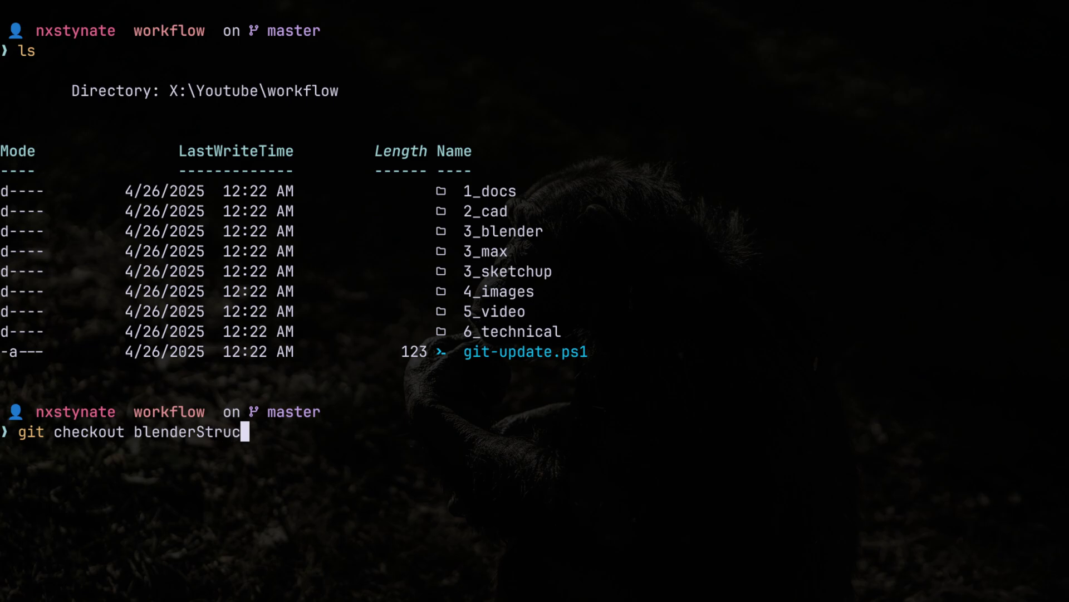
# Switch to the blenderStructure branch and list the workflow folder's contents on a cleared terminal
pyautogui.press('Return')
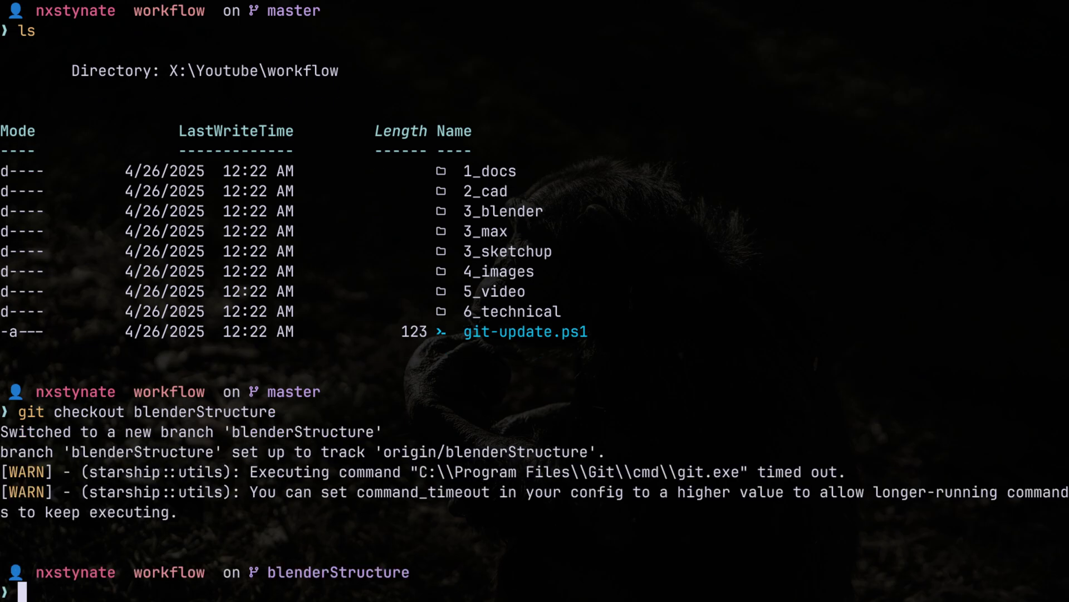
pyautogui.write('clear')
pyautogui.press('Return')
pyautogui.write('ls')
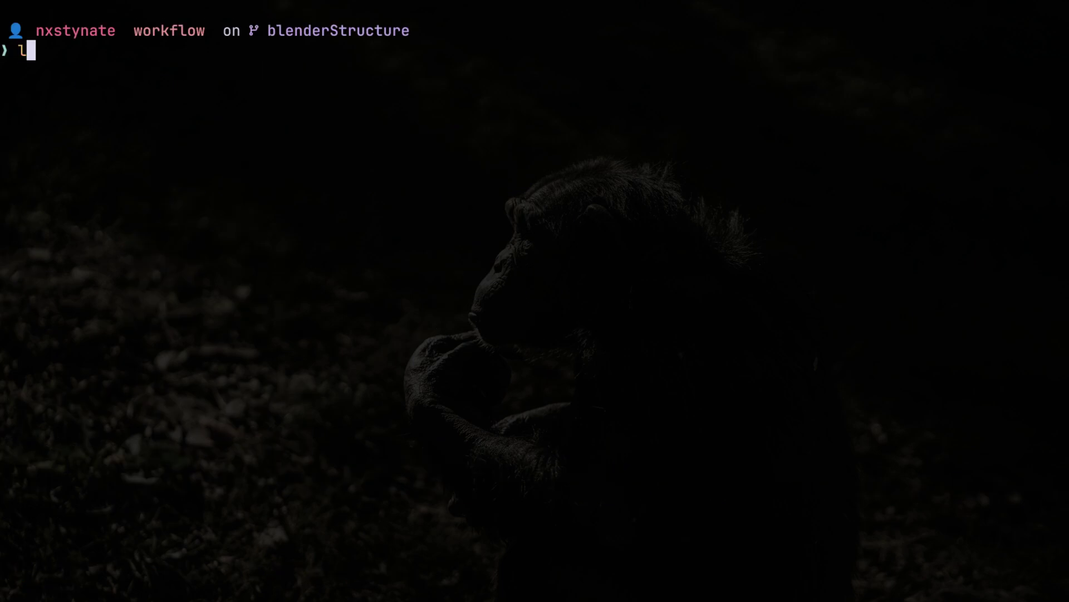
pyautogui.press('Return')
# List the contents of the 6_technical\1_scripting folder
pyautogui.write('ls .\\6')
pyautogui.press('Tab')
pyautogui.write('1')
pyautogui.press('Tab')
pyautogui.press('Return')
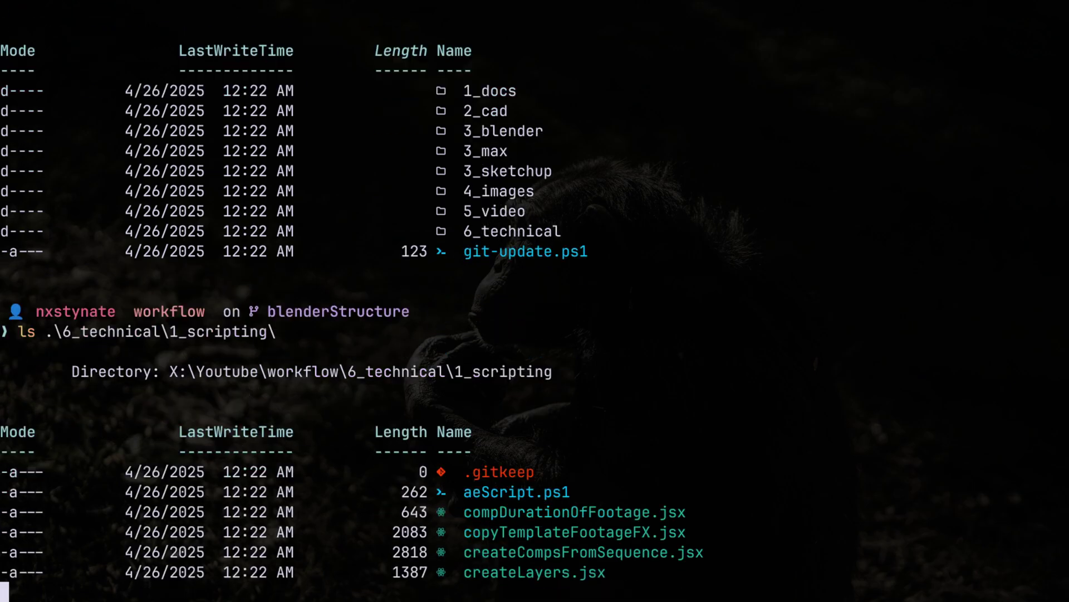
# Clear the terminal and list the workflow folder's contents again on the blenderStructure branch
pyautogui.write('clear')
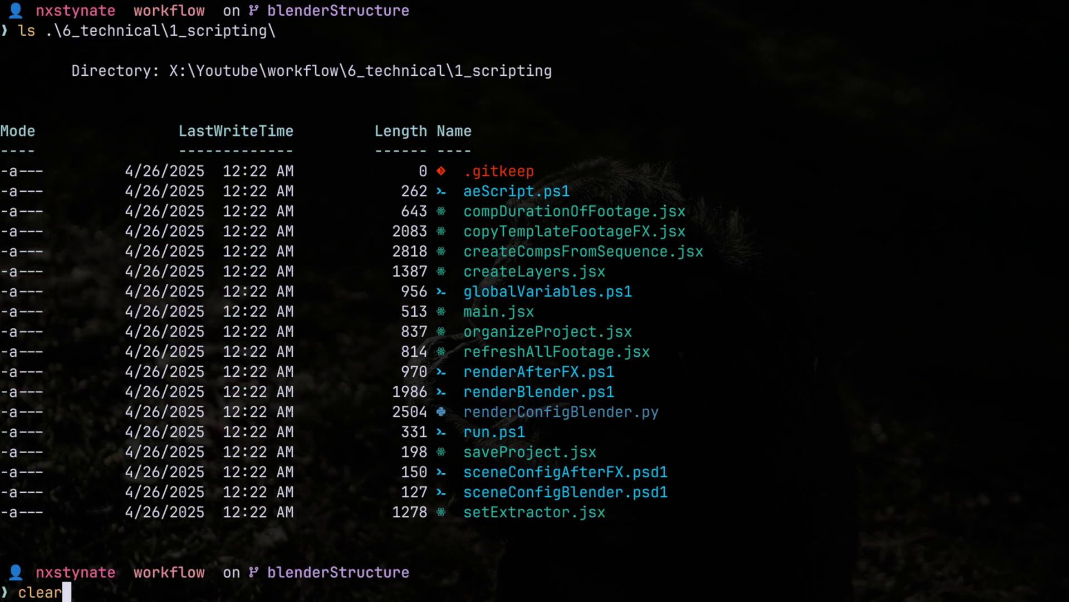
pyautogui.press('Return')
pyautogui.write('ls')
pyautogui.press('Return')
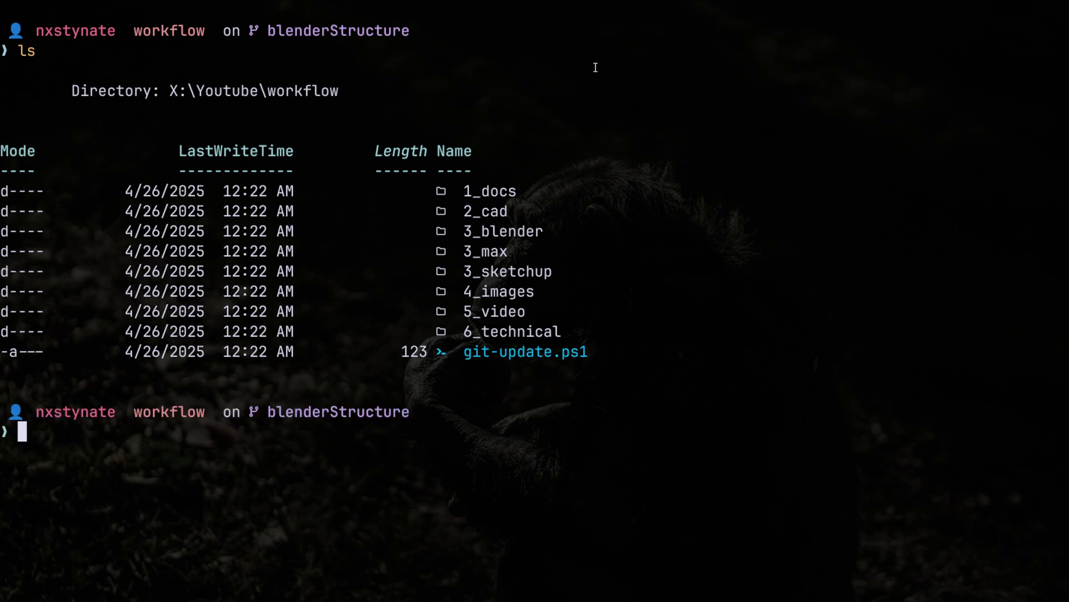
pyautogui.moveTo(255, 29); pyautogui.dragTo(10, 29)
pyautogui.click(412, 39)
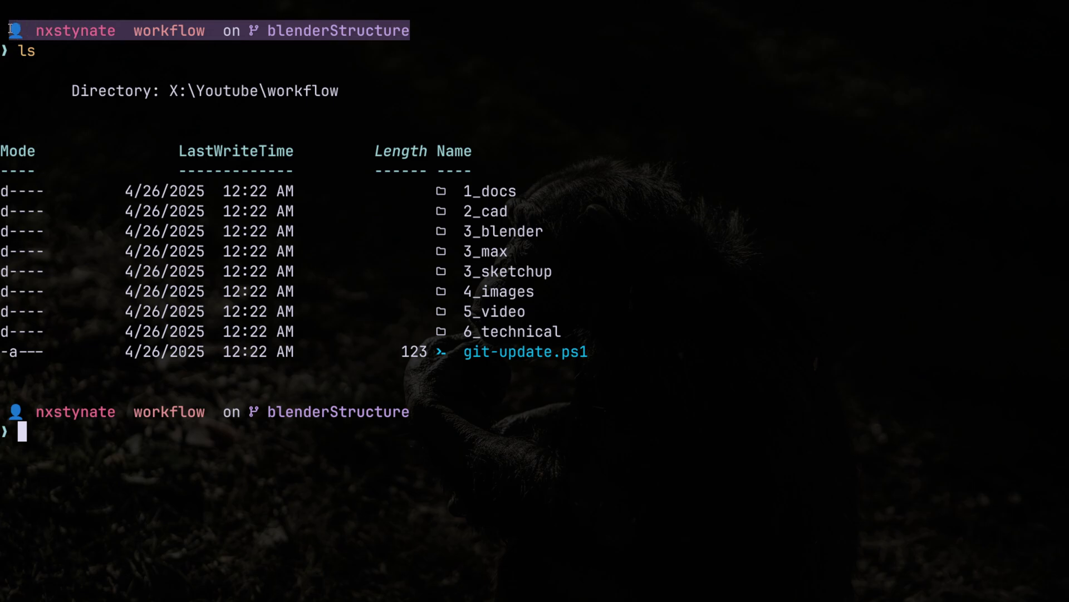
pyautogui.click(341, 33)
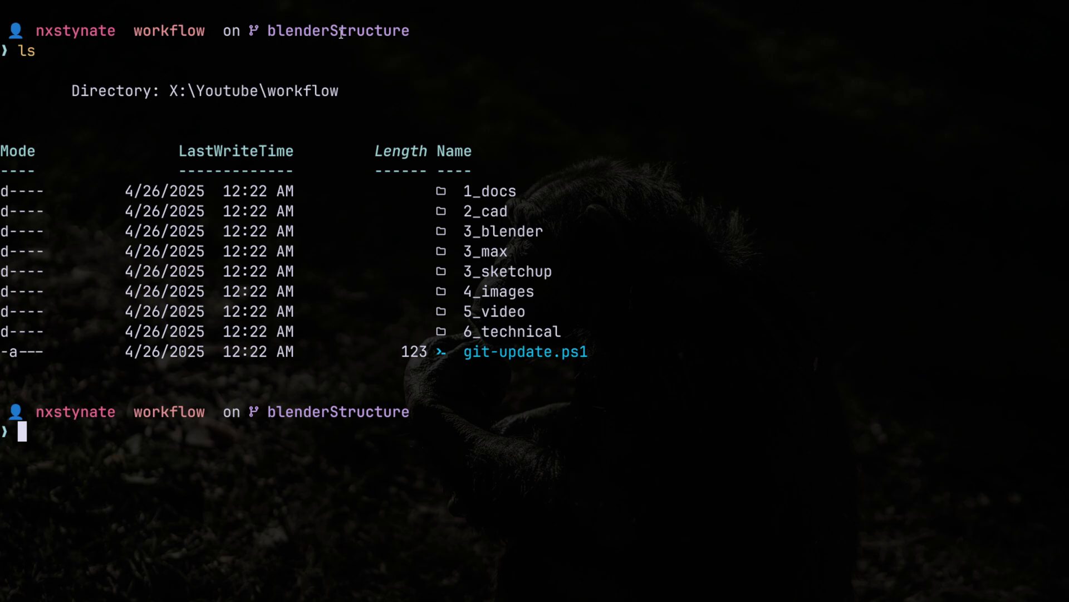
# List the workflow folder's contents including hidden items, using the -force option
pyautogui.write('ls -')
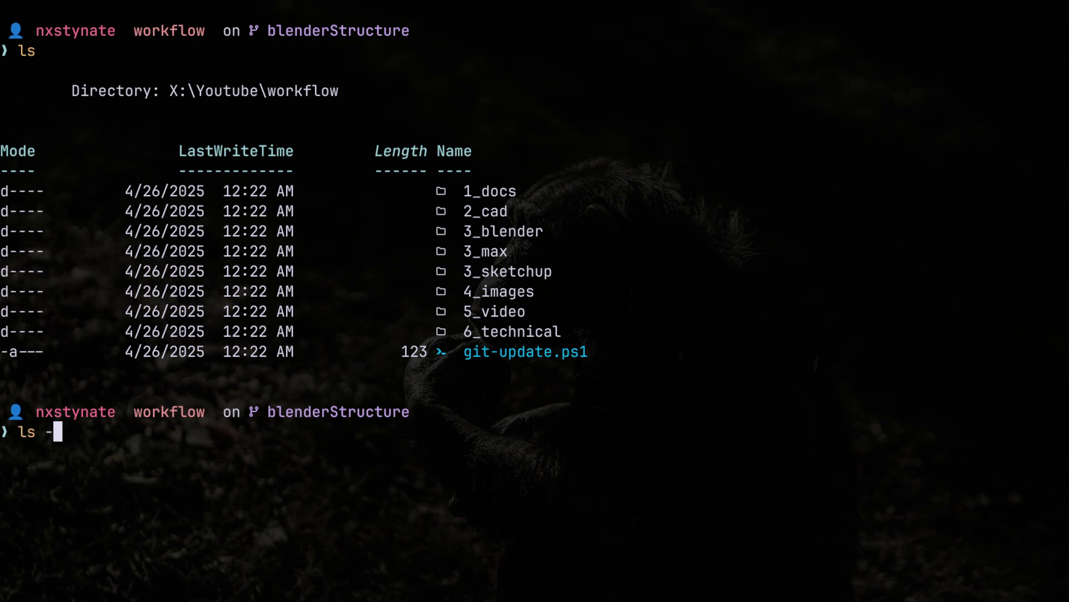
pyautogui.write('force')
pyautogui.press('Return')
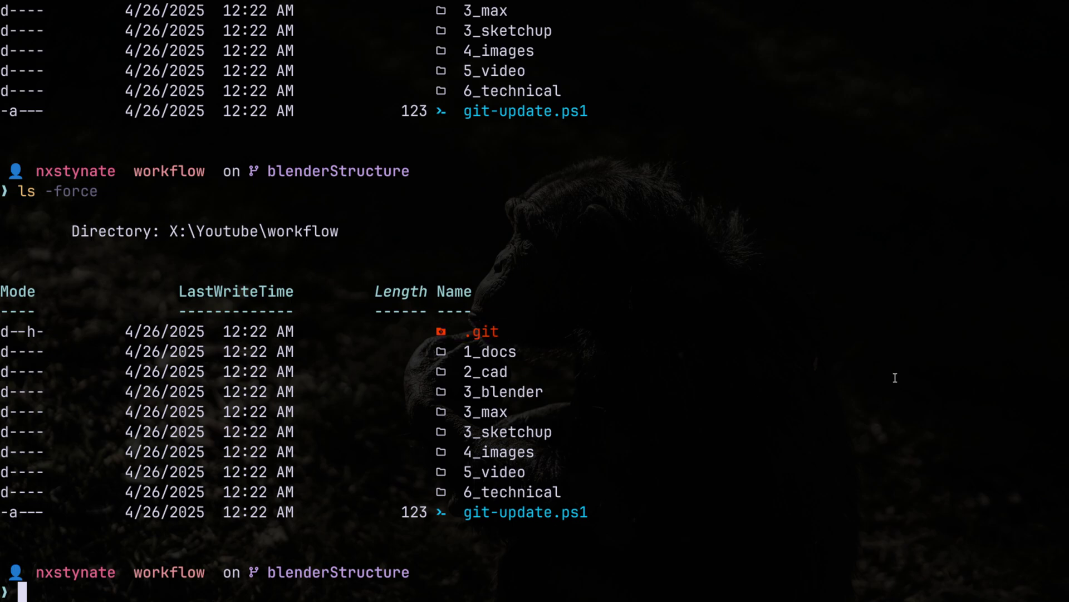
# Delete the hidden .git folder with the -force and -recurse options, and relist the workflow folder on a cleared terminal
pyautogui.write('rm .git -for')
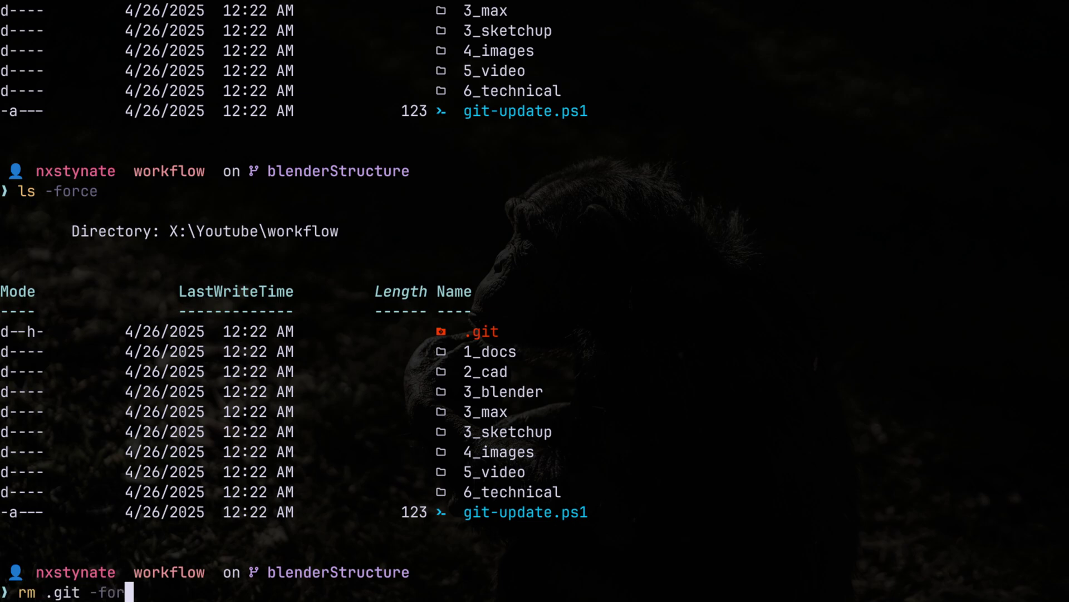
pyautogui.write('ce -recurse')
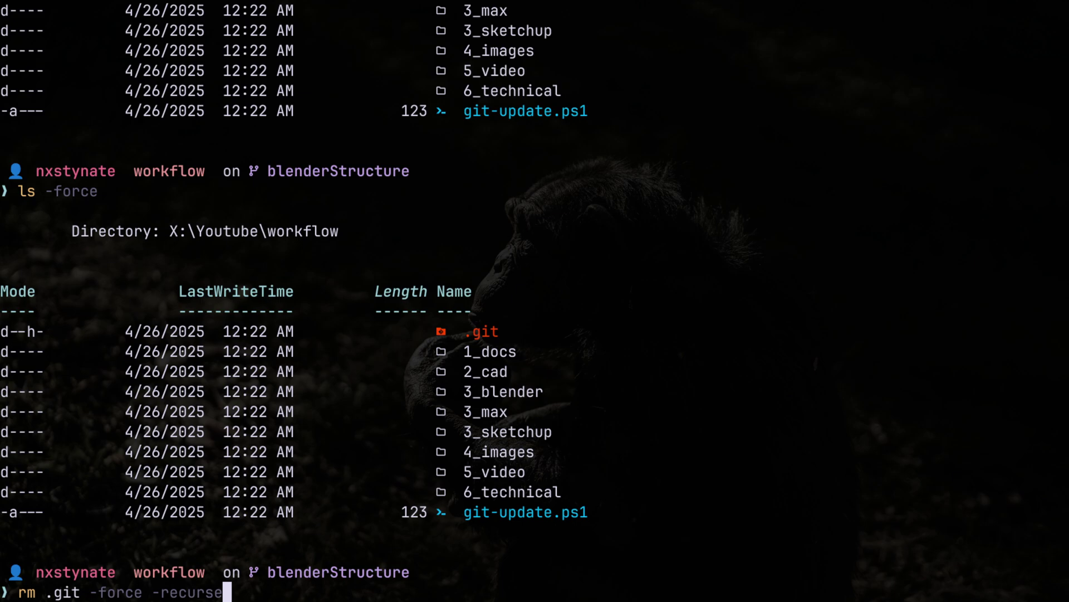
pyautogui.press('Return')
pyautogui.write('clear')
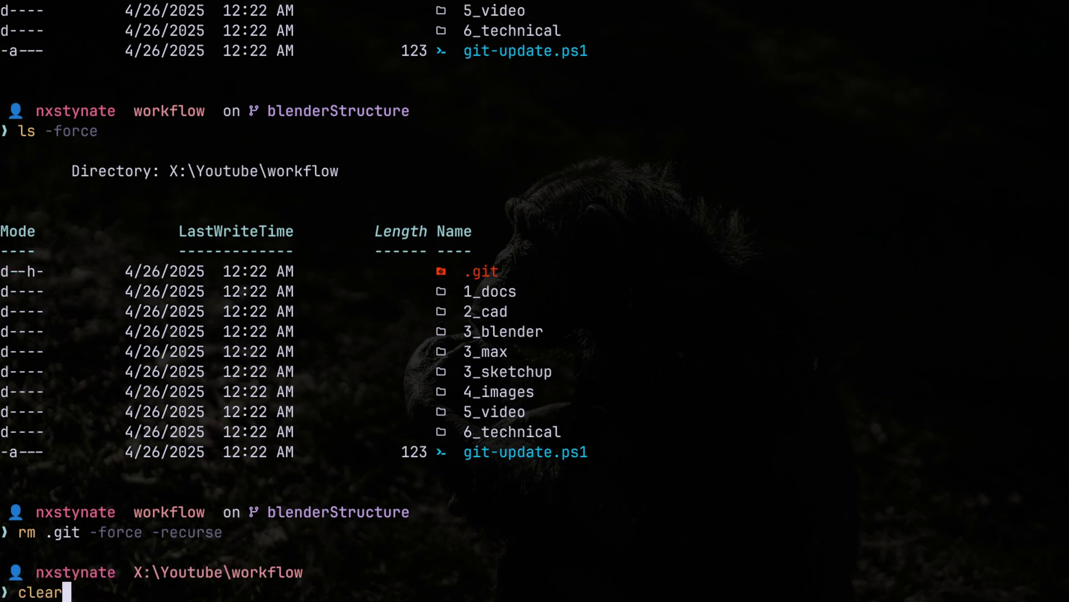
pyautogui.press('Return')
pyautogui.write('ls')
pyautogui.press('Return')
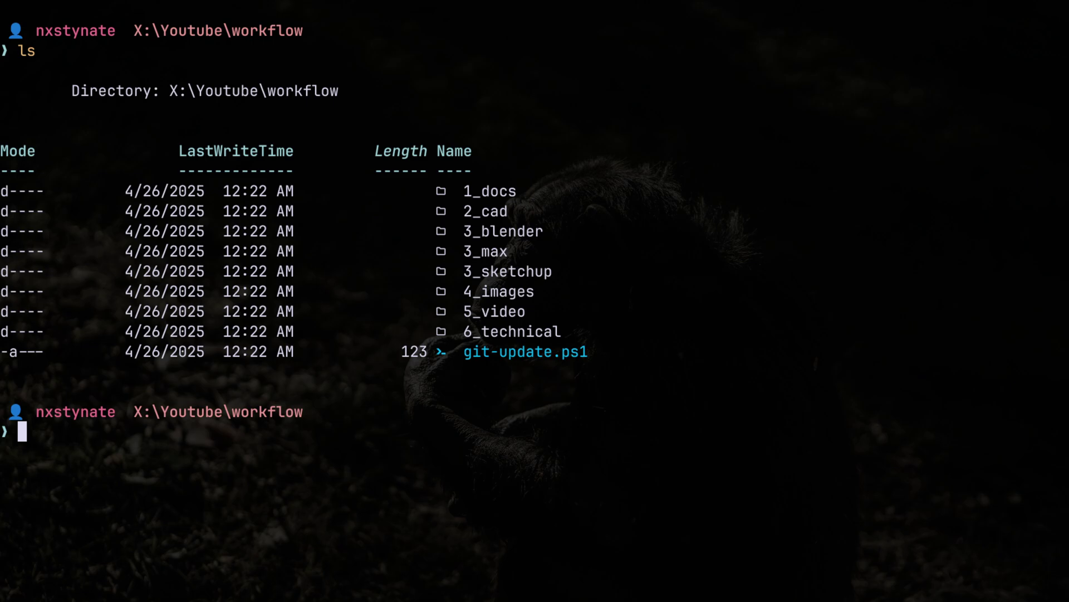
# Initialize a new Git repository in the workflow folder and stage all of its files
pyautogui.write('git init')
pyautogui.press('Return')
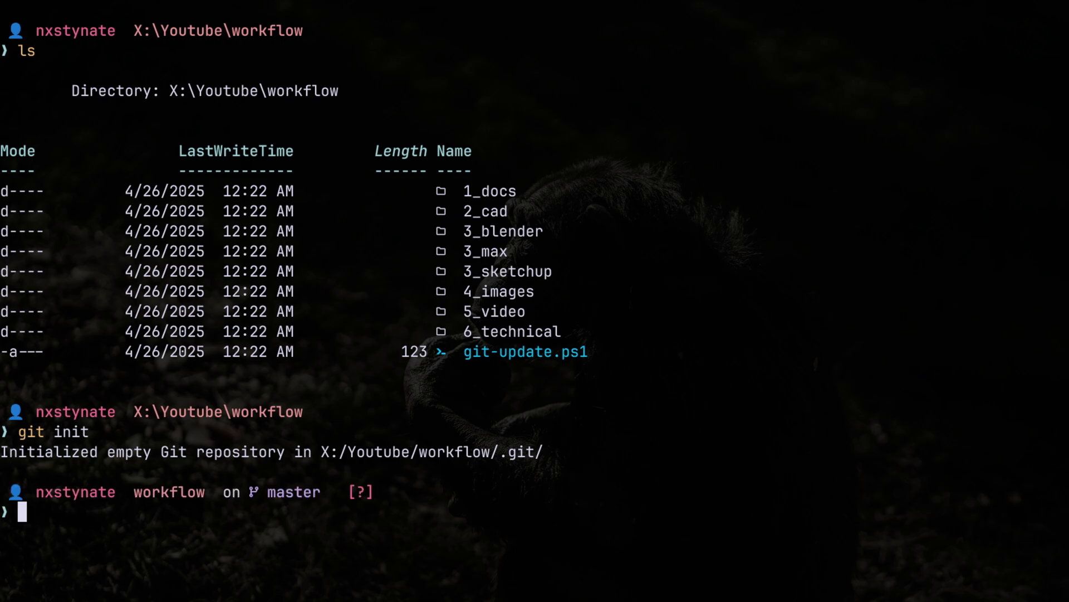
pyautogui.write('git add .')
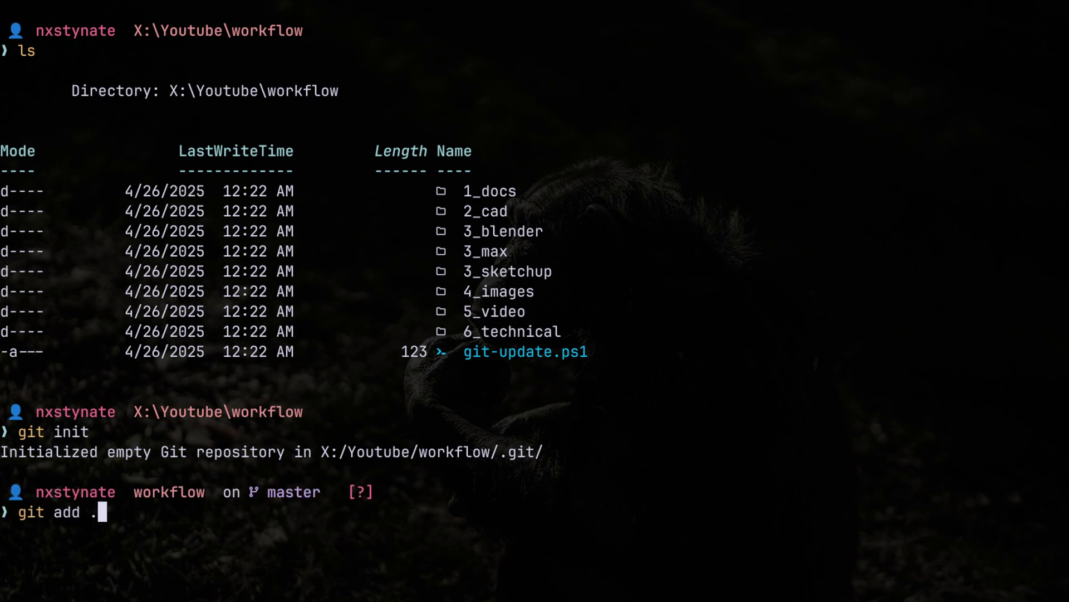
pyautogui.press('Return')
# Commit the staged files with the message "initial commit for youtube video" and clear the terminal
pyautogui.write('git commit -m "')
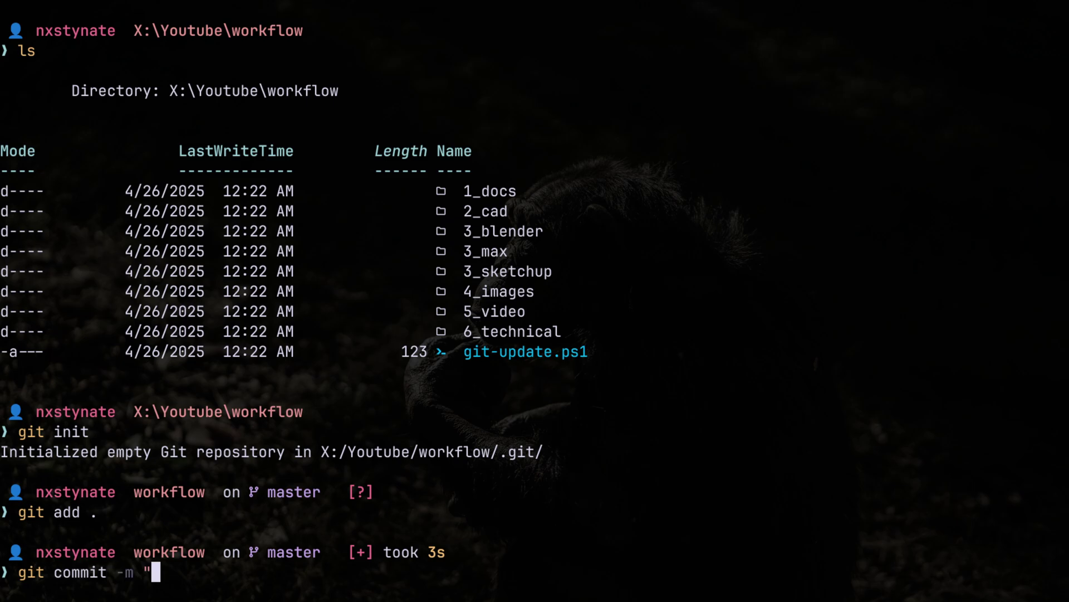
pyautogui.write('initial co')
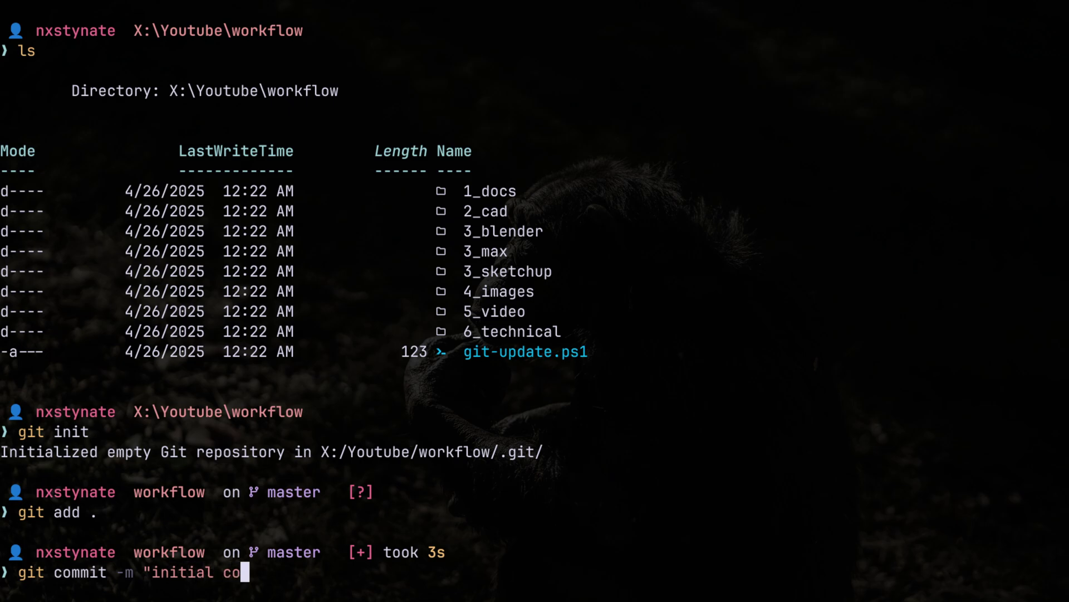
pyautogui.write('mmit for youtube ')
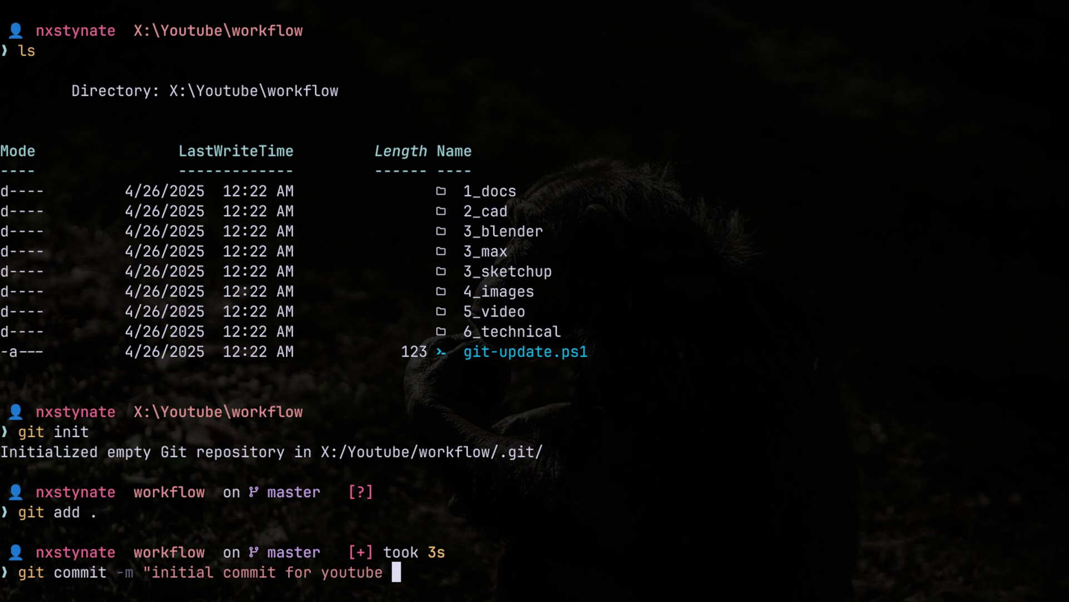
pyautogui.write('video"')
pyautogui.press('Return')
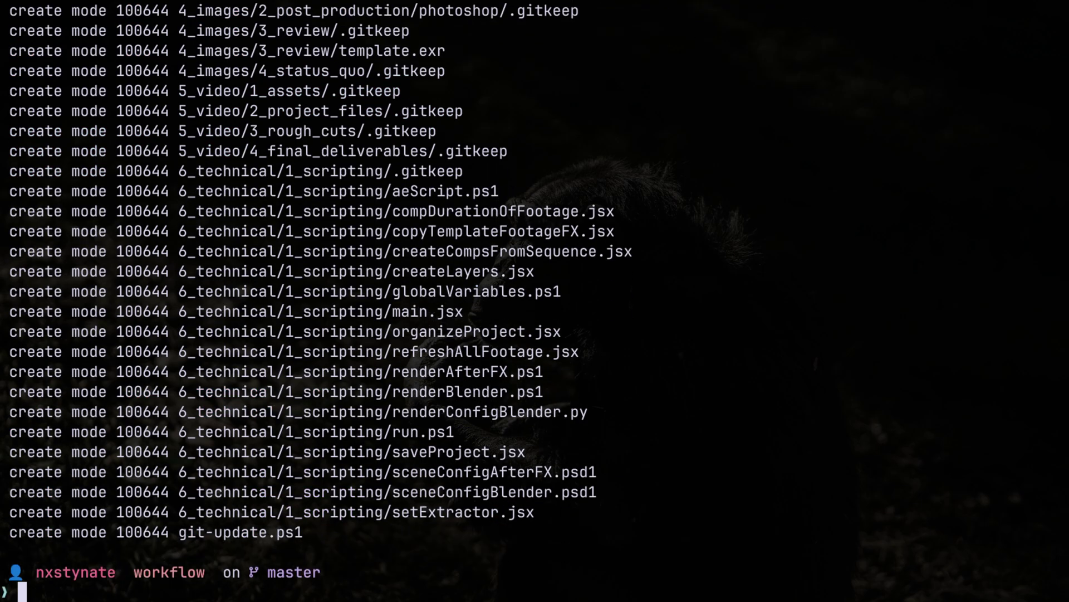
pyautogui.write('clear')
pyautogui.press('Return')
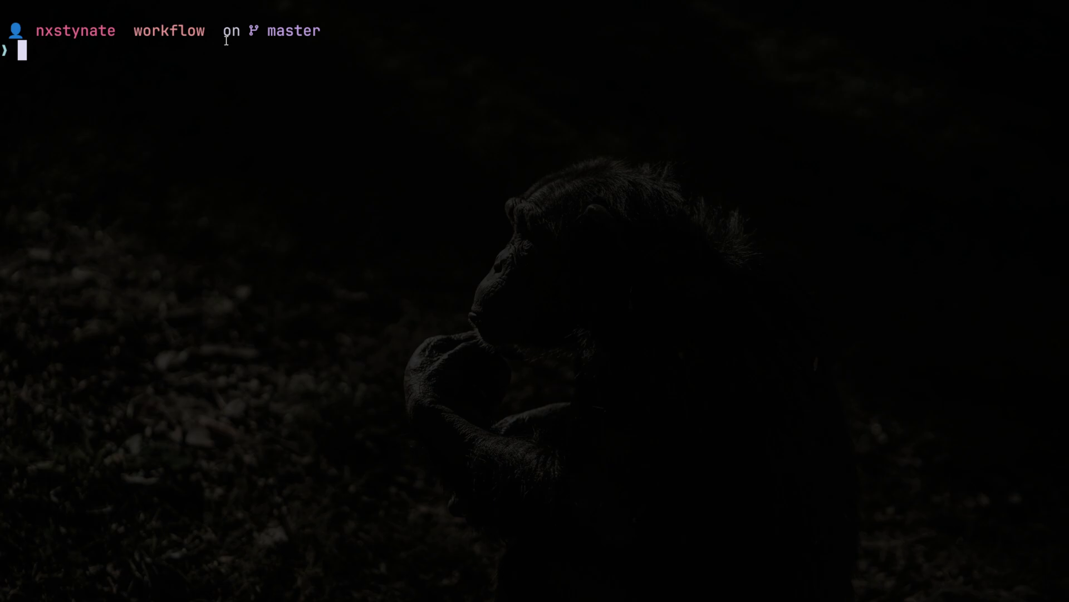
# Check the new repository's Git status and list its branches
pyautogui.write('git status')
pyautogui.press('Return')
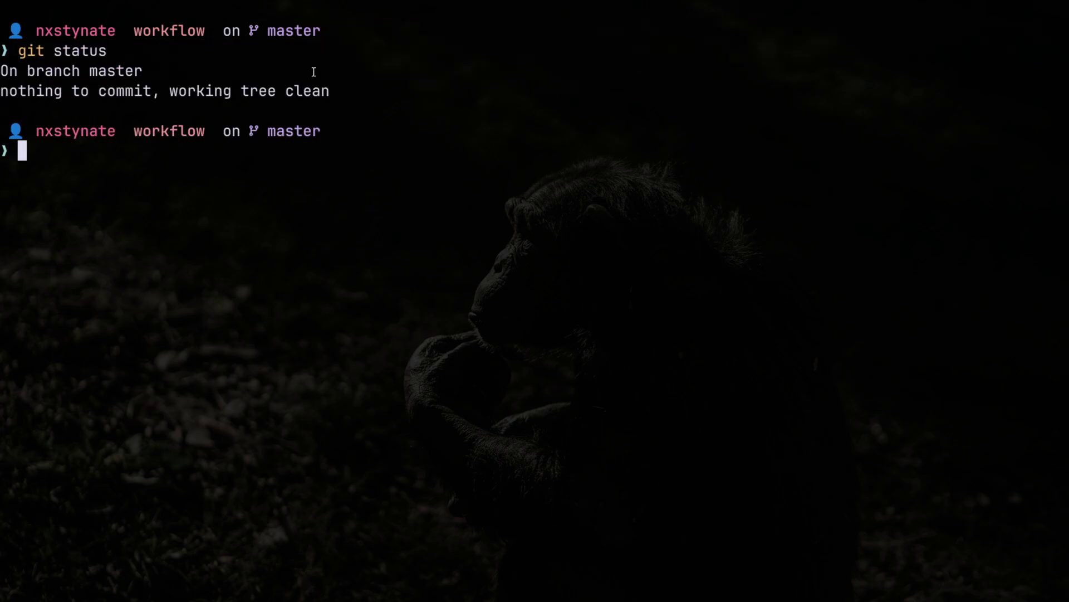
pyautogui.moveTo(24, 98); pyautogui.dragTo(408, 198)
pyautogui.click(408, 198)
pyautogui.moveTo(248, 20); pyautogui.dragTo(410, 22)
pyautogui.write('git branch')
pyautogui.press('Return')
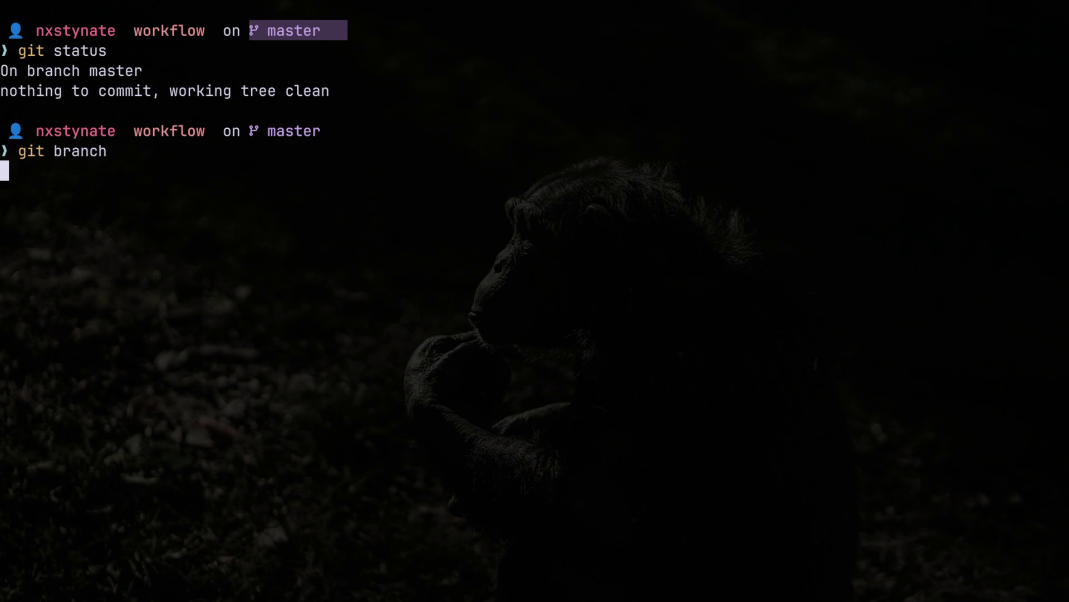
# Create a new branch named round01 and switch to it with git checkout -b
pyautogui.write('git ')
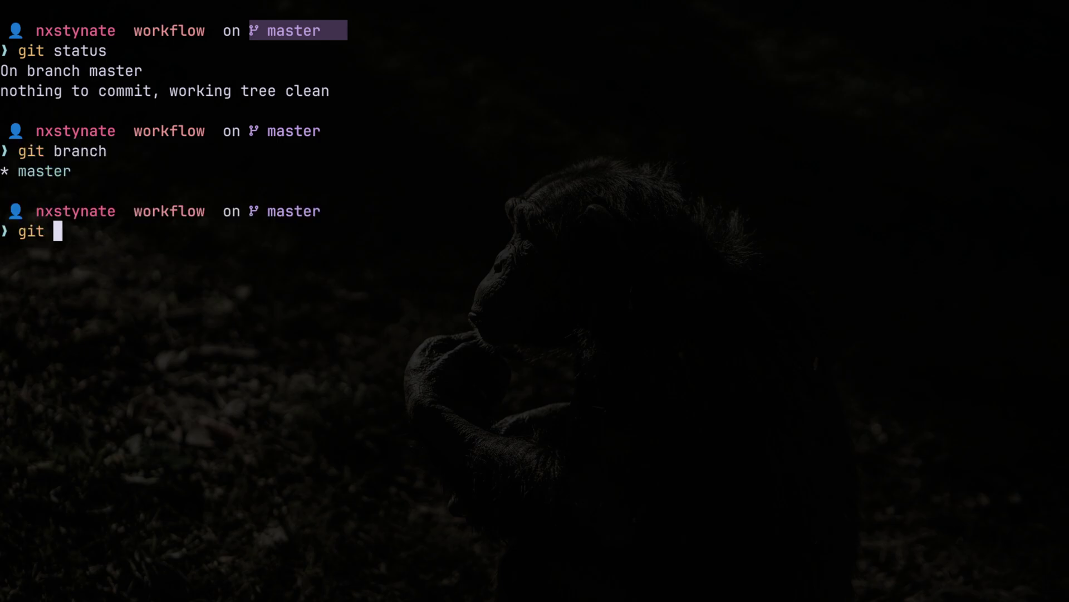
pyautogui.write('checkout -b')
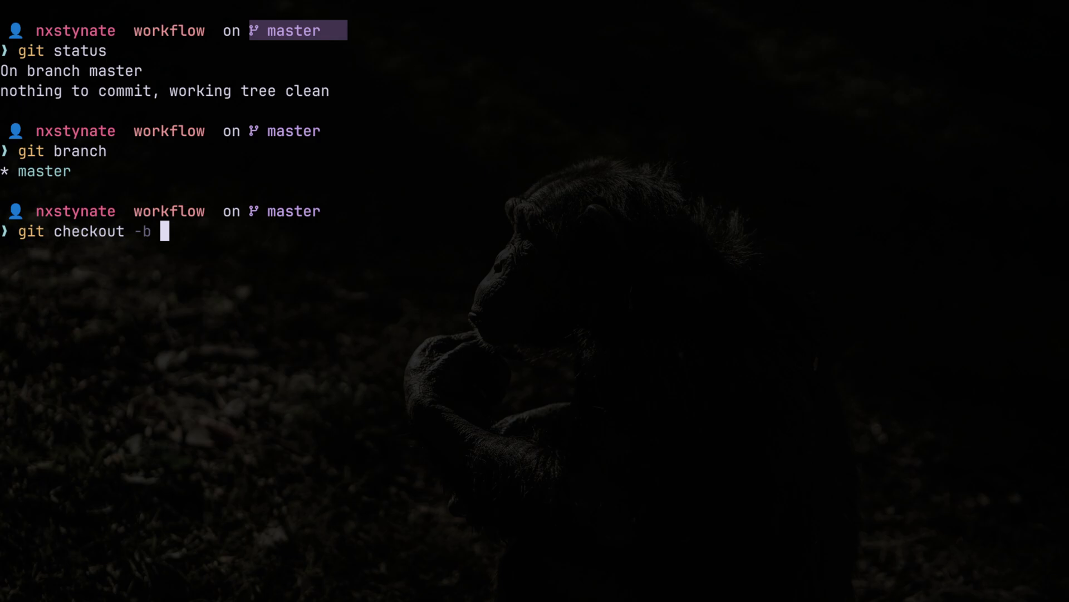
pyautogui.write(' round012')
pyautogui.press('BackSpace')
pyautogui.press('Return')
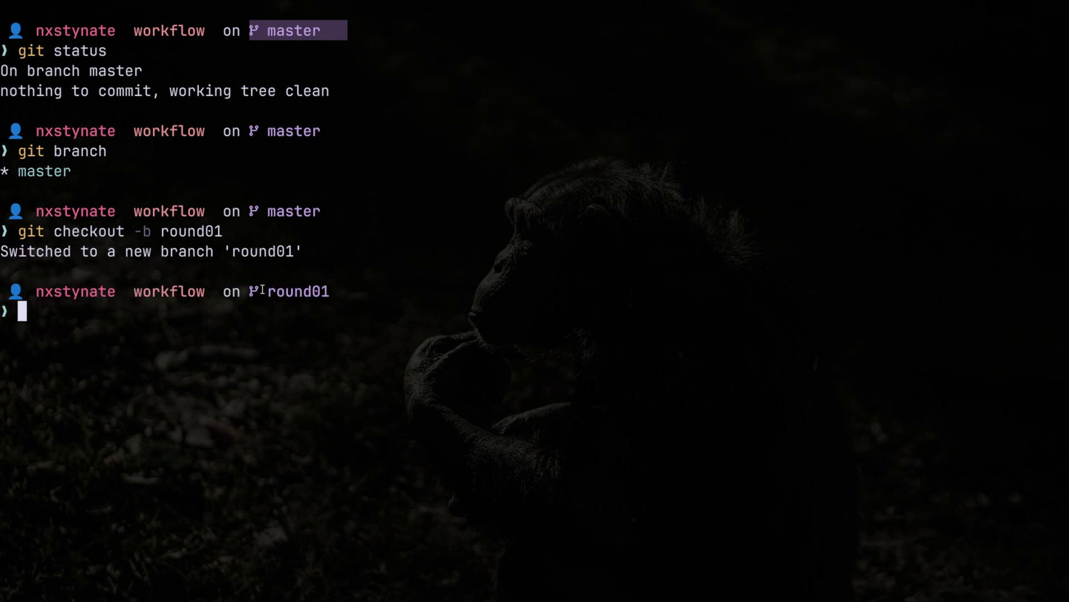
# List the repository's branches to check which one is active, and clear the terminal
pyautogui.moveTo(263, 290); pyautogui.dragTo(419, 291)
pyautogui.write('git branch')
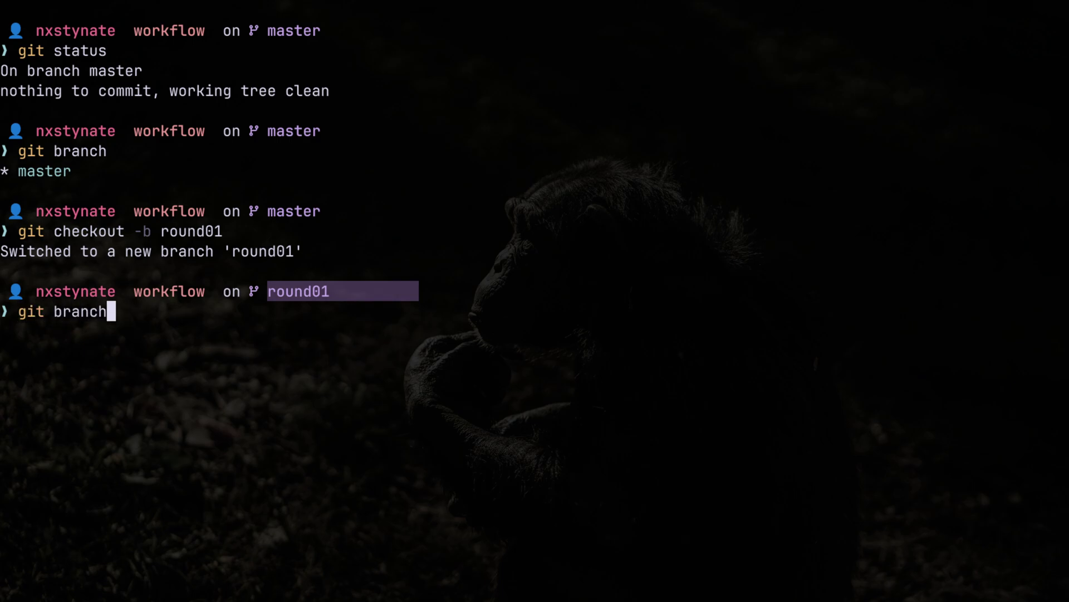
pyautogui.press('Return')
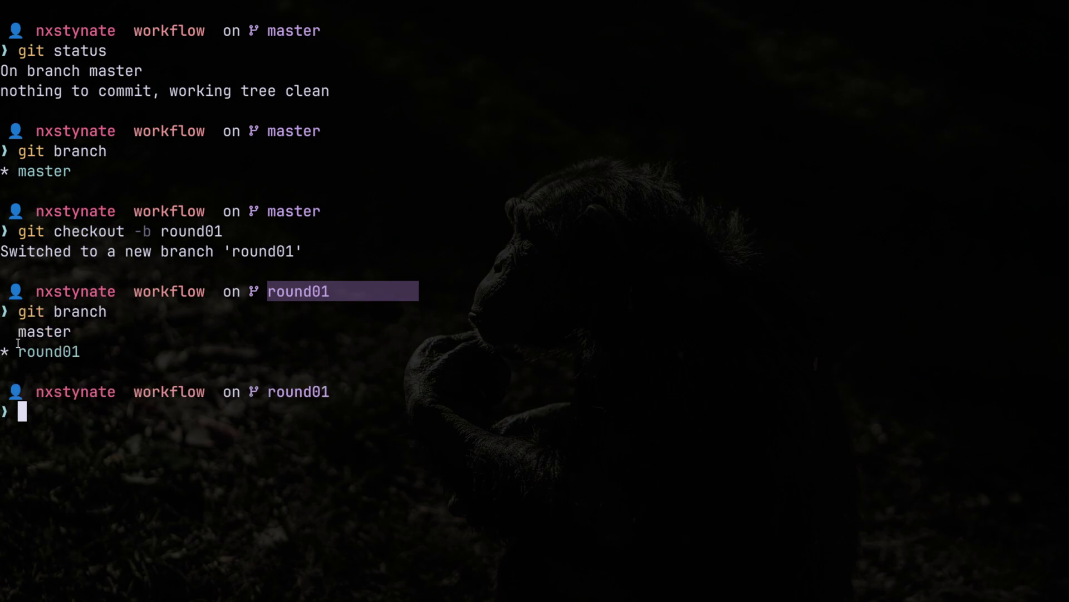
pyautogui.moveTo(16, 328); pyautogui.dragTo(102, 351)
pyautogui.click(14, 326)
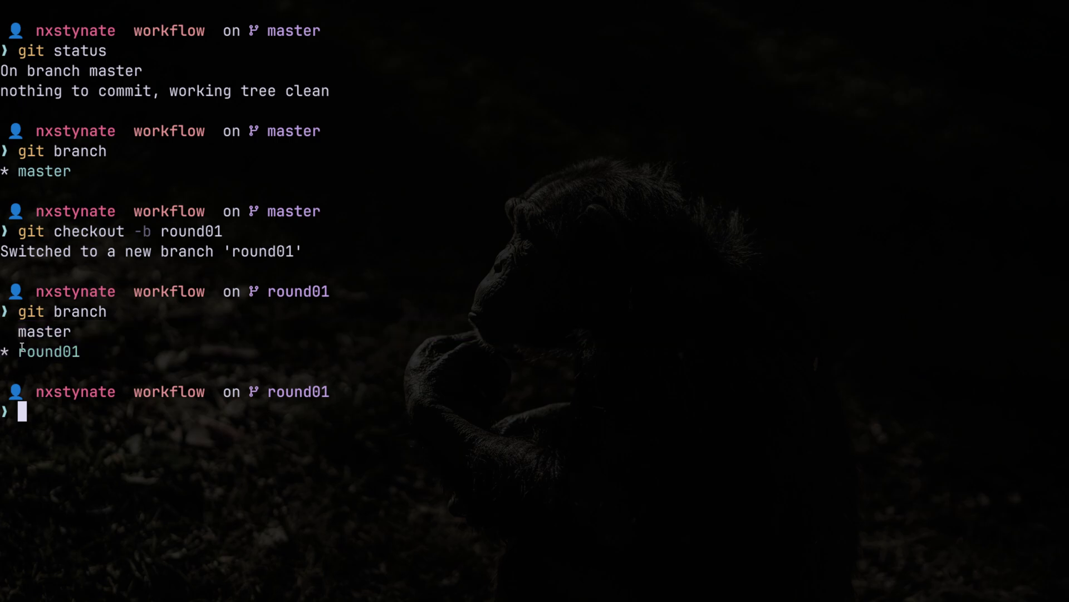
pyautogui.moveTo(20, 347); pyautogui.dragTo(224, 355)
pyautogui.click(401, 434)
pyautogui.write('clear')
pyautogui.press('Return')
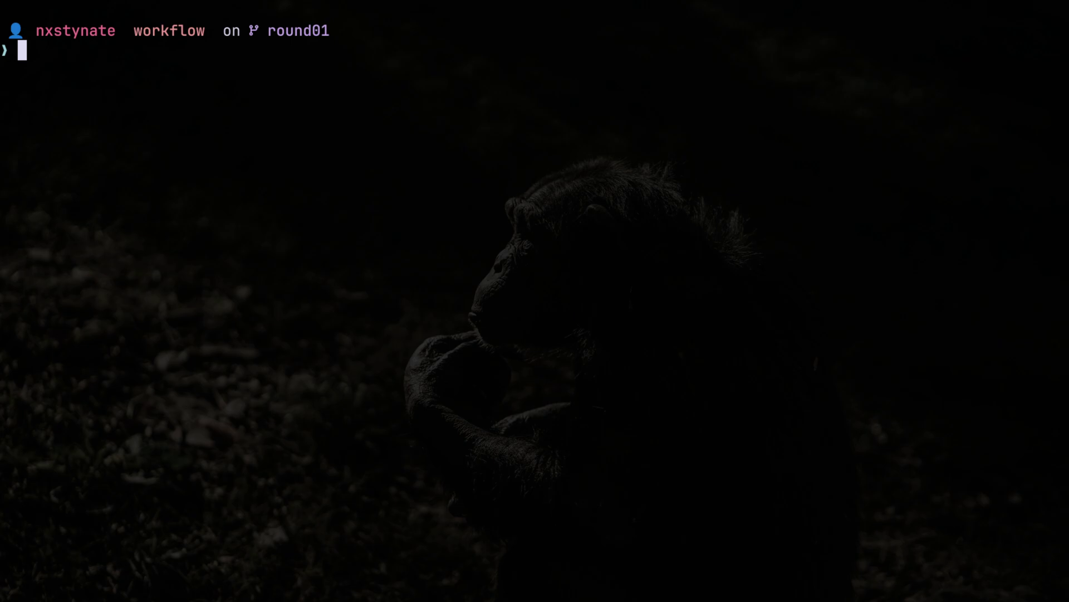
# List the workflow folder's contents on the round01 branch and find the Blender folder
pyautogui.write('ls')
pyautogui.press('Return')
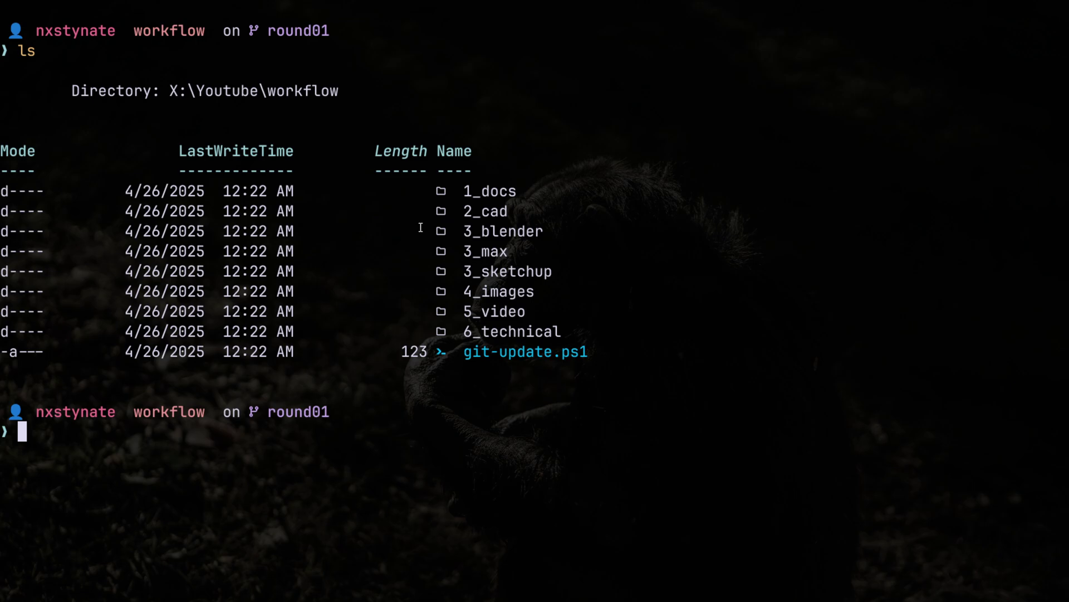
pyautogui.moveTo(258, 34); pyautogui.dragTo(393, 34)
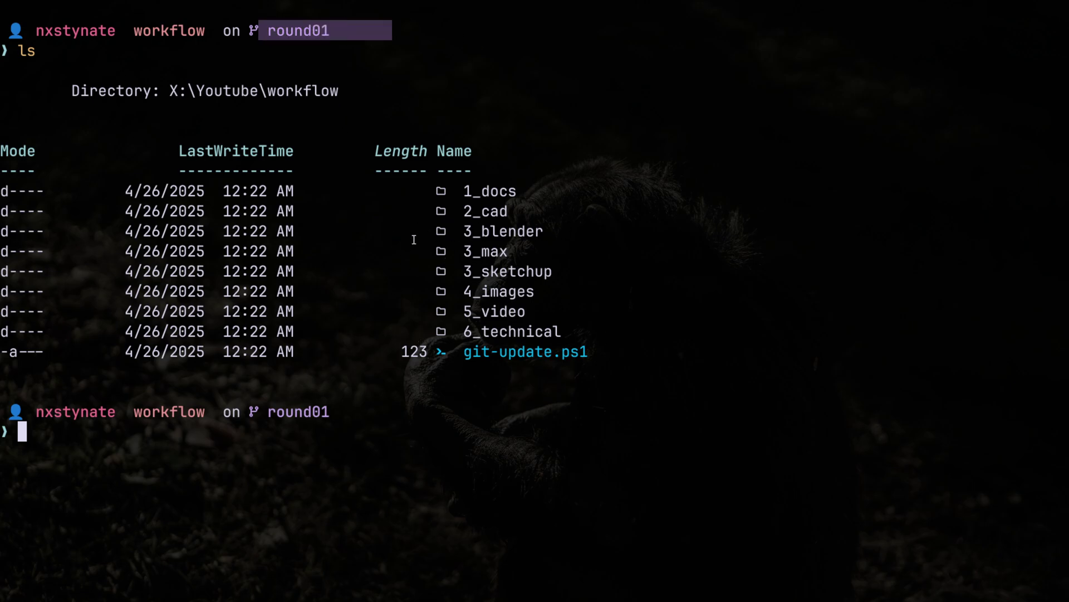
pyautogui.moveTo(546, 229); pyautogui.dragTo(375, 233)
pyautogui.click(770, 333)
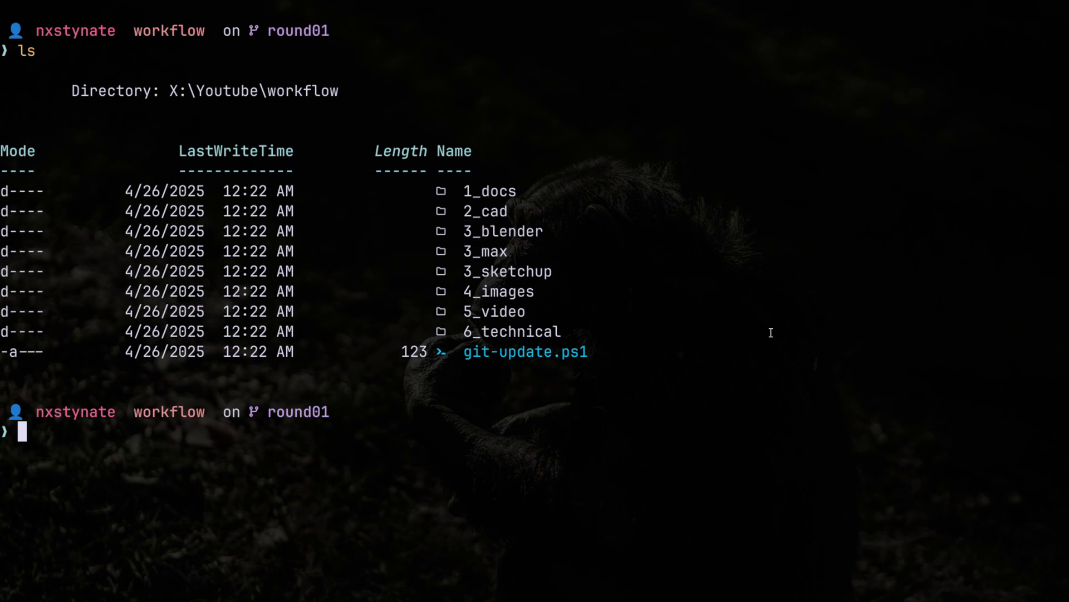
# Change the working directory to the 3_blender folder
pyautogui.write('cd')
pyautogui.press('Tab')
pyautogui.press('Tab')
pyautogui.press('Tab')
pyautogui.press('Tab')
pyautogui.press('Tab')
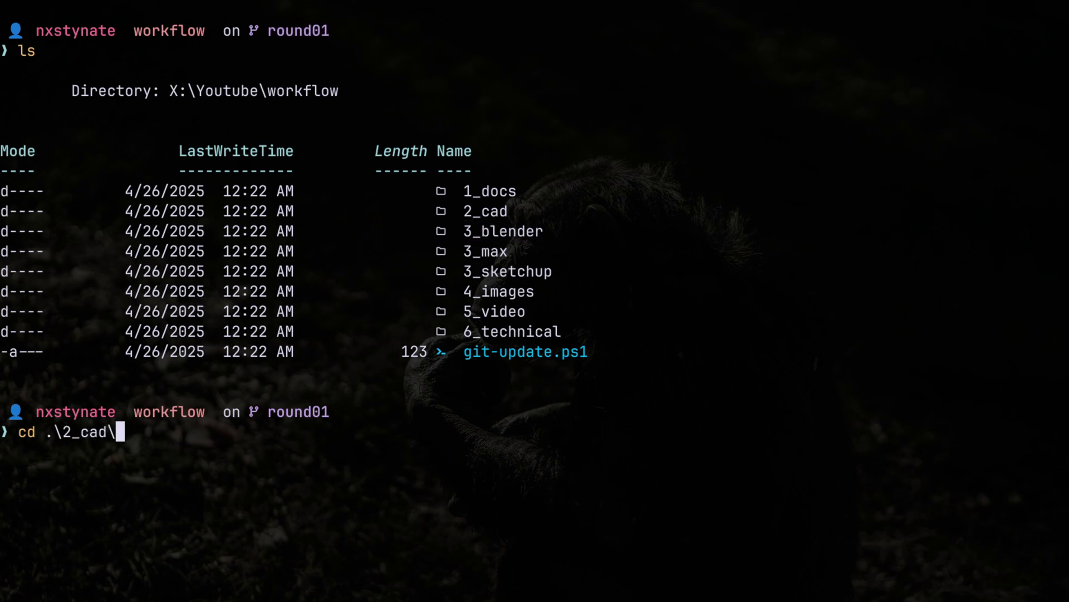
pyautogui.hotkey('shift', 'Tab')
pyautogui.hotkey('shift', 'Tab')
pyautogui.press('Return')
# Clear the terminal and list the contents of the 3_blender folder
pyautogui.write('clear')
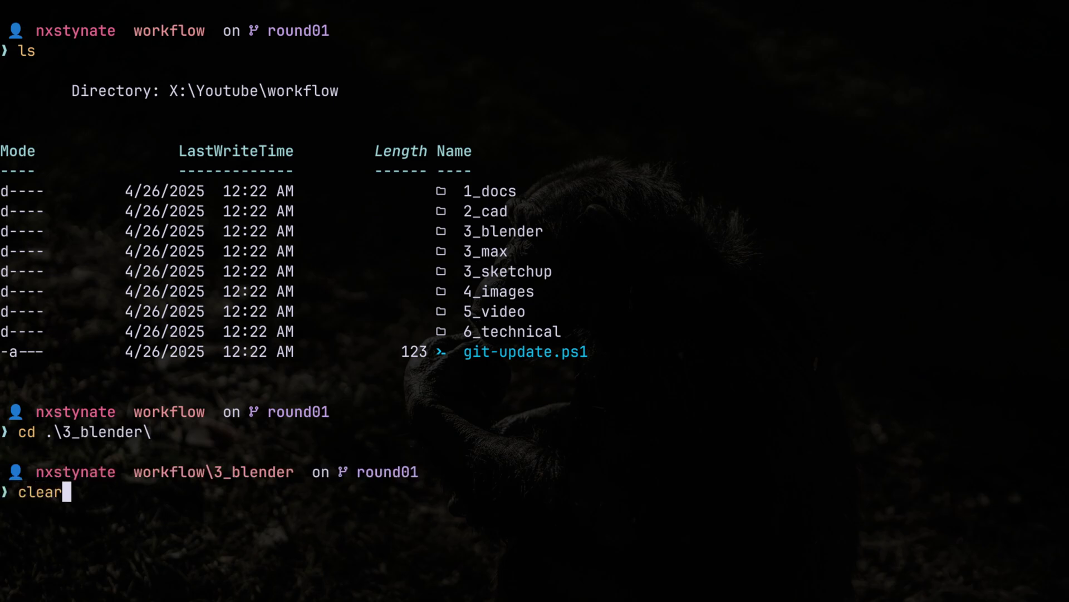
pyautogui.press('Return')
pyautogui.write('ls')
pyautogui.press('Return')
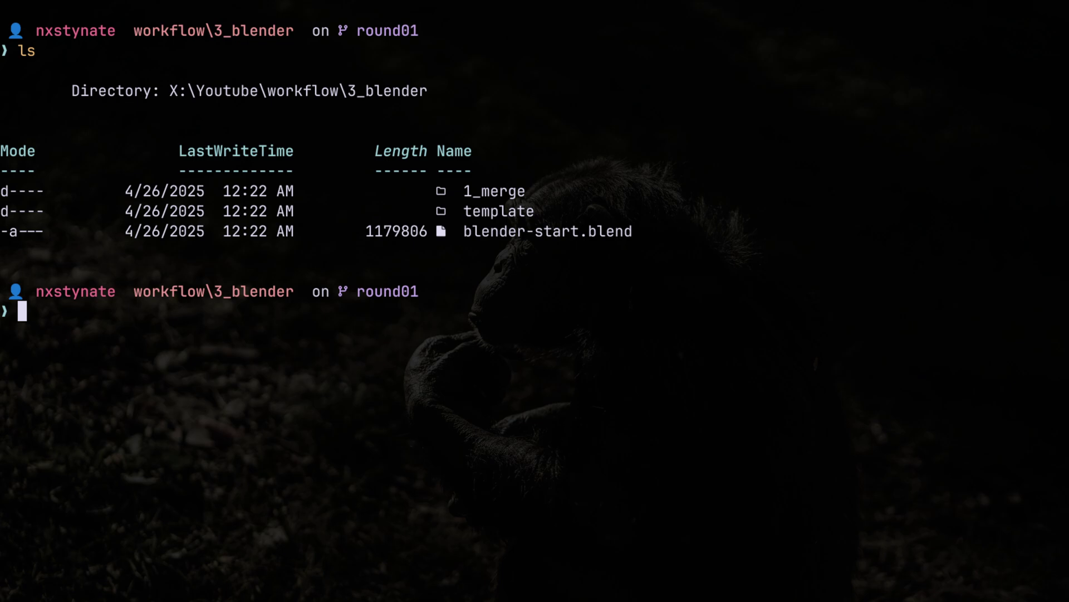
# Display the directory tree of the template folder
pyautogui.press('Up')
pyautogui.press('Escape')
pyautogui.write('tree tempal')
pyautogui.press('BackSpace')
pyautogui.press('BackSpace')
pyautogui.write('late\\')
pyautogui.press('Tab')
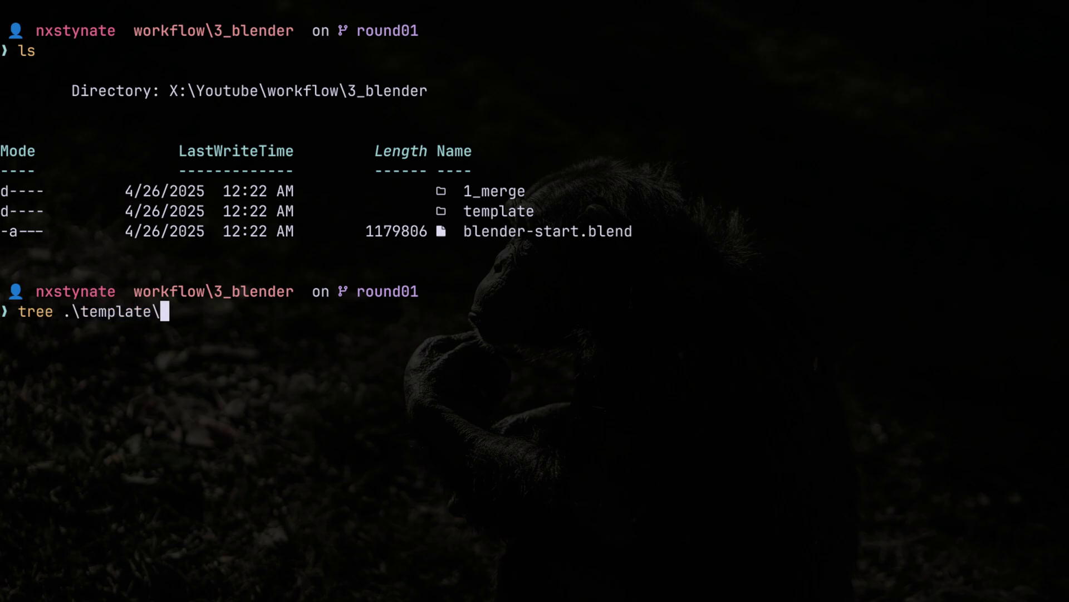
pyautogui.press('Return')
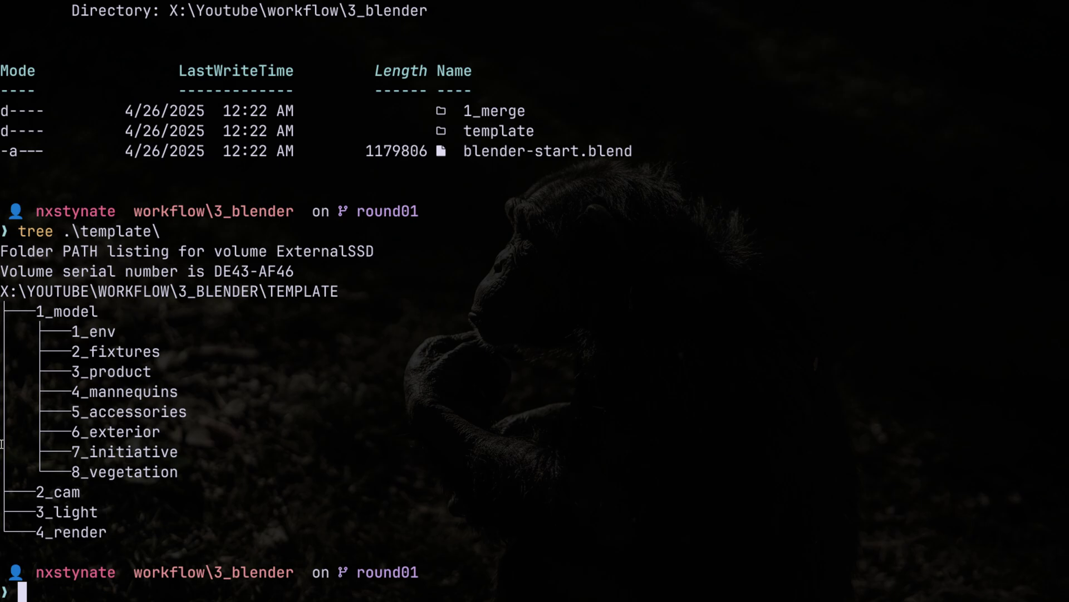
# Examine the 1_model subfolders and the 2_cam, 3_light and 4_render folders in the template's tree
pyautogui.moveTo(63, 331); pyautogui.dragTo(179, 355)
pyautogui.moveTo(62, 389); pyautogui.dragTo(204, 394)
pyautogui.moveTo(47, 413); pyautogui.dragTo(140, 415)
pyautogui.moveTo(142, 452); pyautogui.dragTo(89, 471)
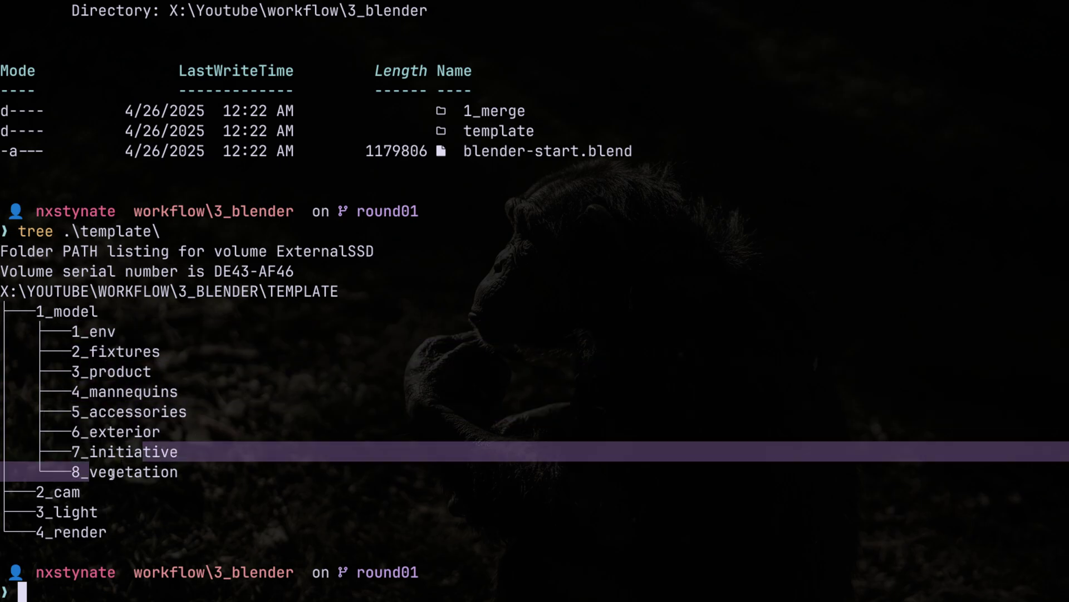
pyautogui.click(89, 471)
pyautogui.moveTo(28, 492); pyautogui.dragTo(147, 523)
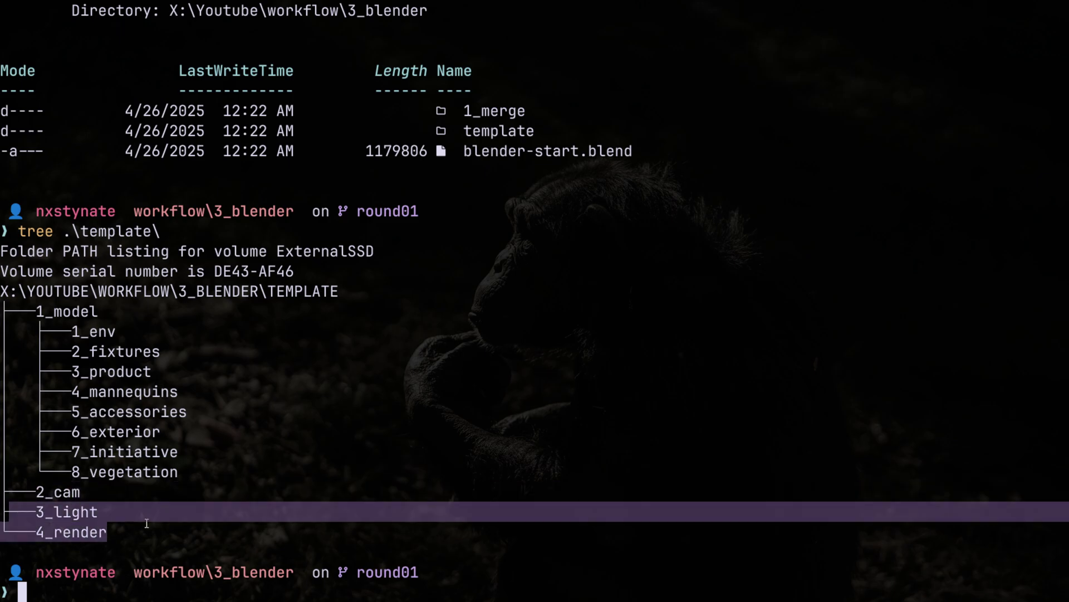
pyautogui.click(61, 321)
pyautogui.moveTo(60, 321); pyautogui.dragTo(144, 320)
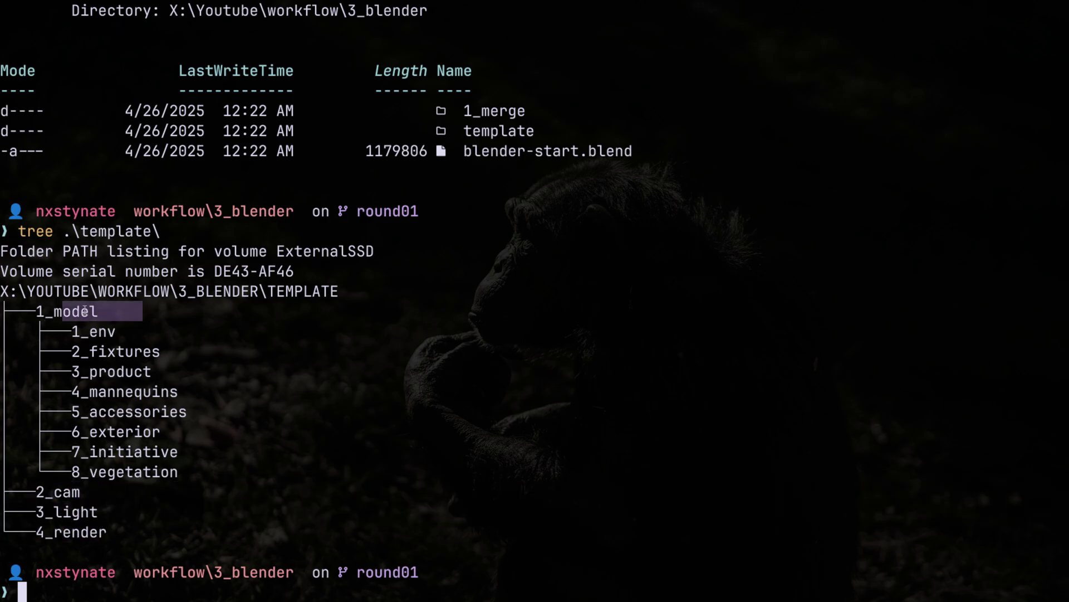
pyautogui.moveTo(81, 337); pyautogui.dragTo(150, 332)
pyautogui.moveTo(79, 371); pyautogui.dragTo(117, 352)
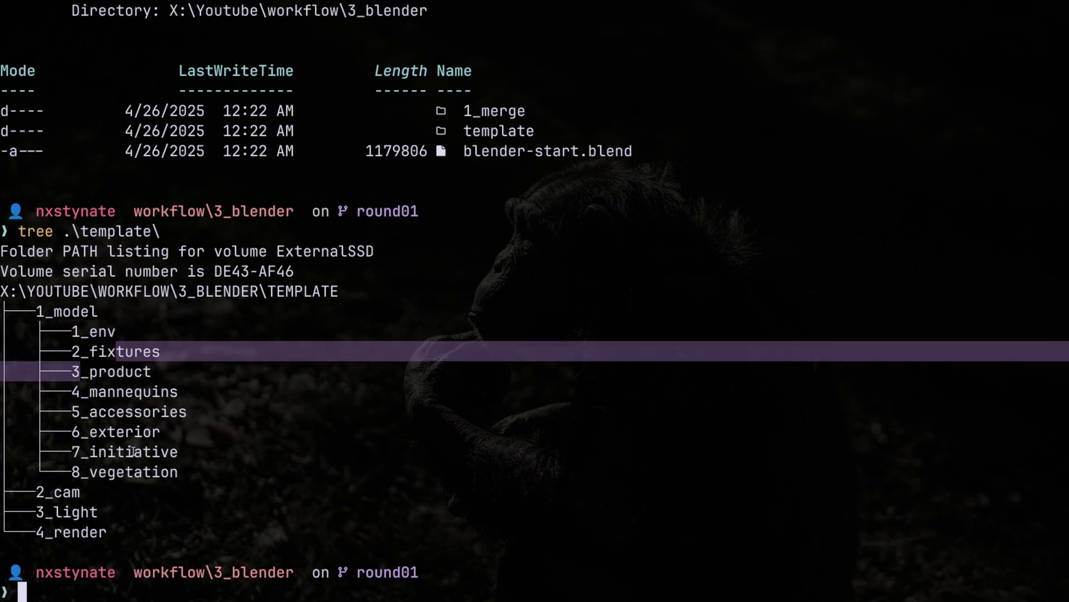
pyautogui.moveTo(42, 336); pyautogui.dragTo(161, 360)
pyautogui.moveTo(75, 373); pyautogui.dragTo(179, 392)
pyautogui.moveTo(104, 414); pyautogui.dragTo(148, 438)
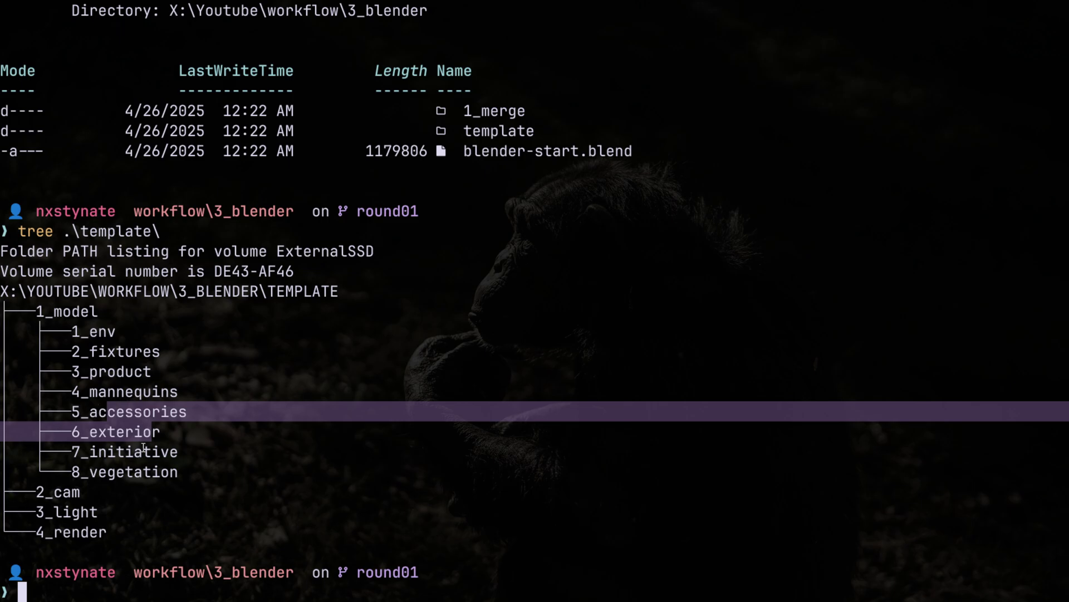
pyautogui.moveTo(49, 493); pyautogui.dragTo(142, 508)
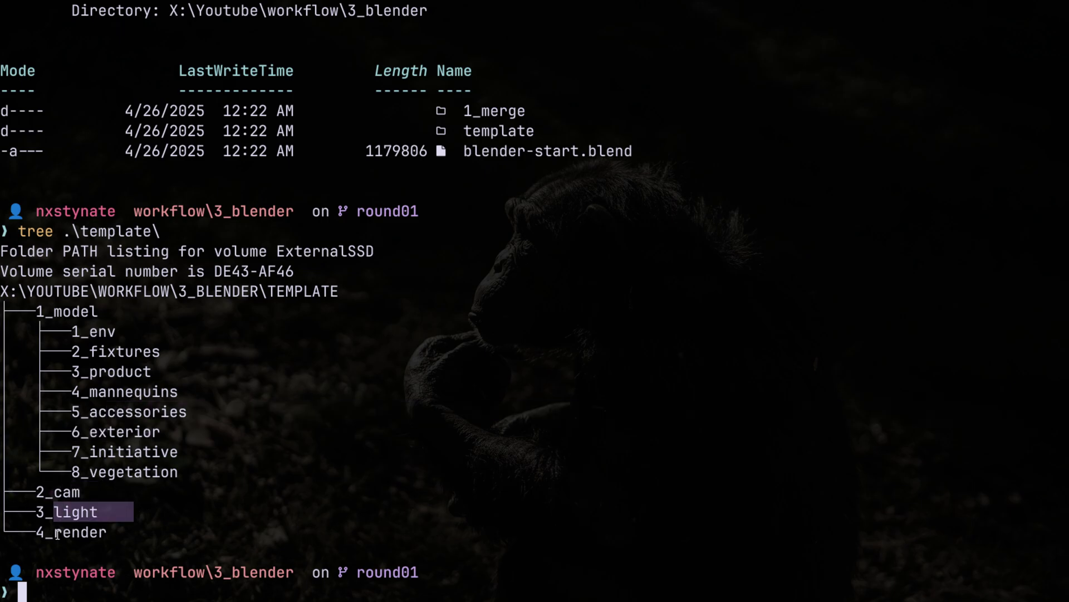
pyautogui.moveTo(56, 534); pyautogui.dragTo(126, 529)
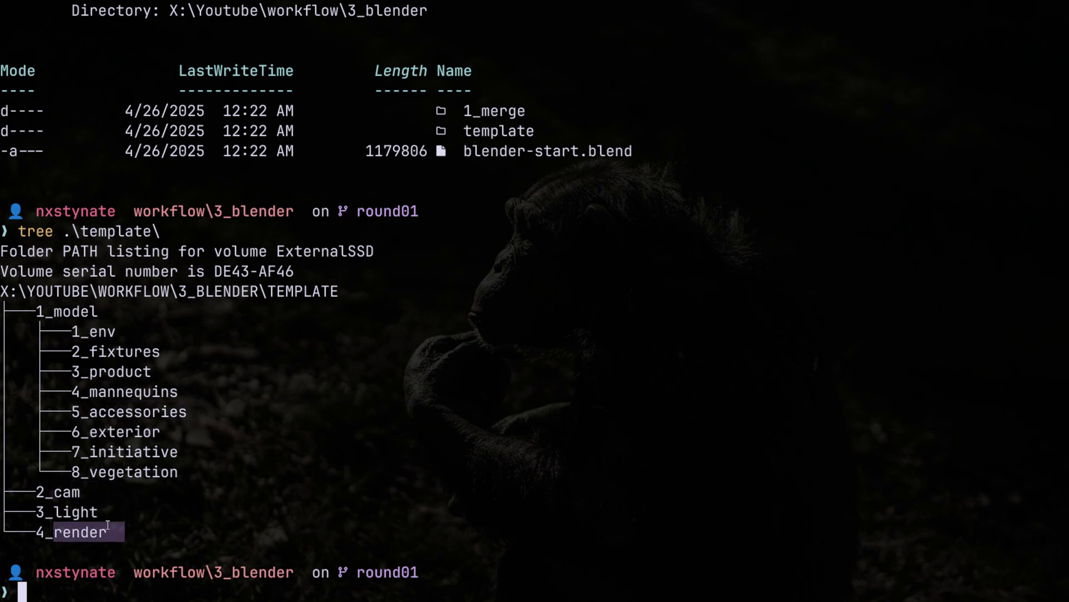
pyautogui.moveTo(47, 537); pyautogui.dragTo(154, 536)
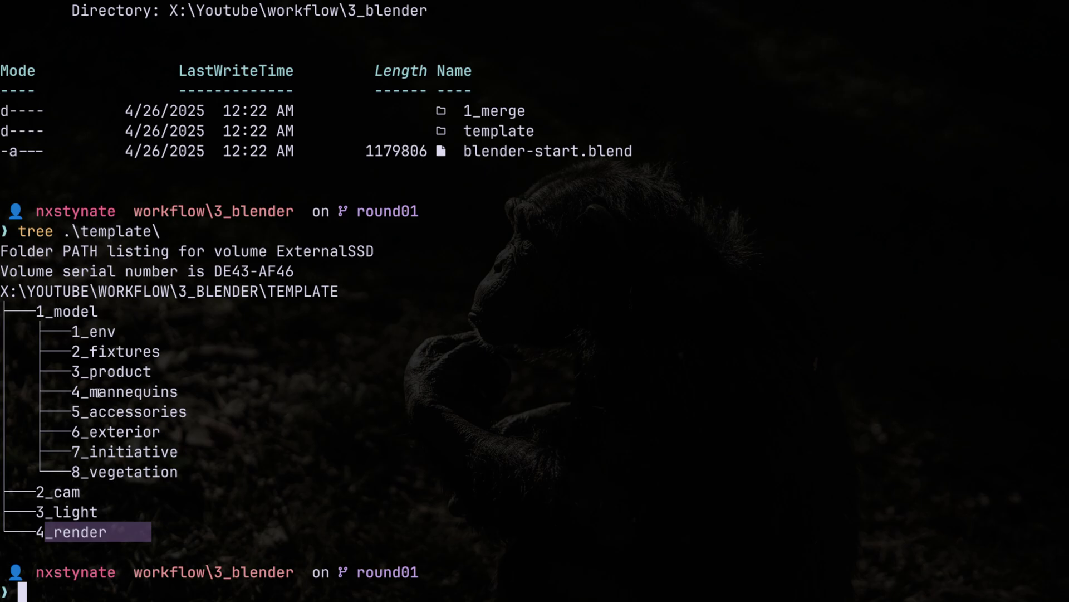
# Run fzf in the 3_blender folder and filter the files by ".blend"
pyautogui.write('frz')
pyautogui.press('BackSpace')
pyautogui.press('BackSpace')
pyautogui.press('BackSpace')
pyautogui.write('fzf')
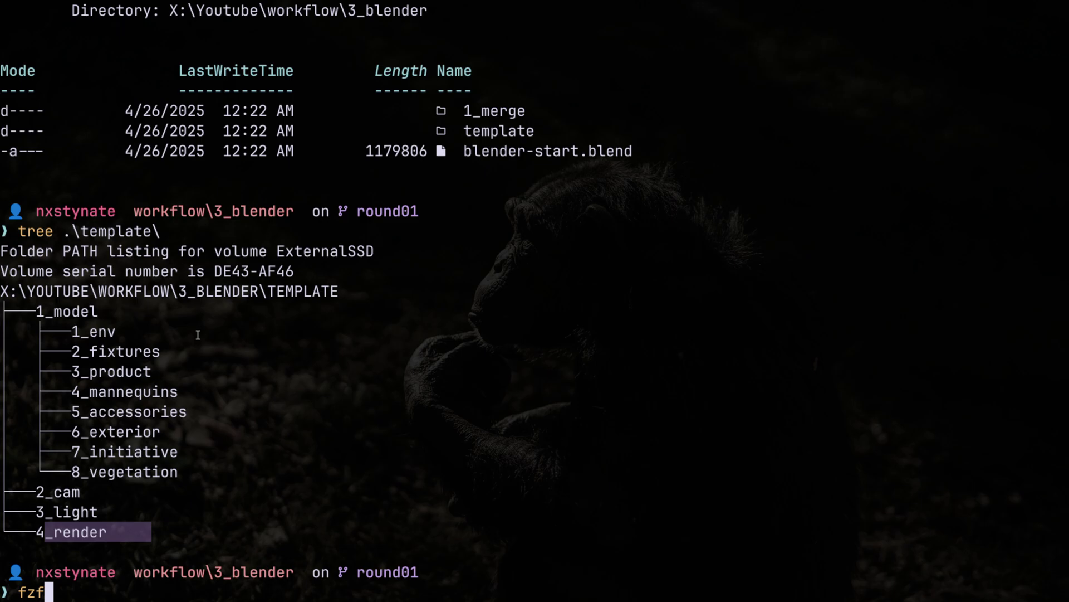
pyautogui.press('Return')
pyautogui.write('.blend')
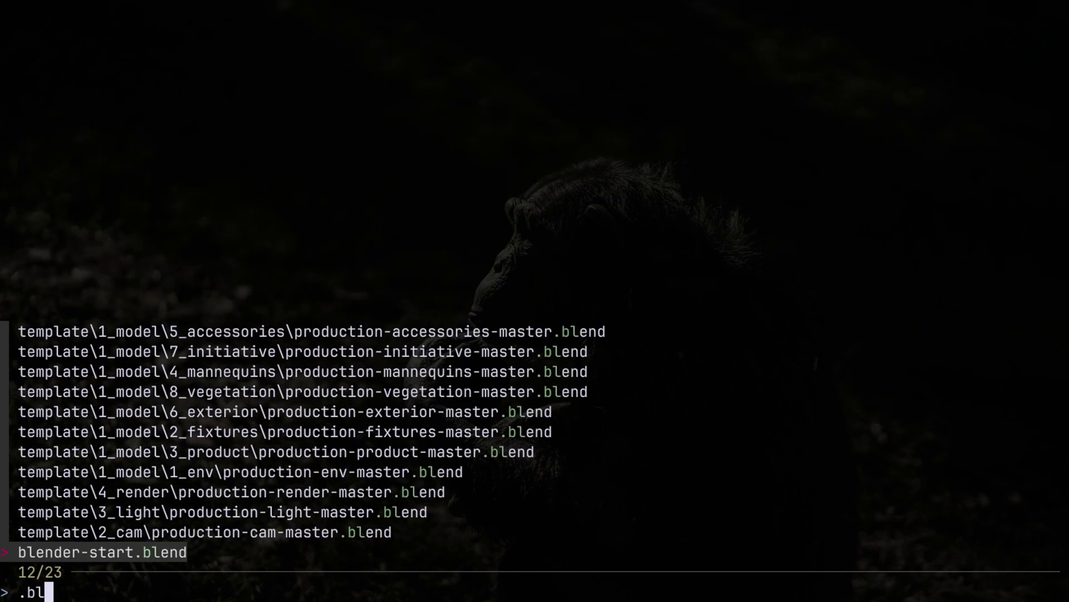
# Look through the matching .blend files from the starter file up to the accessories master file
pyautogui.press('Up')
pyautogui.press('Up')
pyautogui.press('Up')
pyautogui.press('Up')
pyautogui.press('Up')
pyautogui.press('Up')
pyautogui.press('Up')
pyautogui.press('Up')
pyautogui.press('Up')
pyautogui.press('Up')
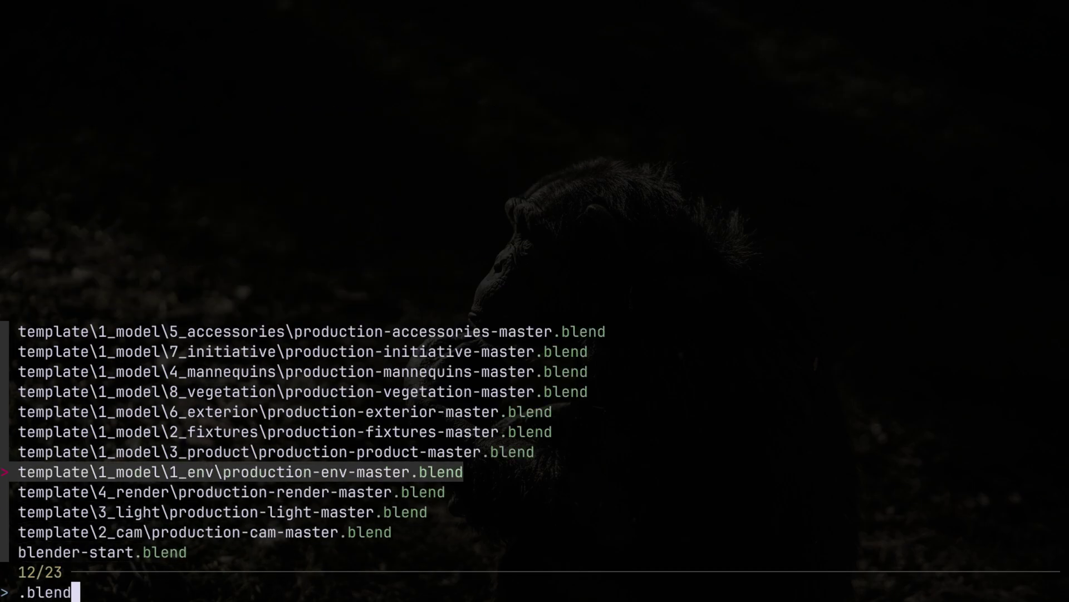
pyautogui.press('Down')
pyautogui.press('Up')
pyautogui.press('Up')
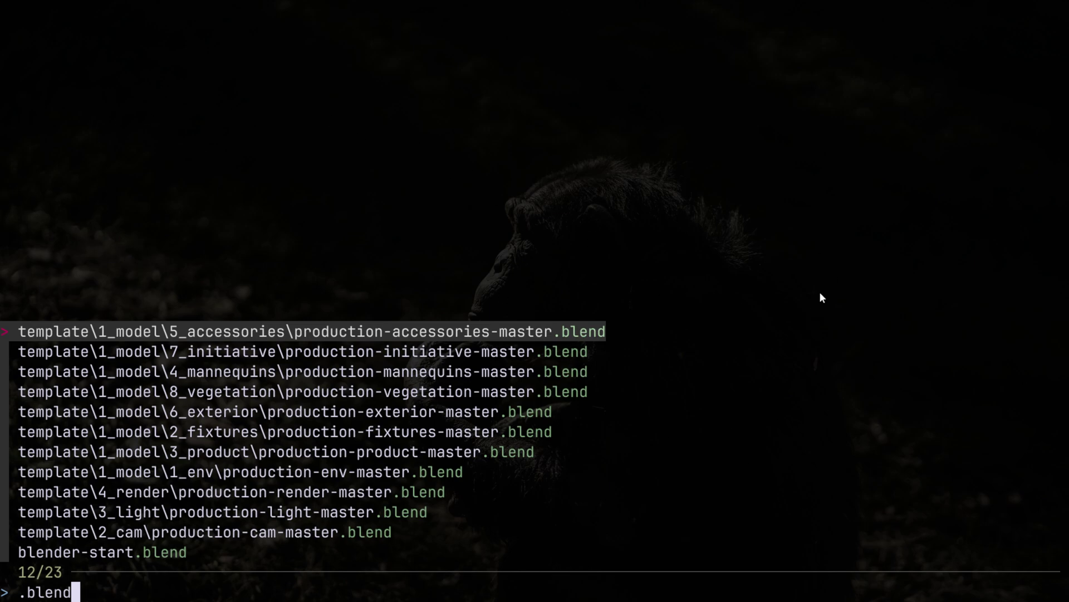
# Clear the .blend filter, leave fzf, and list the contents of the 3_blender folder
pyautogui.press('BackSpace')
pyautogui.press('BackSpace')
pyautogui.press('BackSpace')
pyautogui.press('BackSpace')
pyautogui.press('BackSpace')
pyautogui.press('BackSpace')
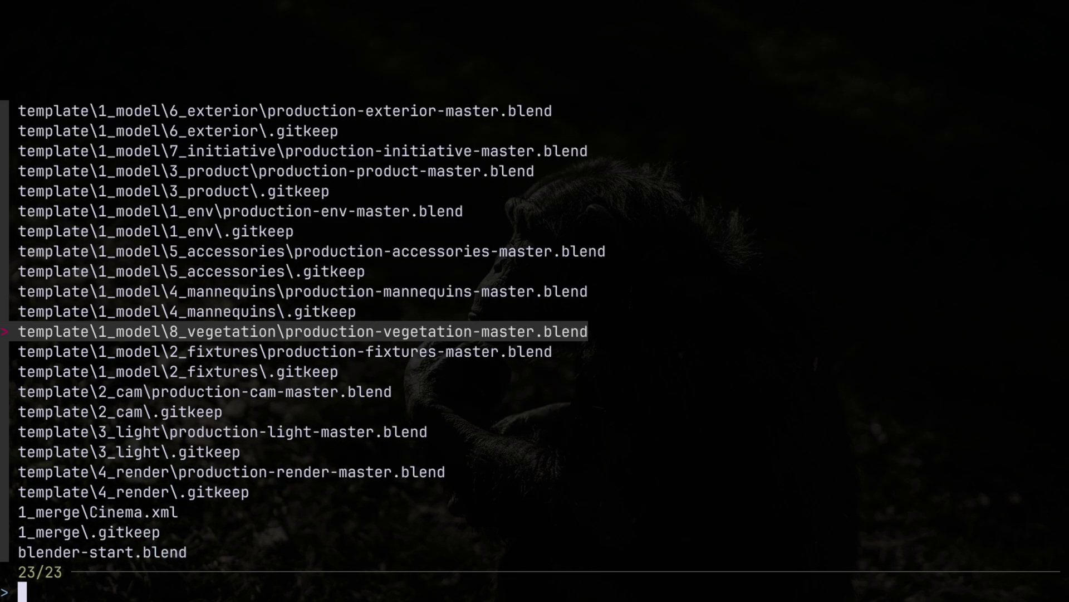
pyautogui.press('Escape')
pyautogui.write('ls')
pyautogui.press('Return')
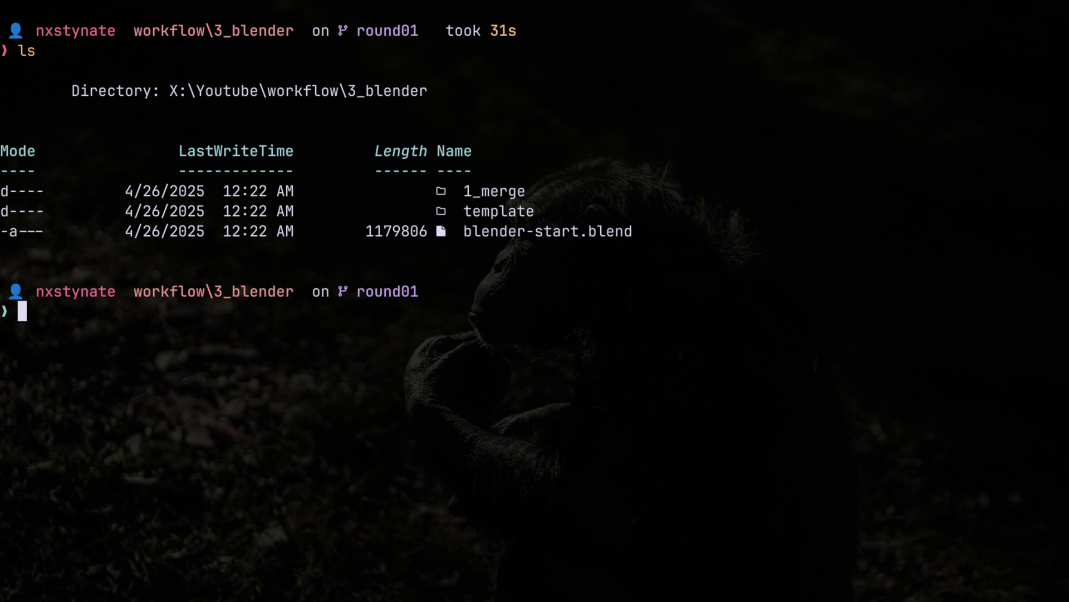
# Copy the template folder to a new folder named monkeyHeadOne, using the -force and -recurse options
pyautogui.write('cp template ')
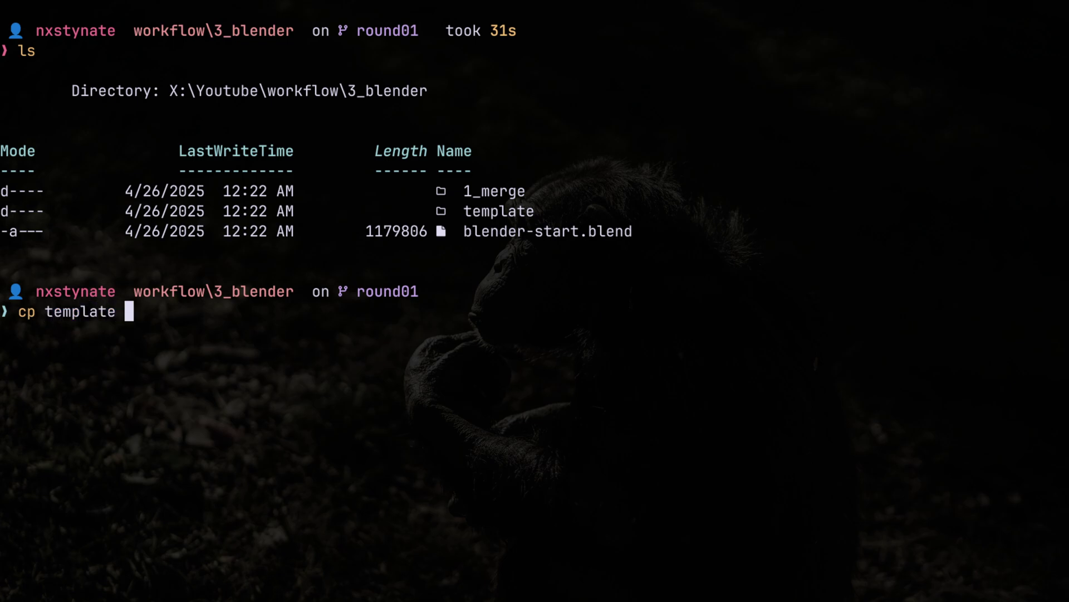
pyautogui.write('monkey')
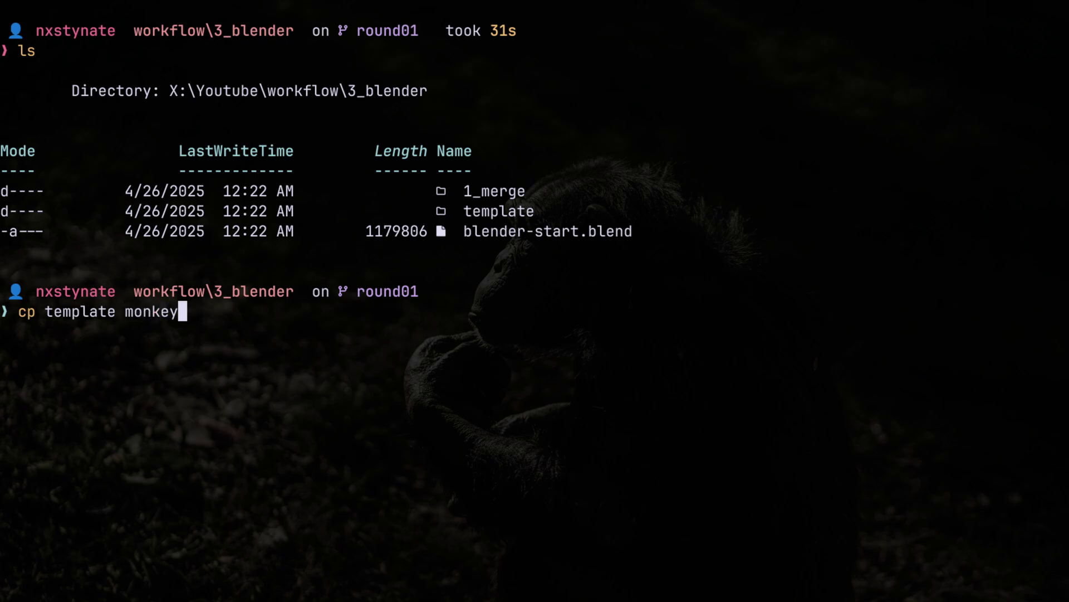
pyautogui.write('head')
pyautogui.hotkey('ctrl', 'BackSpace')
pyautogui.write('monkeyHead')
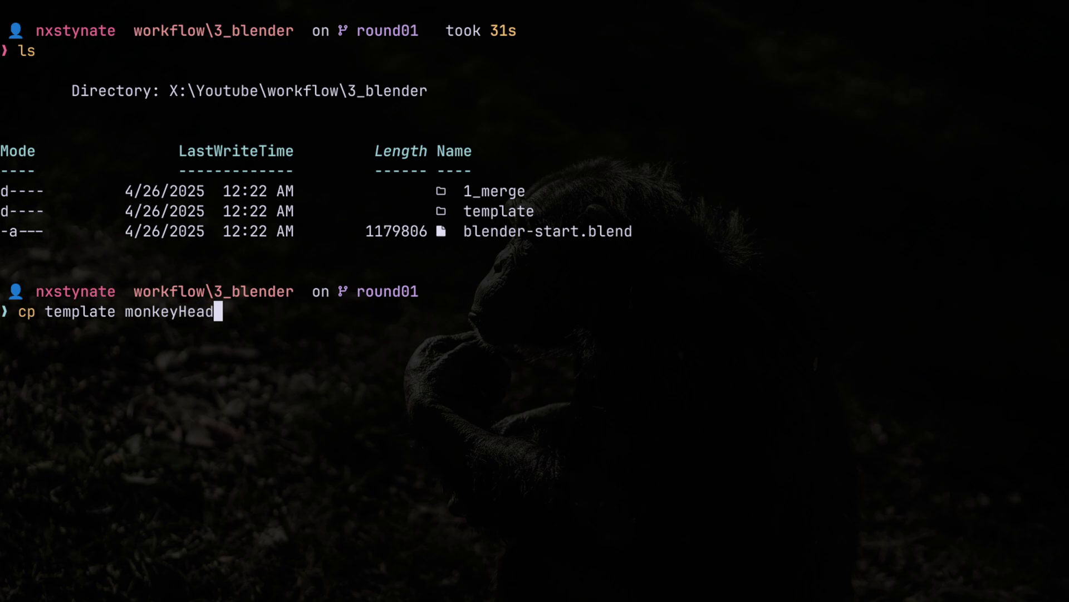
pyautogui.write('RT')
pyautogui.press('BackSpace')
pyautogui.press('BackSpace')
pyautogui.write('One')
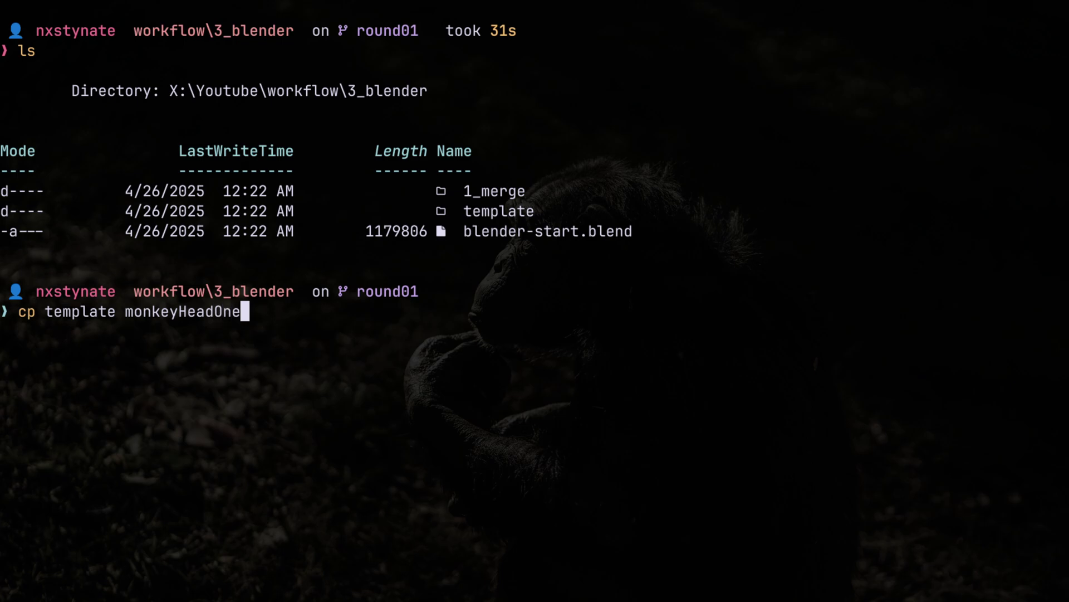
pyautogui.write(' -force -recurse')
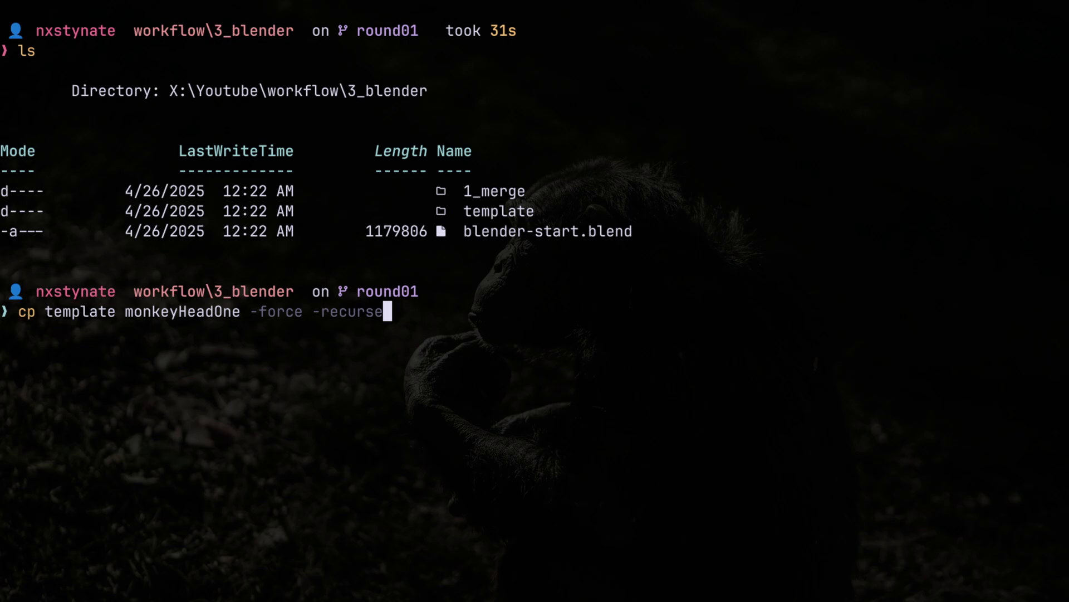
pyautogui.press('Return')
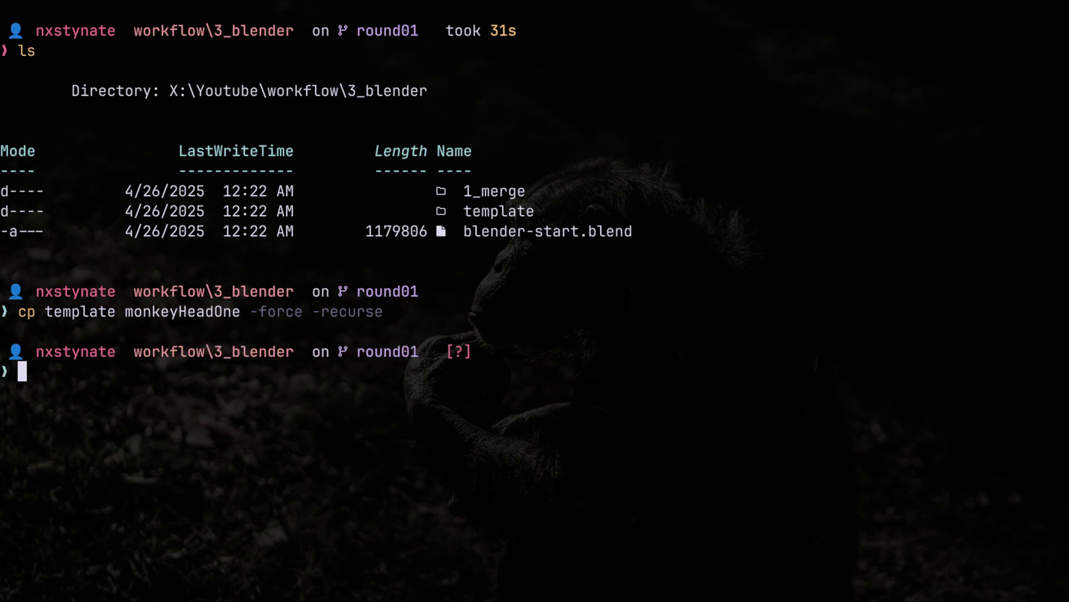
# List the 3_blender folder's contents and display the directory tree of monkeyHeadOne
pyautogui.write('ls')
pyautogui.press('Return')
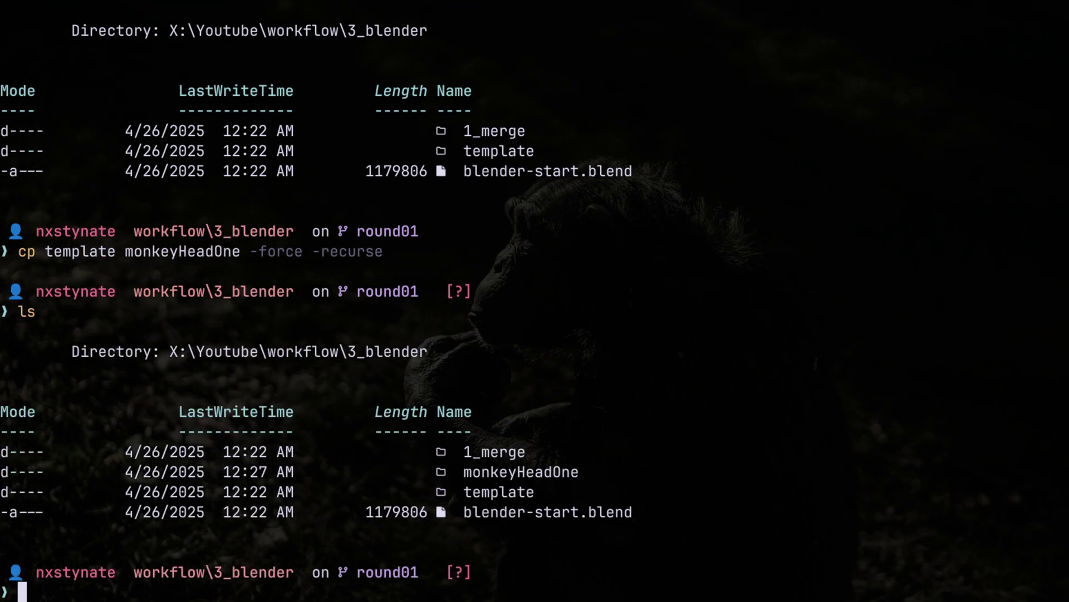
pyautogui.write('tree ')
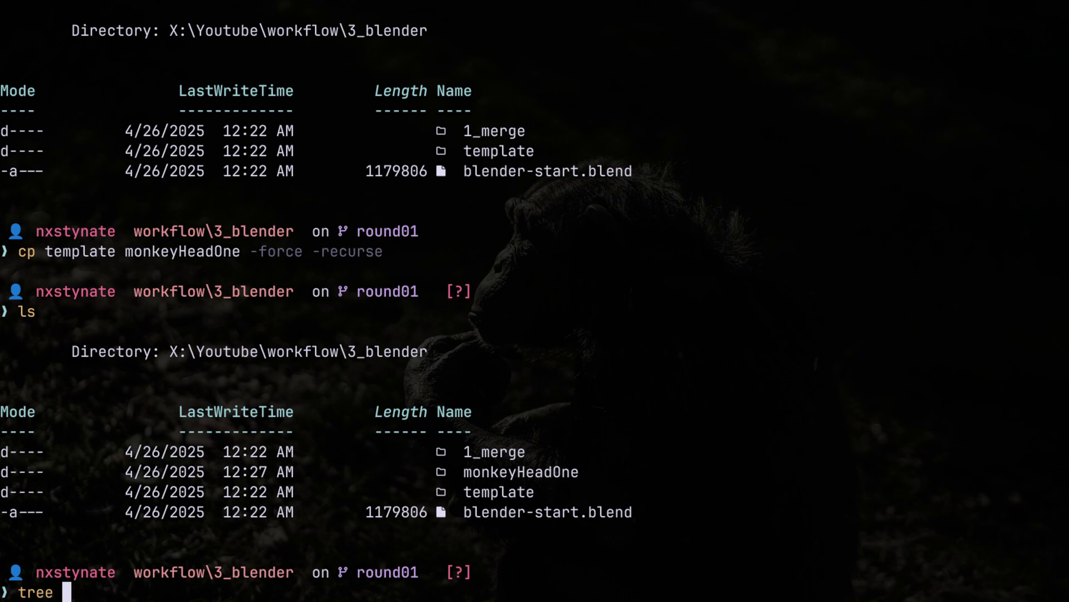
pyautogui.write('mone')
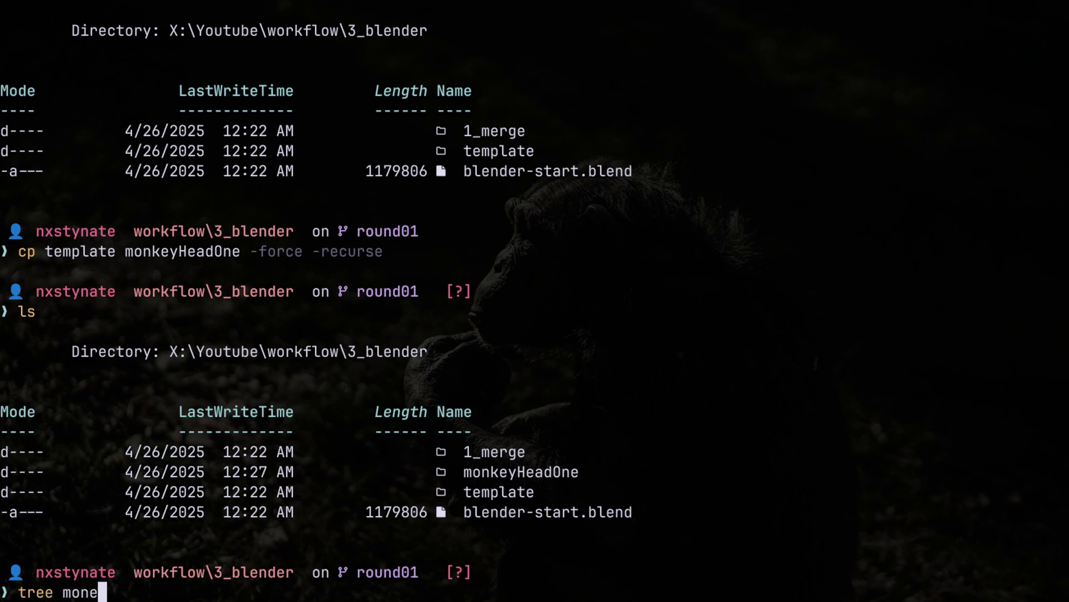
pyautogui.hotkey('ctrl', 'BackSpace')
pyautogui.hotkey('ctrl', 'BackSpace')
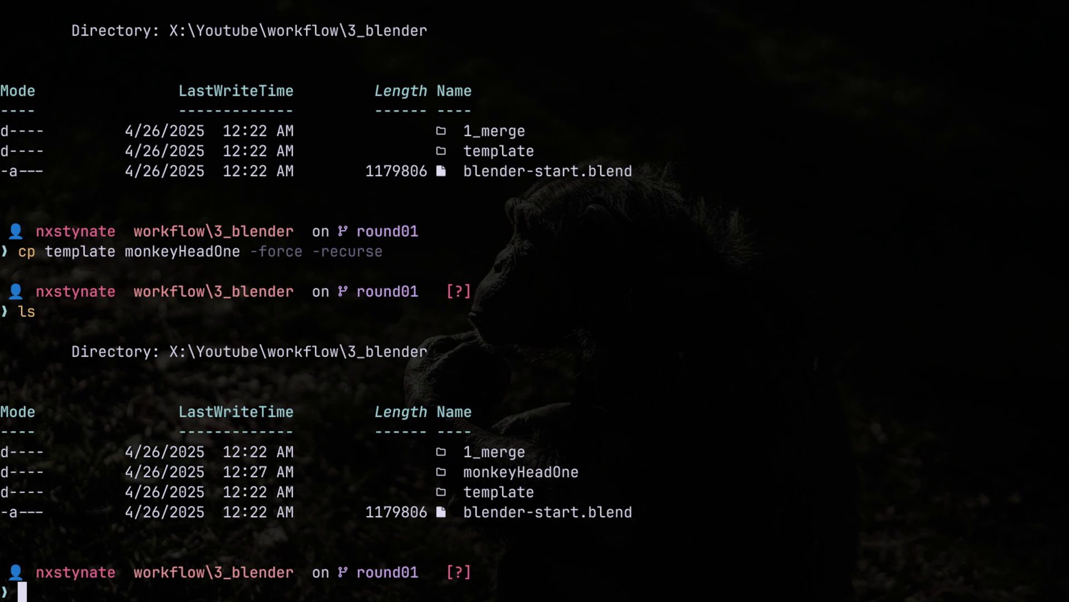
pyautogui.write('tree ')
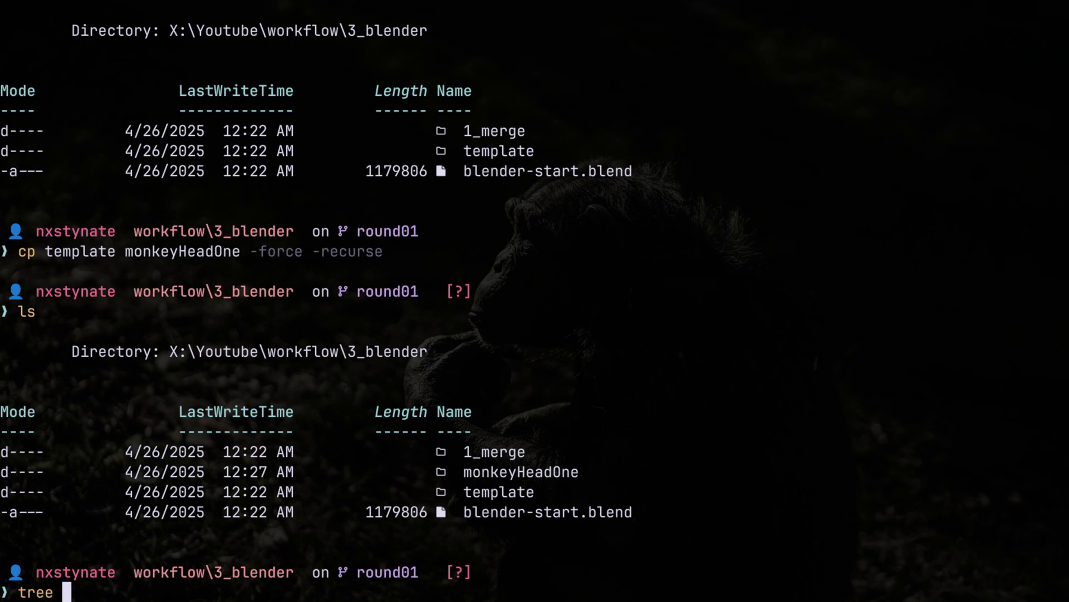
pyautogui.write('.\\monkey')
pyautogui.press('Tab')
pyautogui.press('Return')
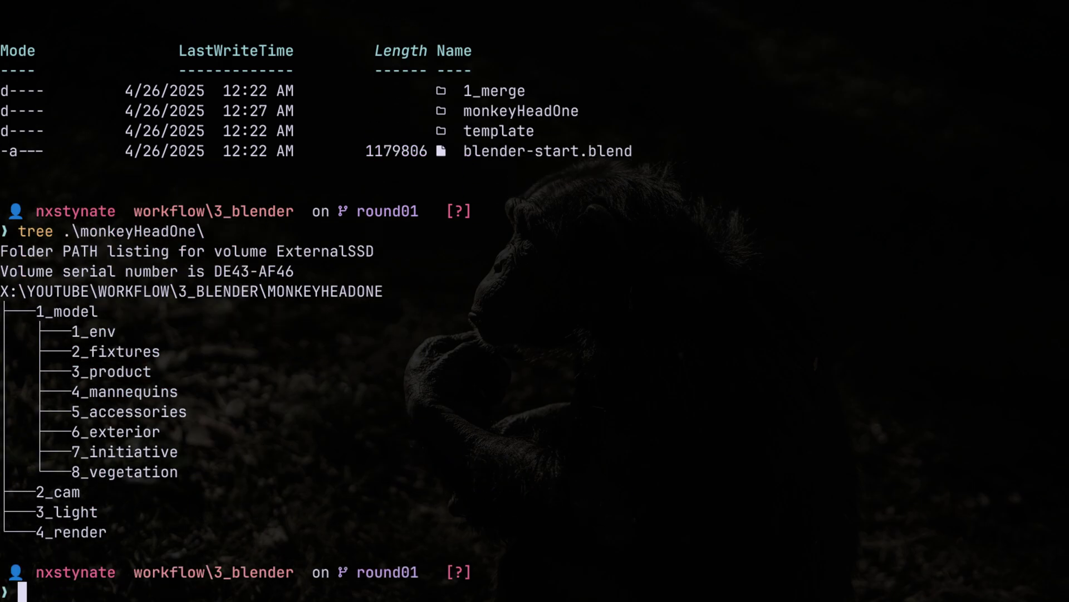
# Relist the 3_blender folder in a cleared terminal and copy its path with "cpfp ."
pyautogui.write('cls')
pyautogui.press('Return')
pyautogui.write('ls')
pyautogui.press('Return')
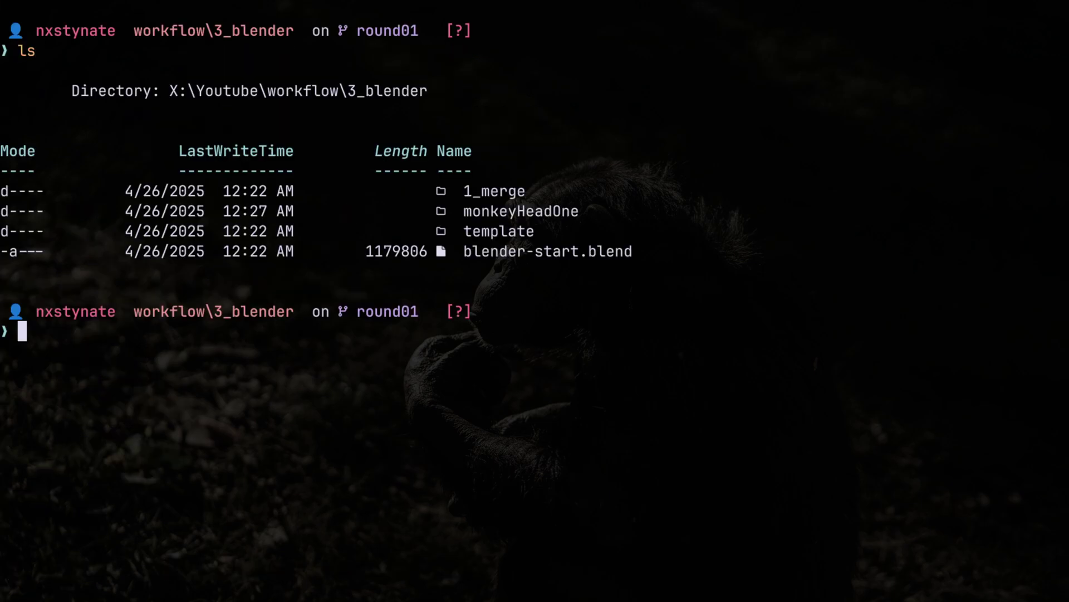
pyautogui.write('cpfp .')
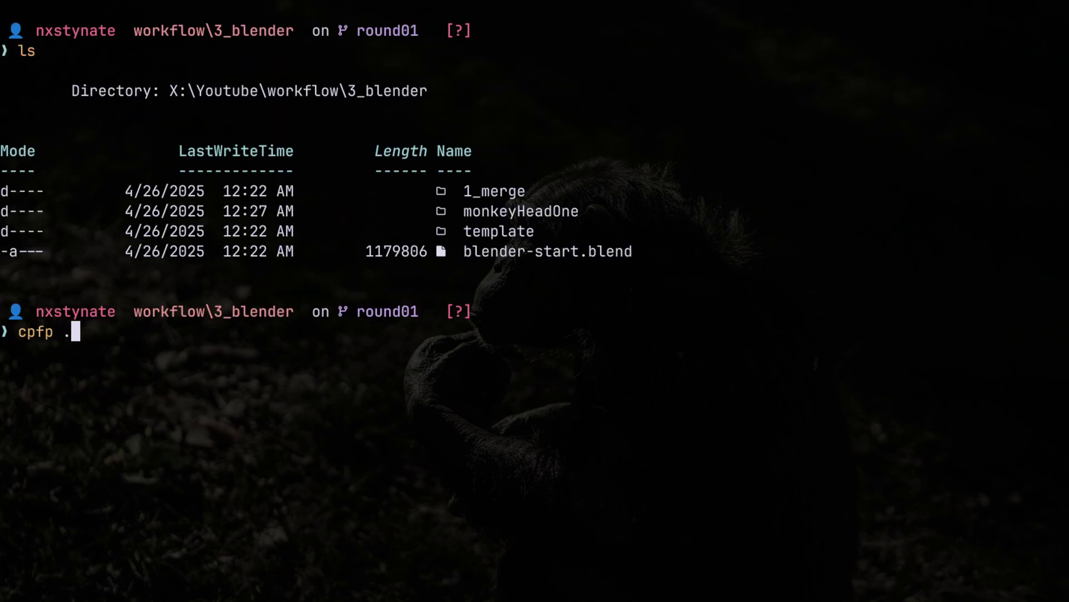
pyautogui.press('Return')
# Run the command "set-location | set-clipboard" from the 3_blender folder
pyautogui.write('set-lca')
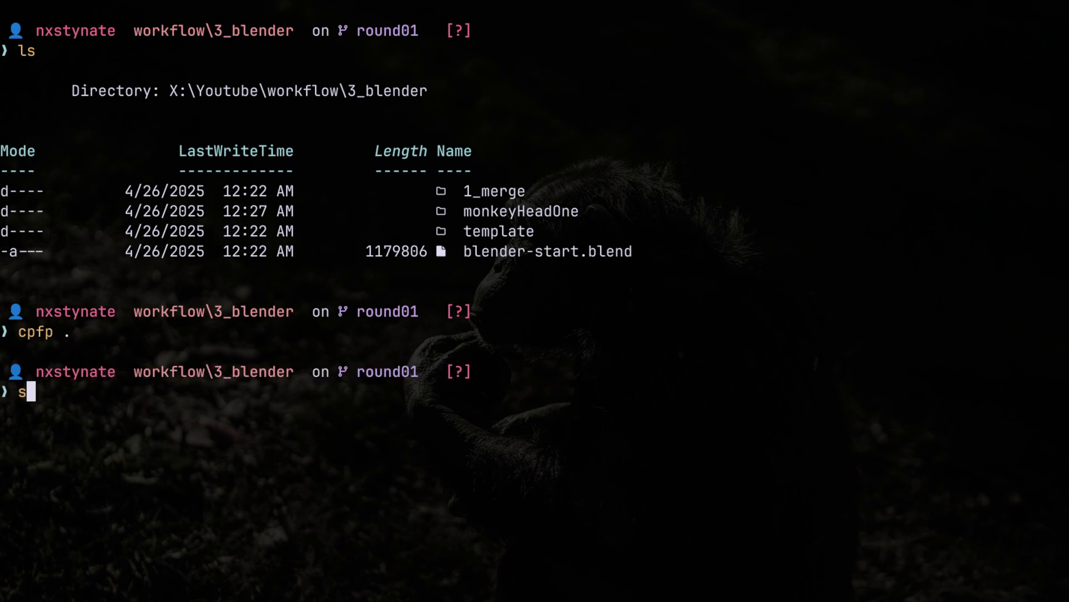
pyautogui.press('BackSpace')
pyautogui.press('BackSpace')
pyautogui.press('BackSpace')
pyautogui.press('BackSpace')
pyautogui.write('-location | se')
pyautogui.press('BackSpace')
pyautogui.press('BackSpace')
pyautogui.write('set-clipboard')
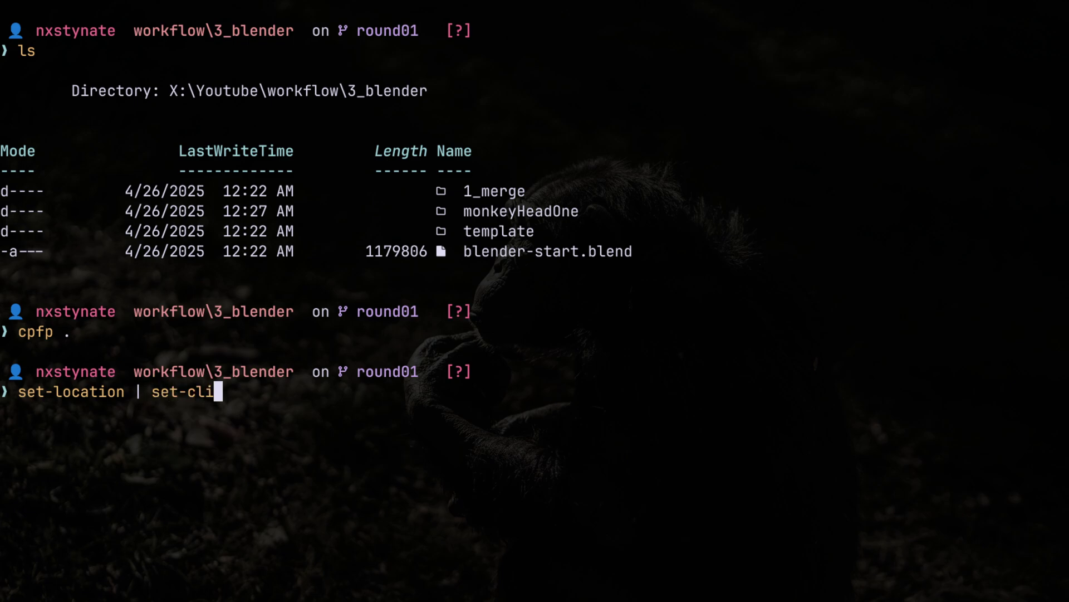
pyautogui.press('Return')
# Copy the current directory's path with "cpfp ." and switch to Blender
pyautogui.write('clear')
pyautogui.press('BackSpace')
pyautogui.press('BackSpace')
pyautogui.press('BackSpace')
pyautogui.press('BackSpace')
pyautogui.press('BackSpace')
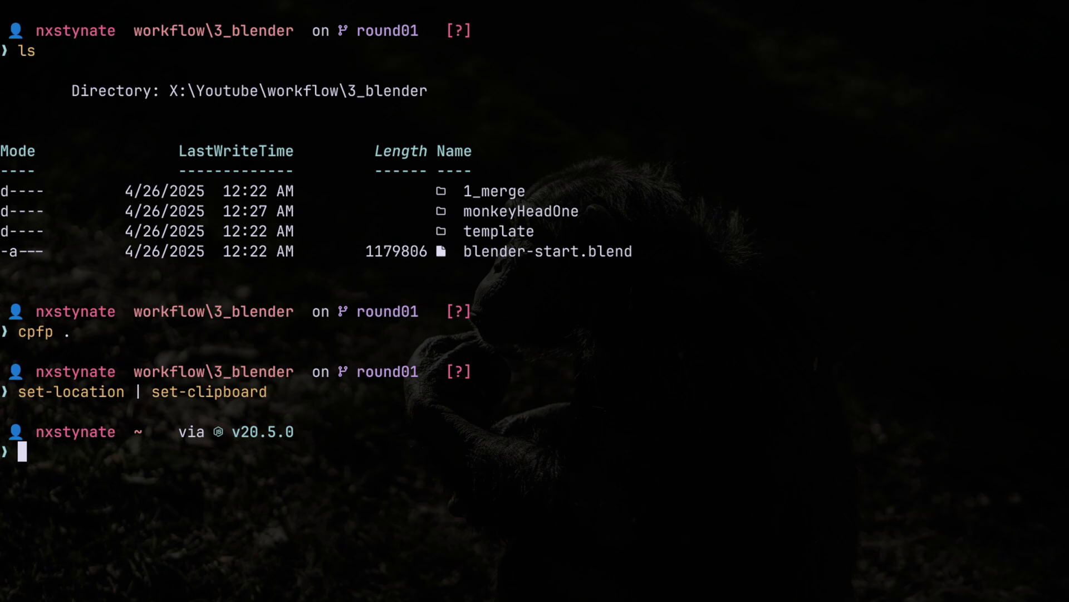
pyautogui.write('cpfp .')
pyautogui.press('Return')
pyautogui.hotkey('alt', 'Tab')
pyautogui.hotkey('alt', 'Tab')
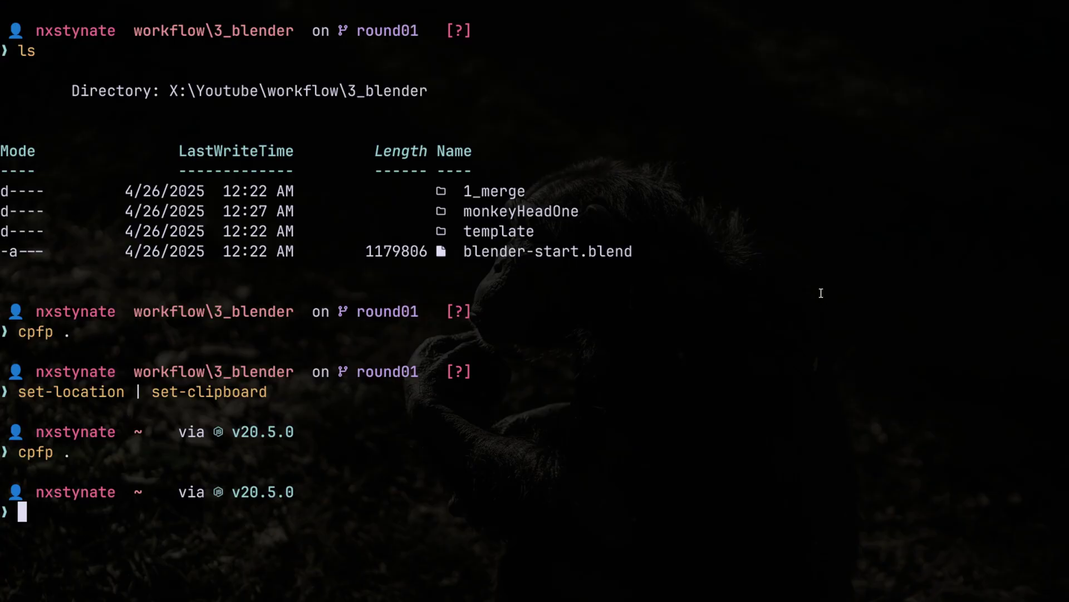
pyautogui.hotkey('alt', 'Tab')
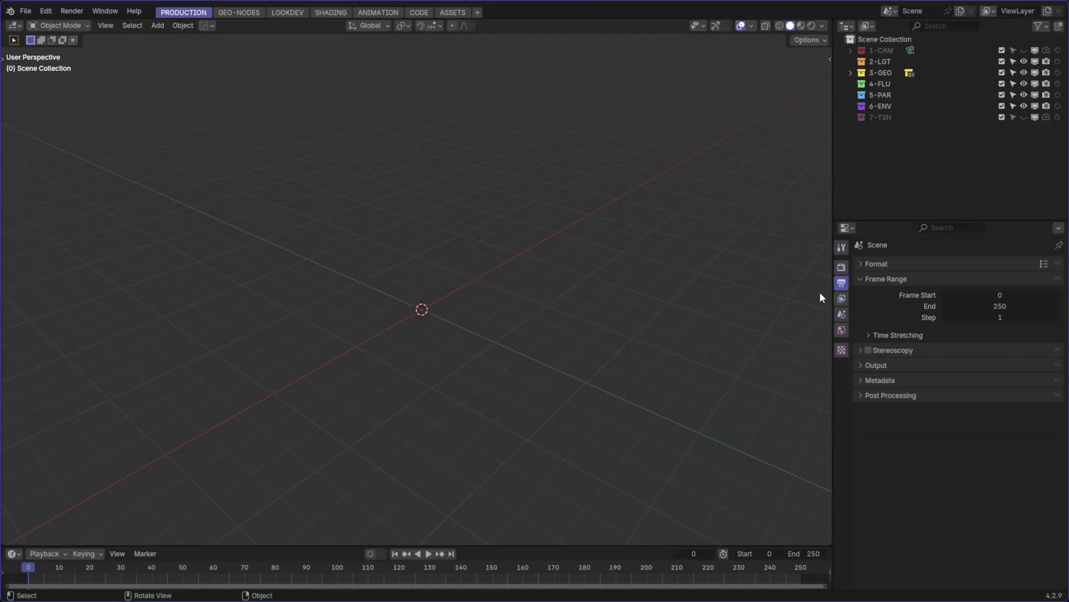
pyautogui.hotkey('ctrl', 's')
pyautogui.click(693, 280)
pyautogui.press('Escape')
pyautogui.hotkey('ctrl', 's')
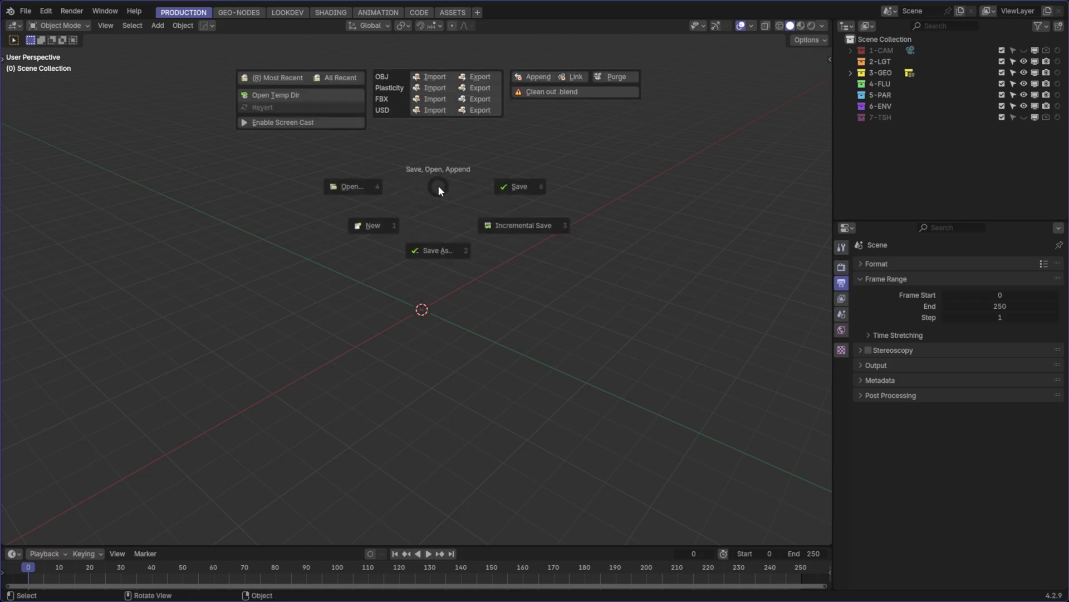
pyautogui.click(405, 162)
pyautogui.click(429, 29)
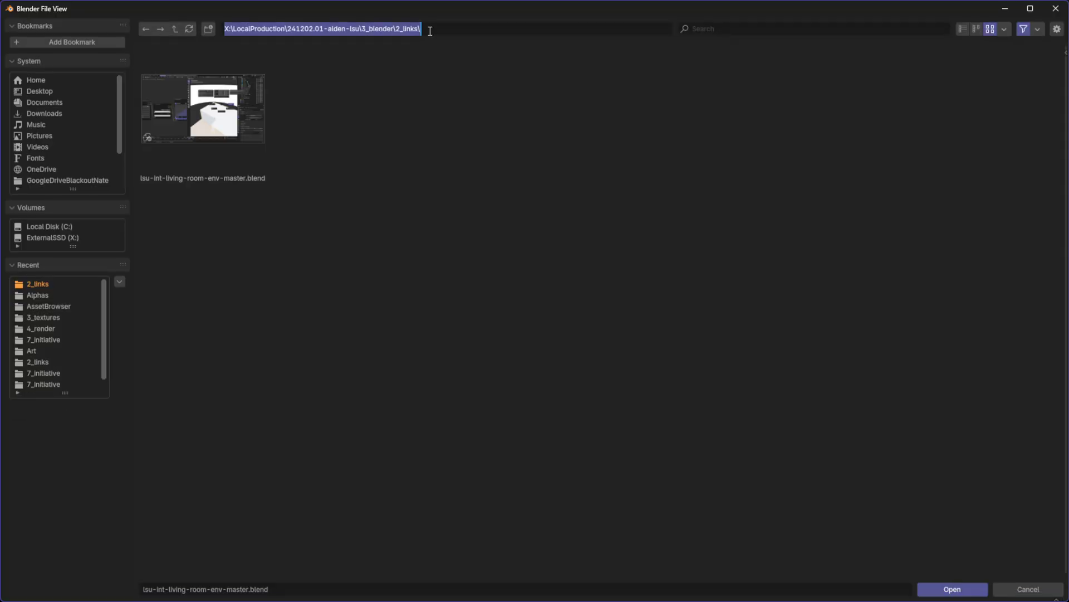
pyautogui.write('C:\\Users\\Paul')
pyautogui.press('Return')
pyautogui.click(430, 29)
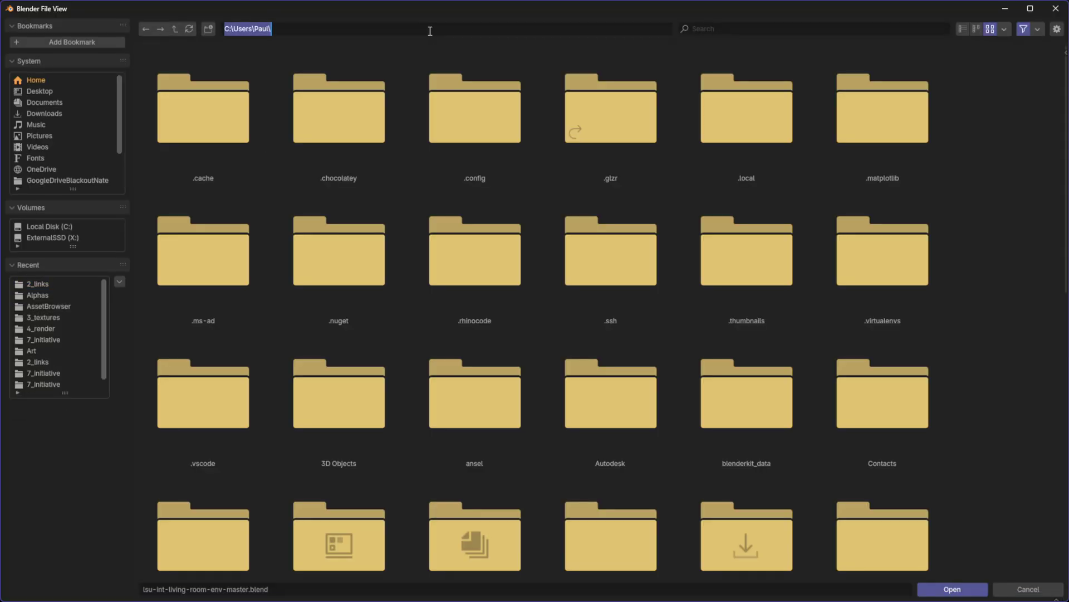
pyautogui.click(1021, 596)
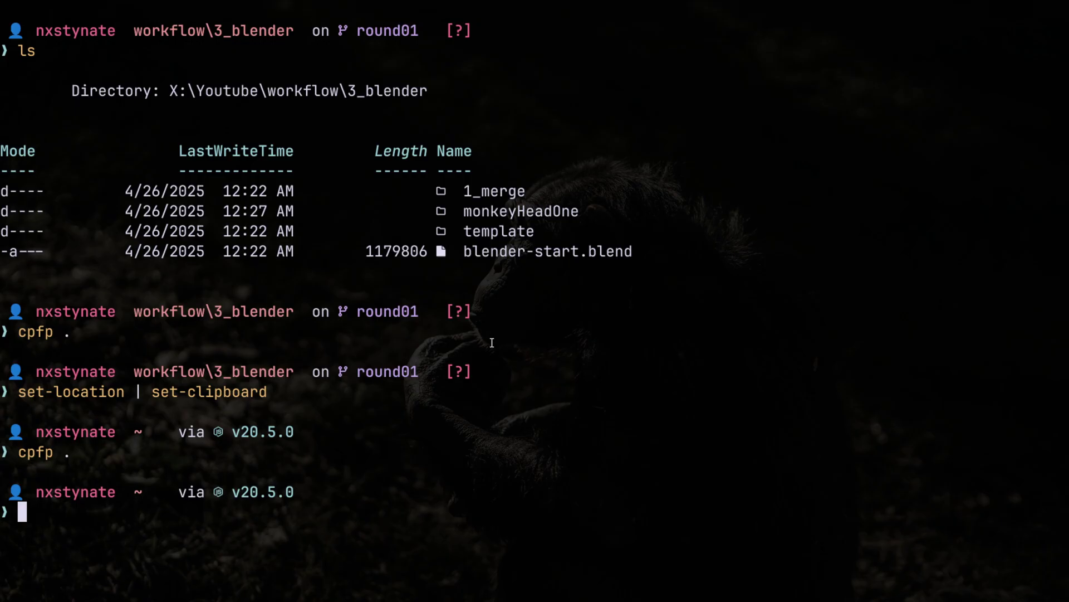
# In the terminal, print the current directory with "pwd" and change to X:\youtube
pyautogui.write('pwd')
pyautogui.press('Return')
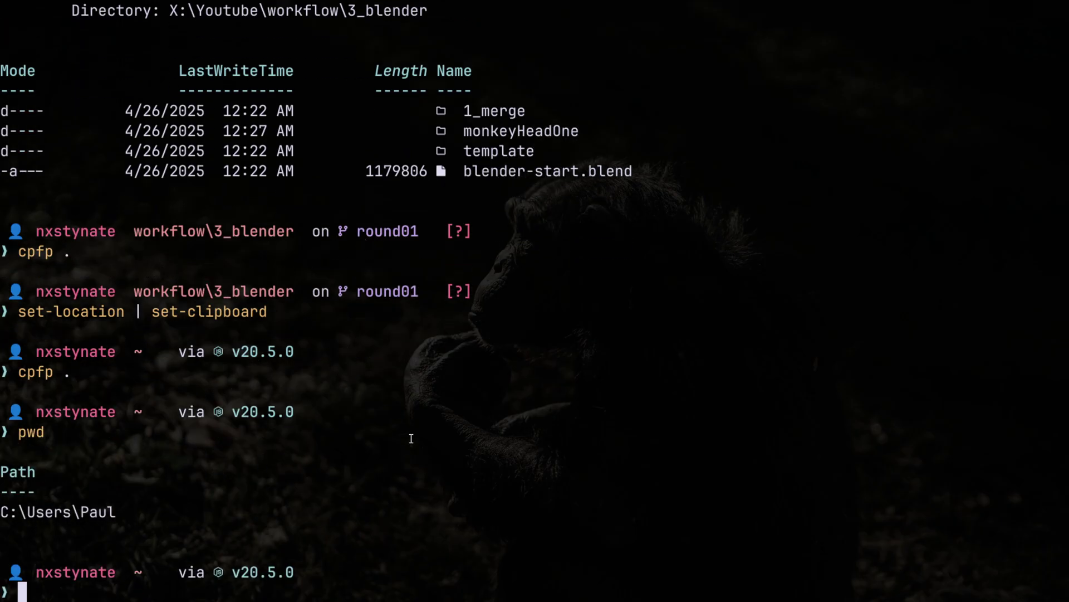
pyautogui.write('cd X')
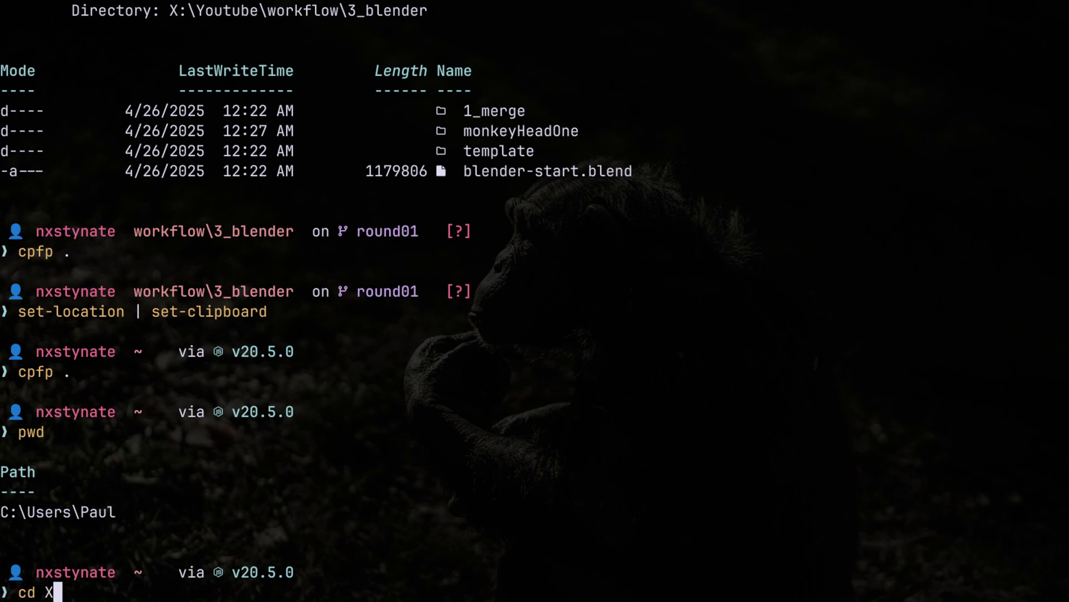
pyautogui.write(':\\youtube')
pyautogui.press('Return')
# List the Youtube folder in a cleared terminal, then enter the workflow folder and list its contents
pyautogui.write('clear')
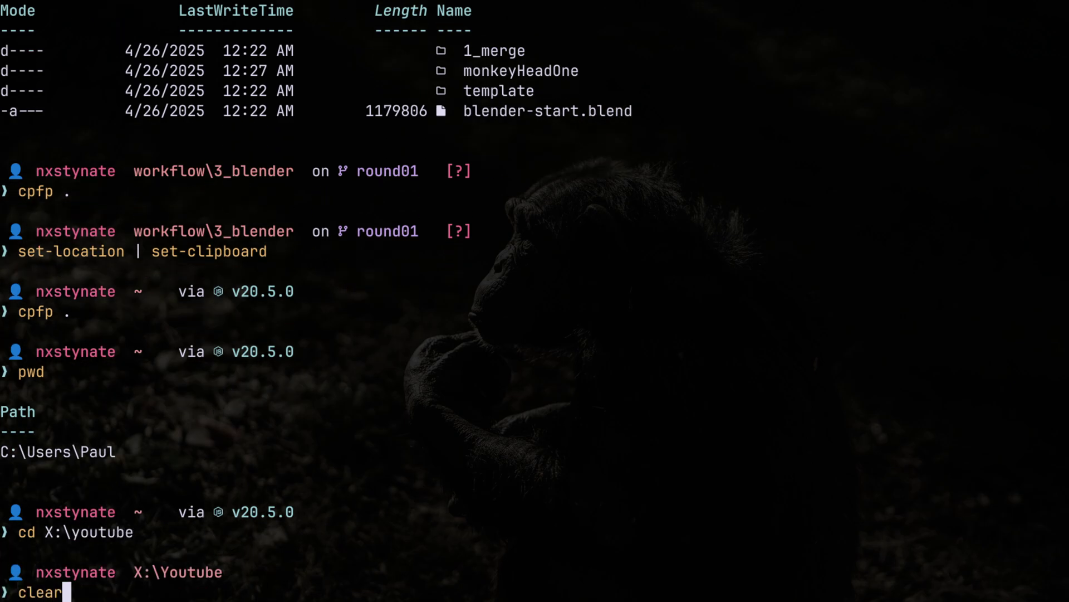
pyautogui.press('Return')
pyautogui.write('ls')
pyautogui.press('Return')
pyautogui.write('cd workflow')
pyautogui.press('Return')
pyautogui.write('ls')
pyautogui.press('Return')
# Change to the 3_blender folder and list its contents
pyautogui.write('cd .\\3_blender\\')
pyautogui.press('Tab')
pyautogui.press('Return')
pyautogui.write('ls')
pyautogui.press('Return')
# Clear the terminal and relist the 3_blender folder
pyautogui.write('c')
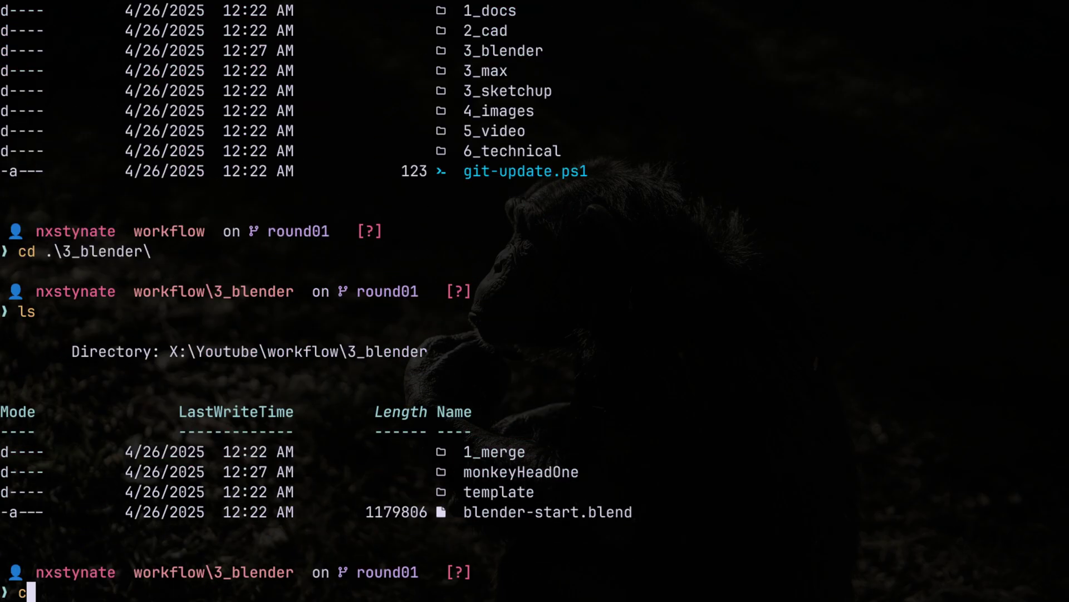
pyautogui.write('lear')
pyautogui.press('Return')
pyautogui.write('ls')
pyautogui.press('Return')
# Copy the 3_blender folder's path with "cpfp ." and switch to Blender
pyautogui.write('cp')
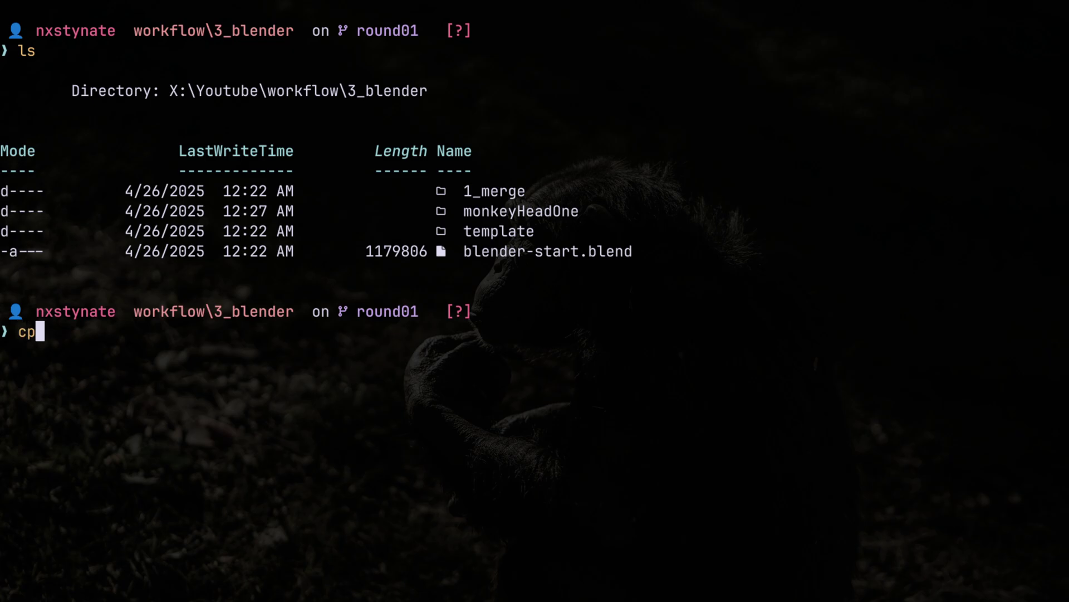
pyautogui.press('BackSpace')
pyautogui.press('BackSpace')
pyautogui.write('cpfp l.')
pyautogui.press('BackSpace')
pyautogui.press('BackSpace')
pyautogui.write('.')
pyautogui.press('Return')
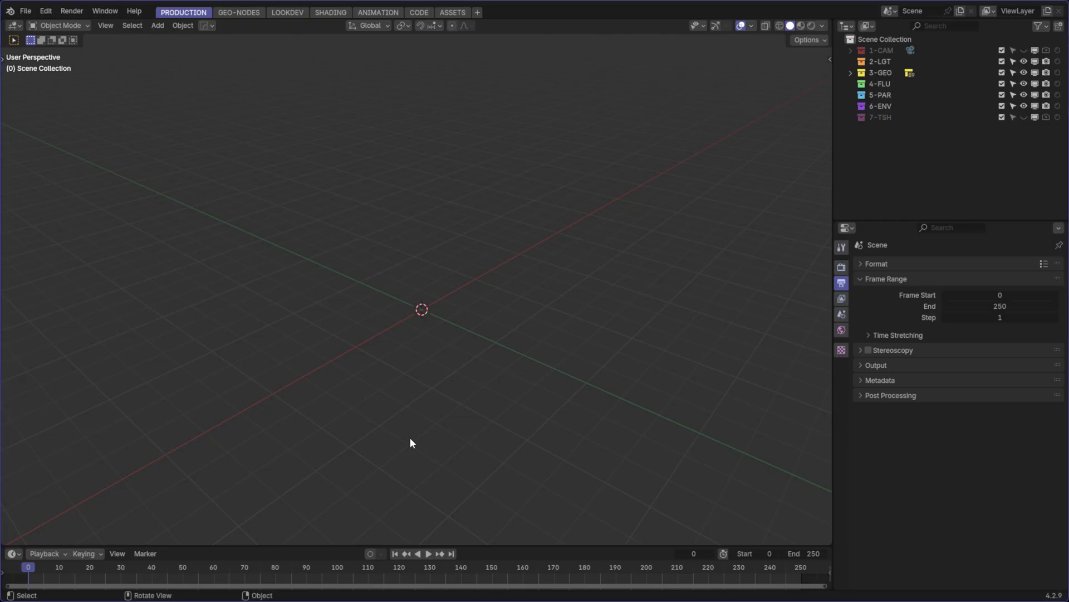
# Start opening a file and point the file browser to the copied path X:\Youtube\workflow\3_blender
pyautogui.hotkey('ctrl', 'o')
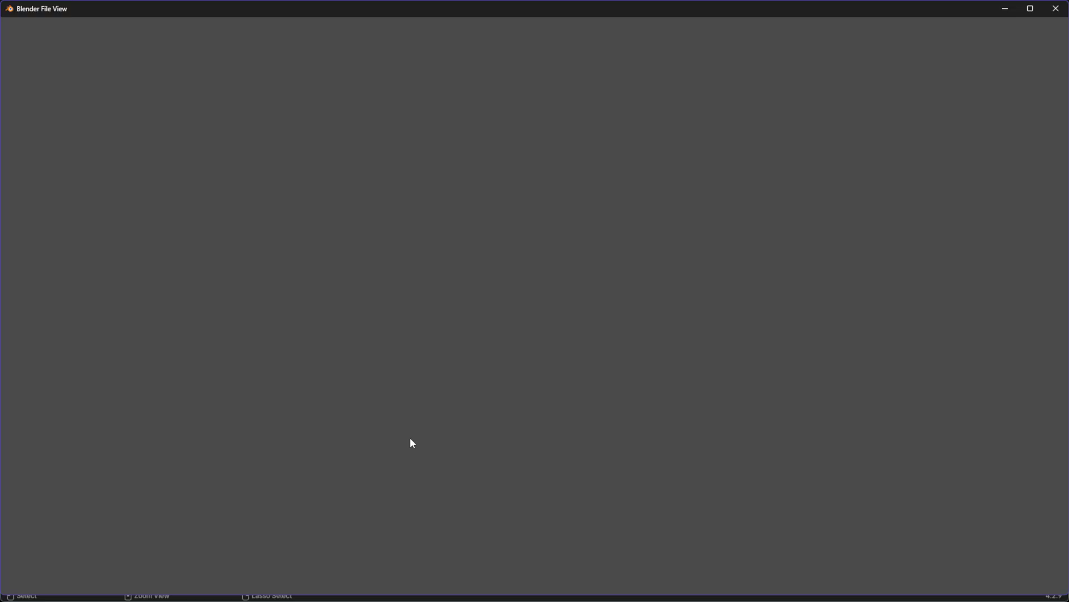
pyautogui.click(234, 28)
pyautogui.write('X:\\youtube\\workflow\\3_blender\\')
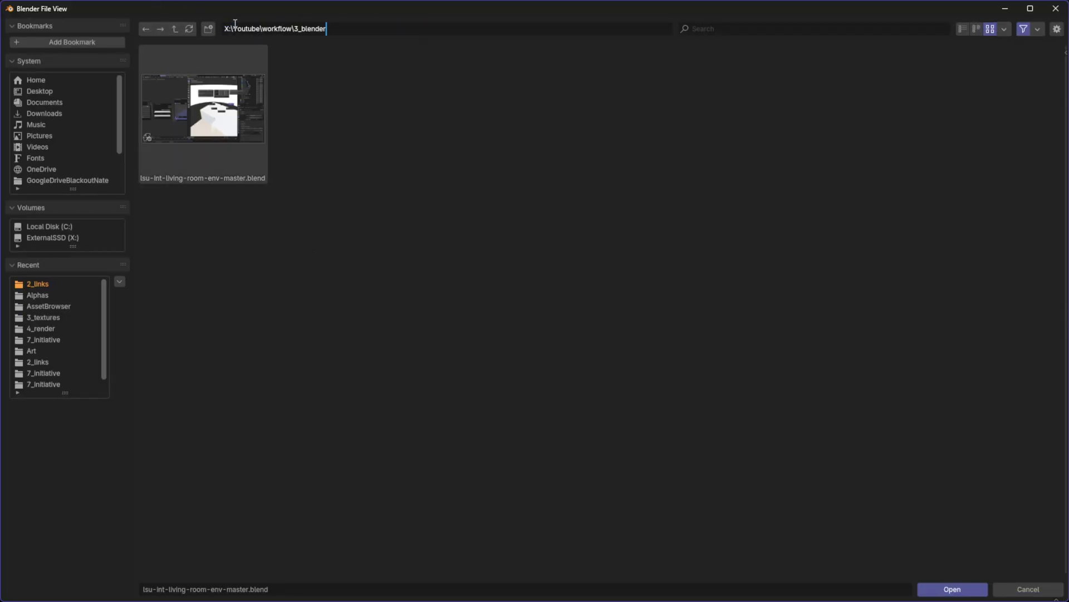
pyautogui.press('Return')
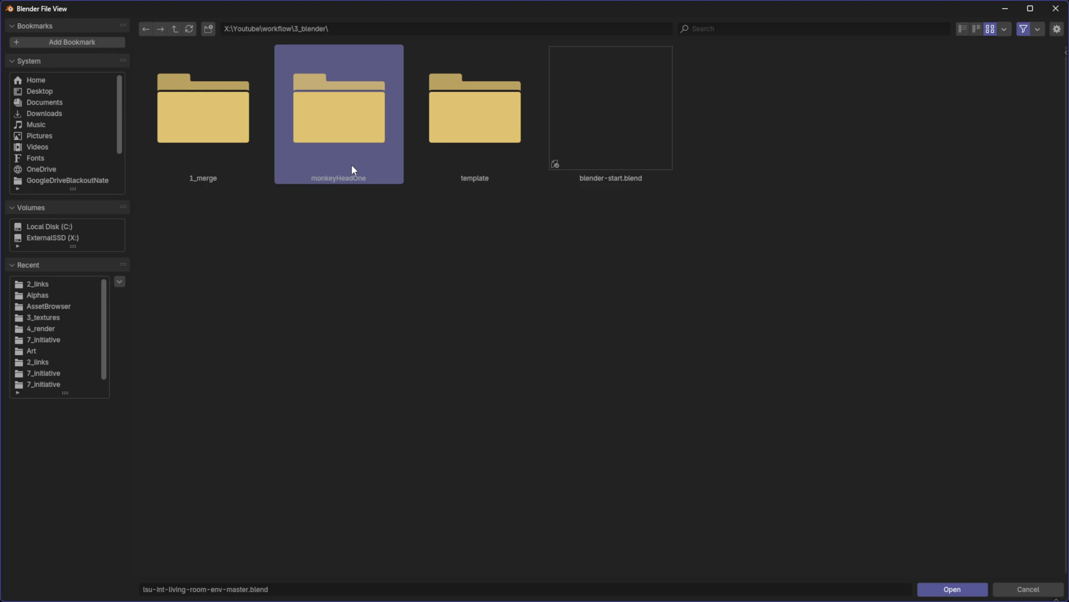
# Open the .blend file in the 2_fixtures folder under monkeyHeadOne\1_model
pyautogui.click(352, 165)
pyautogui.click(226, 118)
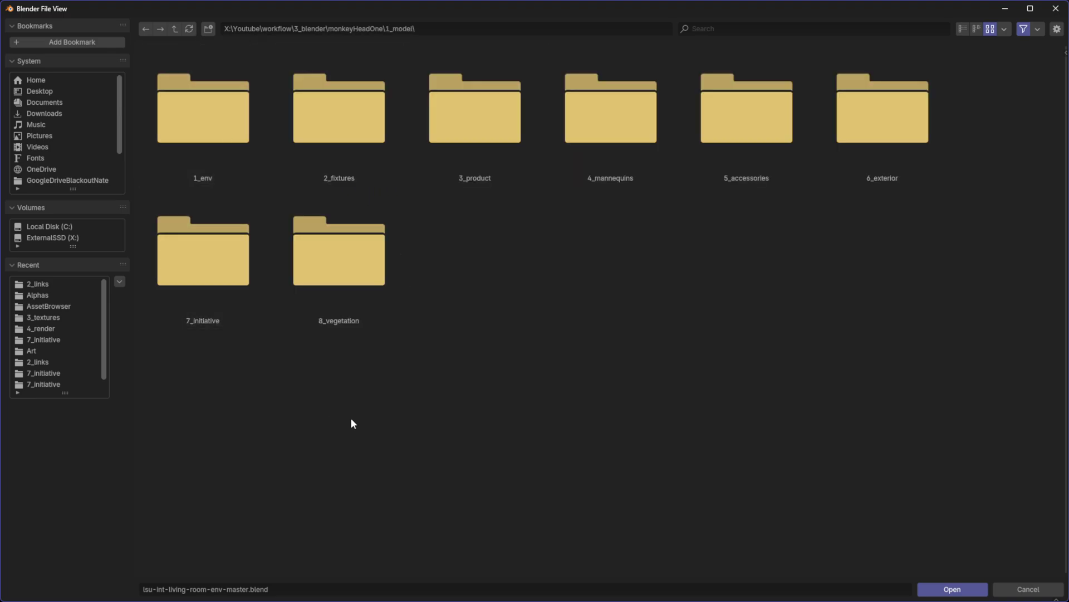
pyautogui.click(353, 106)
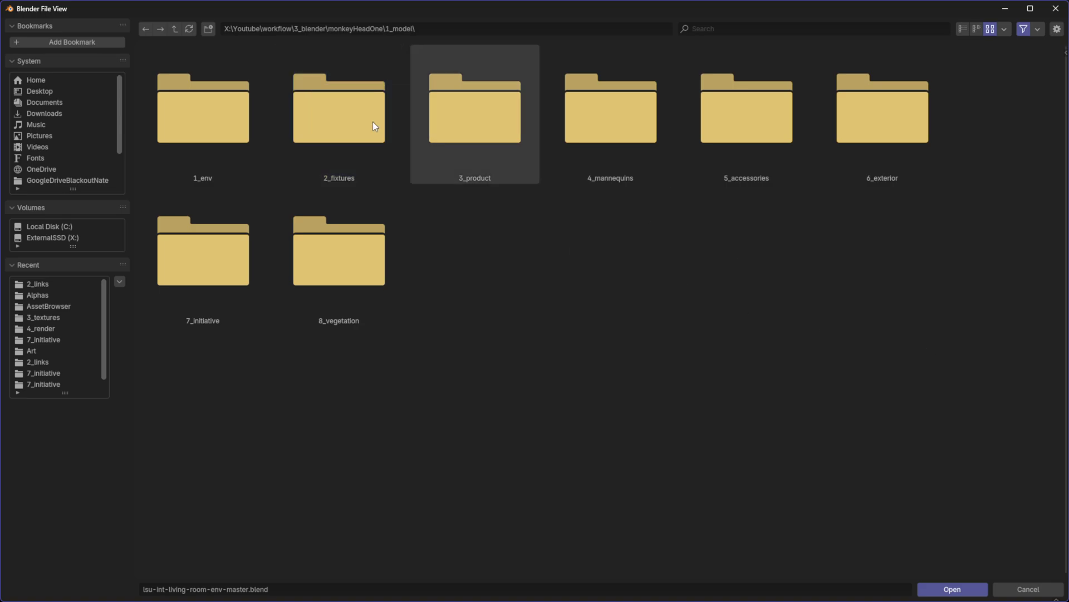
pyautogui.doubleClick(347, 115)
pyautogui.click(241, 118)
pyautogui.doubleClick(242, 118)
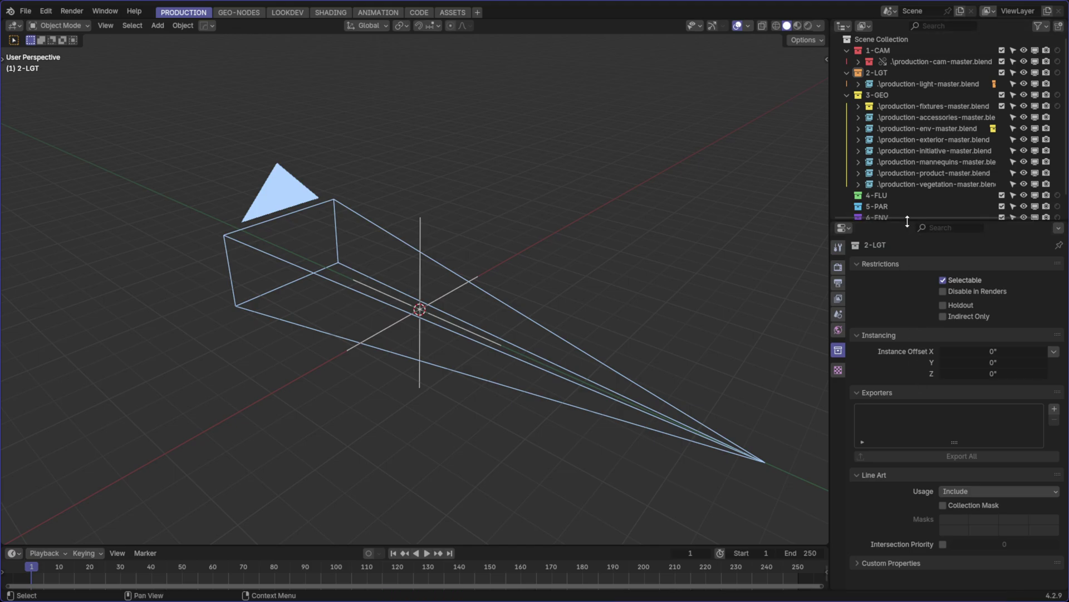
# Enlarge the outliner and inspect the linked production master files in the 3-GEO collection
pyautogui.moveTo(908, 222); pyautogui.dragTo(908, 320)
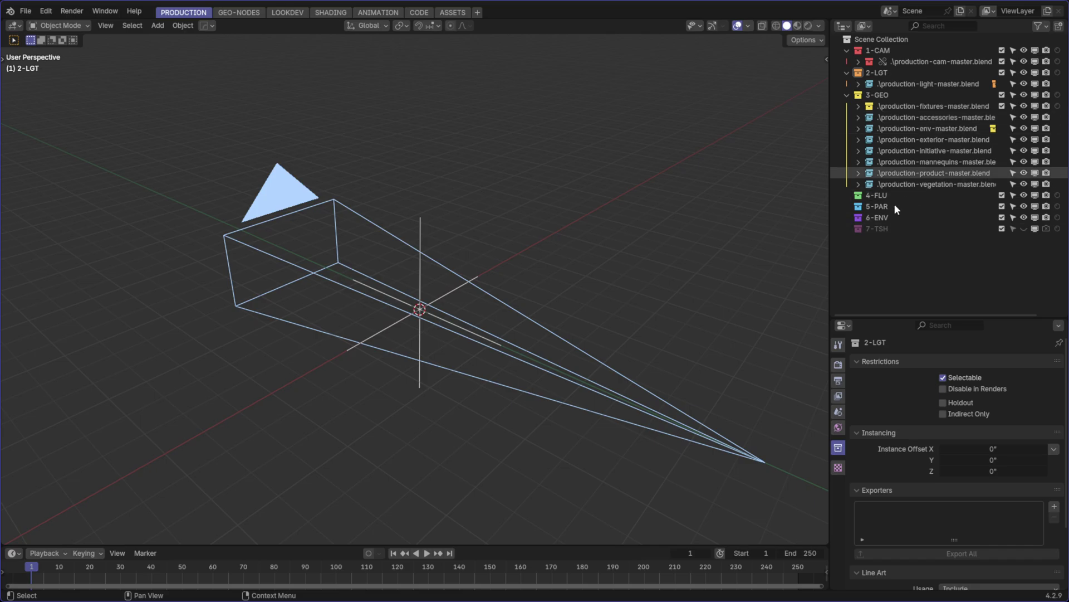
pyautogui.click(873, 148)
pyautogui.click(913, 174)
pyautogui.click(927, 187)
pyautogui.click(926, 139)
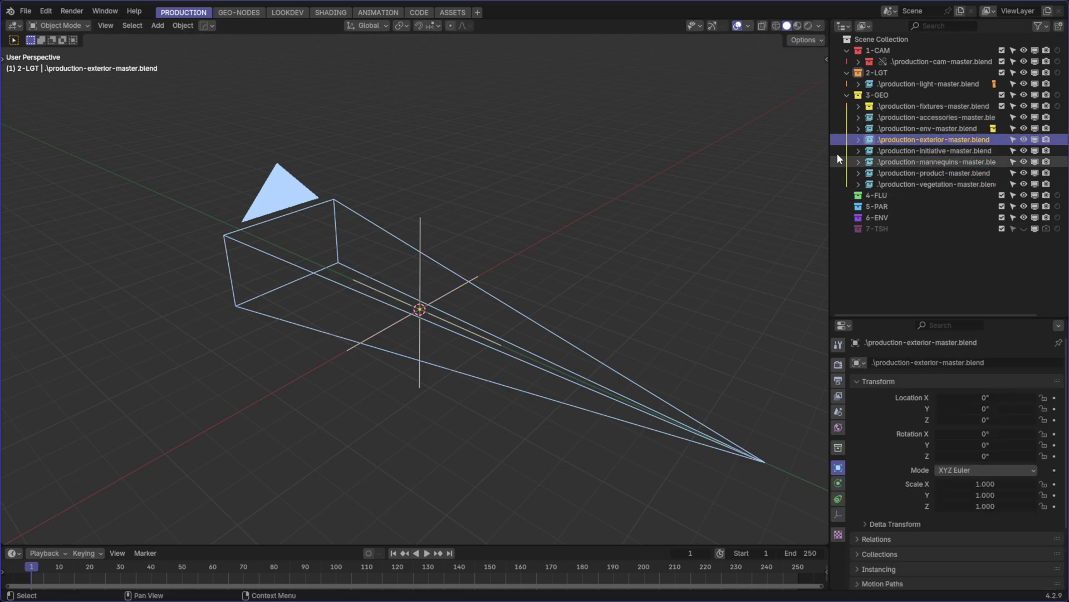
# Examine the linked libraries in a widened outliner in Blender File mode, then restore View Layer mode and narrow the outliner
pyautogui.click(866, 26)
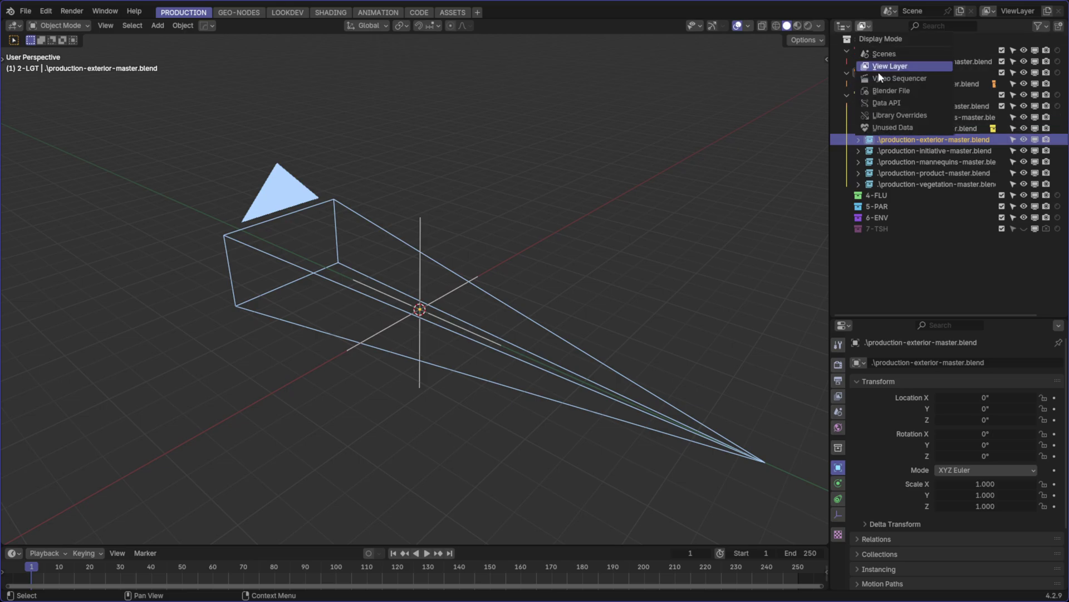
pyautogui.click(882, 92)
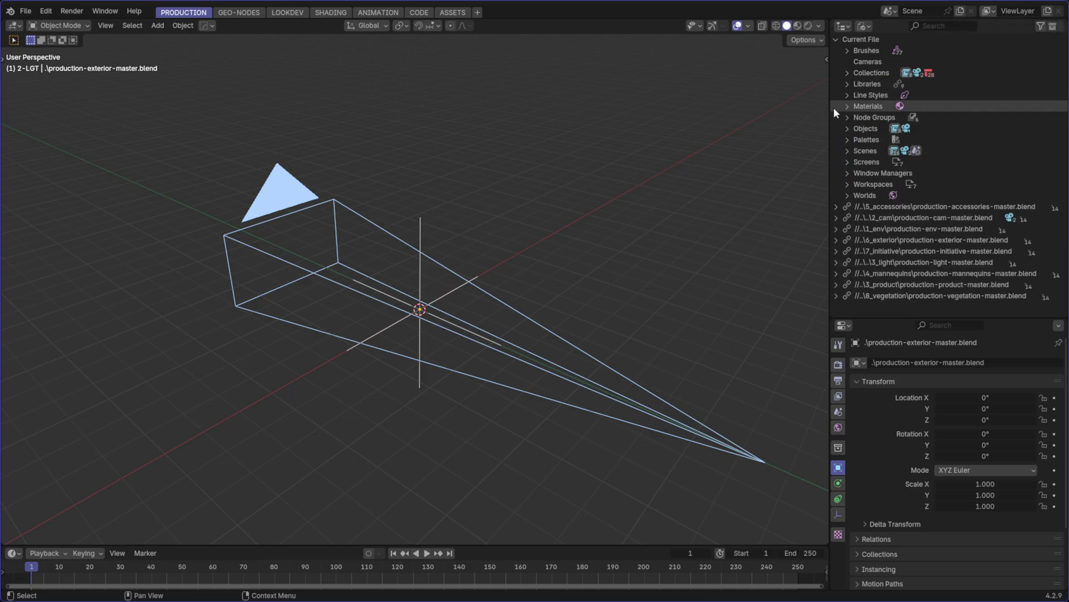
pyautogui.moveTo(829, 107); pyautogui.dragTo(675, 108)
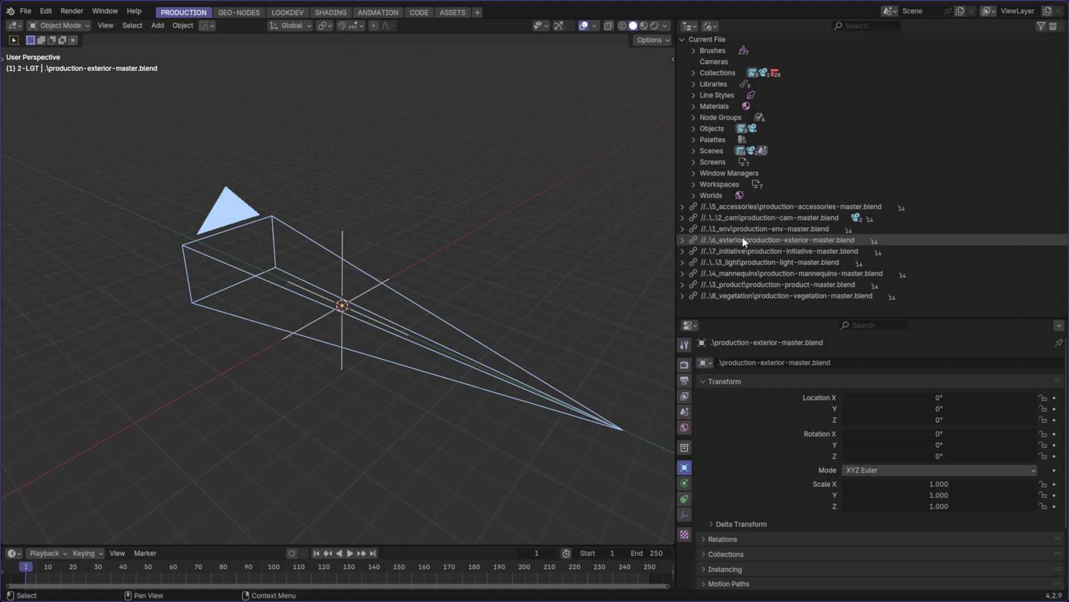
pyautogui.click(711, 25)
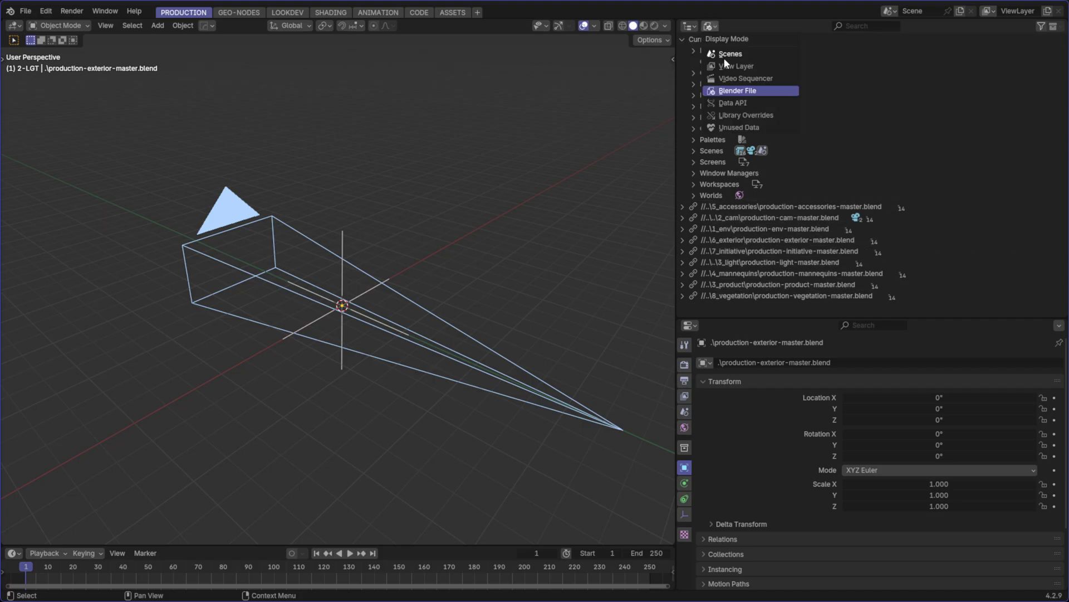
pyautogui.click(730, 68)
pyautogui.moveTo(677, 93); pyautogui.dragTo(786, 141)
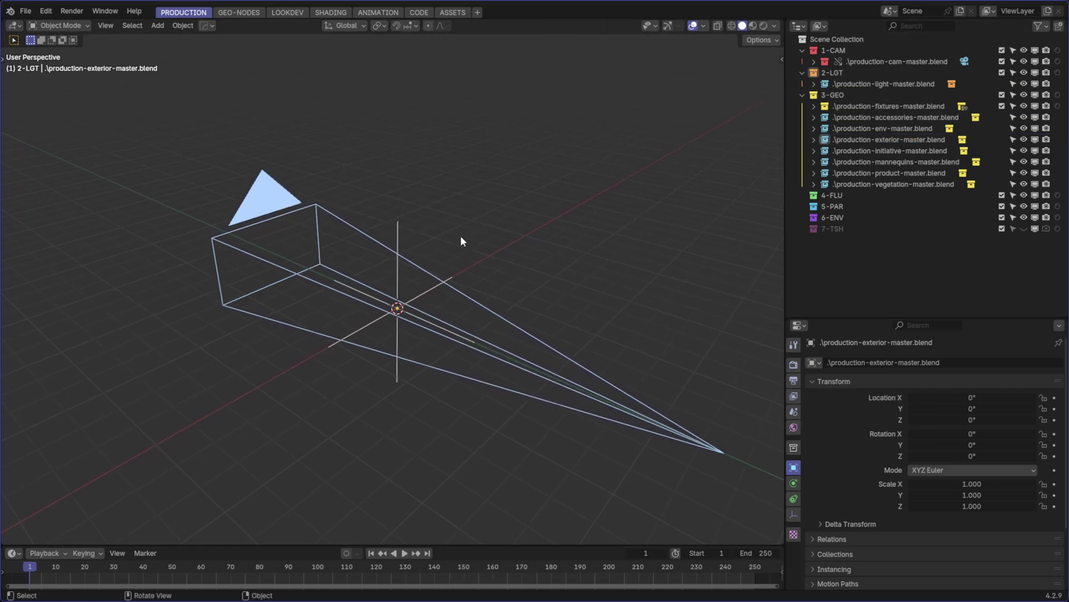
# Add a Monkey mesh to the scene and focus the view on it
pyautogui.hotkey('shift', 'a')
pyautogui.press('Escape')
pyautogui.hotkey('shift', 'a')
pyautogui.write('nkeyh')
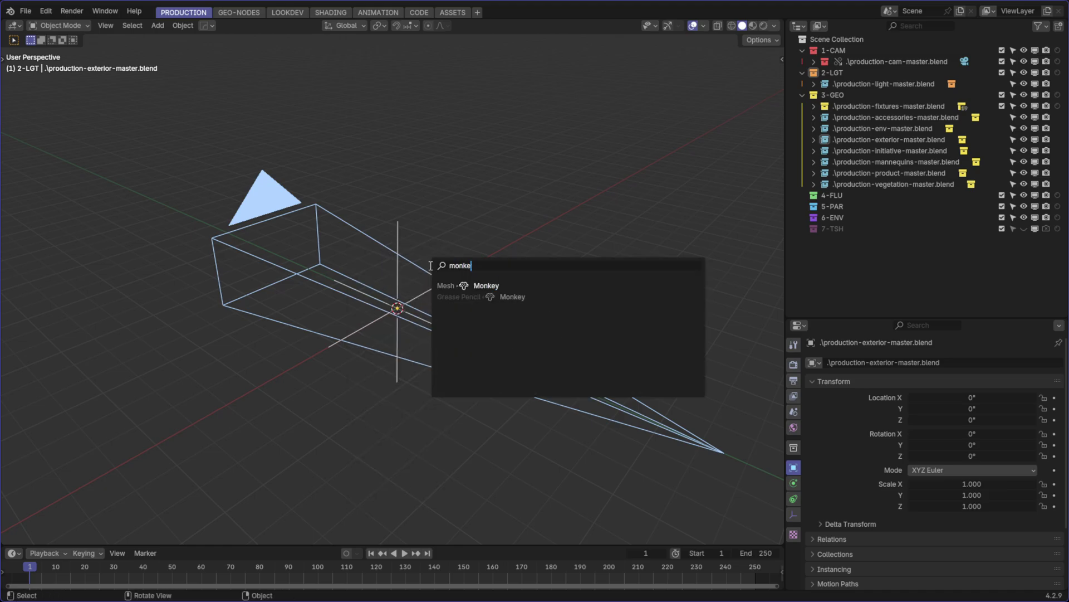
pyautogui.press('Return')
pyautogui.press('f')
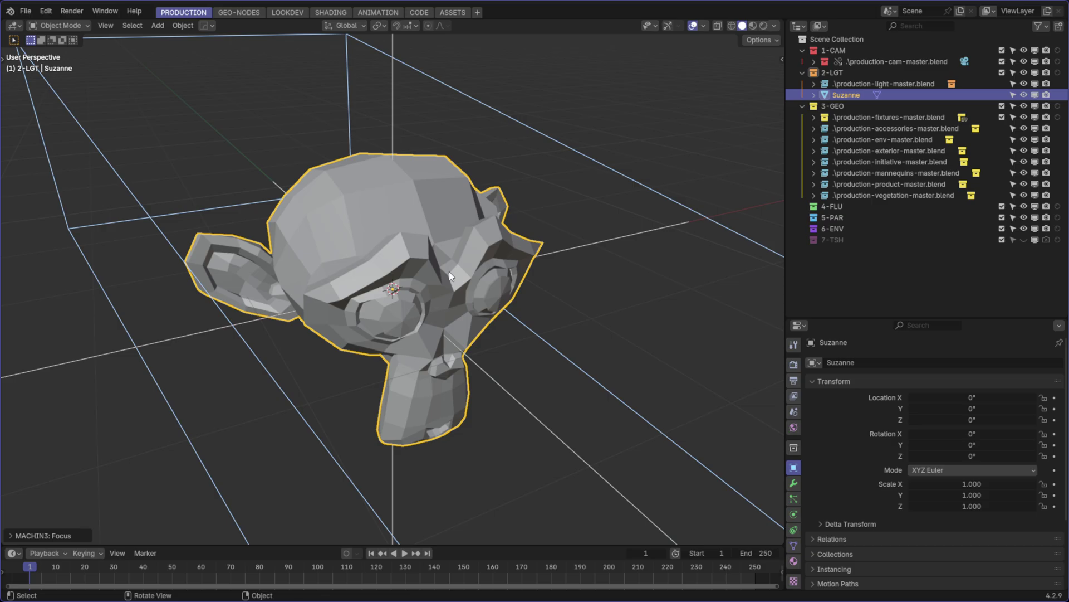
# Apply a level 2 subdivision to the monkey head and shade it smooth
pyautogui.hotkey('ctrl', '2')
pyautogui.moveTo(449, 271); pyautogui.dragTo(494, 256, button='middle')
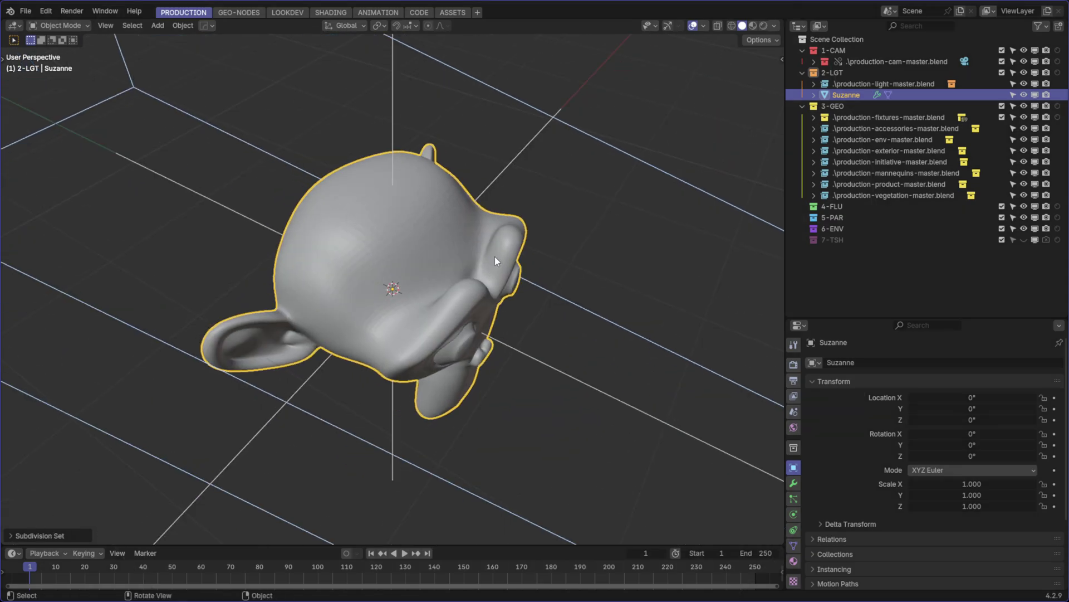
pyautogui.rightClick(495, 257)
pyautogui.click(434, 281)
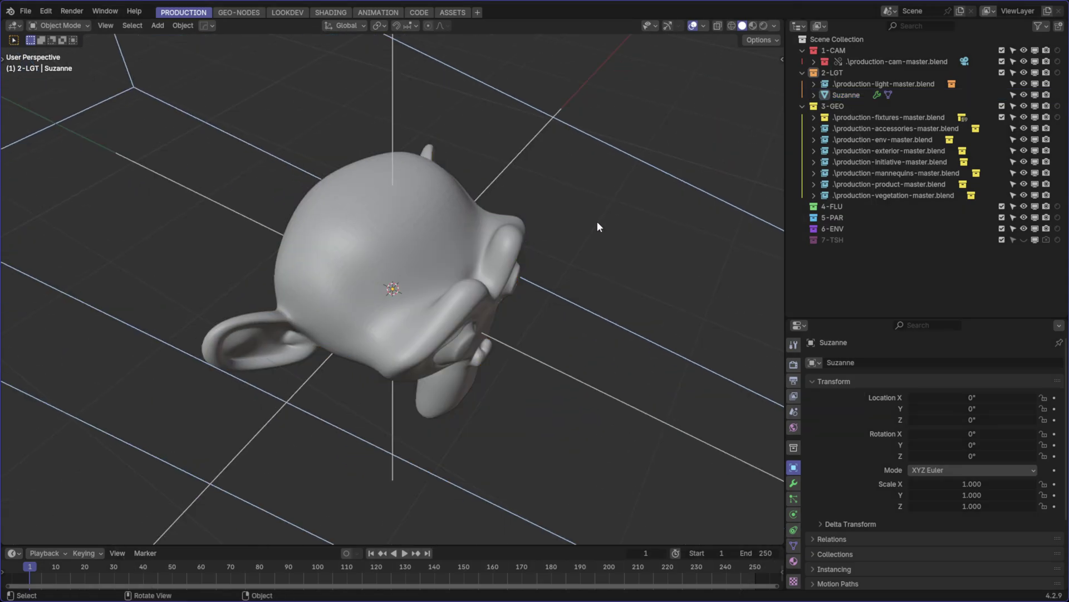
# Display the viewport in Rendered shading with Scene World turned off
pyautogui.moveTo(490, 366); pyautogui.dragTo(474, 315, button='middle')
pyautogui.press('z')
pyautogui.click(474, 379)
pyautogui.press('z')
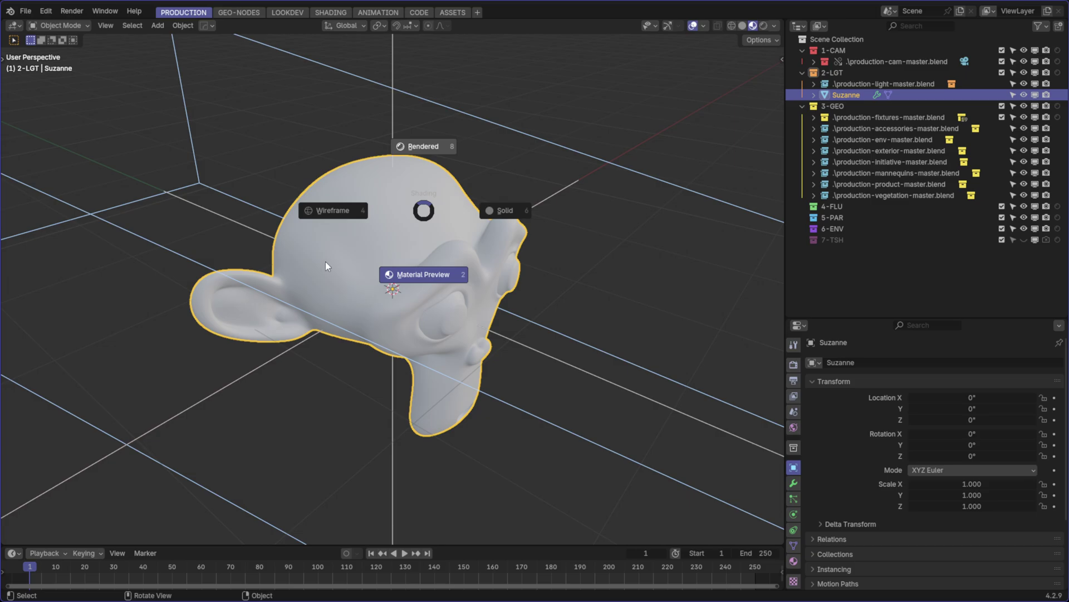
pyautogui.press('8')
pyautogui.click(761, 26)
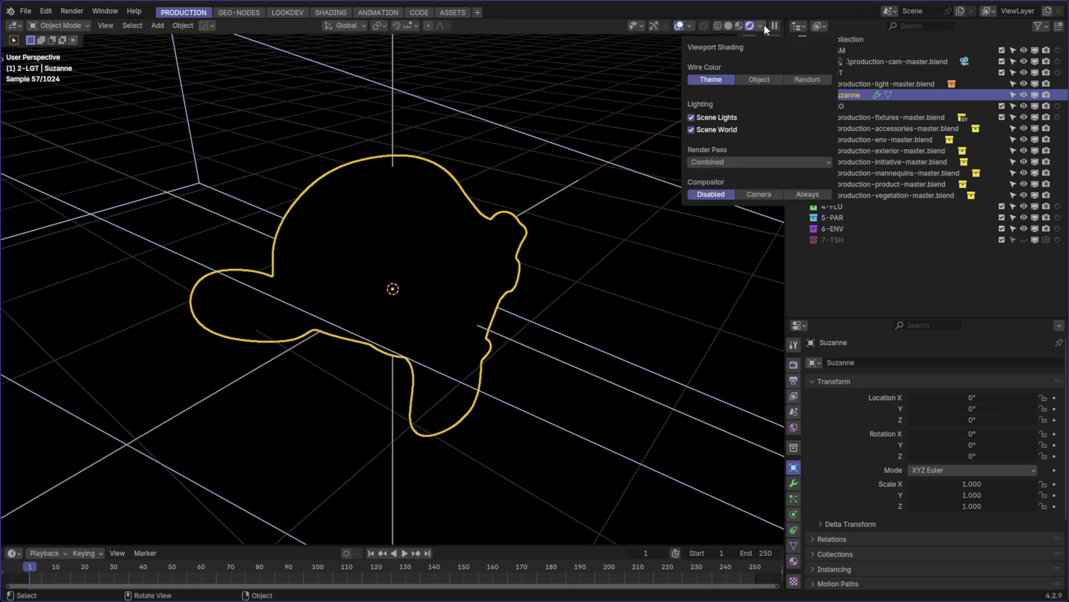
pyautogui.click(739, 132)
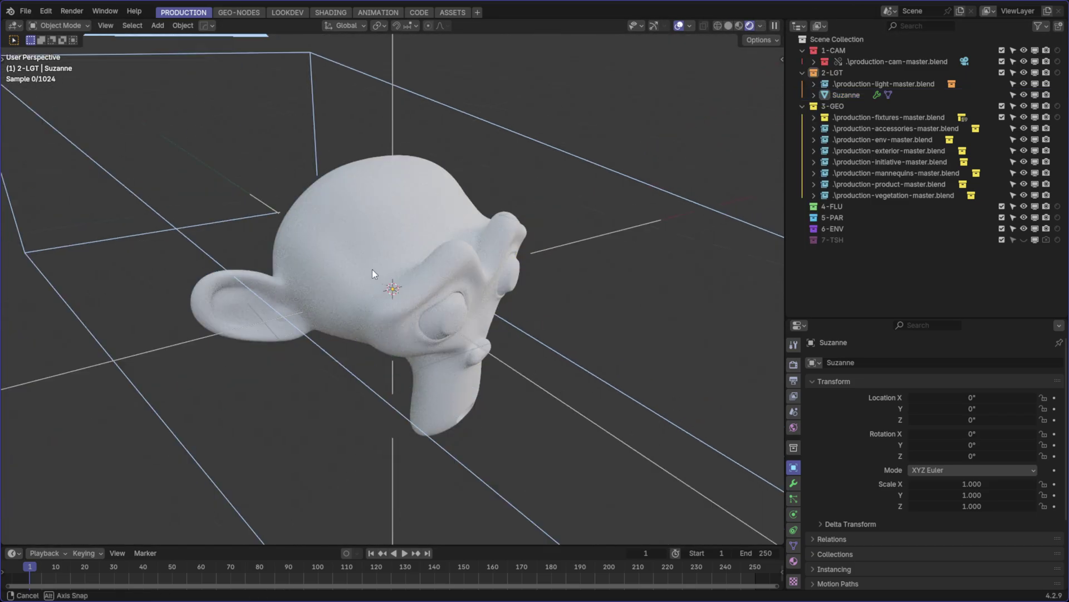
# Create a new material for the monkey head and set its Metallic value to 1.000
pyautogui.click(794, 561)
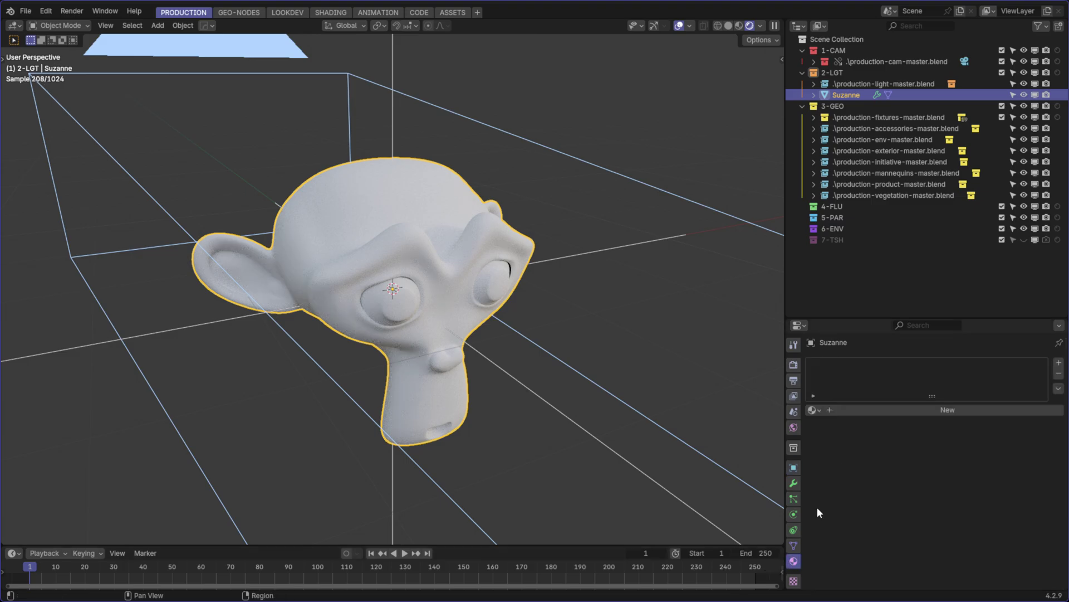
pyautogui.click(904, 411)
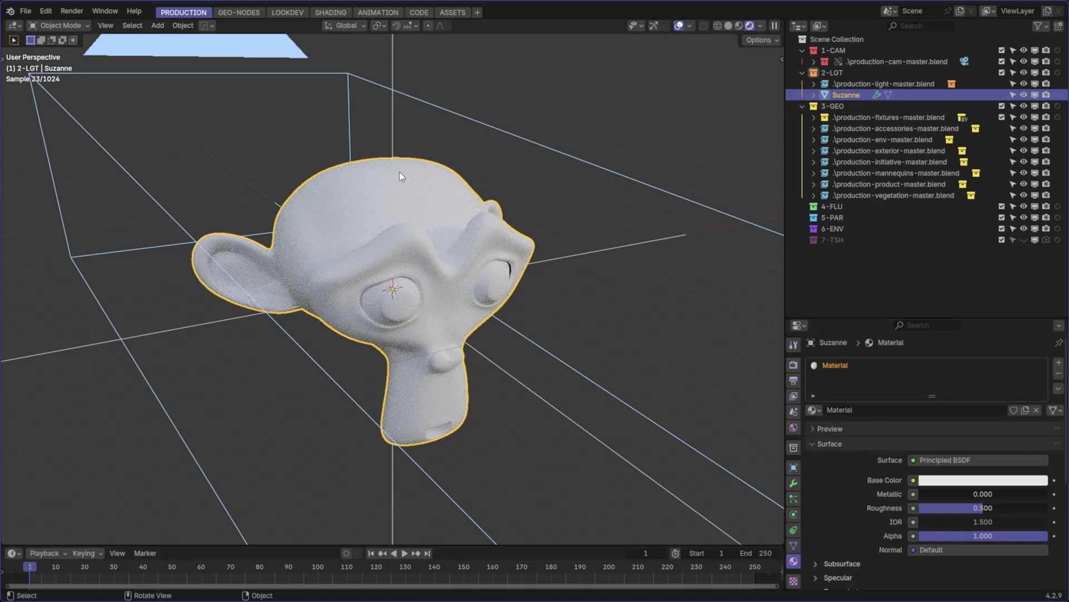
pyautogui.moveTo(951, 493); pyautogui.dragTo(1041, 493)
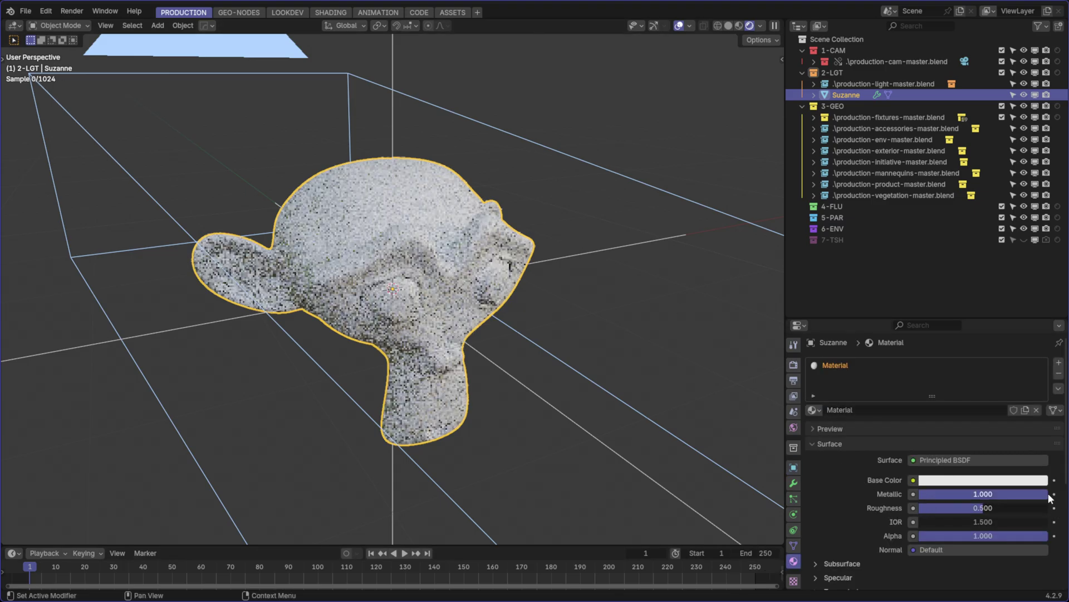
# Give the monkey head's material an orange-gold base color and set its Roughness to 0.088
pyautogui.click(952, 483)
pyautogui.click(967, 397)
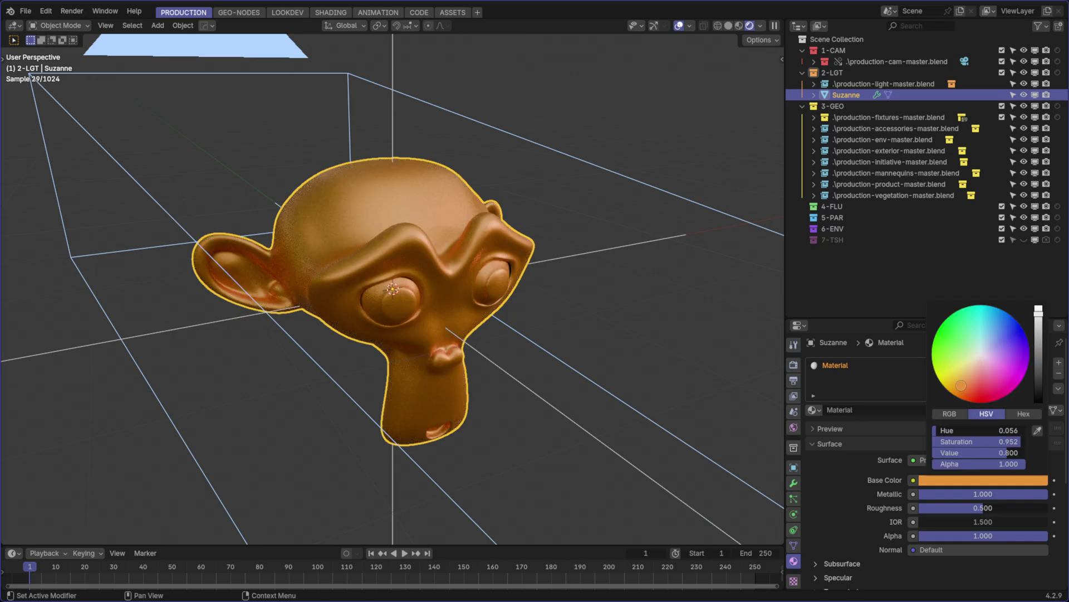
pyautogui.moveTo(948, 505); pyautogui.dragTo(894, 504)
pyautogui.scroll(-3, 838, 552)
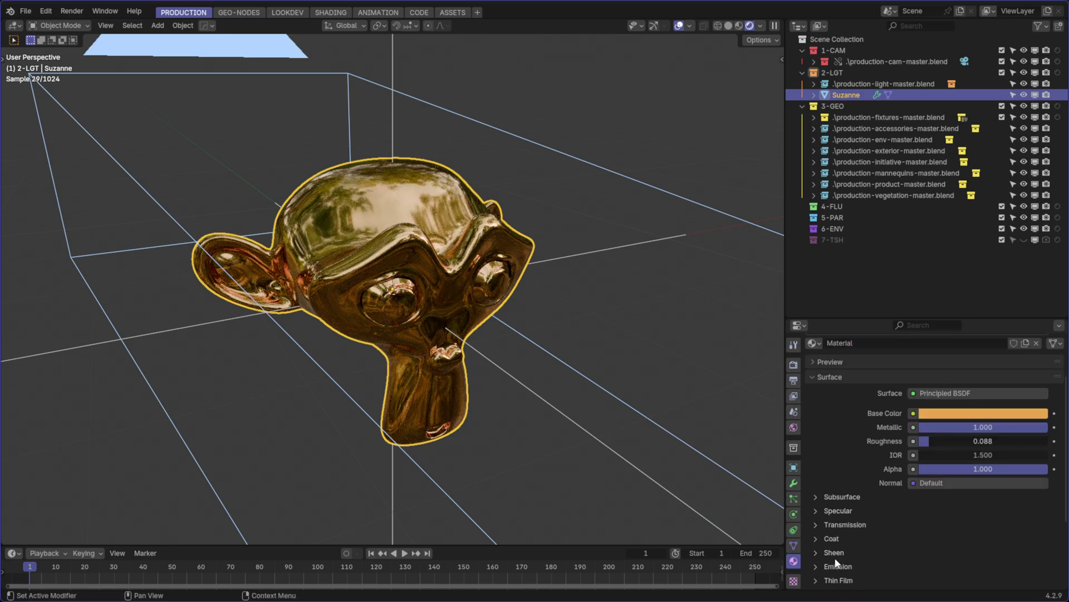
# Set the Coat Weight of the monkey head's material to 1.000 and the Coat Roughness to 0.300
pyautogui.click(831, 538)
pyautogui.scroll(-4, 834, 539)
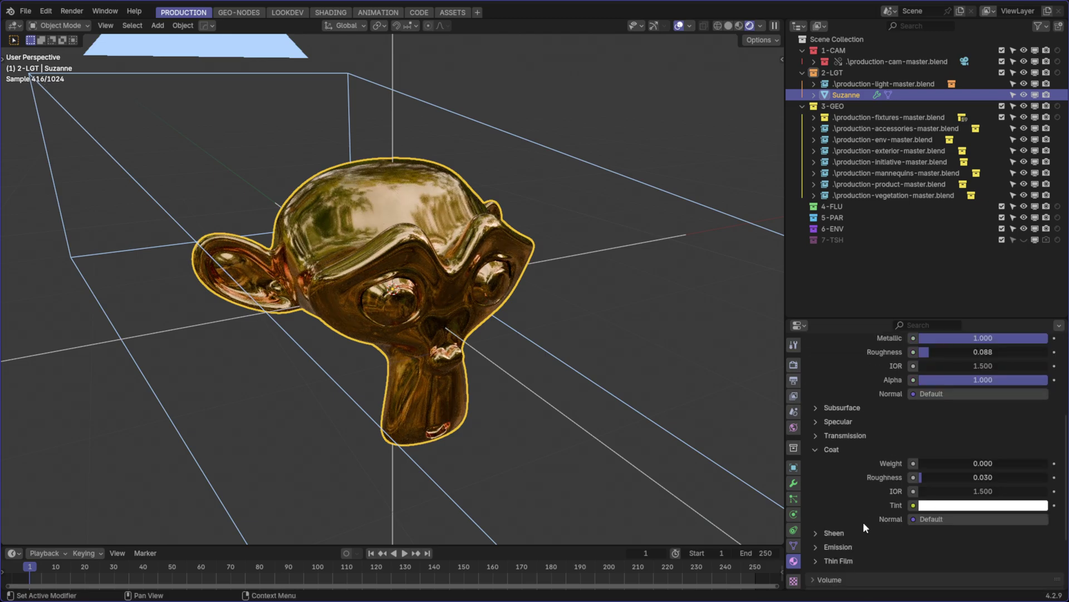
pyautogui.moveTo(983, 463); pyautogui.dragTo(980, 488)
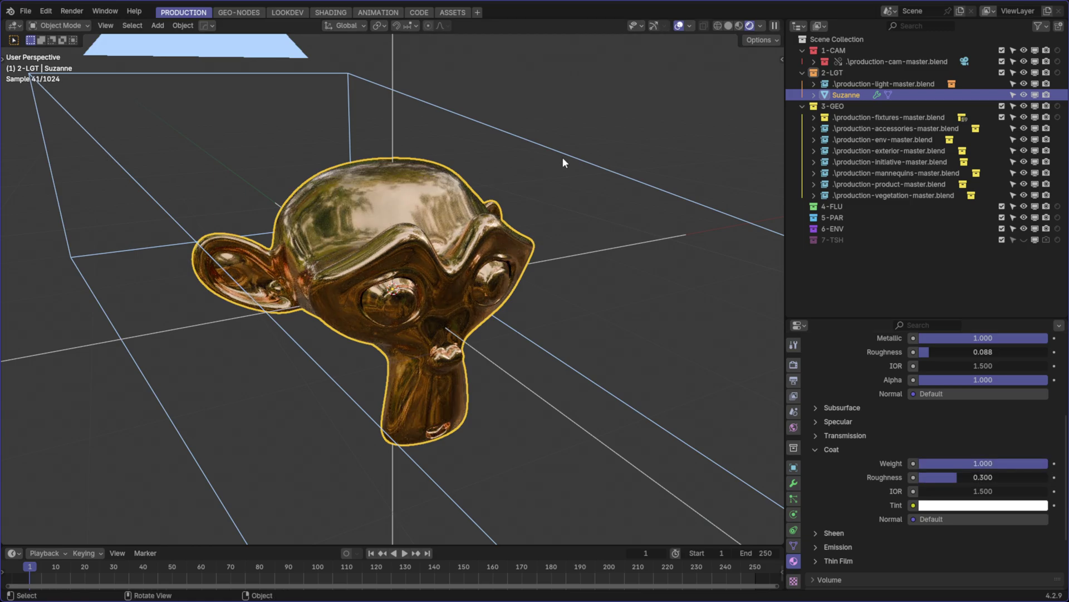
# Try the monkey head's material with Metallic at 0.000 and an IOR of 12
pyautogui.scroll(7, 835, 461)
pyautogui.scroll(-2, 835, 457)
pyautogui.moveTo(1038, 449); pyautogui.dragTo(919, 450)
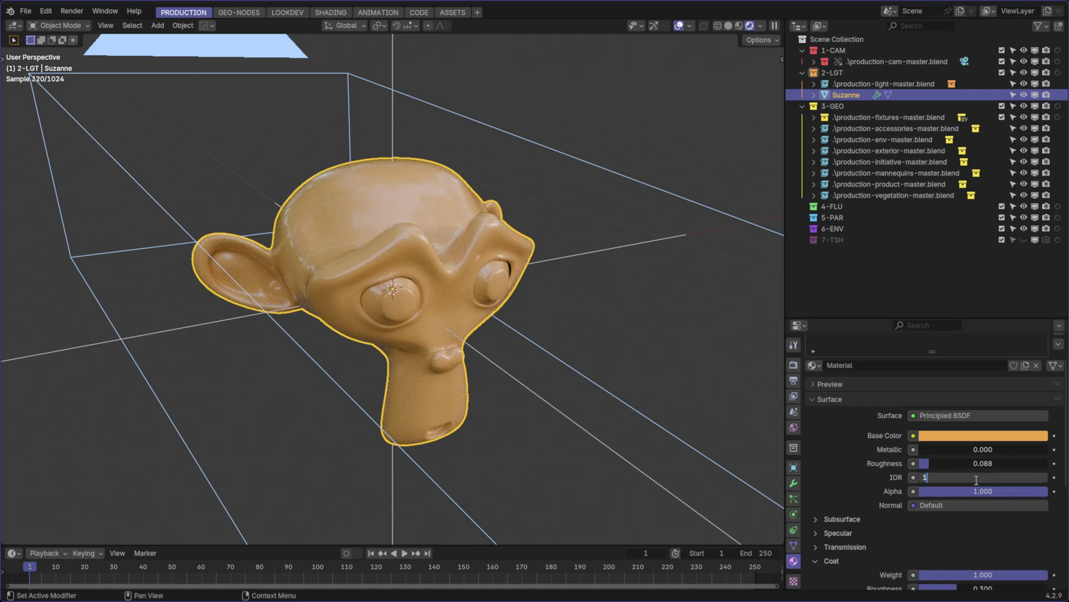
pyautogui.write('12')
pyautogui.press('Return')
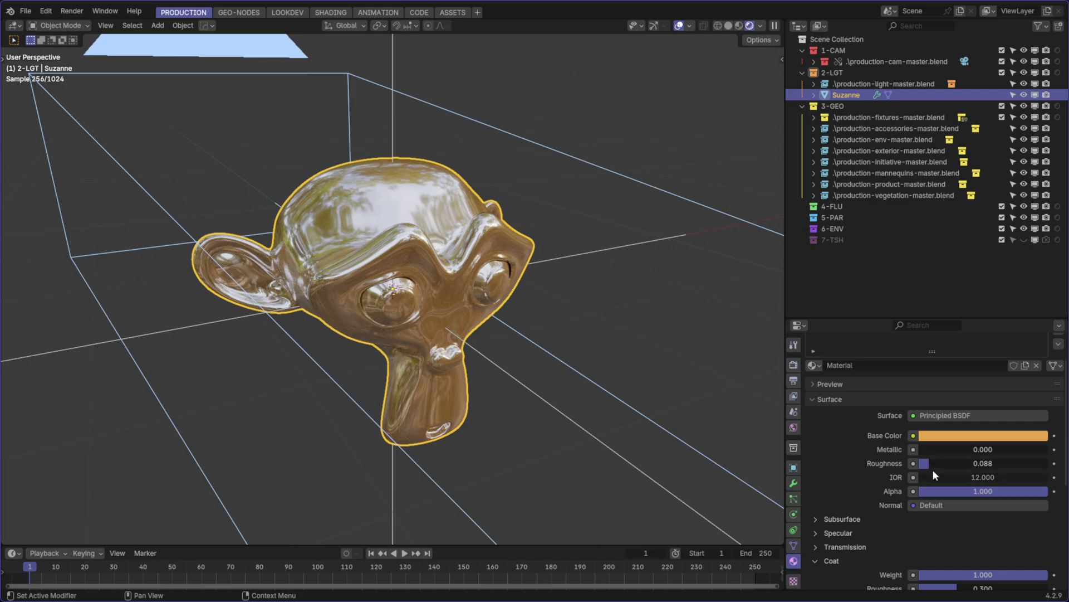
# Set the material's IOR to 1.6 and its Metallic value to 1.000, leaving the monkey head deselected
pyautogui.moveTo(966, 478); pyautogui.dragTo(947, 477)
pyautogui.click(966, 479)
pyautogui.write('1.6')
pyautogui.press('Return')
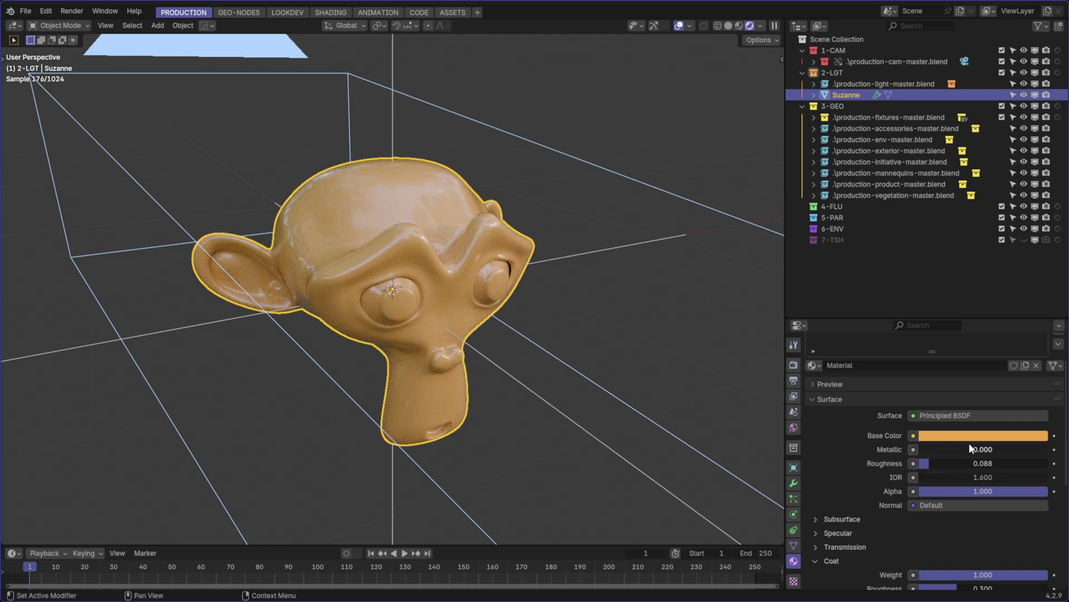
pyautogui.moveTo(965, 447); pyautogui.dragTo(1048, 447)
pyautogui.click(519, 98)
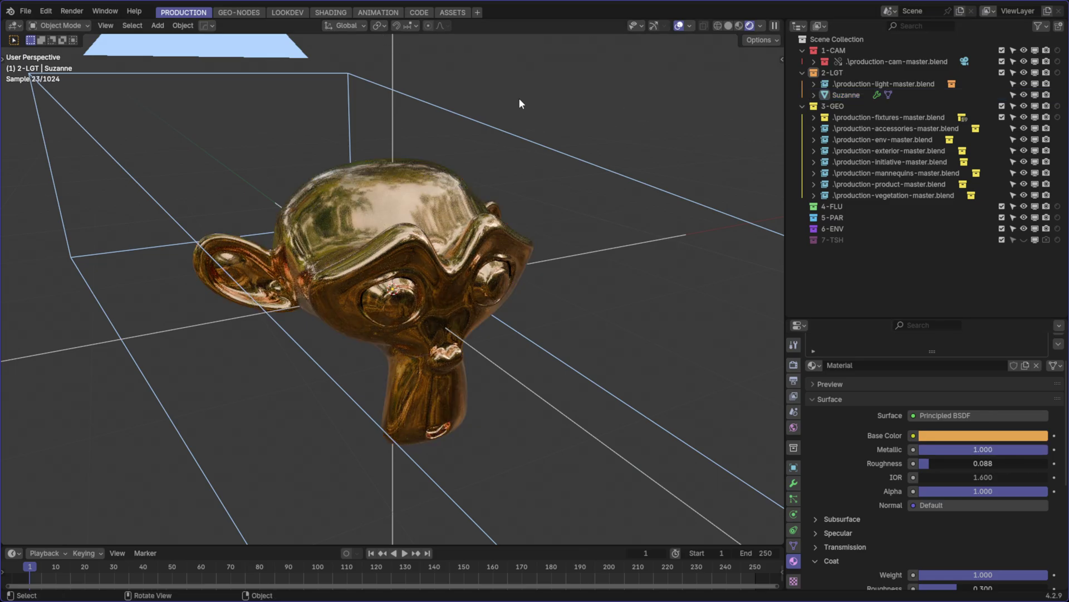
pyautogui.moveTo(519, 98); pyautogui.dragTo(352, 266, button='middle')
pyautogui.click(352, 265)
pyautogui.moveTo(419, 256); pyautogui.dragTo(501, 320, button='middle')
pyautogui.click(548, 188)
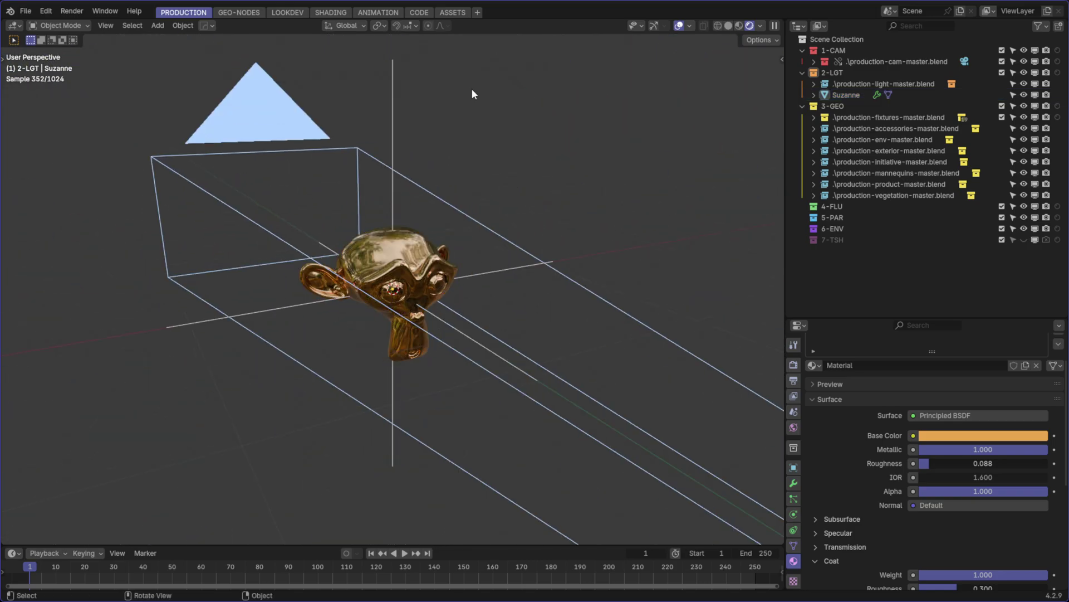
pyautogui.click(846, 94)
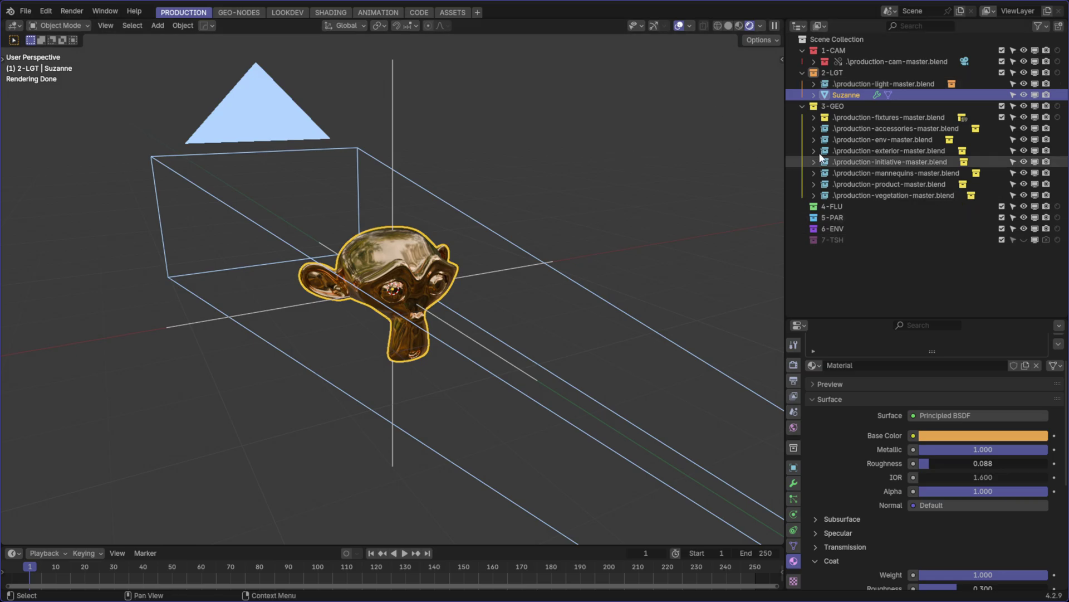
pyautogui.click(655, 162)
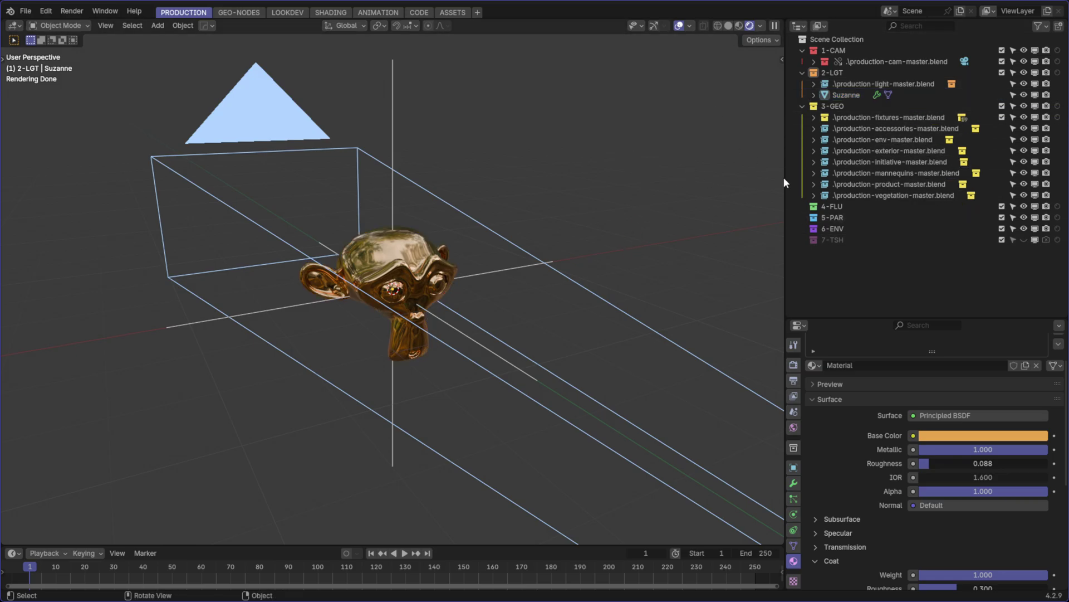
# Move the Suzanne object from 2-LGT into the production-fixtures-master.blend collection and check its contents
pyautogui.click(851, 118)
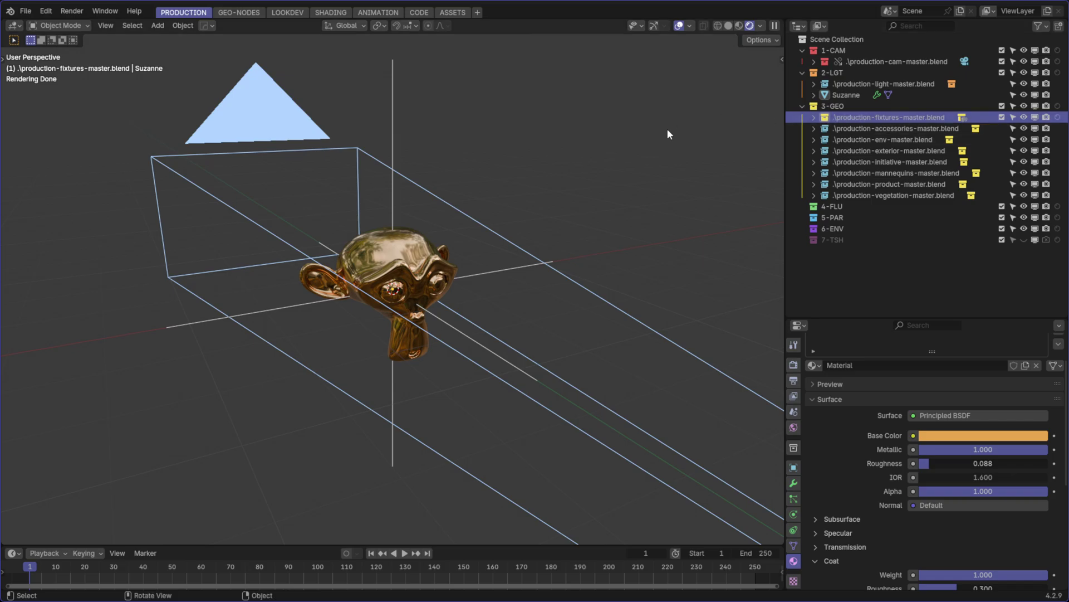
pyautogui.moveTo(846, 95); pyautogui.dragTo(856, 123)
pyautogui.click(813, 106)
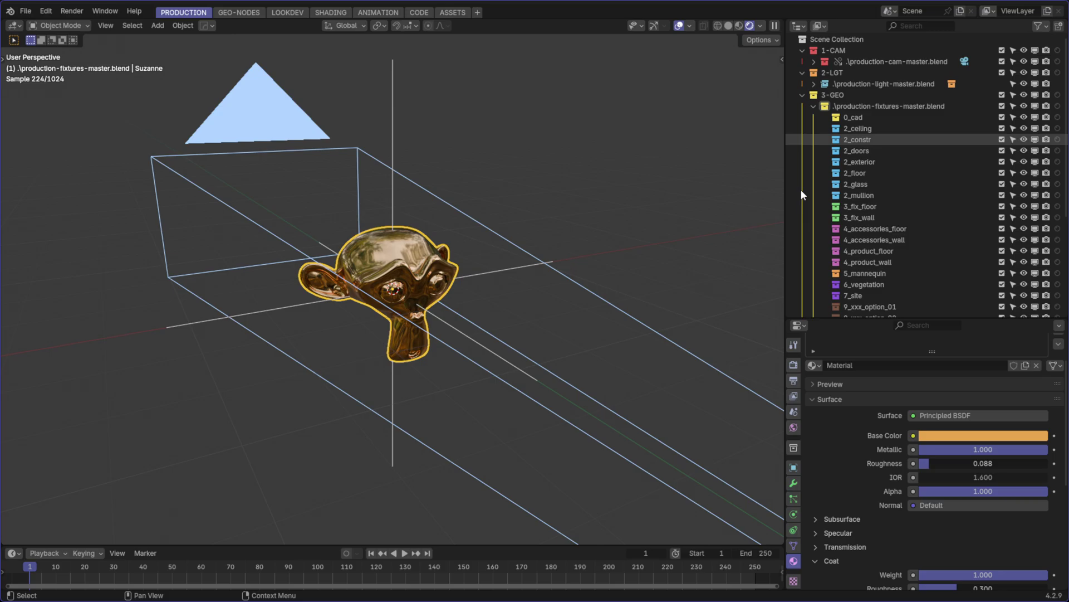
pyautogui.scroll(-3, 855, 122)
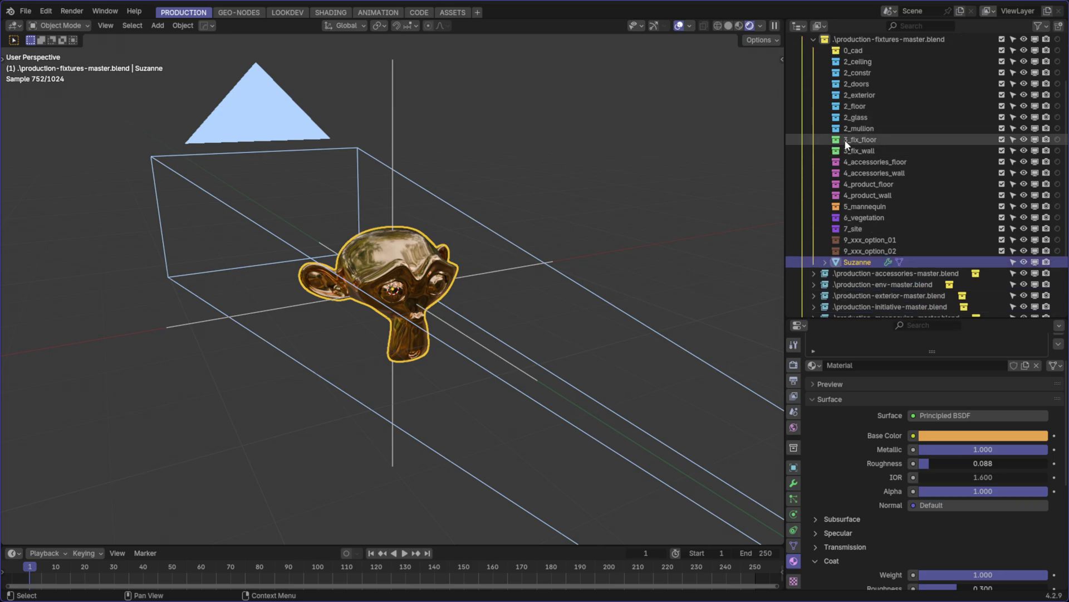
pyautogui.scroll(3, 844, 140)
pyautogui.click(814, 106)
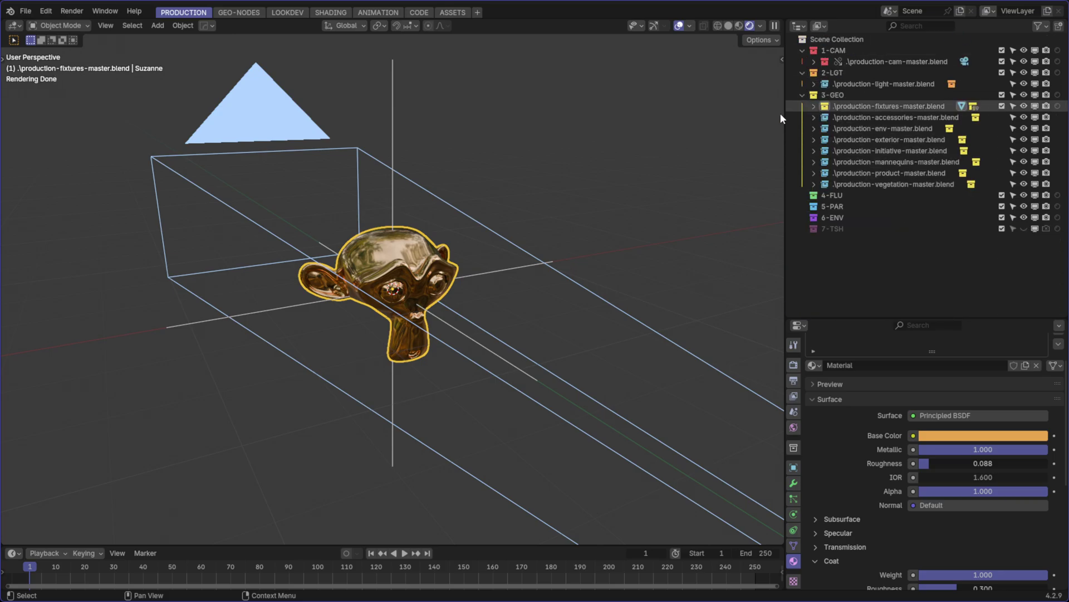
# Save the fixtures file and check the gold monkey head from the left side and in perspective
pyautogui.scroll(2, 465, 239)
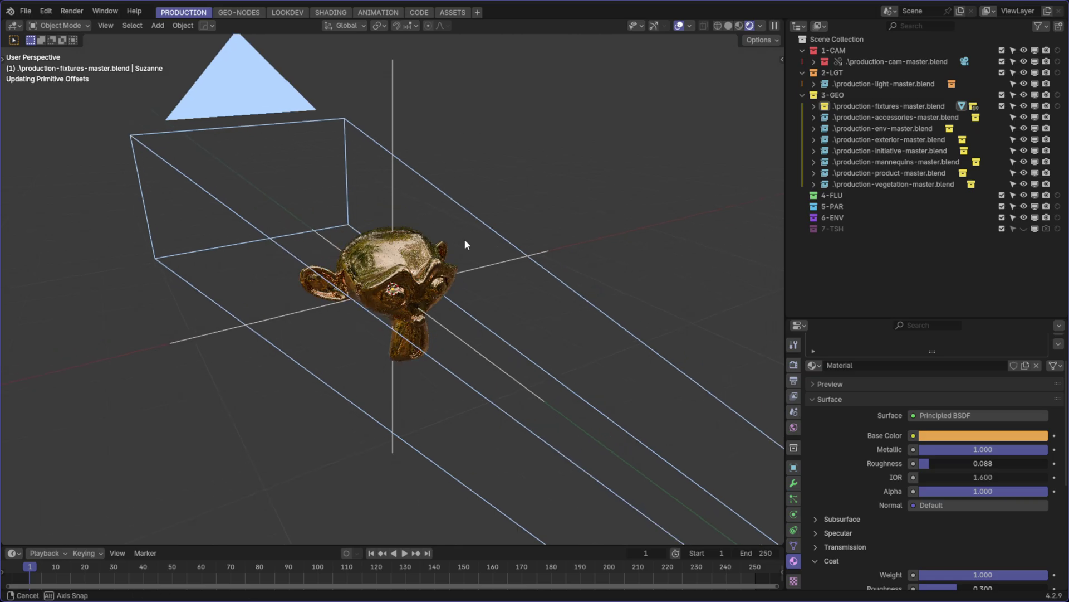
pyautogui.scroll(3, 502, 265)
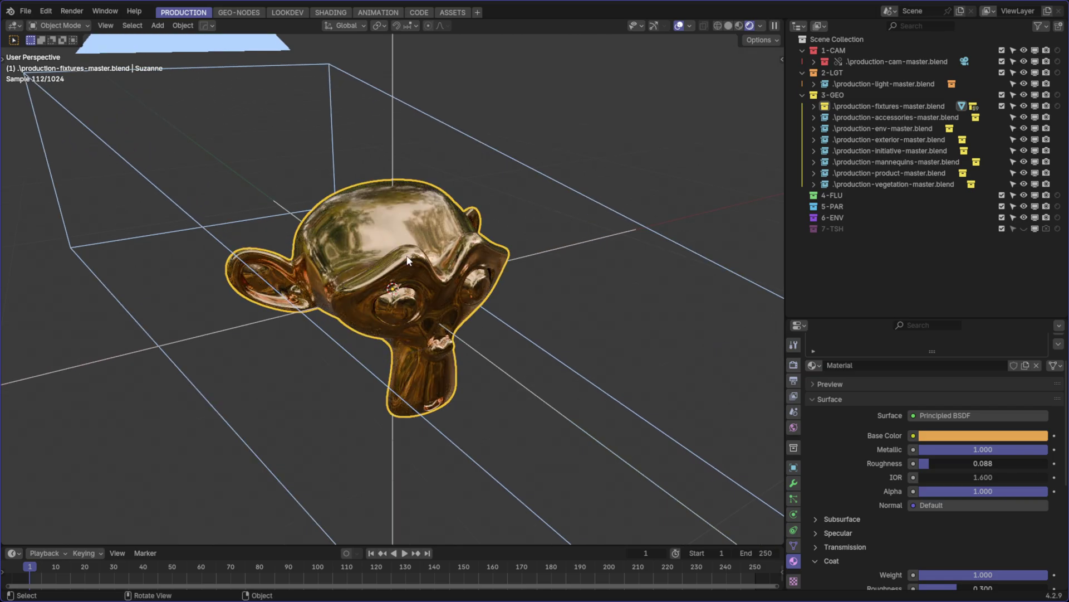
pyautogui.hotkey('ctrl', 's')
pyautogui.click(478, 256)
pyautogui.scroll(-6, 503, 278)
pyautogui.moveTo(476, 163); pyautogui.dragTo(349, 280, button='middle')
pyautogui.press('ctrl+KP_3')
pyautogui.scroll(4, 393, 303)
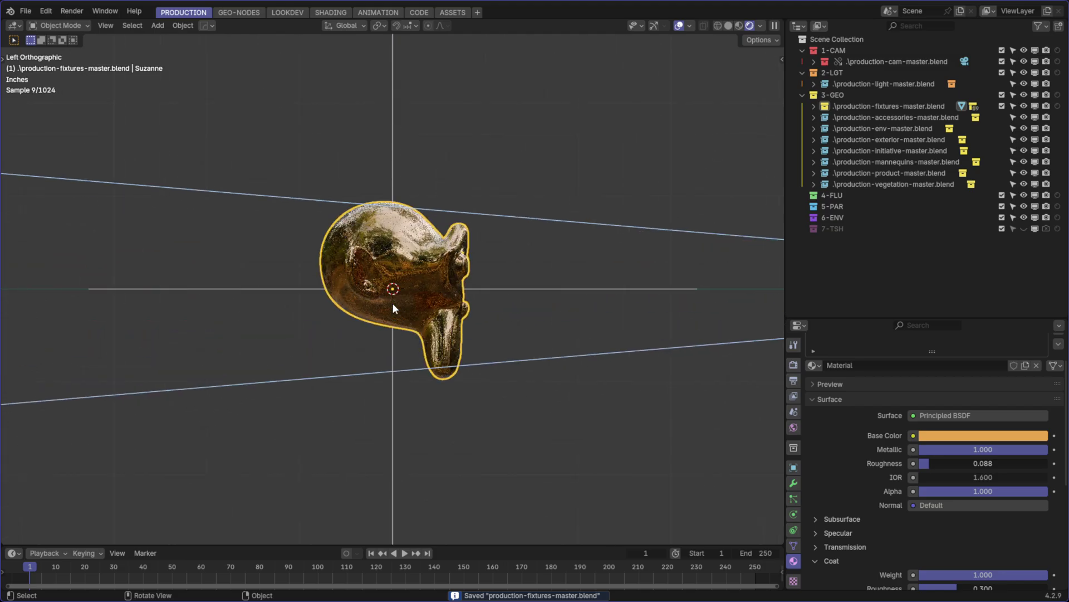
pyautogui.moveTo(522, 201); pyautogui.dragTo(332, 327, button='middle')
pyautogui.scroll(-3, 423, 262)
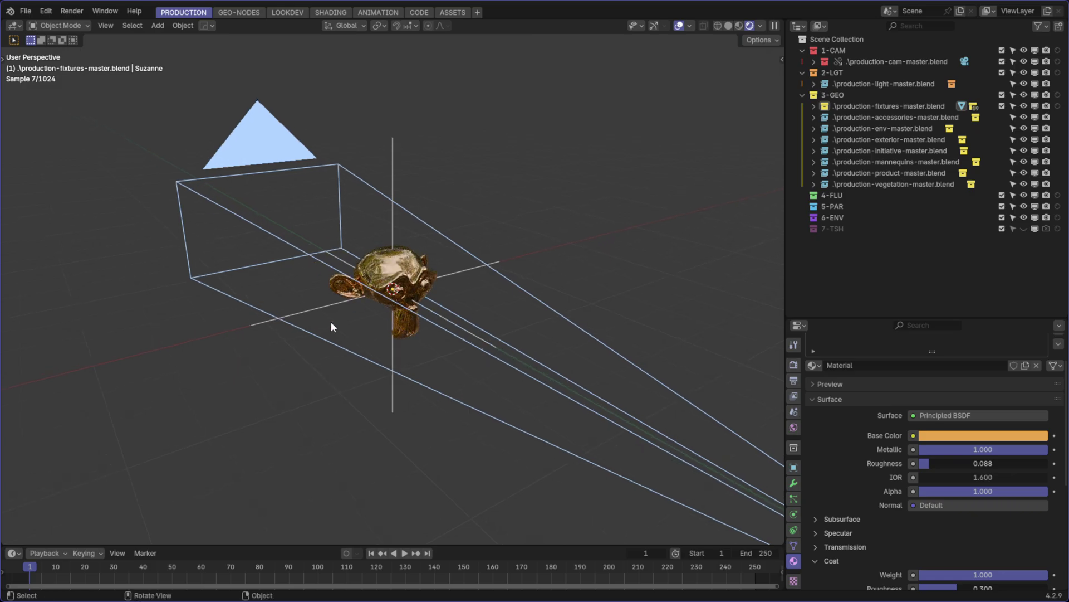
pyautogui.scroll(3, 345, 306)
pyautogui.hotkey('ctrl', 's')
pyautogui.click(600, 165)
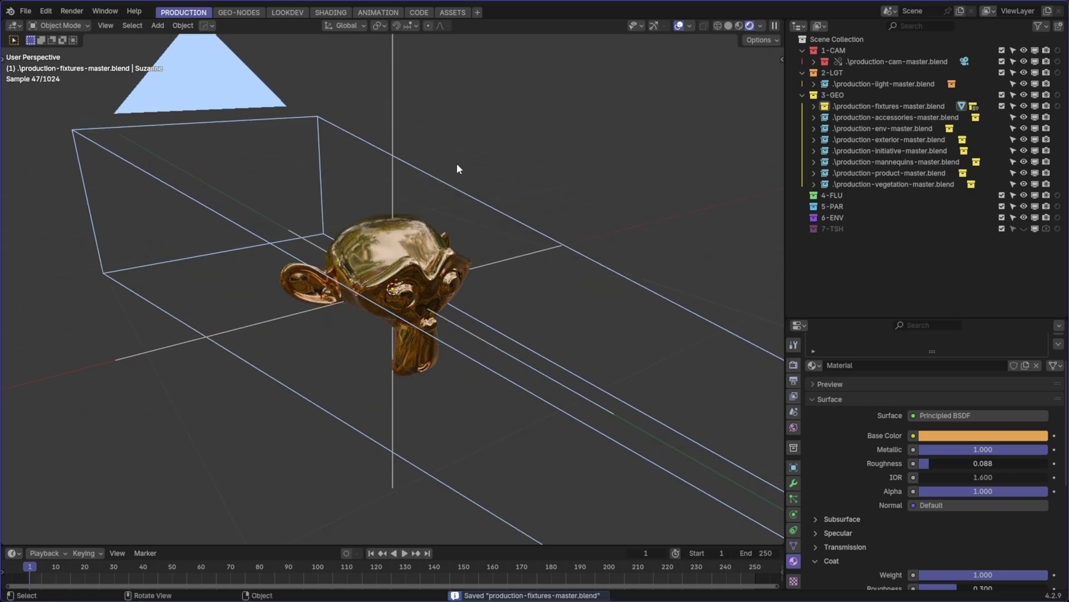
# Open the production-env-master.blend file from its folder under 1_model
pyautogui.hotkey('ctrl', 's')
pyautogui.click(371, 162)
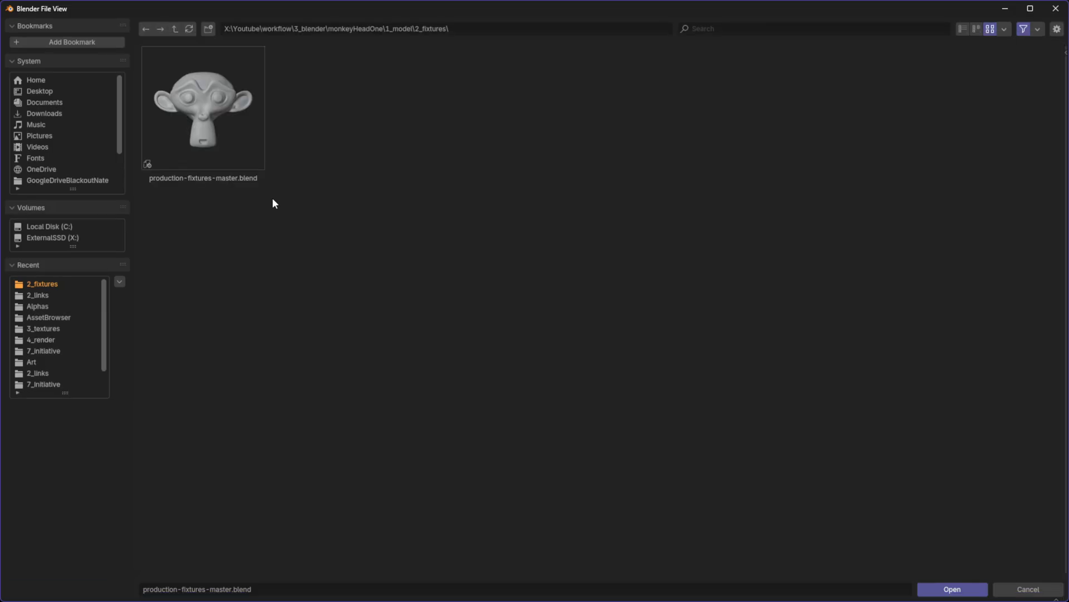
pyautogui.click(174, 30)
pyautogui.doubleClick(170, 119)
pyautogui.doubleClick(169, 122)
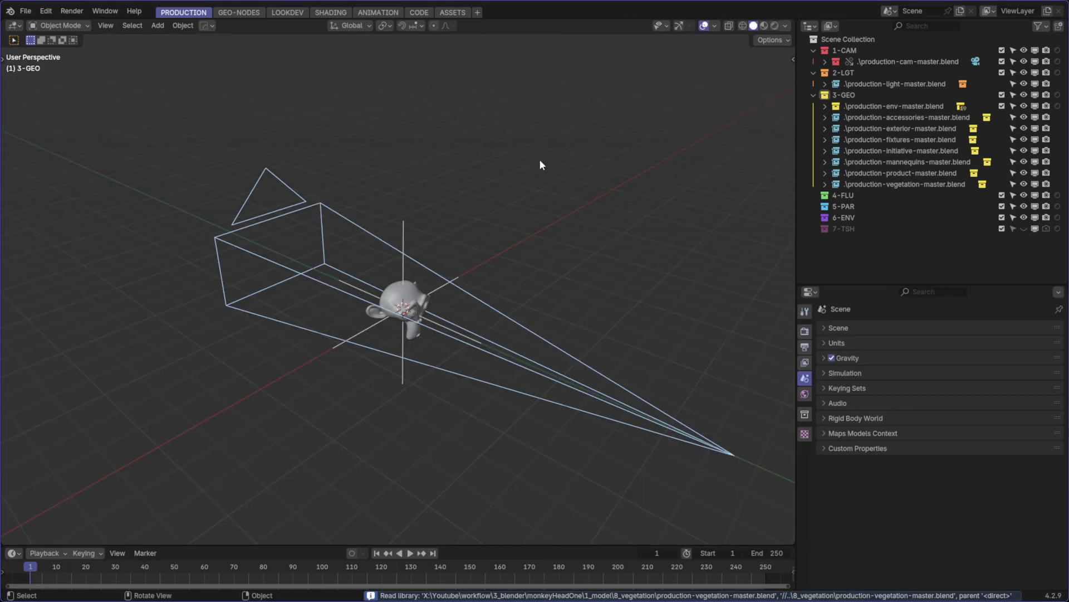
# Make the production-env-master.blend collection active and inspect the linked monkey head from the left view
pyautogui.click(888, 106)
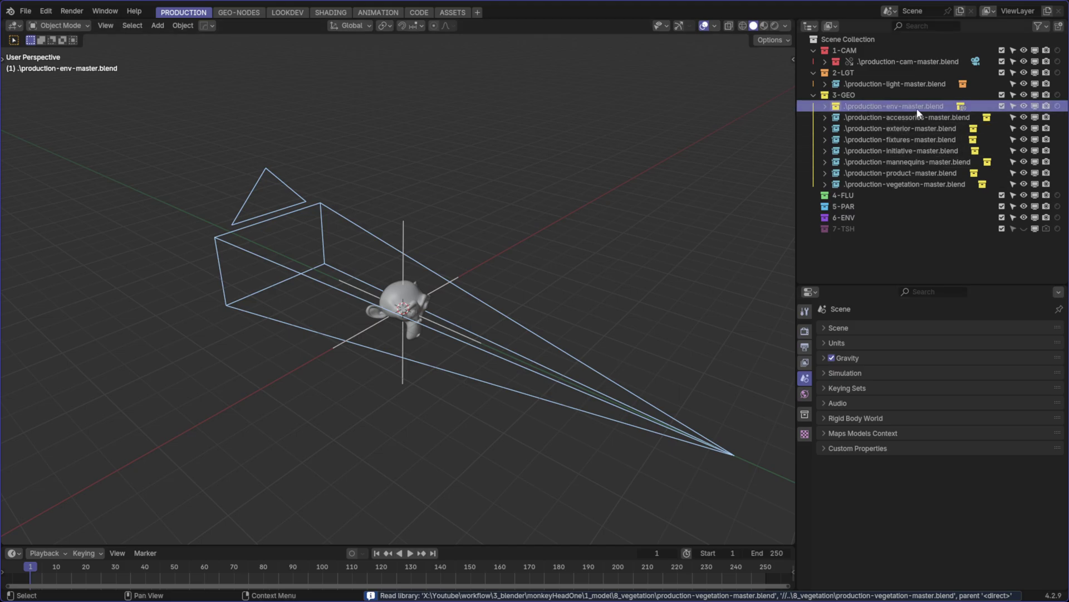
pyautogui.moveTo(536, 219); pyautogui.dragTo(412, 304, button='middle')
pyautogui.scroll(4, 403, 319)
pyautogui.click(411, 293)
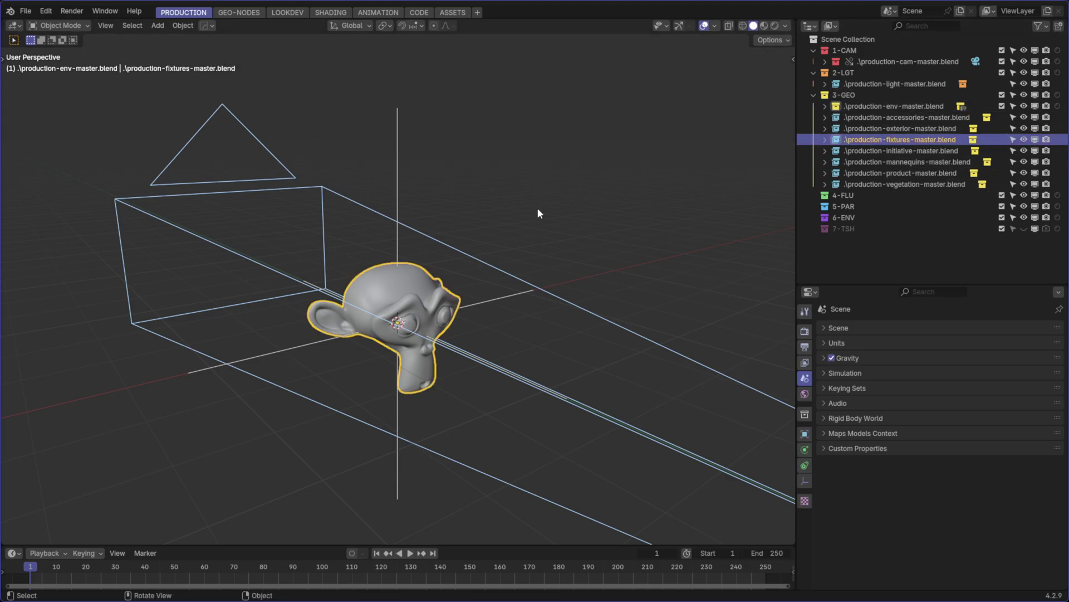
pyautogui.press('`')
pyautogui.click(457, 276)
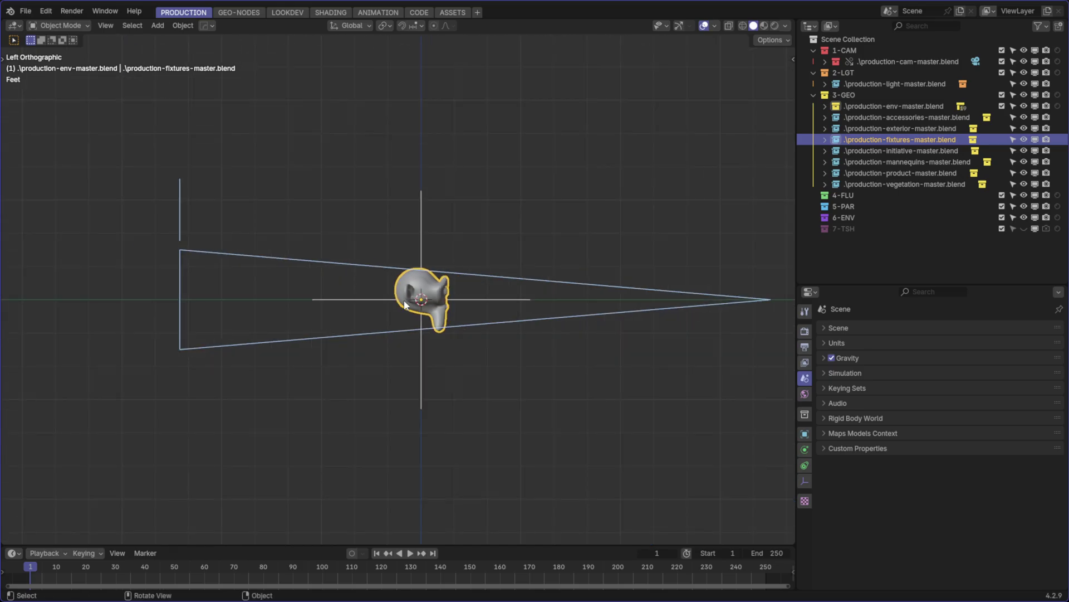
# Add a plane and lower it beneath the monkey head
pyautogui.moveTo(509, 319); pyautogui.dragTo(382, 351, button='middle')
pyautogui.hotkey('shift', 'a')
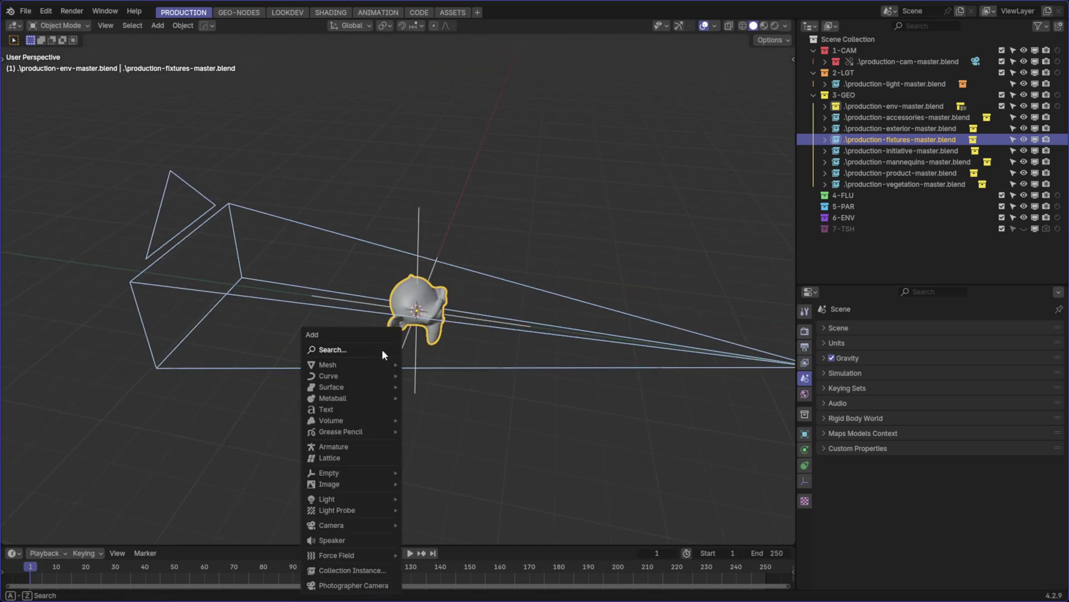
pyautogui.click(382, 350)
pyautogui.write('plane')
pyautogui.press('Return')
pyautogui.press('g')
pyautogui.click(379, 393)
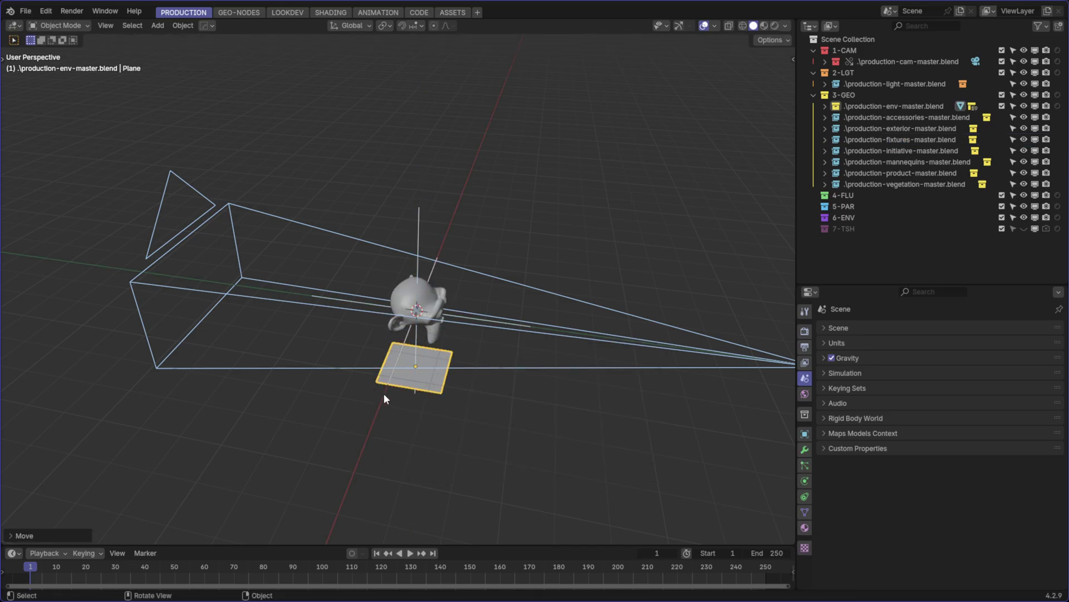
# Scale the plane up into a wide floor under the monkey head
pyautogui.moveTo(448, 355); pyautogui.dragTo(457, 343, button='middle')
pyautogui.press('s')
pyautogui.click(466, 331)
# Extrude the plane's edge behind the monkey head upward to form a tall back wall
pyautogui.press('Tab')
pyautogui.click(428, 342)
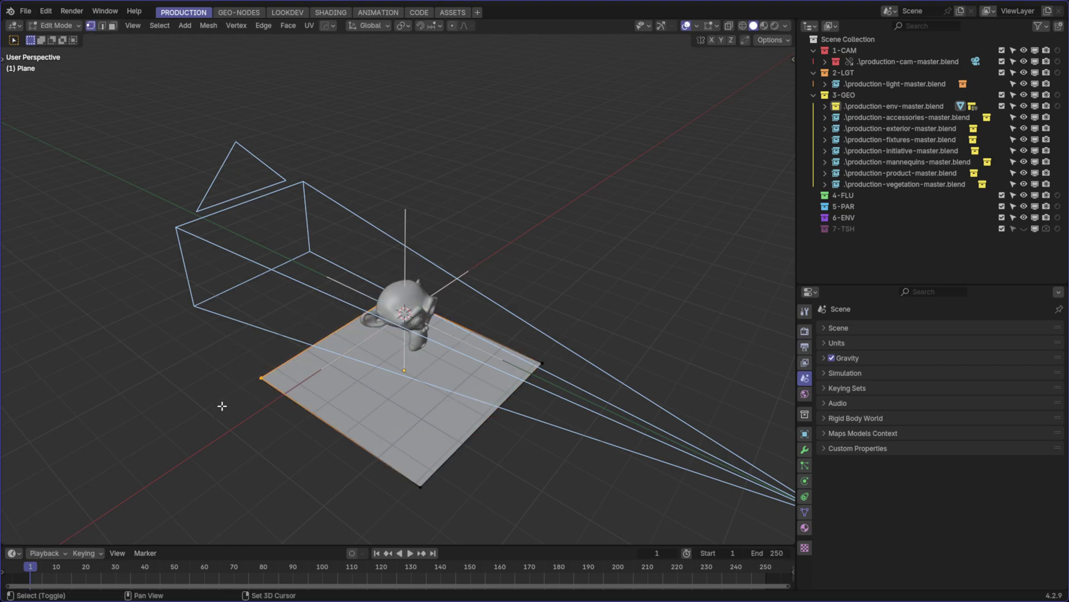
pyautogui.moveTo(393, 381); pyautogui.dragTo(401, 357, button='middle')
pyautogui.press('e')
pyautogui.click(370, 173)
# Widen the whole backdrop mesh along the X axis
pyautogui.moveTo(370, 174); pyautogui.dragTo(415, 330, button='middle')
pyautogui.press('a')
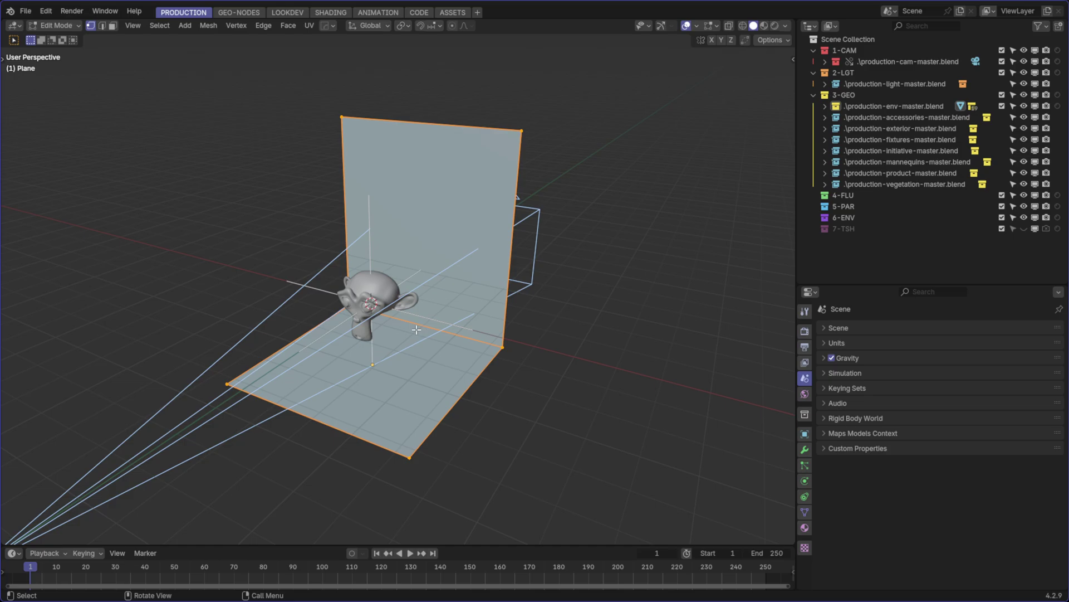
pyautogui.press('s')
pyautogui.press('x')
pyautogui.click(473, 335)
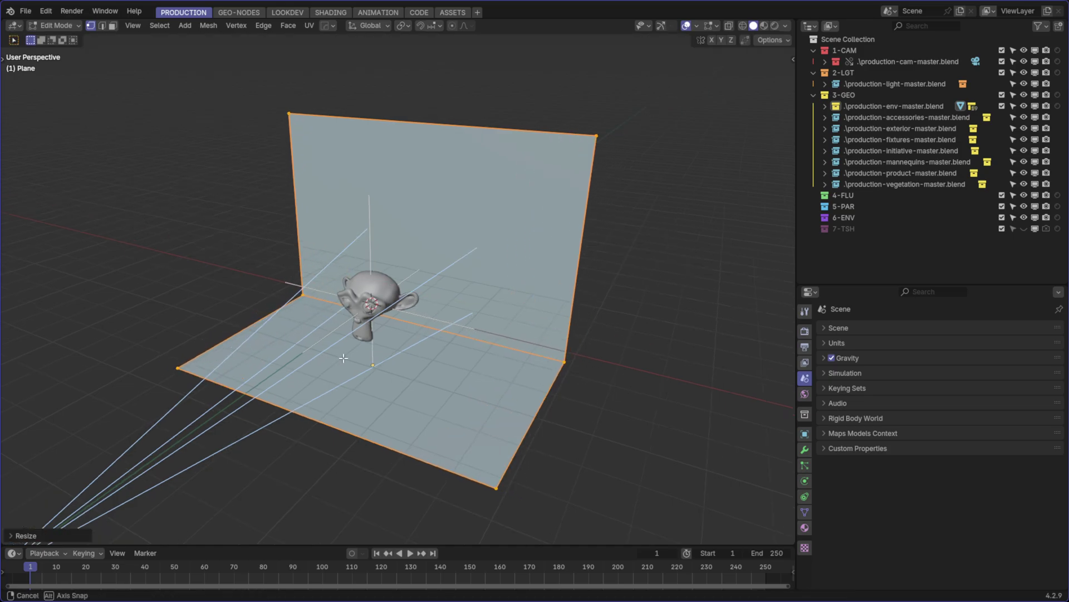
# Bevel the edge between floor and back wall into a wide curve with 26 segments
pyautogui.moveTo(467, 337); pyautogui.dragTo(490, 301, button='middle')
pyautogui.click(308, 354)
pyautogui.keyDown('shift'); pyautogui.click(308, 354); pyautogui.keyUp('shift')
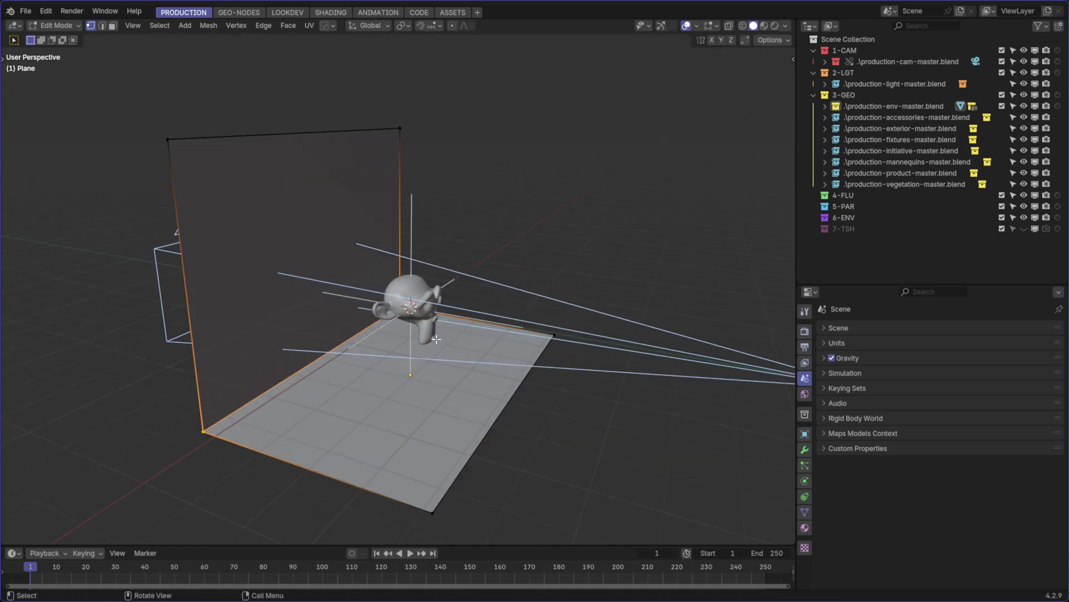
pyautogui.hotkey('ctrl', 'g')
pyautogui.click(362, 381)
pyautogui.hotkey('ctrl', 'b')
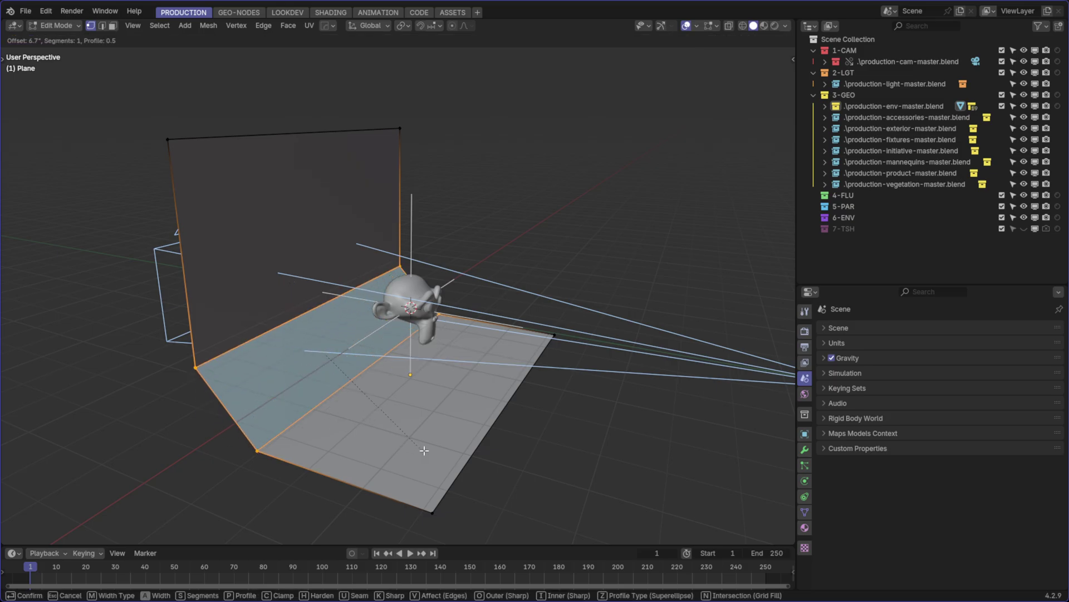
pyautogui.scroll(12, 424, 436)
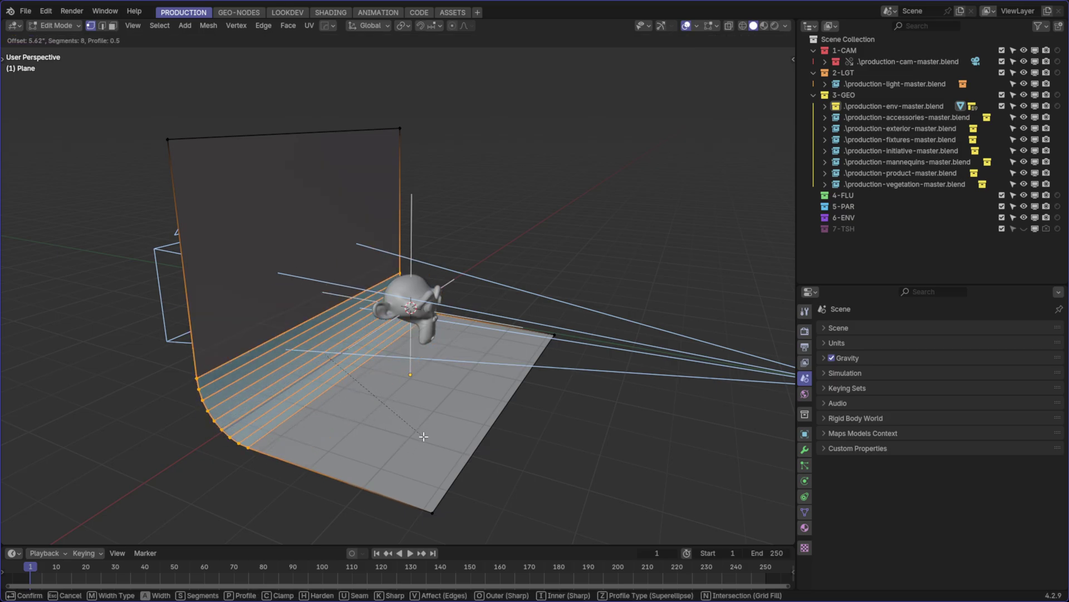
pyautogui.scroll(13, 423, 436)
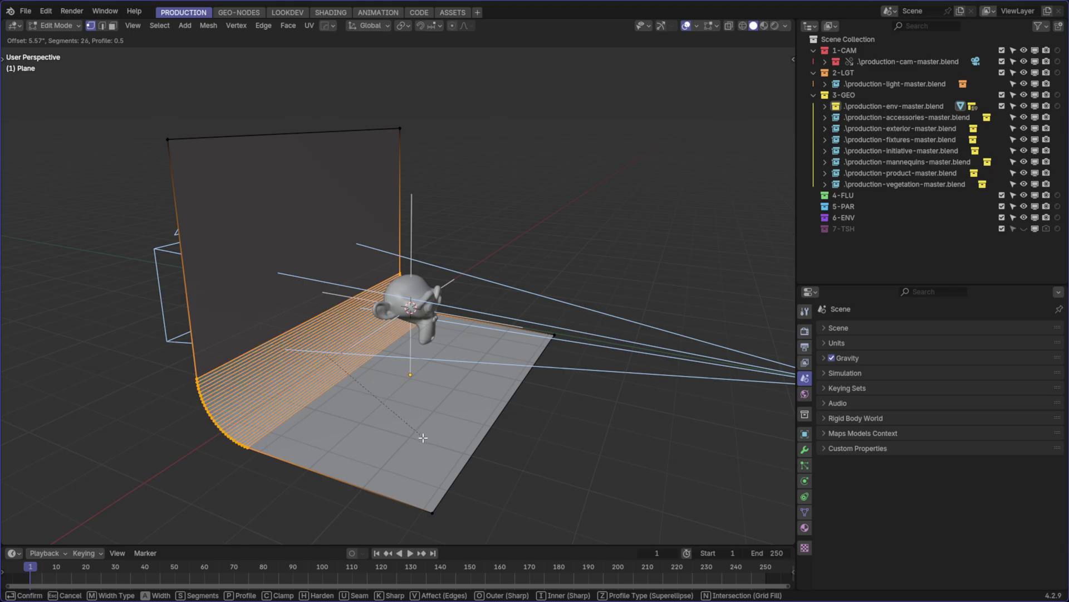
pyautogui.click(441, 469)
# Return to Object Mode and shade the curved backdrop smooth
pyautogui.hotkey('ctrl', 'Tab')
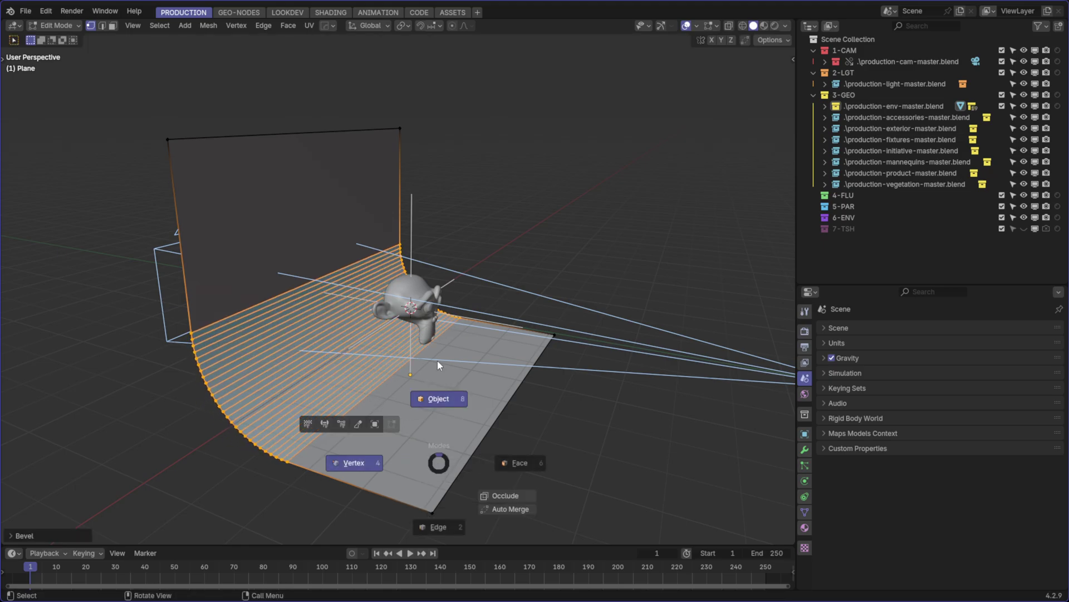
pyautogui.click(437, 360)
pyautogui.click(589, 429)
pyautogui.click(341, 377)
pyautogui.rightClick(361, 186)
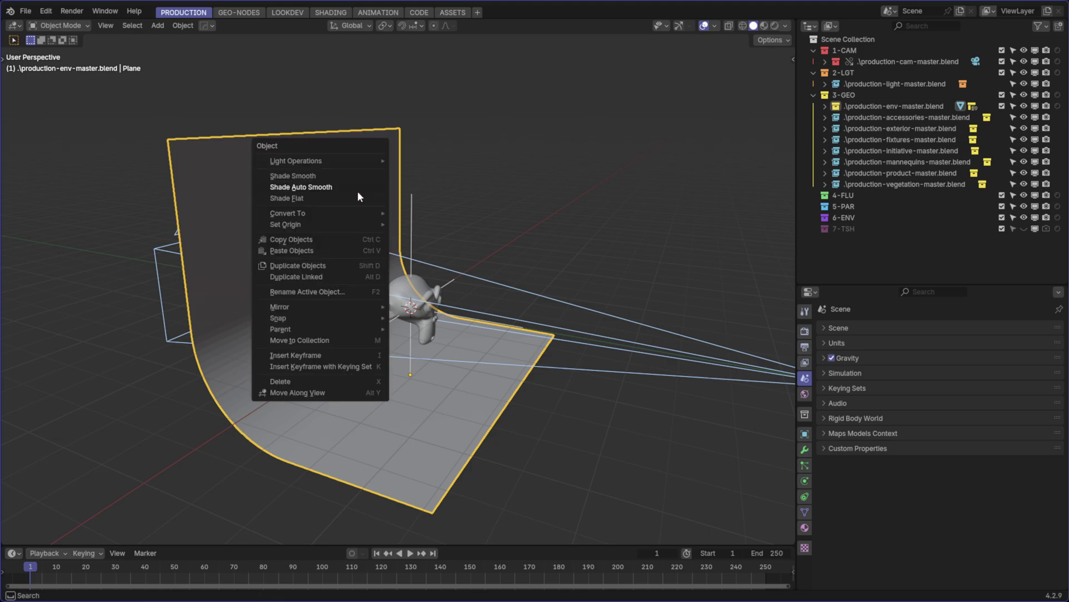
pyautogui.click(304, 177)
pyautogui.click(542, 185)
pyautogui.moveTo(542, 185); pyautogui.dragTo(662, 286, button='middle')
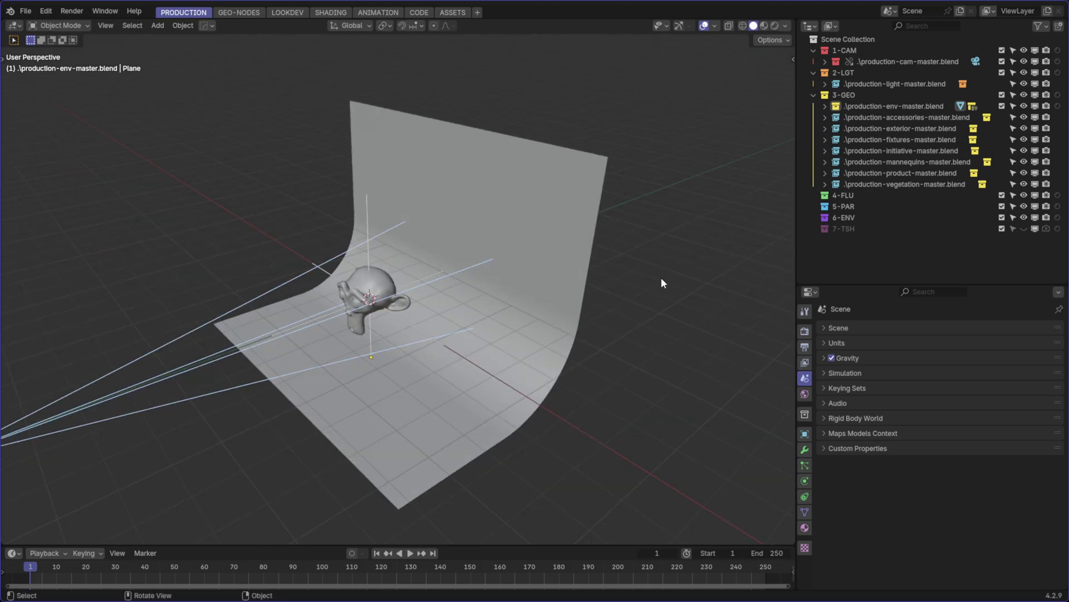
# Raise the top edge of the backdrop's back wall along the Z axis and return to Object Mode
pyautogui.click(507, 268)
pyautogui.moveTo(507, 269); pyautogui.dragTo(381, 374, button='middle')
pyautogui.press('Tab')
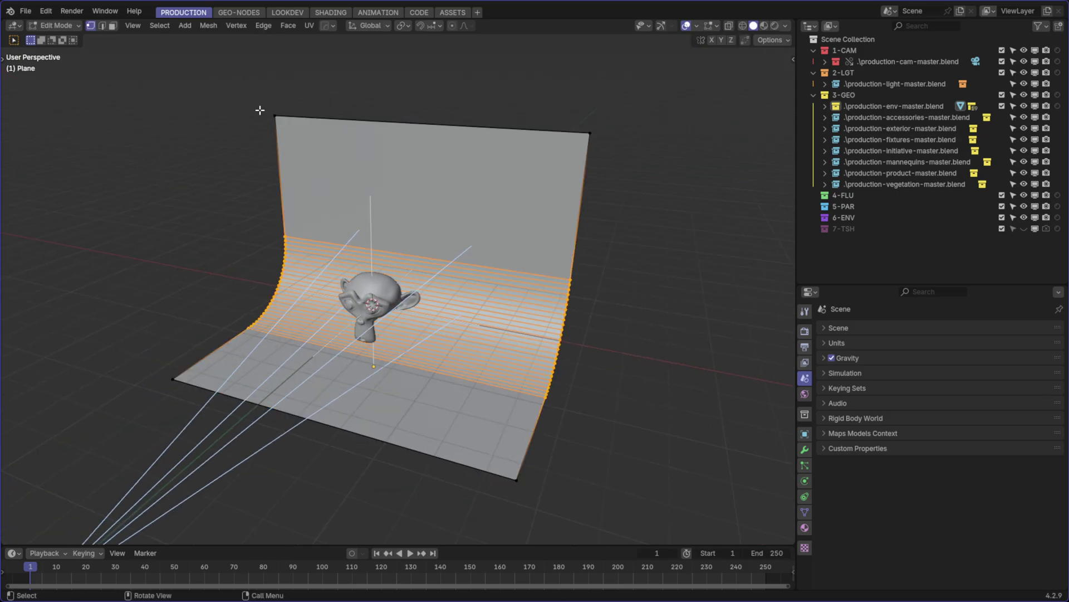
pyautogui.moveTo(262, 119); pyautogui.dragTo(281, 100)
pyautogui.keyDown('shift'); pyautogui.moveTo(529, 112); pyautogui.dragTo(627, 153); pyautogui.keyUp('shift')
pyautogui.press('g')
pyautogui.press('z')
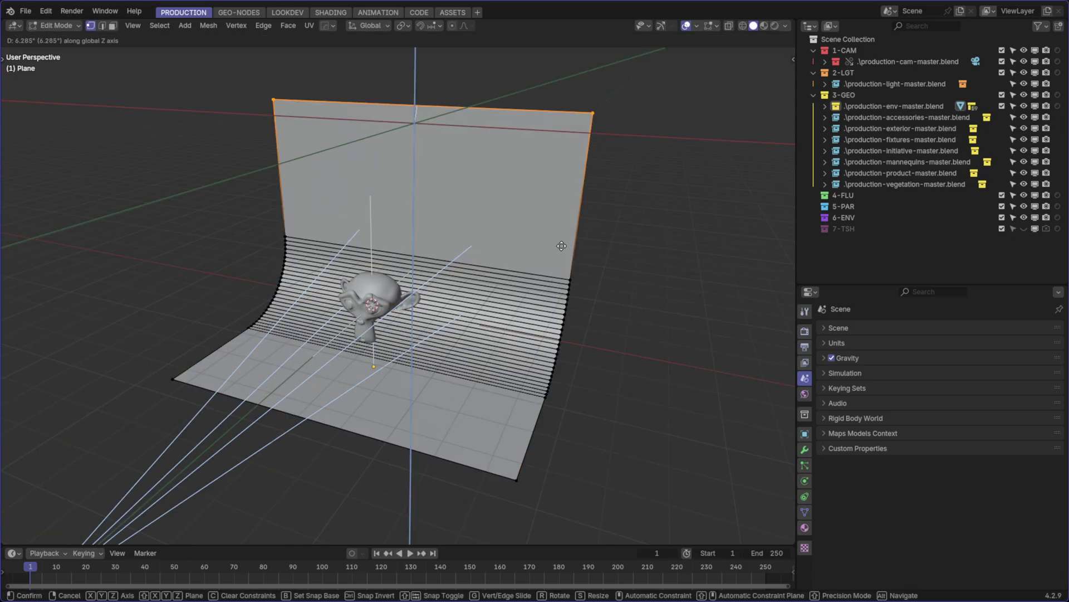
pyautogui.click(556, 242)
pyautogui.press('Tab')
pyautogui.click(648, 240)
pyautogui.moveTo(510, 335); pyautogui.dragTo(402, 342, button='middle')
pyautogui.scroll(-5, 399, 335)
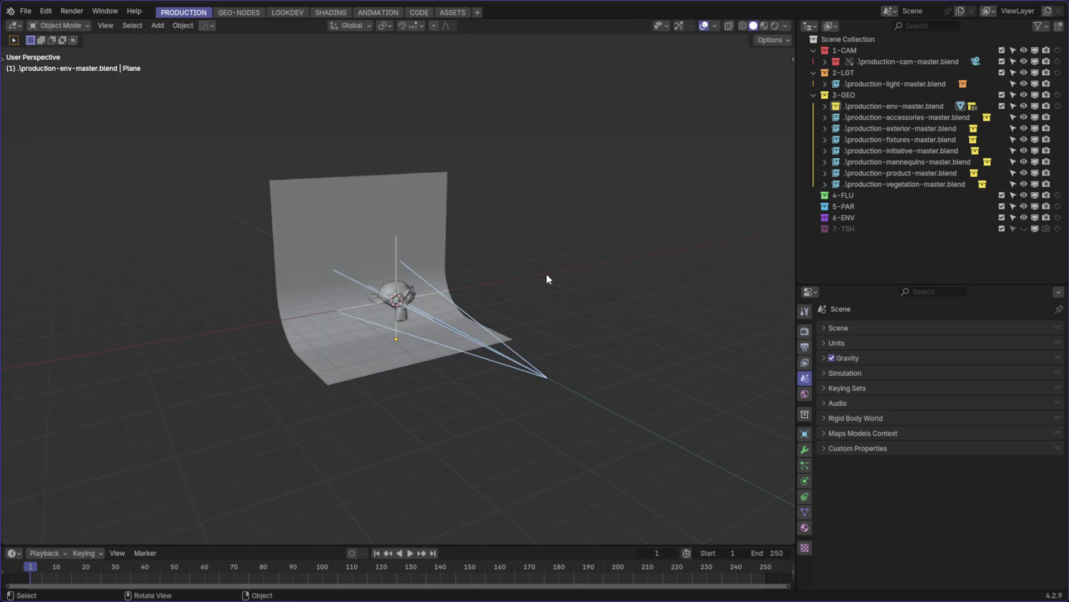
# Move the front edge of the backdrop's floor along the Y axis to extend the floor forward, and return to Object Mode
pyautogui.click(357, 380)
pyautogui.press('Tab')
pyautogui.moveTo(306, 449); pyautogui.dragTo(532, 405, button='middle')
pyautogui.keyDown('shift'); pyautogui.click(390, 409); pyautogui.keyUp('shift')
pyautogui.press('g')
pyautogui.press('z')
pyautogui.press('y')
pyautogui.click(563, 408)
pyautogui.press('Tab')
pyautogui.click(562, 391)
# Select the backdrop and show the viewport in Rendered shading with Scene World lighting turned off
pyautogui.moveTo(617, 277); pyautogui.dragTo(313, 231, button='middle')
pyautogui.scroll(3, 405, 316)
pyautogui.click(313, 230)
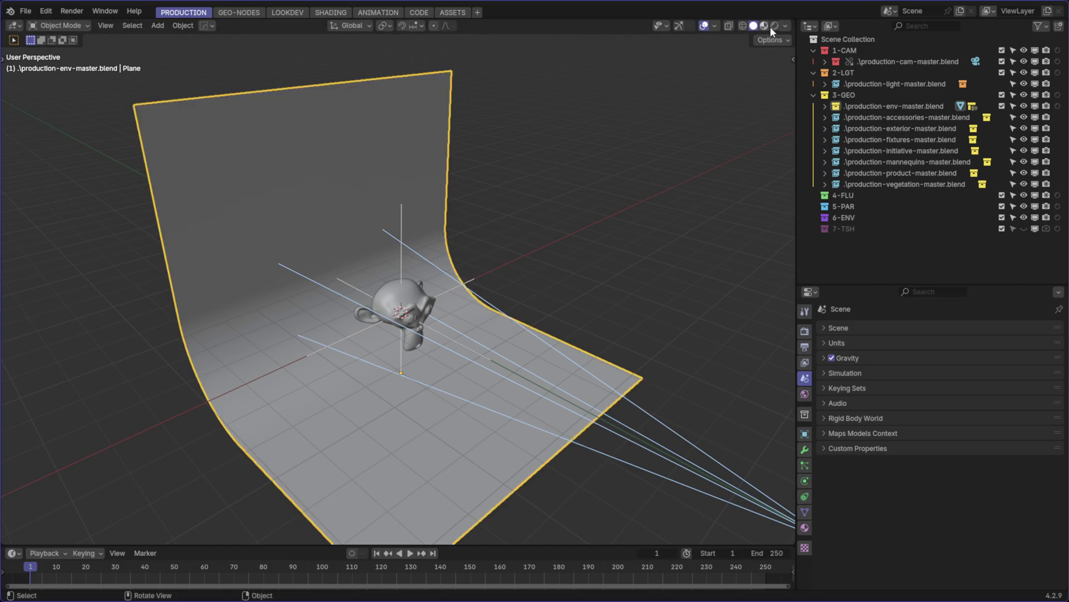
pyautogui.click(787, 25)
pyautogui.press('z')
pyautogui.press('8')
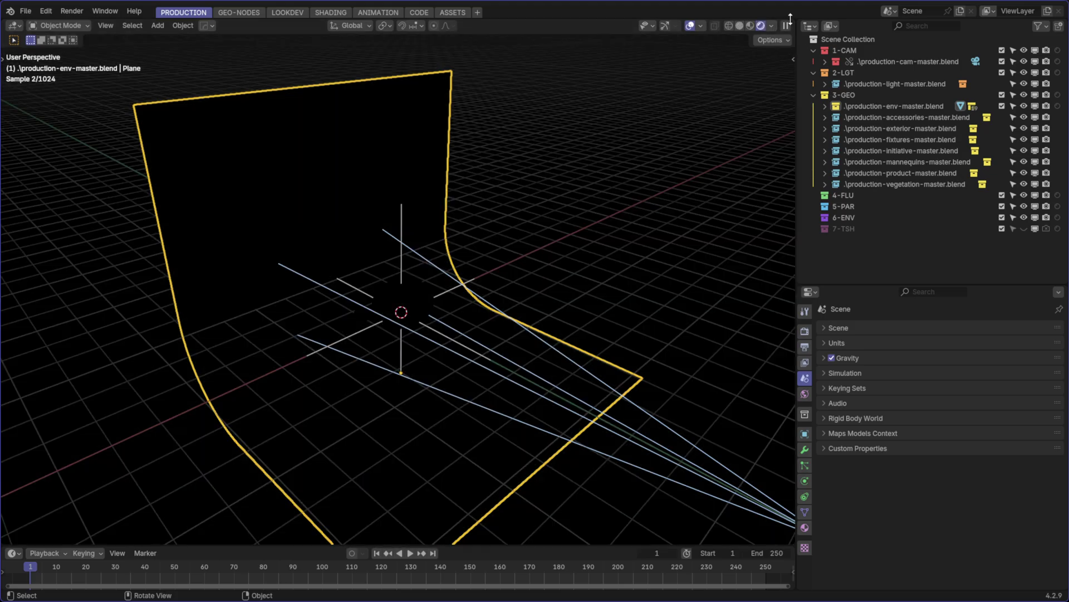
pyautogui.click(773, 25)
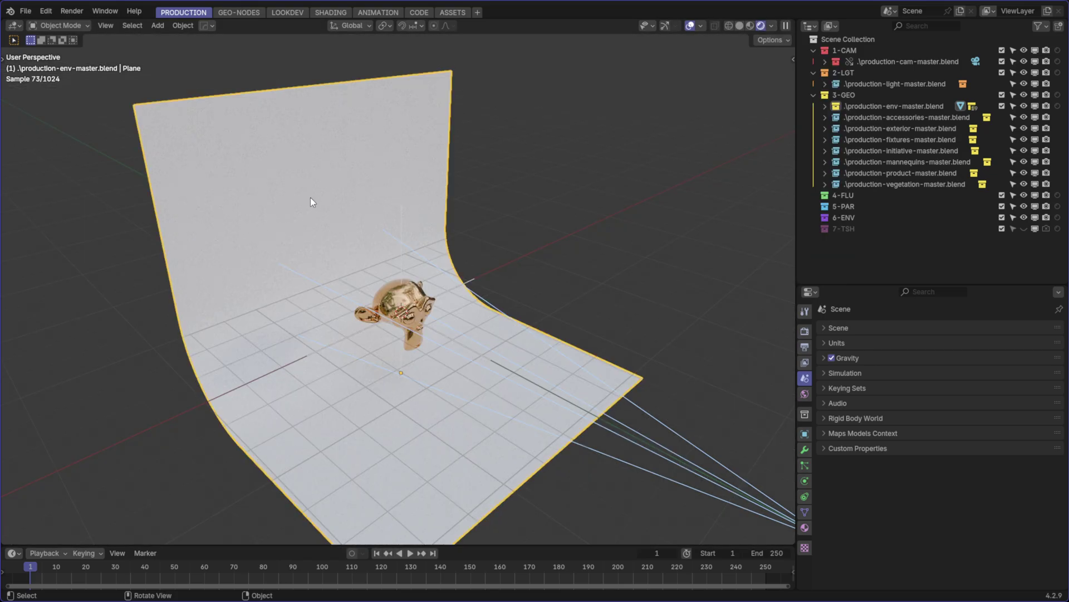
pyautogui.moveTo(310, 198); pyautogui.dragTo(439, 350, button='middle')
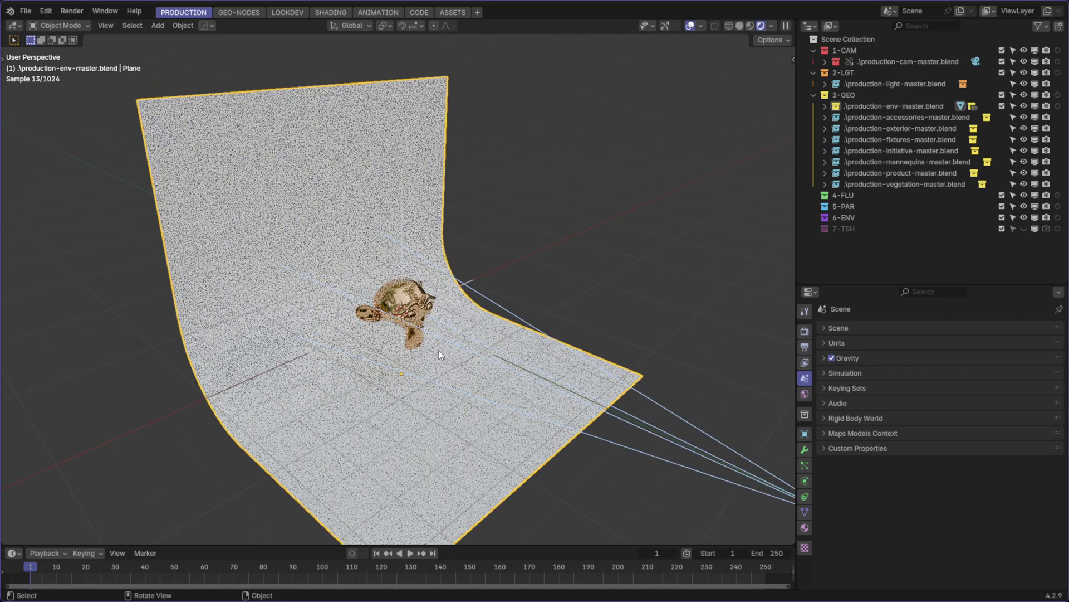
pyautogui.scroll(5, 439, 350)
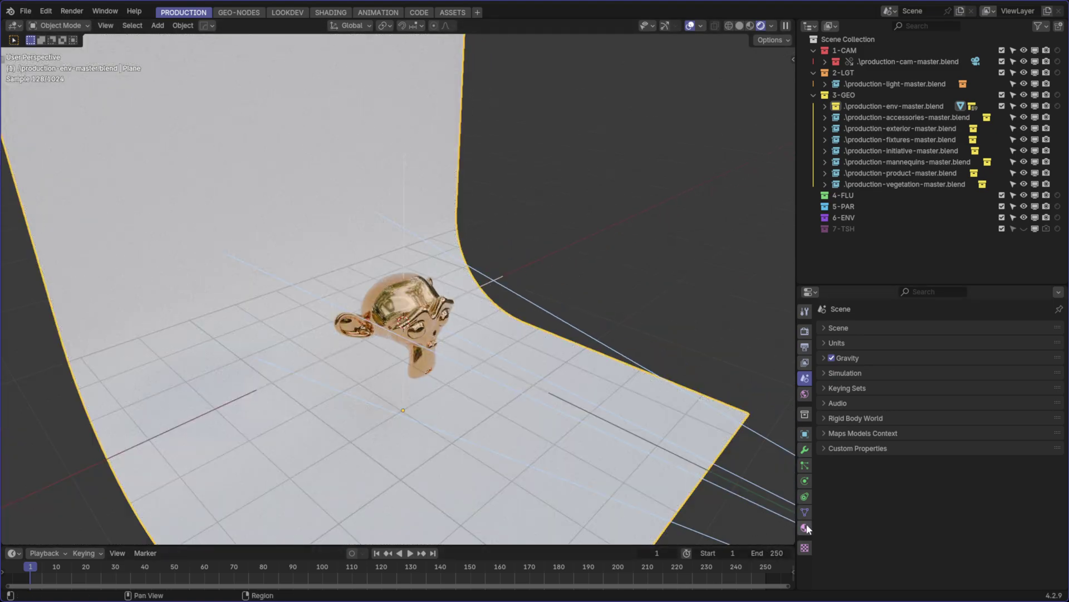
# Add a new material named whiteBG to the backdrop and set its roughness to 1.0
pyautogui.click(805, 527)
pyautogui.click(941, 379)
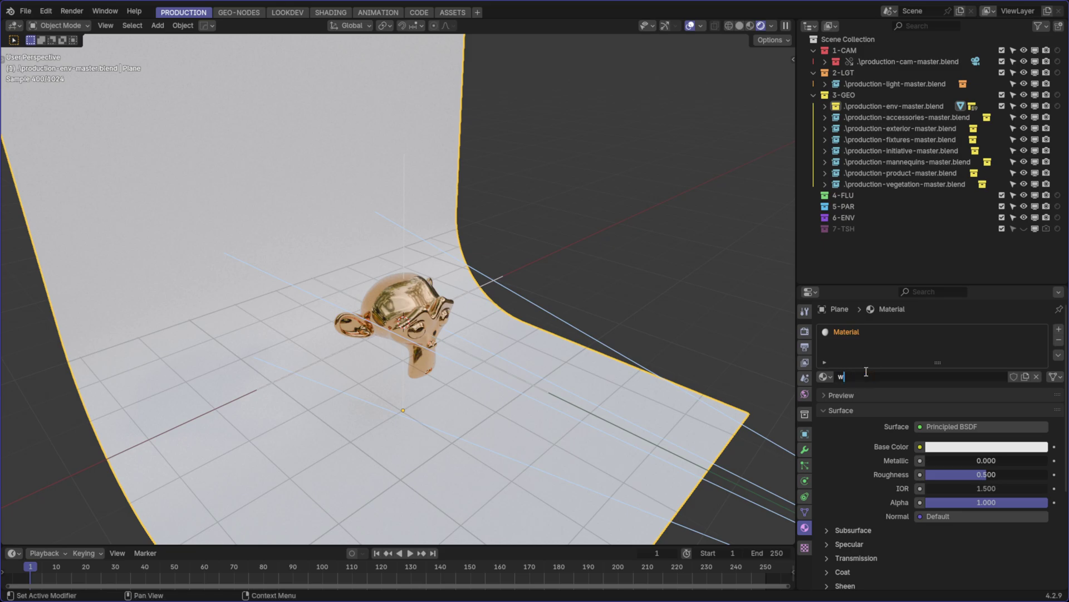
pyautogui.press('Return')
pyautogui.click(968, 447)
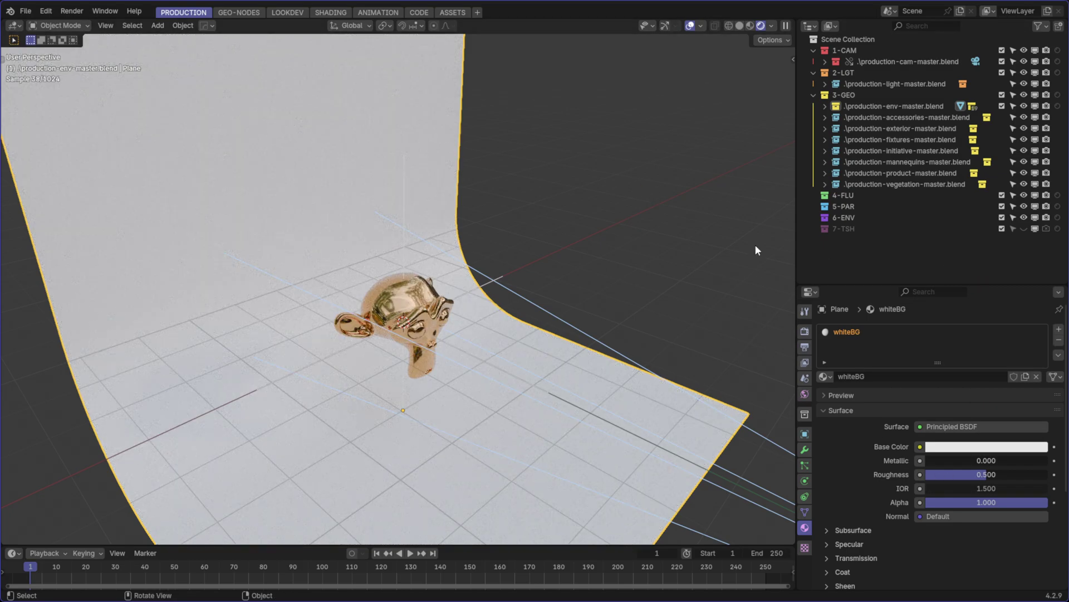
pyautogui.moveTo(998, 474); pyautogui.dragTo(1053, 474)
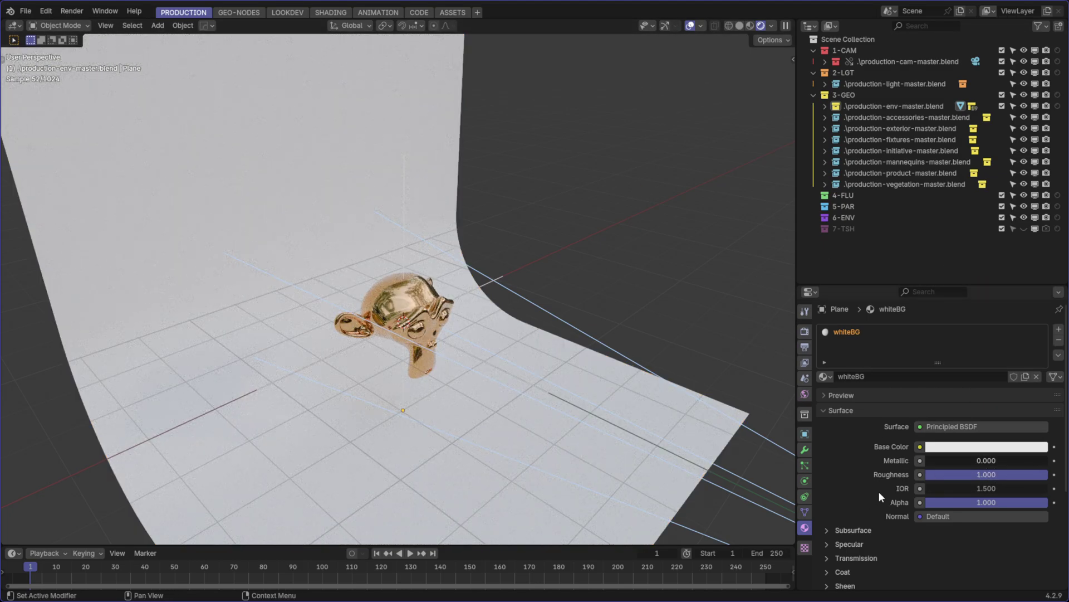
pyautogui.moveTo(360, 146); pyautogui.dragTo(527, 226, button='middle')
pyautogui.scroll(-3, 527, 226)
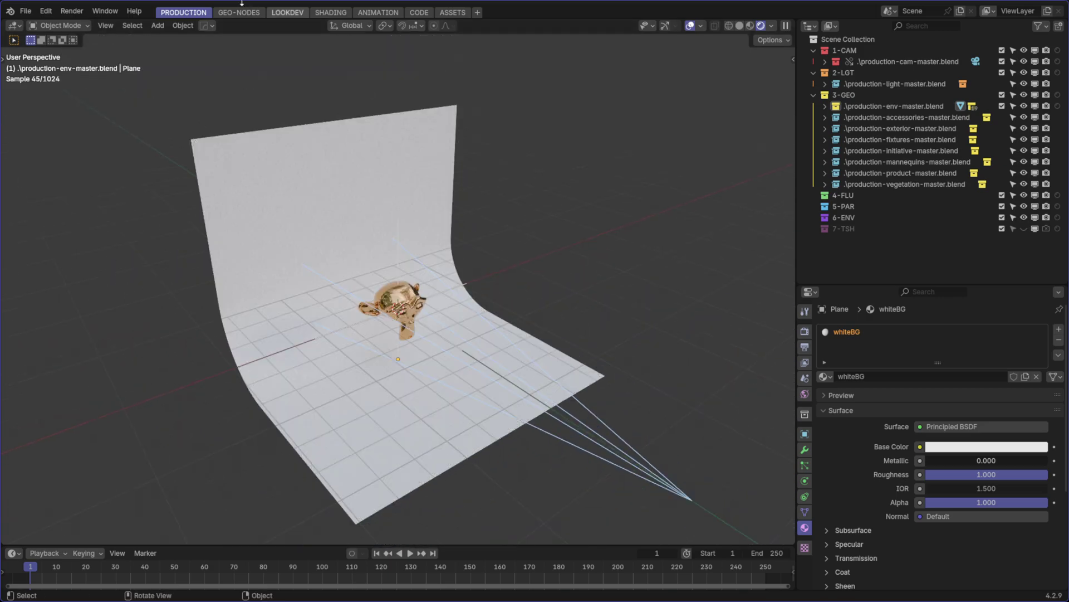
# Check the monkey head's framing through the camera in the LOOKDEV workspace, locate the linked camera collection, and return to the PRODUCTION workspace
pyautogui.click(282, 13)
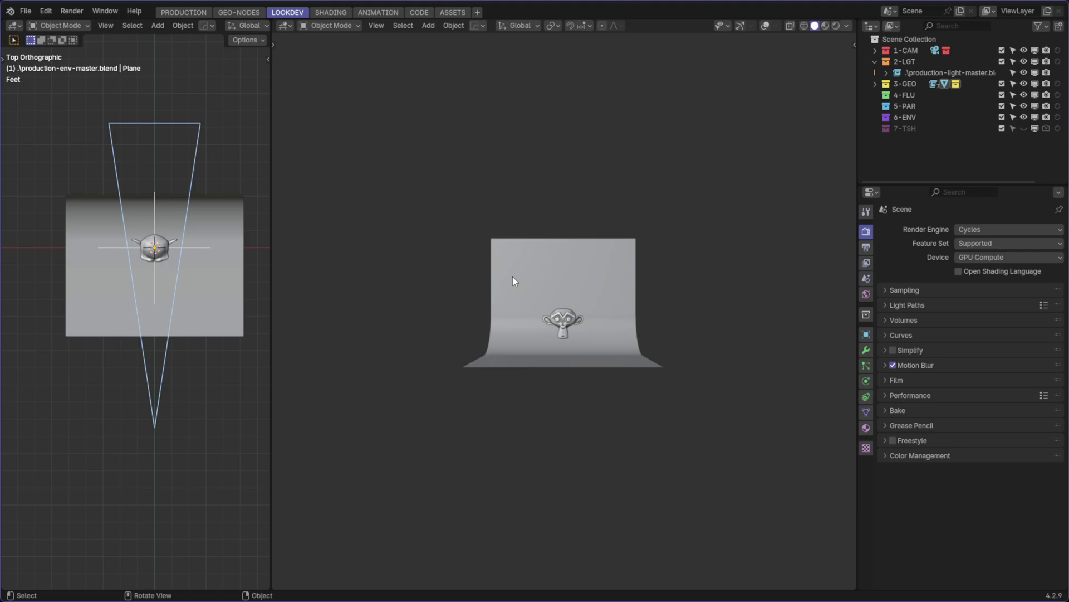
pyautogui.press('KP_0')
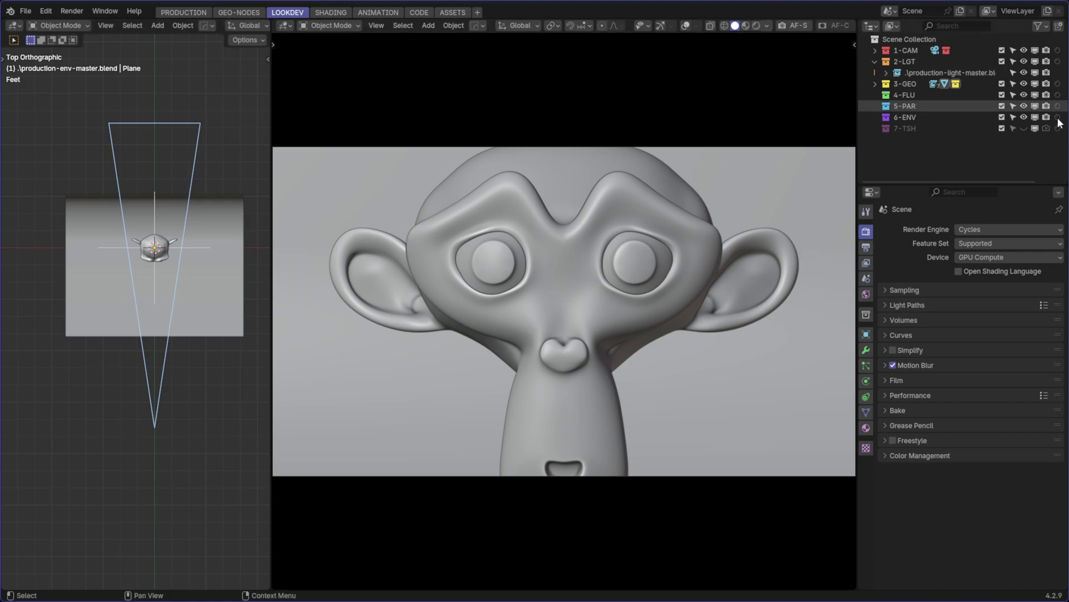
pyautogui.click(875, 50)
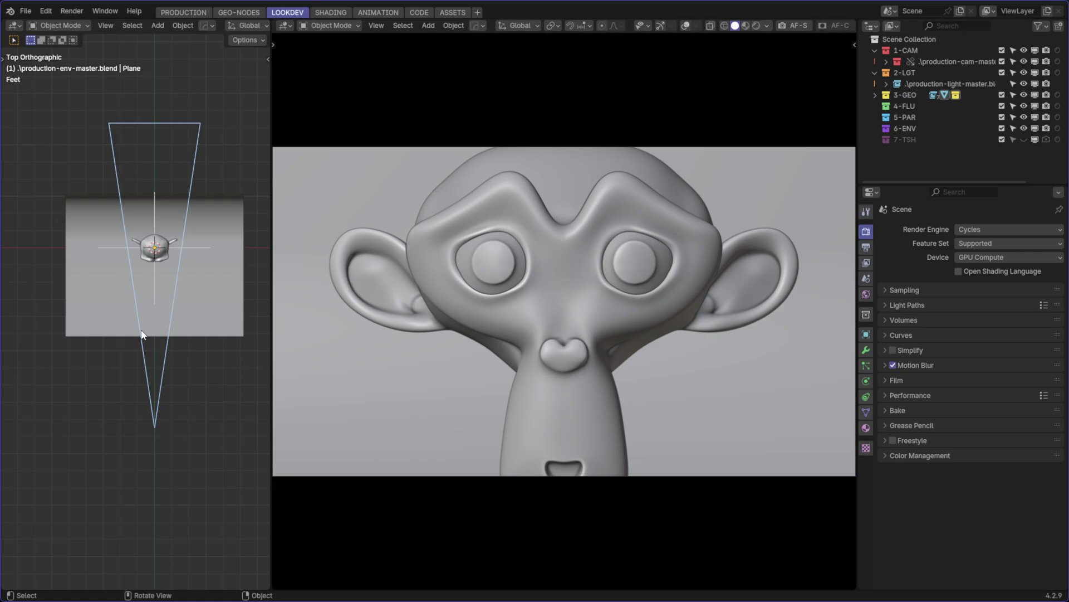
pyautogui.click(960, 62)
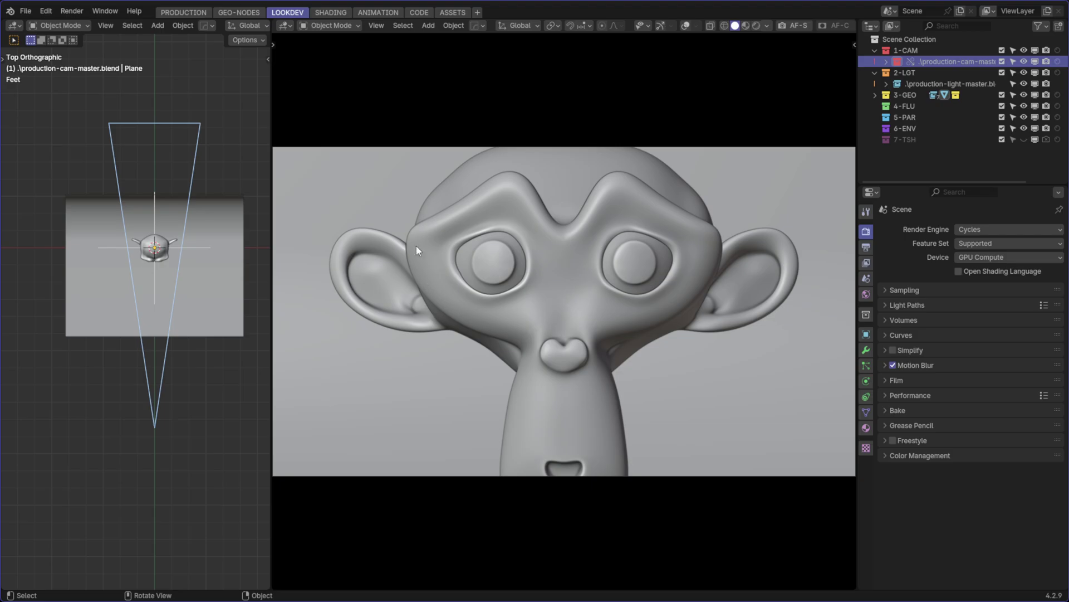
pyautogui.click(189, 11)
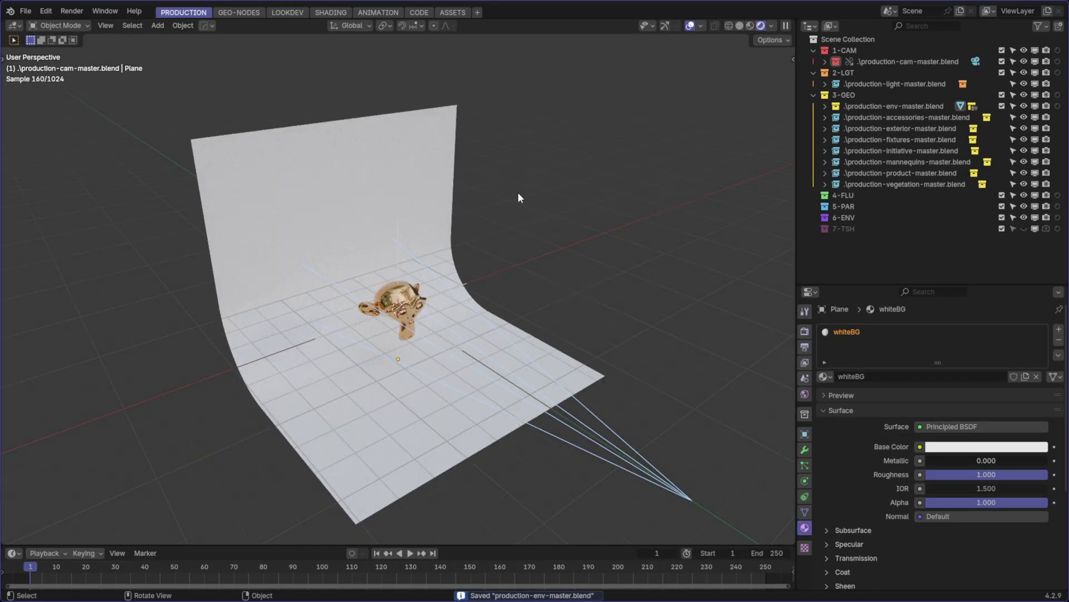
# Open production-cam-master.blend from the project's 2_cam folder
pyautogui.hotkey('ctrl', 's')
pyautogui.click(455, 207)
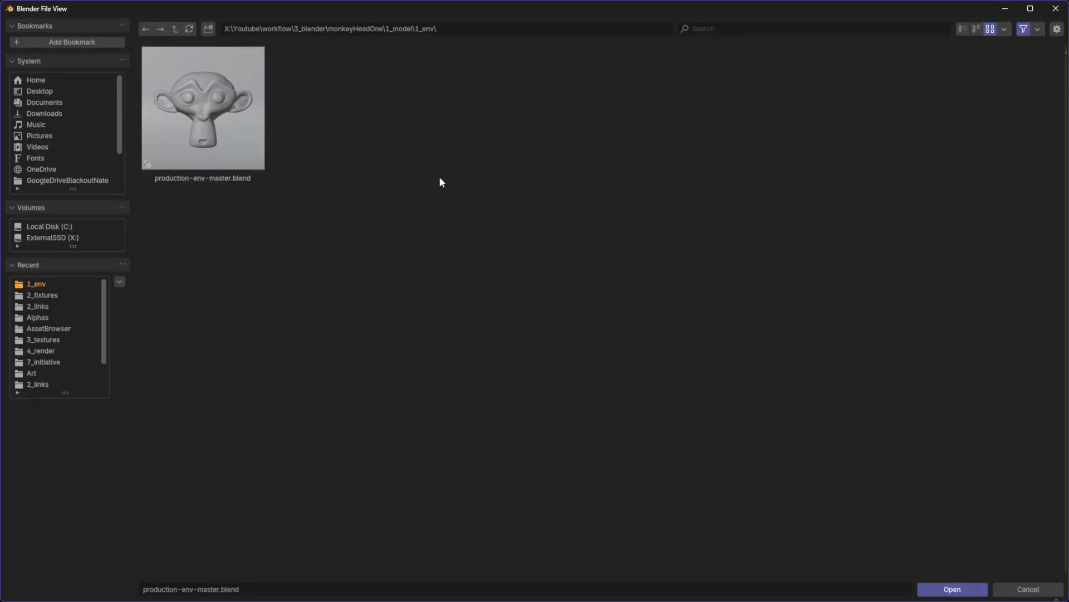
pyautogui.click(175, 28)
pyautogui.click(175, 29)
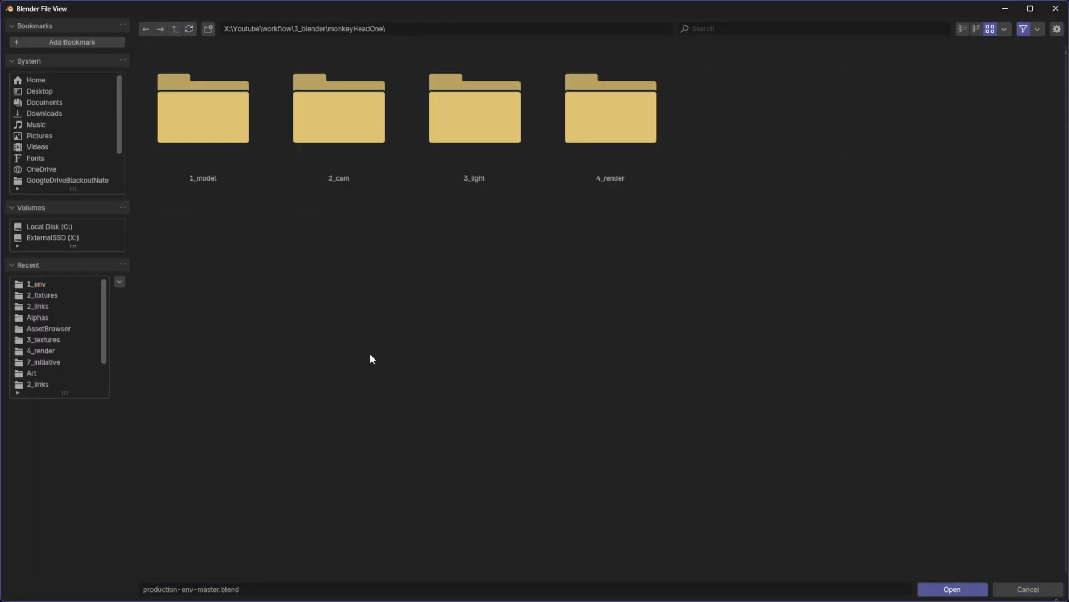
pyautogui.doubleClick(365, 151)
pyautogui.doubleClick(240, 154)
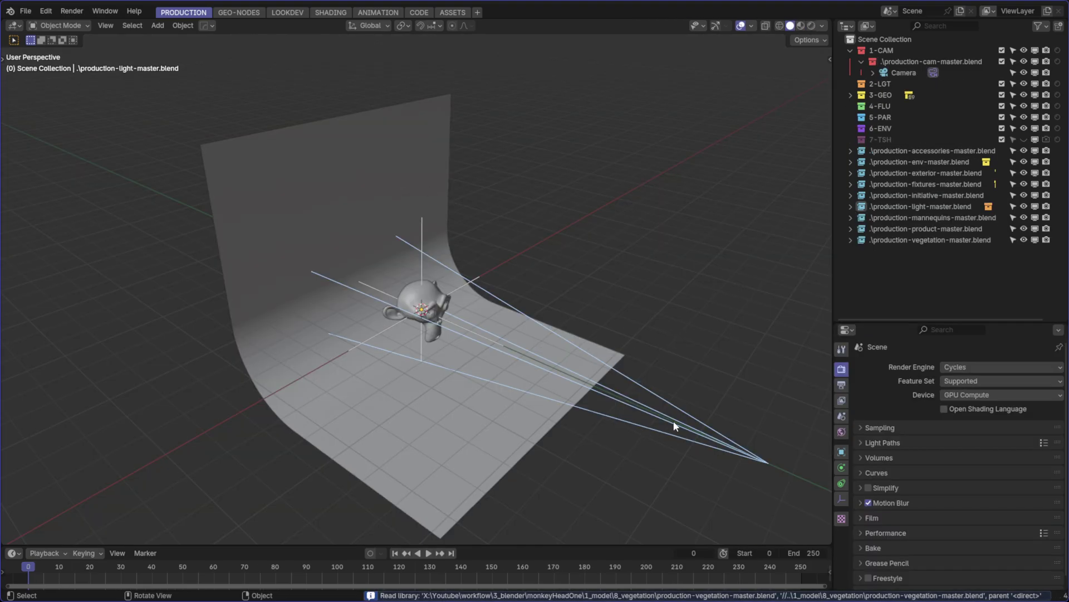
# Move the camera back along the Y axis in the LOOKDEV workspace until the whole monkey head fits the frame, and save the camera file
pyautogui.click(674, 425)
pyautogui.click(285, 13)
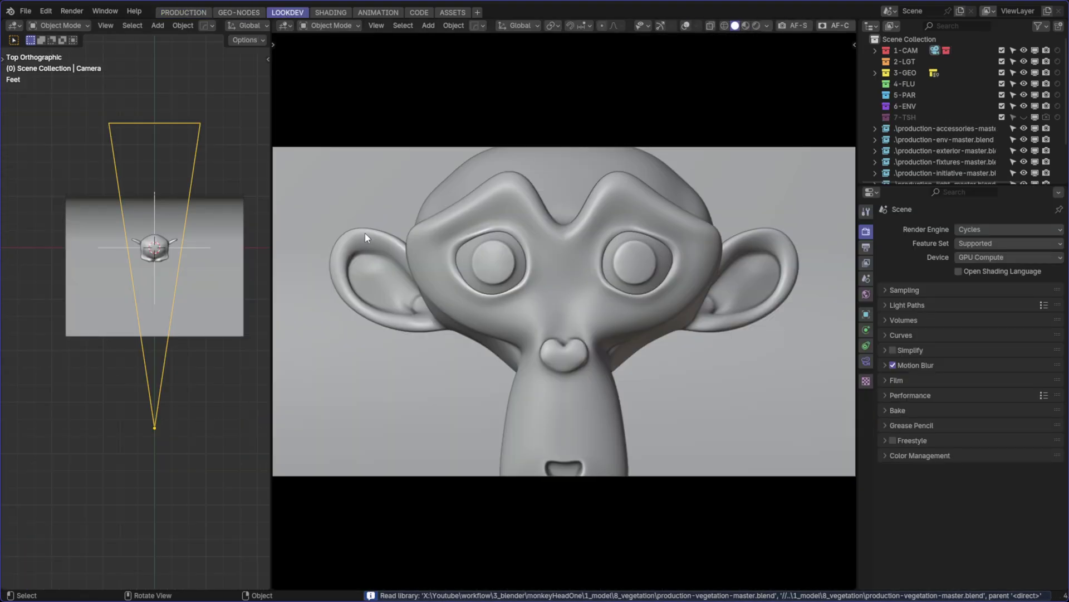
pyautogui.press('g')
pyautogui.press('y')
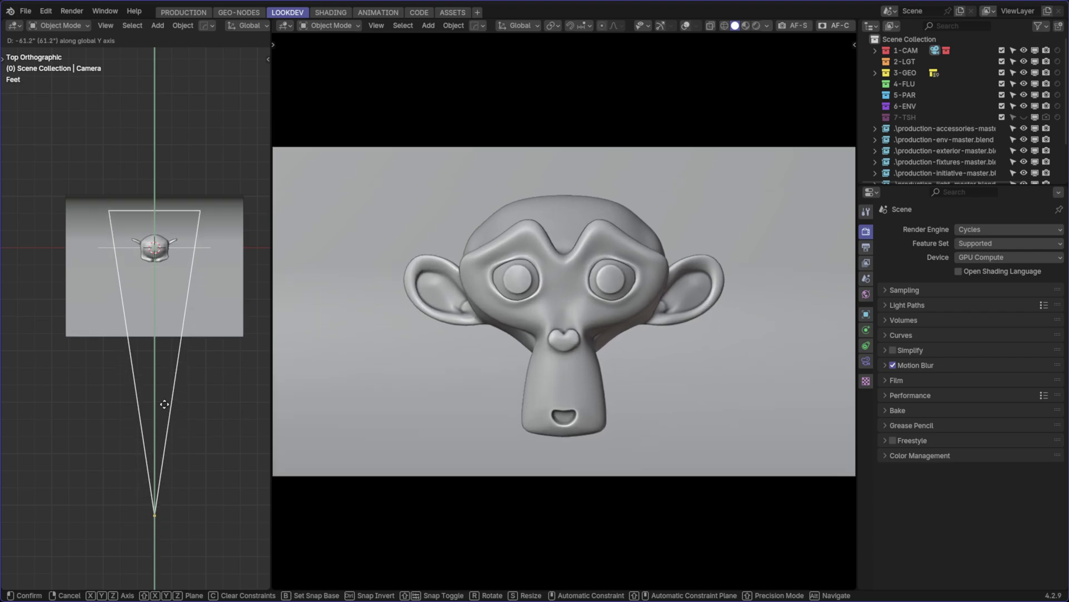
pyautogui.click(164, 390)
pyautogui.hotkey('ctrl', 's')
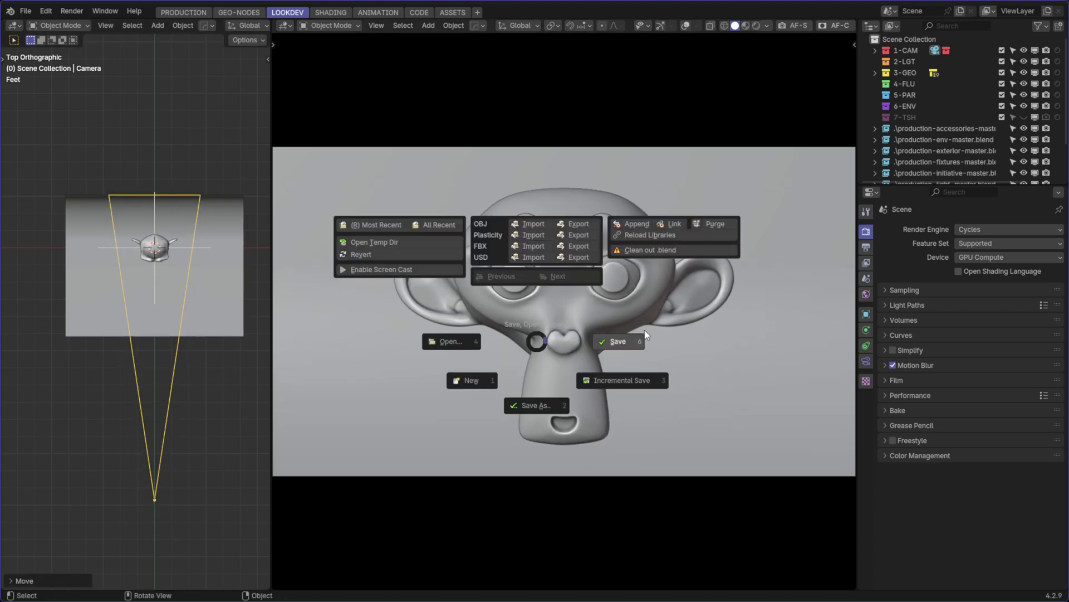
# Preview the camera view in Rendered shading with Scene World off, and re-enable Scene World after checking the gold monkey head
pyautogui.press('z')
pyautogui.click(791, 212)
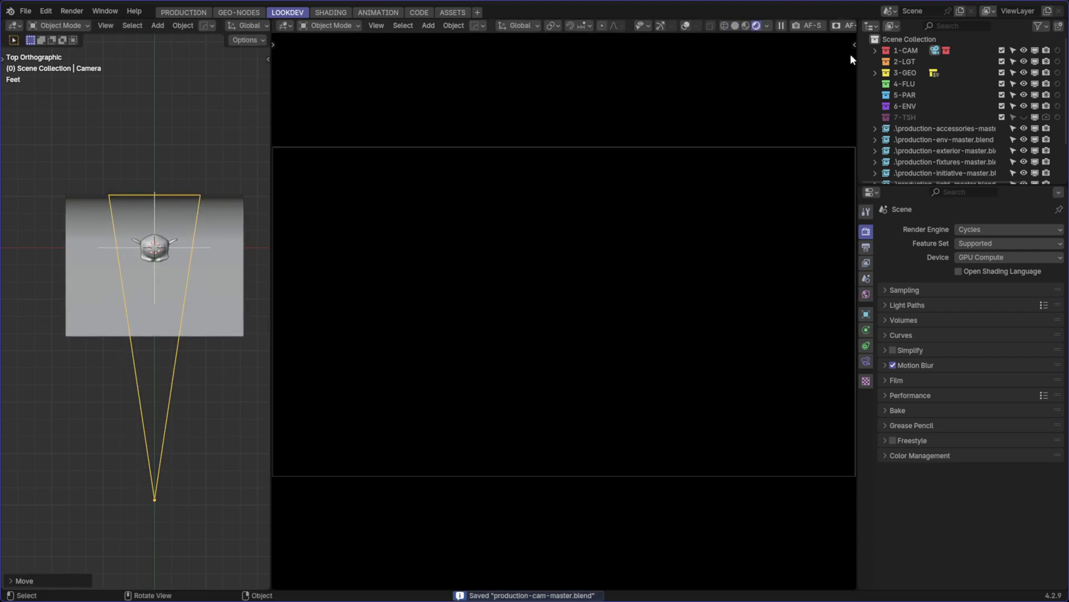
pyautogui.scroll(-3, 782, 28)
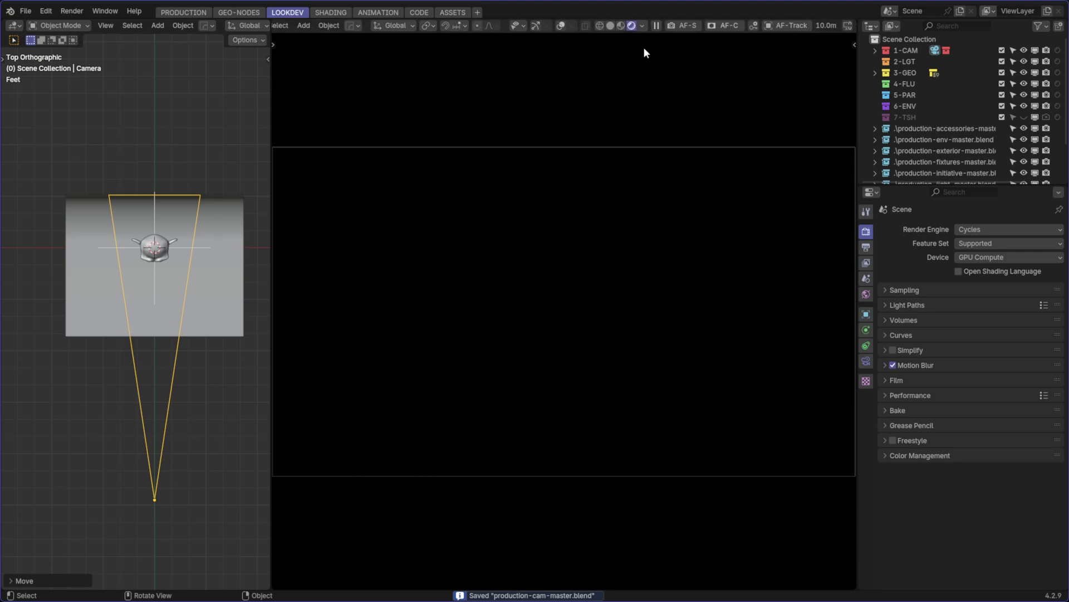
pyautogui.click(645, 25)
pyautogui.click(598, 129)
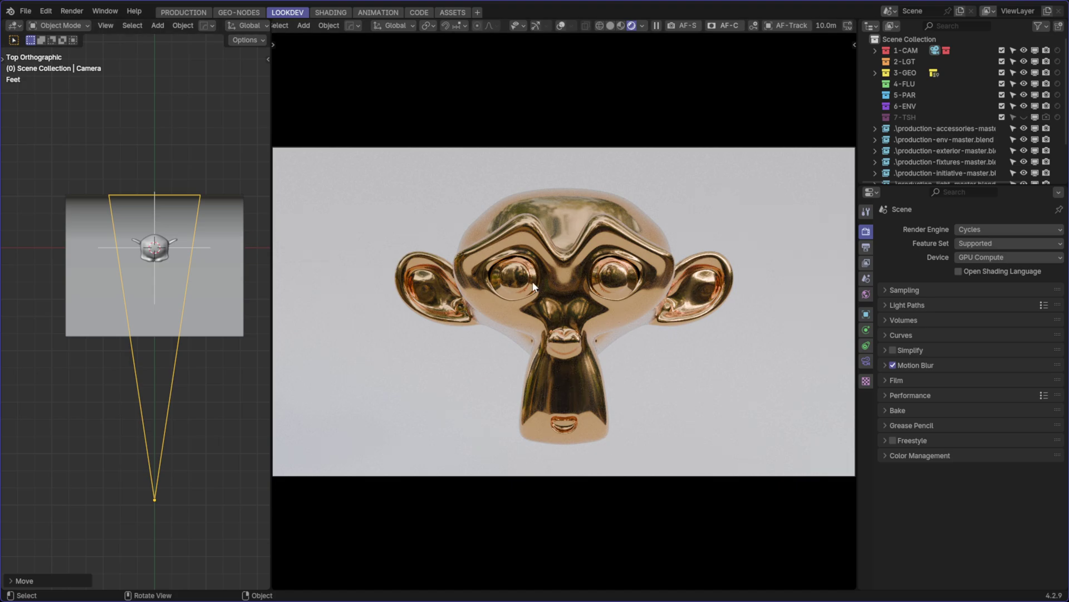
pyautogui.click(643, 25)
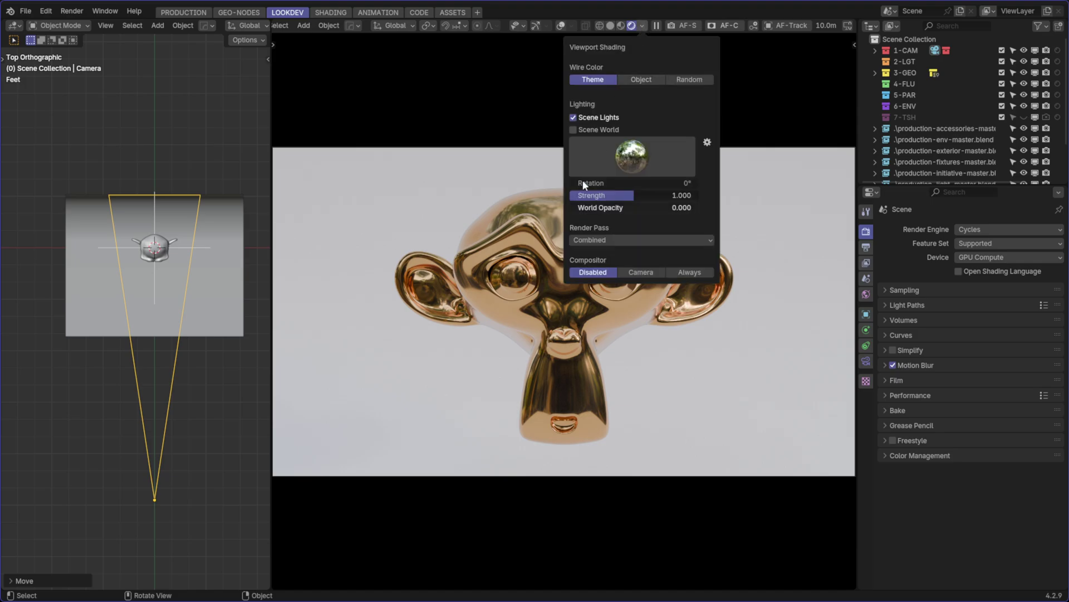
pyautogui.click(573, 129)
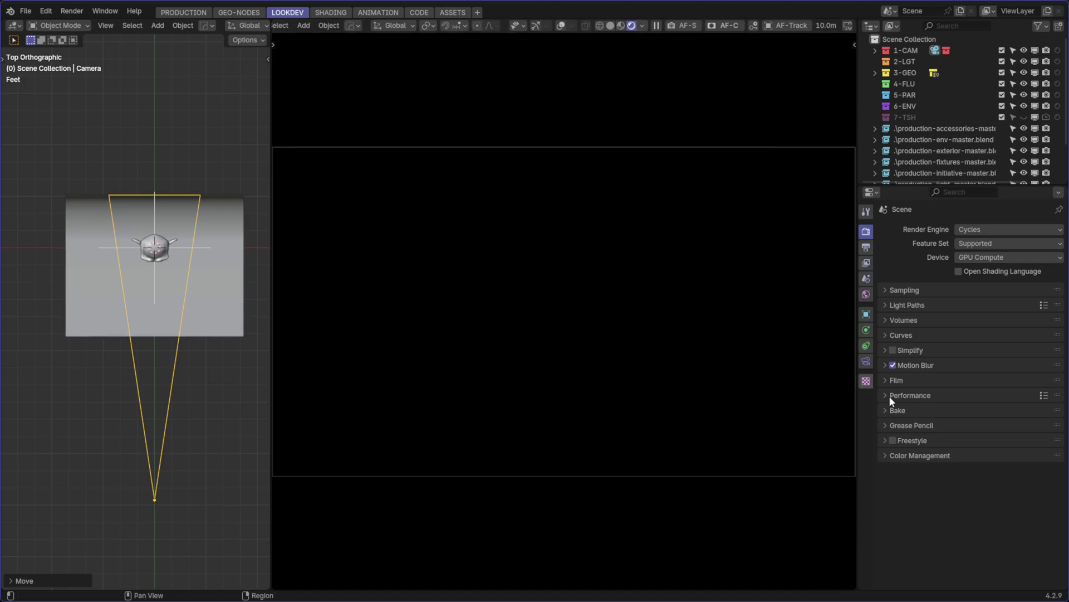
# Open production-light-master.blend from the project's 3_light folder
pyautogui.hotkey('ctrl', 's')
pyautogui.click(290, 205)
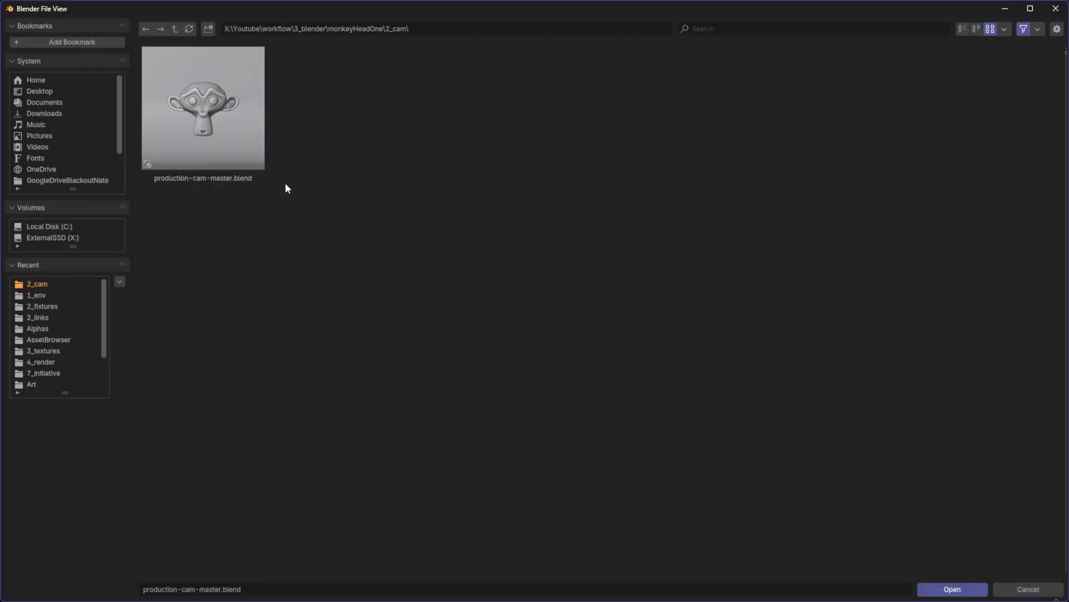
pyautogui.click(175, 30)
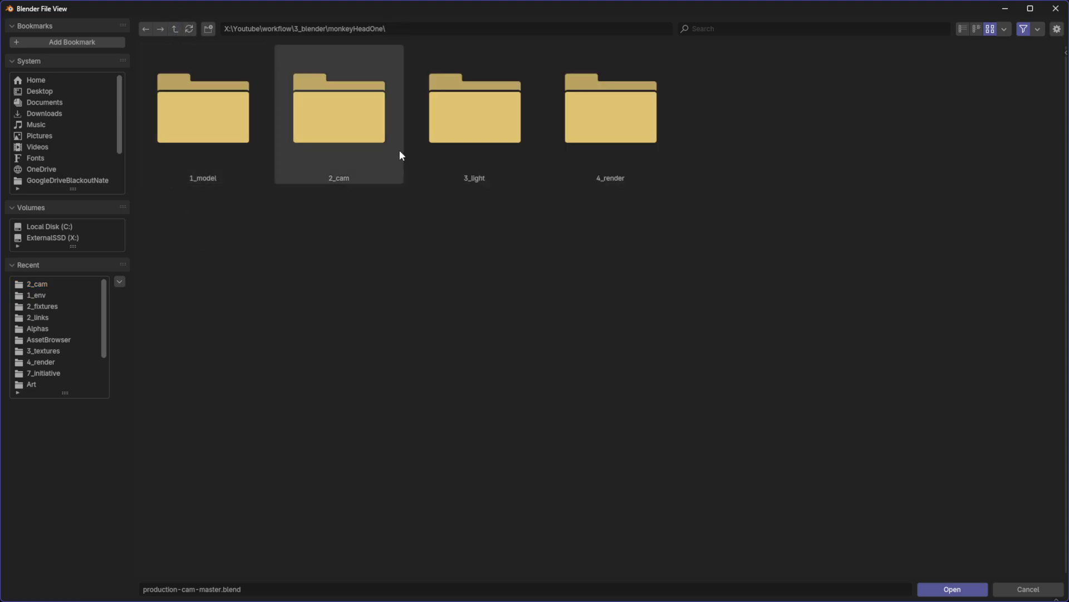
pyautogui.doubleClick(497, 143)
pyautogui.click(217, 146)
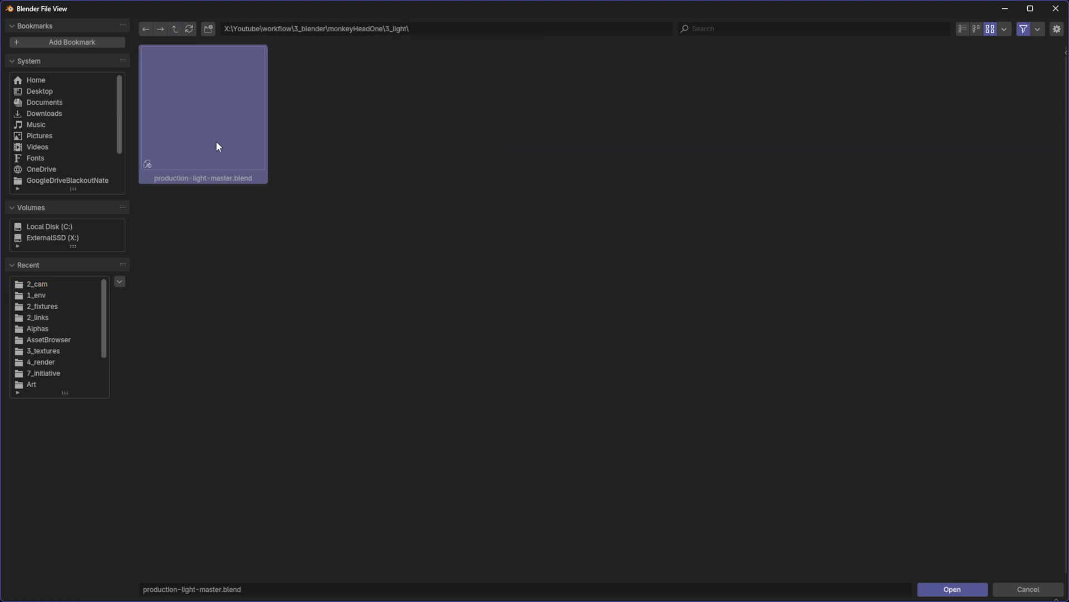
pyautogui.doubleClick(217, 146)
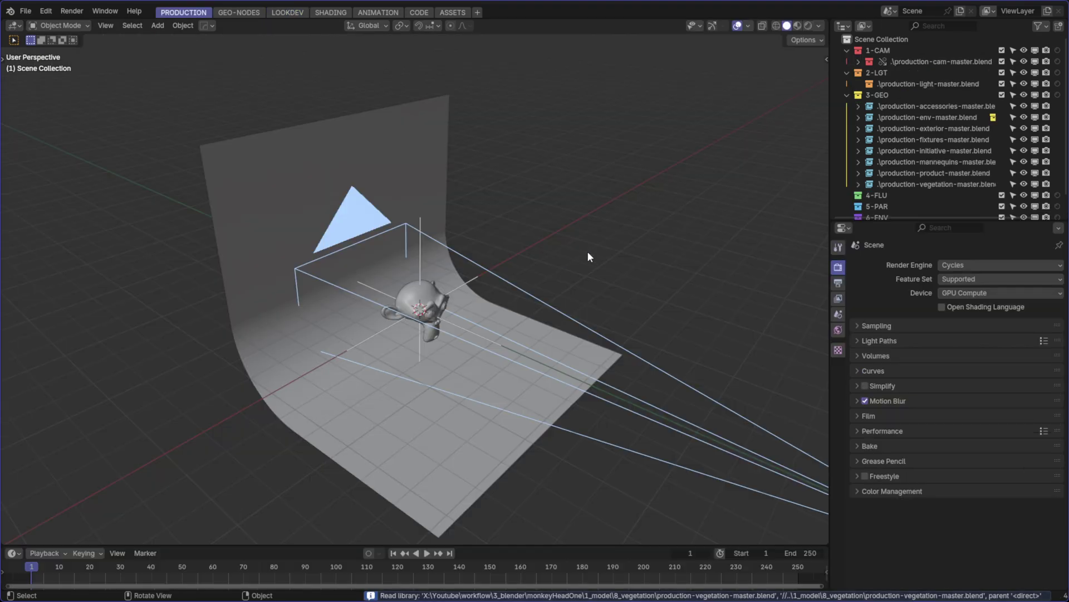
# Look over the linked monkey head, backdrop and camera in the lighting file and switch to the LOOKDEV workspace
pyautogui.moveTo(587, 252); pyautogui.dragTo(401, 289, button='middle')
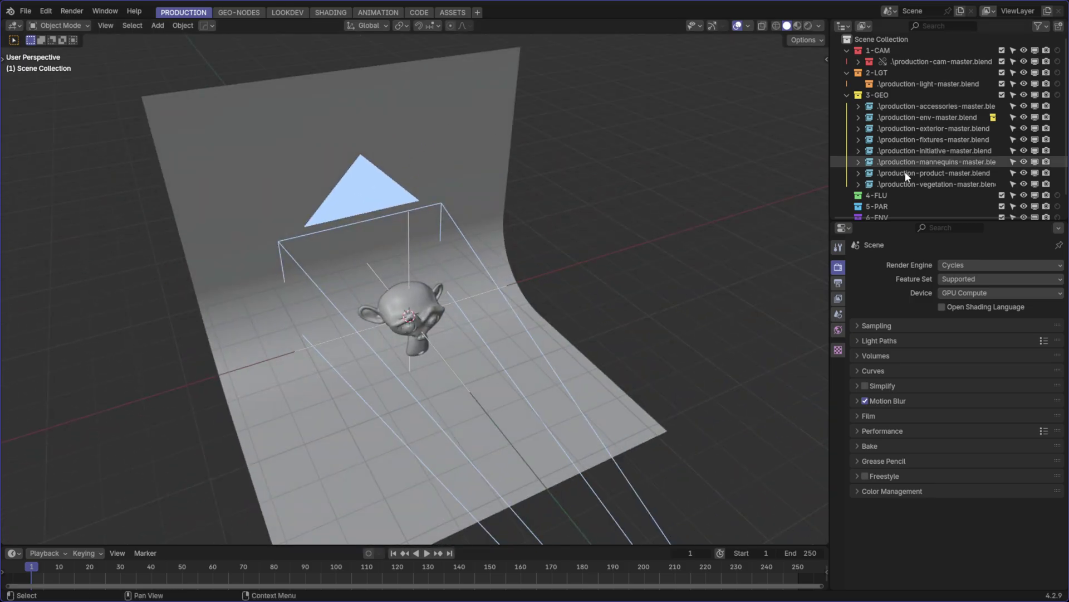
pyautogui.moveTo(504, 262); pyautogui.dragTo(388, 299, button='middle')
pyautogui.scroll(-10, 418, 272)
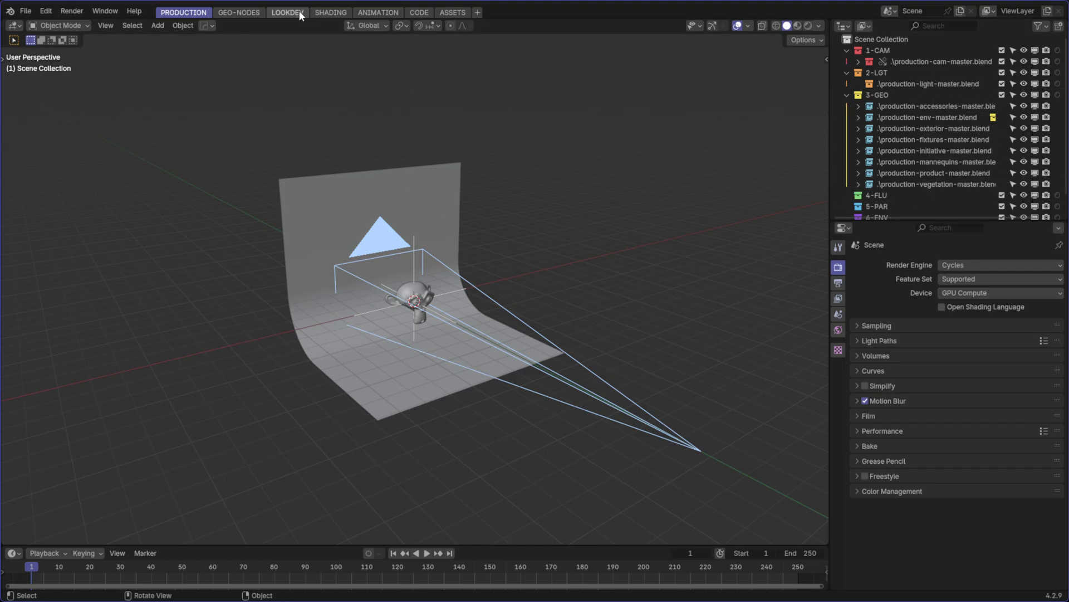
pyautogui.click(284, 13)
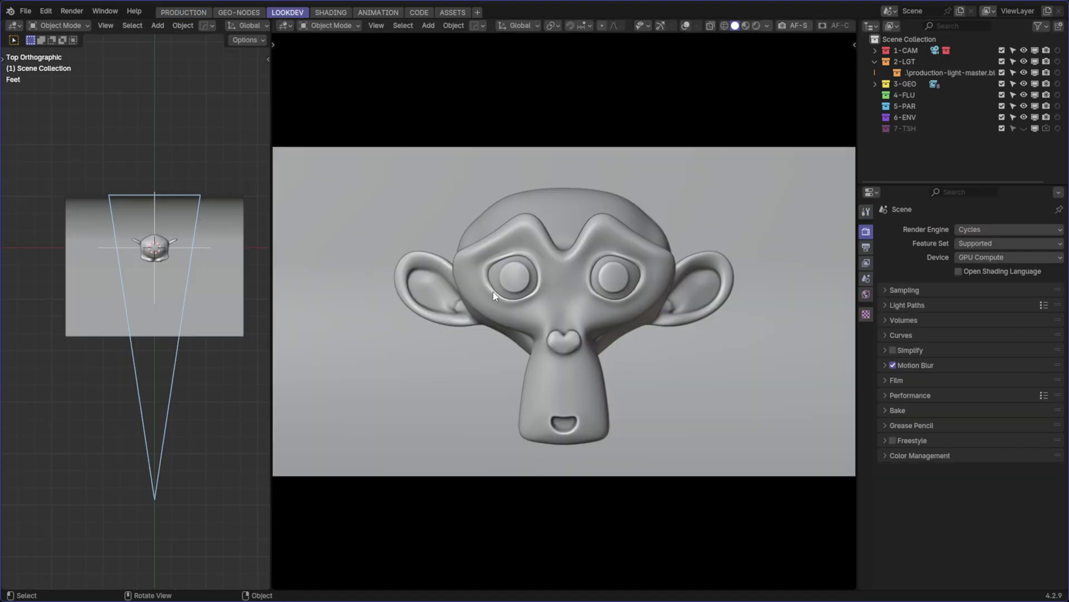
# Widen the top-view viewport beside the camera view and display the camera view in Rendered shading
pyautogui.scroll(-2, 284, 224)
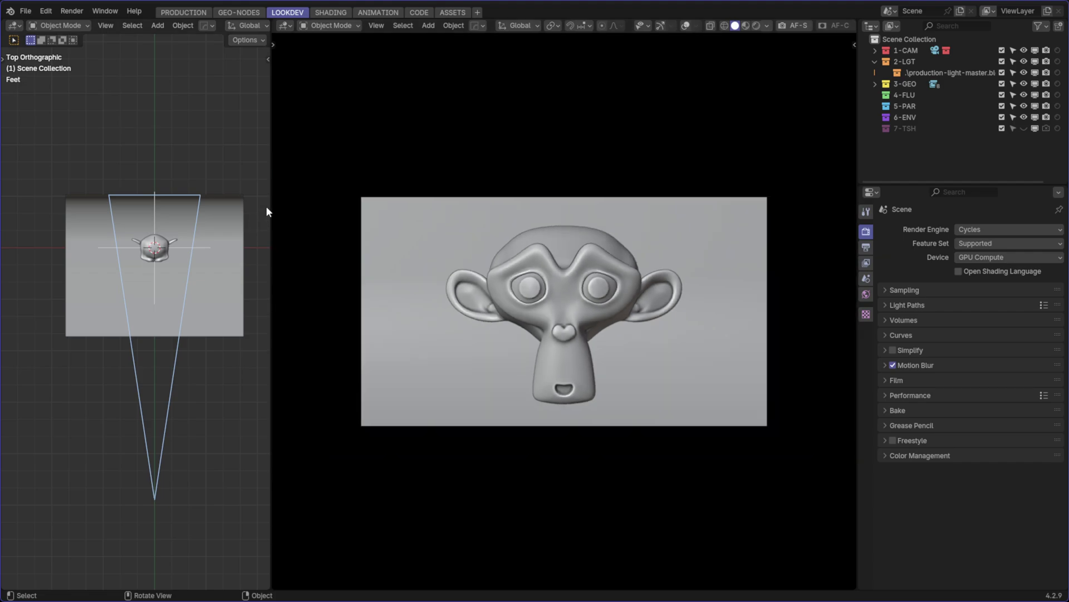
pyautogui.moveTo(268, 205); pyautogui.dragTo(372, 212)
pyautogui.scroll(1, 569, 278)
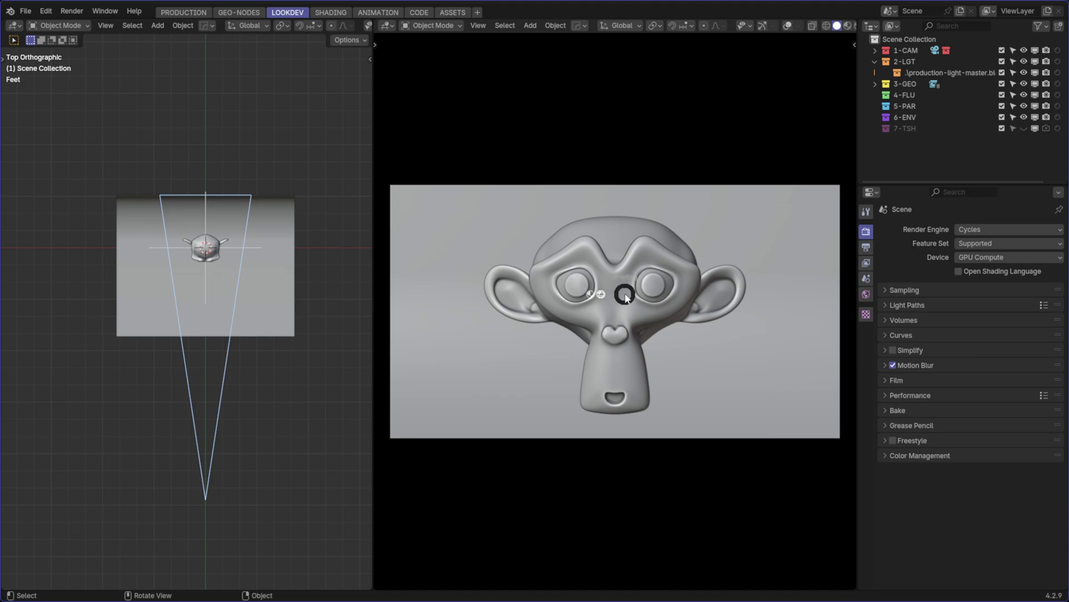
pyautogui.click(108, 480)
pyautogui.scroll(3, 251, 288)
pyautogui.scroll(-3, 251, 289)
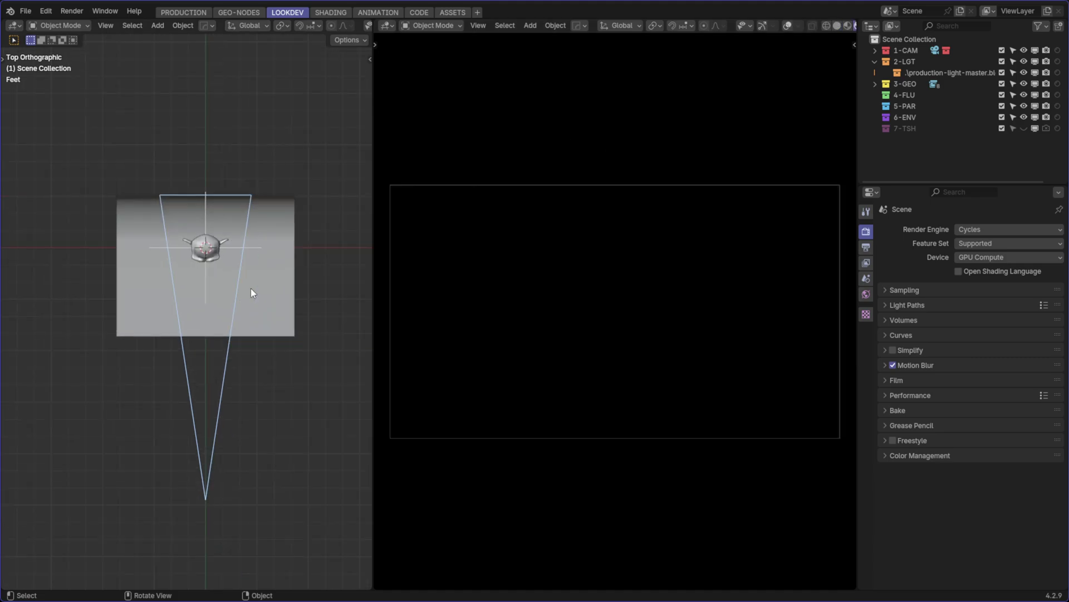
# Add an area light and move it along the X axis to the right side of the monkey head
pyautogui.hotkey('shift', 'a')
pyautogui.write('area')
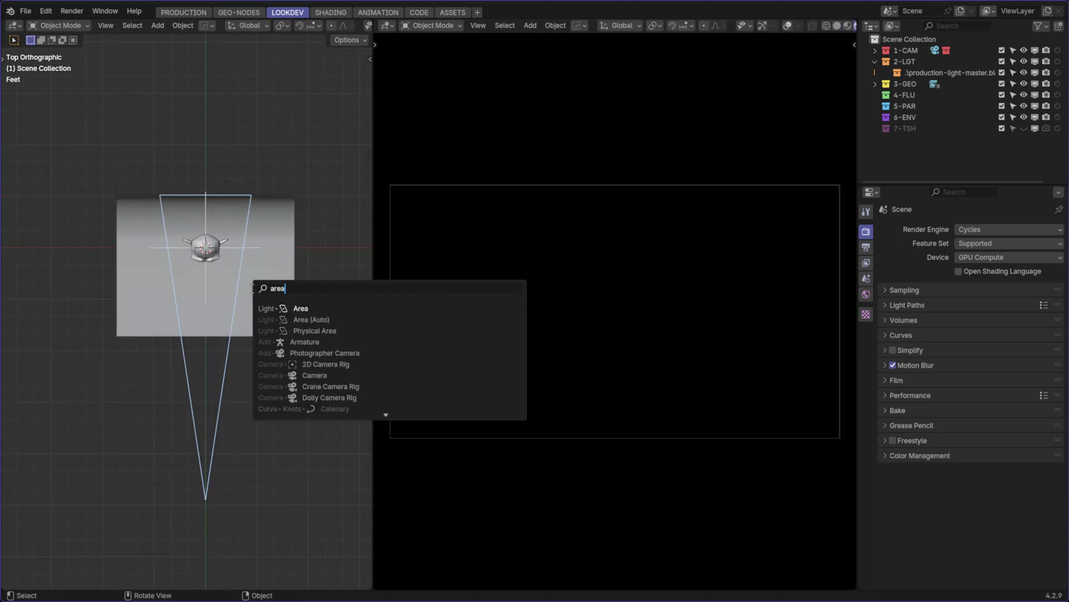
pyautogui.click(296, 310)
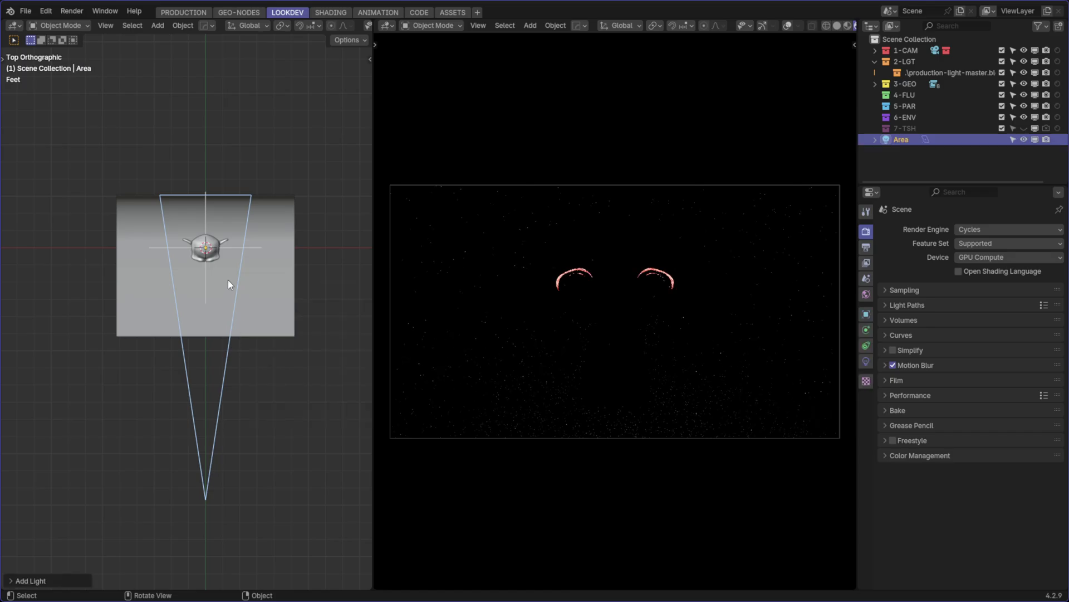
pyautogui.press('g')
pyautogui.press('x')
pyautogui.click(309, 259)
# Scale up the area light and rotate it 90° so it faces the monkey head sideways
pyautogui.press('s')
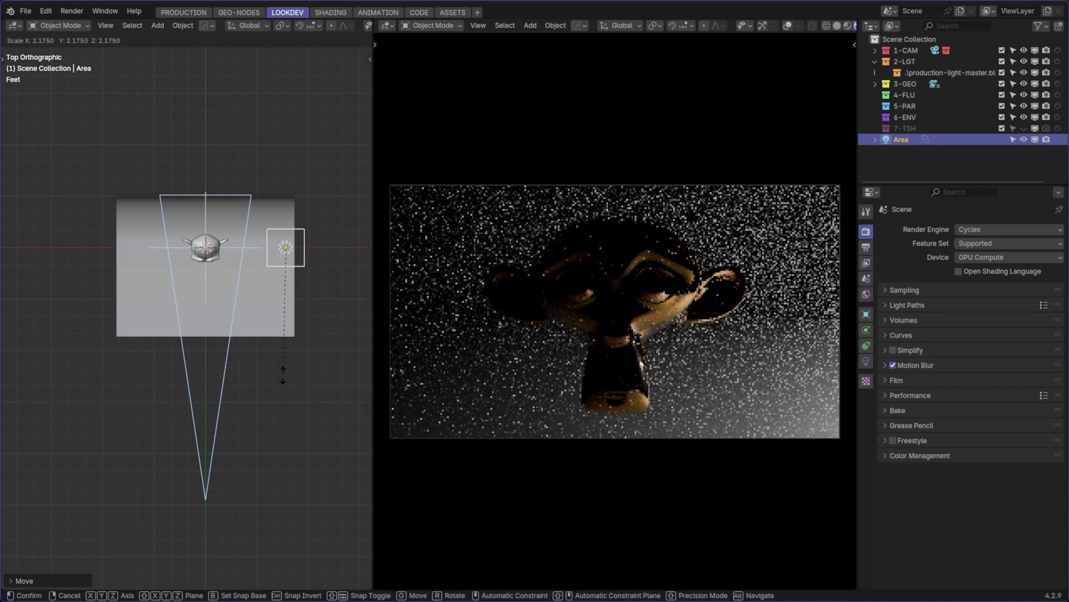
pyautogui.click(282, 412)
pyautogui.moveTo(282, 413); pyautogui.dragTo(296, 305, button='middle')
pyautogui.scroll(2, 290, 290)
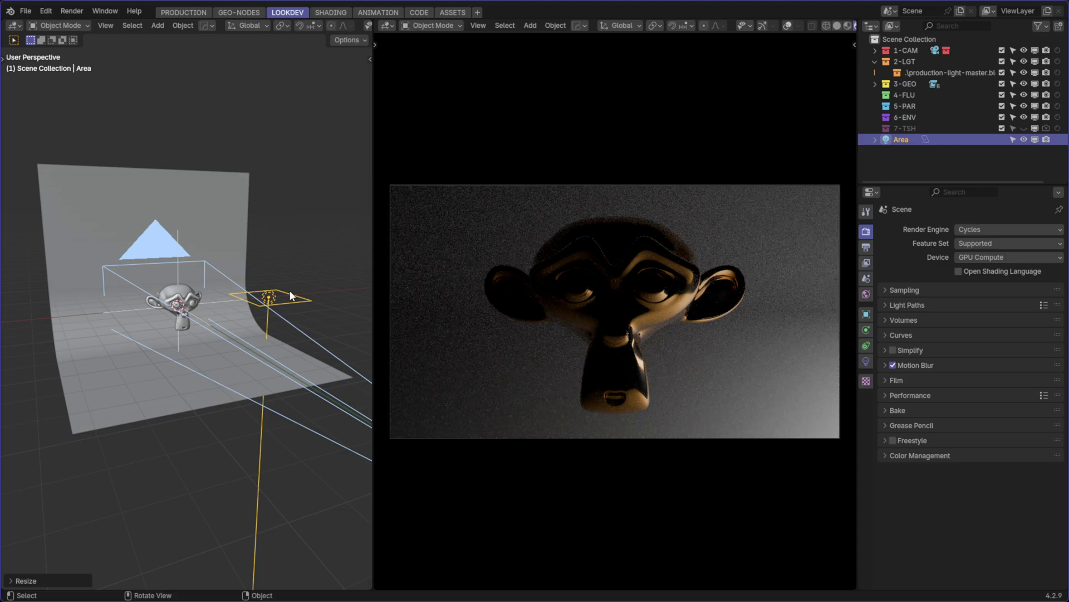
pyautogui.press('r')
pyautogui.press('x')
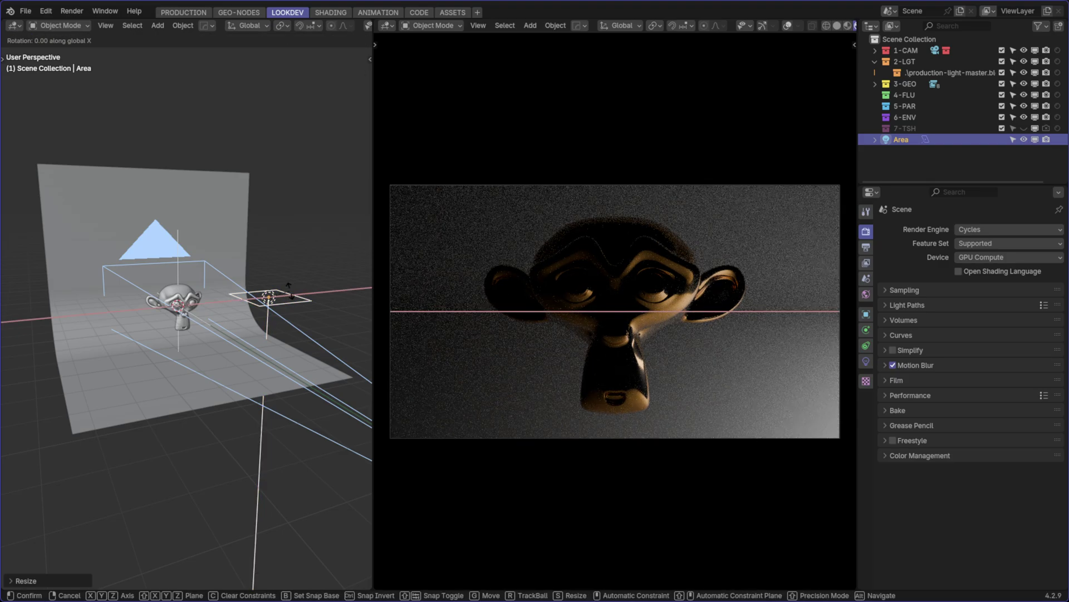
pyautogui.write('90')
pyautogui.press('Return')
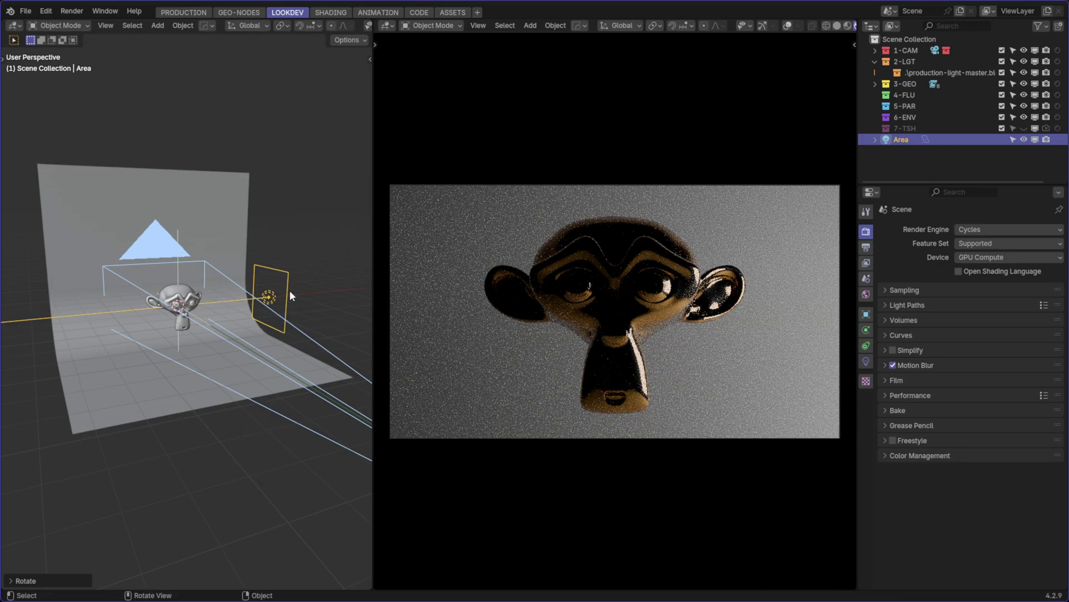
# Shift the area light slightly and enlarge it until it is clearly taller than the monkey head
pyautogui.press('g')
pyautogui.click(276, 329)
pyautogui.press('s')
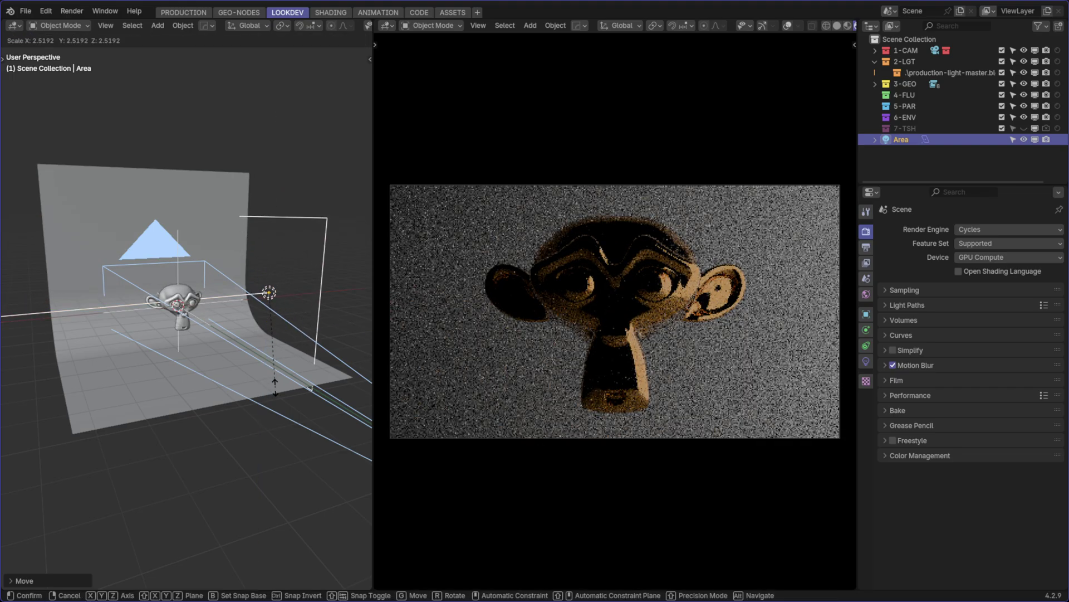
pyautogui.click(248, 356)
# Move the area light along the Y axis toward the camera in the top view and fine-tune its position from the left view
pyautogui.press('KP_7')
pyautogui.press('g')
pyautogui.press('y')
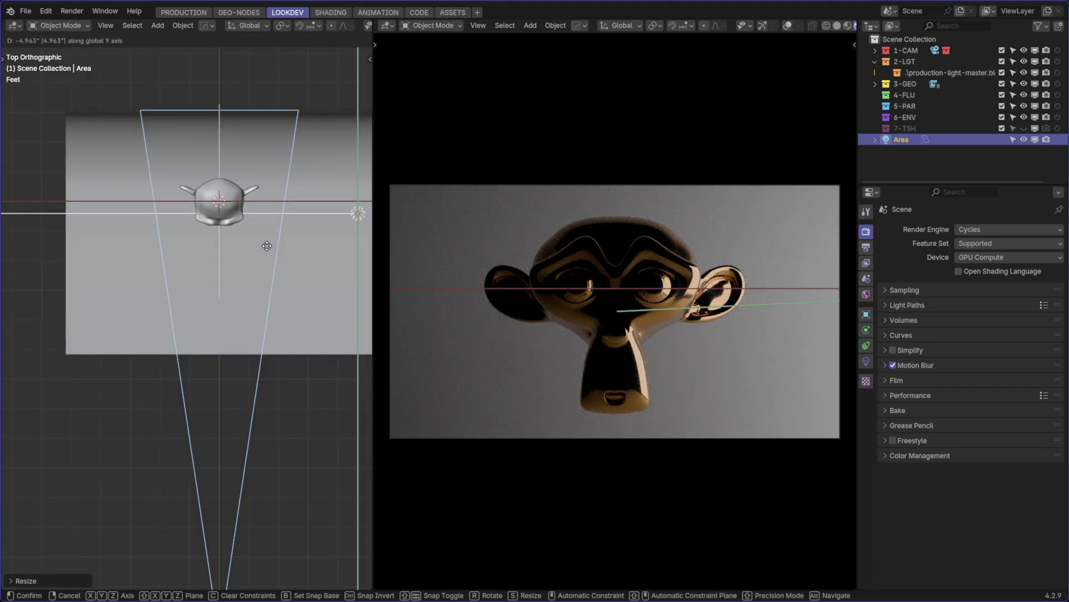
pyautogui.click(267, 248)
pyautogui.moveTo(268, 257); pyautogui.dragTo(262, 241, button='middle')
pyautogui.press('ctrl+KP_3')
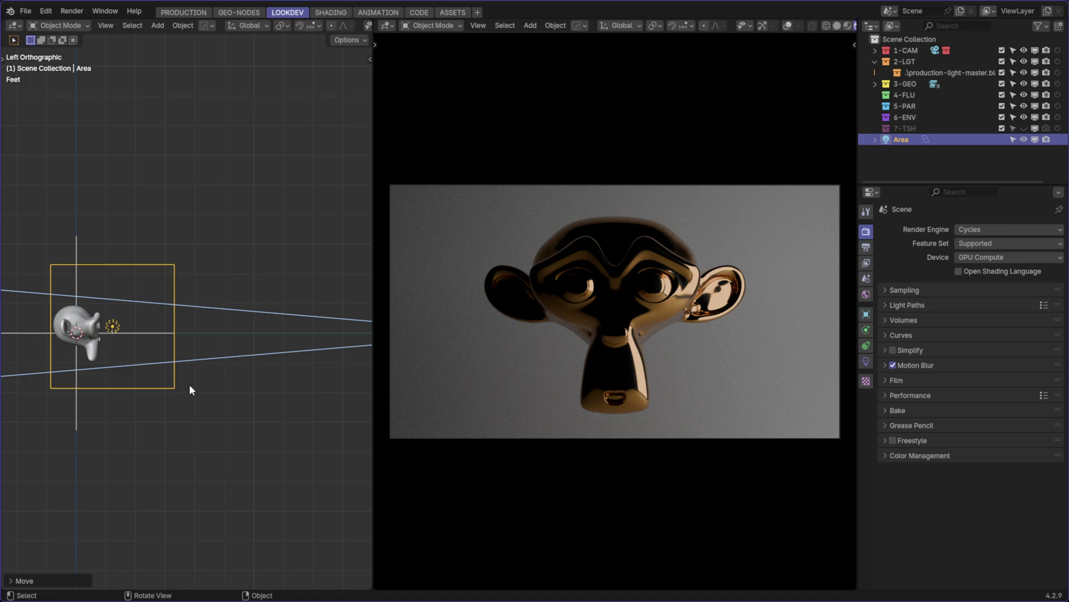
pyautogui.press('g')
pyautogui.click(192, 357)
# Add a plane and move it along the X axis to the side of the monkey head opposite the area light
pyautogui.scroll(-2, 192, 356)
pyautogui.moveTo(282, 317); pyautogui.dragTo(190, 242, button='middle')
pyautogui.click(191, 245)
pyautogui.press('KP_7')
pyautogui.moveTo(185, 206); pyautogui.dragTo(173, 359, button='middle')
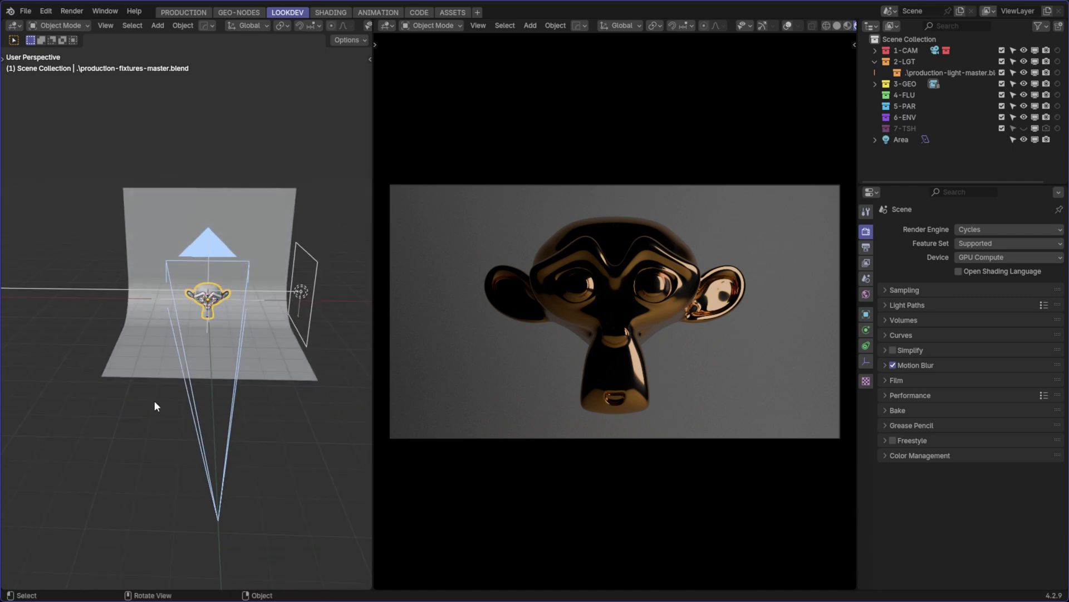
pyautogui.scroll(3, 160, 320)
pyautogui.moveTo(233, 305)
pyautogui.mouseDown(button='middle')
pyautogui.moveTo(198, 305)
pyautogui.moveTo(244, 315)
pyautogui.mouseUp(button='middle')
pyautogui.hotkey('shift', 'a')
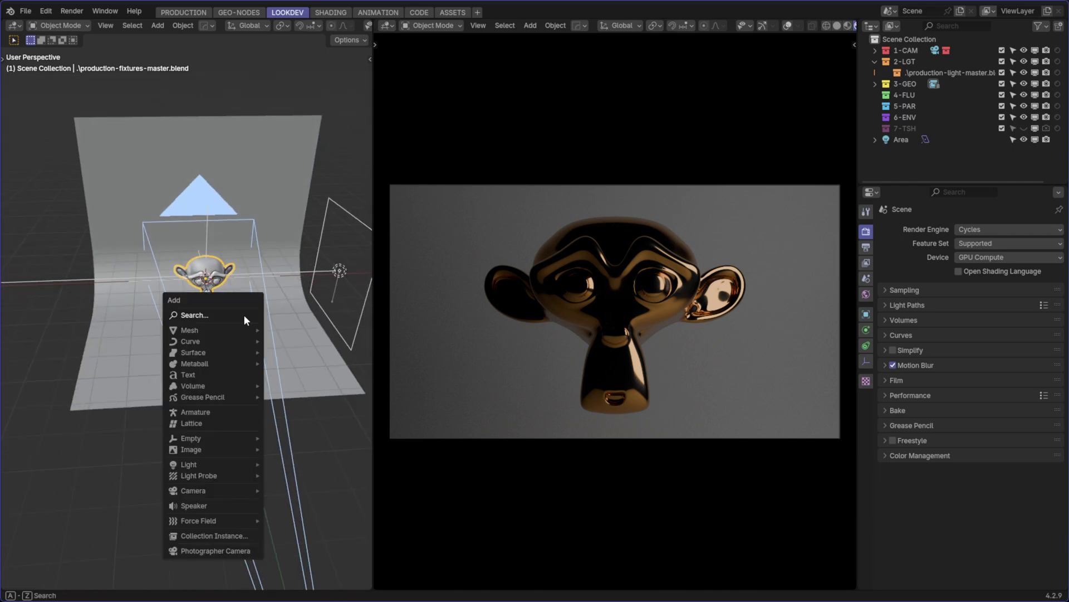
pyautogui.write('plane')
pyautogui.press('Return')
pyautogui.press('g')
pyautogui.press('x')
pyautogui.click(139, 293)
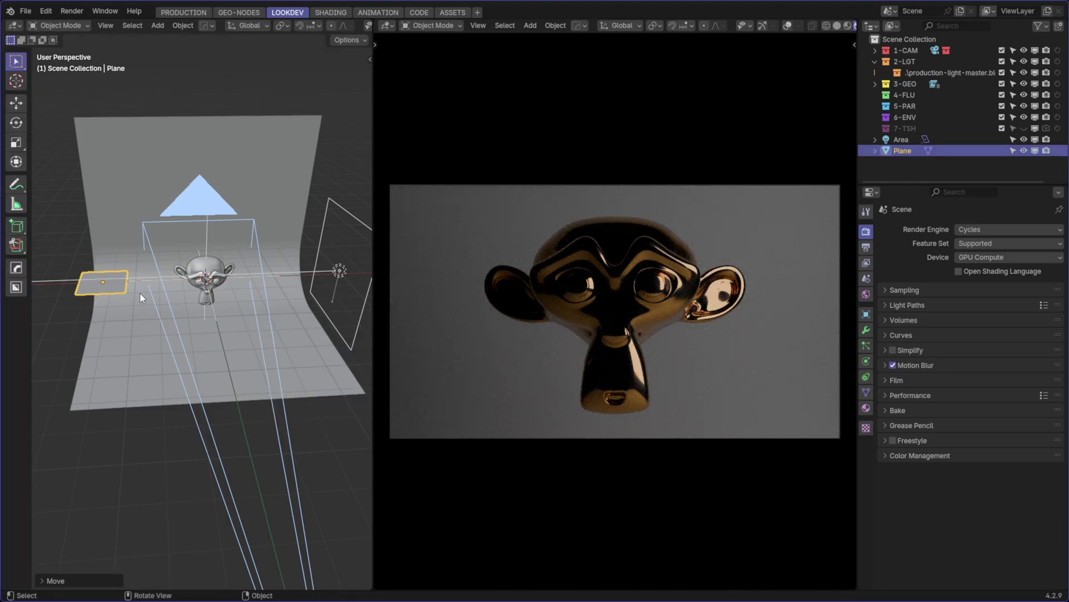
# Rotate the plane 90° about the Y axis and scale it up into a tall reflector wall beside the backdrop
pyautogui.press('r')
pyautogui.press('y')
pyautogui.press('9')
pyautogui.press('0')
pyautogui.press('Return')
pyautogui.press('s')
pyautogui.click(89, 372)
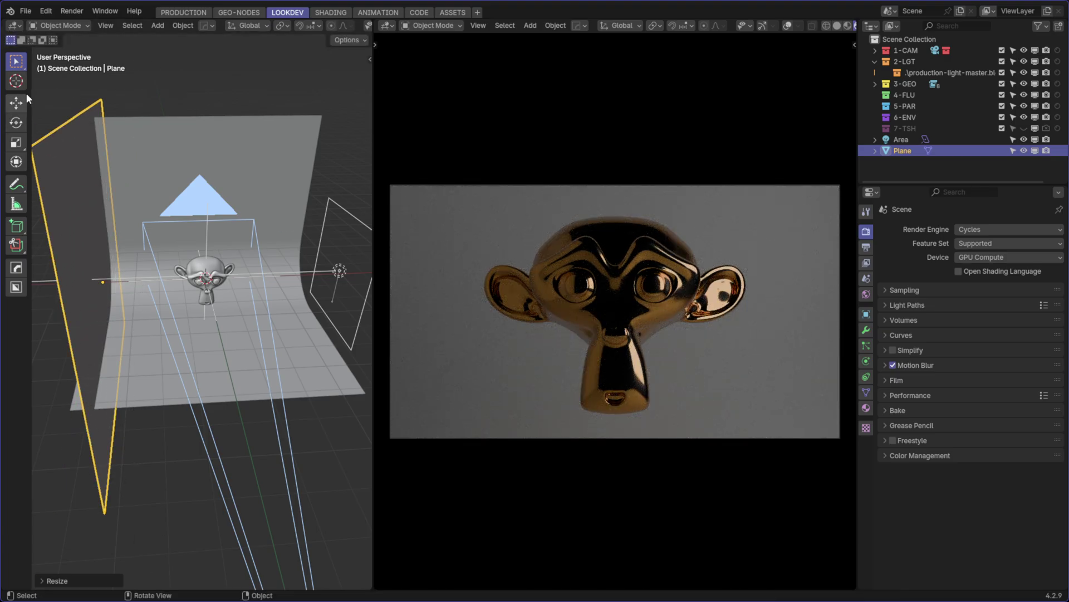
pyautogui.press('t')
# Select the area light and move it along the Y axis toward the camera in the top view
pyautogui.moveTo(136, 279); pyautogui.dragTo(300, 206, button='middle')
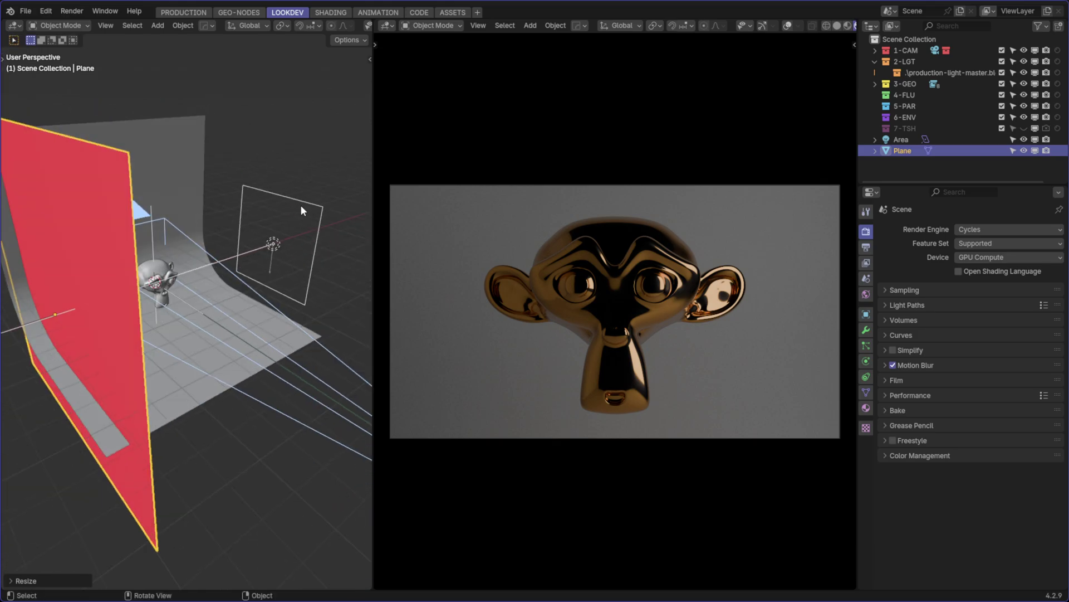
pyautogui.click(299, 206)
pyautogui.moveTo(309, 266); pyautogui.dragTo(872, 425, button='middle')
pyautogui.moveTo(307, 297); pyautogui.dragTo(283, 317, button='middle')
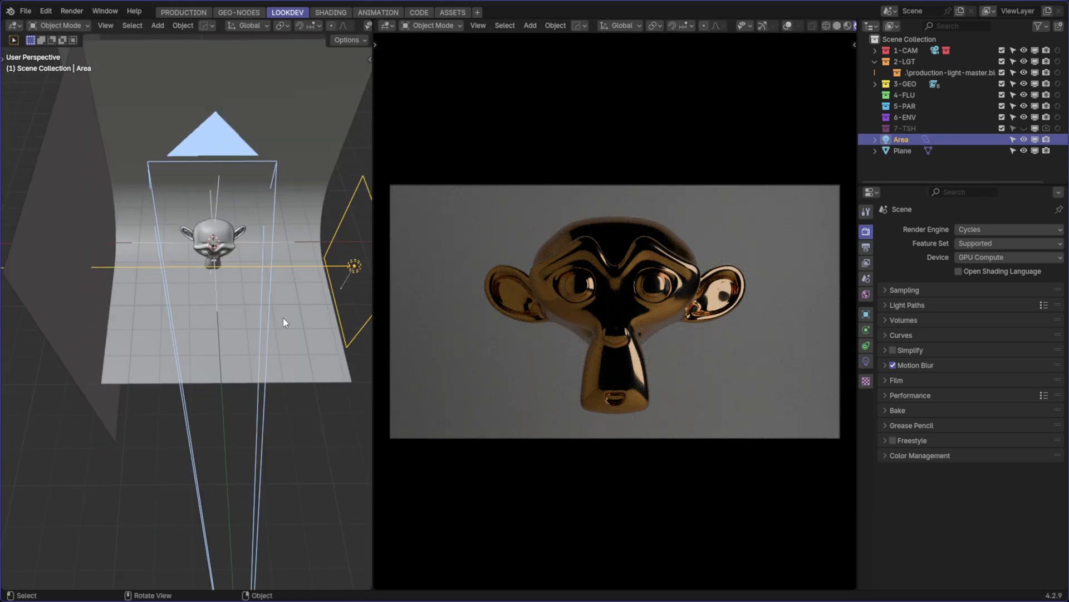
pyautogui.press('KP_7')
pyautogui.press('g')
pyautogui.press('y')
pyautogui.click(230, 308)
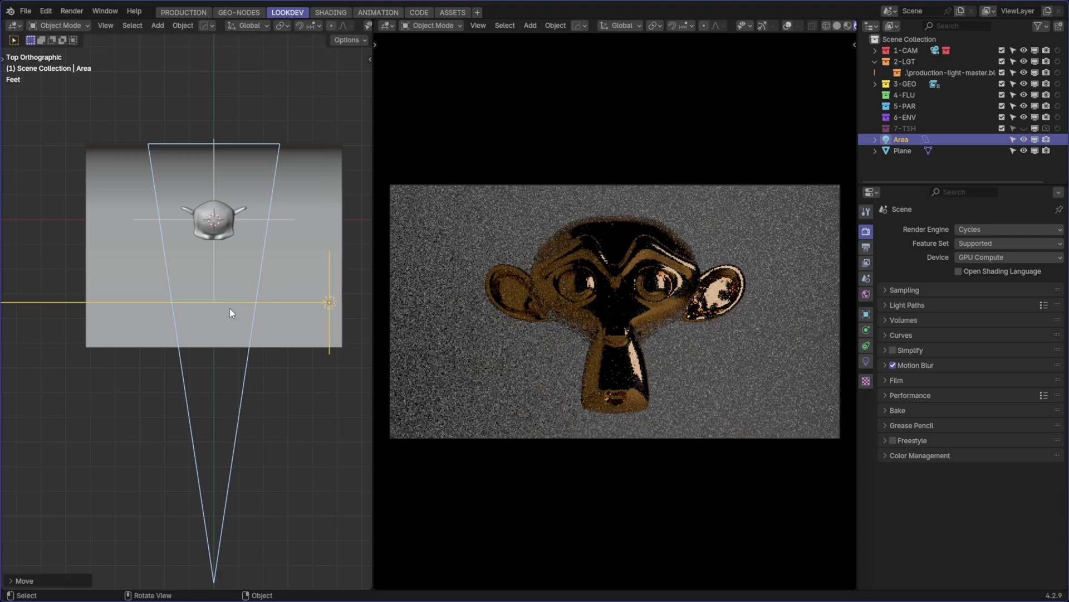
# Rotate the area light in the top view to aim it at the monkey head and adjust its position
pyautogui.press('r')
pyautogui.click(229, 296)
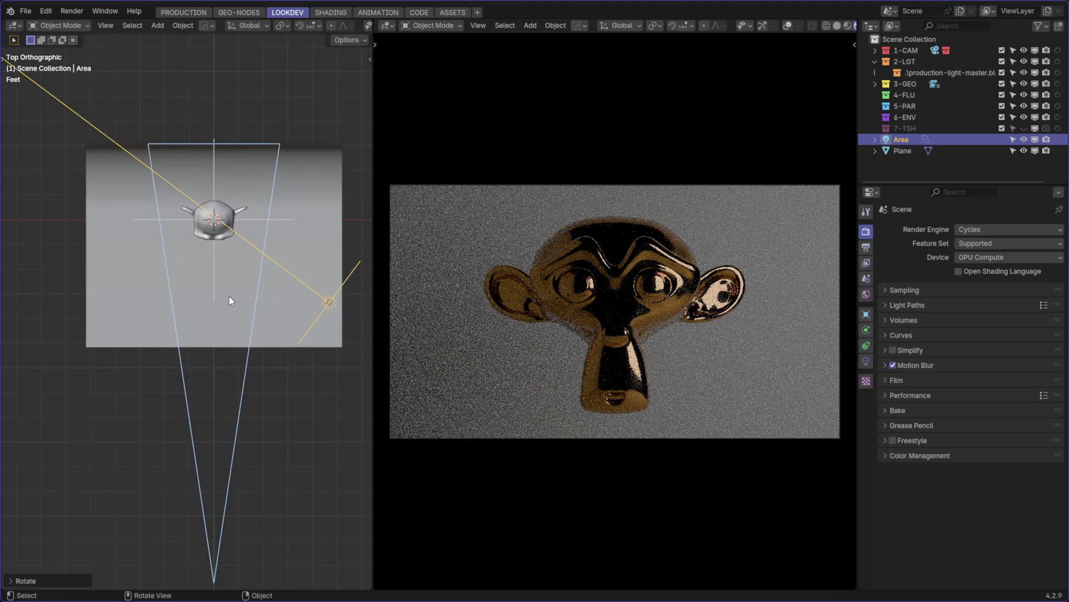
pyautogui.press('g')
pyautogui.click(236, 345)
pyautogui.moveTo(236, 345)
pyautogui.mouseDown(button='middle')
pyautogui.moveTo(222, 332)
pyautogui.moveTo(251, 337)
pyautogui.mouseUp(button='middle')
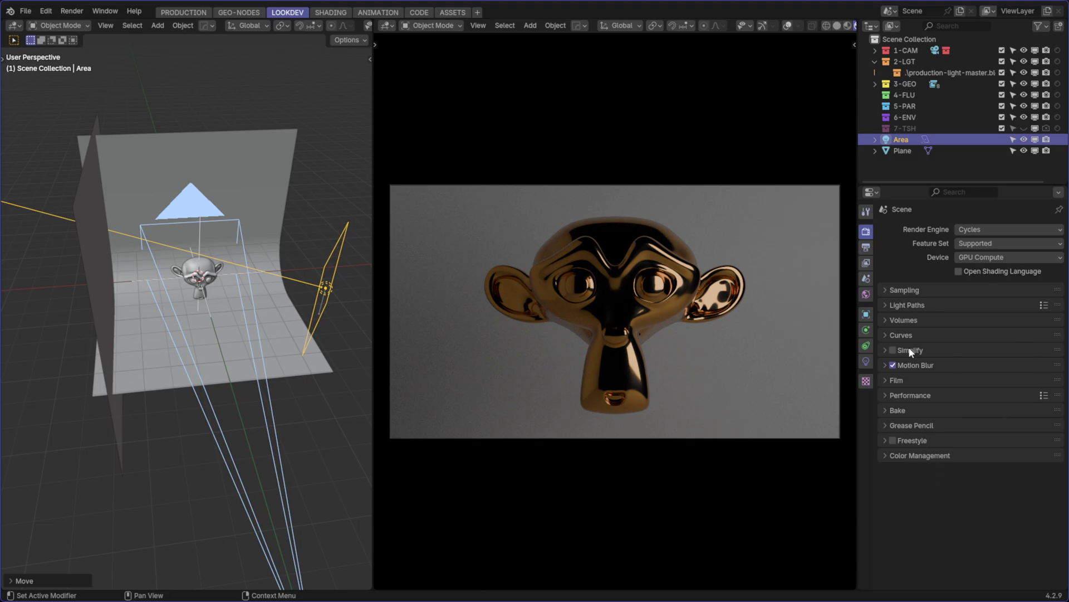
# Enlarge the angled area light slightly and raise its position beside the backdrop
pyautogui.press('s')
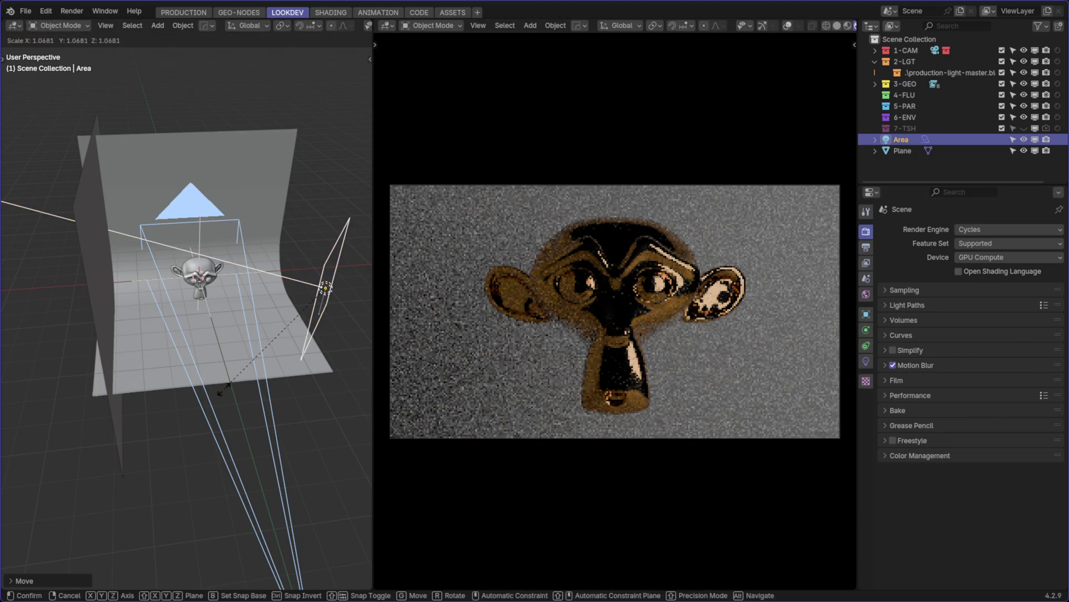
pyautogui.click(355, 347)
pyautogui.press('g')
pyautogui.click(289, 348)
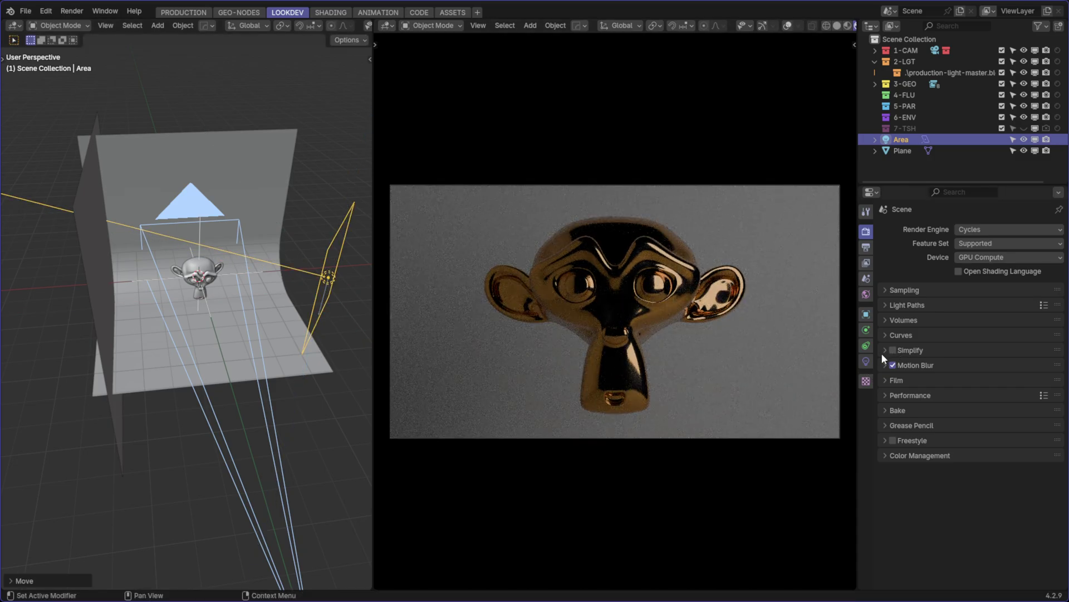
# Set the area light's power to 40 W using whole-stop exposure adjustments
pyautogui.click(866, 361)
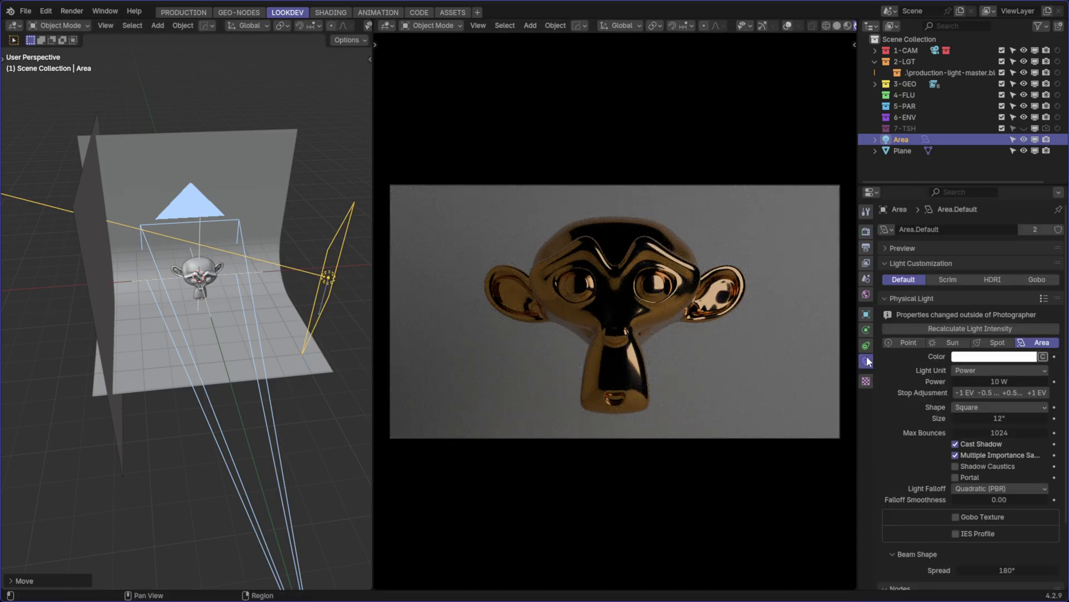
pyautogui.click(1039, 393)
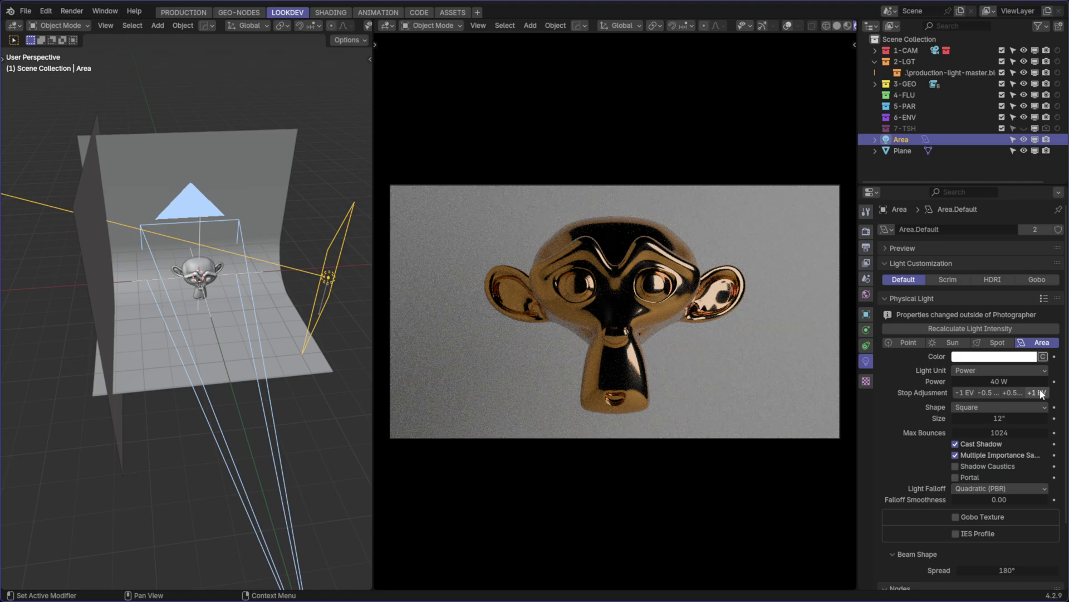
pyautogui.click(1039, 393)
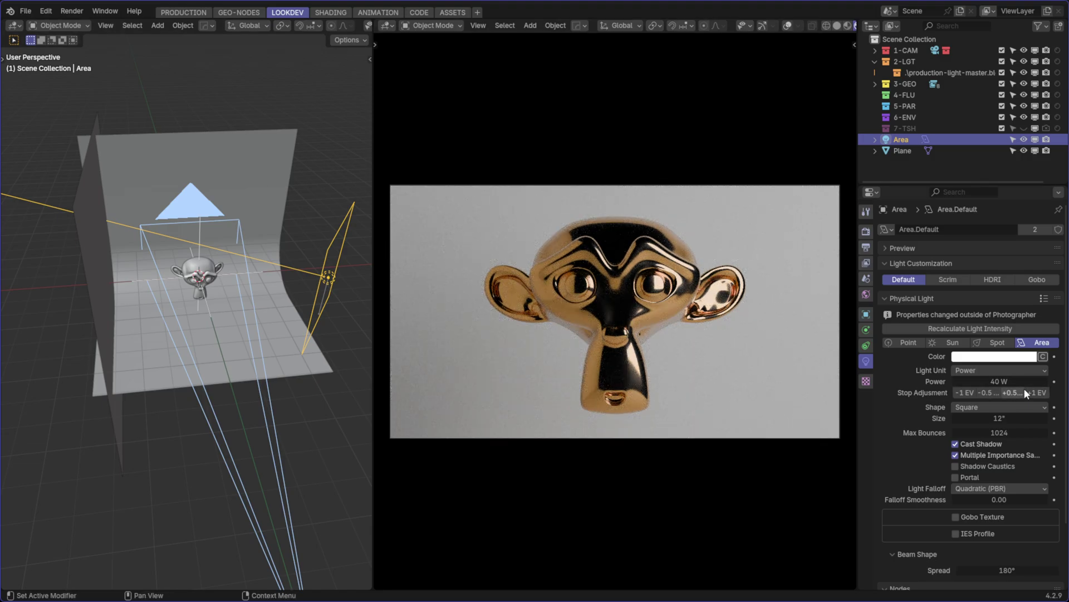
pyautogui.click(1037, 392)
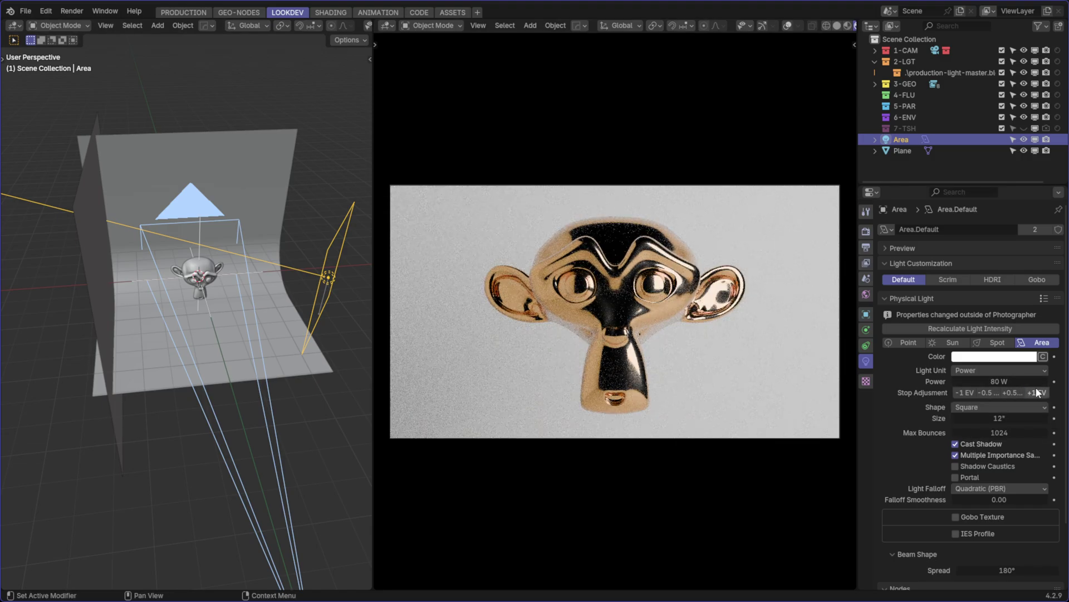
pyautogui.click(952, 392)
# Check the placement of the area light and reflector plane around the monkey head, and save production-light-master.blend
pyautogui.moveTo(182, 295)
pyautogui.mouseDown(button='middle')
pyautogui.moveTo(119, 286)
pyautogui.moveTo(149, 283)
pyautogui.moveTo(200, 306)
pyautogui.moveTo(259, 299)
pyautogui.moveTo(172, 322)
pyautogui.moveTo(176, 361)
pyautogui.moveTo(239, 299)
pyautogui.moveTo(219, 326)
pyautogui.moveTo(186, 316)
pyautogui.mouseUp(button='middle')
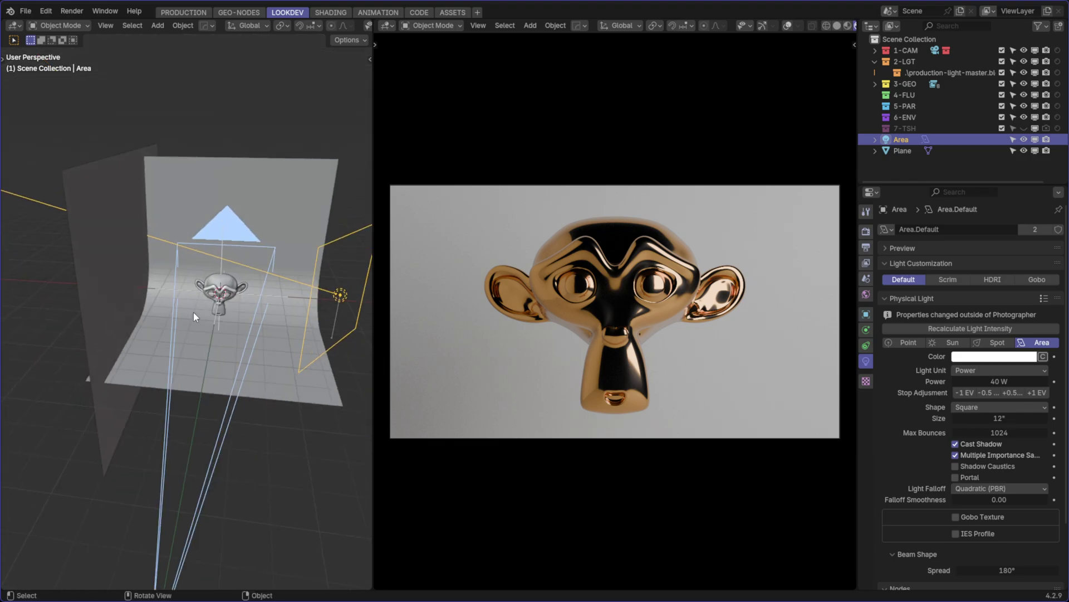
pyautogui.moveTo(155, 185); pyautogui.dragTo(181, 305, button='middle')
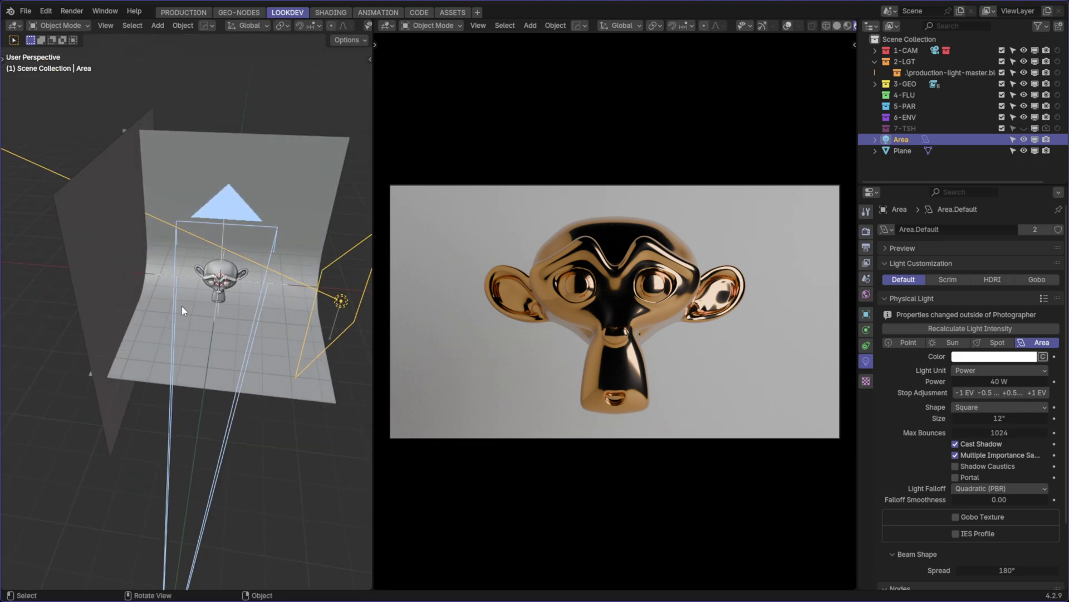
pyautogui.scroll(3, 182, 306)
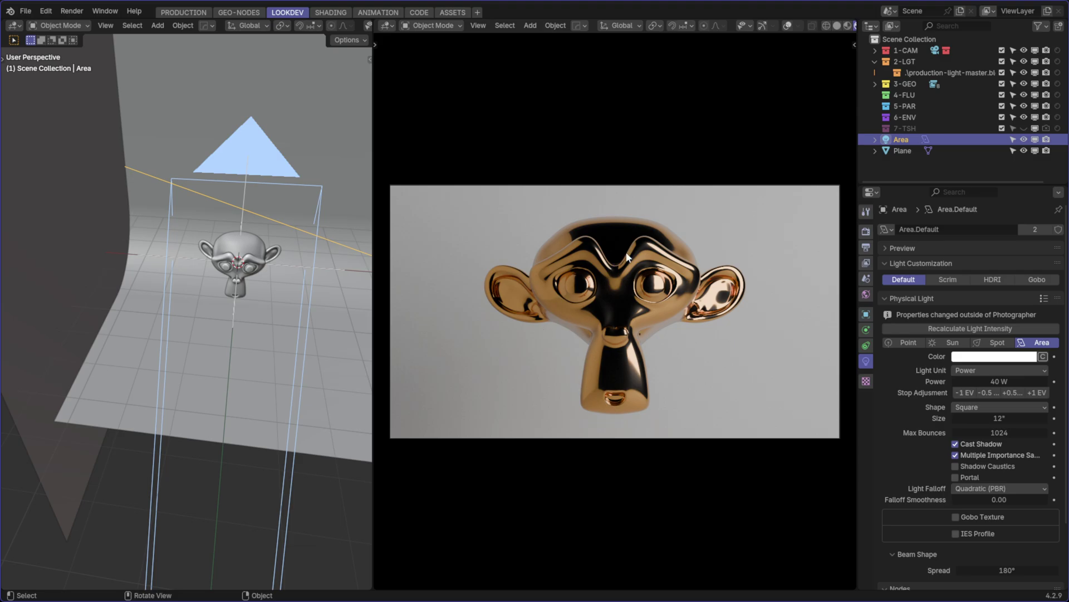
pyautogui.moveTo(364, 165); pyautogui.dragTo(218, 357, button='middle')
pyautogui.scroll(3, 216, 363)
pyautogui.scroll(-4, 216, 363)
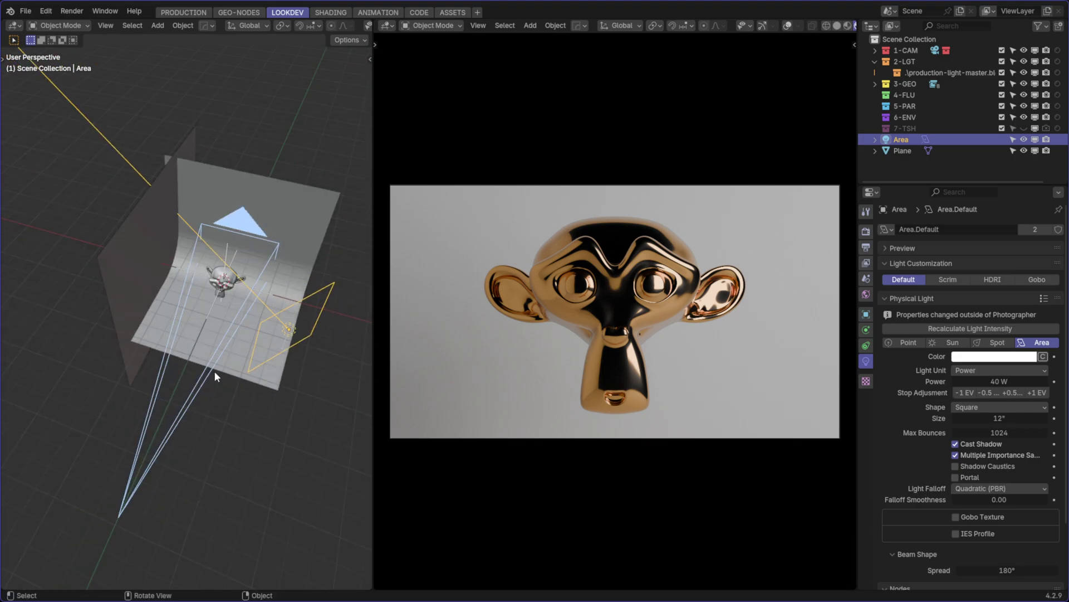
pyautogui.moveTo(188, 282); pyautogui.dragTo(214, 279, button='middle')
pyautogui.hotkey('ctrl', 's')
pyautogui.click(331, 262)
# Select the reflector plane and scale it up so it extends well beyond the backdrop's height
pyautogui.moveTo(186, 213); pyautogui.dragTo(182, 265, button='middle')
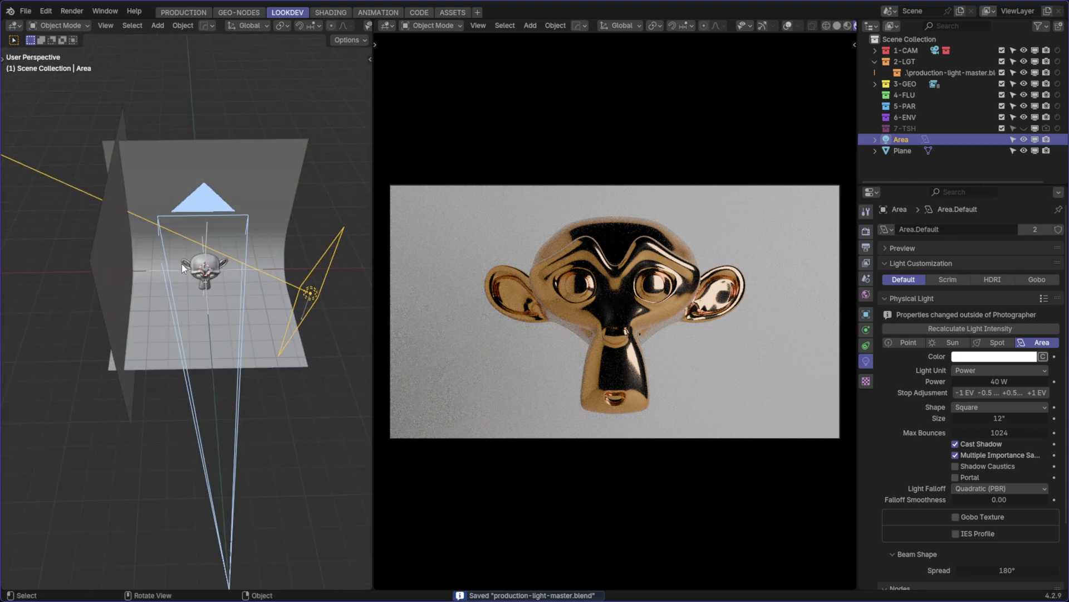
pyautogui.click(112, 265)
pyautogui.press('s')
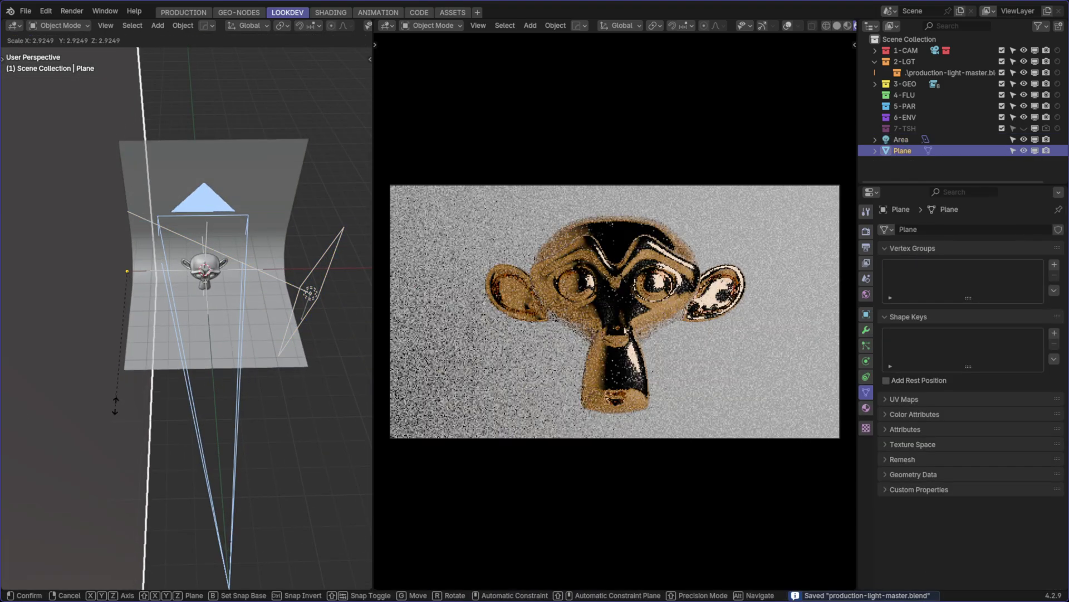
pyautogui.click(142, 351)
# Select the area light beside the backdrop and collapse its Physical Light and Nodes settings
pyautogui.moveTo(142, 351); pyautogui.dragTo(301, 261, button='middle')
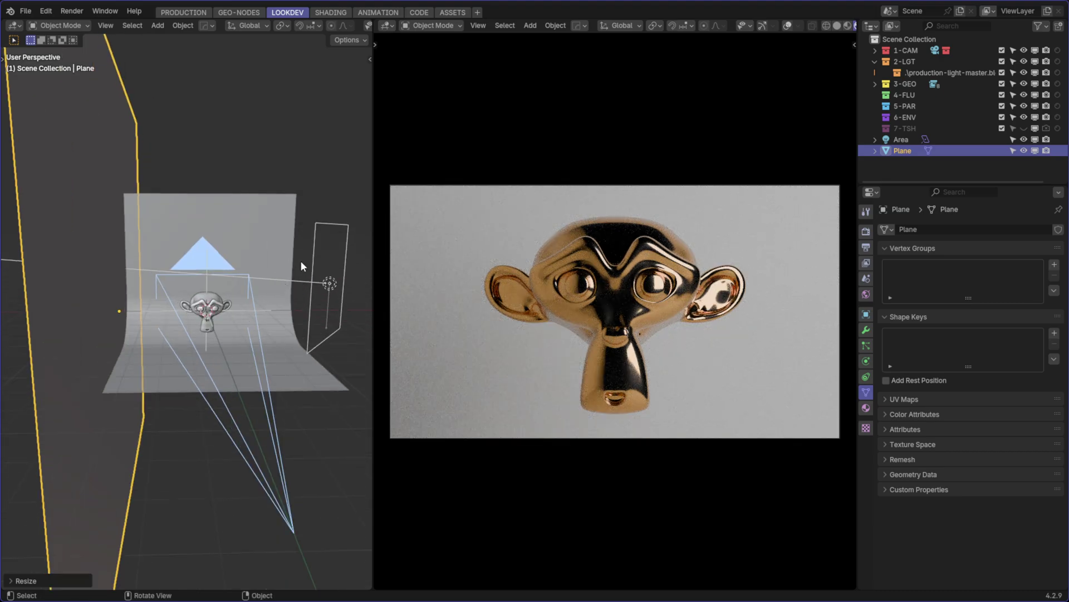
pyautogui.click(301, 261)
pyautogui.scroll(-3, 921, 383)
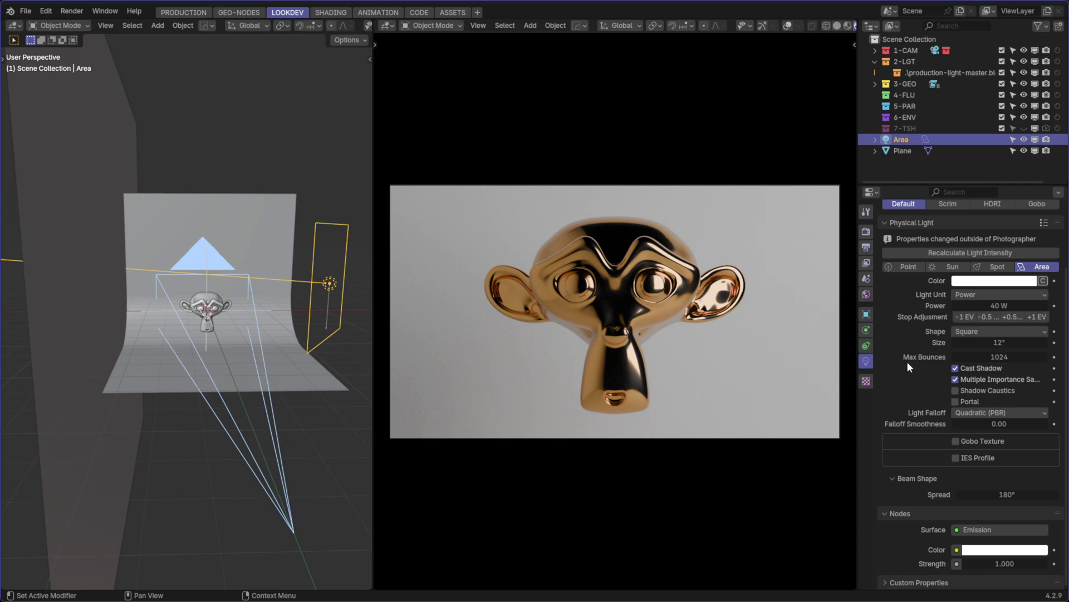
pyautogui.scroll(3, 894, 240)
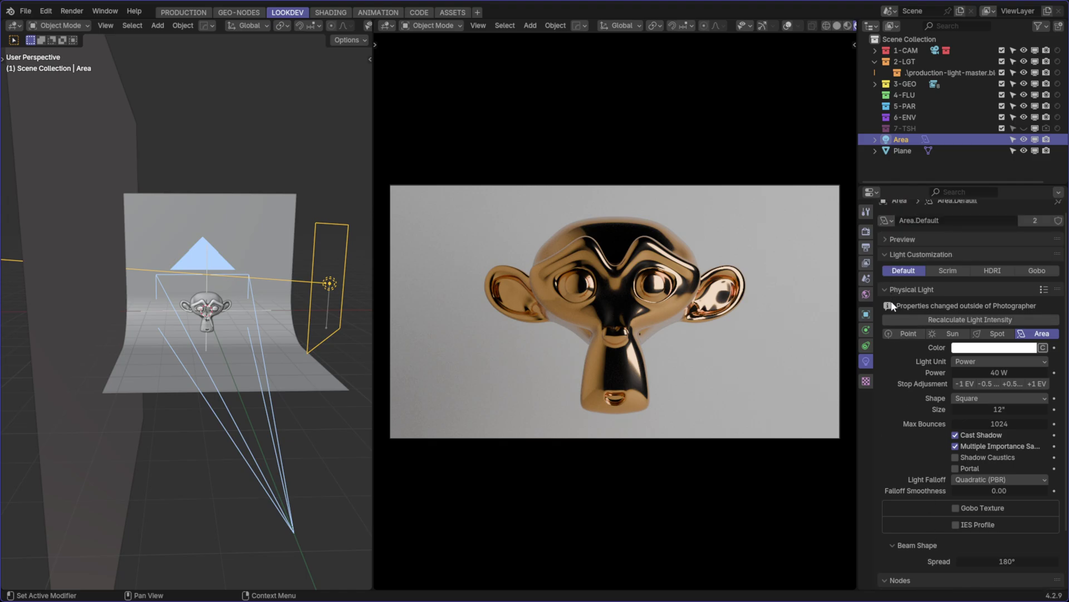
pyautogui.click(897, 291)
pyautogui.click(907, 313)
pyautogui.click(913, 297)
pyautogui.click(912, 296)
# Switch the area light's customization to Scrim and set its feathering to 100%
pyautogui.click(916, 264)
pyautogui.click(915, 265)
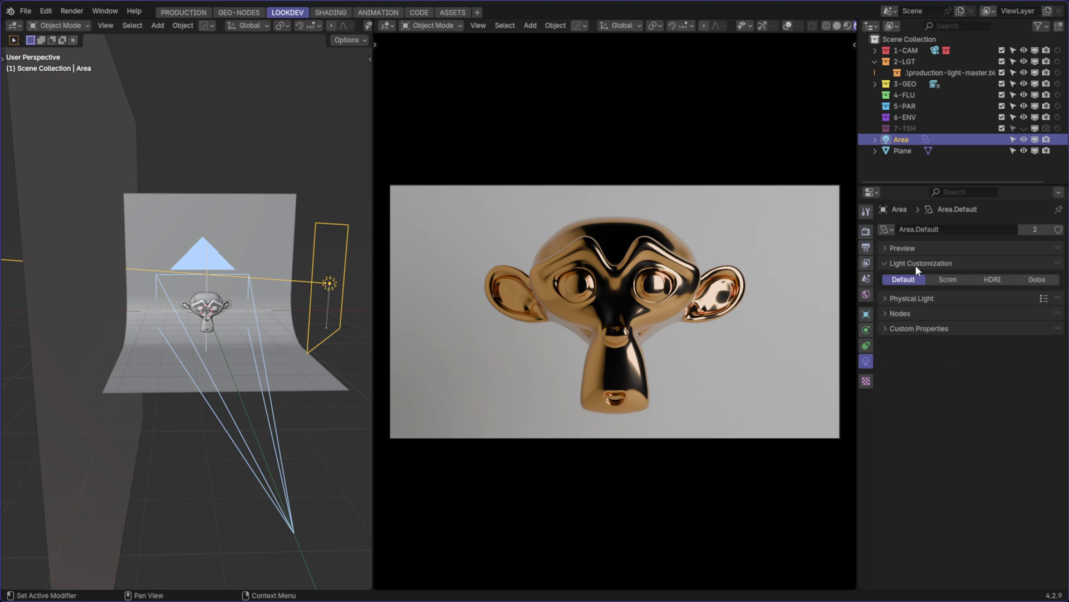
pyautogui.click(948, 279)
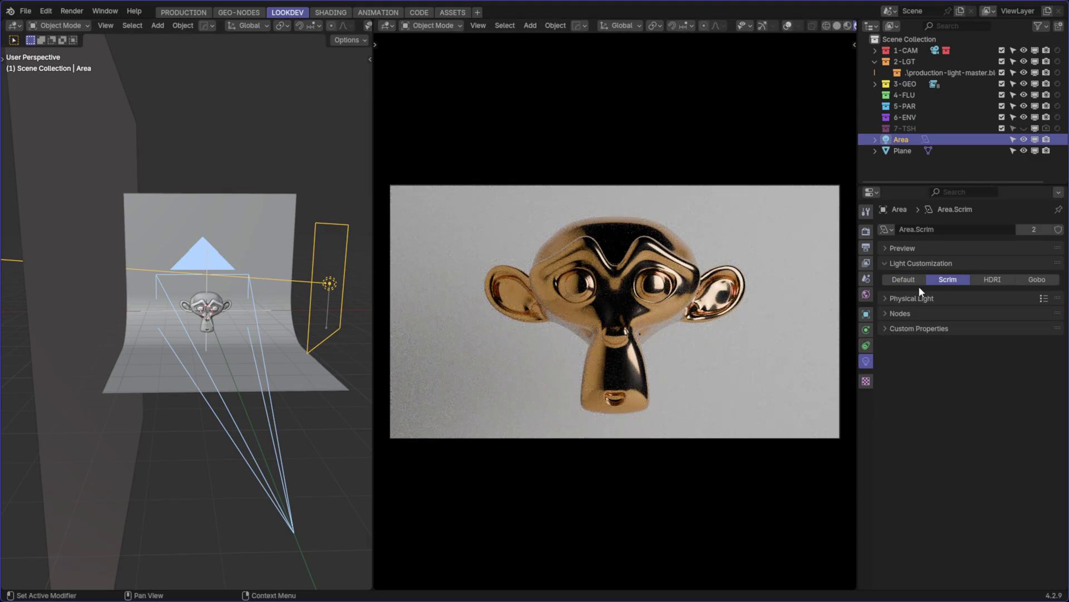
pyautogui.click(918, 313)
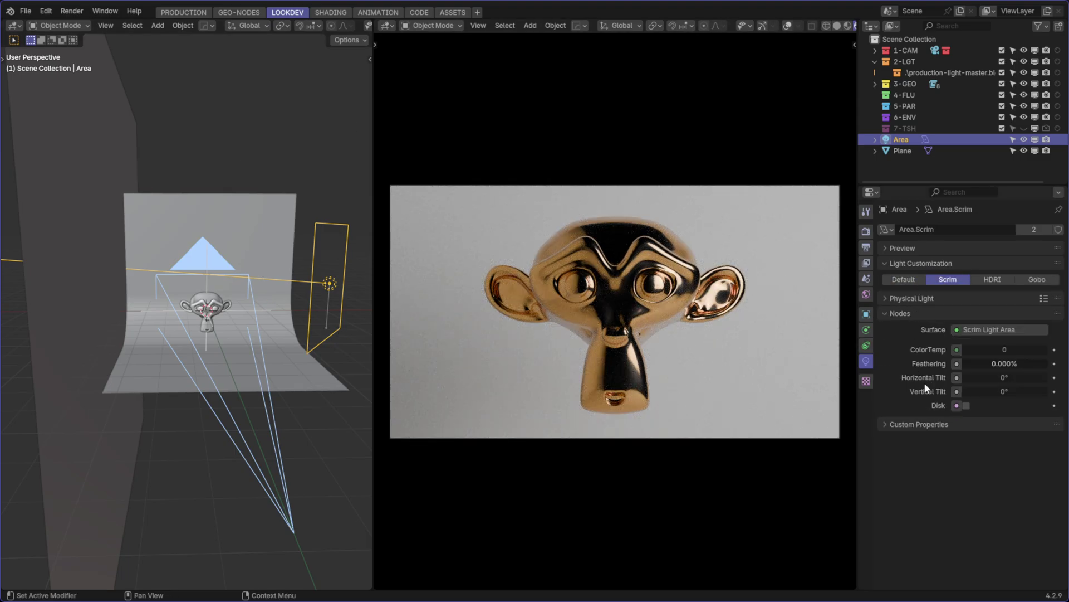
pyautogui.moveTo(1000, 360); pyautogui.dragTo(1049, 360)
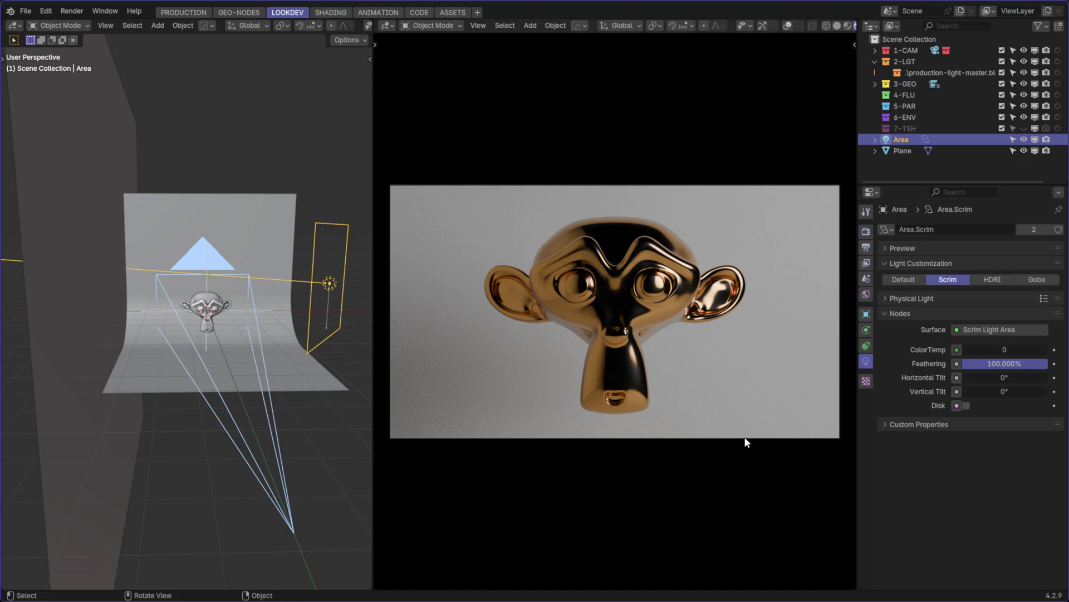
# Reposition the area light beside the backdrop and scale it up uniformly
pyautogui.moveTo(216, 276); pyautogui.dragTo(299, 308, button='middle')
pyautogui.press('r')
pyautogui.press('z')
pyautogui.press('Escape')
pyautogui.moveTo(267, 390); pyautogui.dragTo(225, 421, button='middle')
pyautogui.press('s')
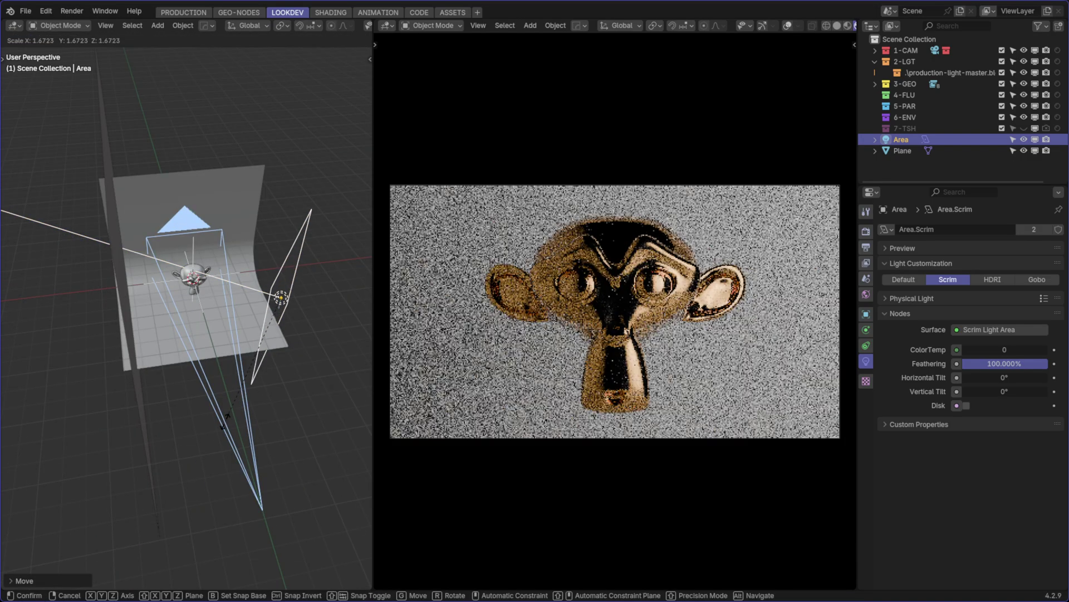
pyautogui.click(212, 452)
# Raise the enlarged area light about 25.6 inches along the global Z axis, and lower it again toward the monkey head's height
pyautogui.press('r')
pyautogui.press('z')
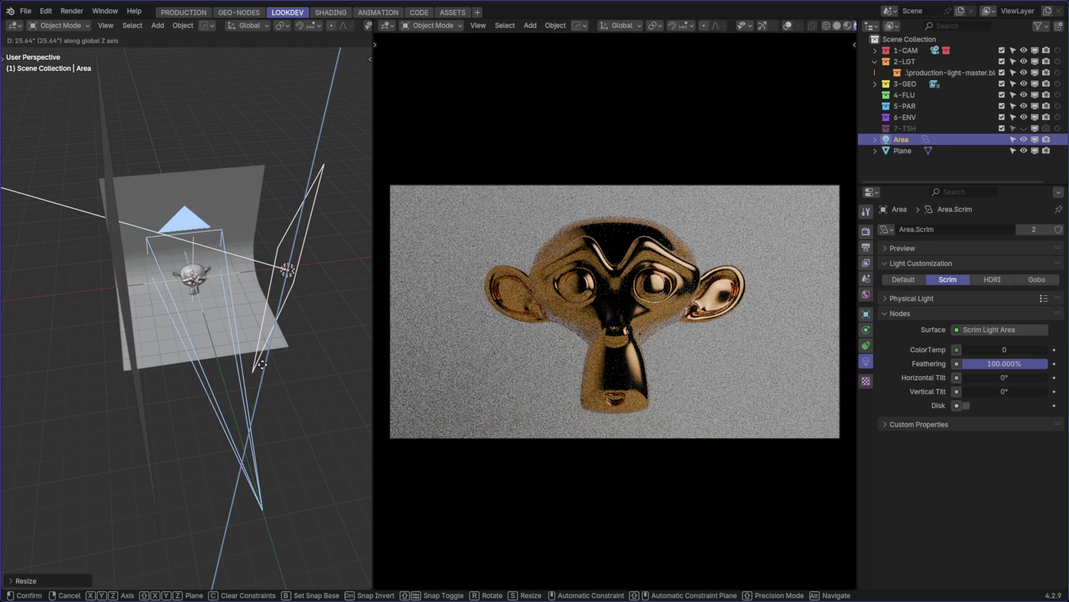
pyautogui.click(262, 364)
pyautogui.moveTo(262, 365); pyautogui.dragTo(192, 336, button='middle')
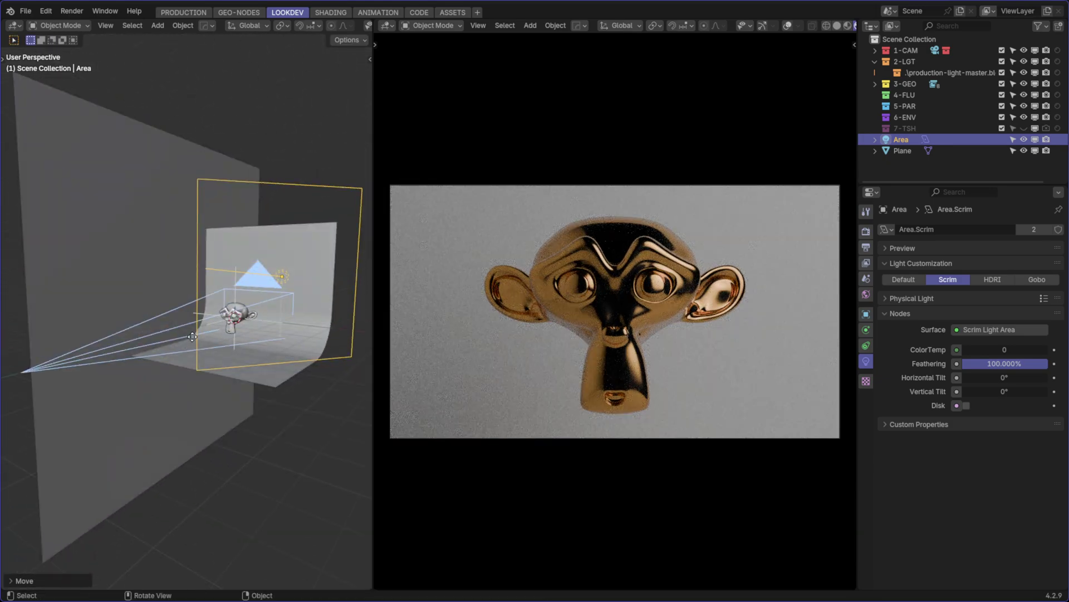
pyautogui.press('g')
pyautogui.press('z')
pyautogui.click(189, 396)
pyautogui.moveTo(189, 395); pyautogui.dragTo(223, 379, button='middle')
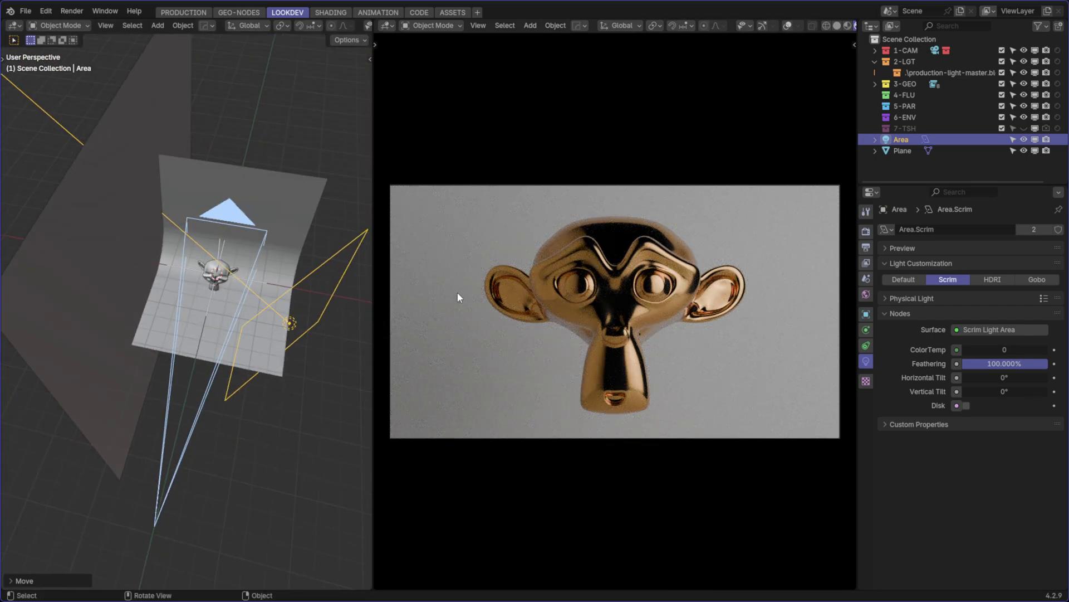
# Set the area light's power to 80 W with a one-stop exposure increase and save production-light-master.blend
pyautogui.click(888, 262)
pyautogui.click(903, 279)
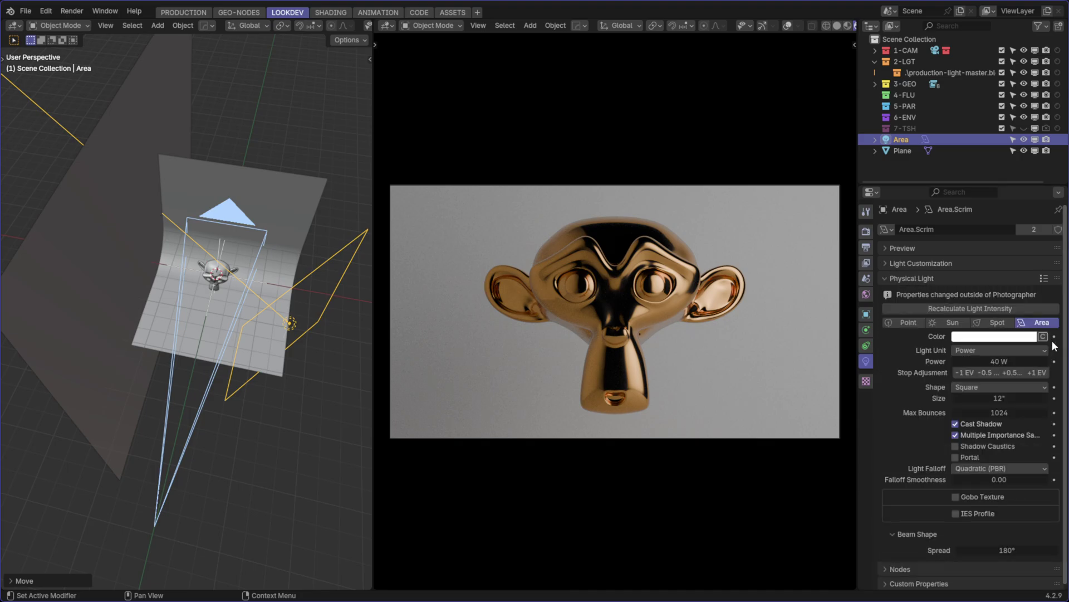
pyautogui.click(1037, 372)
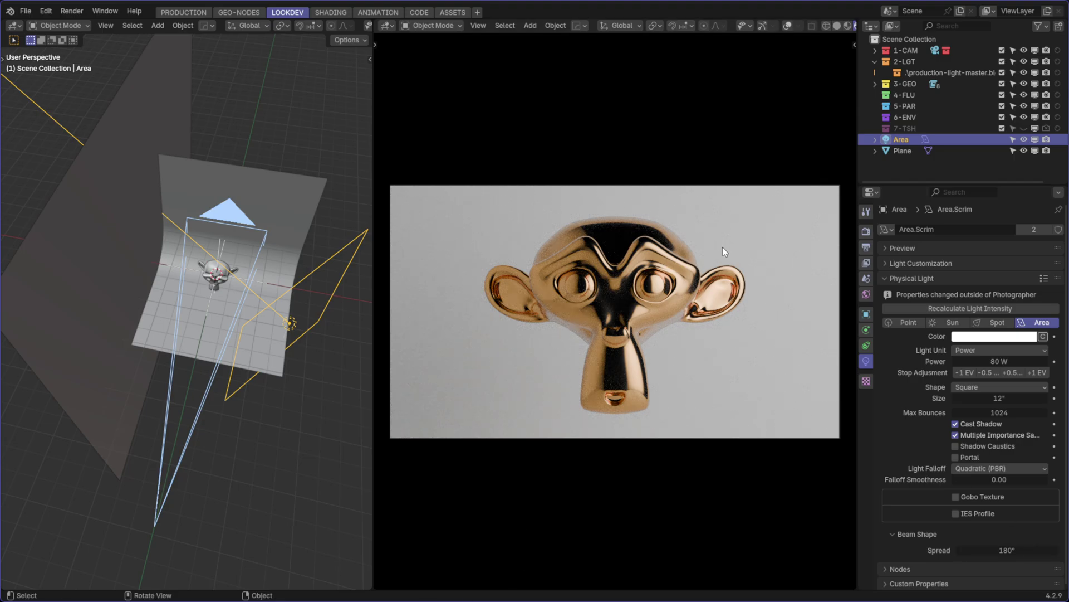
pyautogui.hotkey('ctrl', 's')
pyautogui.click(566, 274)
pyautogui.moveTo(124, 137); pyautogui.dragTo(216, 284, button='middle')
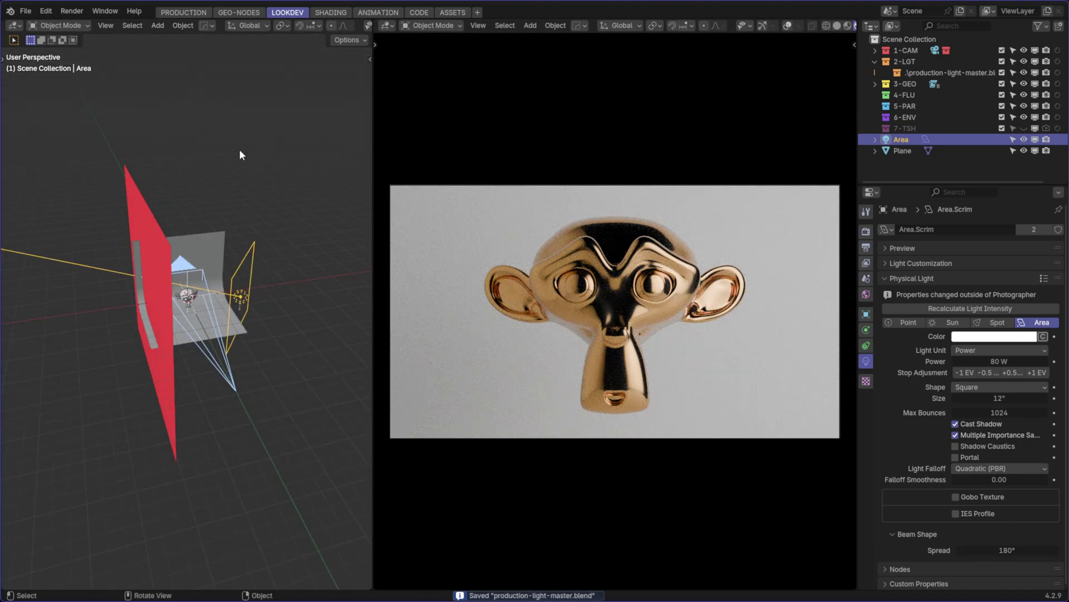
pyautogui.moveTo(240, 155); pyautogui.dragTo(241, 193, button='middle')
# Open production-render-master.blend from the monkeyHeadOne project's 4_render folder
pyautogui.hotkey('ctrl', 's')
pyautogui.click(164, 190)
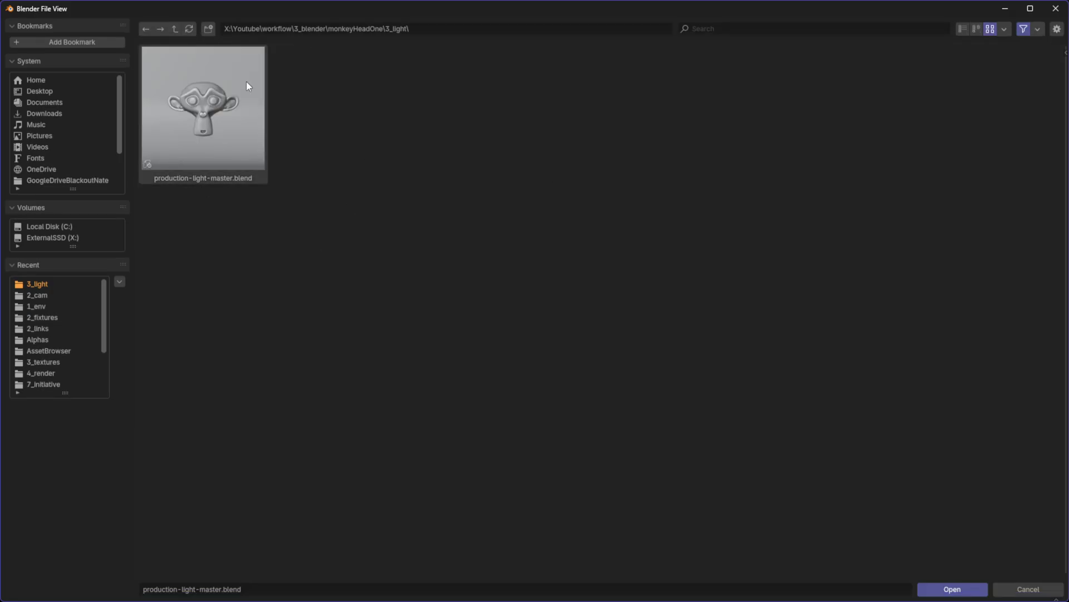
pyautogui.click(176, 30)
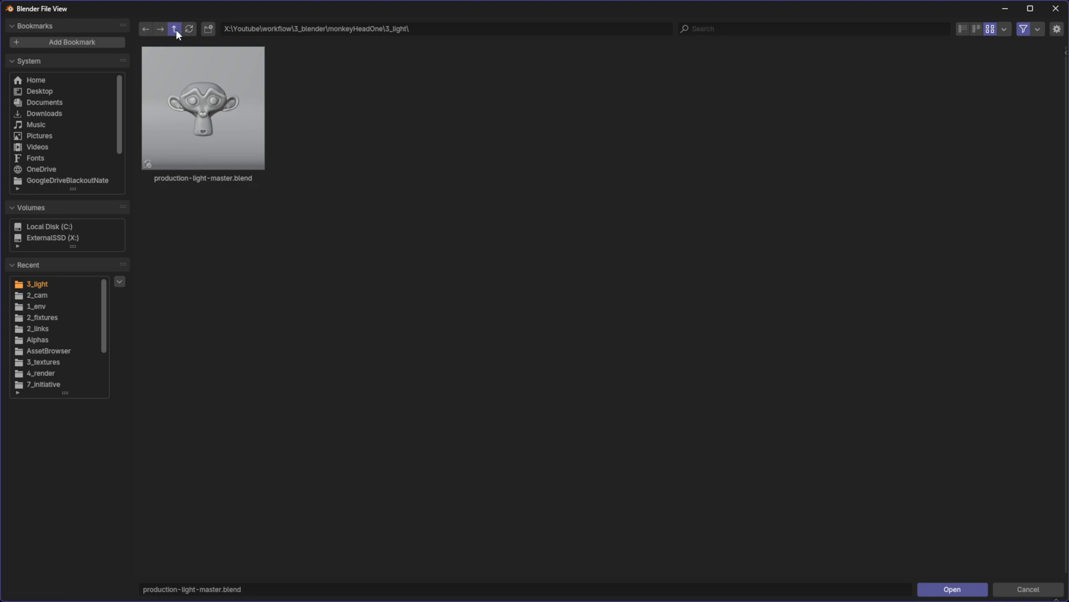
pyautogui.click(199, 102)
pyautogui.click(332, 123)
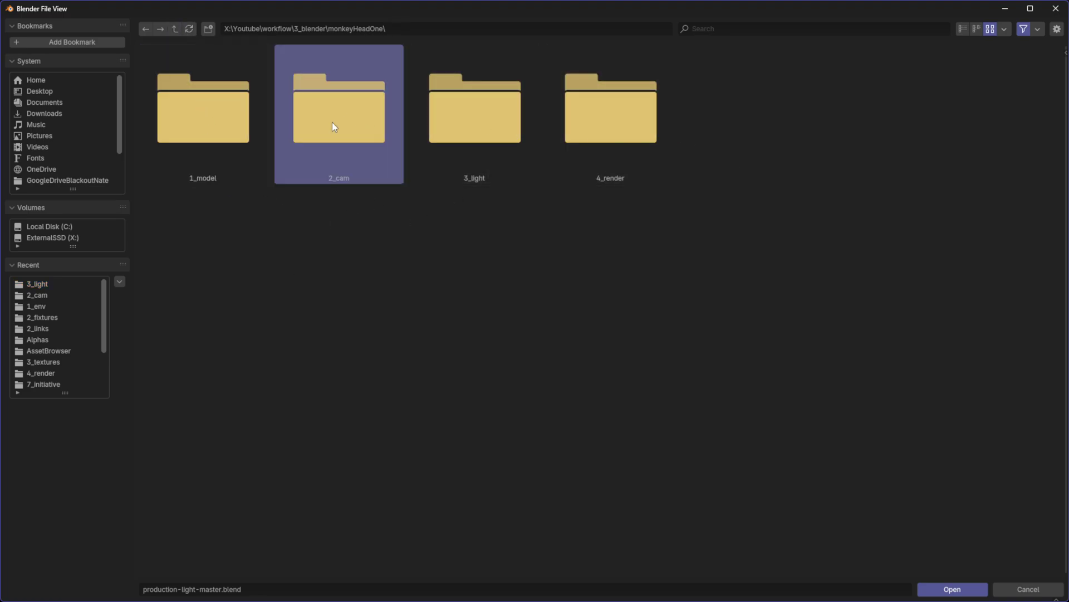
pyautogui.click(470, 125)
pyautogui.click(633, 282)
pyautogui.click(576, 114)
pyautogui.click(537, 275)
pyautogui.click(643, 89)
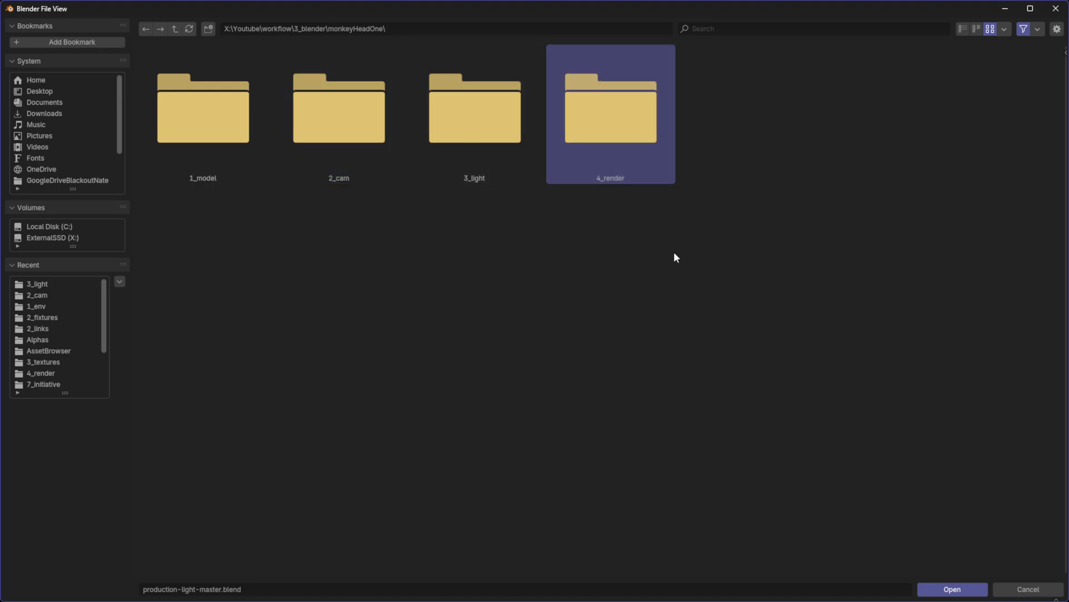
pyautogui.doubleClick(643, 113)
pyautogui.doubleClick(247, 114)
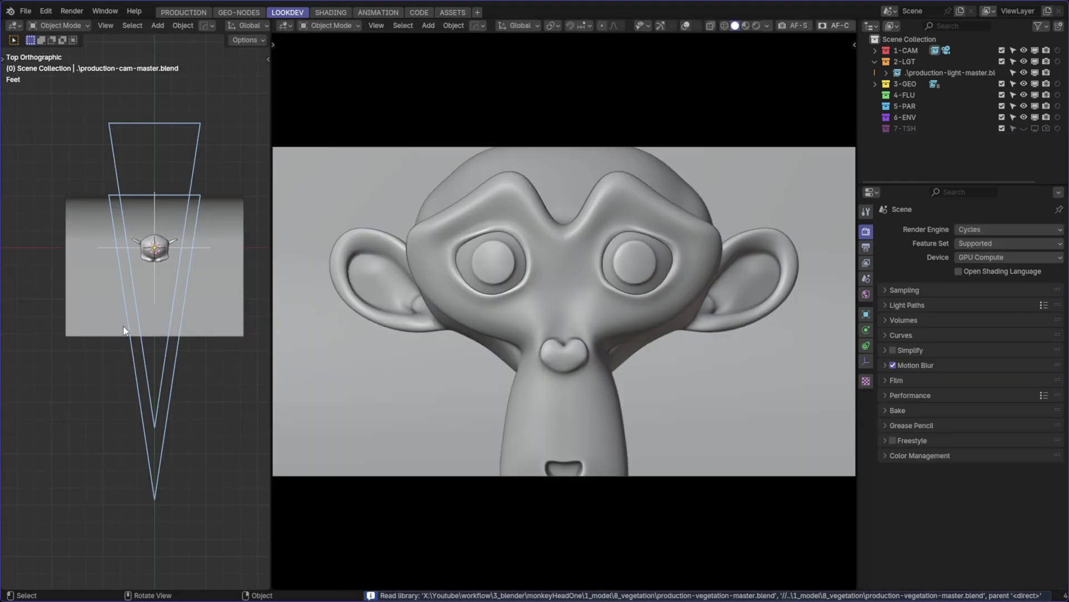
# Delete the local Camera object from the 1-CAM collection, keeping the linked camera file
pyautogui.click(875, 51)
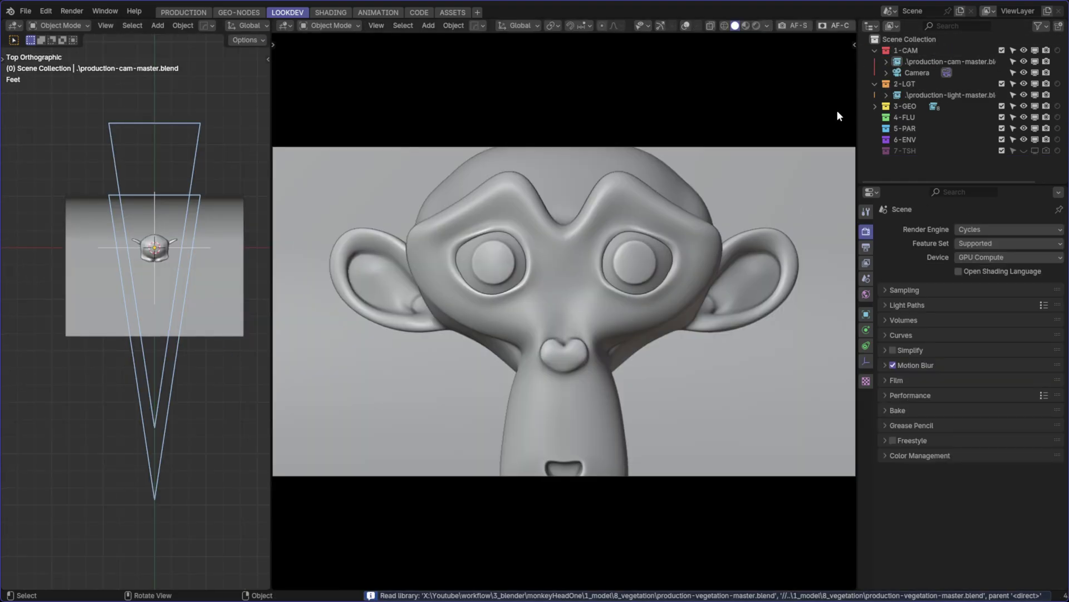
pyautogui.click(917, 72)
pyautogui.press('x')
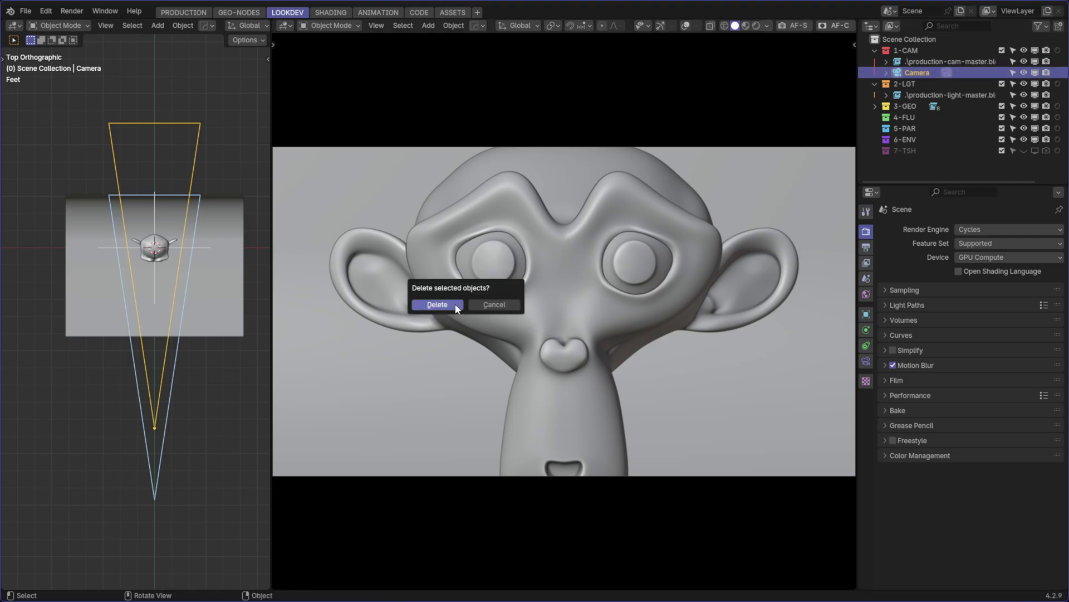
pyautogui.click(455, 308)
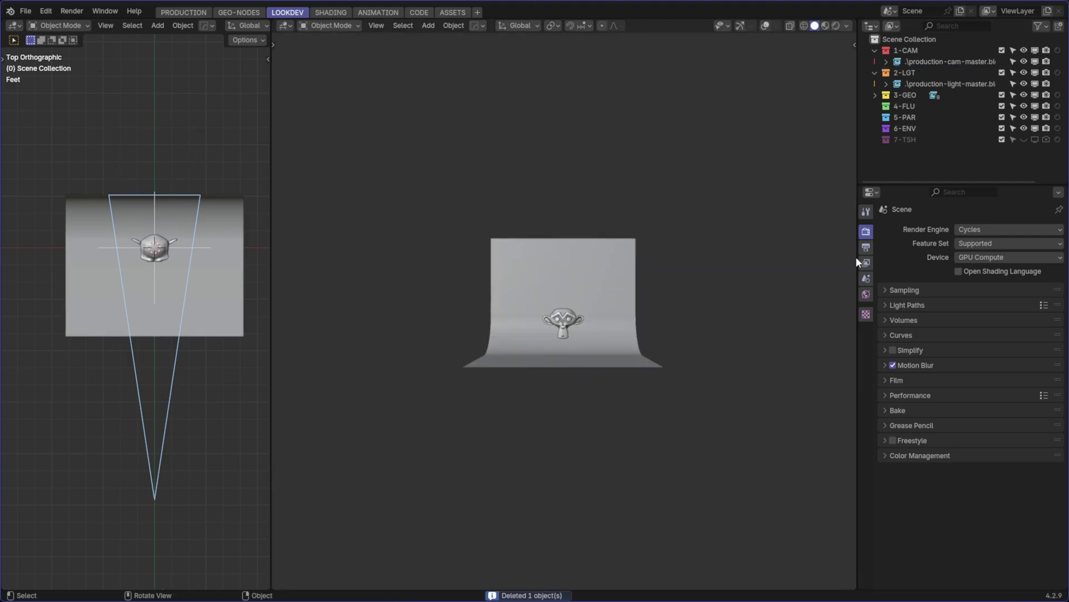
# Make a library override of the linked production-cam-master.blend in 1-CAM, covering the selected item and its content
pyautogui.click(943, 62)
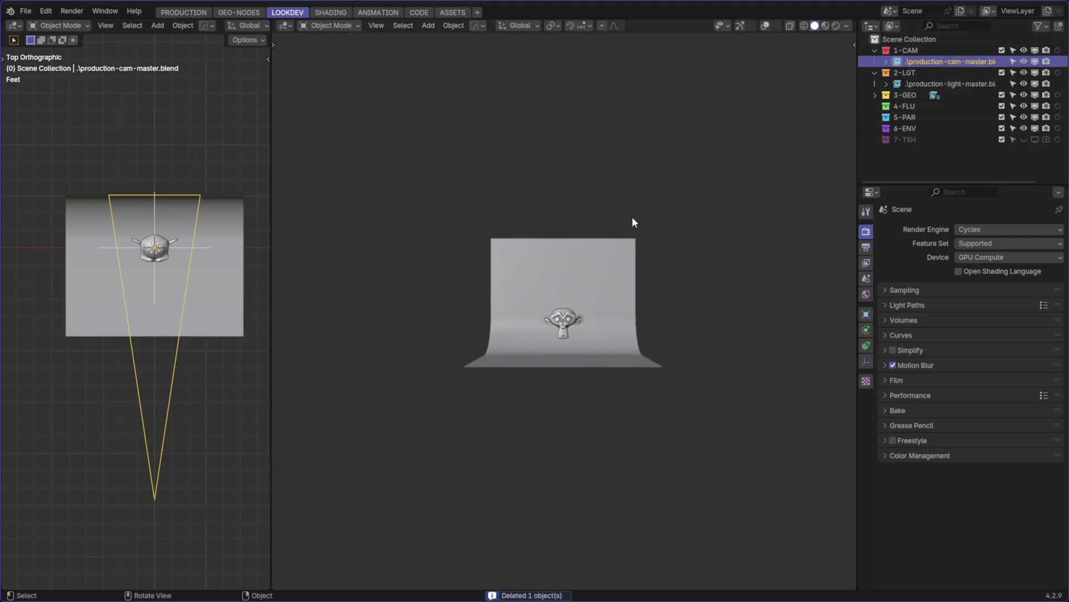
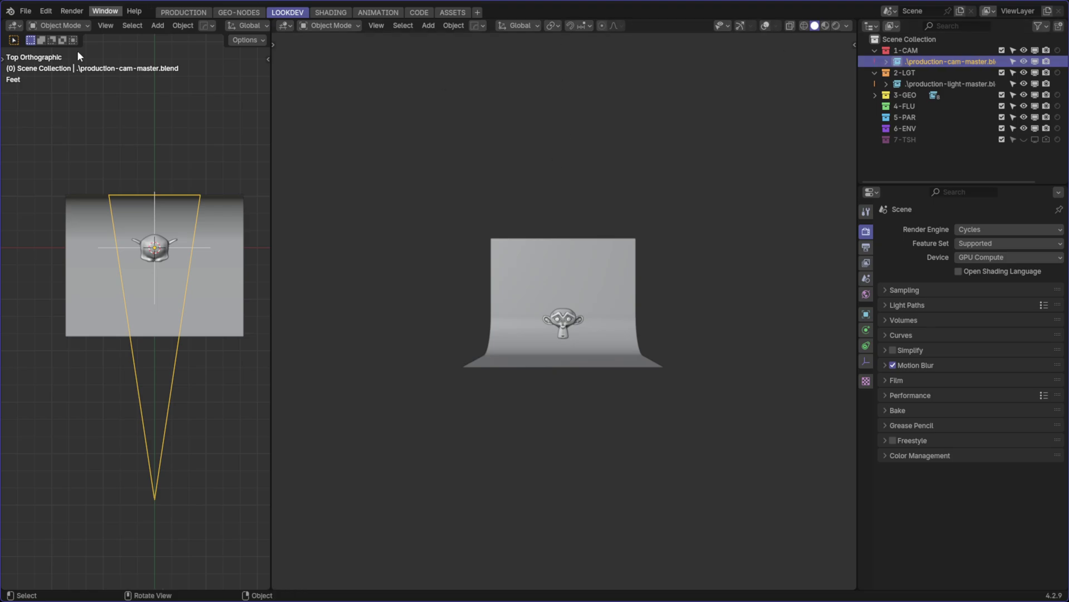
pyautogui.rightClick(888, 62)
pyautogui.moveTo(878, 230)
pyautogui.moveTo(992, 231)
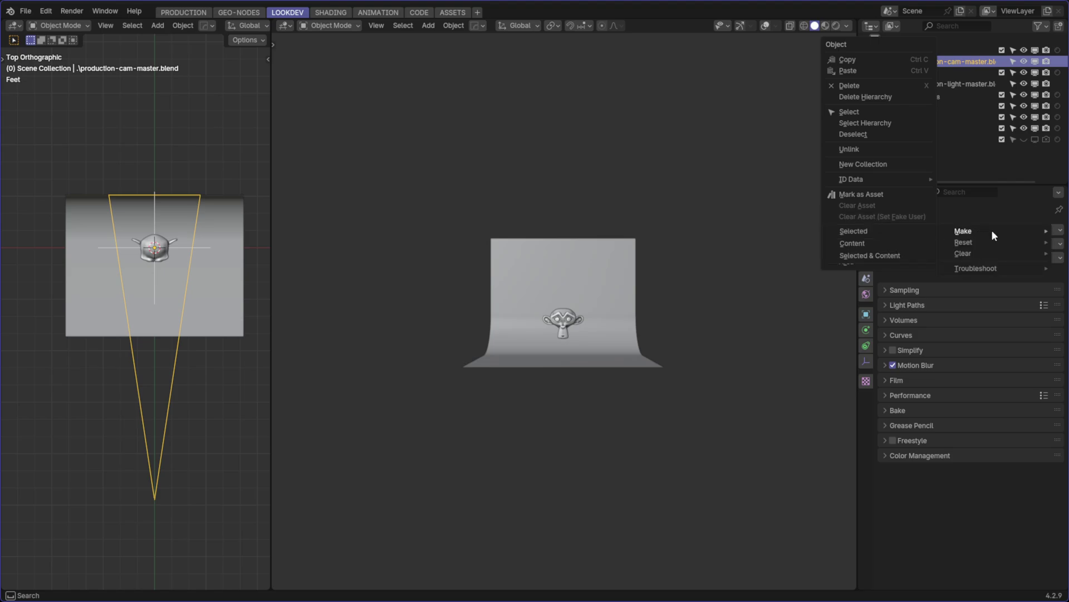
pyautogui.click(877, 255)
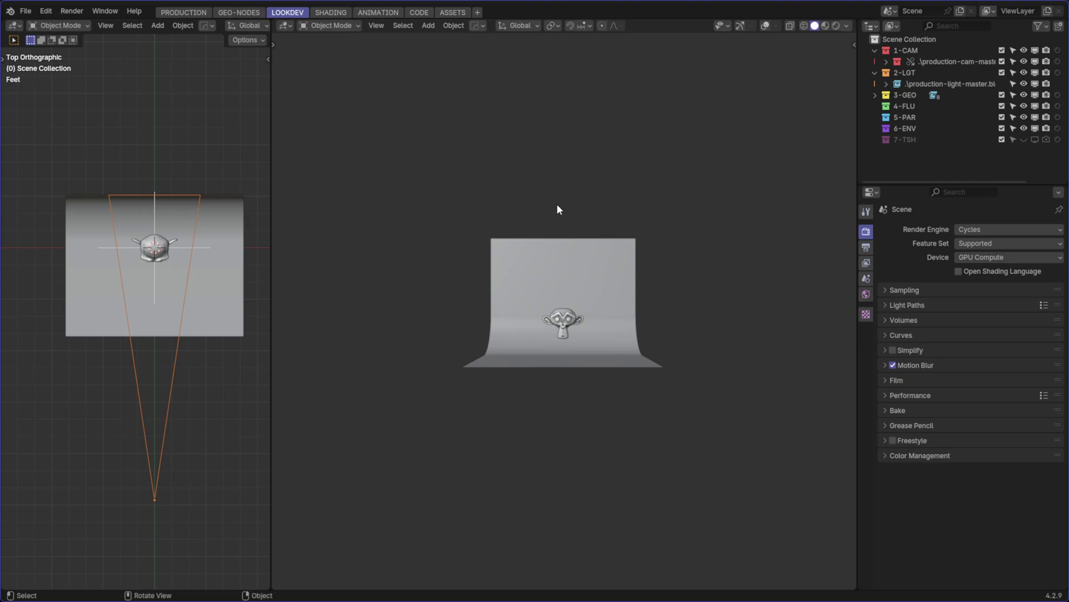
# View the scene through the overridden camera, save production-render-master.blend, and inspect the camera setup around the backdrop
pyautogui.press('KP_0')
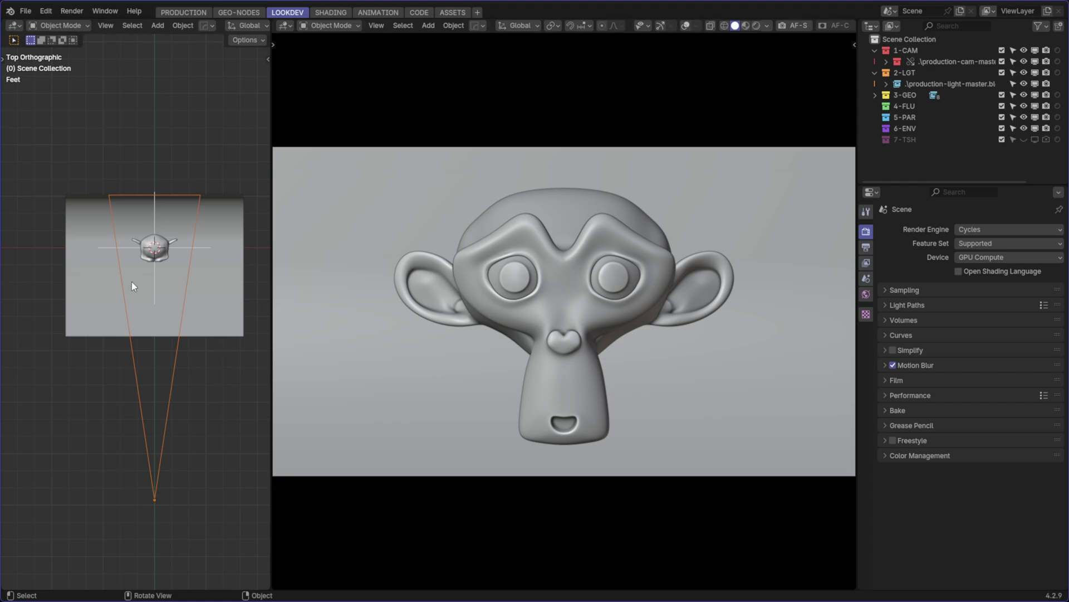
pyautogui.hotkey('ctrl', 's')
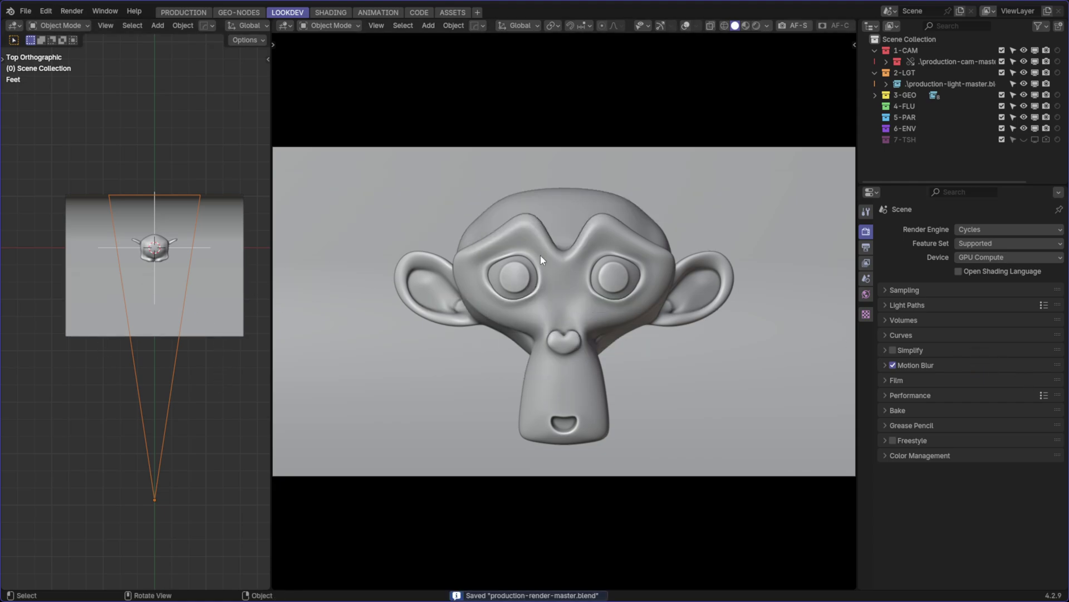
pyautogui.moveTo(120, 337); pyautogui.dragTo(177, 293, button='middle')
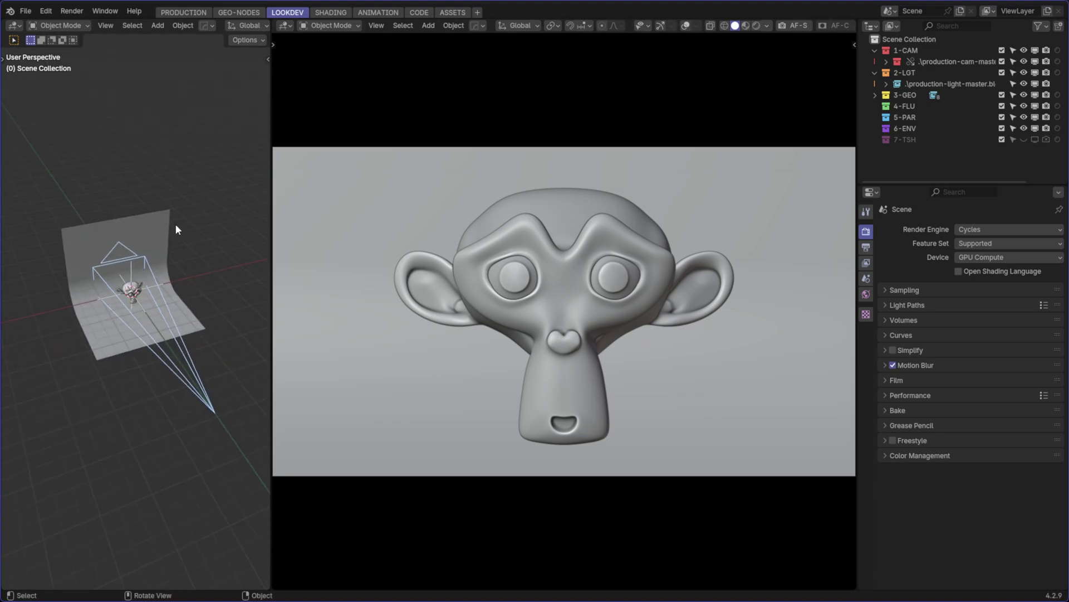
pyautogui.moveTo(187, 241); pyautogui.dragTo(184, 274, button='middle')
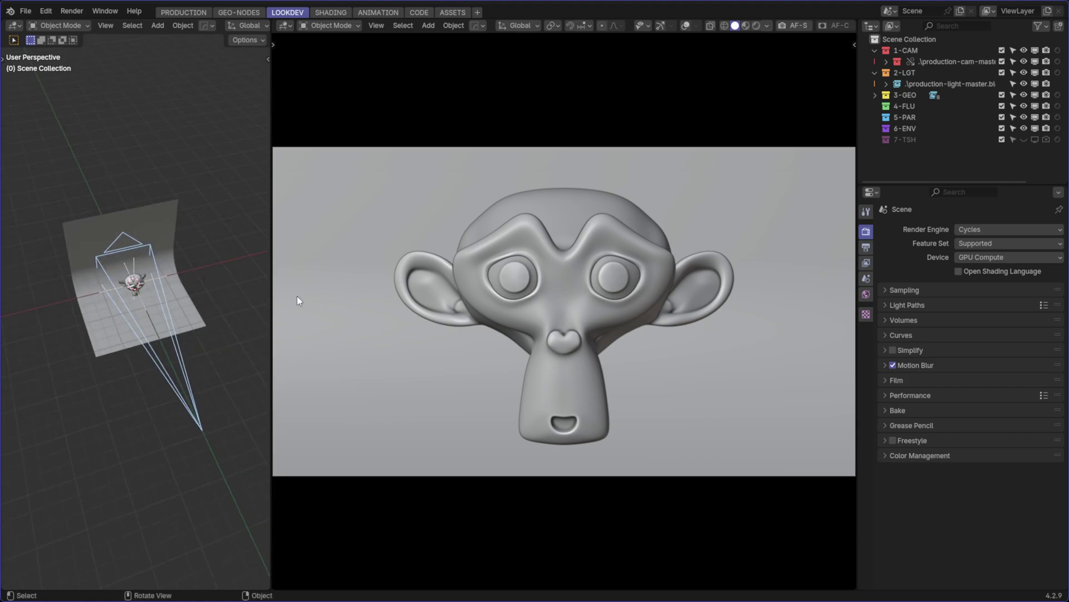
pyautogui.moveTo(190, 254); pyautogui.dragTo(144, 140, button='middle')
# Save the render master file again and start a new file
pyautogui.hotkey('ctrl', 's')
pyautogui.click(289, 282)
pyautogui.hotkey('ctrl', 's')
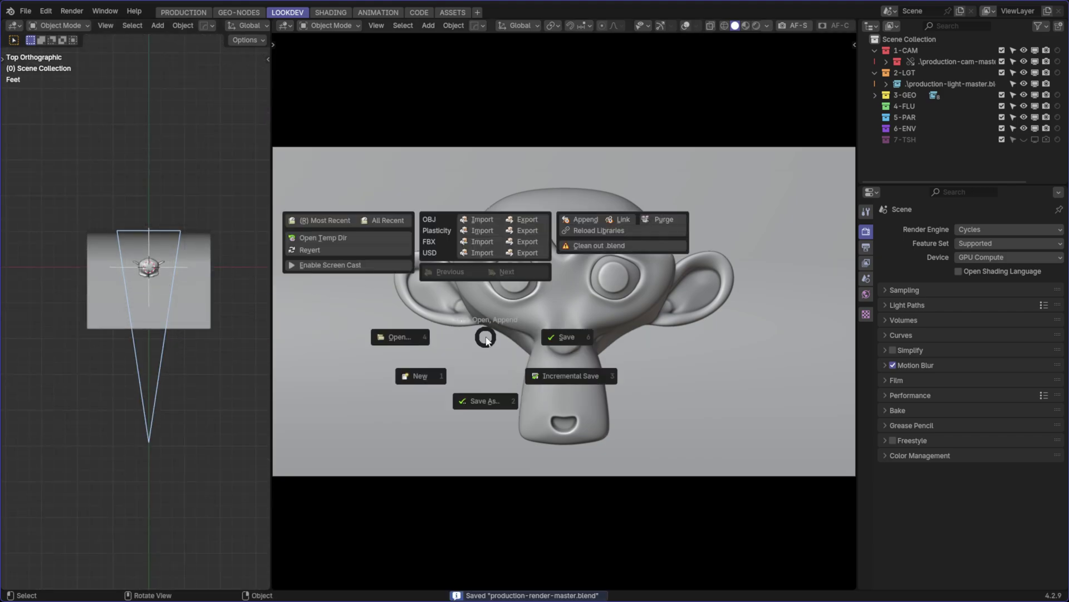
pyautogui.press('1')
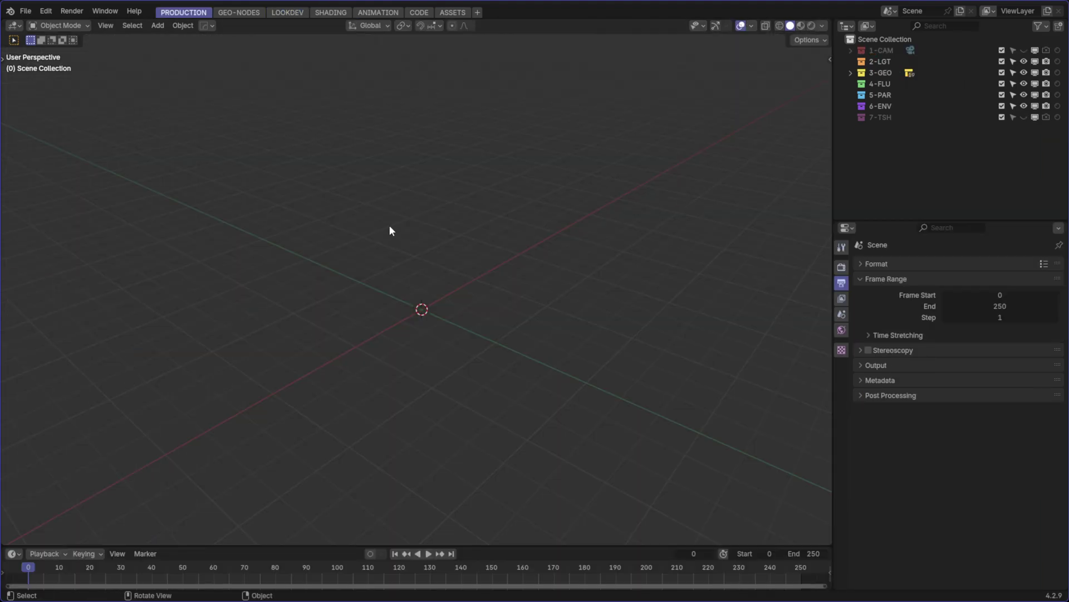
# Switch to the terminal, clear it, and list the contents of the workflow\3_blender folder
pyautogui.hotkey('alt', 'Tab')
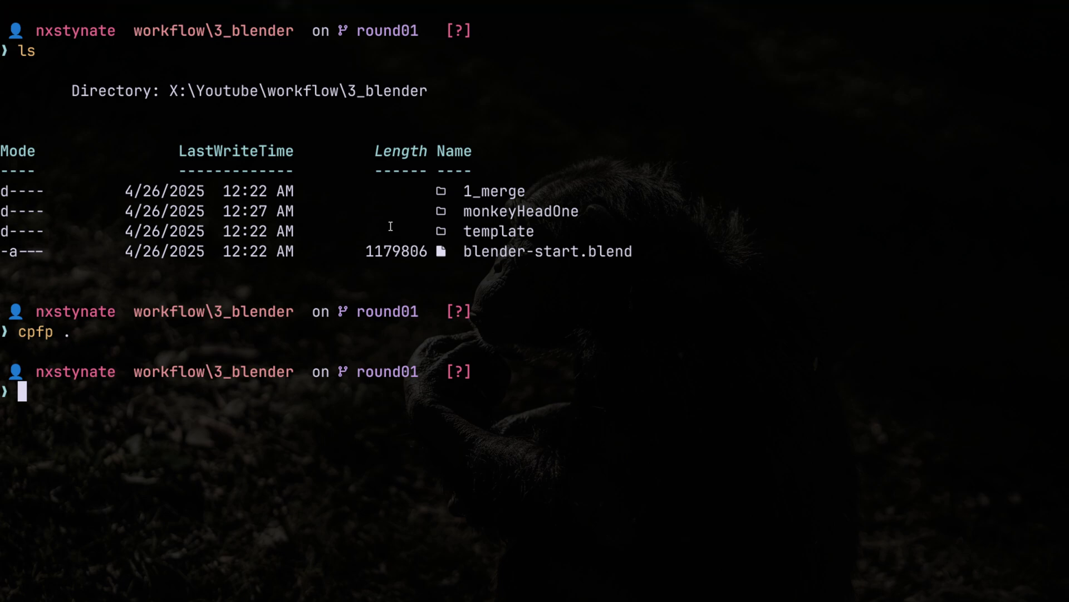
pyautogui.write('clear')
pyautogui.press('Return')
pyautogui.write('ls')
pyautogui.press('Return')
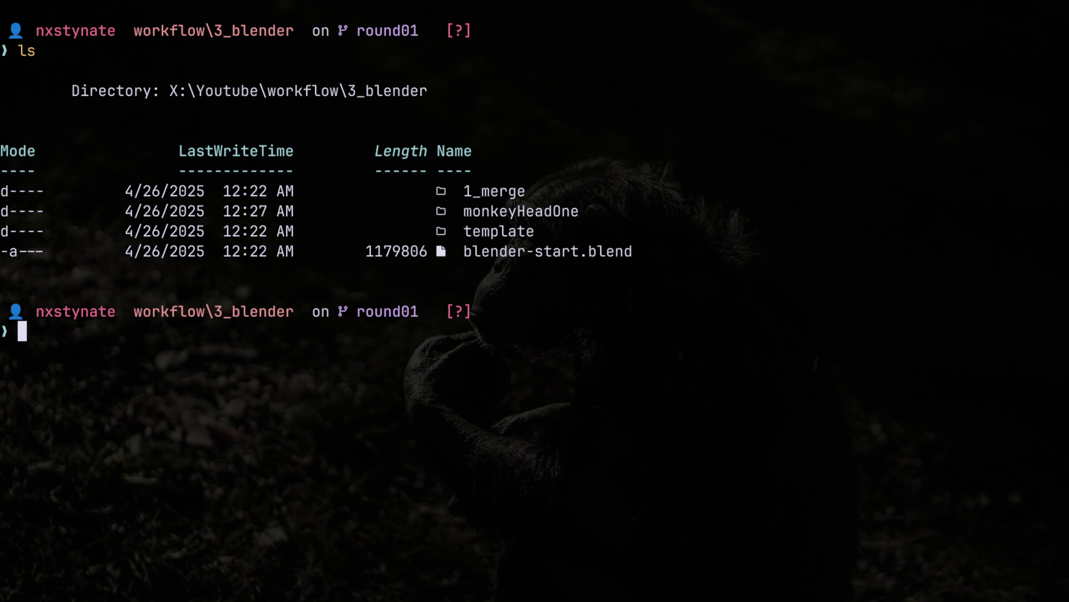
# Go up two folder levels to X:\Youtube in the terminal and list its contents
pyautogui.write('cd ../../')
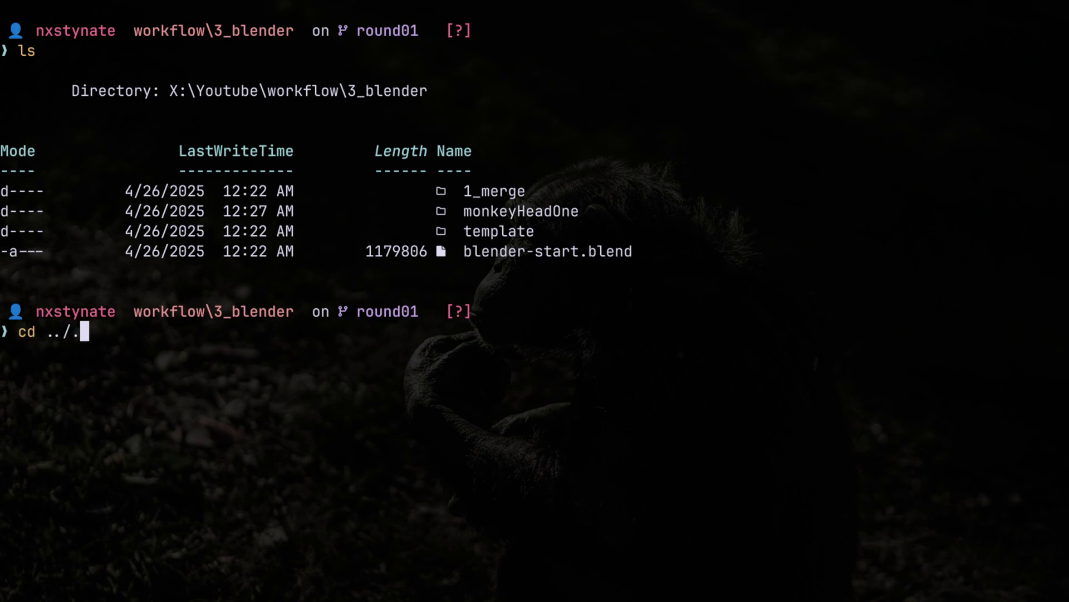
pyautogui.press('Return')
pyautogui.write('ls')
pyautogui.press('Return')
# Enter the workflow folder and list what it contains
pyautogui.write('cd workflow')
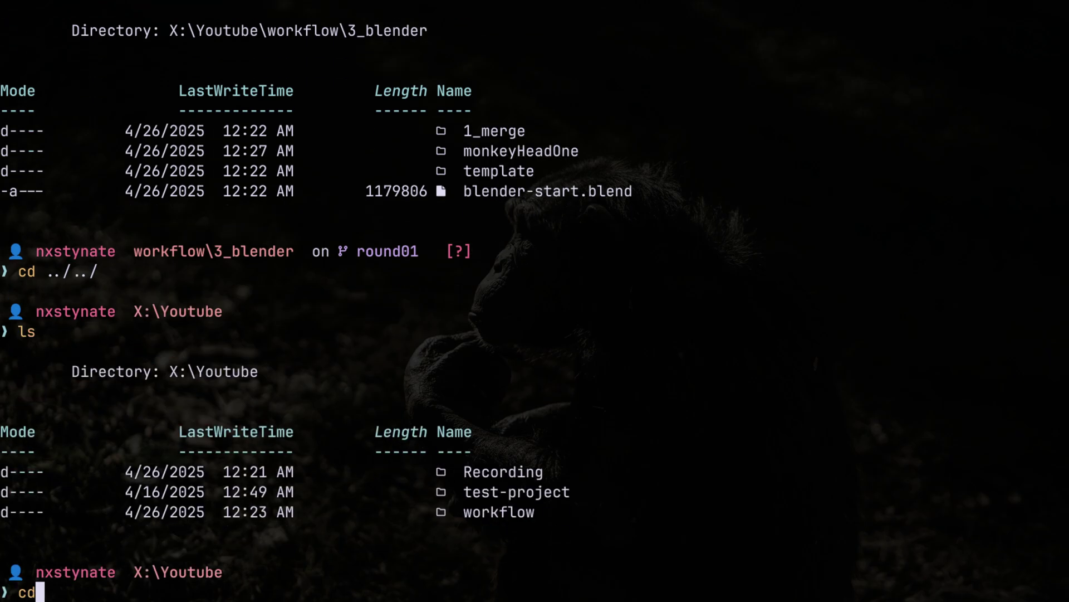
pyautogui.press('Return')
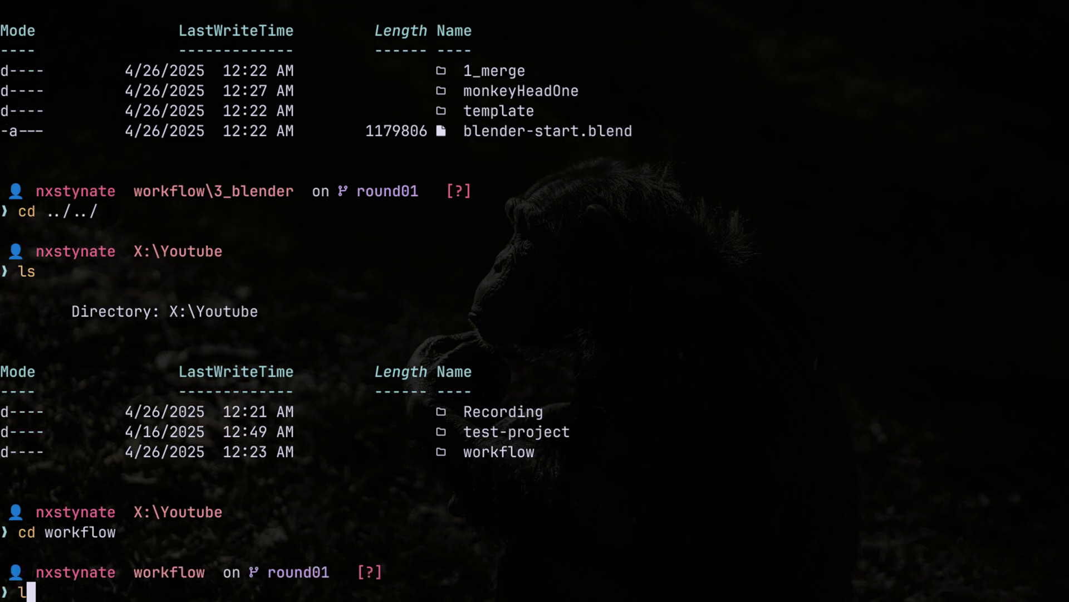
pyautogui.write('ls')
pyautogui.press('Return')
# Jump to workflow\6_technical\1_scripting with the fcd folder finder by searching for scripting, and list its scripts
pyautogui.write('fcd')
pyautogui.press('Return')
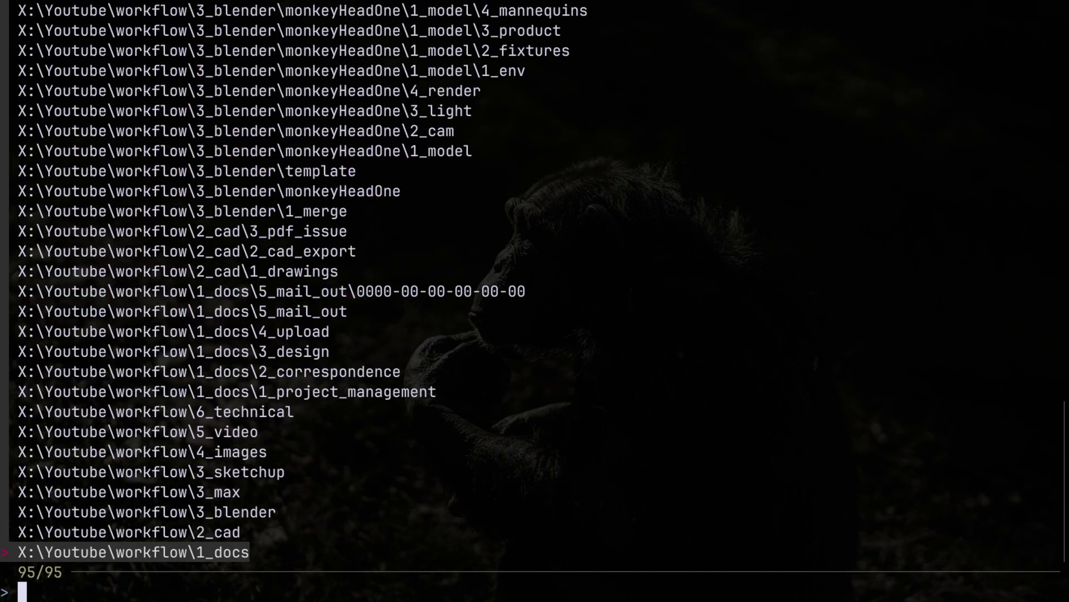
pyautogui.write('scripting')
pyautogui.press('Return')
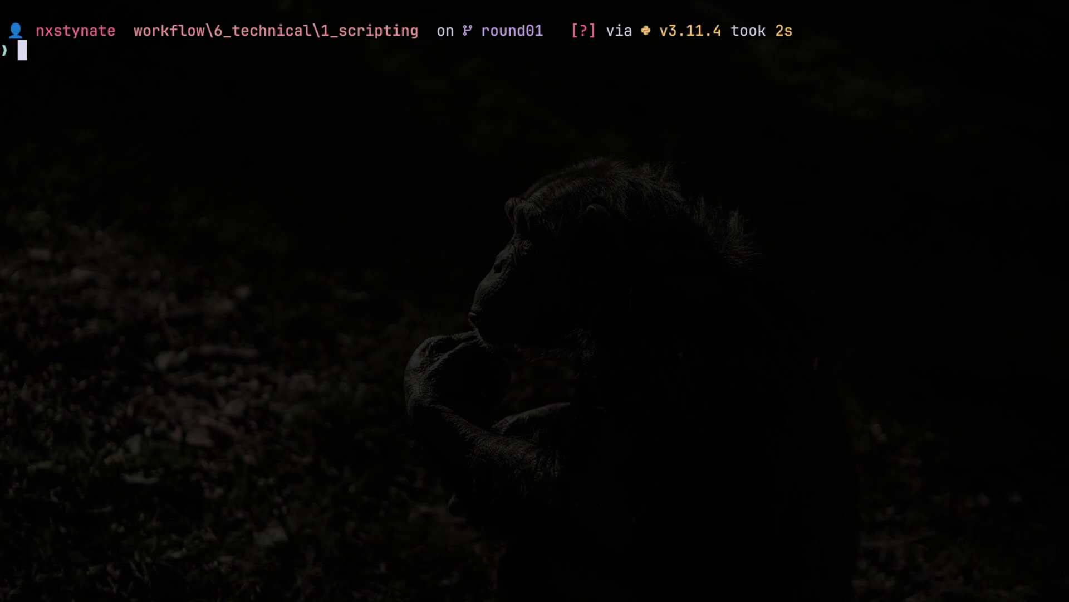
pyautogui.write('ls')
pyautogui.press('Return')
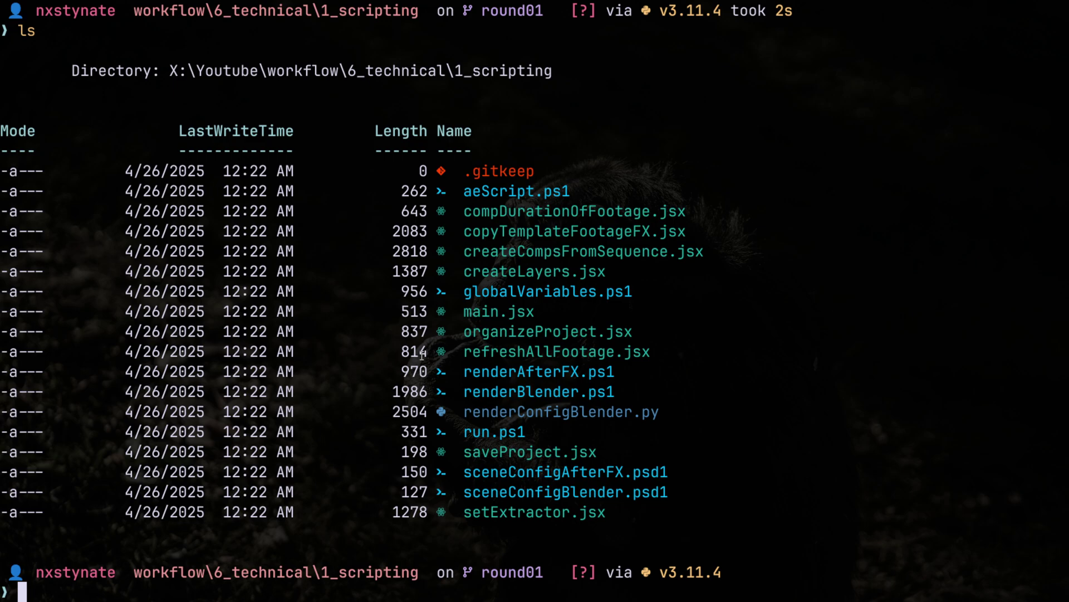
# Clear the terminal and open run.ps1 in LazyVim by searching the project files for run
pyautogui.tripleClick(460, 434)
pyautogui.click(516, 435)
pyautogui.doubleClick(477, 430)
pyautogui.click(670, 341)
pyautogui.write('cls')
pyautogui.press('Return')
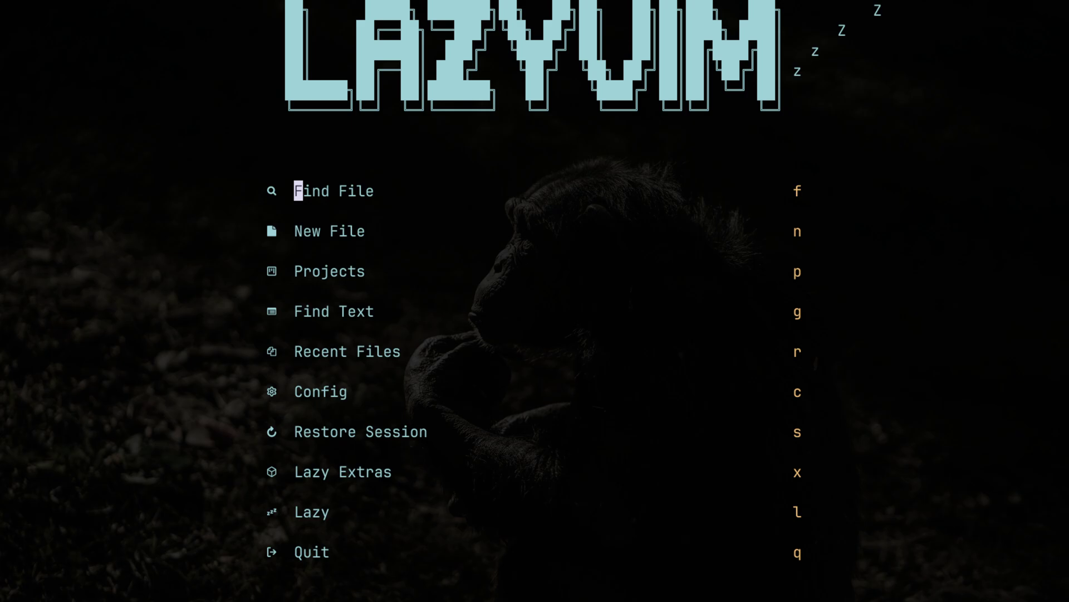
pyautogui.press('f')
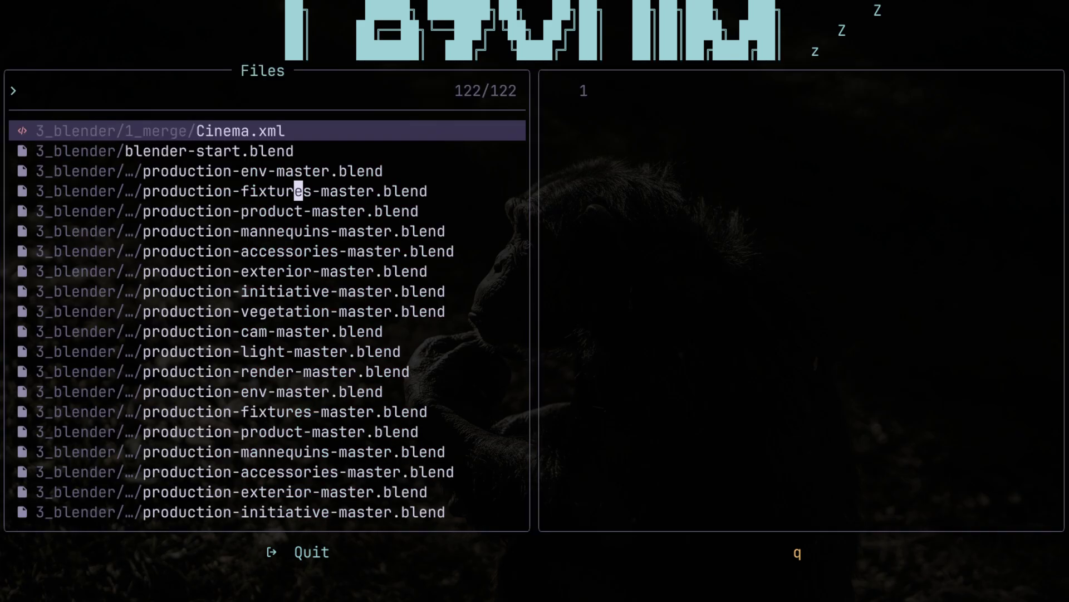
pyautogui.write('run')
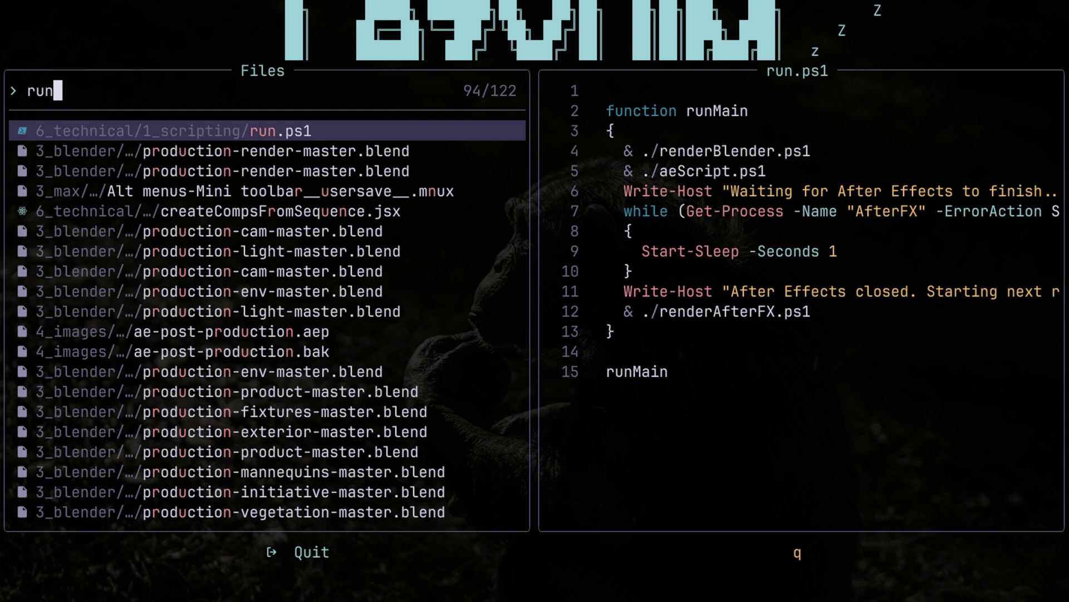
pyautogui.press('BackSpace')
pyautogui.press('Return')
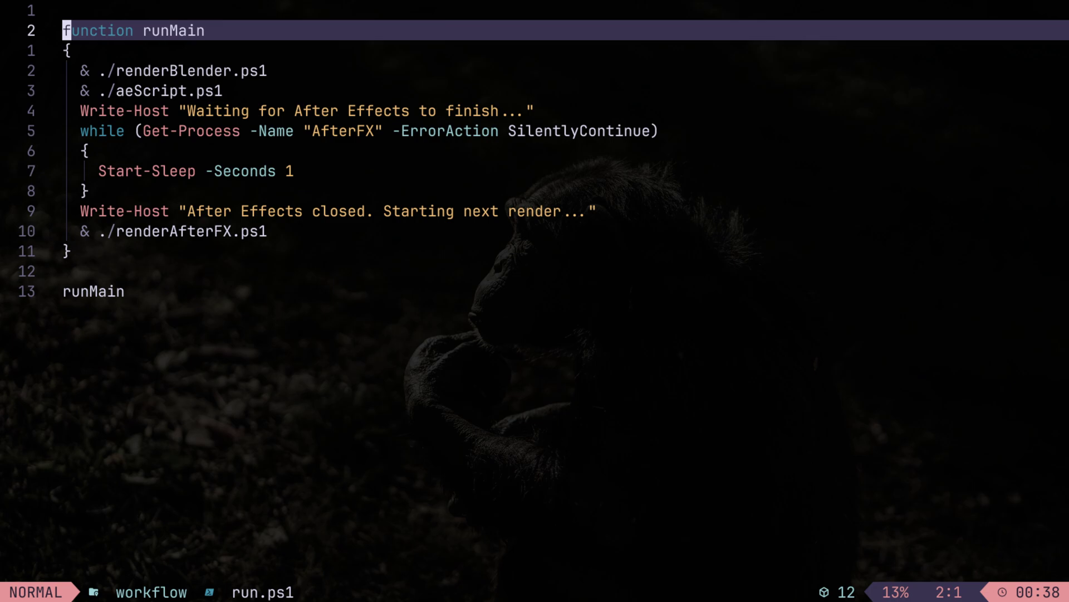
# Examine the opening lines of the runMain function in run.ps1, including the renderBlender.ps1 and aeScript.ps1 calls
pyautogui.press('j')
pyautogui.press('j')
pyautogui.press('j')
pyautogui.press('j')
pyautogui.press('j')
pyautogui.press('j')
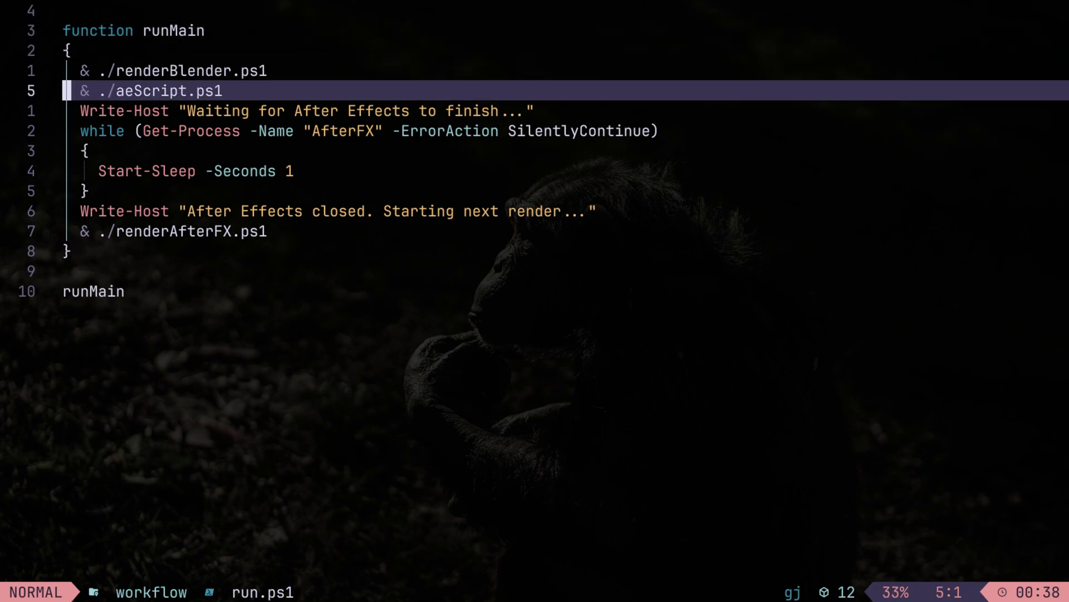
pyautogui.press('k')
pyautogui.press('k')
pyautogui.press('k')
pyautogui.press('k')
pyautogui.press('k')
pyautogui.press('j')
pyautogui.press('k')
pyautogui.press('k')
pyautogui.press('k')
pyautogui.press('j')
pyautogui.press('j')
pyautogui.press('j')
pyautogui.press('w')
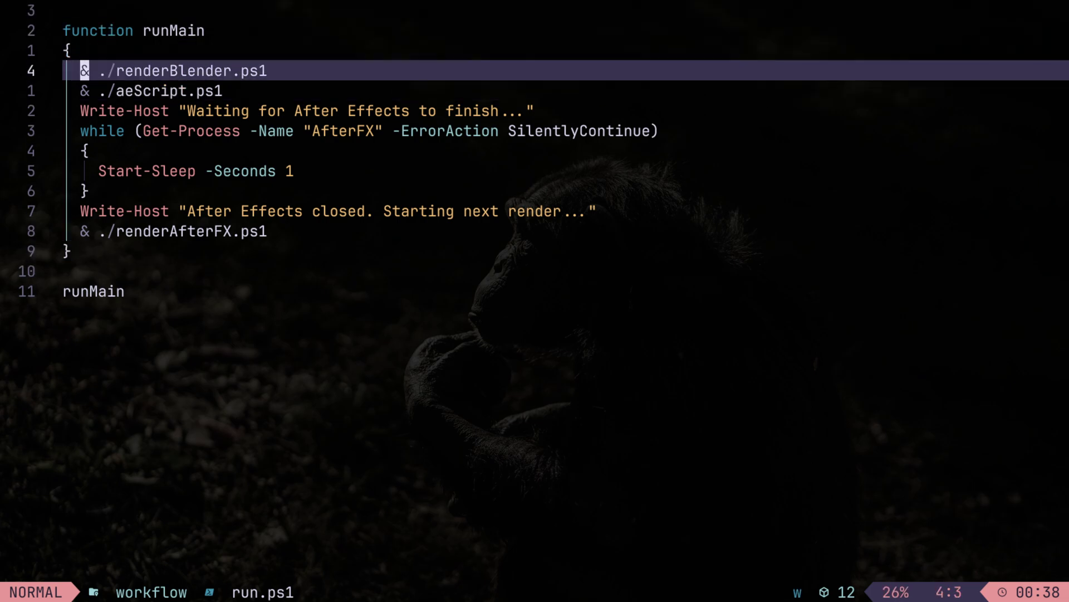
# Read through runMain down to the Start-Sleep line inside the After Effects wait loop
pyautogui.press('g')
pyautogui.press('j')
pyautogui.press('g')
pyautogui.press('k')
pyautogui.press('g')
pyautogui.press('j')
pyautogui.press('g')
pyautogui.press('j')
pyautogui.press('g')
pyautogui.press('j')
pyautogui.press('g')
pyautogui.press('j')
pyautogui.press('g')
pyautogui.press('j')
pyautogui.press('g')
pyautogui.press('j')
pyautogui.press('g')
pyautogui.press('j')
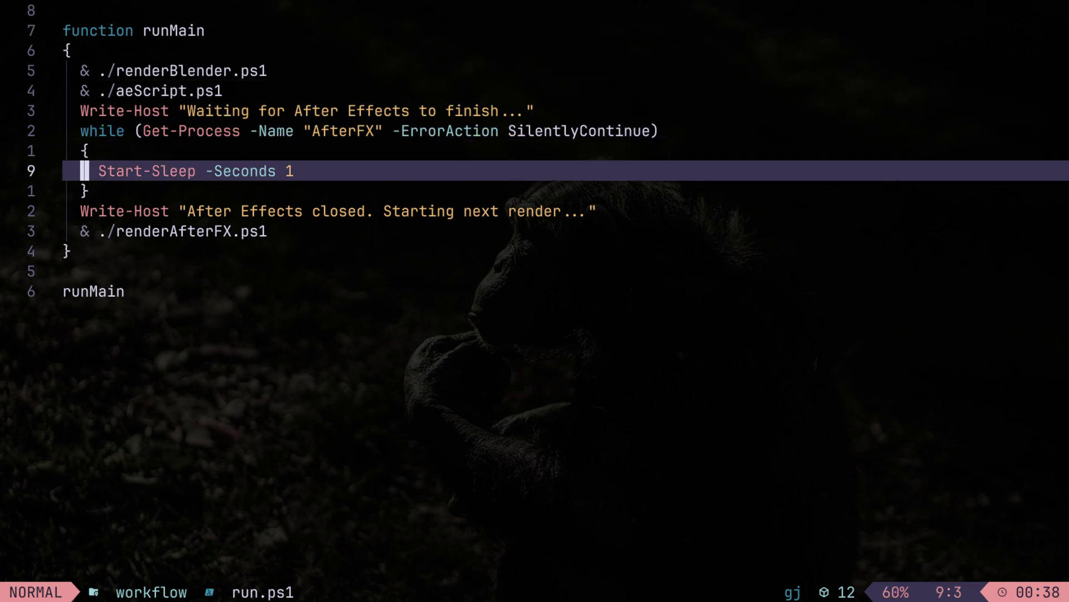
pyautogui.write('gkikjj')
pyautogui.press('Escape')
pyautogui.press('u')
# Review the lines between the wait loop and the aeScript.ps1 call, and highlight that call
pyautogui.press('g')
pyautogui.press('k')
pyautogui.press('g')
pyautogui.press('k')
pyautogui.press('g')
pyautogui.press('k')
pyautogui.press('g')
pyautogui.press('k')
pyautogui.press('g')
pyautogui.press('k')
pyautogui.press('g')
pyautogui.press('k')
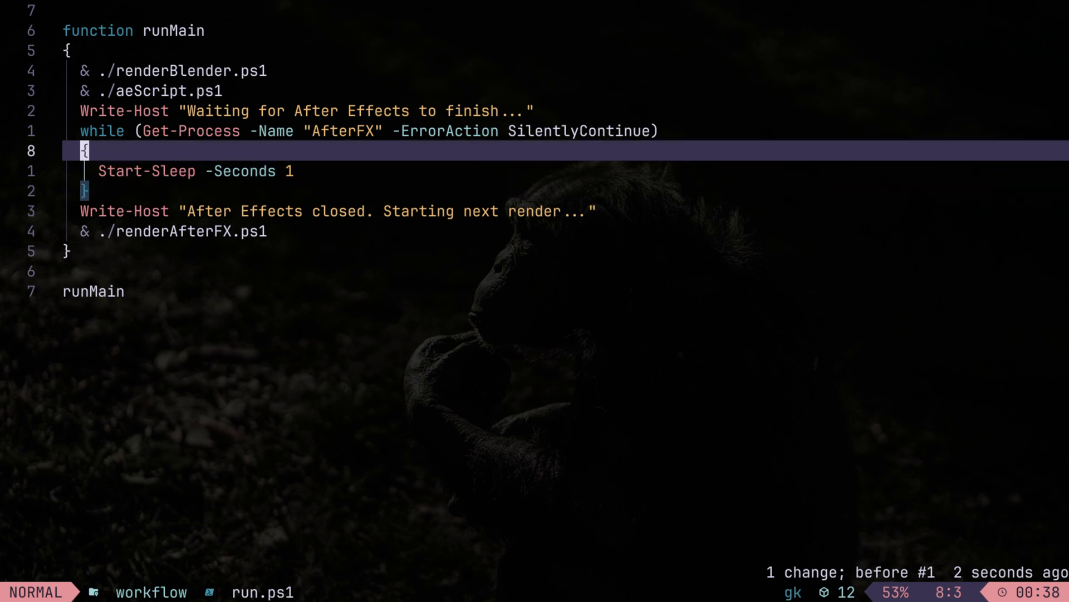
pyautogui.press('g')
pyautogui.press('j')
pyautogui.press('g')
pyautogui.press('j')
pyautogui.press('g')
pyautogui.press('k')
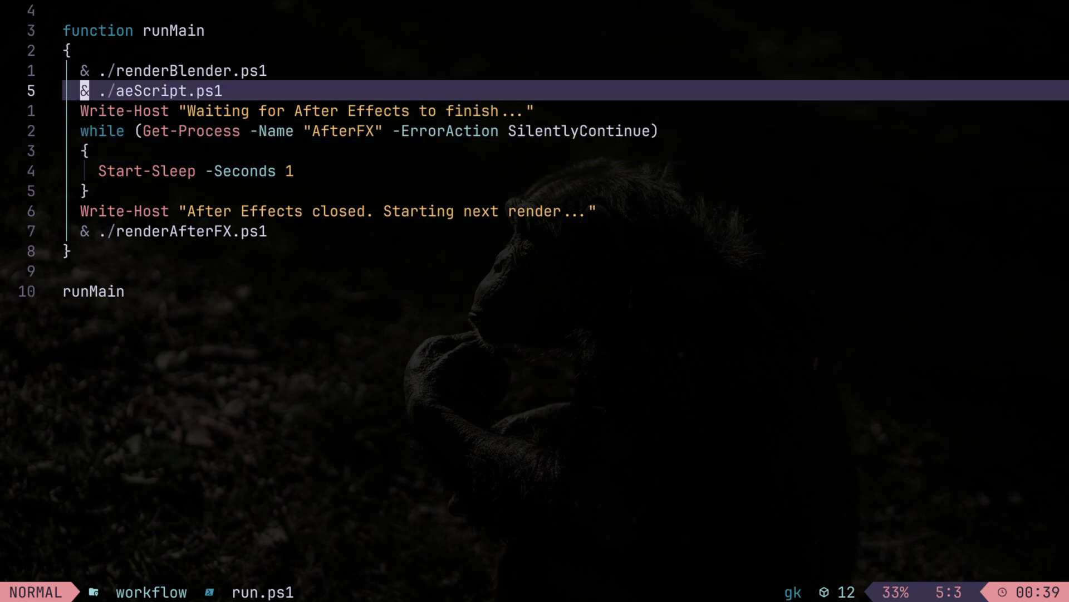
pyautogui.hotkey('shift', 'v')
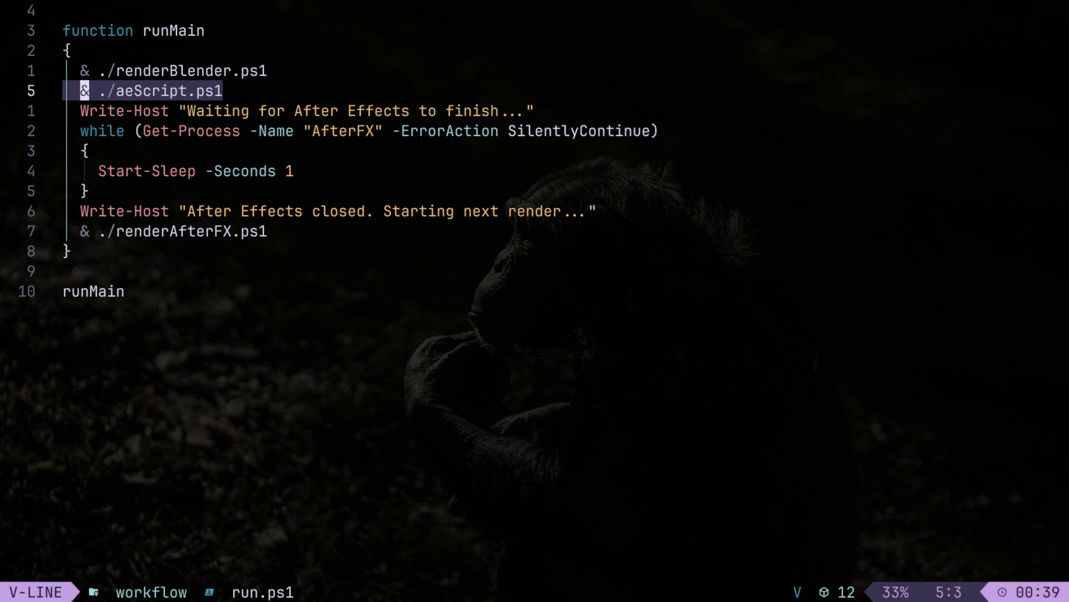
pyautogui.press('Escape')
# Follow the script from the aeScript.ps1 call through the wait loop to the renderAfterFX.ps1 call
pyautogui.press('g')
pyautogui.press('j')
pyautogui.press('g')
pyautogui.press('j')
pyautogui.press('g')
pyautogui.press('j')
pyautogui.press('g')
pyautogui.press('j')
pyautogui.press('g')
pyautogui.press('j')
pyautogui.press('g')
pyautogui.press('j')
pyautogui.press('g')
pyautogui.press('j')
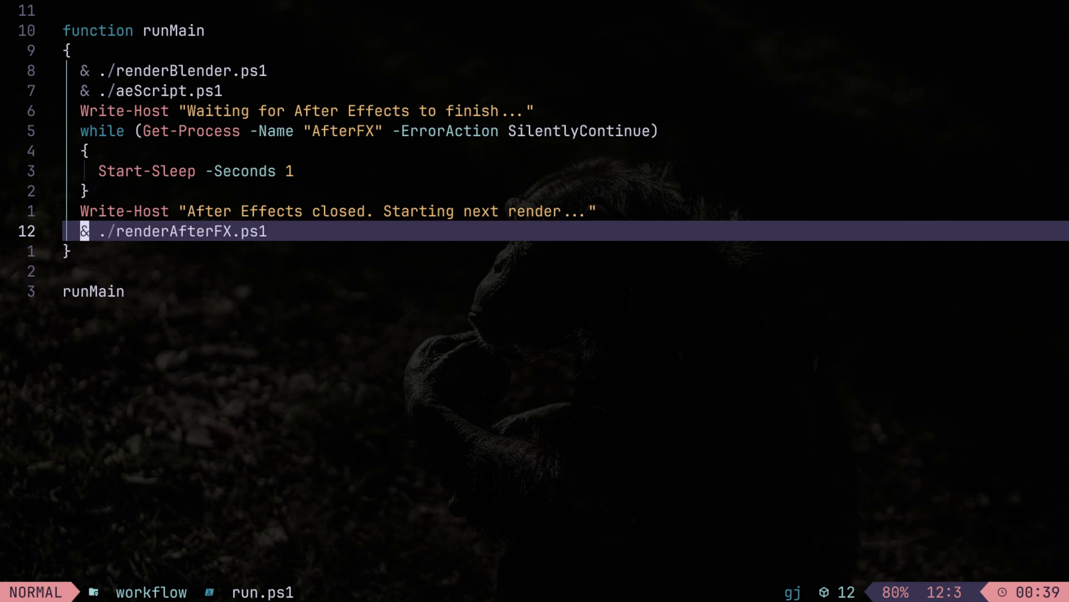
# Return to the start of runMain and reread the sequence of calls down to the After Effects waiting message
pyautogui.press('g')
pyautogui.press('k')
pyautogui.press('g')
pyautogui.press('k')
pyautogui.press('g')
pyautogui.press('k')
pyautogui.press('g')
pyautogui.press('k')
pyautogui.press('g')
pyautogui.press('k')
pyautogui.press('g')
pyautogui.press('k')
pyautogui.press('g')
pyautogui.press('k')
pyautogui.press('g')
pyautogui.press('k')
pyautogui.press('g')
pyautogui.press('k')
pyautogui.press('g')
pyautogui.press('k')
pyautogui.press('g')
pyautogui.press('j')
pyautogui.press('g')
pyautogui.press('j')
pyautogui.press('g')
pyautogui.press('j')
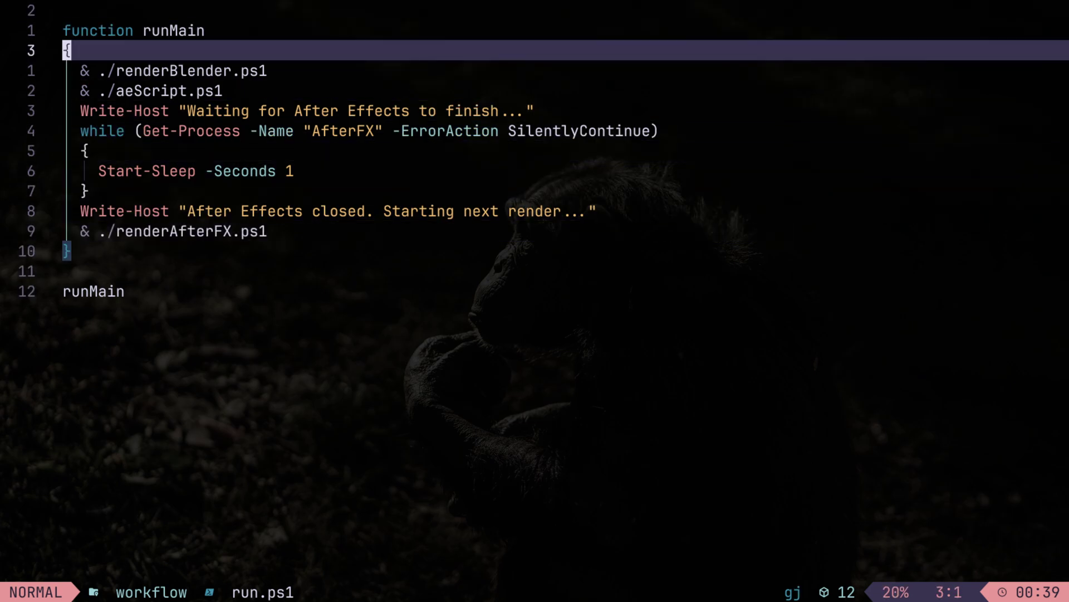
pyautogui.press('g')
pyautogui.press('j')
pyautogui.press('g')
pyautogui.press('j')
pyautogui.press('g')
pyautogui.press('k')
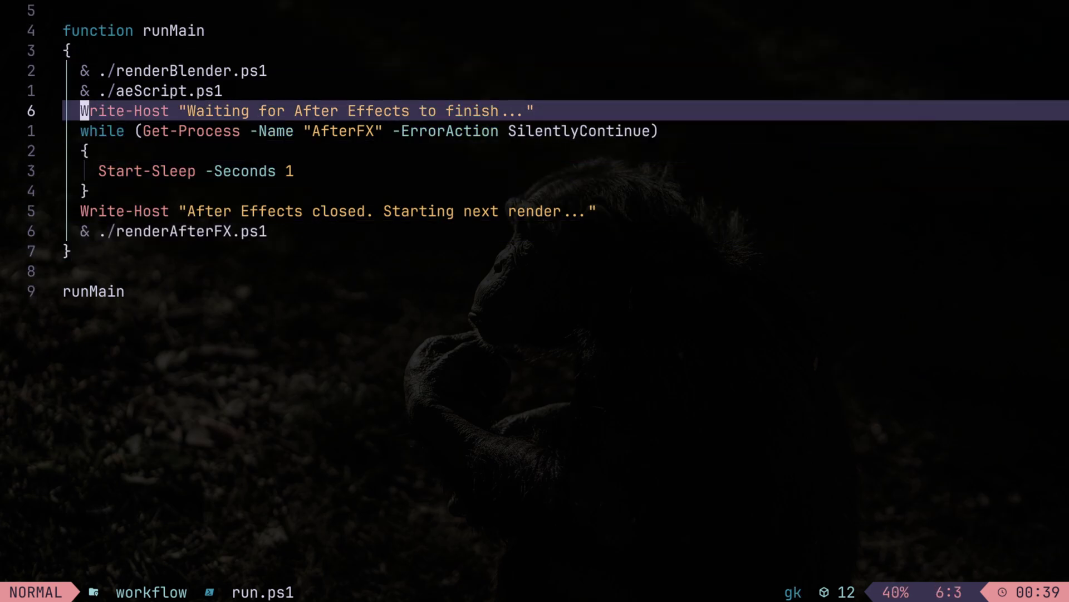
# Examine the lines of runMain around the After Effects wait loop, from the aeScript.ps1 call to the closing Write-Host message
pyautogui.press('g')
pyautogui.press('j')
pyautogui.press('g')
pyautogui.press('j')
pyautogui.press('g')
pyautogui.press('k')
pyautogui.press('g')
pyautogui.press('k')
pyautogui.press('g')
pyautogui.press('k')
pyautogui.press('g')
pyautogui.press('j')
pyautogui.press('g')
pyautogui.press('j')
pyautogui.press('g')
pyautogui.press('j')
pyautogui.press('g')
pyautogui.press('j')
pyautogui.press('g')
pyautogui.press('j')
pyautogui.press('g')
pyautogui.press('j')
pyautogui.press('g')
pyautogui.press('k')
pyautogui.press('g')
pyautogui.press('k')
pyautogui.press('g')
pyautogui.press('k')
pyautogui.press('g')
pyautogui.press('k')
pyautogui.press('g')
pyautogui.press('k')
pyautogui.press('g')
pyautogui.press('j')
pyautogui.press('g')
pyautogui.press('j')
pyautogui.press('g')
pyautogui.press('j')
pyautogui.press('g')
pyautogui.press('j')
pyautogui.press('g')
pyautogui.press('j')
pyautogui.press('g')
pyautogui.press('k')
pyautogui.press('g')
pyautogui.press('k')
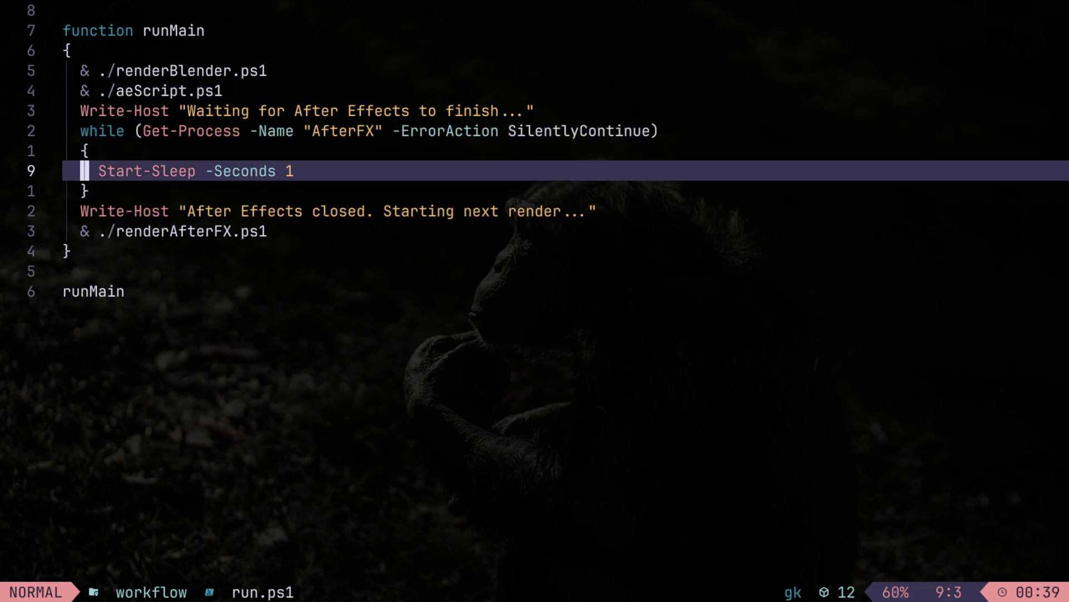
# Go back up through the wait loop to the renderBlender.ps1 call at the start of runMain
pyautogui.press('j')
pyautogui.press('j')
pyautogui.press('k')
pyautogui.press('k')
pyautogui.press('k')
pyautogui.press('k')
pyautogui.press('k')
pyautogui.press('k')
pyautogui.press('k')
pyautogui.press('k')
pyautogui.press('k')
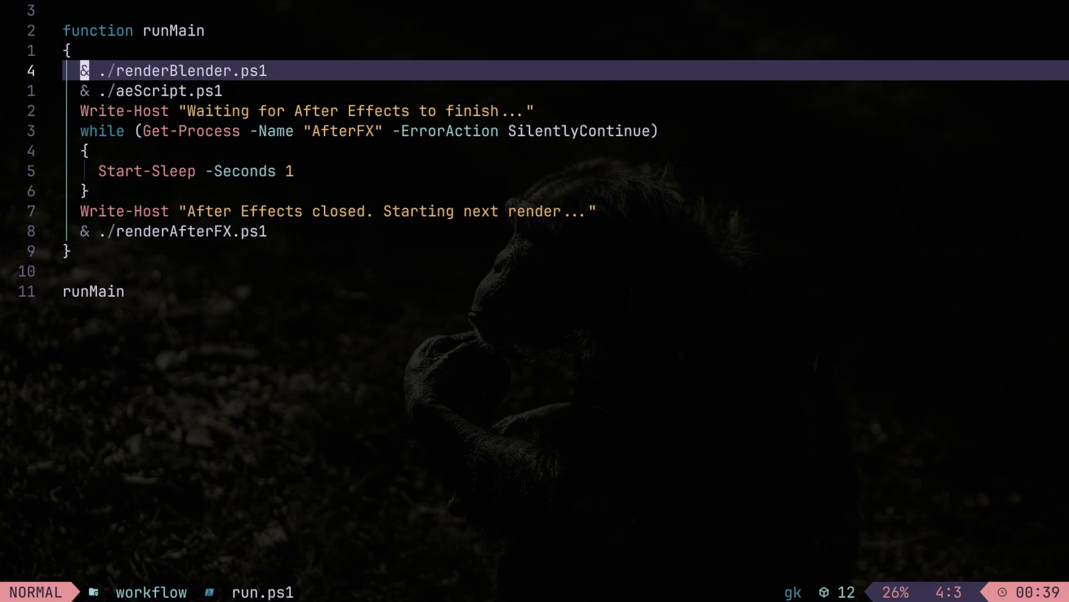
# Close run.ps1 and find and open sceneConfigBlender.psd1 among the project files
pyautogui.write(':bd')
pyautogui.press('Return')
pyautogui.press('space')
pyautogui.press('f')
pyautogui.press('f')
pyautogui.write('scnee')
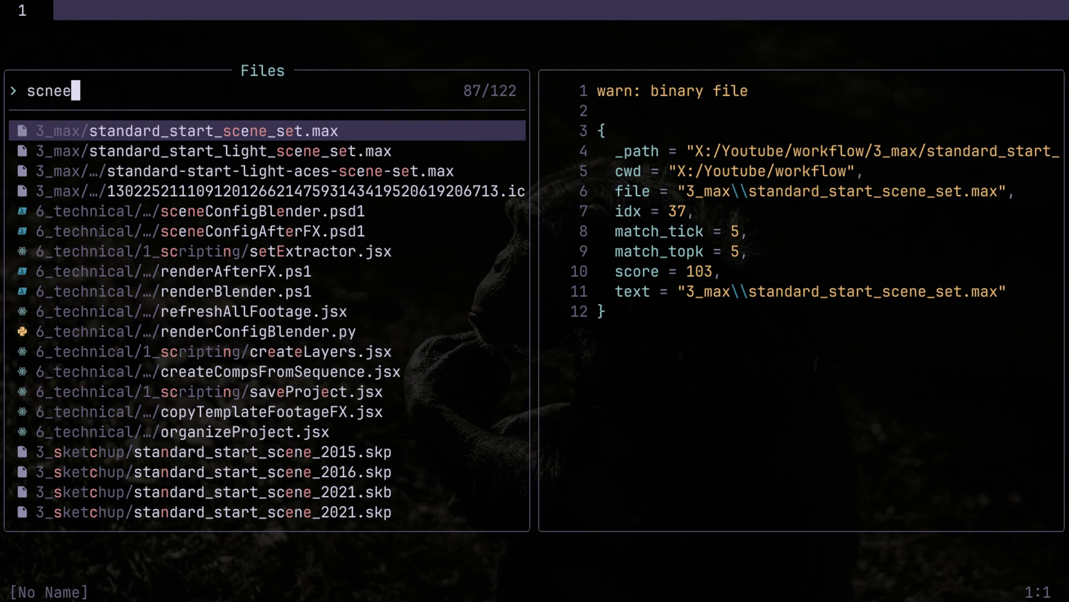
pyautogui.press('BackSpace')
pyautogui.press('BackSpace')
pyautogui.press('BackSpace')
pyautogui.press('BackSpace')
pyautogui.press('BackSpace')
pyautogui.write('sce')
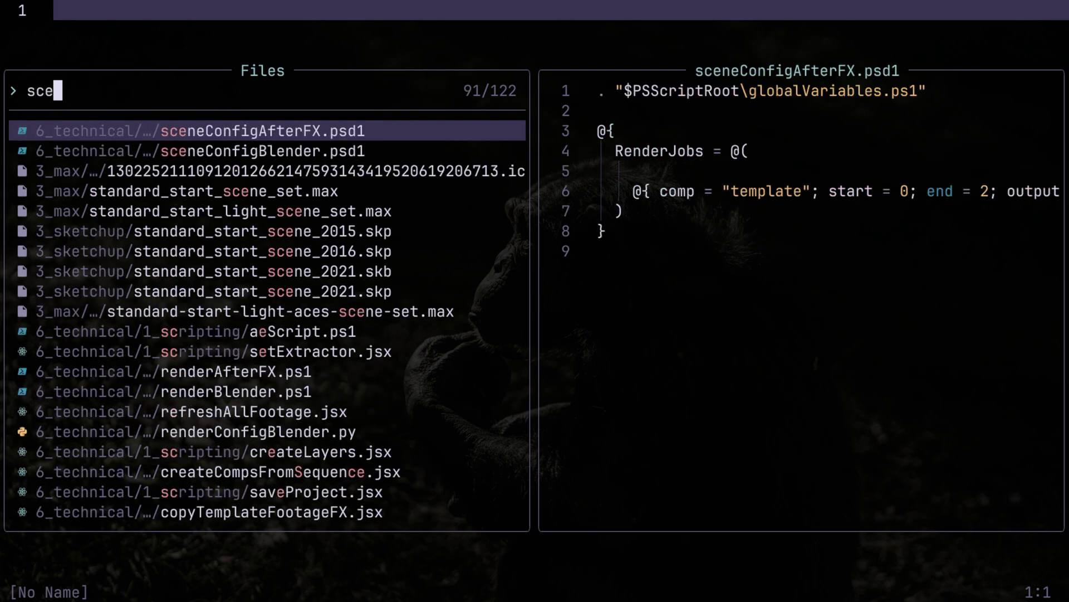
pyautogui.press('BackSpace')
pyautogui.press('BackSpace')
pyautogui.press('BackSpace')
pyautogui.write('scene')
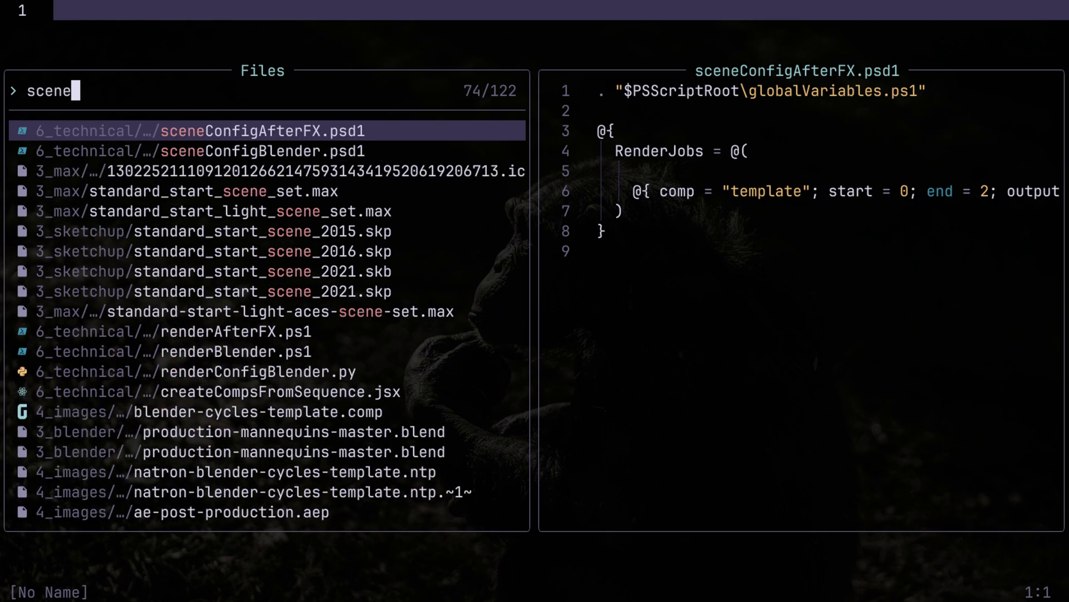
pyautogui.write('configblender')
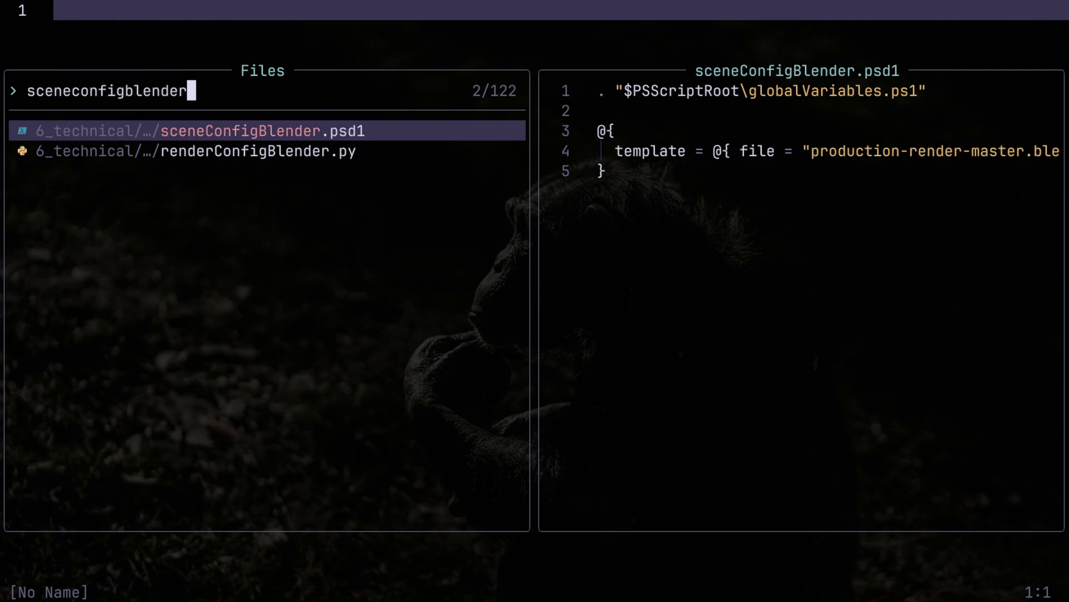
pyautogui.press('Return')
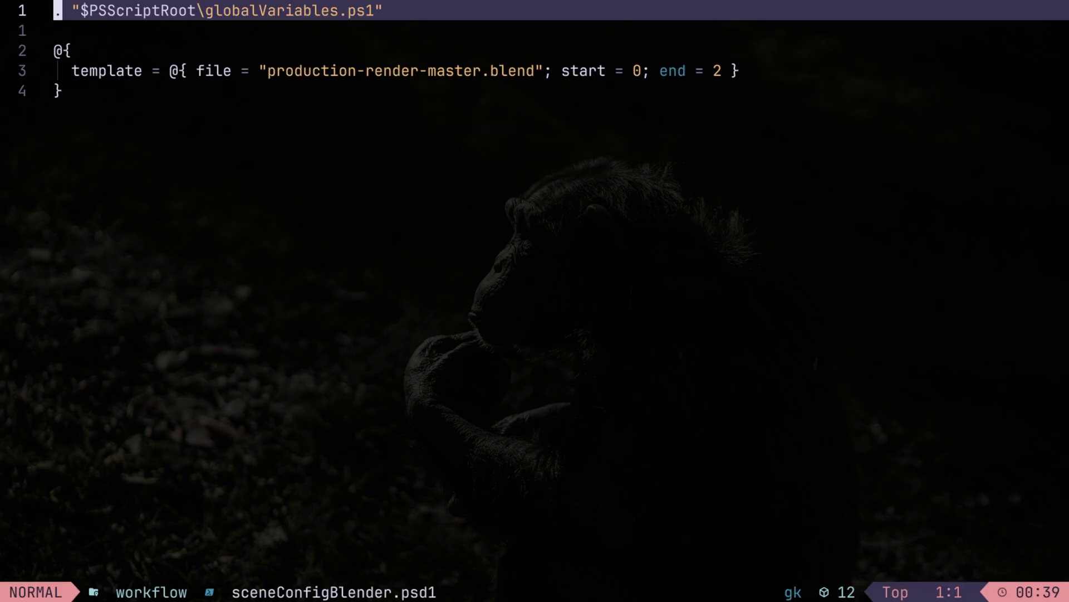
# Duplicate the template entry onto a new line directly below it in sceneConfigBlender.psd1
pyautogui.press('j')
pyautogui.press('j')
pyautogui.press('j')
pyautogui.press('y')
pyautogui.press('y')
pyautogui.press('p')
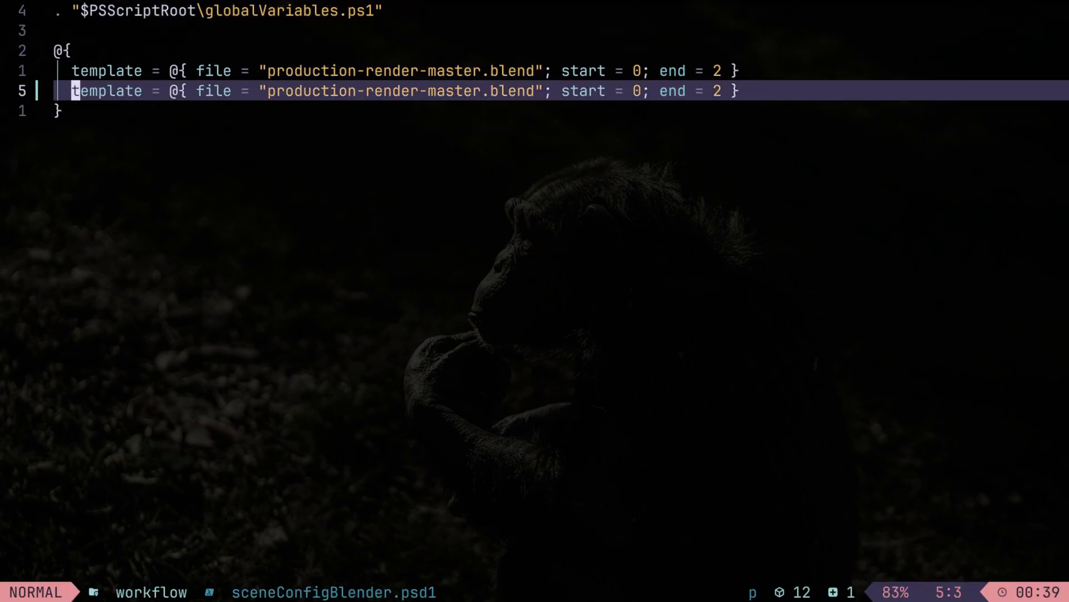
pyautogui.press('g')
pyautogui.press('k')
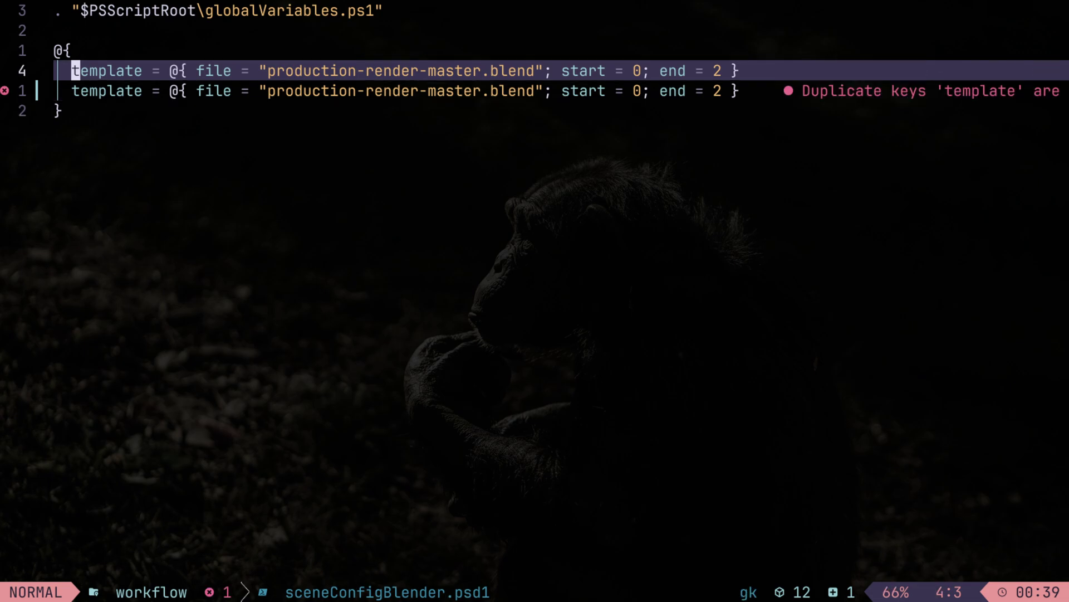
pyautogui.press('g')
pyautogui.press('j')
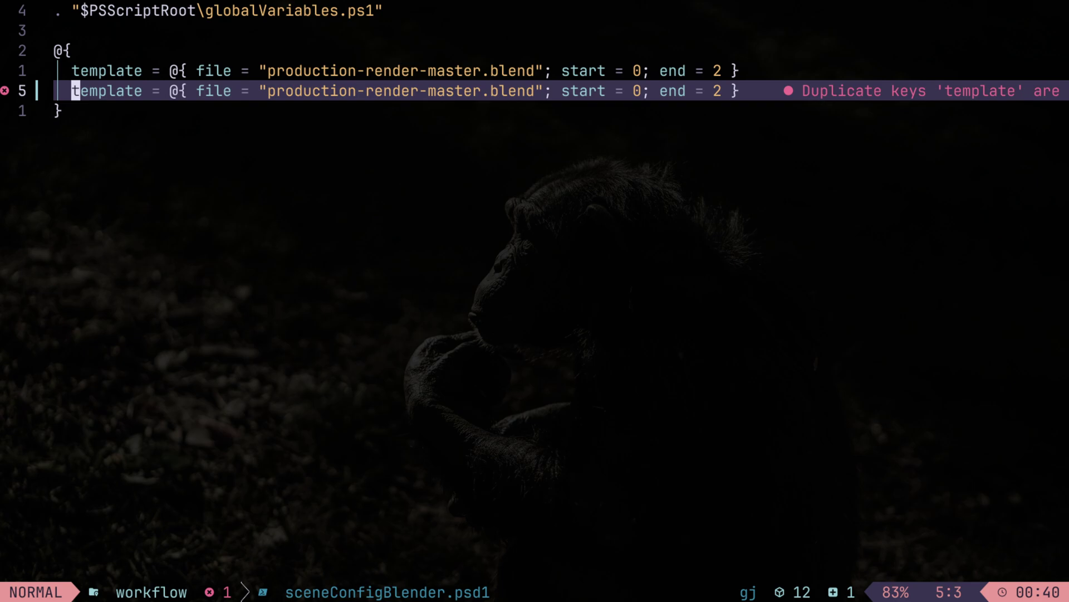
# Rename the duplicated entry monkeyHeadOne and set its end frame to 0
pyautogui.write('cwmonkeyHeadOne')
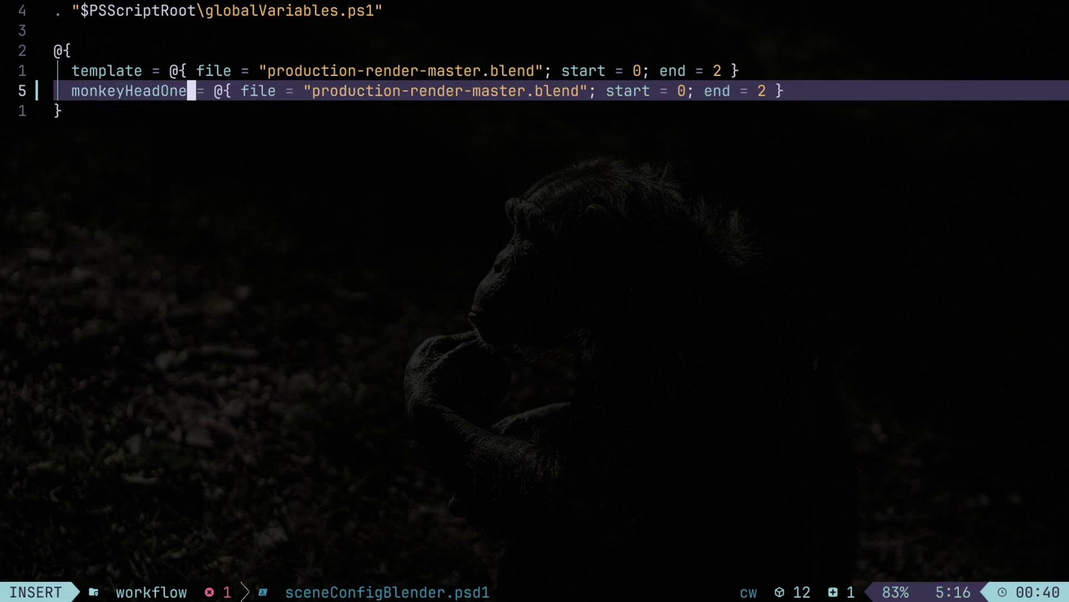
pyautogui.press('Escape')
pyautogui.press('v')
pyautogui.press('i')
pyautogui.press('w')
pyautogui.press('y')
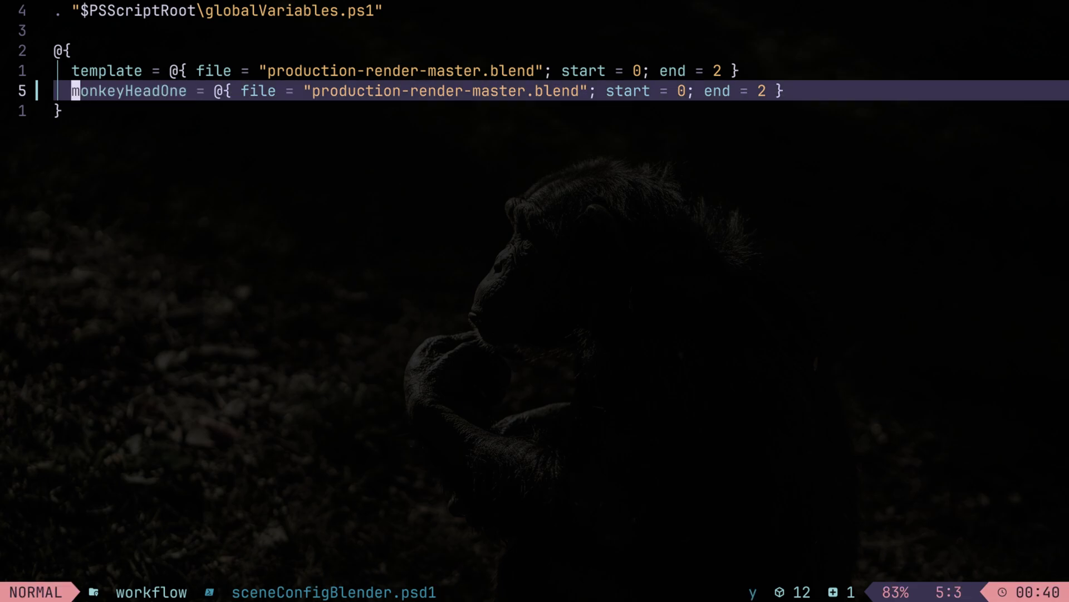
pyautogui.press('f')
pyautogui.press('2')
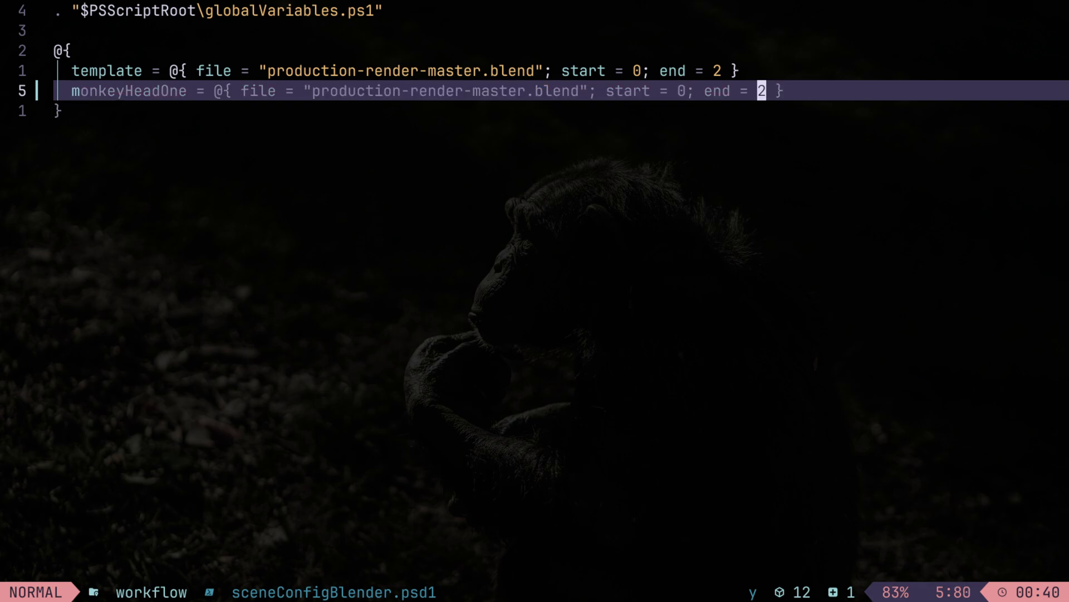
pyautogui.press('r')
pyautogui.press('0')
pyautogui.press('0')
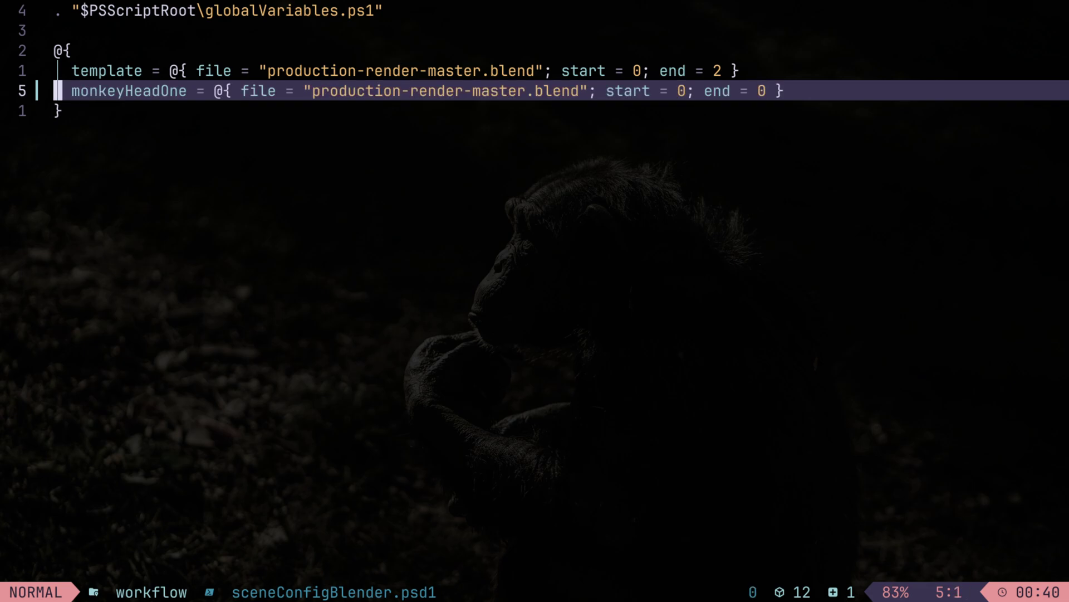
# Copy the monkeyHeadOne line and open sceneConfigAfterFX.psd1 from the project files
pyautogui.press('w')
pyautogui.press('y')
pyautogui.press('y')
pyautogui.press('space')
pyautogui.press('space')
pyautogui.write('sceneco')
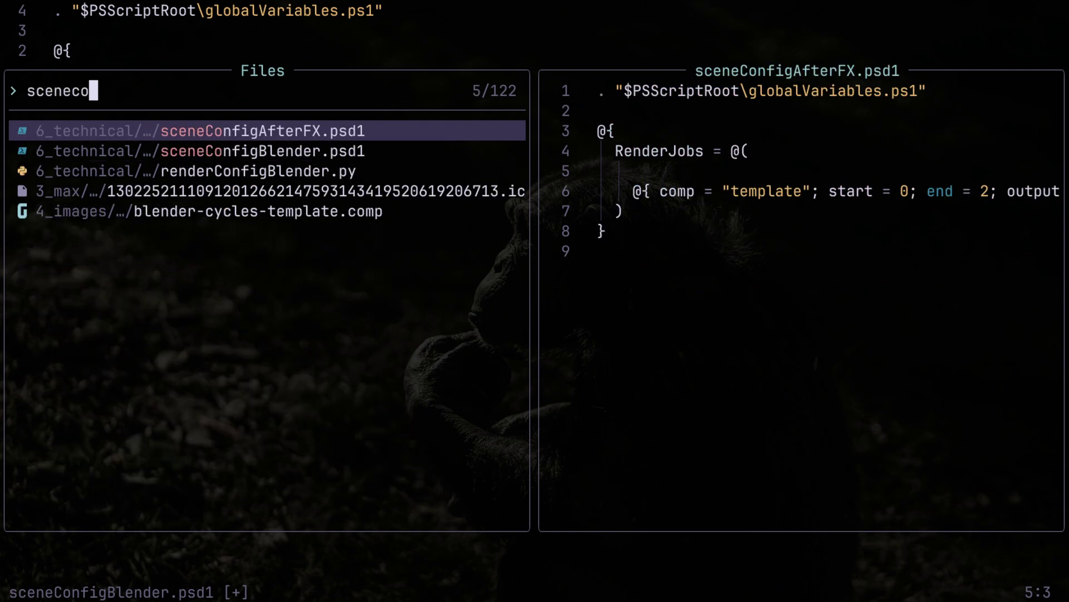
pyautogui.write('nfigafte')
pyautogui.press('Return')
# Duplicate the template render job onto the next line inside RenderJobs
pyautogui.press('j')
pyautogui.press('j')
pyautogui.press('j')
pyautogui.press('j')
pyautogui.press('j')
pyautogui.press('w')
pyautogui.press('w')
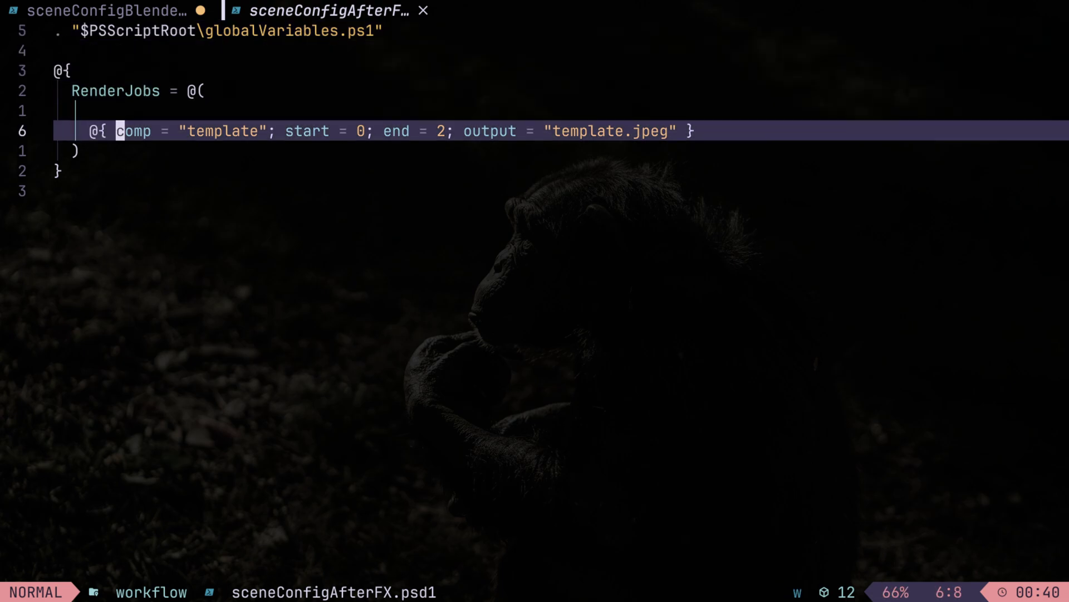
pyautogui.press('y')
pyautogui.press('y')
pyautogui.press('p')
# Change the comp name in the duplicated render job to monkeyHedOne
pyautogui.press('w')
pyautogui.press('w')
pyautogui.press('w')
pyautogui.press('w')
pyautogui.press('v')
pyautogui.press('e')
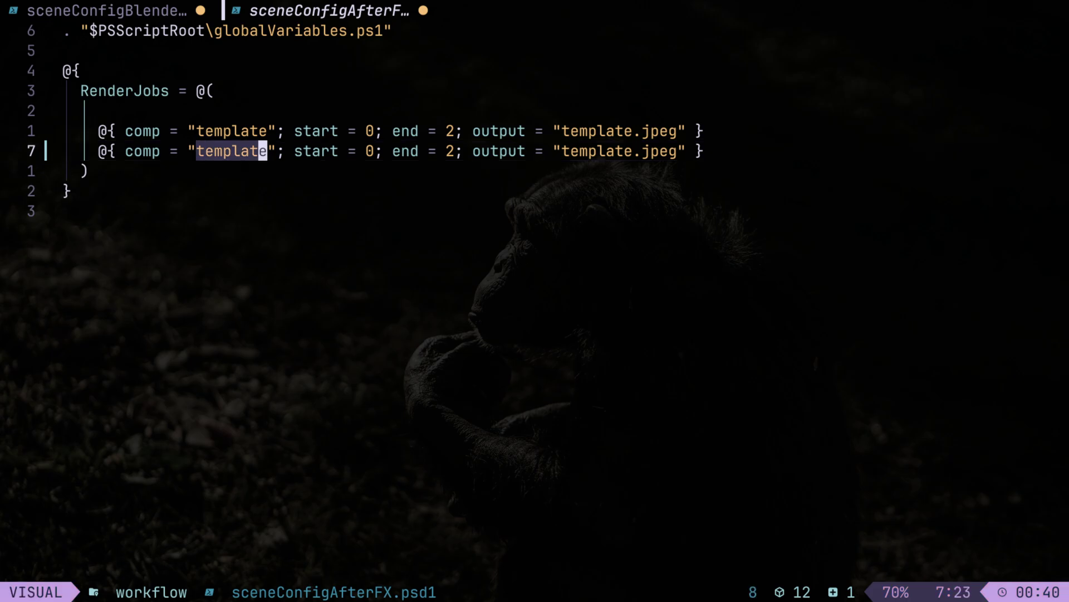
pyautogui.press('Escape')
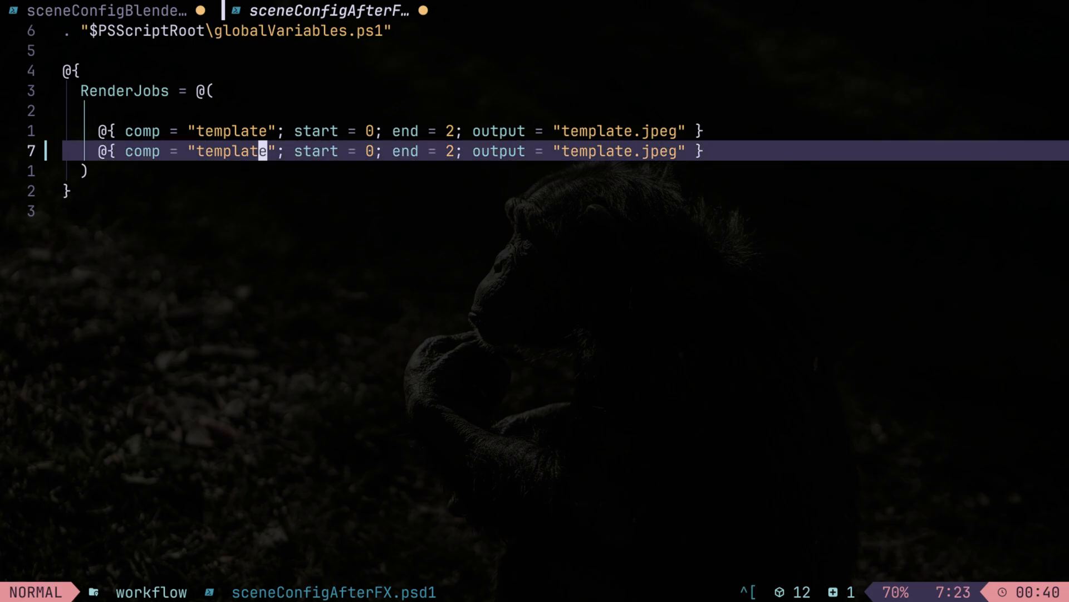
pyautogui.write('ciwmonkeyHed')
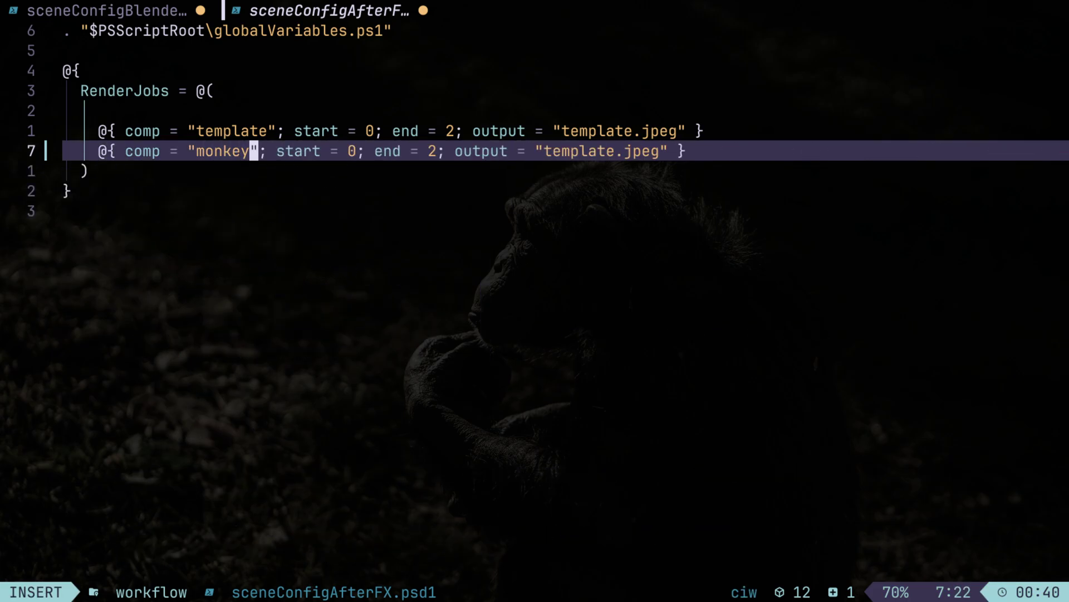
pyautogui.write('One')
pyautogui.press('Escape')
# Copy the new comp name into the same job's output value so the output file is monkeyHedOne.jpeg
pyautogui.press('v')
pyautogui.press('i')
pyautogui.press('w')
pyautogui.press('y')
pyautogui.press('f')
pyautogui.press('t')
pyautogui.press('f')
pyautogui.press('f')
pyautogui.press('f')
pyautogui.press('f')
pyautogui.press('v')
pyautogui.press('i')
pyautogui.press('w')
pyautogui.press('p')
pyautogui.press('0')
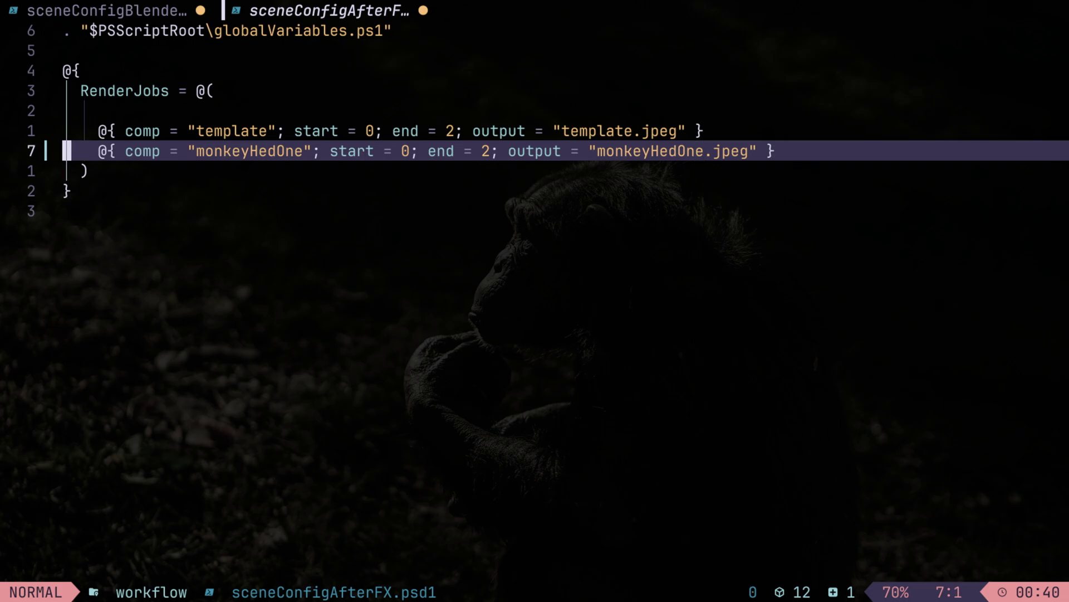
# Save sceneConfigAfterFX.psd1, switch to sceneConfigBlender.psd1 and save it as well
pyautogui.press('k')
pyautogui.press('k')
pyautogui.press('j')
pyautogui.press('j')
pyautogui.write(':w')
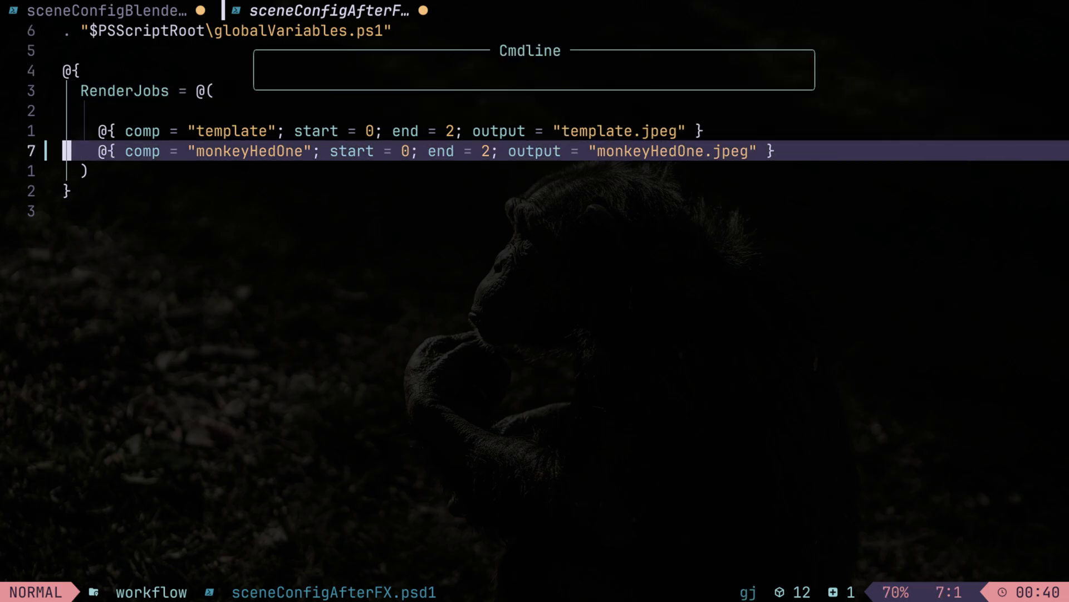
pyautogui.press('Return')
pyautogui.hotkey('shift', 'h')
pyautogui.write(':w')
pyautogui.press('Return')
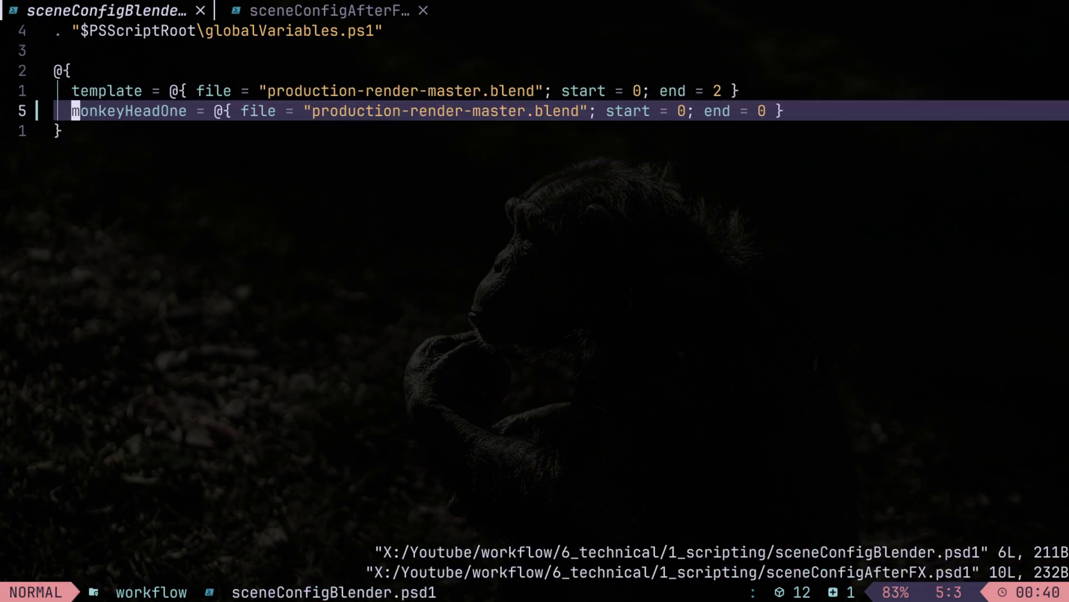
# Find renderConfigBlender.py among the project files and open it for editing
pyautogui.press('space')
pyautogui.press('f')
pyautogui.press('f')
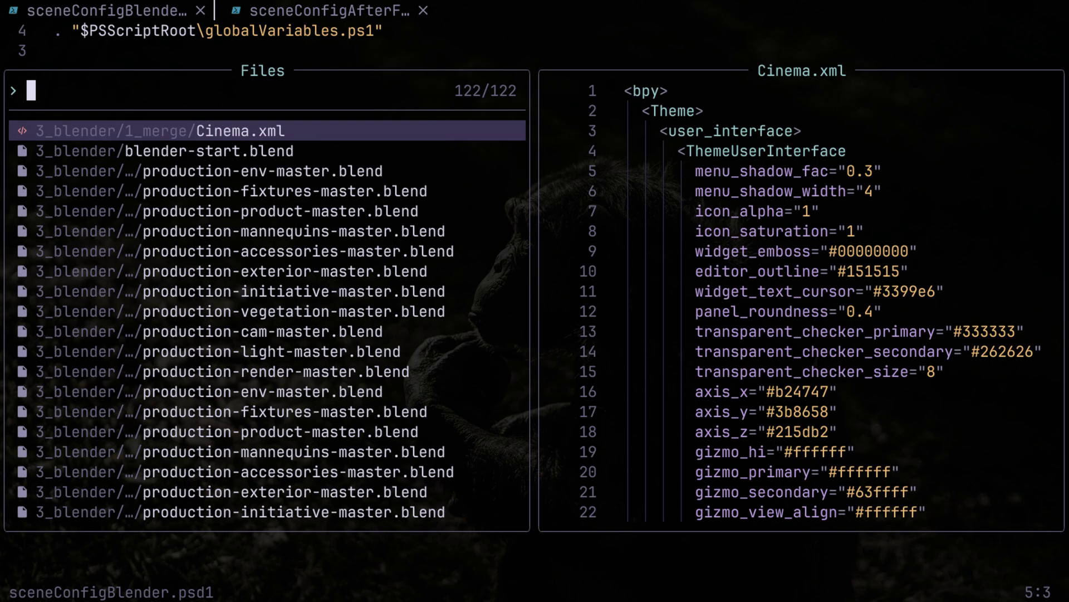
pyautogui.write('rener')
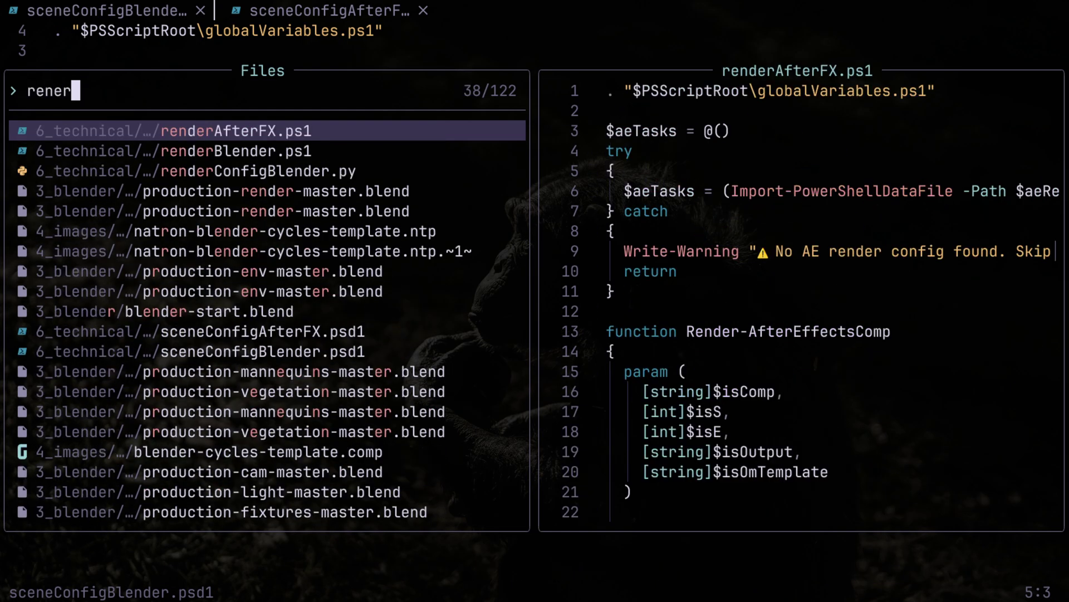
pyautogui.press('BackSpace')
pyautogui.press('BackSpace')
pyautogui.press('BackSpace')
pyautogui.press('BackSpace')
pyautogui.press('BackSpace')
pyautogui.write('renderc')
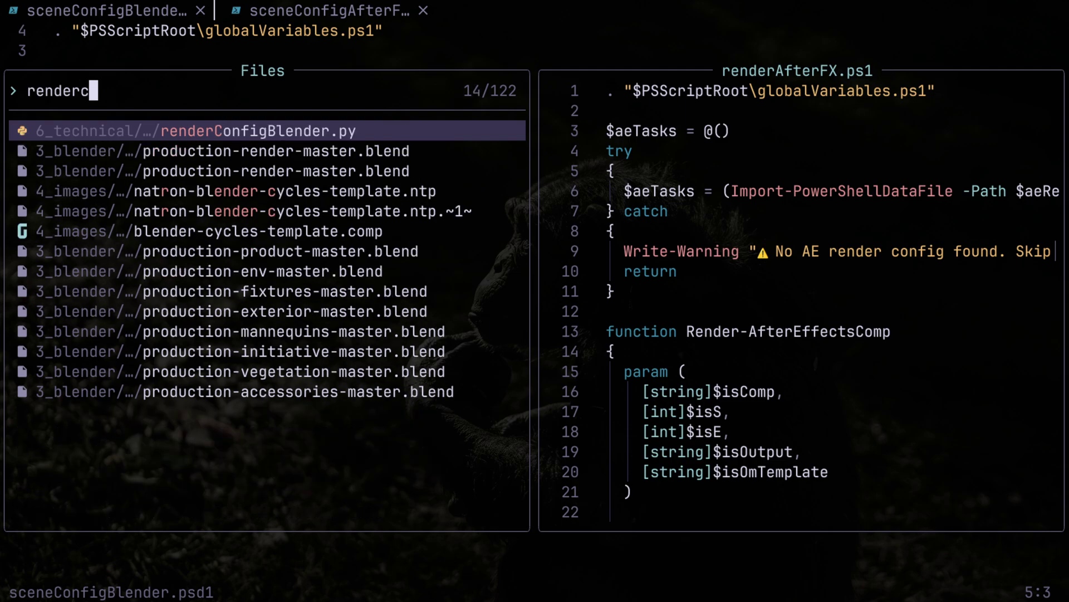
pyautogui.write('onfigblender')
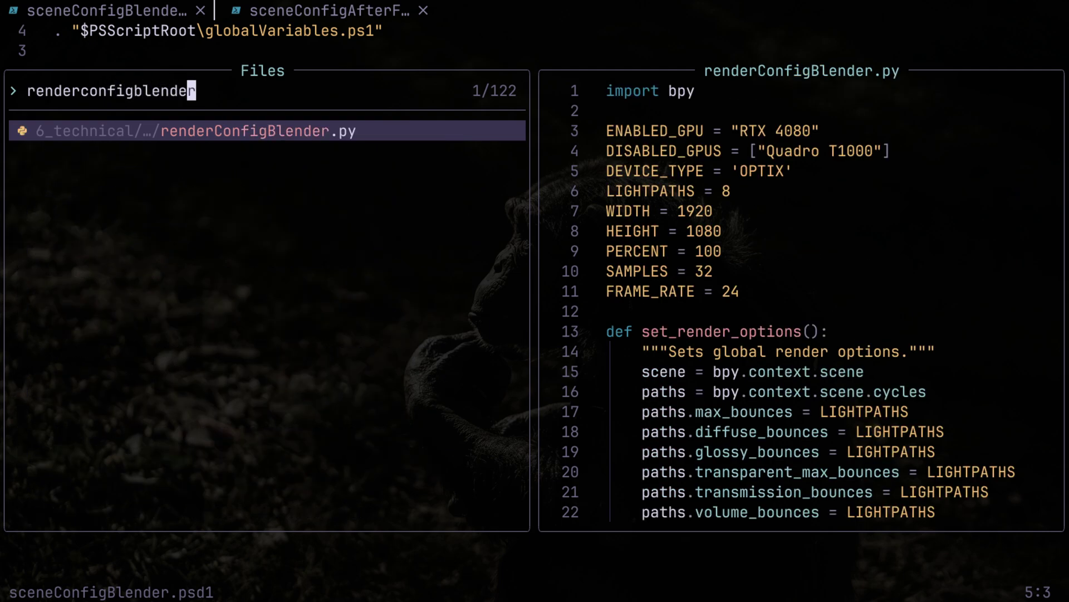
pyautogui.press('Return')
# Review the configuration constants at the start of renderConfigBlender.py, covering GPU, device type, light paths, resolution, samples and frame rate
pyautogui.press('j')
pyautogui.press('j')
pyautogui.press('j')
pyautogui.press('j')
pyautogui.press('j')
pyautogui.press('j')
pyautogui.press('j')
pyautogui.press('j')
pyautogui.press('j')
pyautogui.press('k')
pyautogui.press('k')
pyautogui.press('k')
pyautogui.press('k')
pyautogui.press('k')
pyautogui.press('k')
pyautogui.press('j')
pyautogui.press('j')
pyautogui.press('j')
pyautogui.press('j')
pyautogui.press('j')
pyautogui.press('j')
pyautogui.press('j')
pyautogui.press('j')
pyautogui.press('k')
pyautogui.press('k')
pyautogui.press('k')
pyautogui.press('k')
pyautogui.press('k')
pyautogui.press('k')
pyautogui.press('k')
pyautogui.press('k')
pyautogui.press('k')
pyautogui.press('k')
pyautogui.press('j')
pyautogui.press('j')
pyautogui.press('j')
pyautogui.press('j')
pyautogui.press('j')
pyautogui.press('j')
pyautogui.press('j')
pyautogui.press('j')
pyautogui.press('j')
pyautogui.press('j')
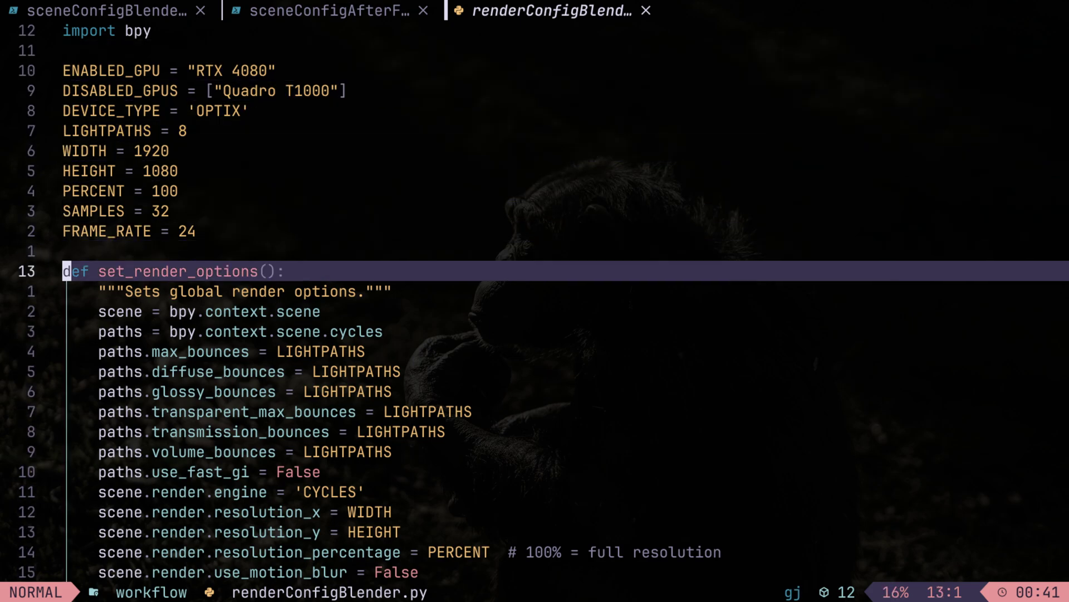
# Read through the set_render_options function to see how the constants are applied to the scene
pyautogui.press('j')
pyautogui.press('j')
pyautogui.press('j')
pyautogui.press('j')
pyautogui.press('j')
pyautogui.press('j')
pyautogui.press('j')
pyautogui.press('j')
pyautogui.press('j')
pyautogui.press('j')
pyautogui.press('j')
pyautogui.press('j')
pyautogui.press('j')
pyautogui.press('j')
pyautogui.press('j')
pyautogui.press('j')
pyautogui.press('j')
pyautogui.press('j')
pyautogui.press('j')
pyautogui.press('k')
pyautogui.press('k')
pyautogui.press('k')
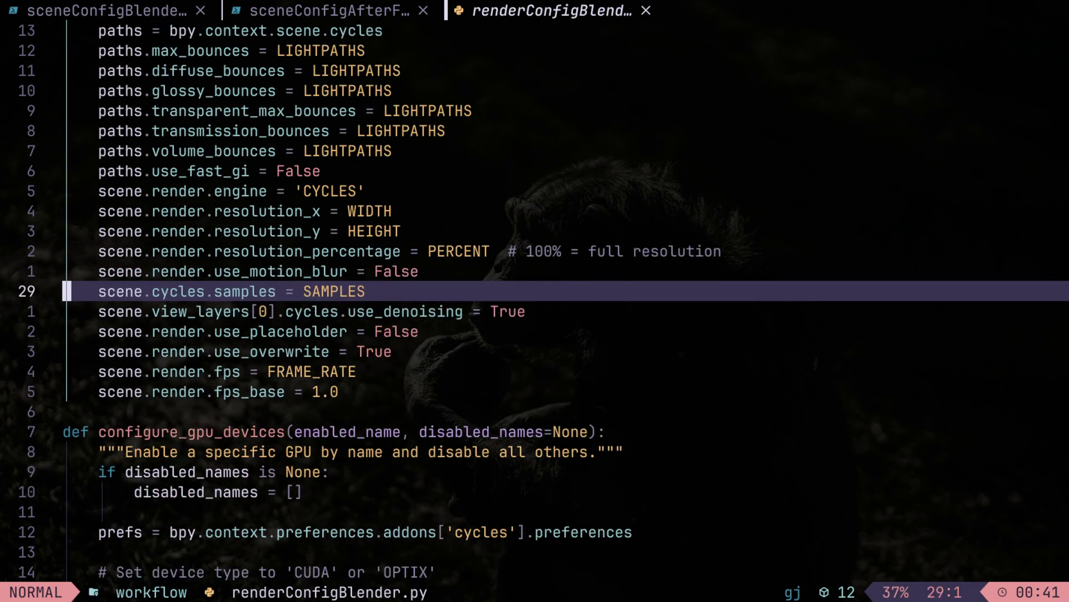
# Examine the configure_gpu_devices function and the rest of the script below it
pyautogui.press('j')
pyautogui.press('j')
pyautogui.press('j')
pyautogui.press('j')
pyautogui.press('j')
pyautogui.press('j')
pyautogui.press('j')
pyautogui.press('j')
pyautogui.press('j')
pyautogui.press('j')
pyautogui.press('j')
pyautogui.press('j')
pyautogui.press('j')
pyautogui.press('k')
pyautogui.press('k')
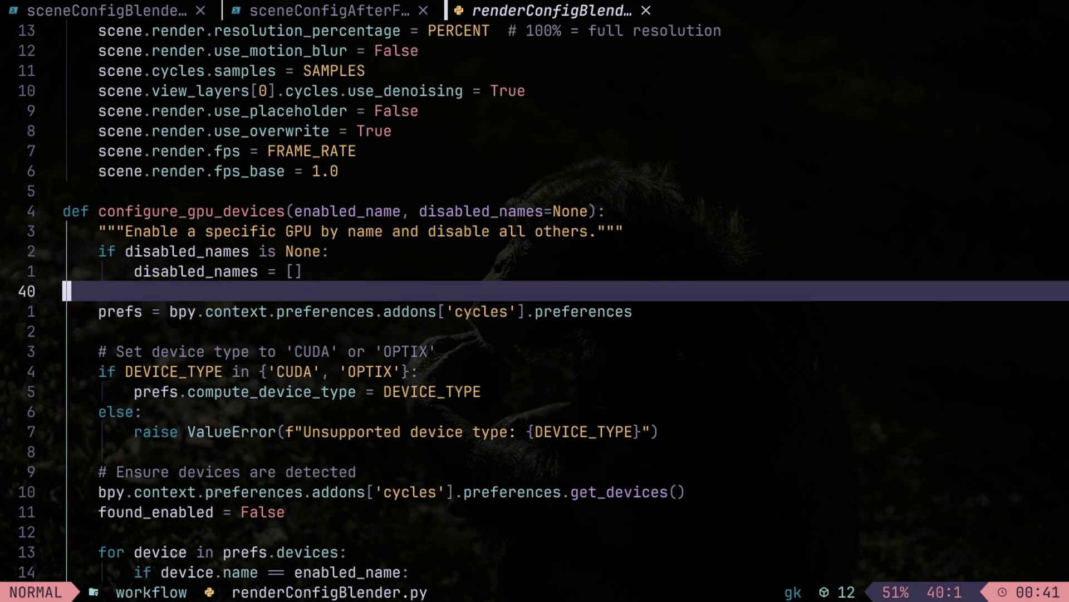
pyautogui.press('k')
pyautogui.press('k')
pyautogui.press('k')
pyautogui.press('j')
pyautogui.press('j')
pyautogui.press('j')
pyautogui.press('j')
pyautogui.press('j')
pyautogui.press('j')
pyautogui.press('j')
pyautogui.press('j')
pyautogui.press('j')
pyautogui.press('j')
pyautogui.press('j')
pyautogui.press('j')
pyautogui.press('j')
pyautogui.press('j')
pyautogui.press('j')
pyautogui.press('j')
pyautogui.press('j')
pyautogui.press('j')
pyautogui.press('j')
pyautogui.press('j')
pyautogui.press('j')
pyautogui.press('j')
pyautogui.press('j')
pyautogui.press('j')
pyautogui.press('j')
pyautogui.press('k')
# Return to the constants at the start of the script and clear the SAMPLES value for editing
pyautogui.press('g')
pyautogui.press('g')
pyautogui.press('j')
pyautogui.press('6')
pyautogui.press('j')
pyautogui.press('3')
pyautogui.press('j')
pyautogui.press('j')
pyautogui.press('2')
pyautogui.press('k')
pyautogui.press('w')
pyautogui.press('w')
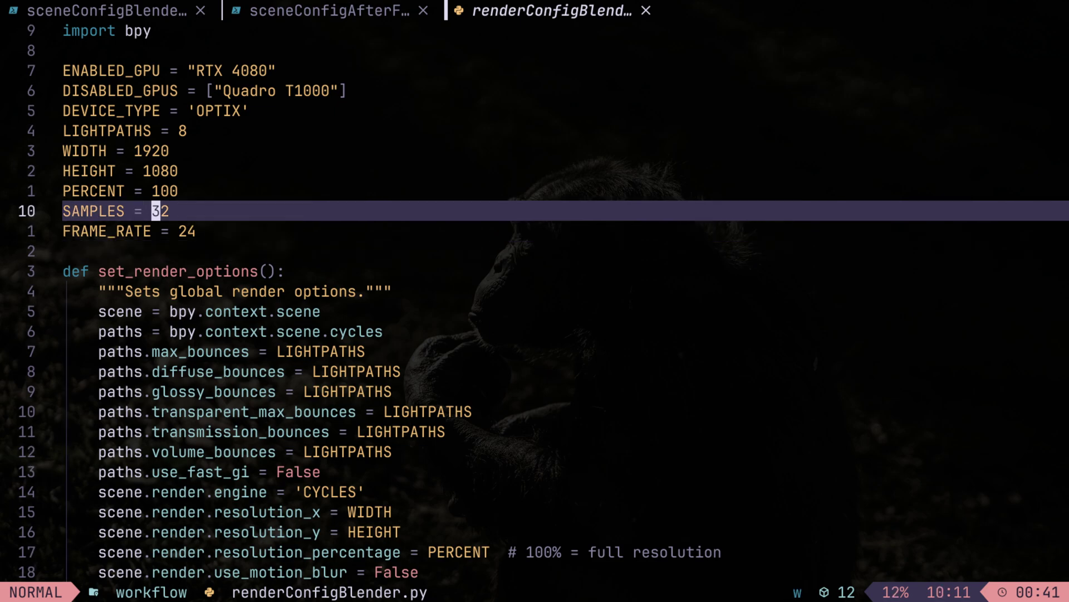
pyautogui.press('c')
pyautogui.press('w')
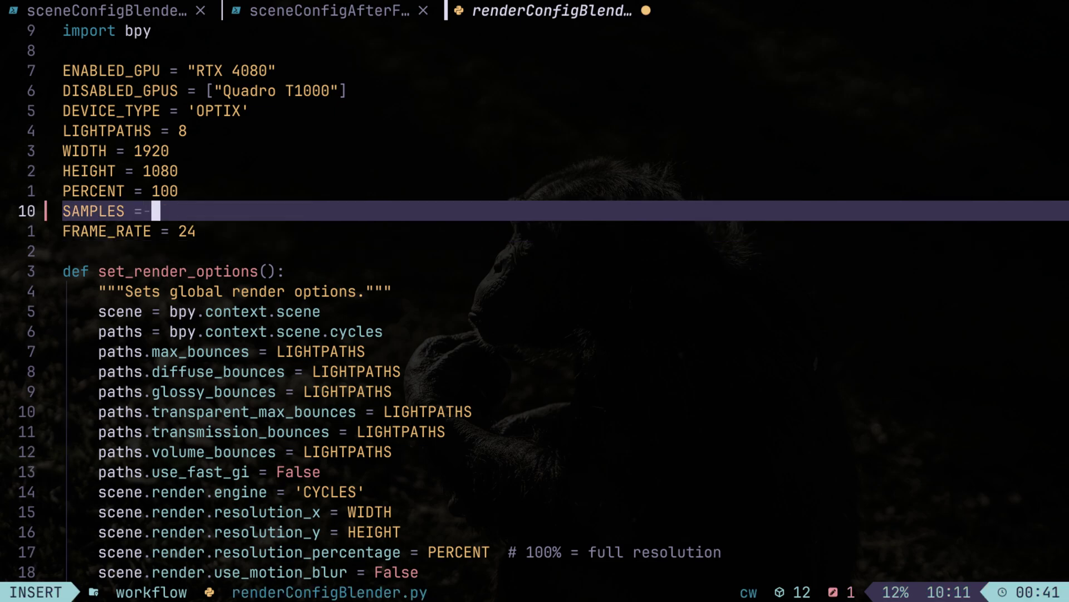
# Set the SAMPLES constant to 32
pyautogui.write('32')
pyautogui.press('Escape')
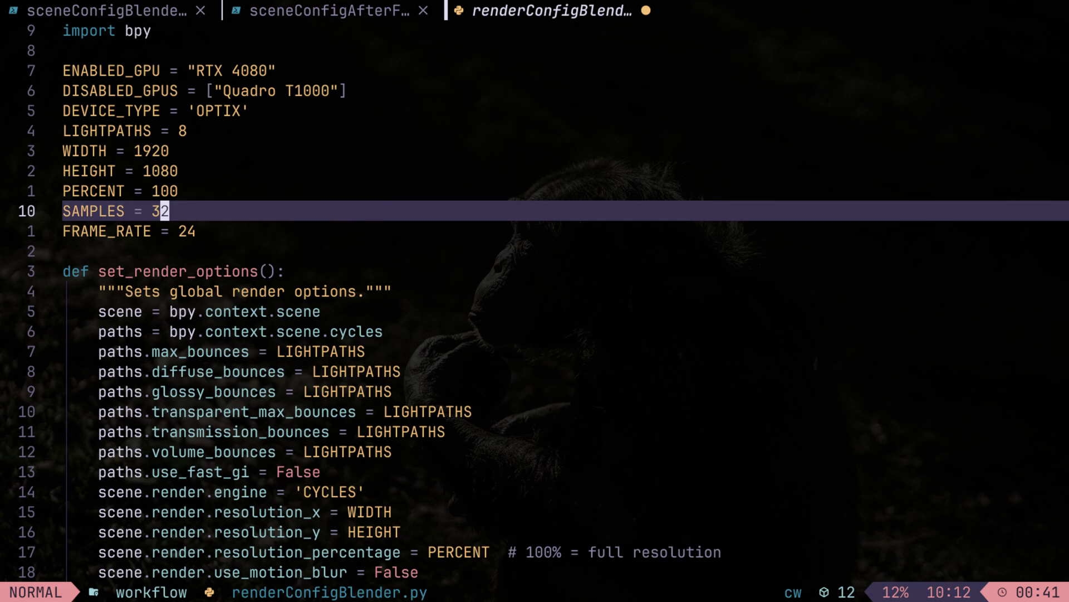
# Review the light path, resolution, sample and frame rate constants and the start of the render options function
pyautogui.press('g')
pyautogui.press('g')
pyautogui.press('j')
pyautogui.press('j')
pyautogui.press('j')
pyautogui.press('j')
pyautogui.press('j')
pyautogui.press('j')
pyautogui.press('j')
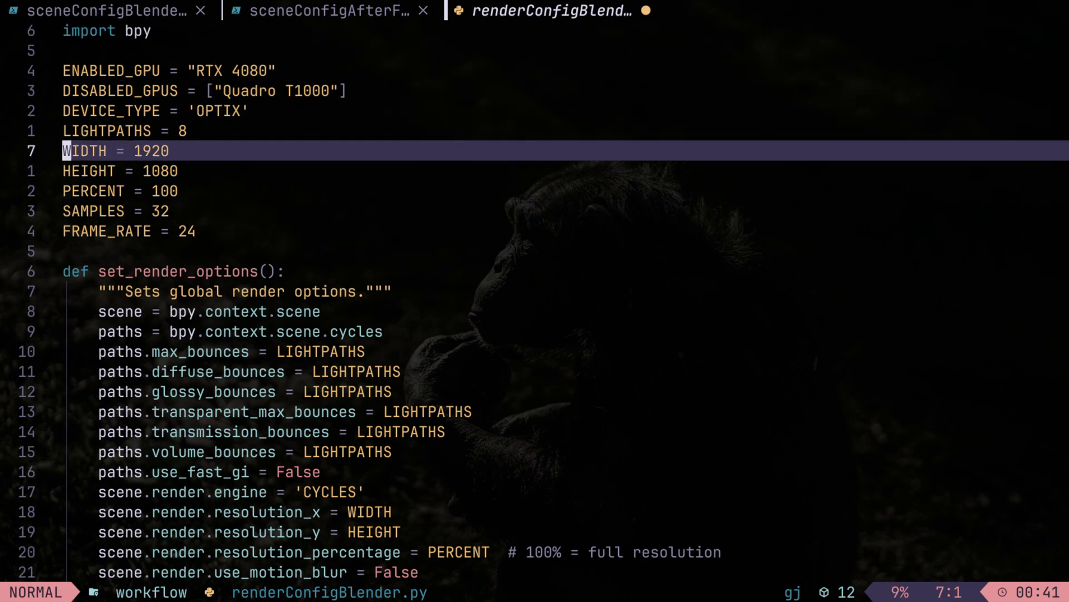
pyautogui.press('j')
pyautogui.press('k')
pyautogui.press('k')
pyautogui.press('k')
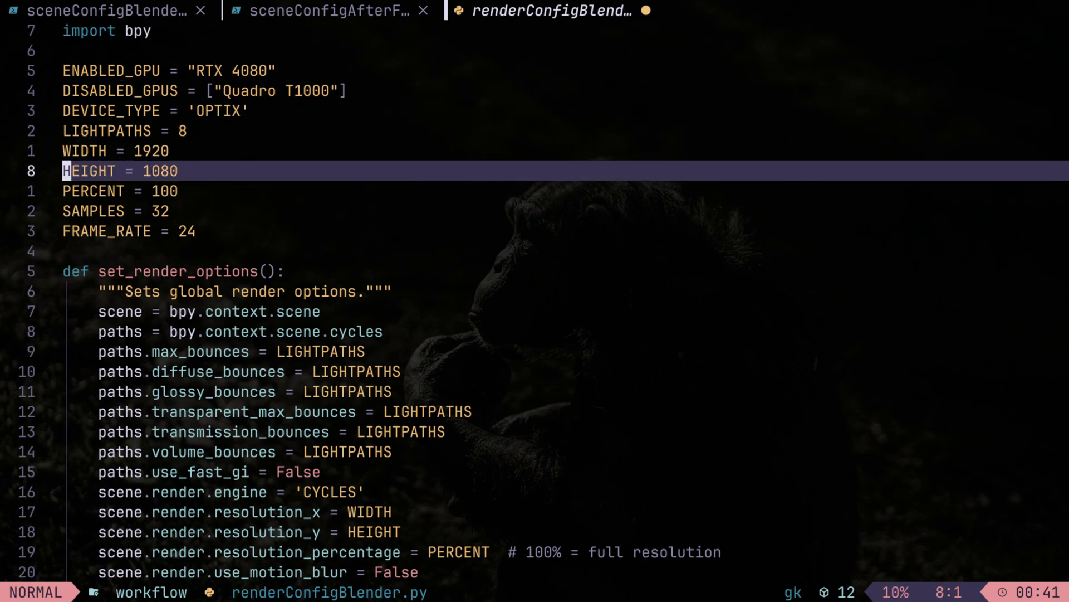
pyautogui.press('w')
pyautogui.press('w')
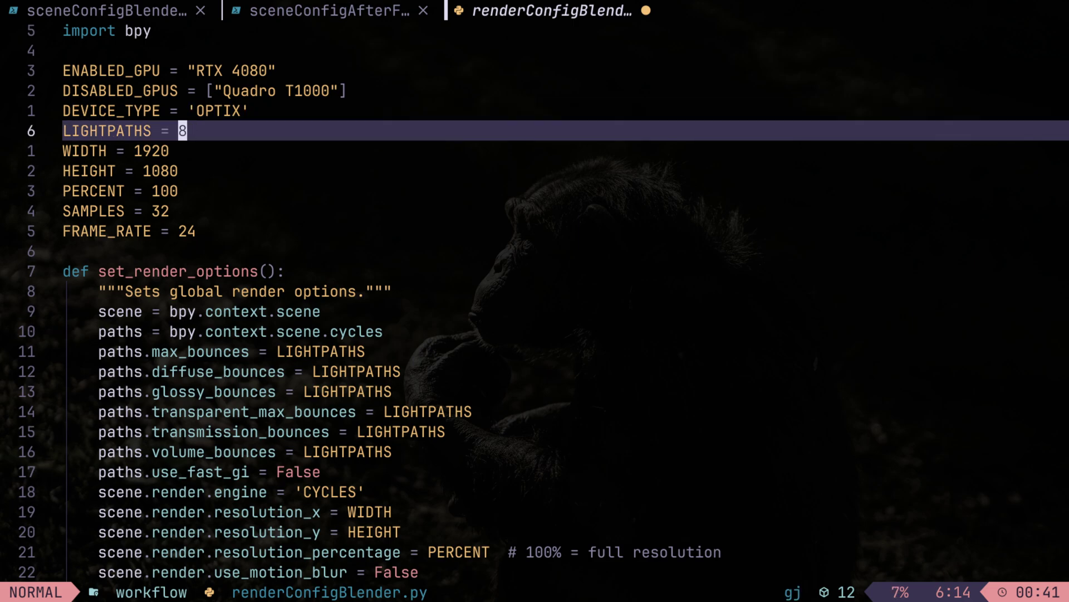
pyautogui.press('j')
pyautogui.press('j')
pyautogui.press('j')
pyautogui.press('j')
pyautogui.press('j')
pyautogui.press('k')
pyautogui.press('k')
pyautogui.press('k')
pyautogui.press('k')
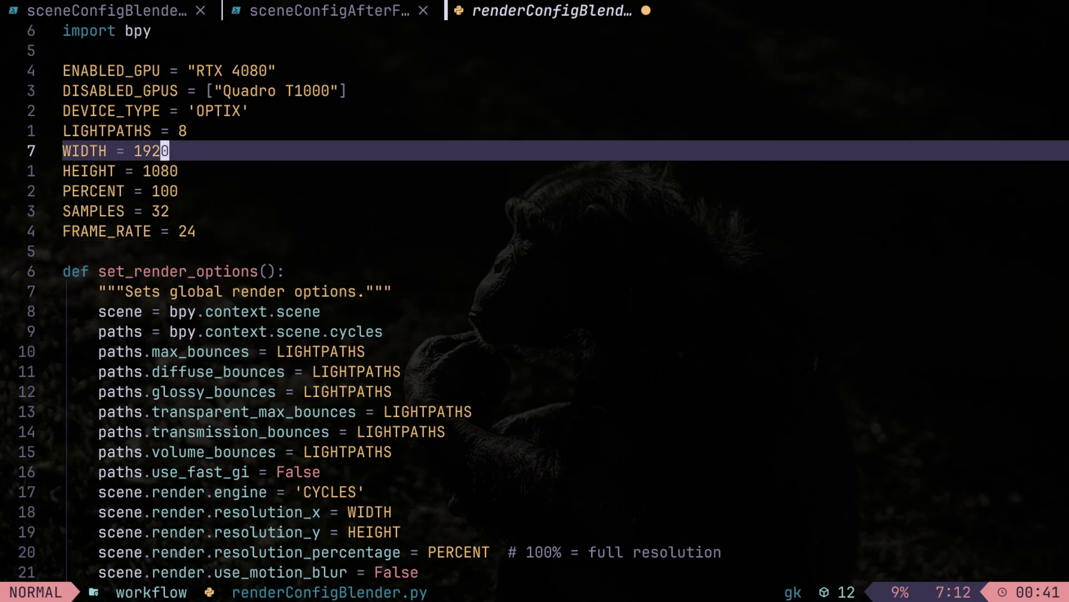
pyautogui.press('k')
pyautogui.press('k')
pyautogui.press('j')
pyautogui.press('j')
pyautogui.press('j')
pyautogui.press('j')
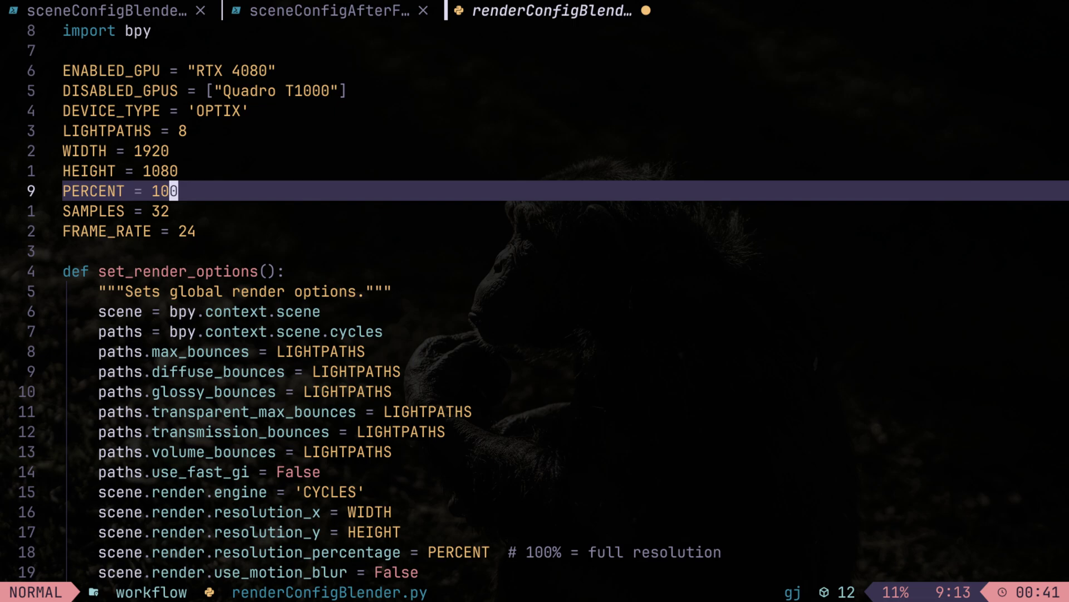
pyautogui.press('j')
pyautogui.press('j')
pyautogui.press('j')
pyautogui.press('j')
pyautogui.press('j')
pyautogui.press('j')
pyautogui.press('j')
pyautogui.press('j')
pyautogui.press('j')
pyautogui.press('k')
pyautogui.press('k')
pyautogui.press('k')
pyautogui.press('k')
pyautogui.press('k')
pyautogui.press('k')
pyautogui.press('k')
pyautogui.press('k')
pyautogui.press('k')
# Change the SAMPLES constant to 2048
pyautogui.press('b')
pyautogui.press('j')
pyautogui.write('cw2048')
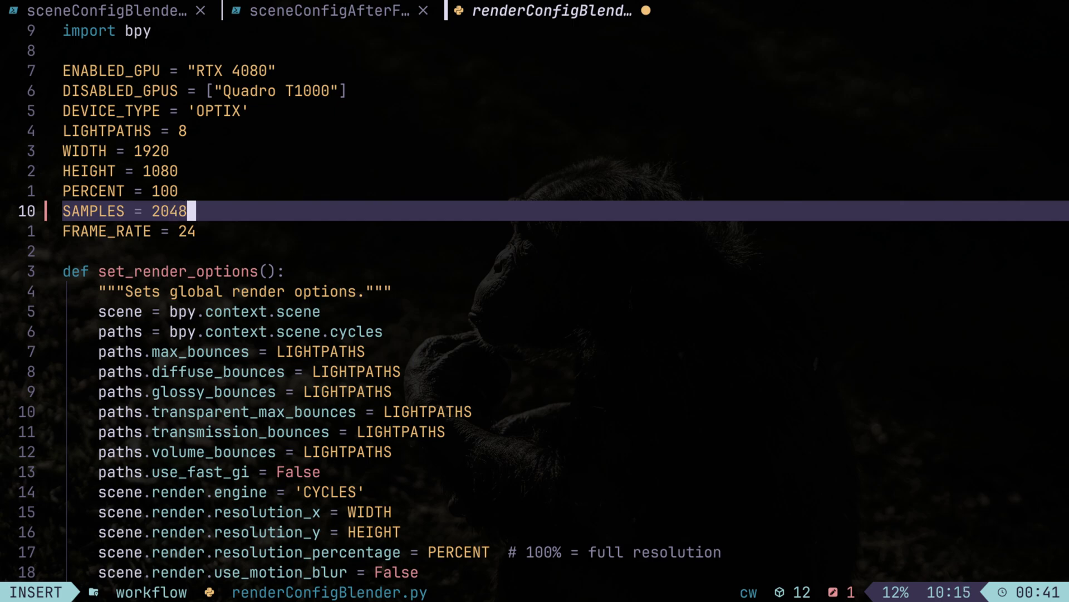
pyautogui.press('Escape')
# Change the LIGHTPATHS constant to 32
pyautogui.press('k')
pyautogui.press('k')
pyautogui.press('k')
pyautogui.press('k')
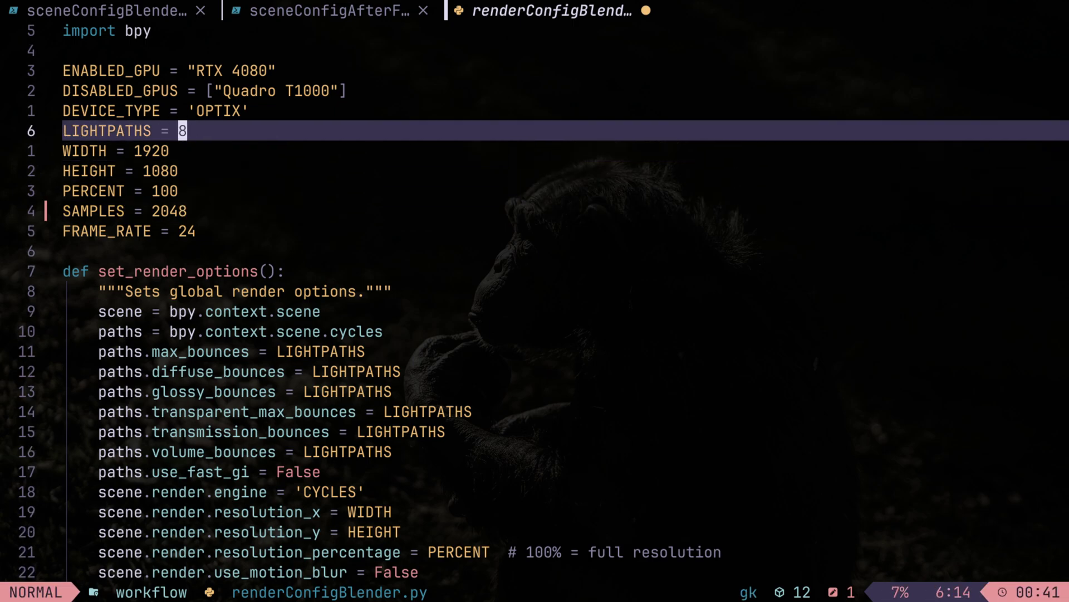
pyautogui.press('x')
pyautogui.write('a32')
pyautogui.press('Escape')
# Undo all unsaved edits to the SAMPLES and LIGHTPATHS constants
pyautogui.press('0')
pyautogui.press('j')
pyautogui.press('j')
pyautogui.press('j')
pyautogui.press('k')
pyautogui.press('k')
pyautogui.press('k')
pyautogui.press('j')
pyautogui.press('k')
pyautogui.press('k')
pyautogui.press('u')
pyautogui.press('u')
pyautogui.press('u')
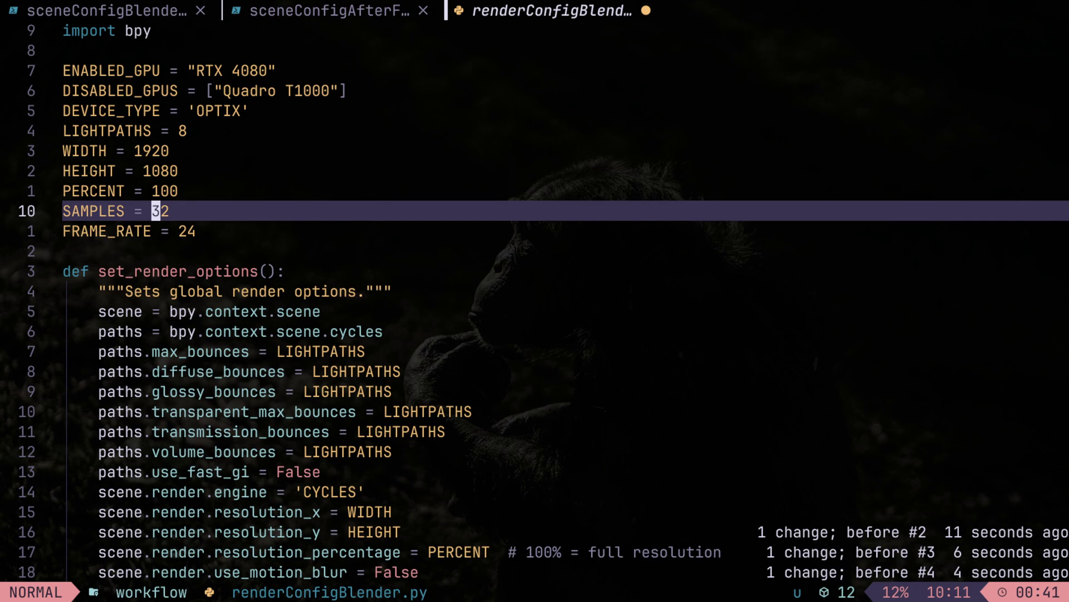
pyautogui.press('u')
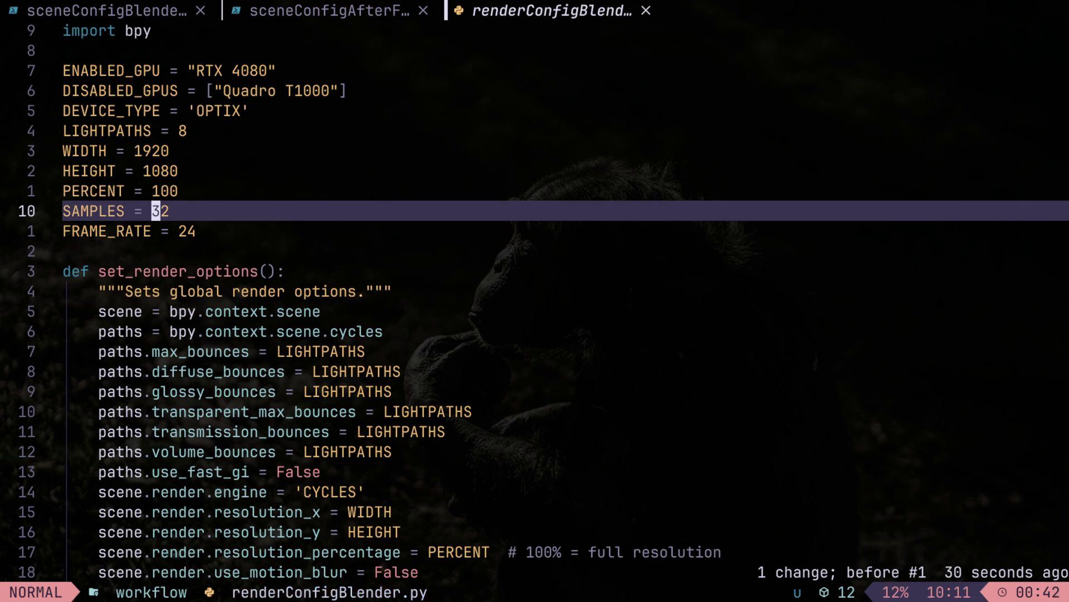
# Save renderConfigBlender.py and quit the editor
pyautogui.write(':w')
pyautogui.press('Return')
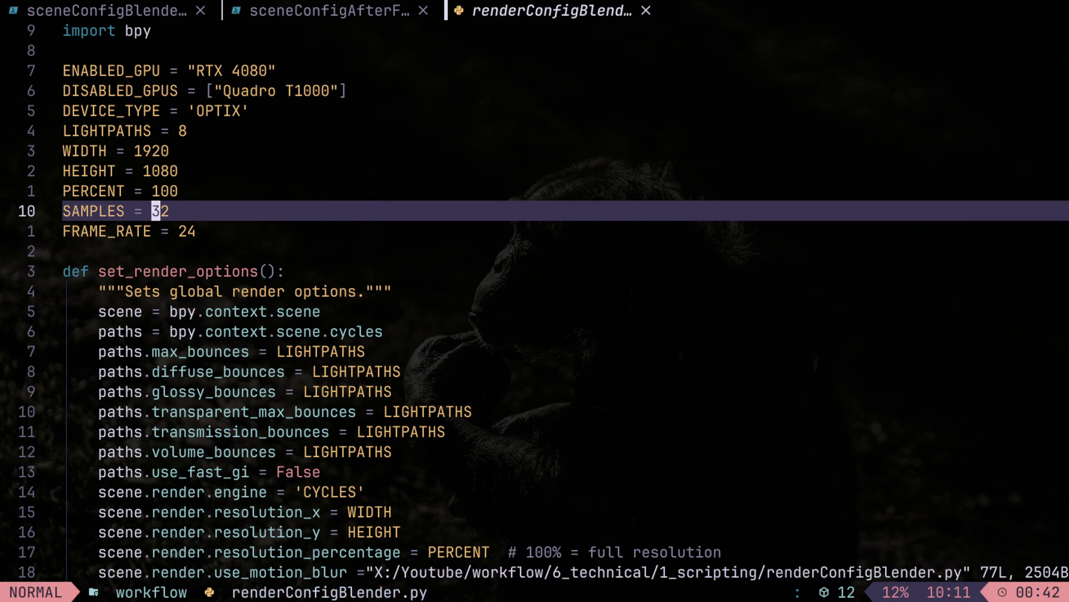
pyautogui.write(':wq')
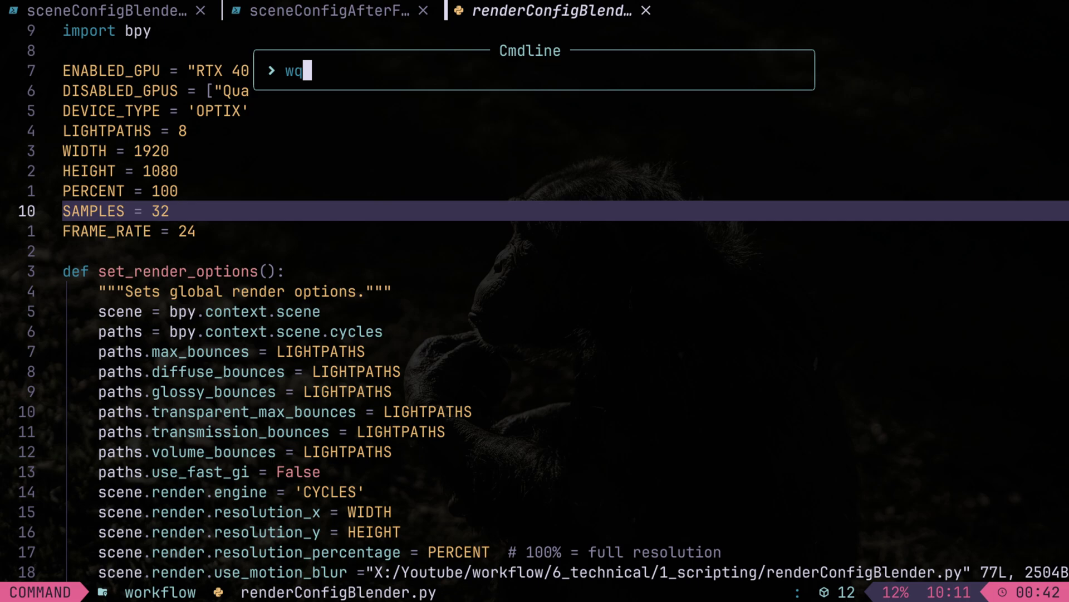
pyautogui.press('Return')
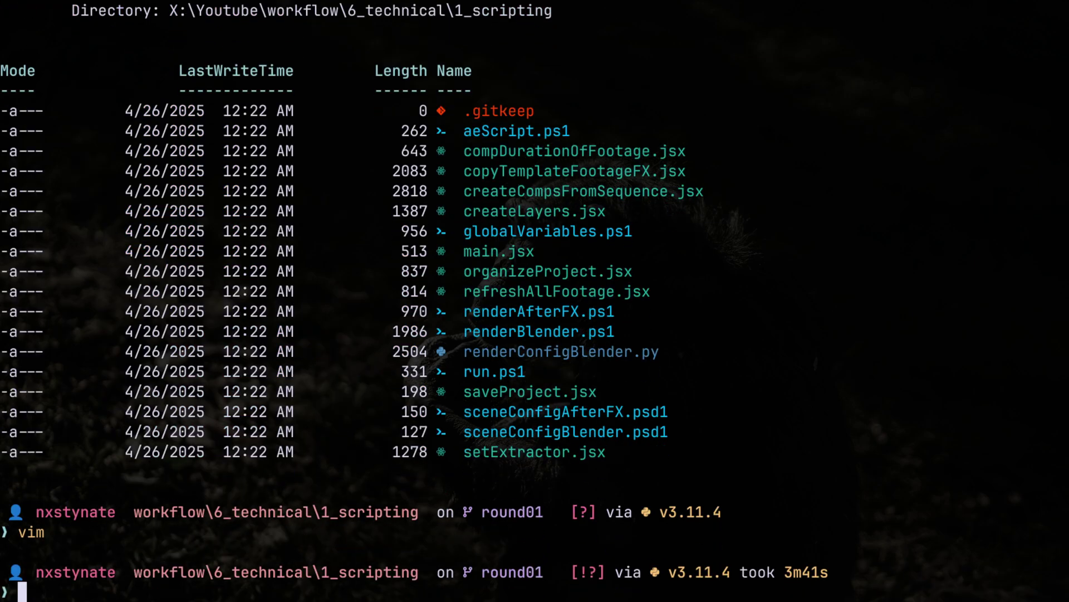
# Run the render script with ./run and reduce the terminal's text size
pyautogui.write('./run')
pyautogui.press('Return')
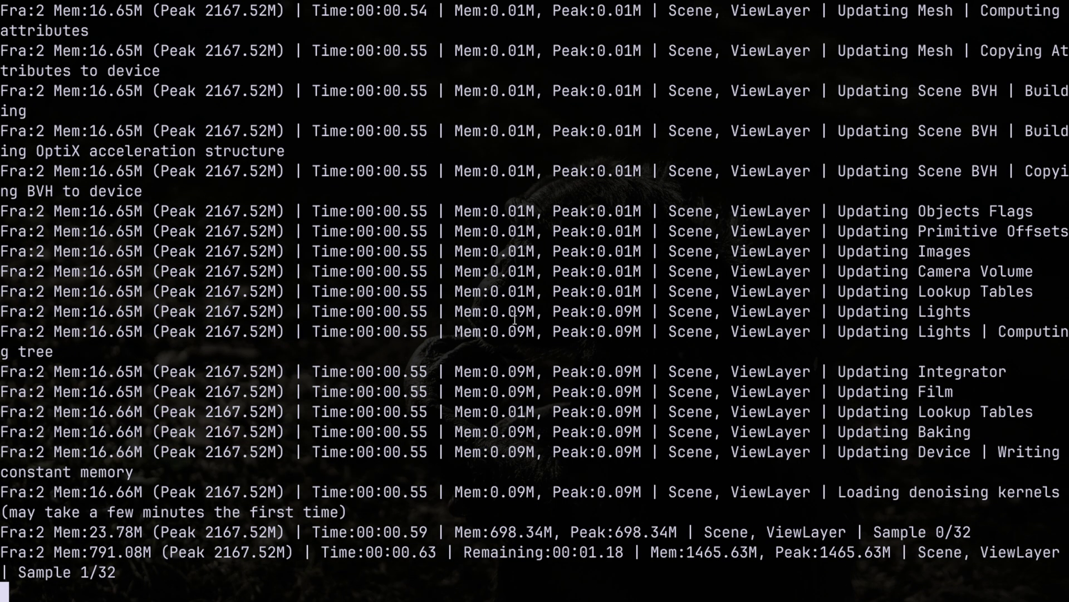
pyautogui.hotkey('ctrl', '-')
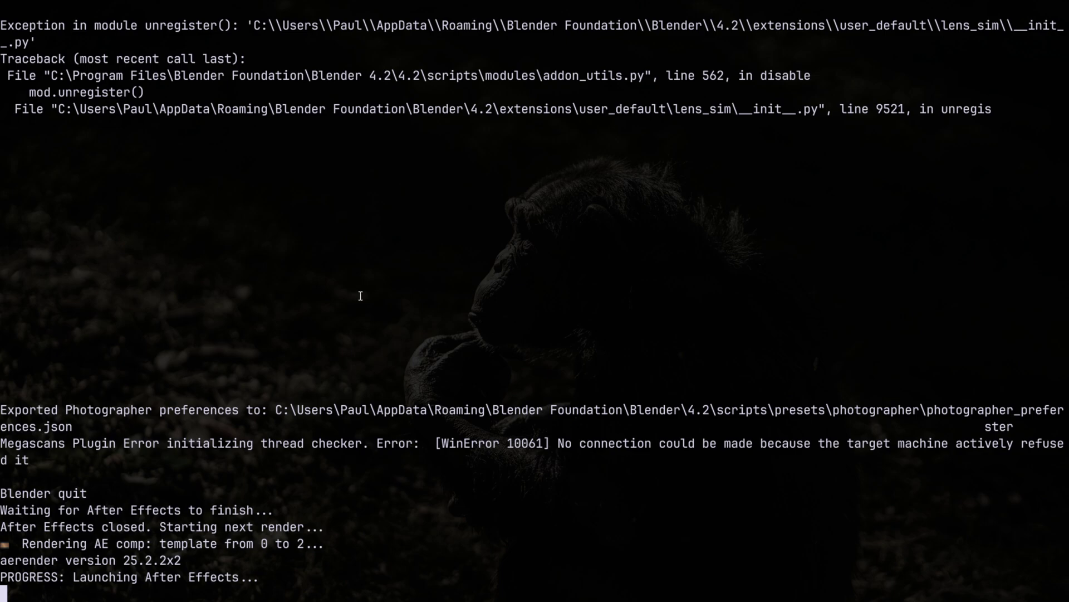
# Examine the comp names and the aerender error in the After Effects render output
pyautogui.moveTo(161, 546); pyautogui.dragTo(219, 547)
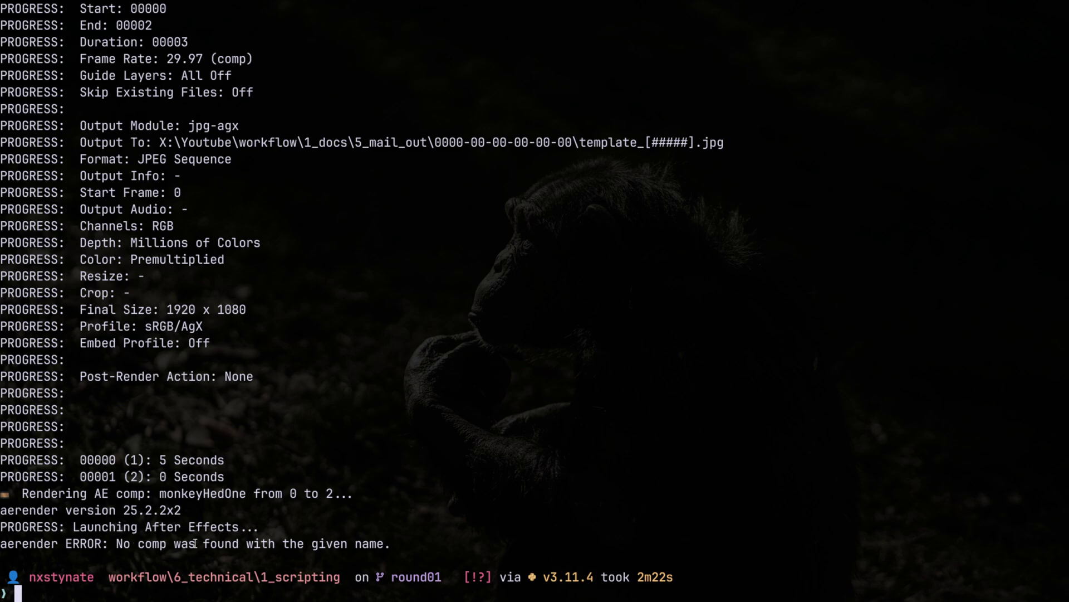
pyautogui.moveTo(196, 543); pyautogui.dragTo(393, 533)
pyautogui.moveTo(160, 492); pyautogui.dragTo(262, 495)
pyautogui.click(145, 497)
pyautogui.moveTo(174, 494); pyautogui.dragTo(217, 493)
# Clear the terminal and open sceneConfigBlender.psd1 in Vim
pyautogui.write('cls')
pyautogui.press('Return')
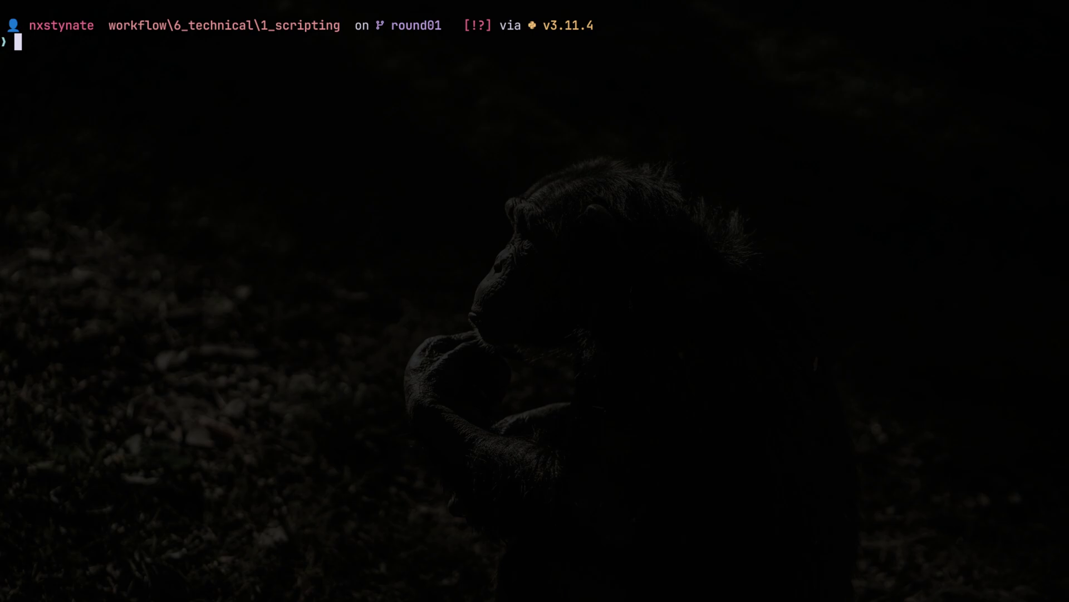
pyautogui.write('vim')
pyautogui.press('Return')
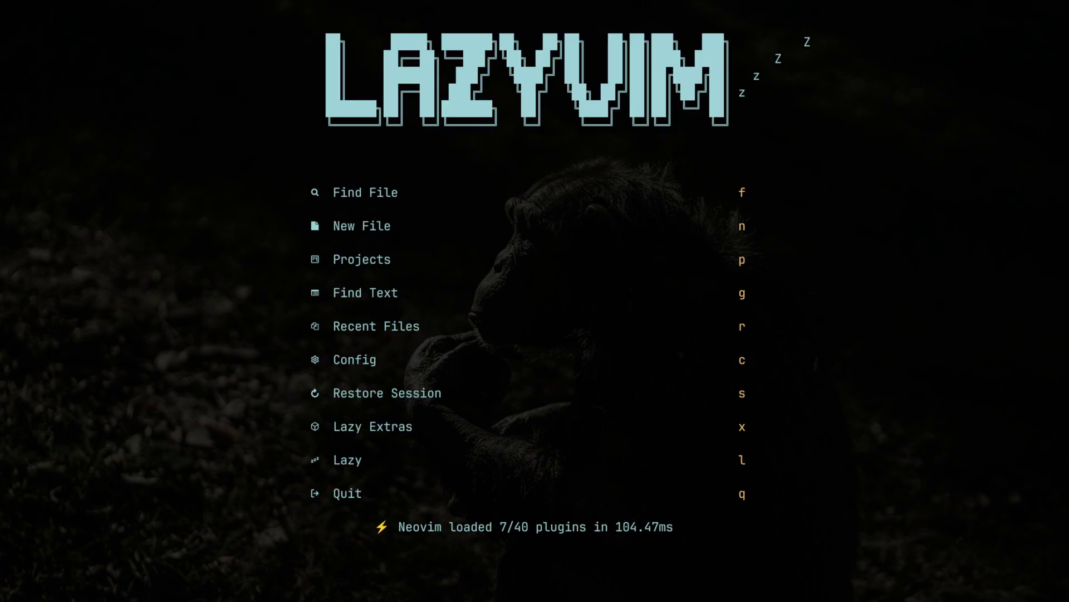
pyautogui.write('f')
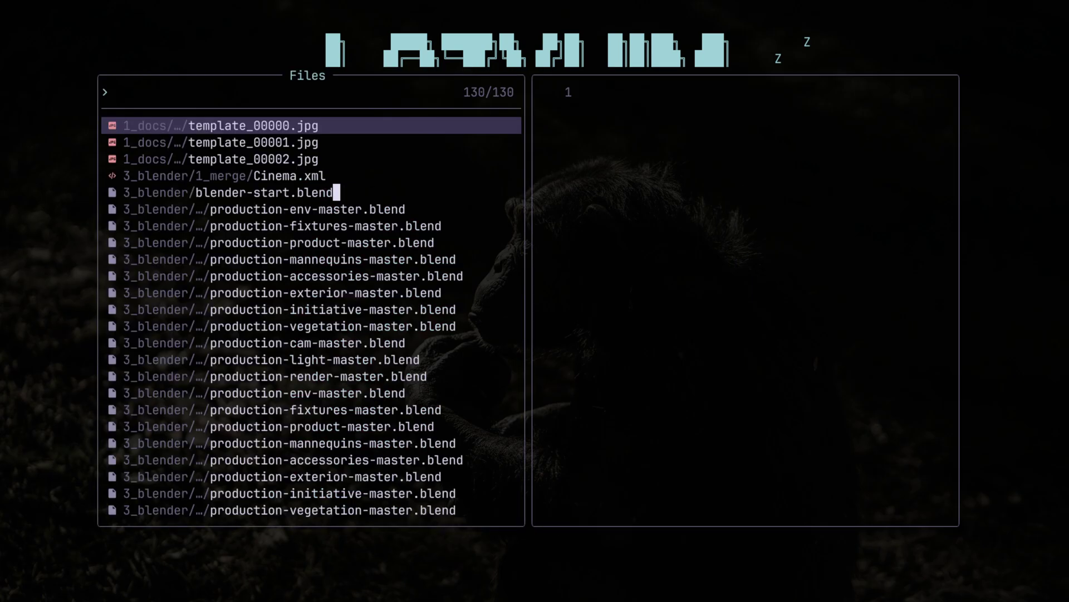
pyautogui.write('sceneconfig')
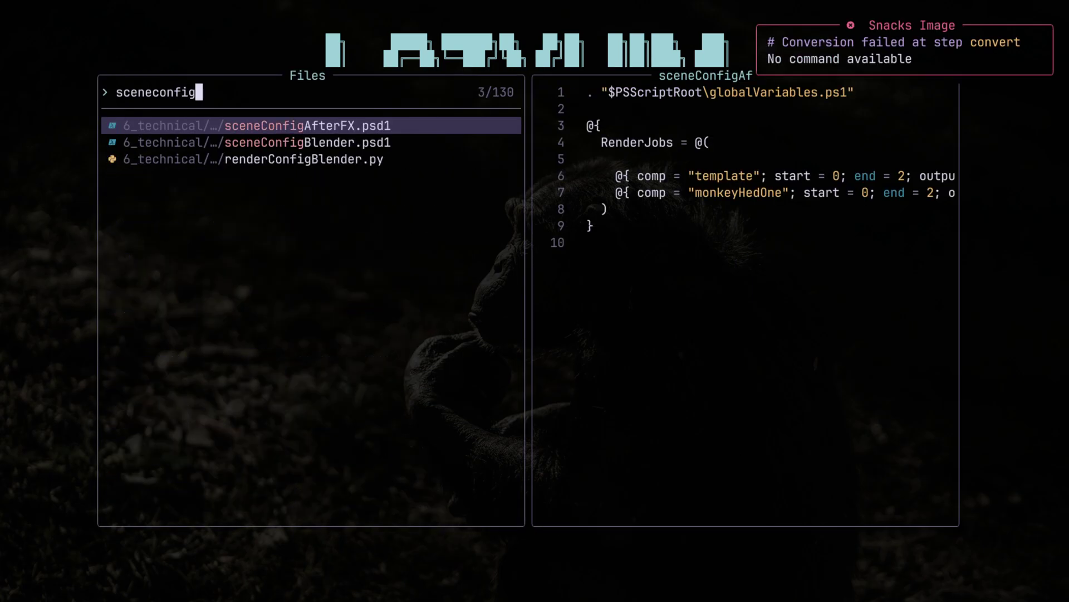
pyautogui.write('blender')
pyautogui.press('Return')
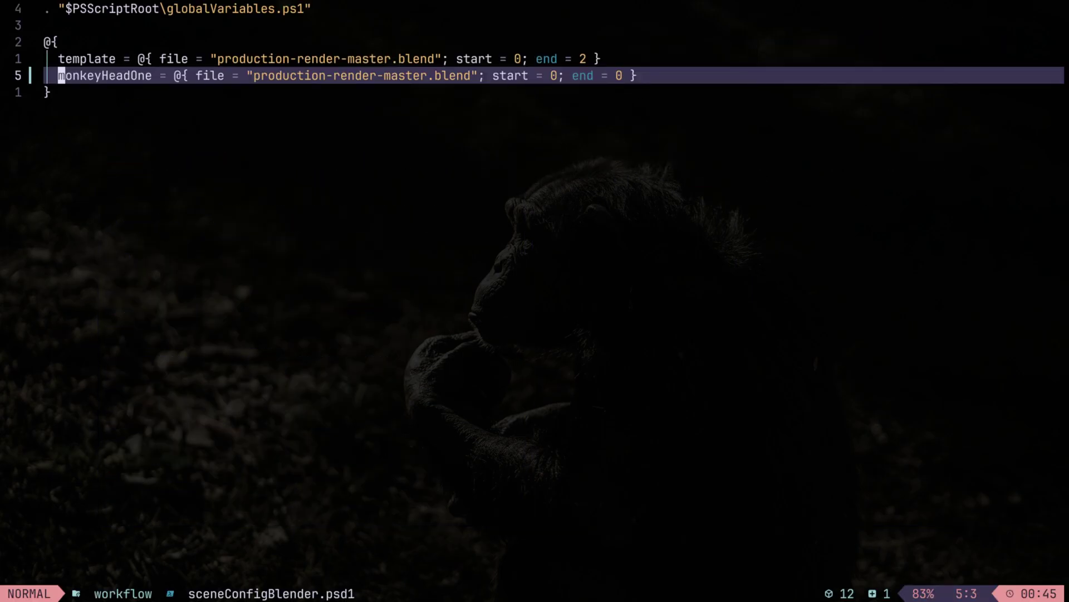
# Copy the scene name monkeyHeadOne and open sceneConfigAfterFX.psd1
pyautogui.hotkey('shift', 'v')
pyautogui.press('y')
pyautogui.press('space')
pyautogui.press('space')
pyautogui.write('sceneco')
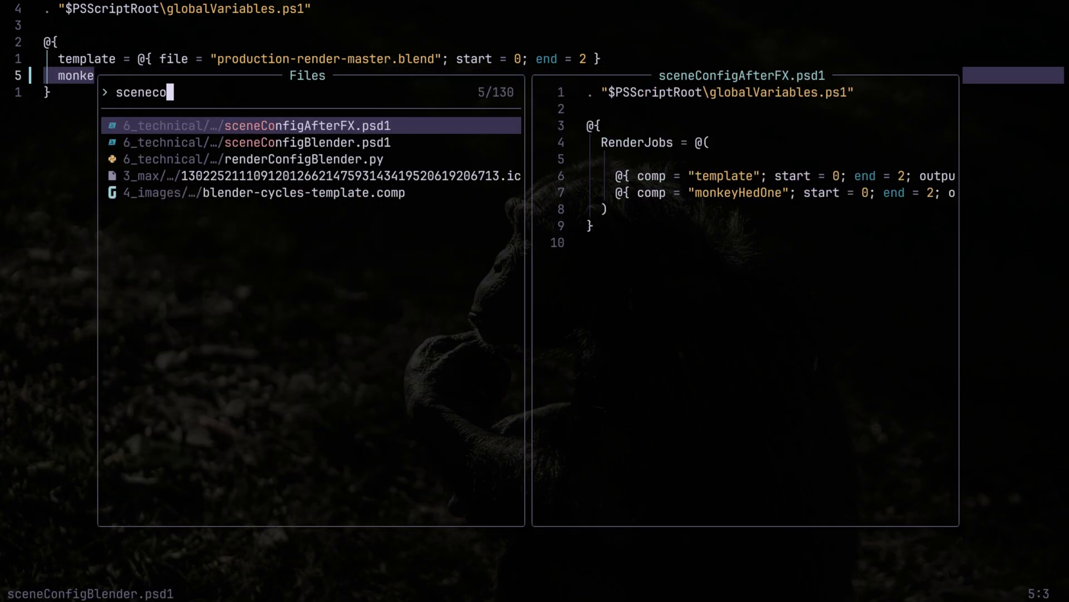
pyautogui.write('nfigafter')
pyautogui.press('Return')
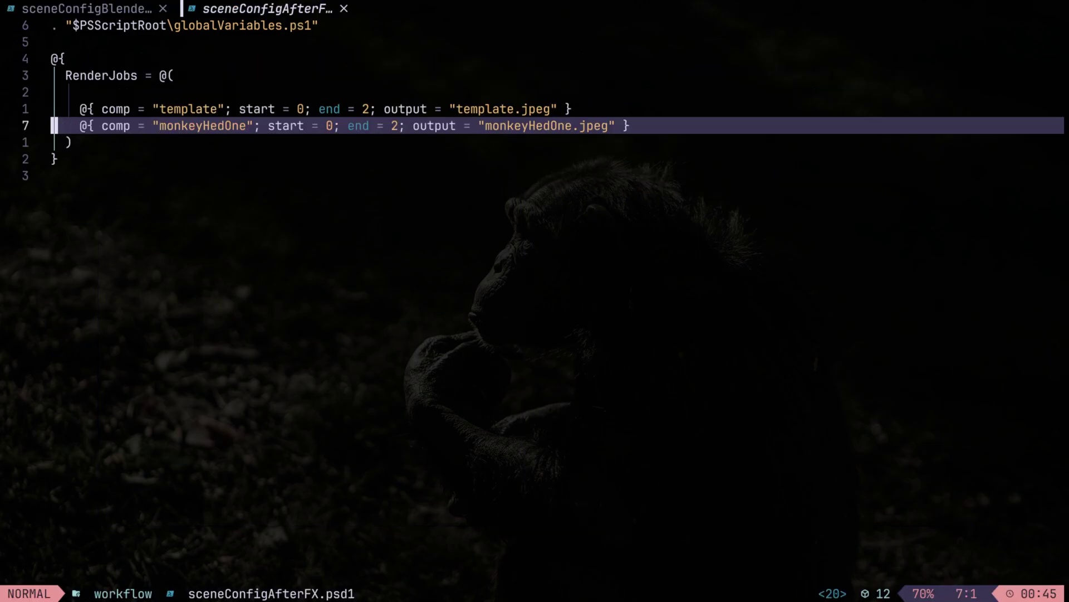
# Replace the misspelled comp name in the second render job with the copied monkeyHeadOne
pyautogui.press('w')
pyautogui.press('w')
pyautogui.press('w')
pyautogui.press('w')
pyautogui.press('v')
pyautogui.press('e')
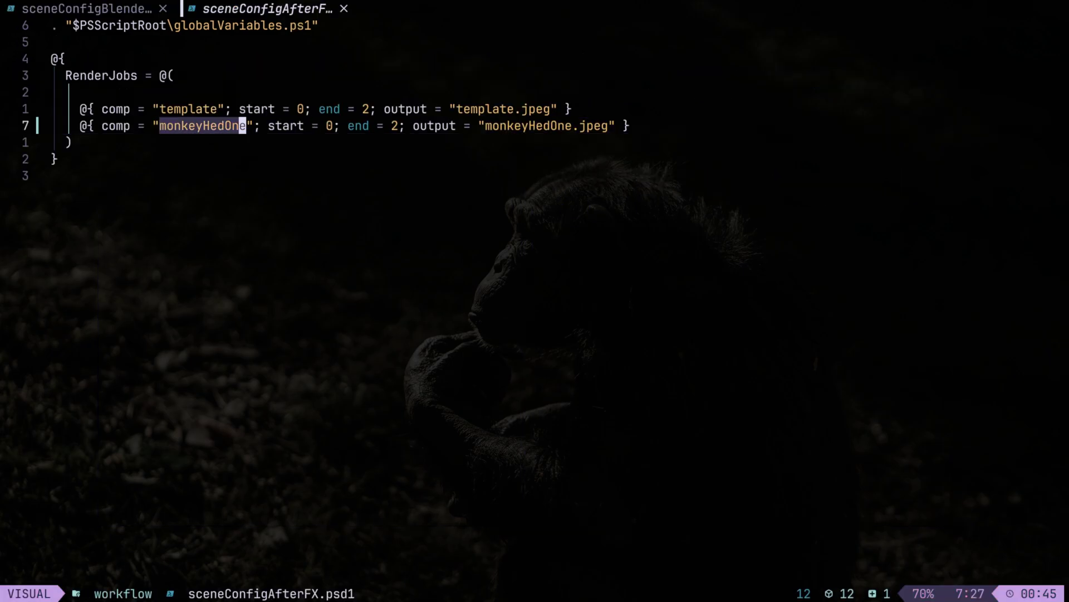
pyautogui.press('p')
# Change the second render job's output file name to monkeyHeadOne.jpeg
pyautogui.press('w')
pyautogui.press('w')
pyautogui.press('w')
pyautogui.press('w')
pyautogui.press('w')
pyautogui.press('w')
pyautogui.press('w')
pyautogui.press('w')
pyautogui.press('w')
pyautogui.press('w')
pyautogui.press('w')
pyautogui.press('w')
pyautogui.press('w')
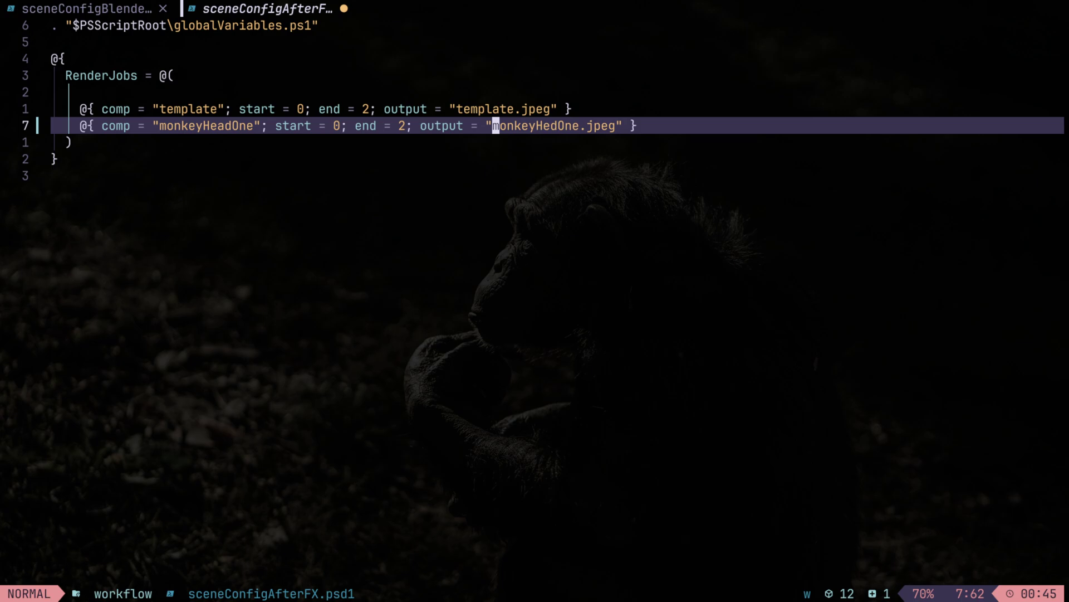
pyautogui.write('ciwmonkey')
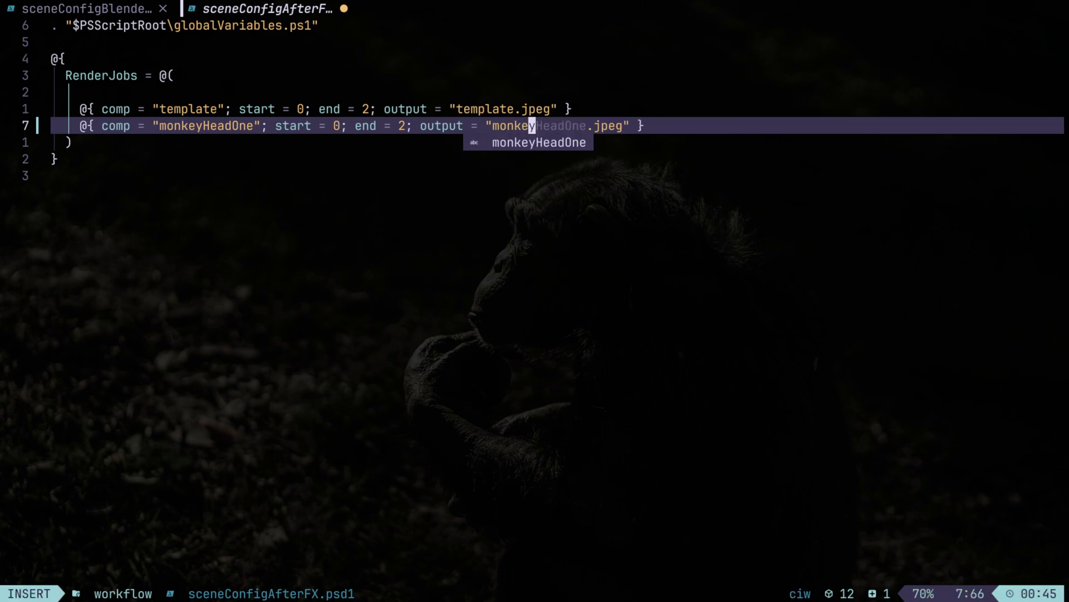
pyautogui.write('HeadOne')
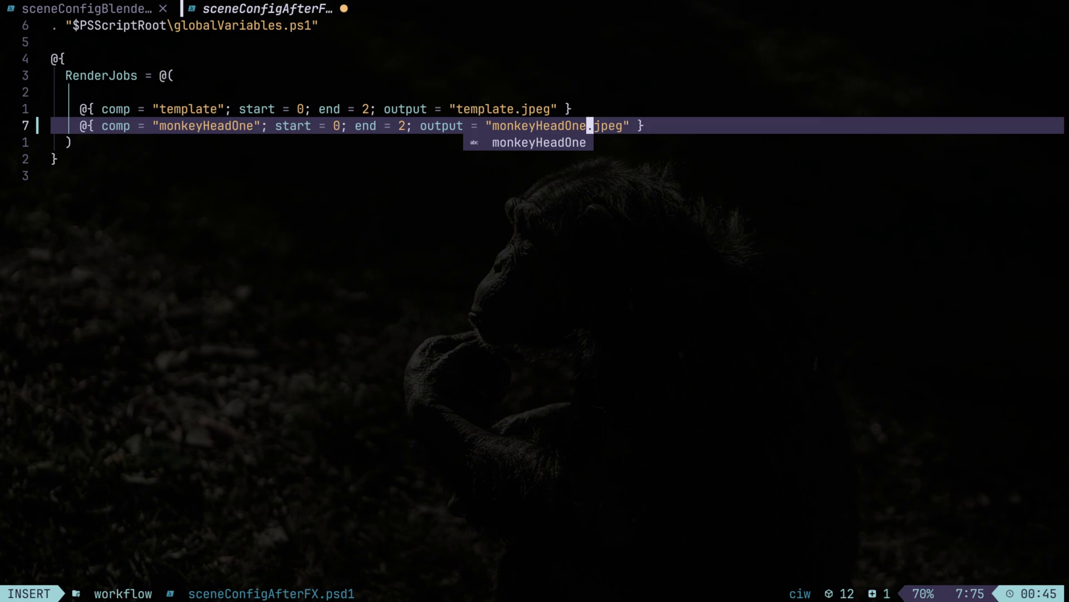
pyautogui.press('Escape')
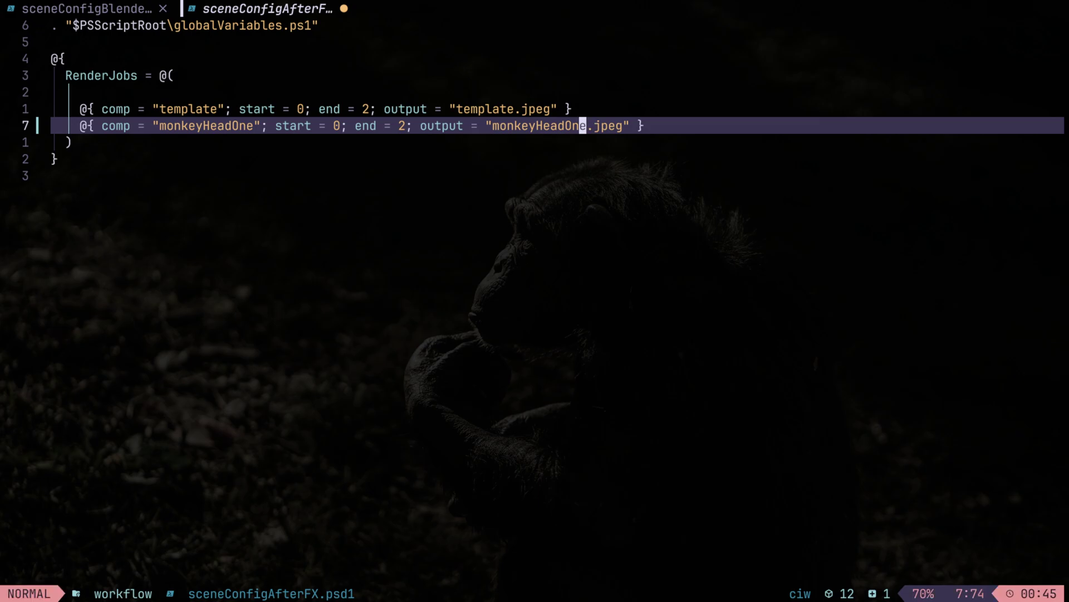
# Check the scene folder's spelling in the adjacent terminal pane and return to the maximized editor pane
pyautogui.hotkey('ctrl', 'shift', 'z')
pyautogui.hotkey('ctrl', 'shift', 'Right')
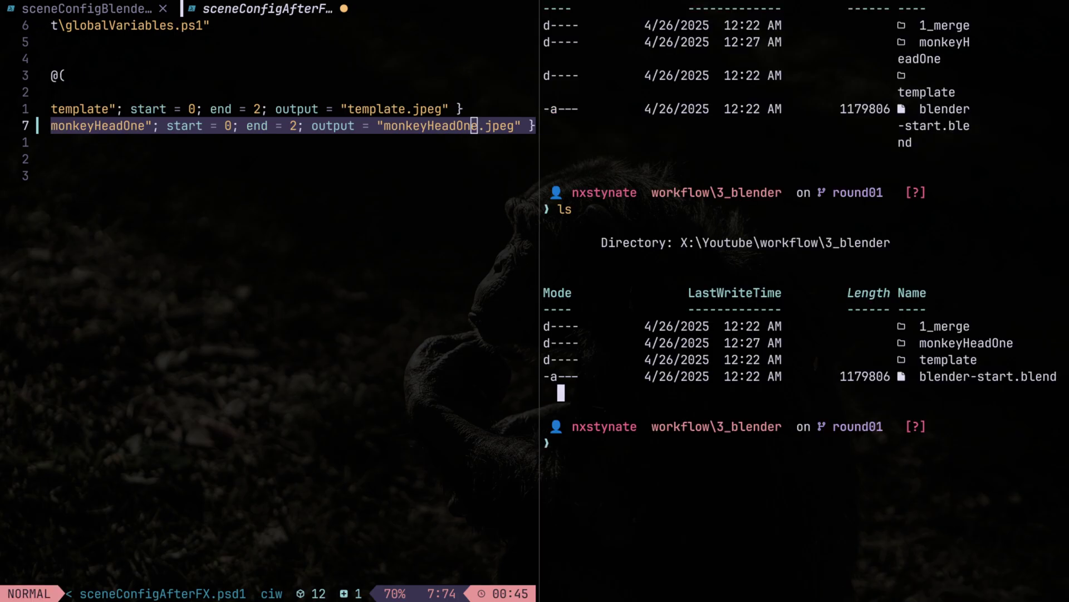
pyautogui.hotkey('ctrl', 'shift', 'z')
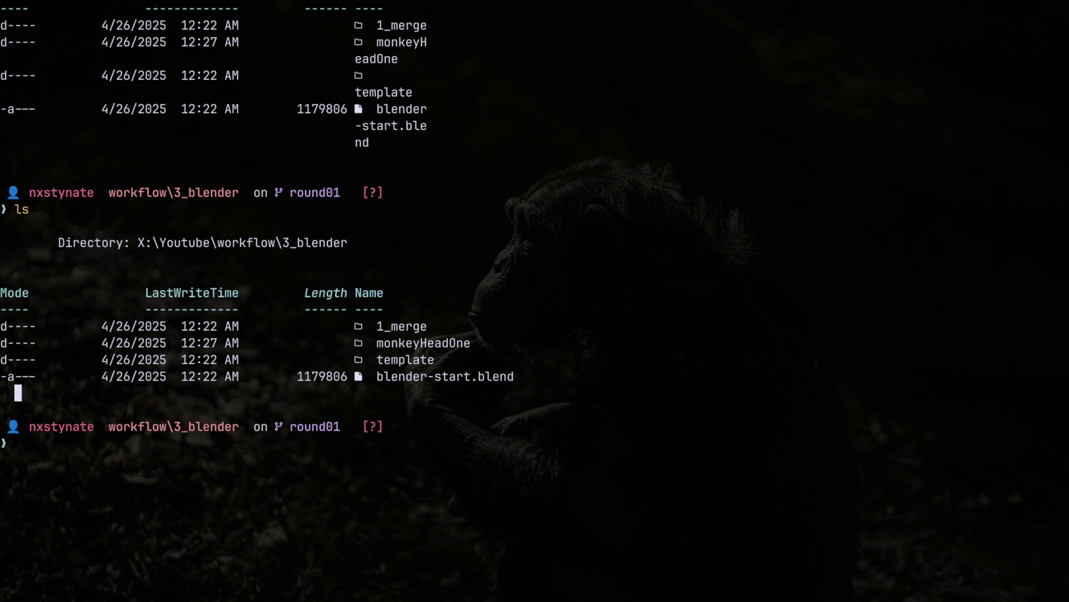
pyautogui.hotkey('ctrl', 'shift', 'z')
pyautogui.hotkey('ctrl', 'shift', 'Left')
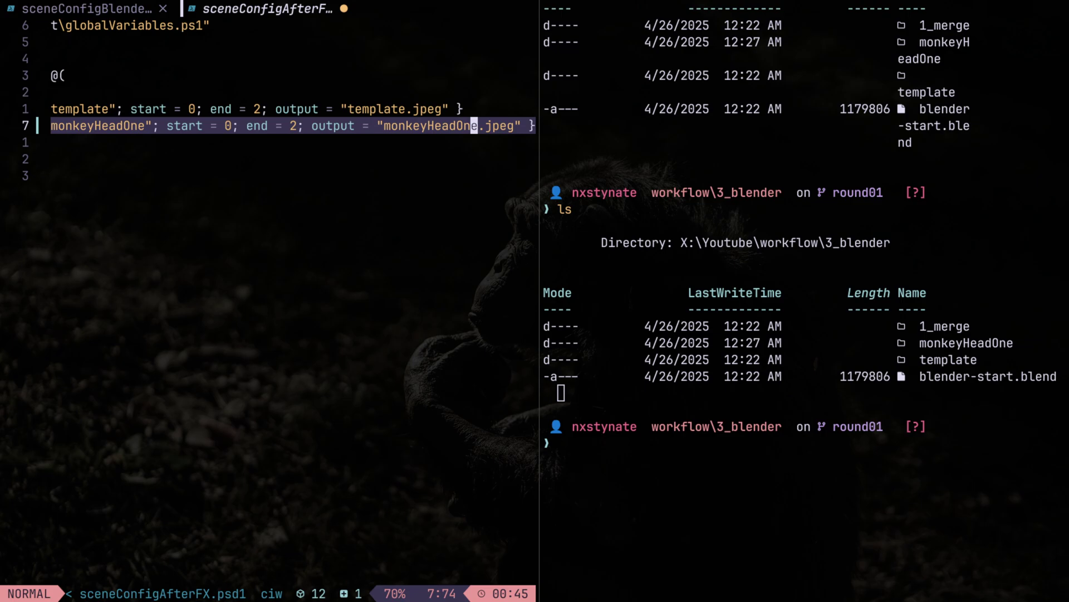
pyautogui.hotkey('ctrl', 'shift', 'z')
# Save the corrected render job in sceneConfigAfterFX.psd1
pyautogui.press('h')
pyautogui.press('h')
pyautogui.press('h')
pyautogui.press('h')
pyautogui.press('h')
pyautogui.press('h')
pyautogui.press('0')
pyautogui.press(':')
pyautogui.write('w')
pyautogui.press('Return')
# Comment out the template render job in sceneConfigAfterFX.psd1
pyautogui.press('k')
pyautogui.press('j')
pyautogui.press('k')
pyautogui.press('g')
pyautogui.press('c')
pyautogui.press('c')
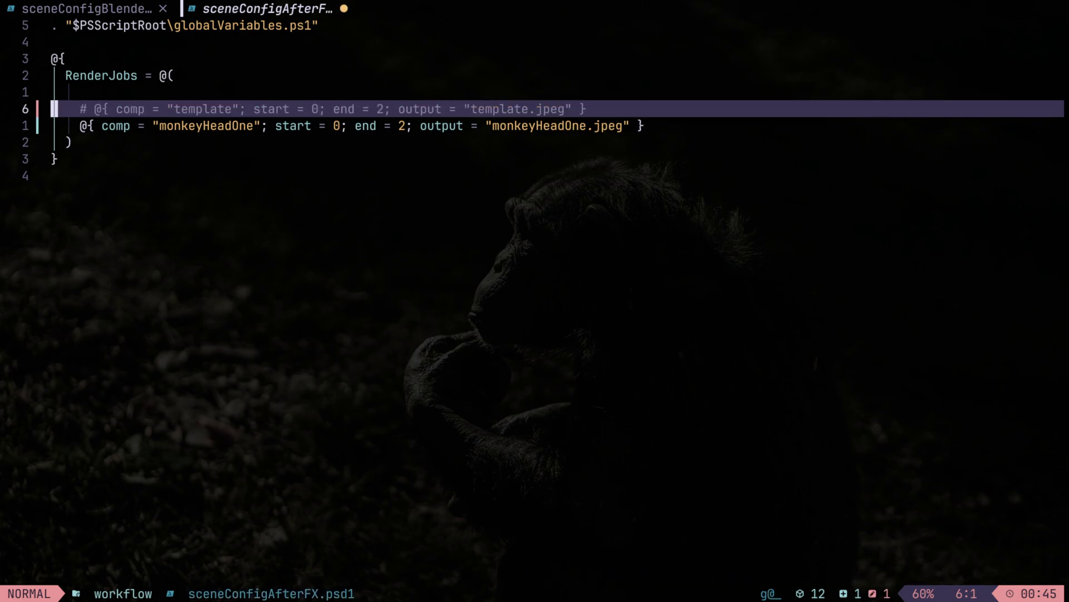
# Switch to sceneConfigBlender.psd1 and comment out its template scene line
pyautogui.hotkey('shift', 'h')
pyautogui.press('k')
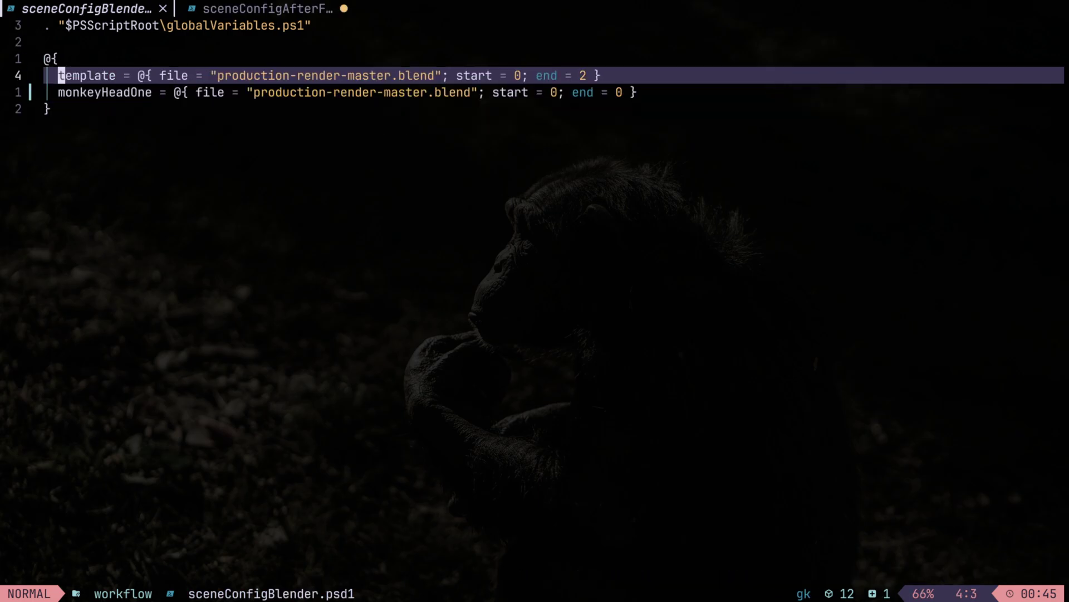
pyautogui.press('g')
pyautogui.press('c')
pyautogui.press('c')
# Save sceneConfigBlender.psd1 and sceneConfigAfterFX.psd1, quit the editor, and execute the ./run render script
pyautogui.write(':wq')
pyautogui.press('Return')
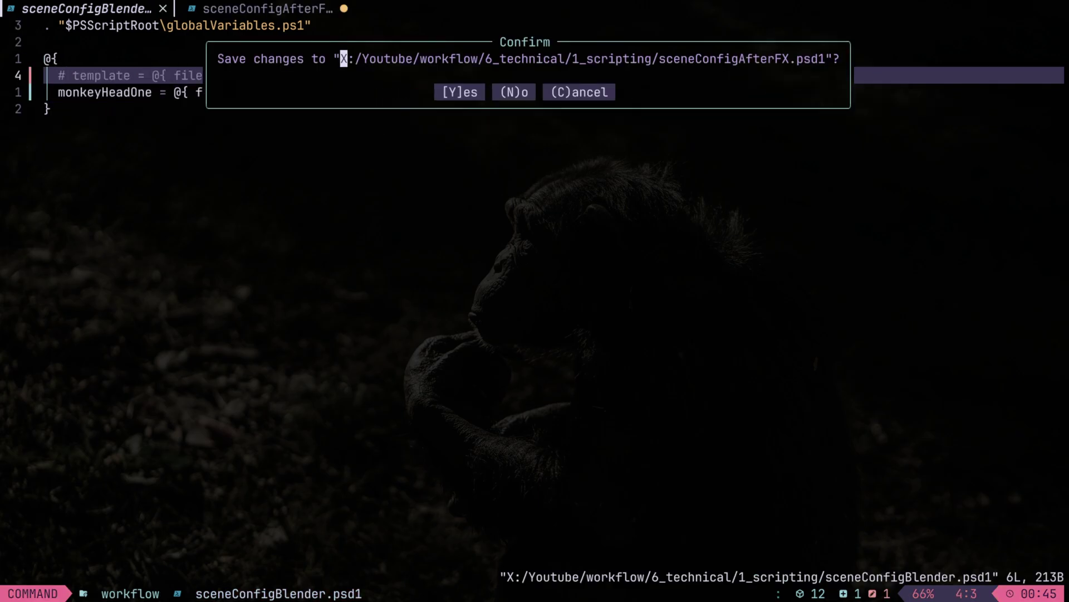
pyautogui.write('y./run')
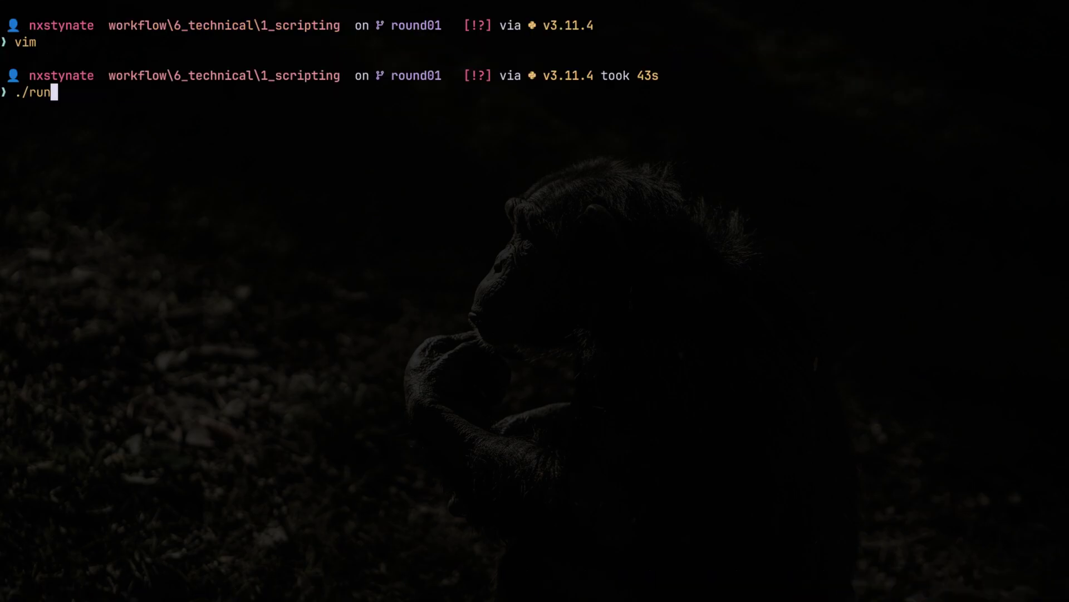
pyautogui.press('Return')
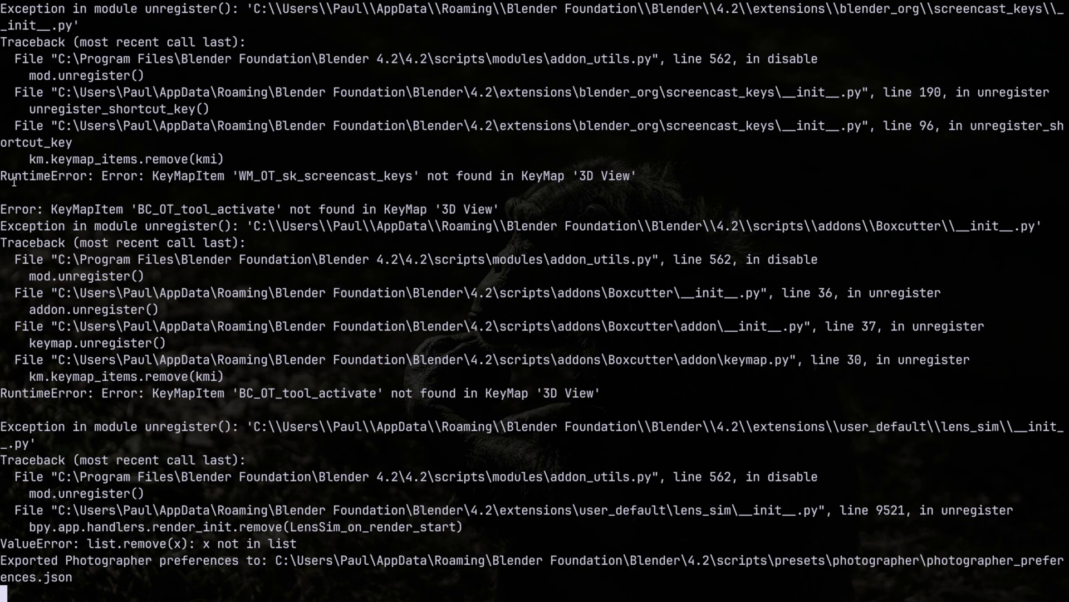
# Examine the render log's Blender add-on errors and the After Effects output path for the monkeyHeadOne JPEG sequence
pyautogui.moveTo(44, 176); pyautogui.dragTo(717, 475)
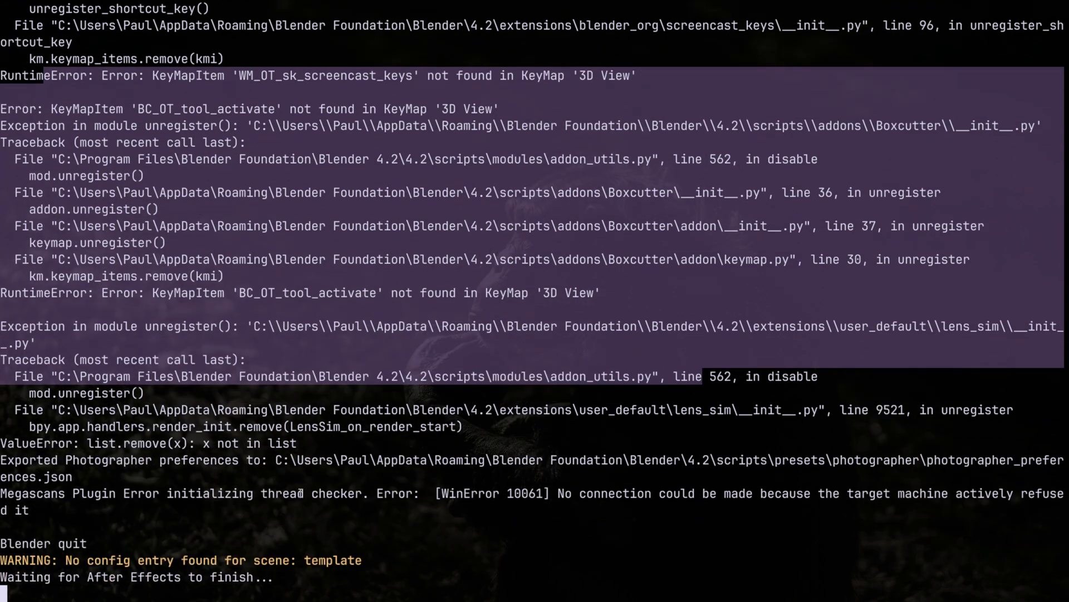
pyautogui.moveTo(116, 128); pyautogui.dragTo(810, 509)
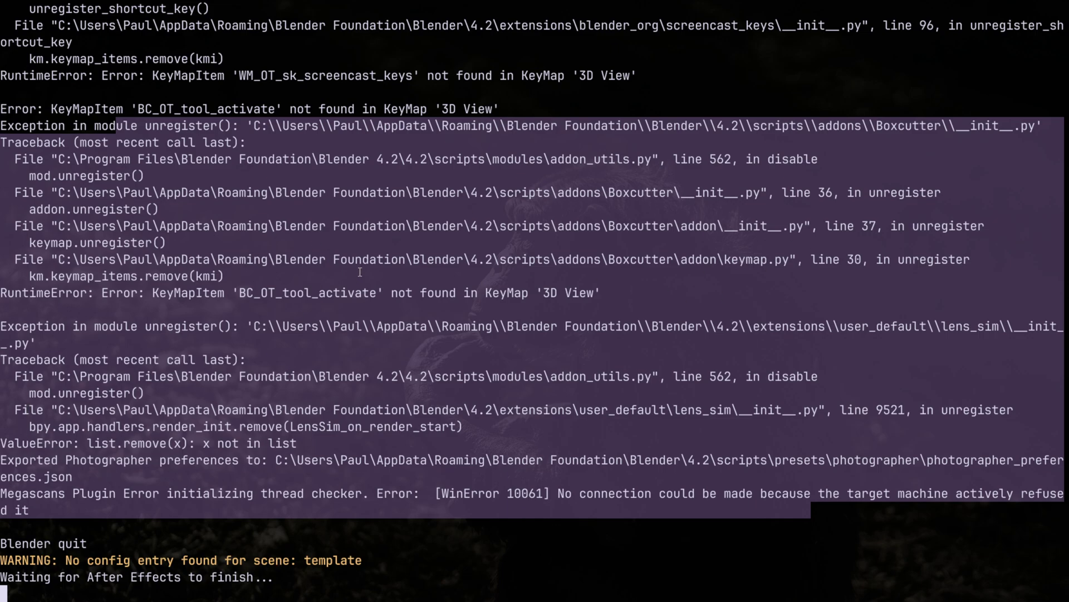
pyautogui.rightClick(315, 333)
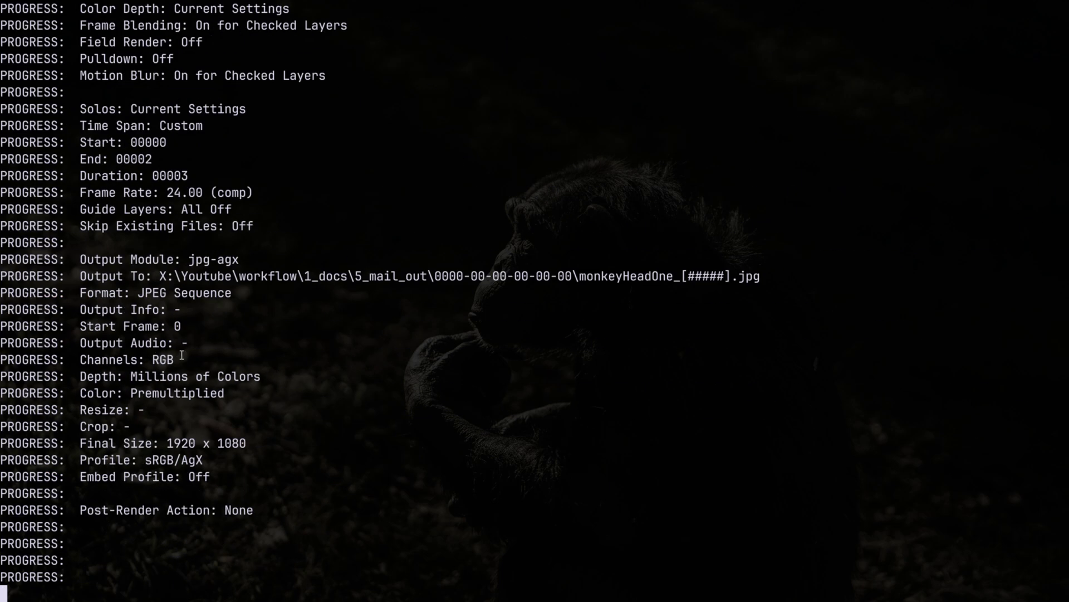
pyautogui.moveTo(195, 276); pyautogui.dragTo(780, 271)
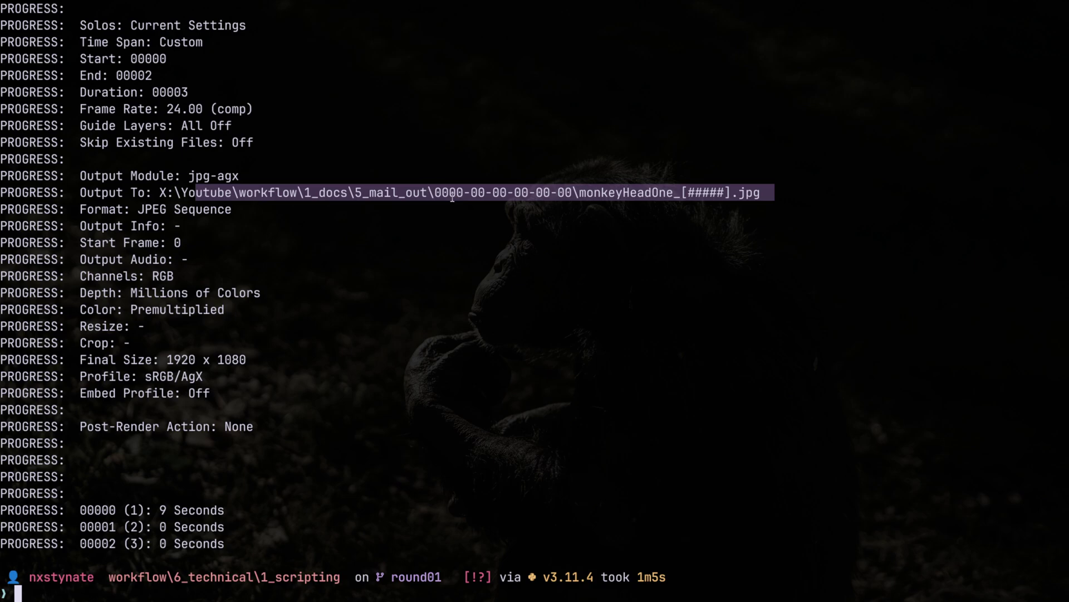
pyautogui.click(435, 195)
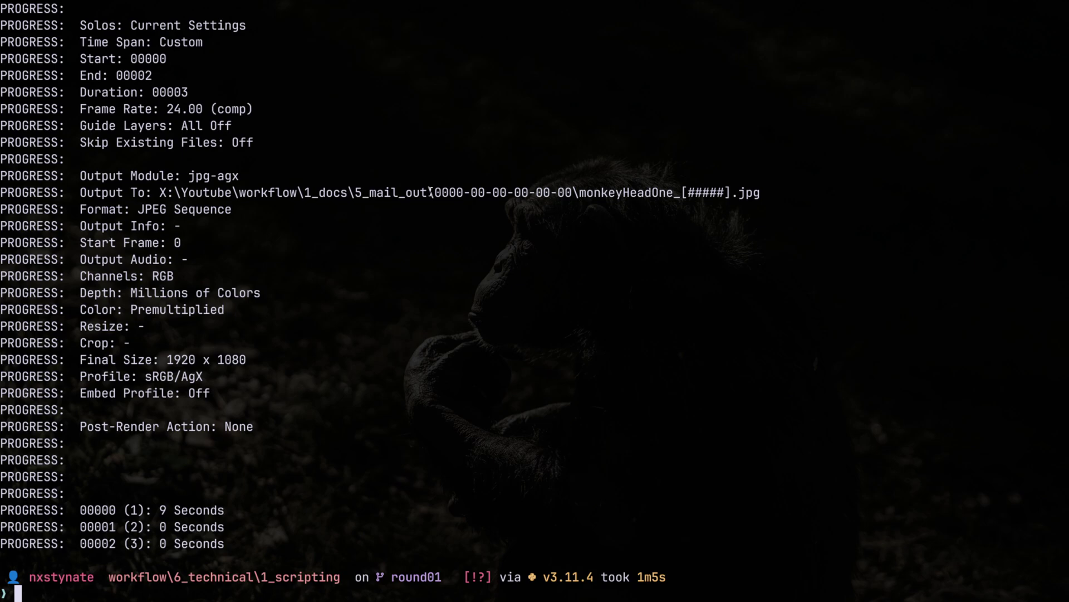
pyautogui.moveTo(427, 194); pyautogui.dragTo(680, 195)
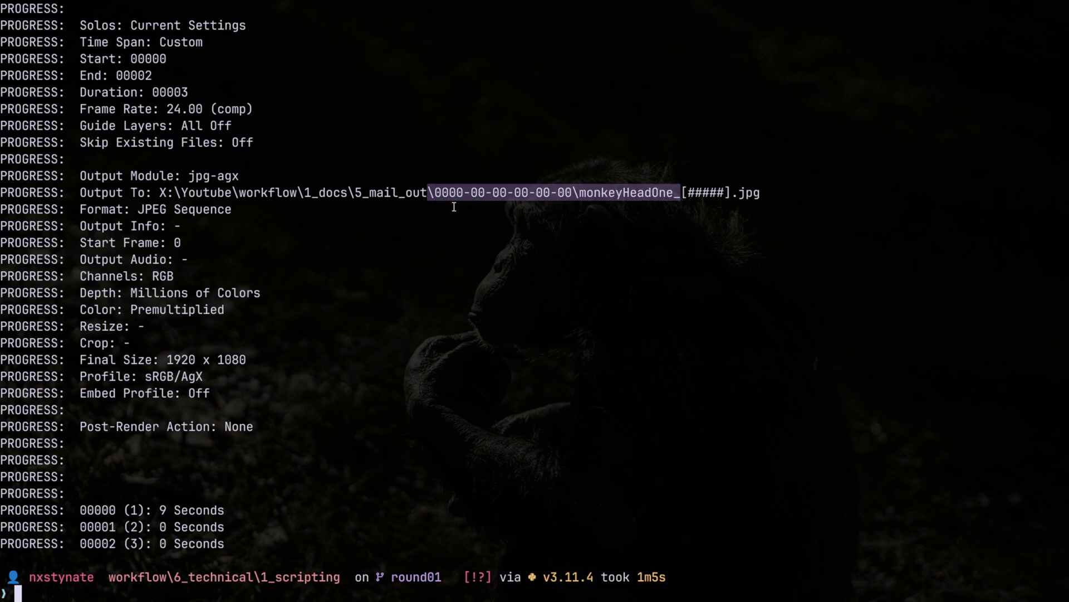
pyautogui.click(438, 193)
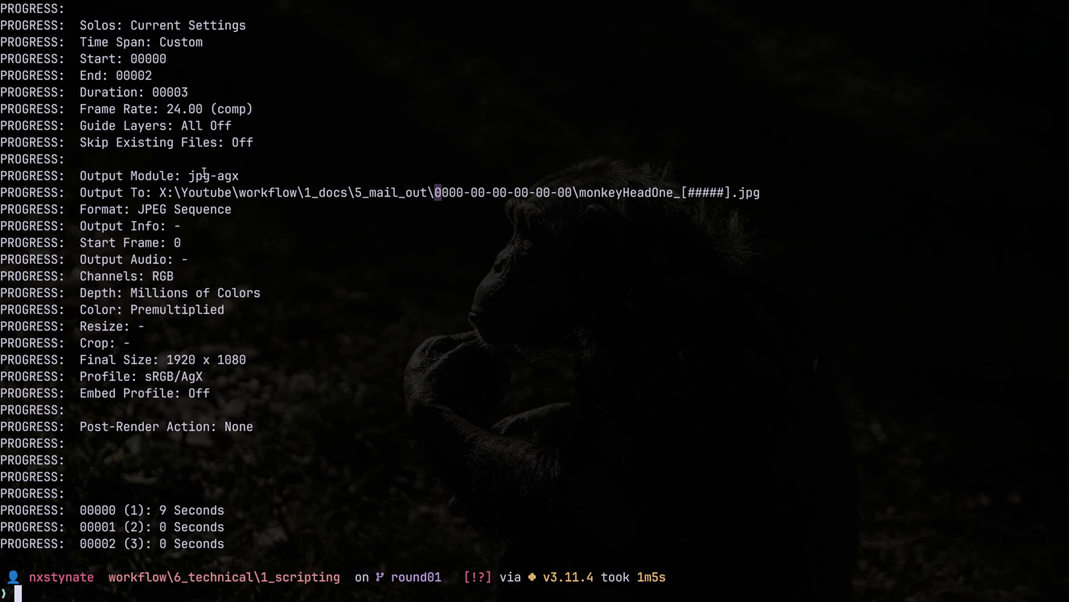
# Go up two folder levels to the workflow root and list its contents
pyautogui.write('cd ../../')
pyautogui.press('Return')
pyautogui.write('ls')
pyautogui.press('Return')
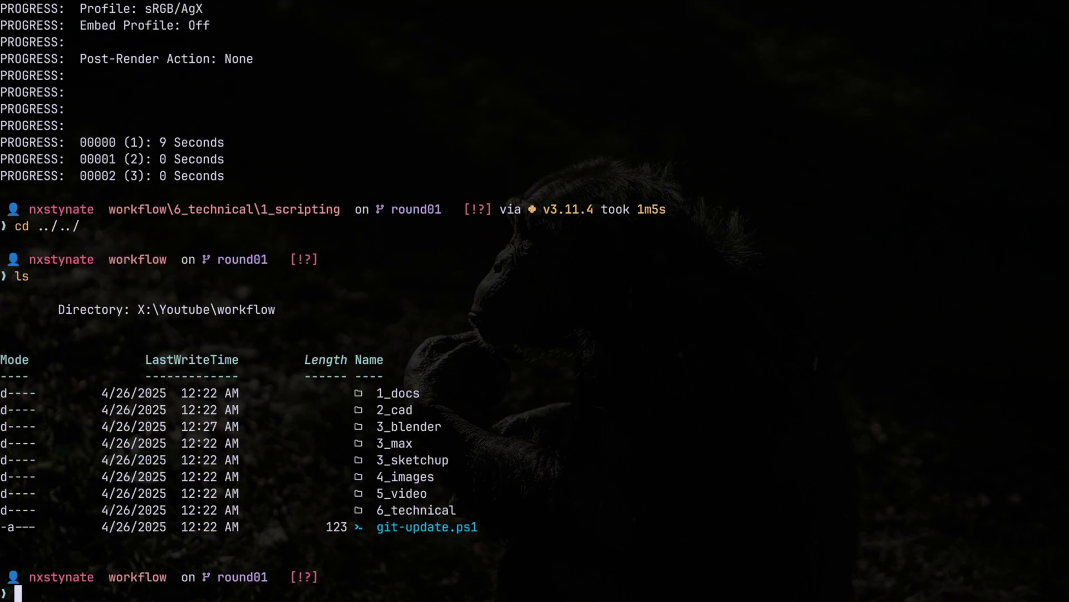
pyautogui.write('fd')
pyautogui.press('BackSpace')
pyautogui.press('BackSpace')
pyautogui.press('BackSpace')
pyautogui.write('cd .\\1')
pyautogui.press('Tab')
pyautogui.write('5')
pyautogui.press('Tab')
pyautogui.write('00')
pyautogui.press('Tab')
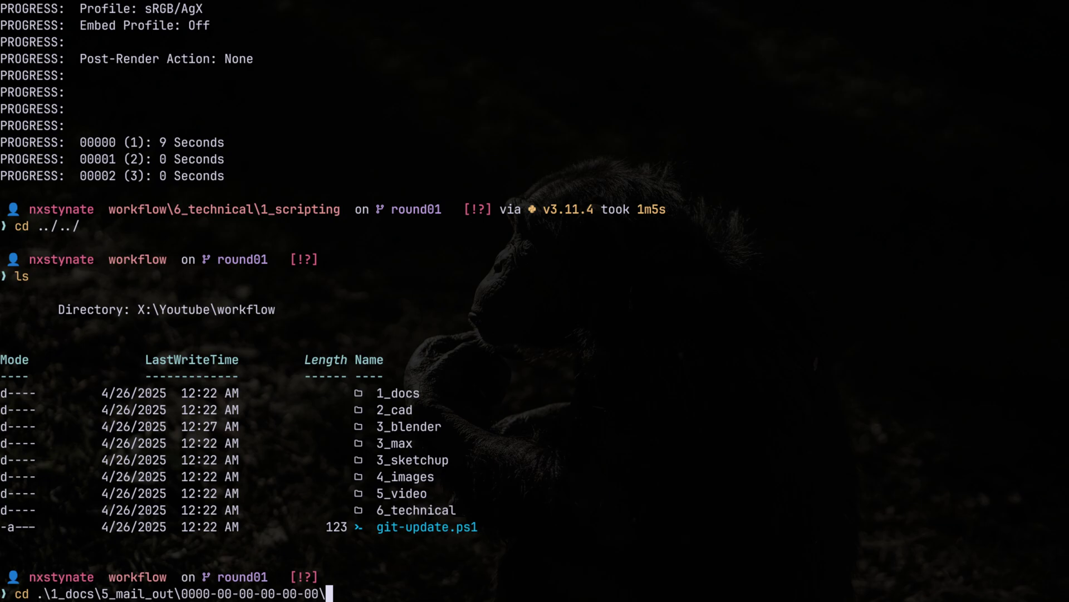
pyautogui.press('Return')
pyautogui.write('ls')
pyautogui.press('Return')
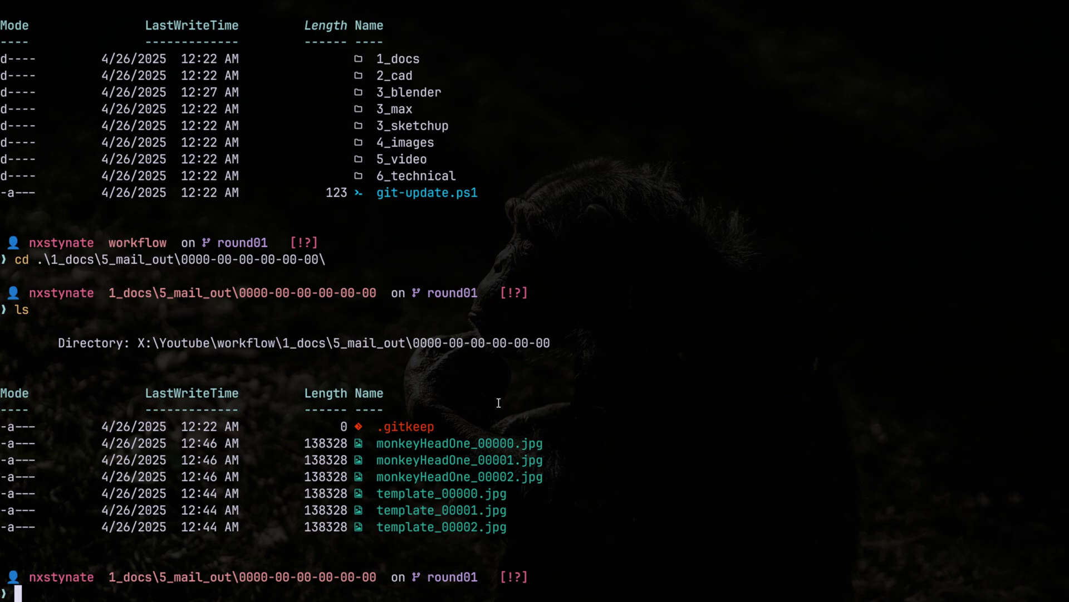
pyautogui.moveTo(357, 443); pyautogui.dragTo(673, 526)
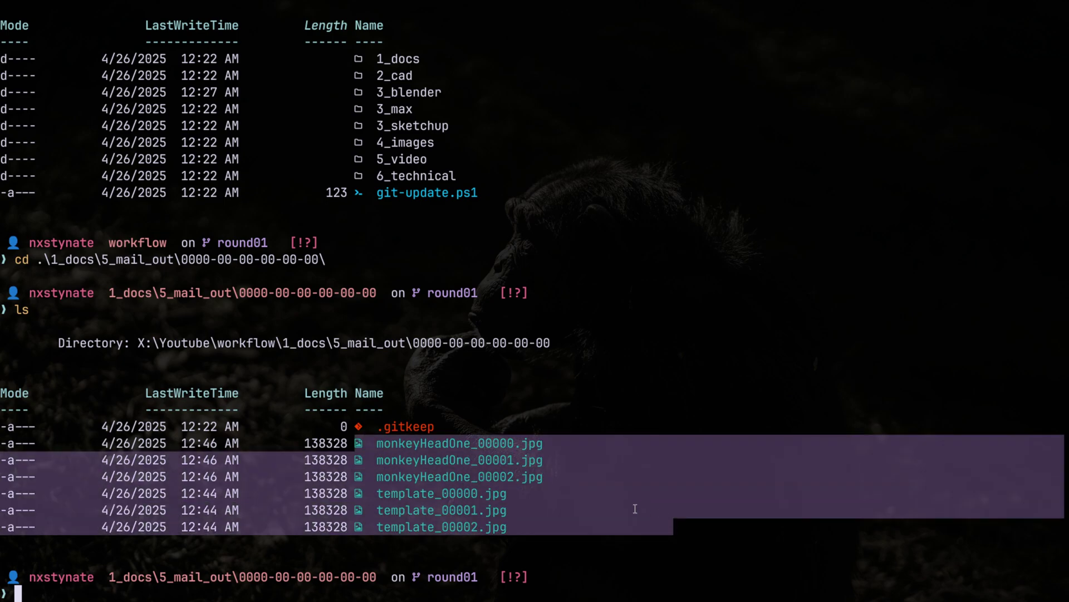
pyautogui.click(440, 472)
# Open monkeyHeadOne_00000.jpg to check the render, and close the image viewer
pyautogui.write('monkeyH')
pyautogui.press('Tab')
pyautogui.press('Return')
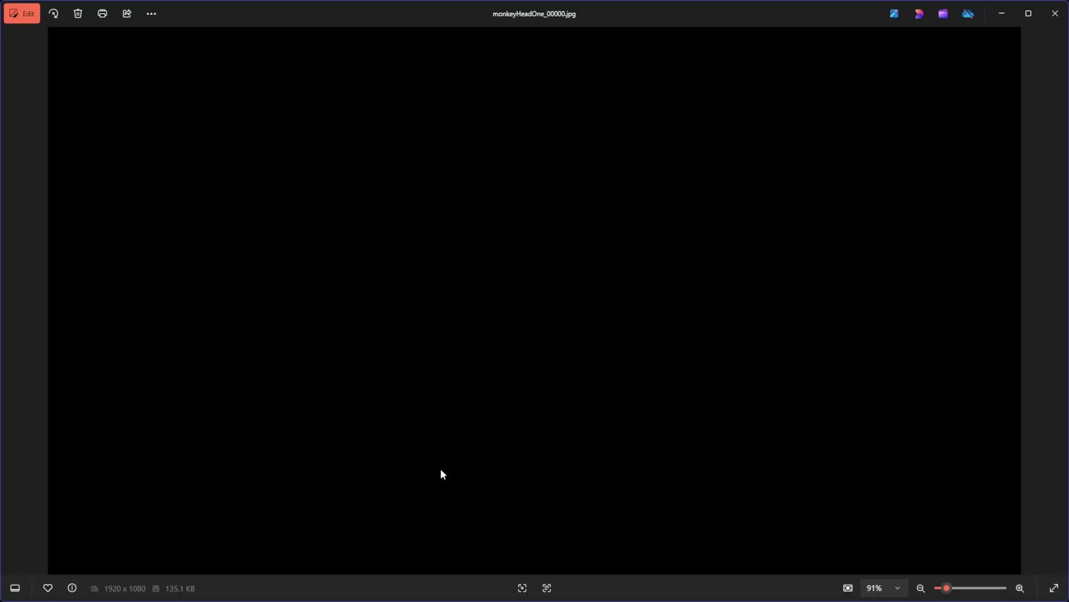
pyautogui.click(1055, 13)
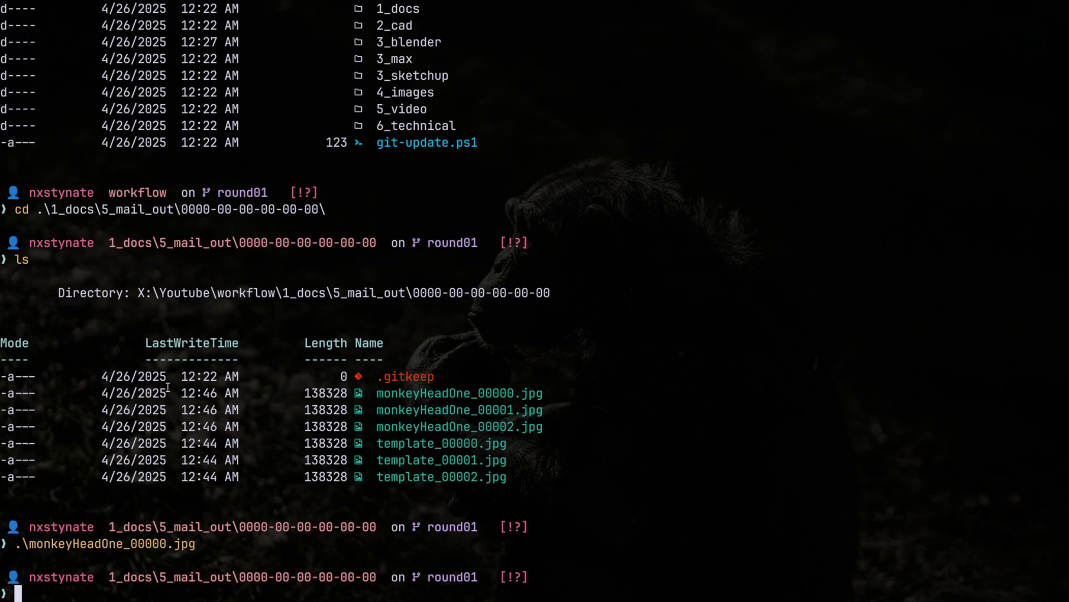
# Clear the terminal, go up three folder levels to the workflow root, and list its contents
pyautogui.write('cvlear')
pyautogui.press('Return')
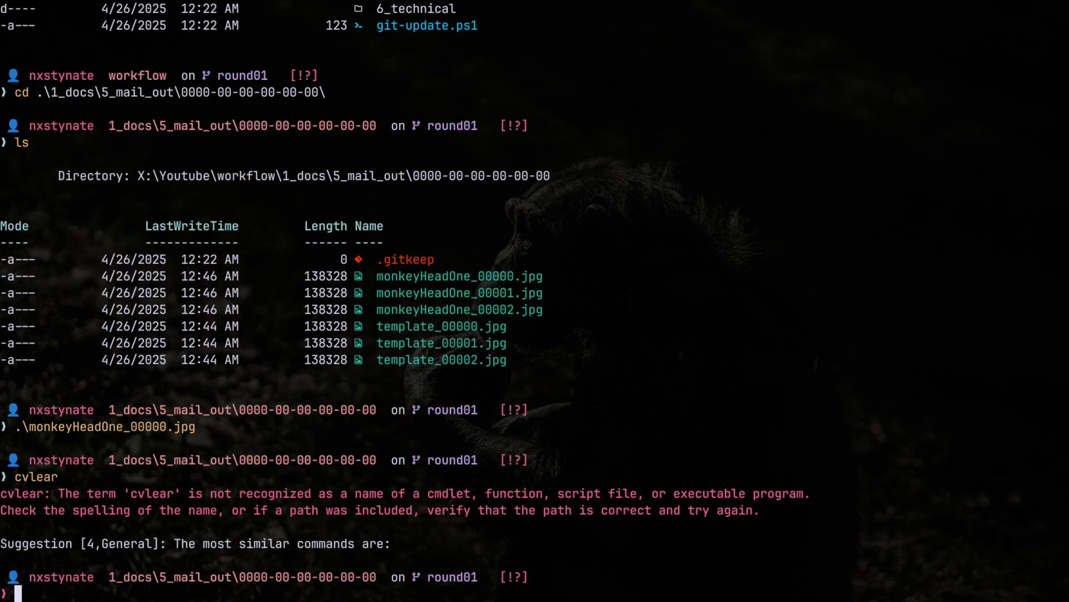
pyautogui.write('cls')
pyautogui.press('Return')
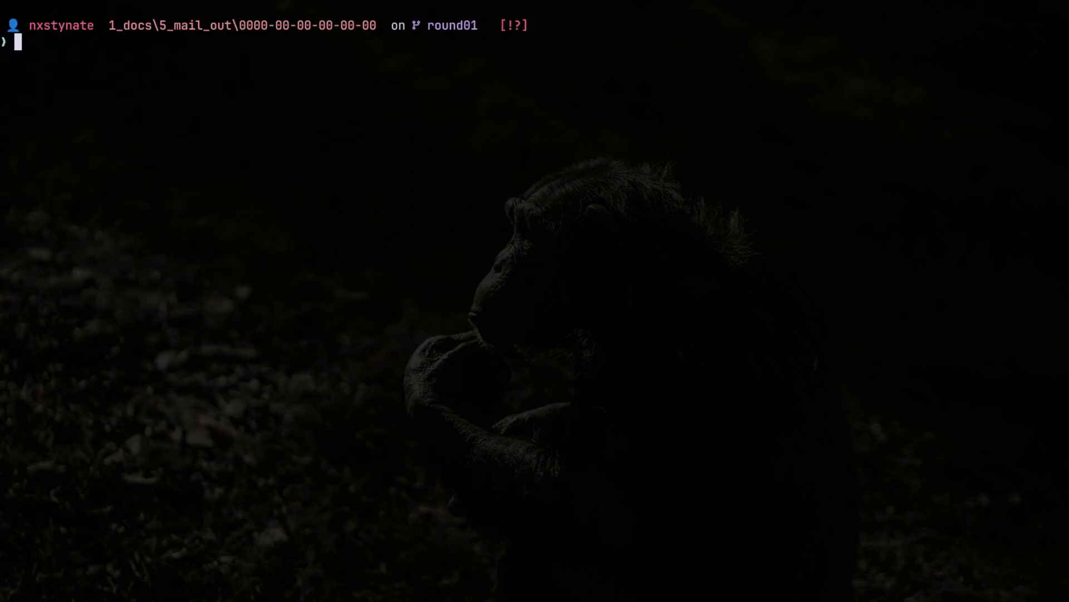
pyautogui.write('cd ../../../')
pyautogui.press('Return')
pyautogui.write('ls')
pyautogui.press('Return')
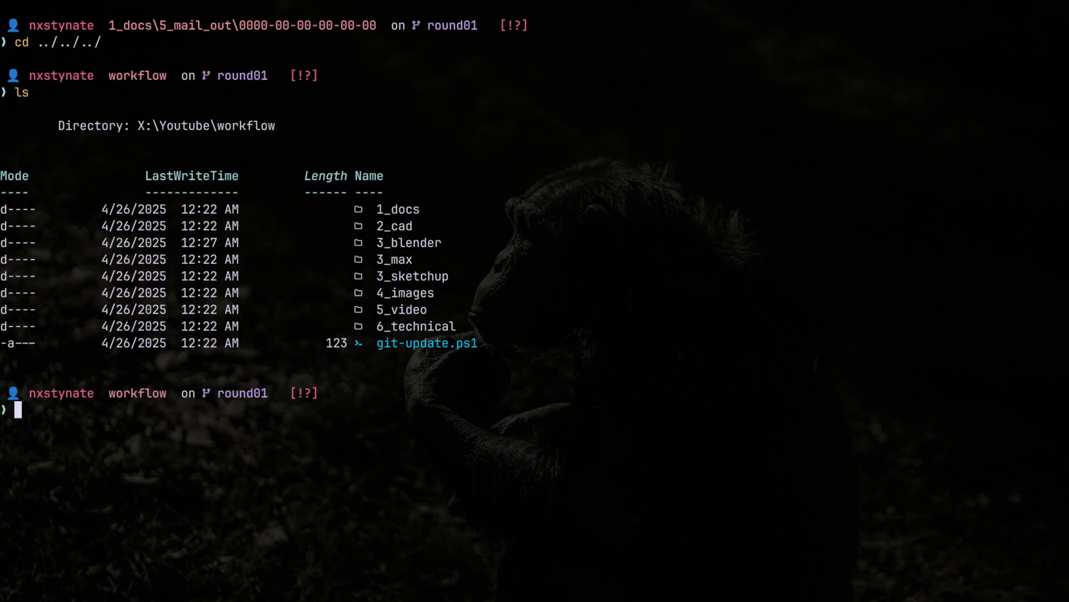
# Use fzf with the filter .aep to find and open 4_images\2_post_production\after_effects\ae-post-production.aep
pyautogui.write('code .')
pyautogui.press('Escape')
pyautogui.write('^')
pyautogui.press('BackSpace')
pyautogui.write('& (fzf)')
pyautogui.press('Return')
pyautogui.write('.aep')
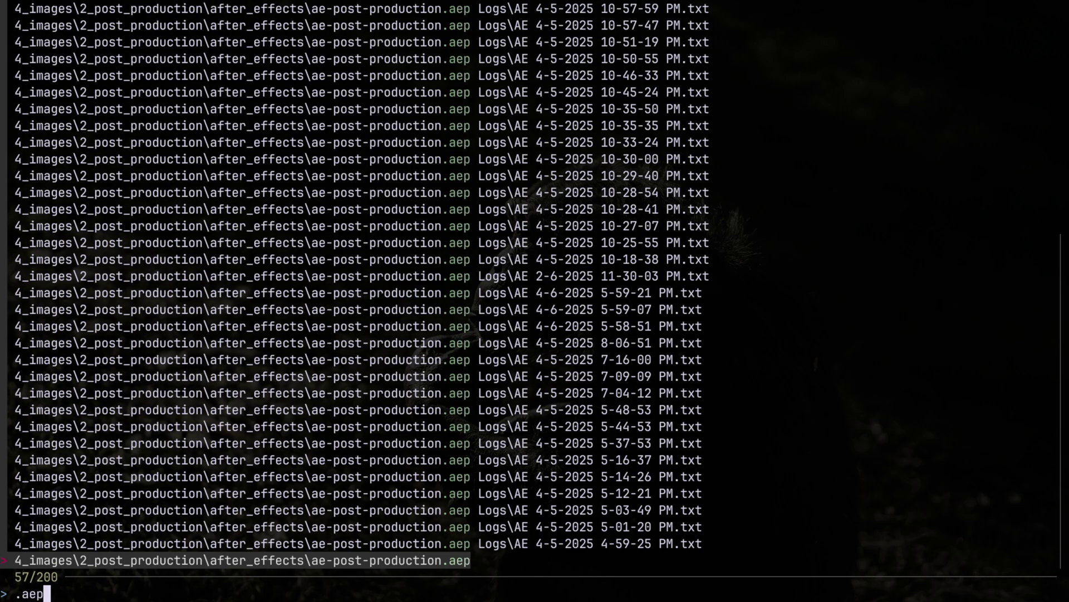
pyautogui.press('Return')
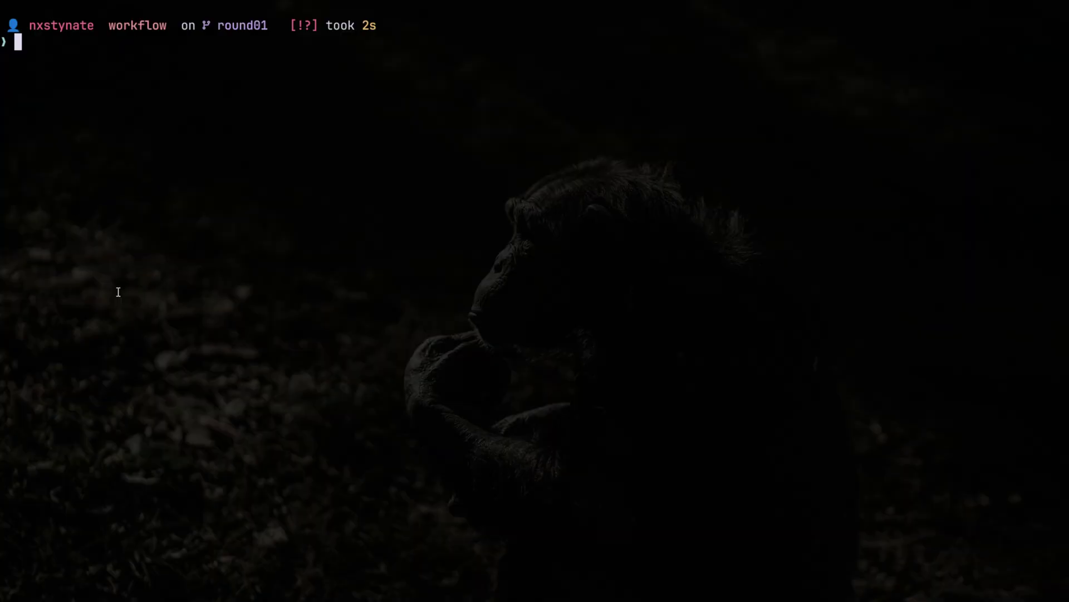
# Jump to 4_images\1_raw\1_stills with fcd, list its EXR files, and copy the folder path with cpfp
pyautogui.write('fcd')
pyautogui.press('Return')
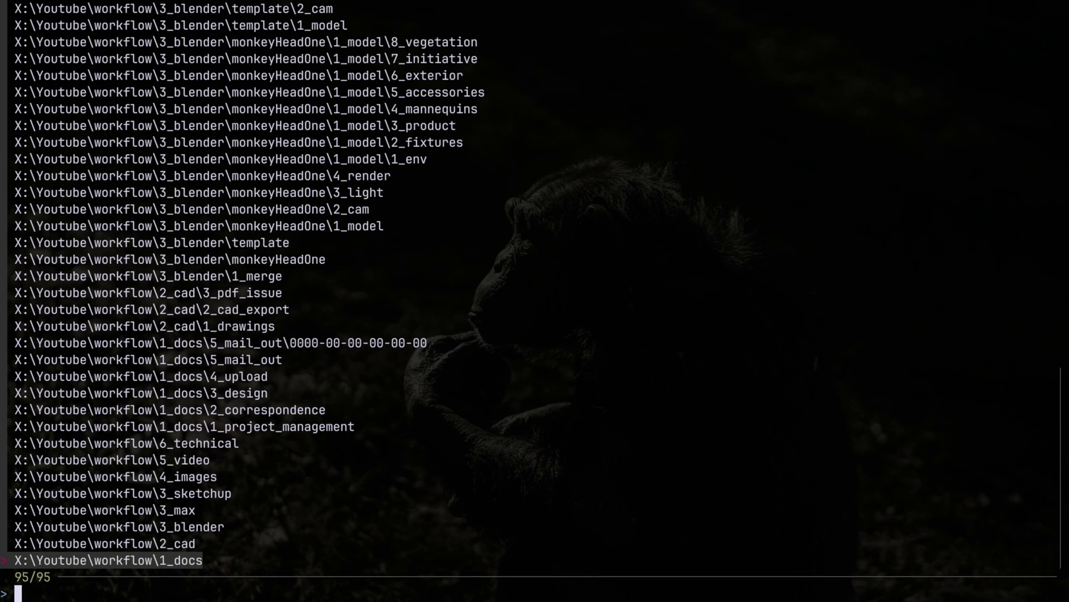
pyautogui.write('stills')
pyautogui.press('Return')
pyautogui.write('ls')
pyautogui.press('Return')
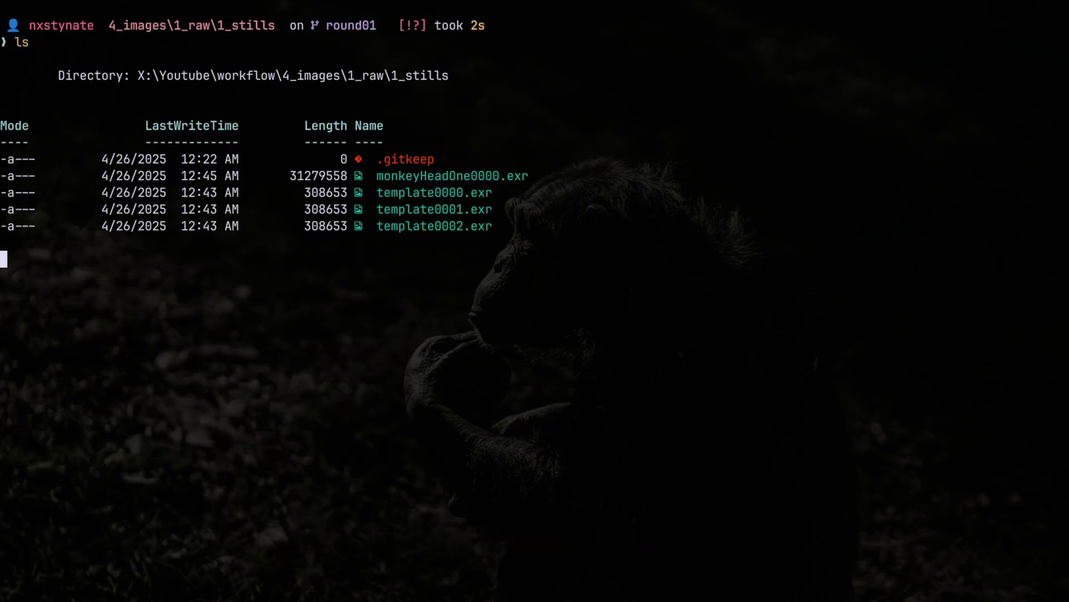
pyautogui.write('cpfp .')
pyautogui.press('Return')
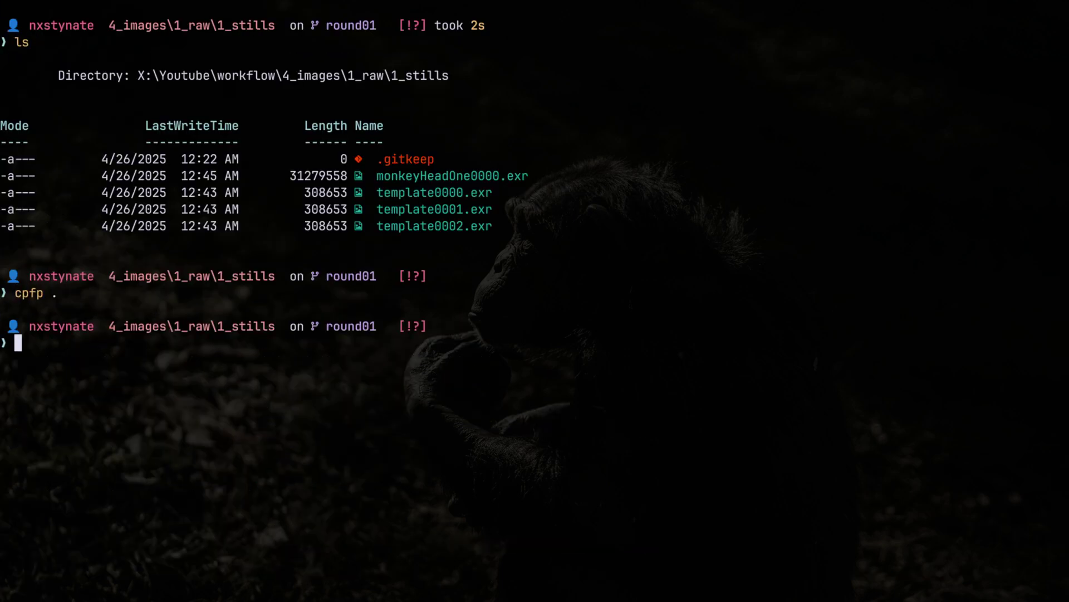
# Switch to After Effects, preview the monkeyHeadOne footage item, and close the footage viewer
pyautogui.hotkey('alt', '1')
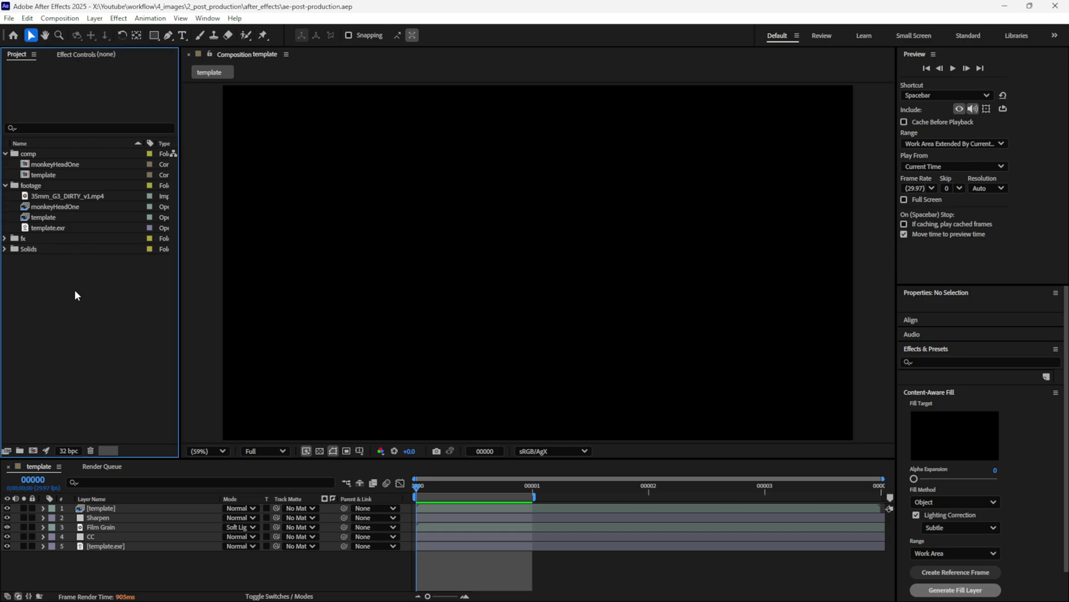
pyautogui.click(61, 208)
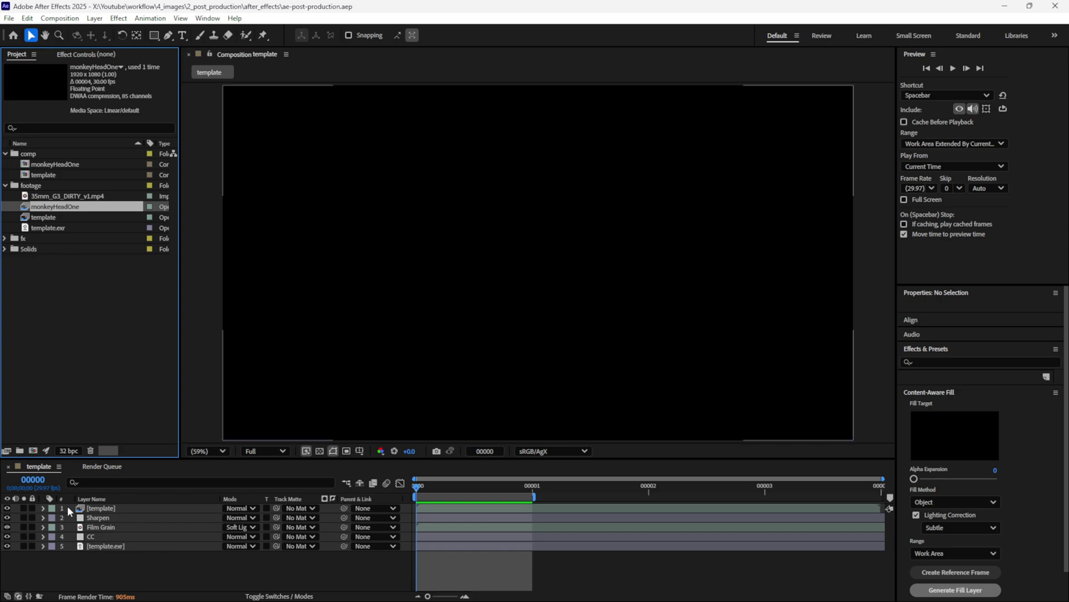
pyautogui.click(56, 299)
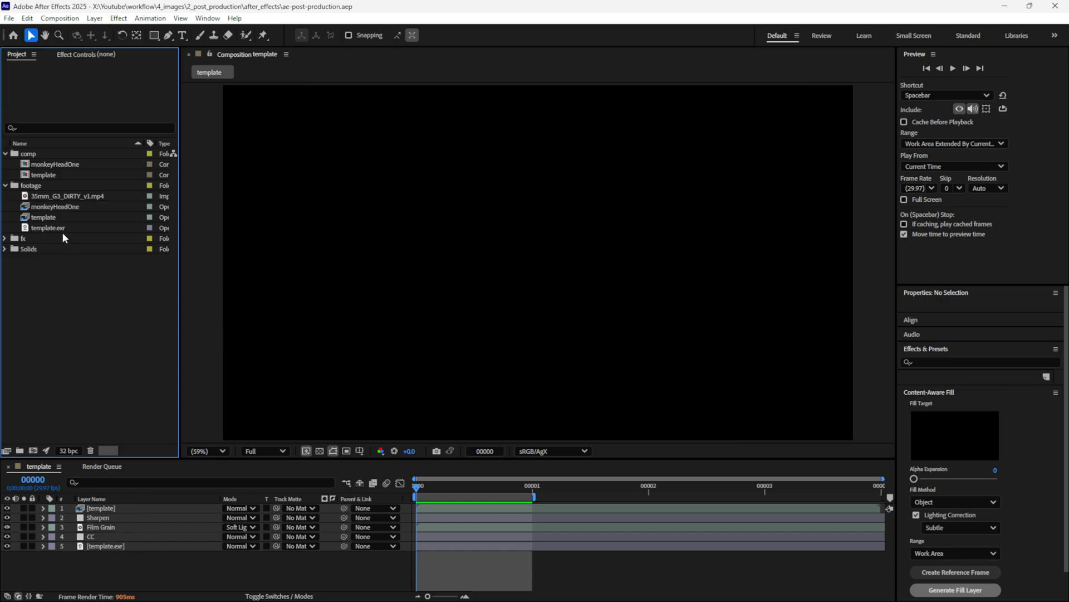
pyautogui.doubleClick(62, 207)
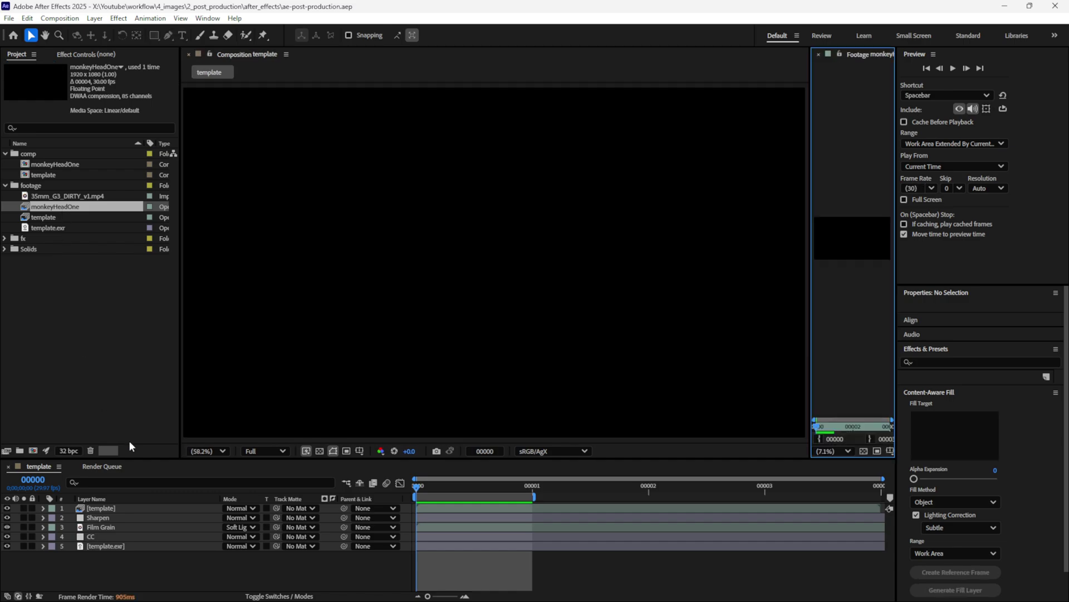
pyautogui.click(819, 55)
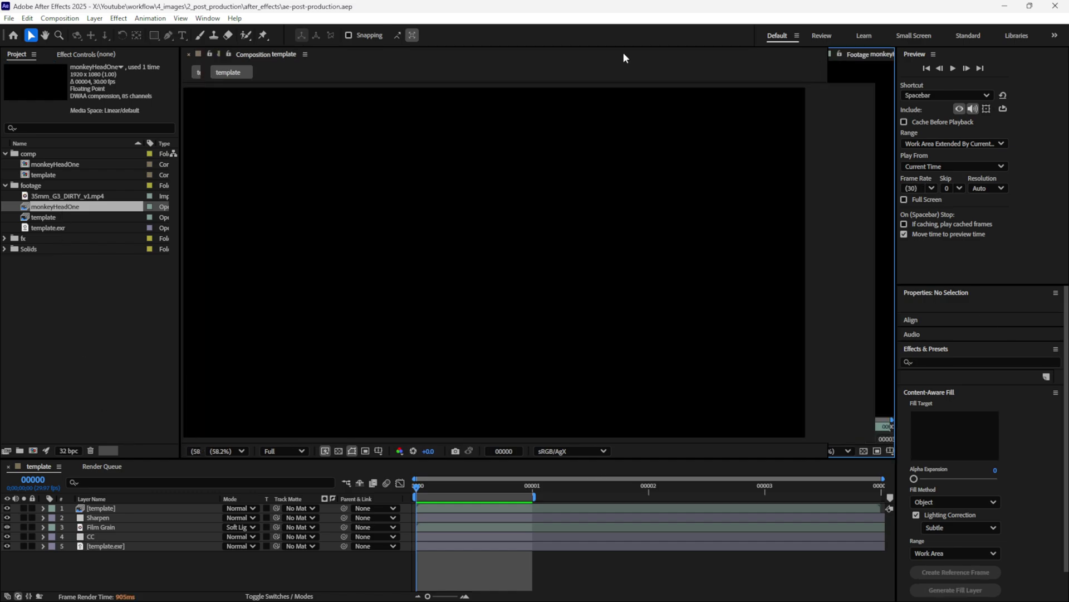
pyautogui.click(108, 393)
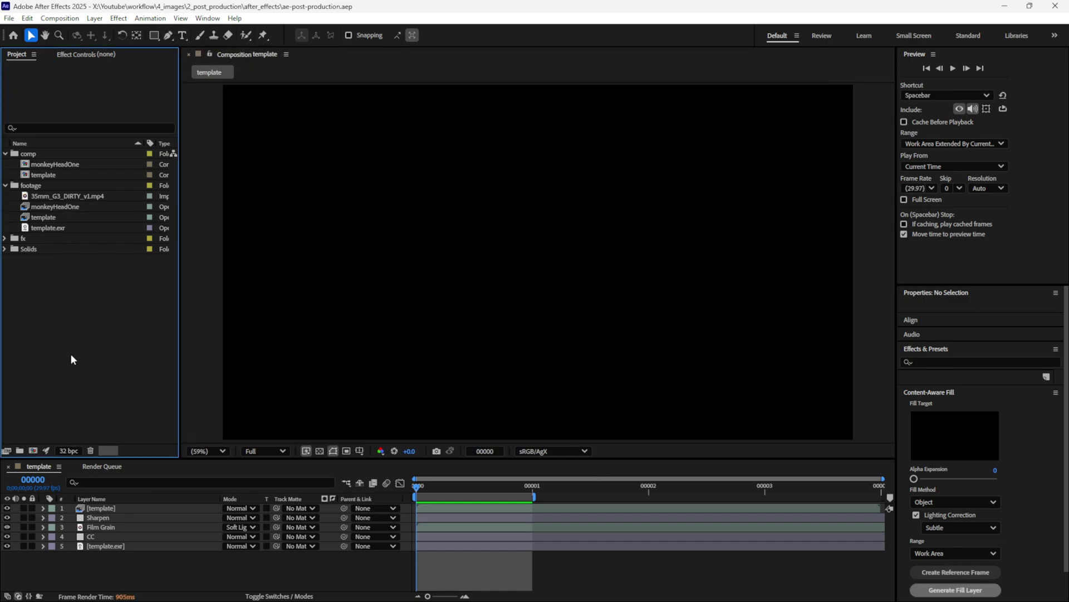
# Open the monkeyHeadOne composition and select its monkeyHeadOne footage layer
pyautogui.doubleClick(61, 163)
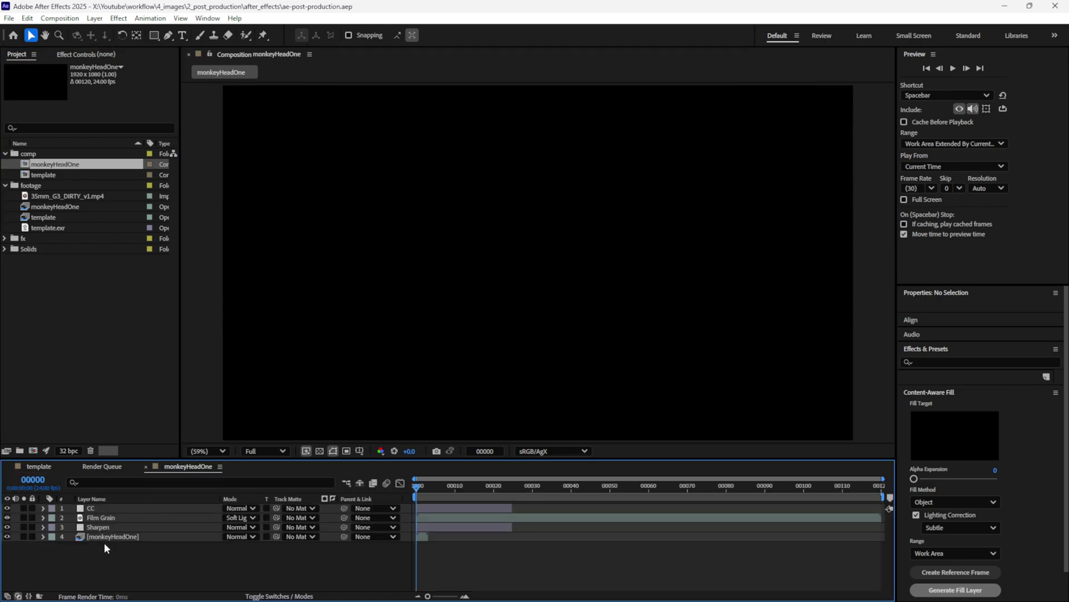
pyautogui.click(106, 528)
pyautogui.click(107, 537)
pyautogui.click(106, 527)
pyautogui.click(109, 508)
pyautogui.click(141, 537)
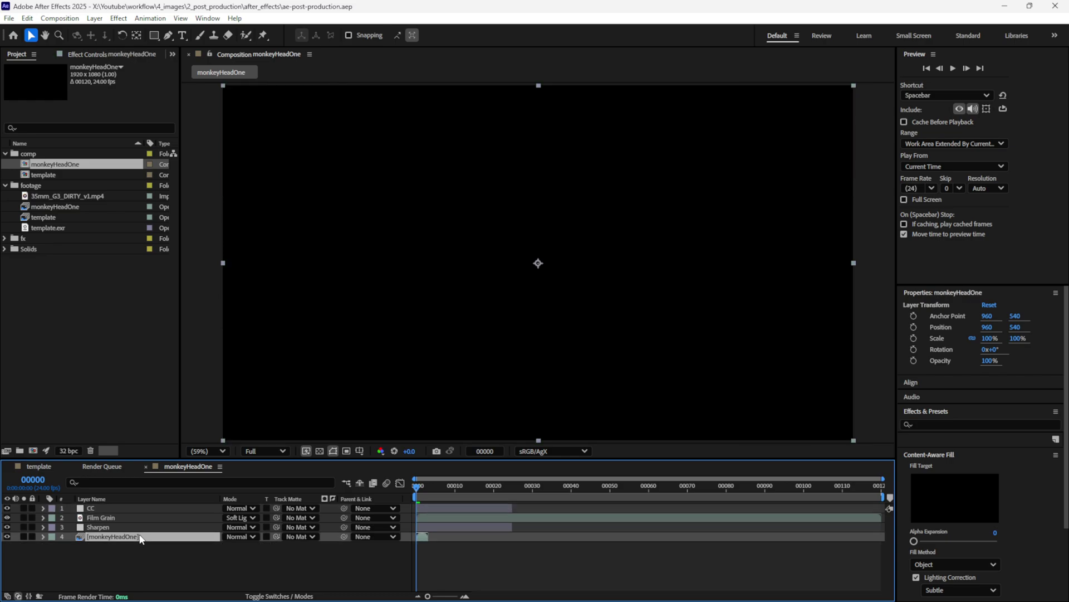
# Replace the monkeyHeadOne footage with the single file monkeyHeadOne0000.exr from 4_images\1_raw\1_stills, without importing it as a sequence
pyautogui.rightClick(53, 208)
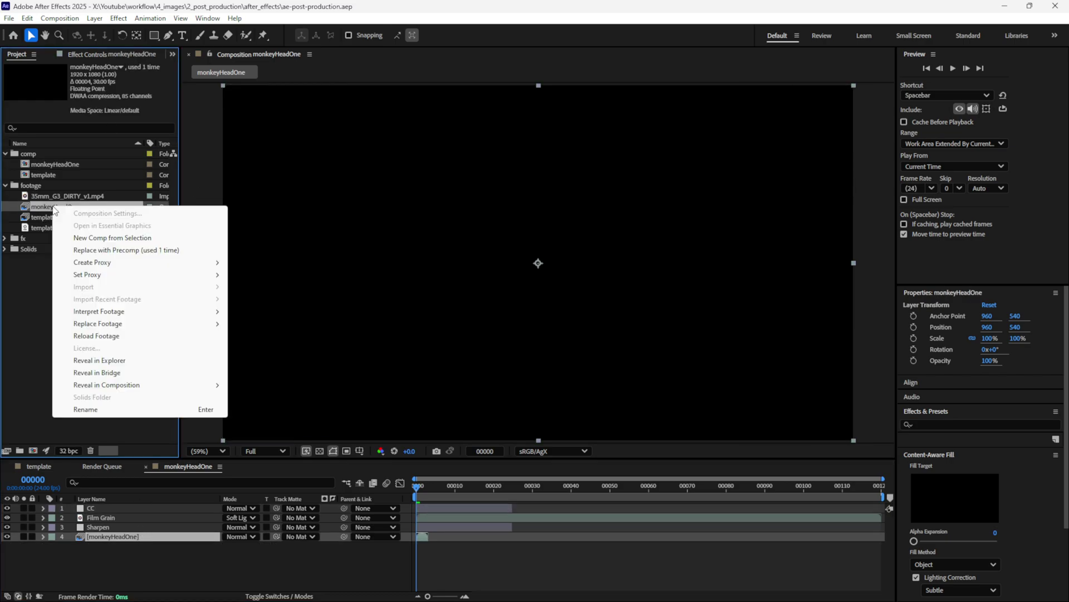
pyautogui.moveTo(212, 323)
pyautogui.click(264, 325)
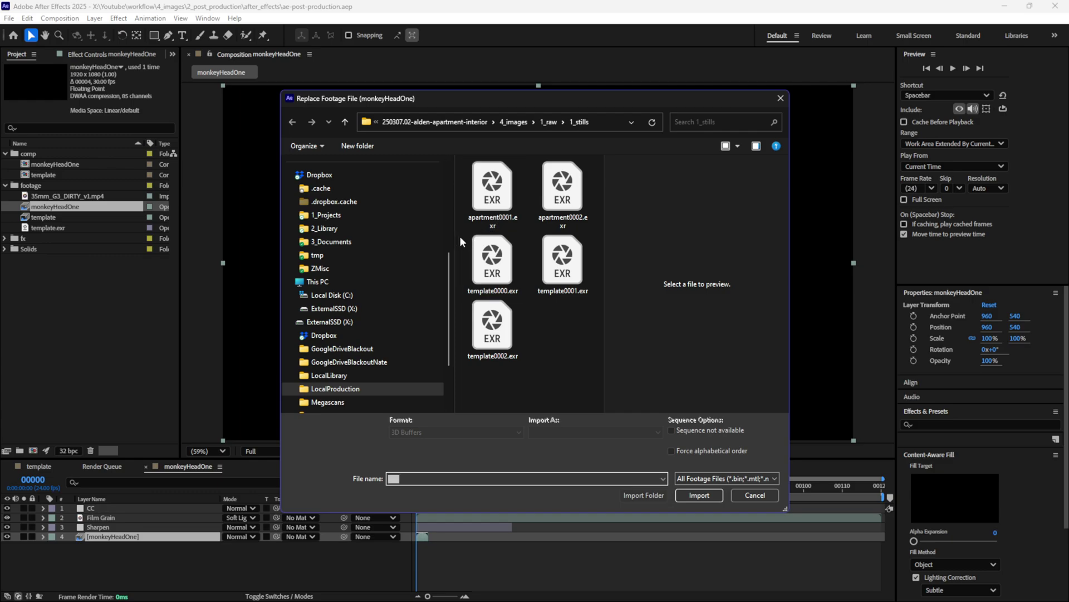
pyautogui.moveTo(452, 237); pyautogui.dragTo(327, 236)
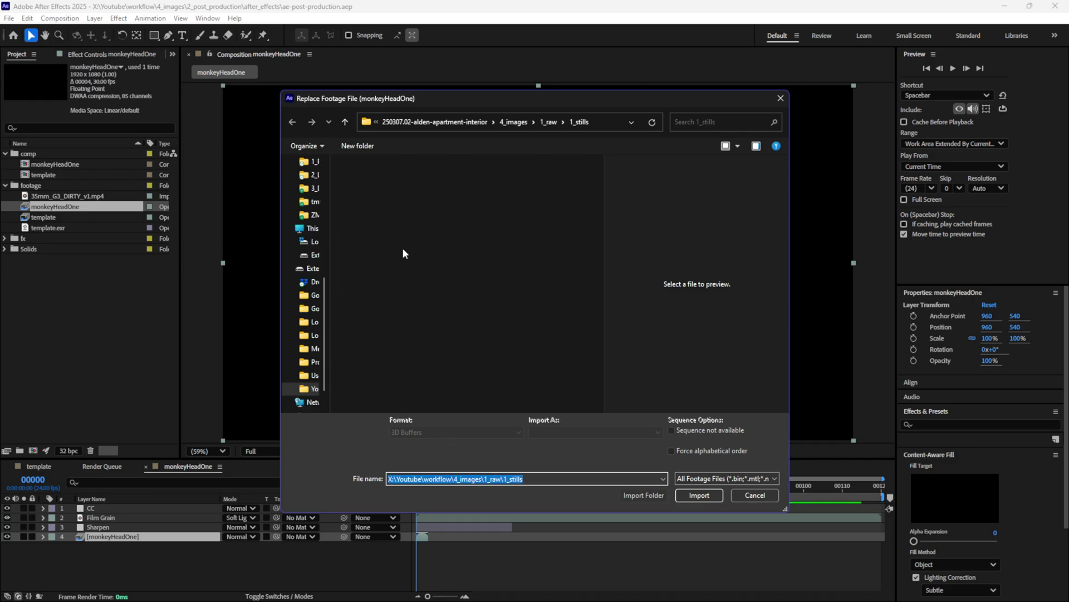
pyautogui.click(378, 190)
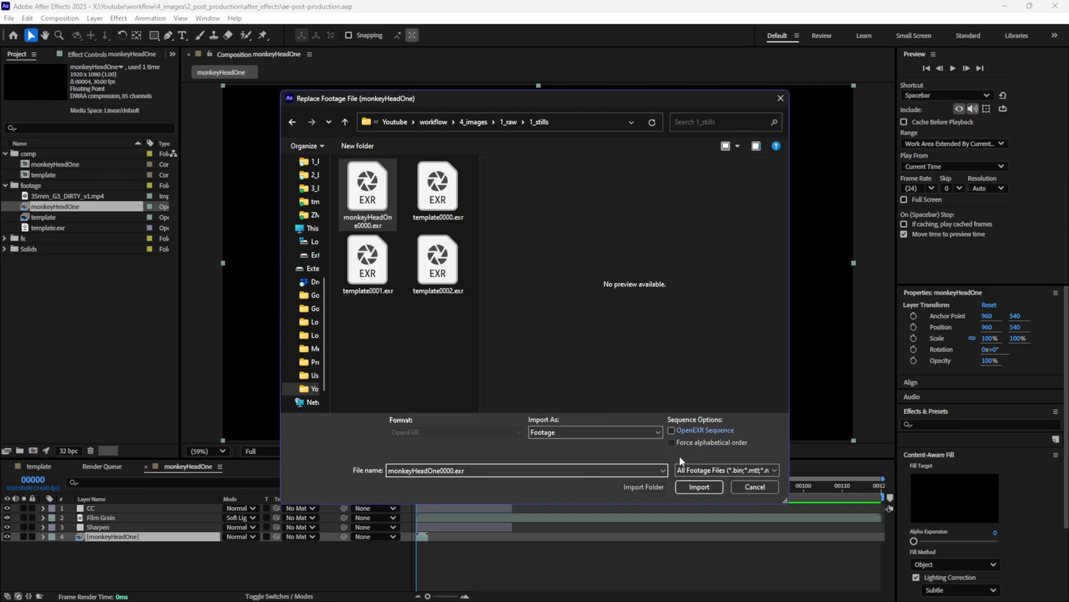
pyautogui.click(685, 487)
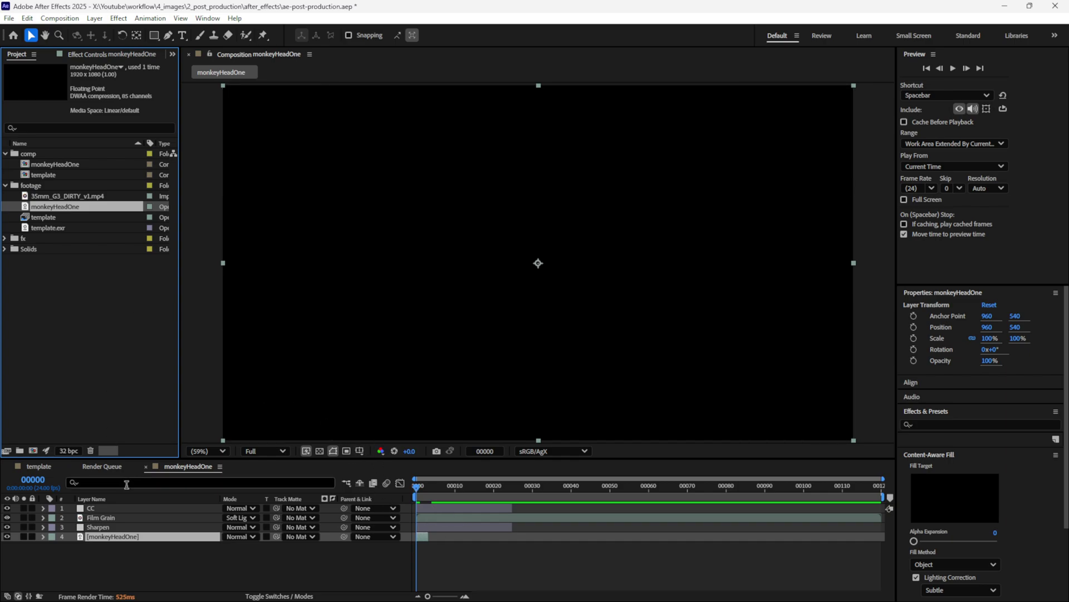
pyautogui.click(118, 559)
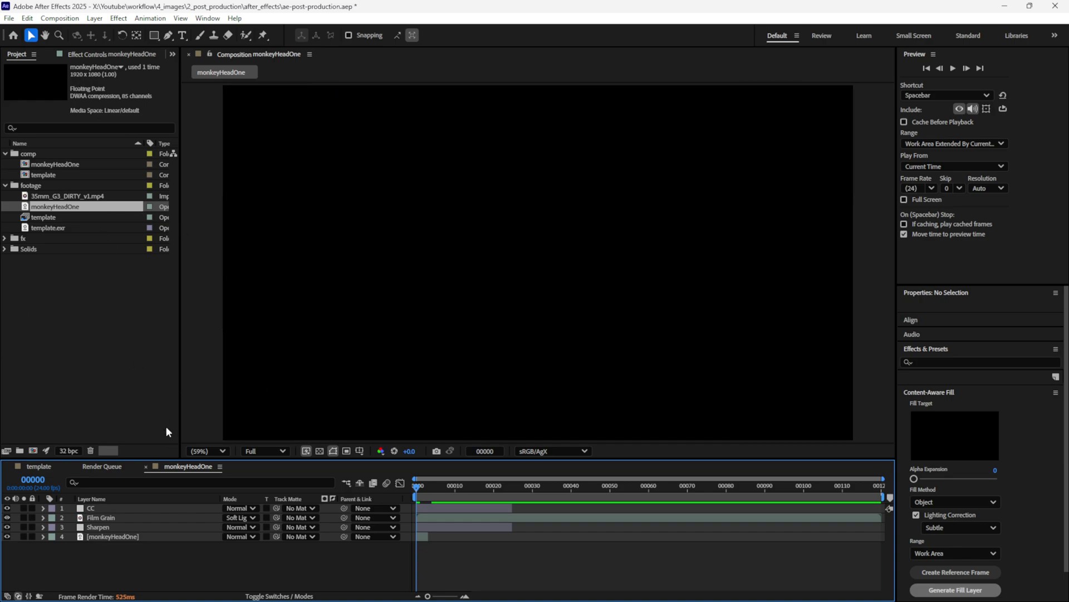
# Set the EXtractoR effect on the monkeyHeadOne layer to read the ViewLayer.Combined layer, and deselect the layer
pyautogui.click(132, 536)
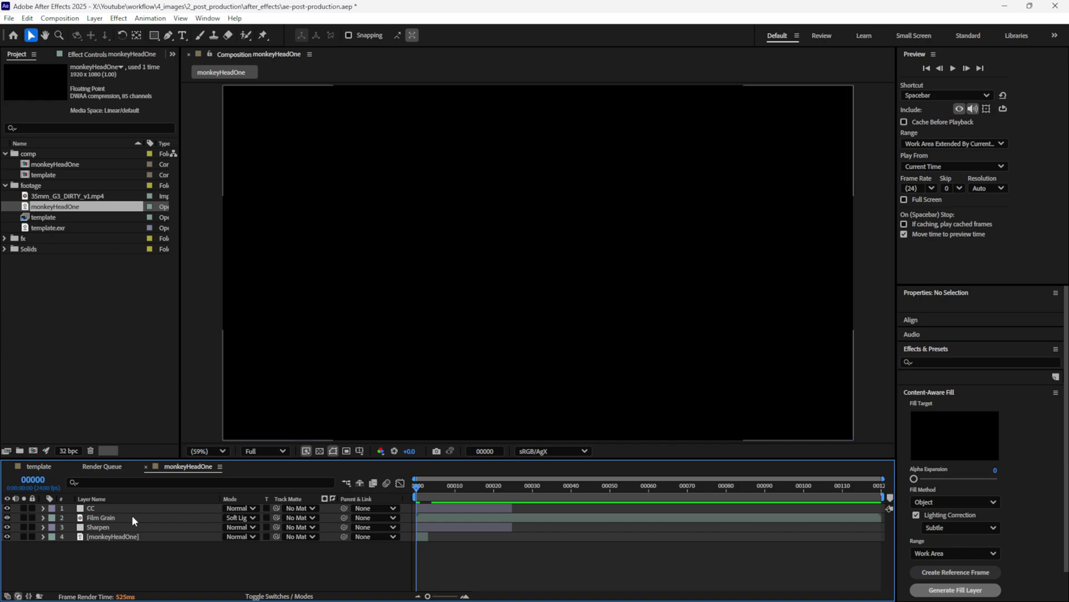
pyautogui.press('F3')
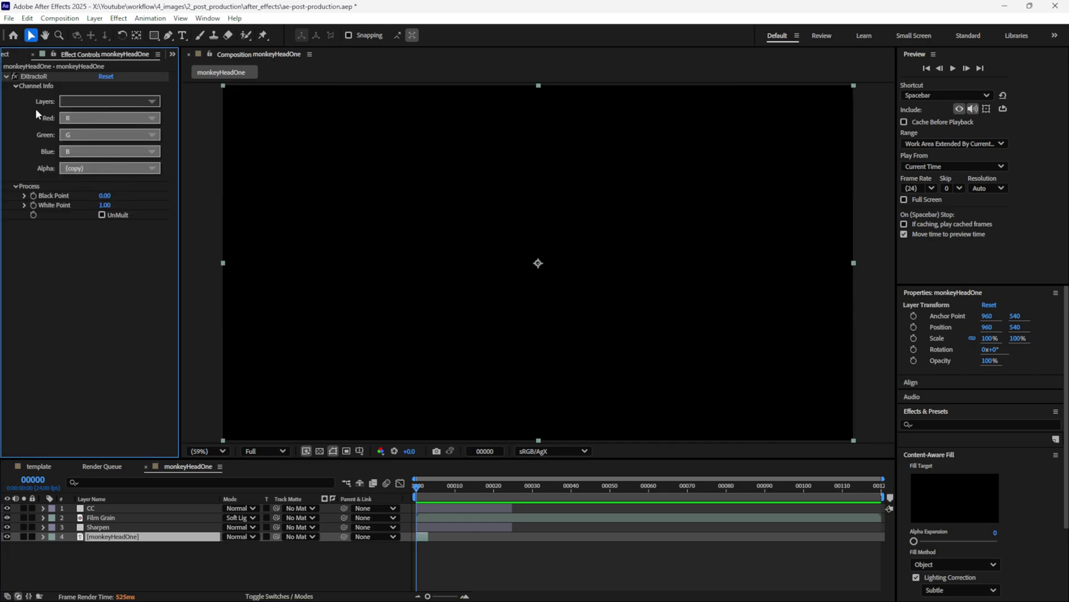
pyautogui.click(95, 100)
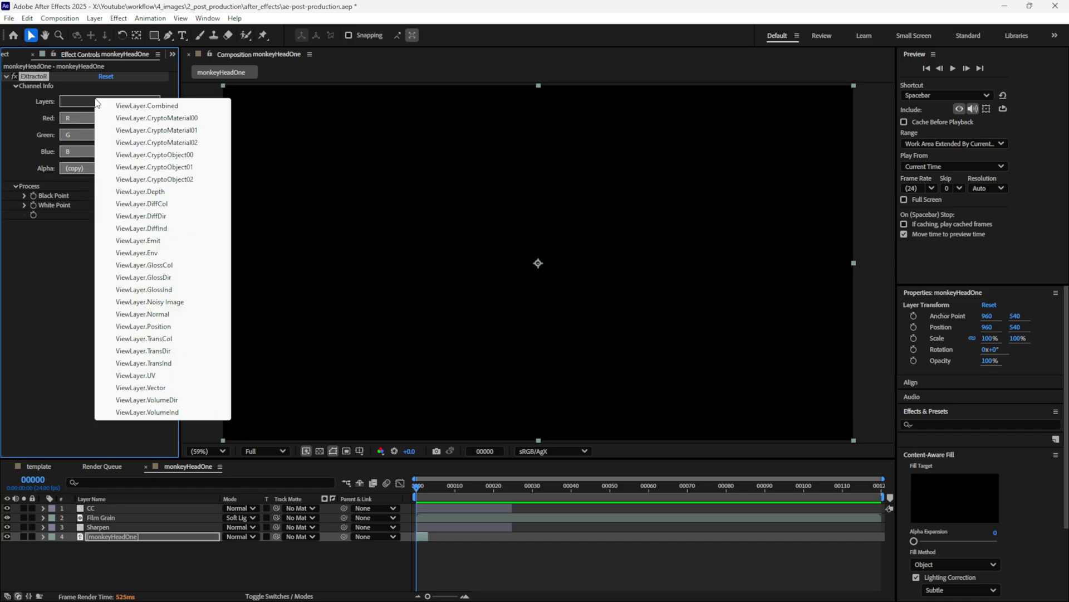
pyautogui.click(134, 106)
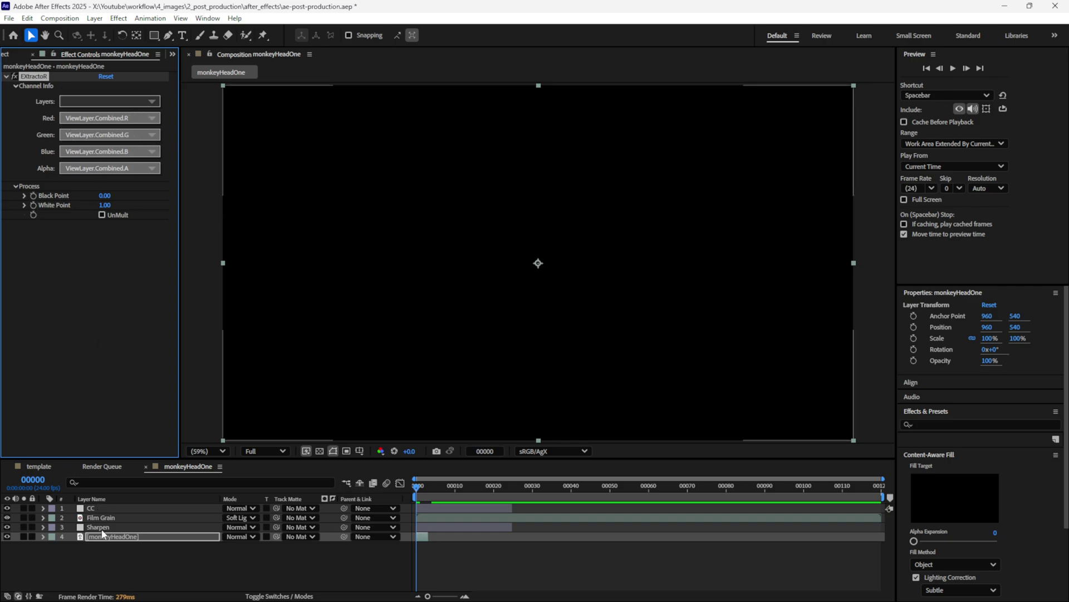
pyautogui.click(102, 559)
# Solo the monkeyHeadOne layer, inspect its alpha channel, and return the composition view to RGB
pyautogui.click(24, 536)
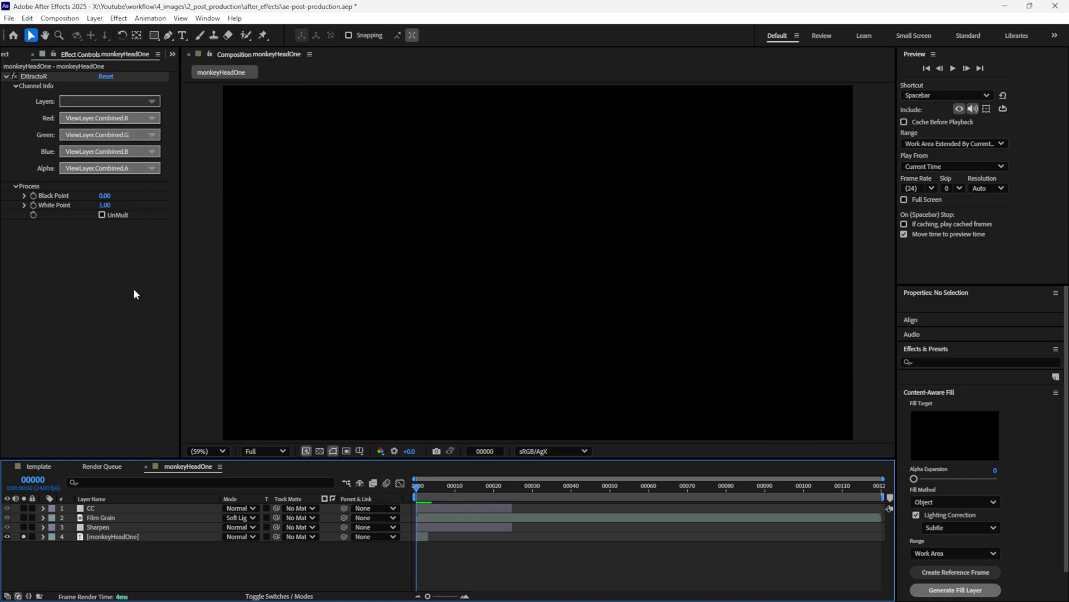
pyautogui.click(381, 451)
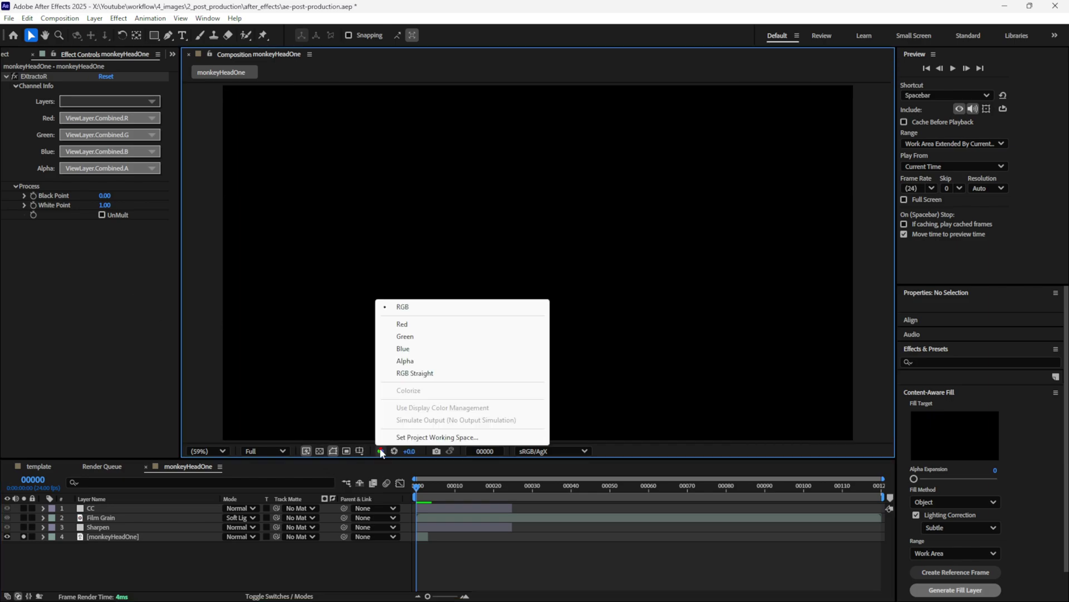
pyautogui.click(405, 361)
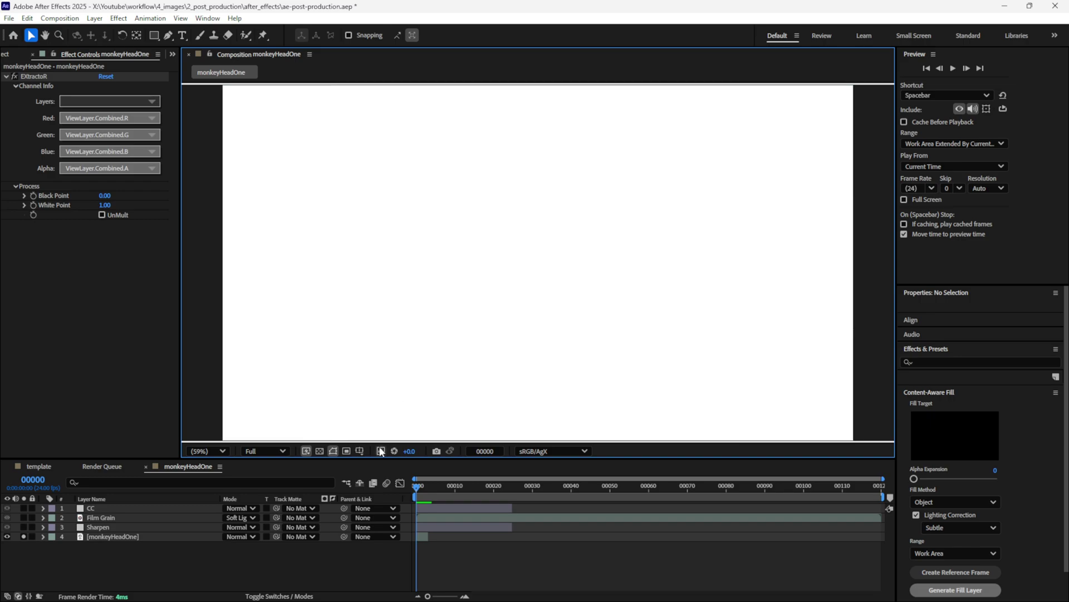
pyautogui.click(381, 450)
pyautogui.click(404, 306)
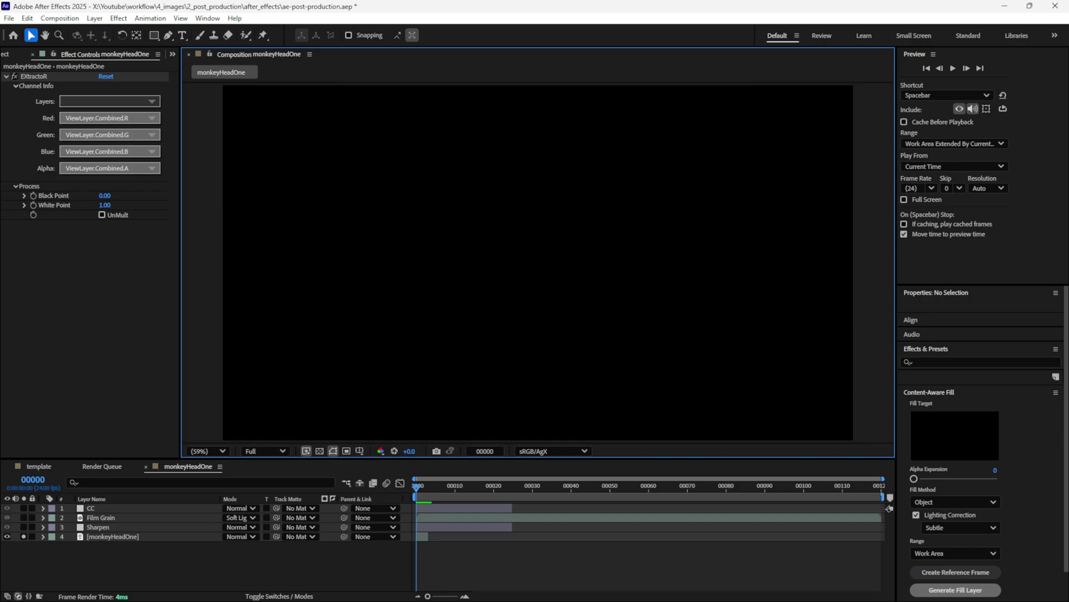
# Check the monkeyHeadOne layer's image at frames 2 and 1, and return the playhead to frame 0
pyautogui.click(125, 537)
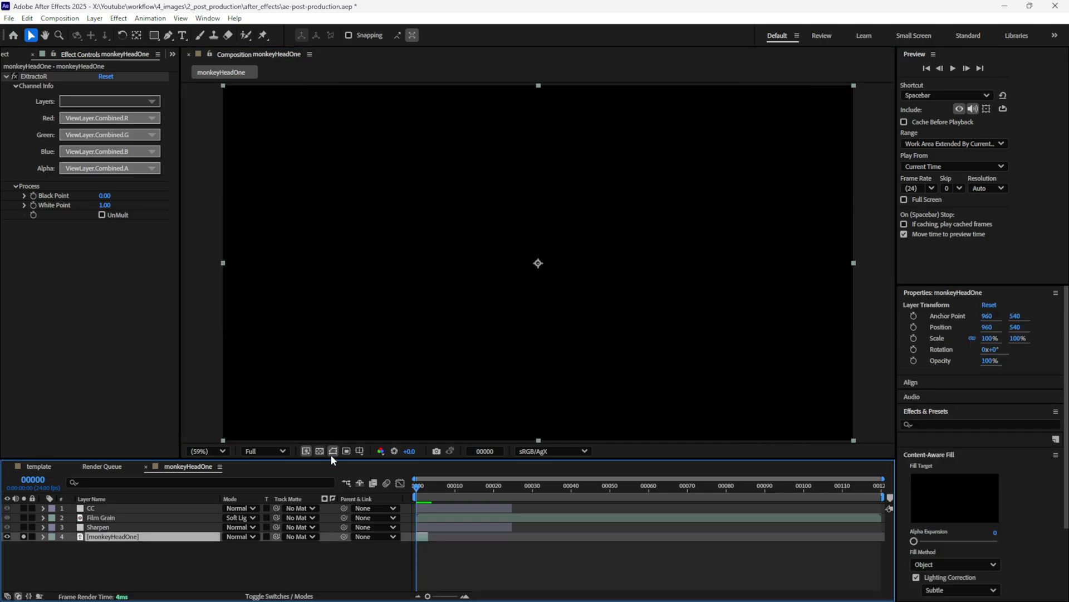
pyautogui.click(421, 486)
pyautogui.moveTo(422, 484)
pyautogui.mouseDown()
pyautogui.moveTo(432, 491)
pyautogui.moveTo(415, 498)
pyautogui.mouseUp()
pyautogui.click(425, 498)
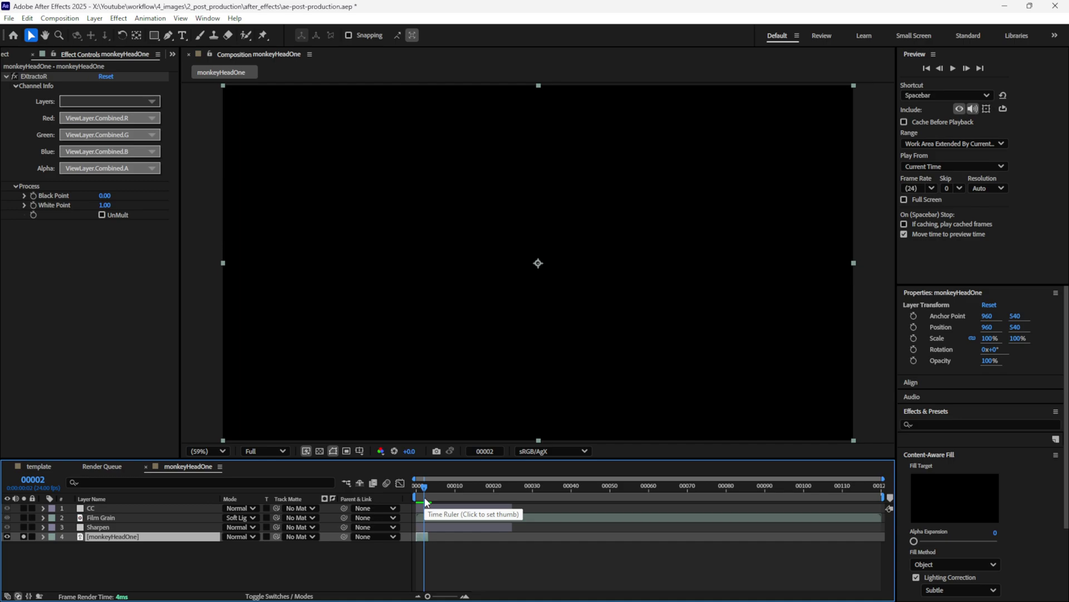
pyautogui.hotkey('ctrl', 'Up')
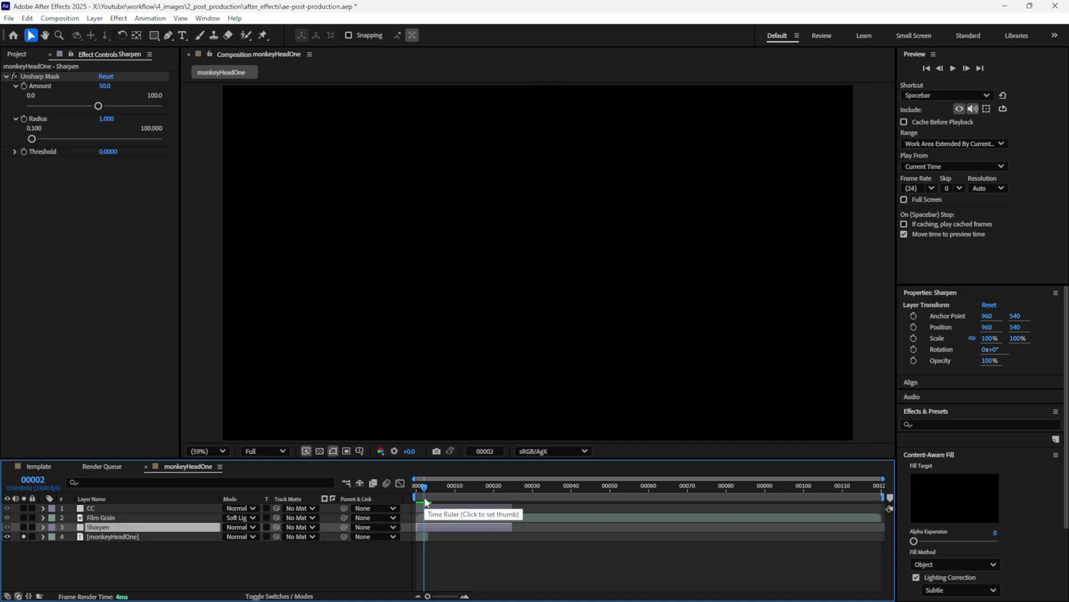
pyautogui.hotkey('ctrl', 'Down')
pyautogui.press('pageup')
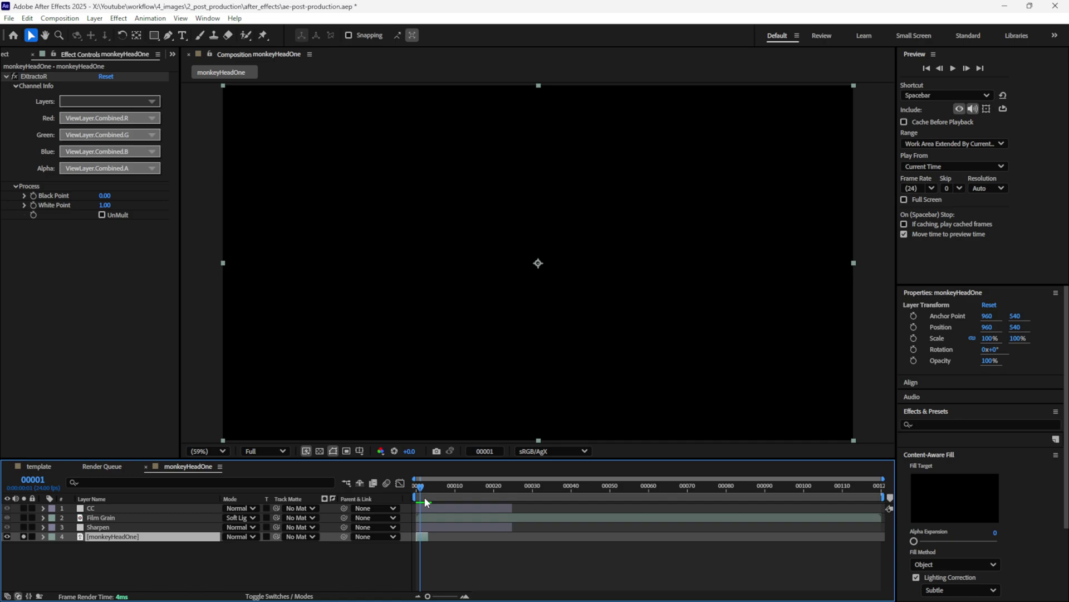
pyautogui.press('pageup')
# Import monkeyHeadOne0000.exr as a new footage item and place it in the composition above the monkeyHeadOne layer
pyautogui.click(6, 54)
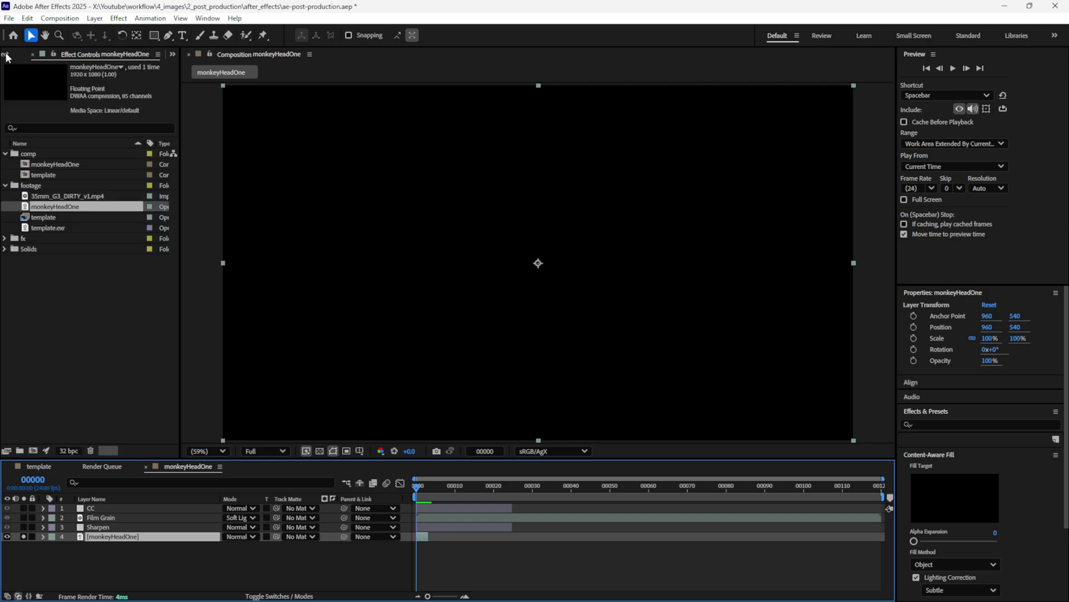
pyautogui.click(85, 379)
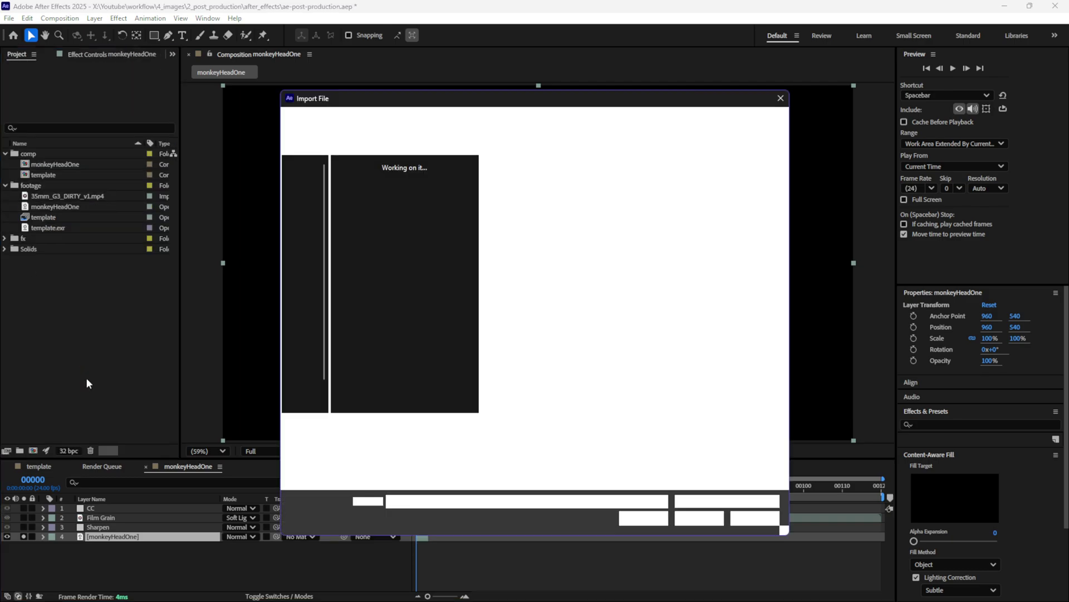
pyautogui.doubleClick(386, 190)
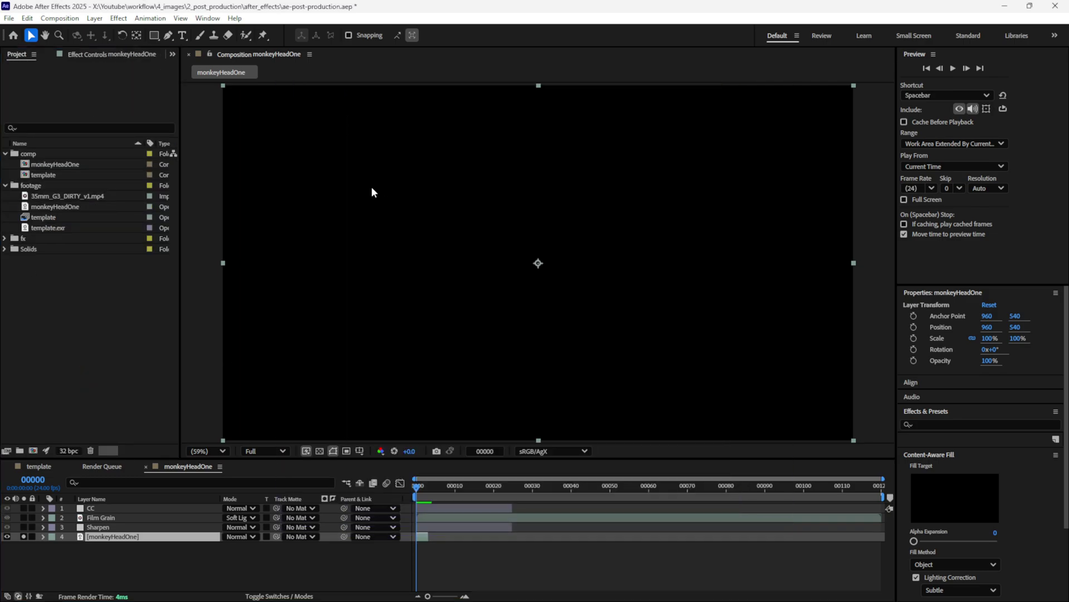
pyautogui.moveTo(22, 252); pyautogui.dragTo(119, 538)
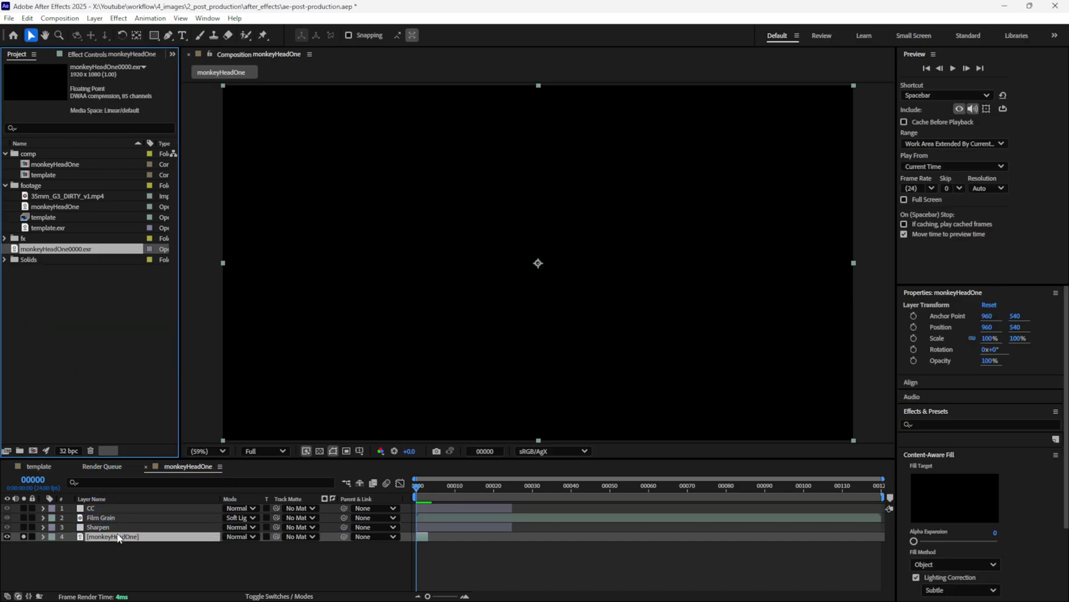
# Apply EXtractoR to the monkeyHeadOne0000.exr layer and set its channels to ViewLayer.Combined
pyautogui.press('F3')
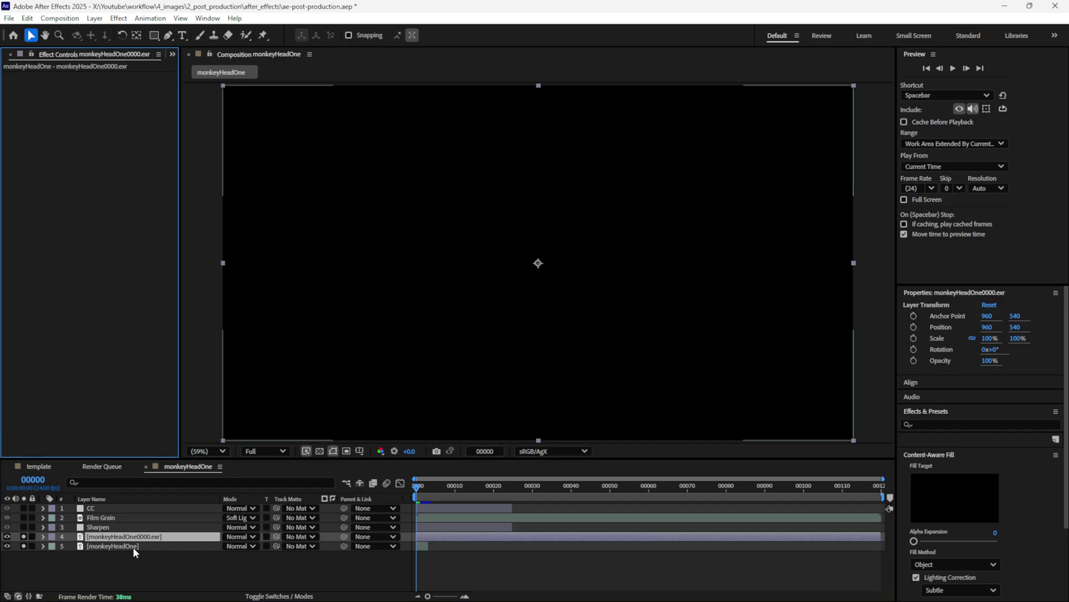
pyautogui.rightClick(47, 151)
pyautogui.moveTo(112, 215)
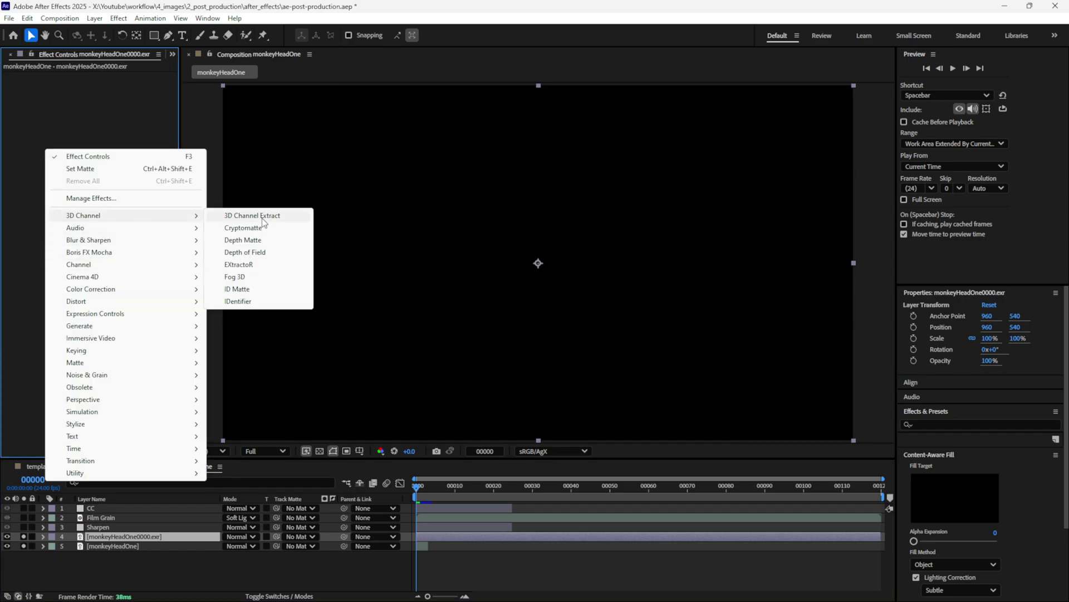
pyautogui.click(245, 265)
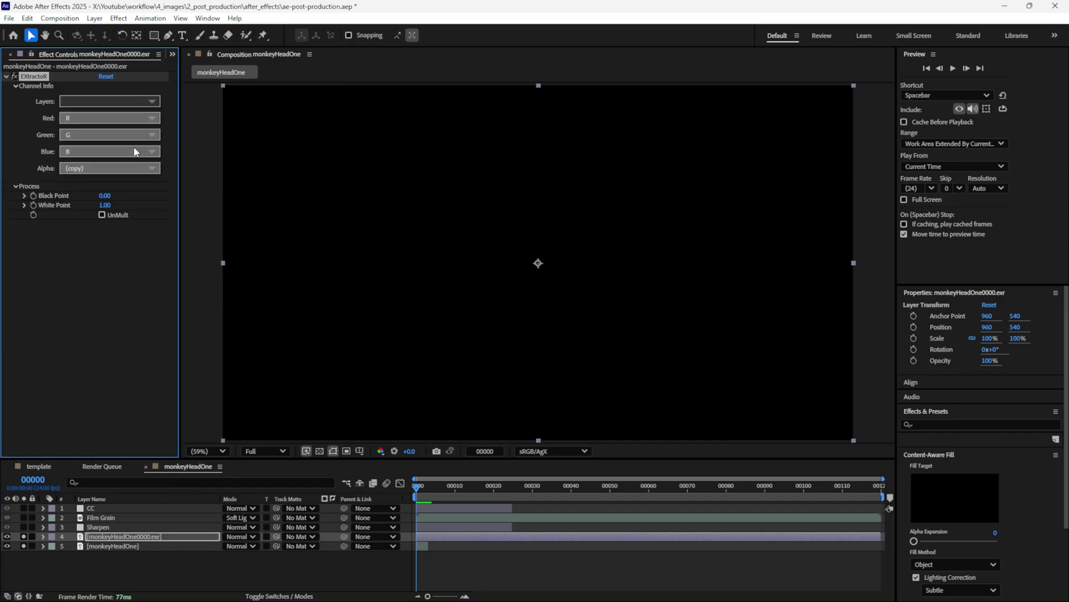
pyautogui.click(121, 105)
pyautogui.click(130, 115)
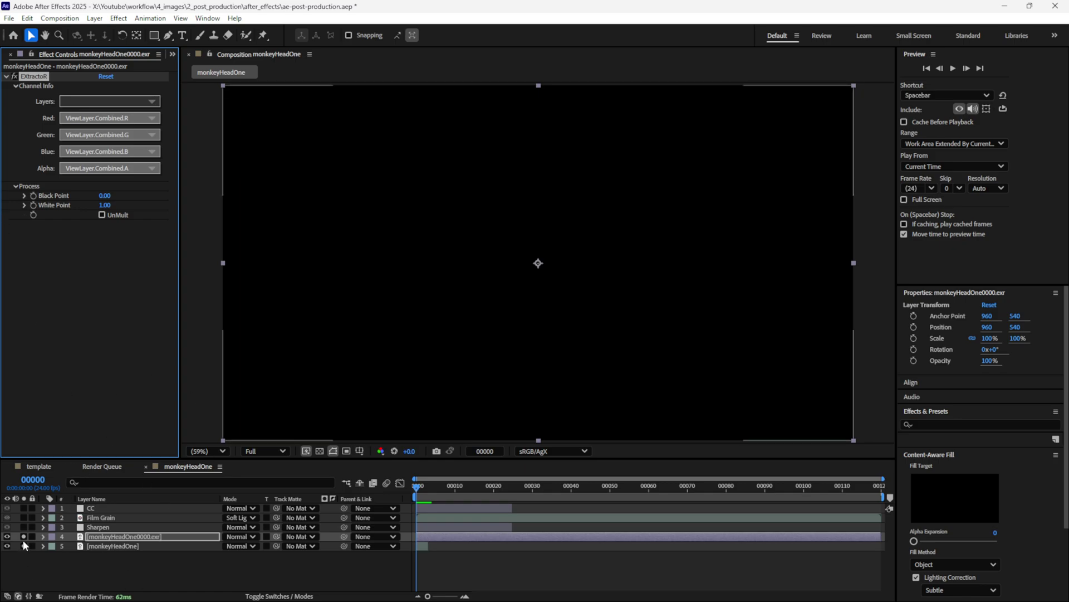
# Delete the monkeyHeadOne0000.exr layer from the composition and turn off solo on the monkeyHeadOne layer
pyautogui.click(110, 538)
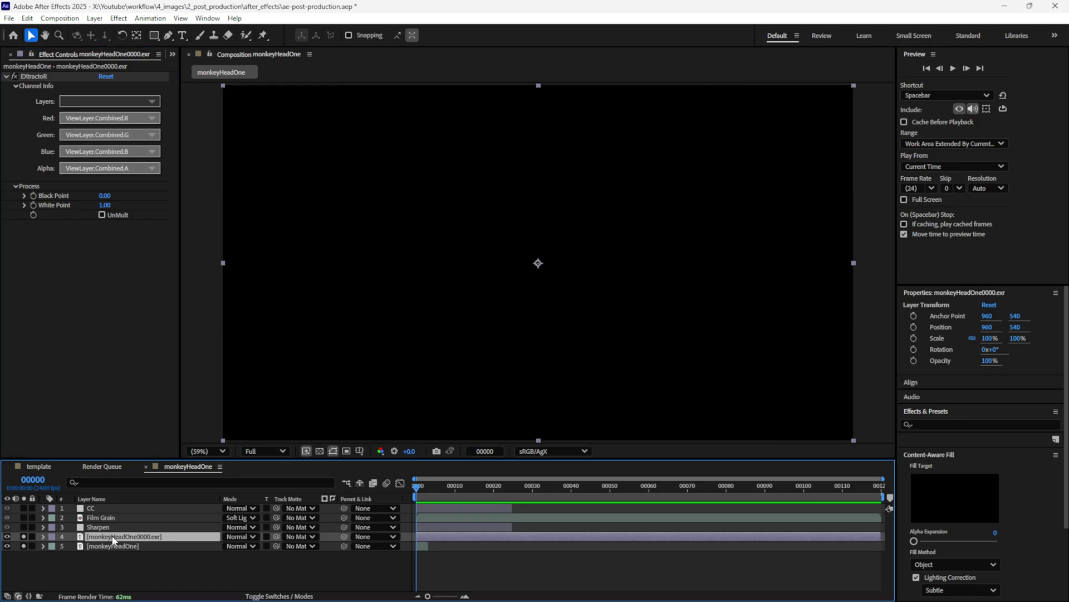
pyautogui.press('Delete')
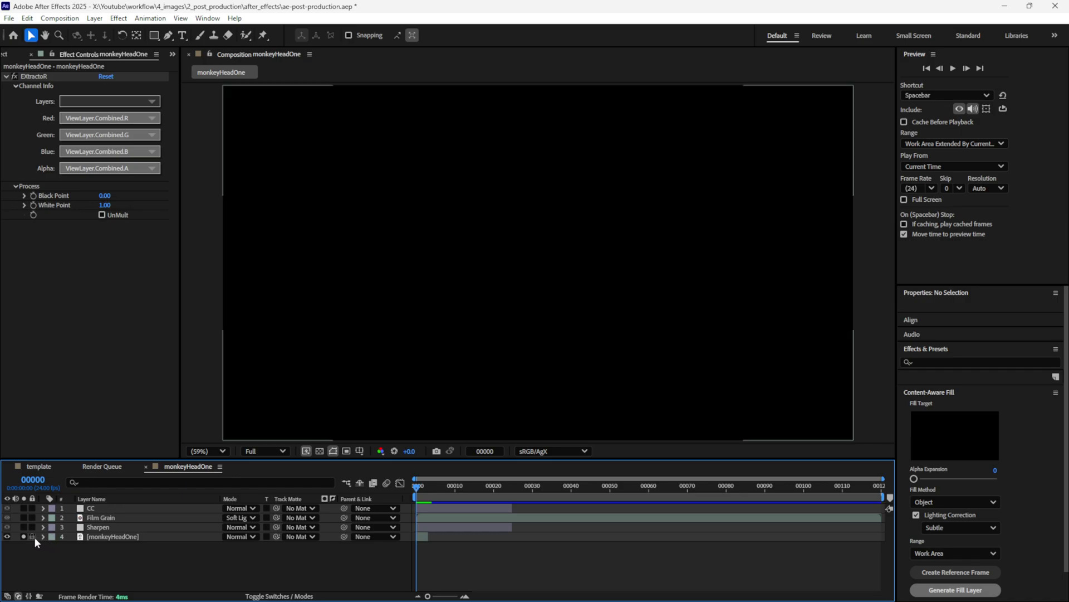
pyautogui.click(24, 537)
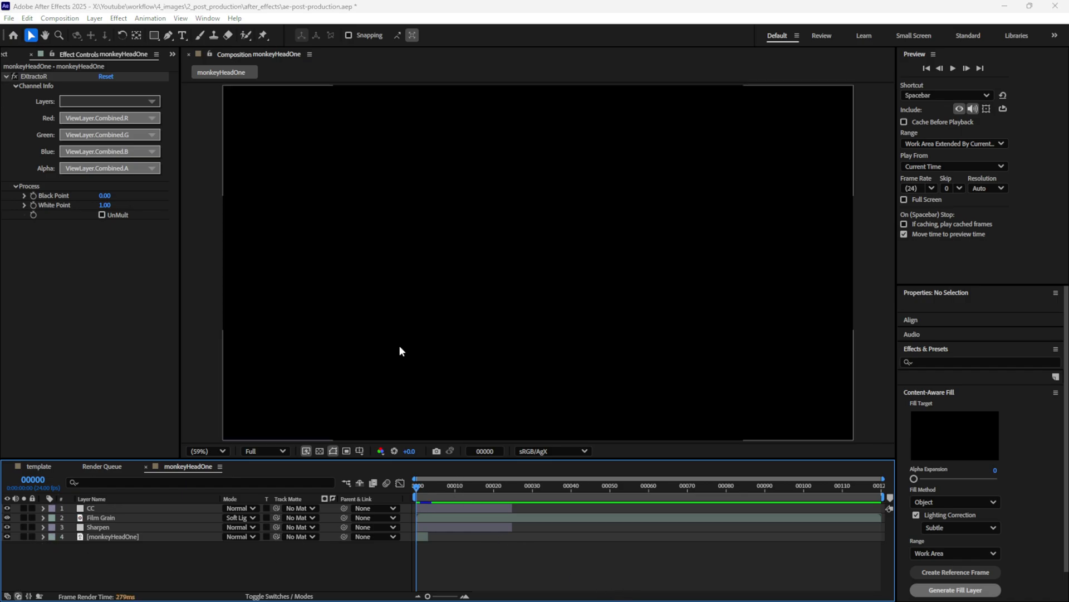
# Switch to Blender and open production-render-master.blend, the first entry among the recent files
pyautogui.hotkey('alt', 'Tab')
pyautogui.hotkey('ctrl', 's')
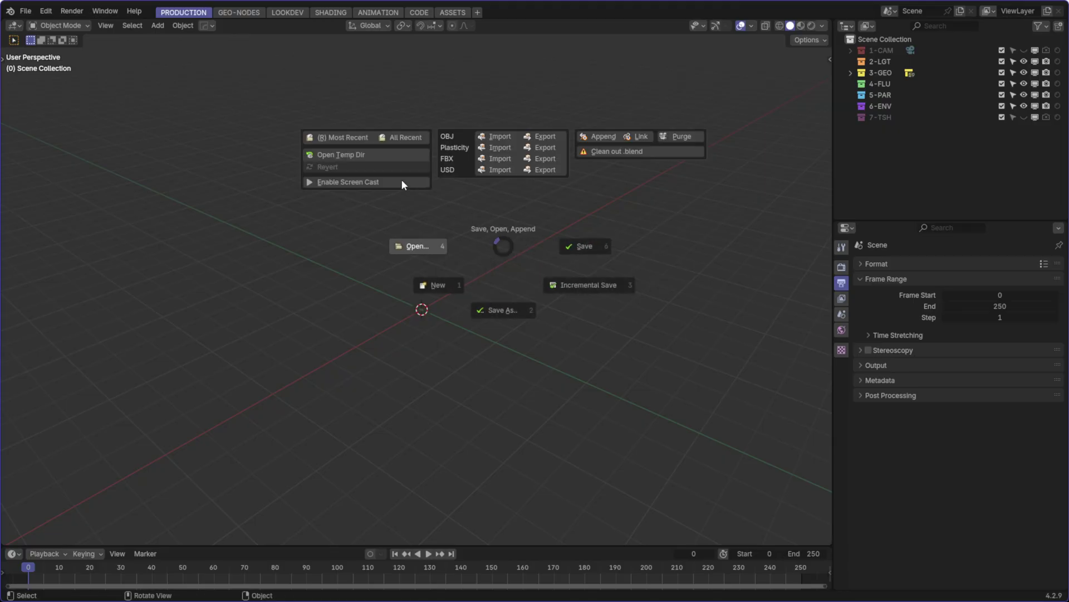
pyautogui.click(395, 137)
pyautogui.press('Escape')
pyautogui.hotkey('ctrl', 's')
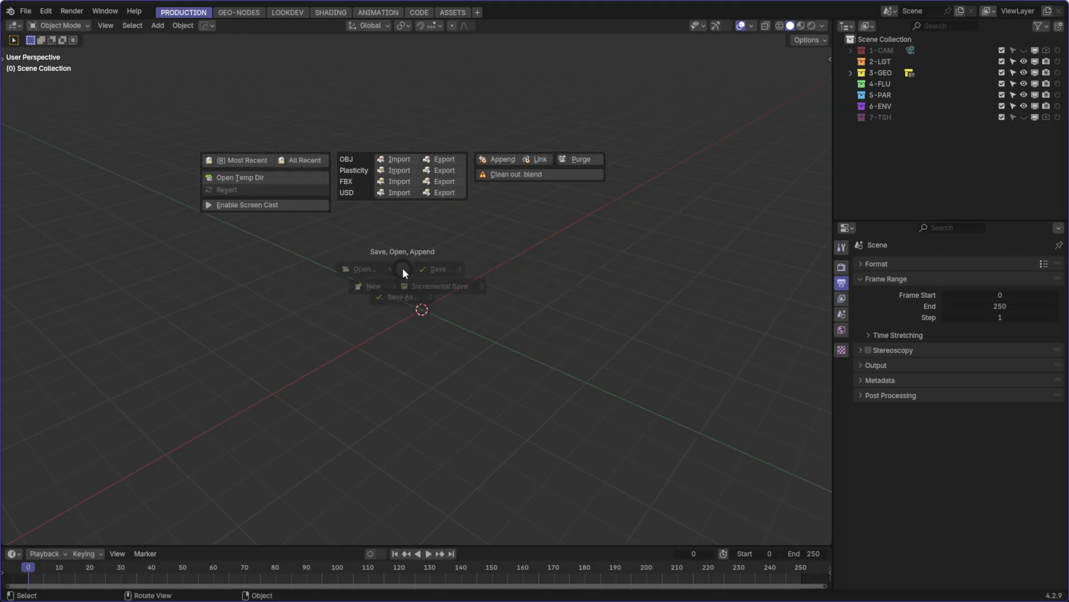
pyautogui.click(312, 163)
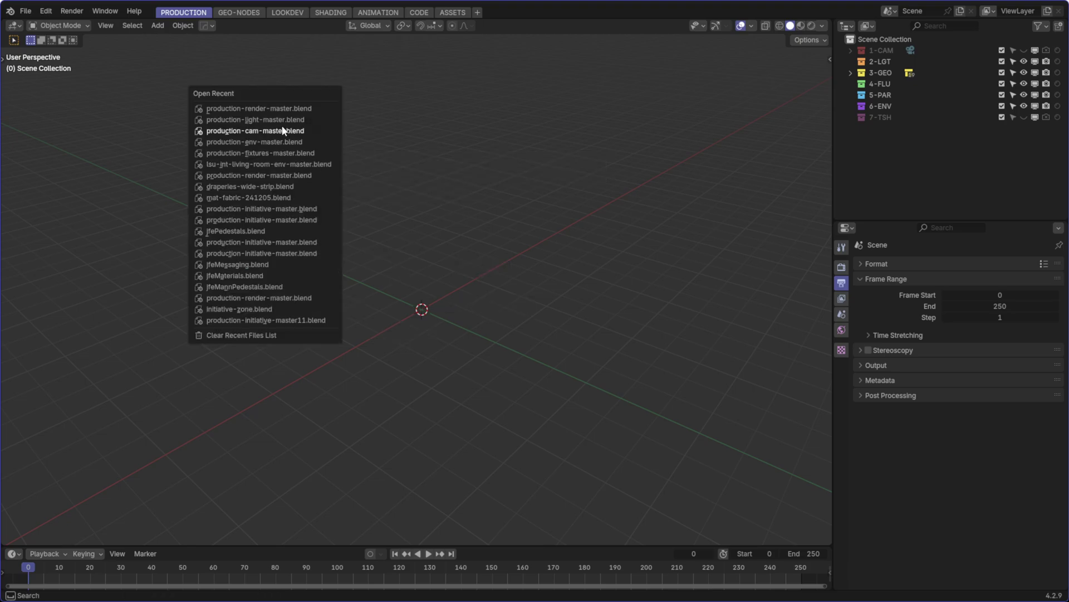
pyautogui.click(278, 112)
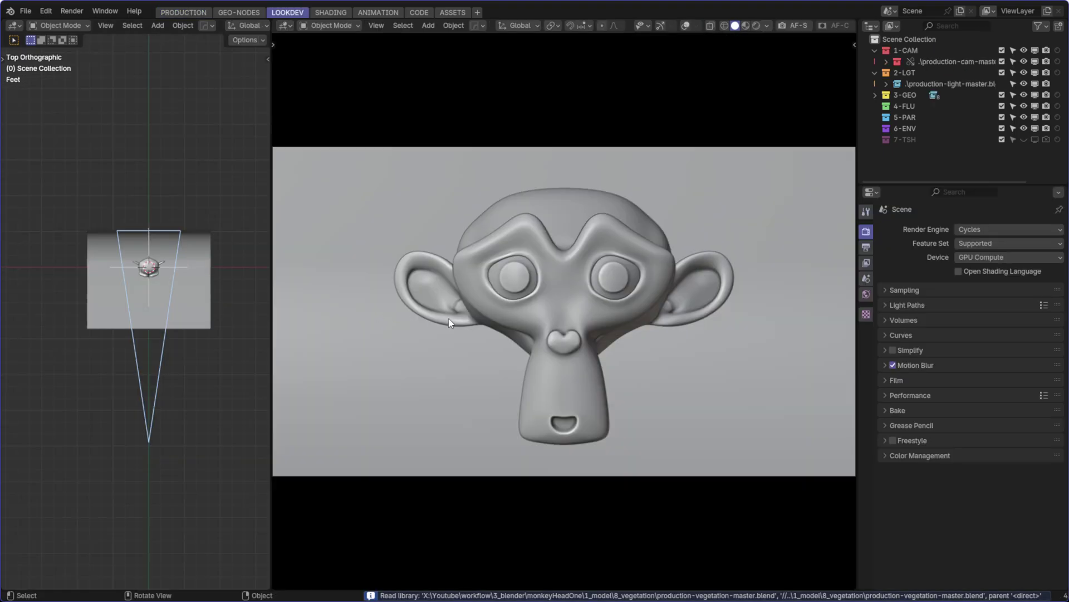
# Preview the camera viewport in Rendered shading and view the scene from an angle in the other viewport
pyautogui.press('z')
pyautogui.click(469, 279)
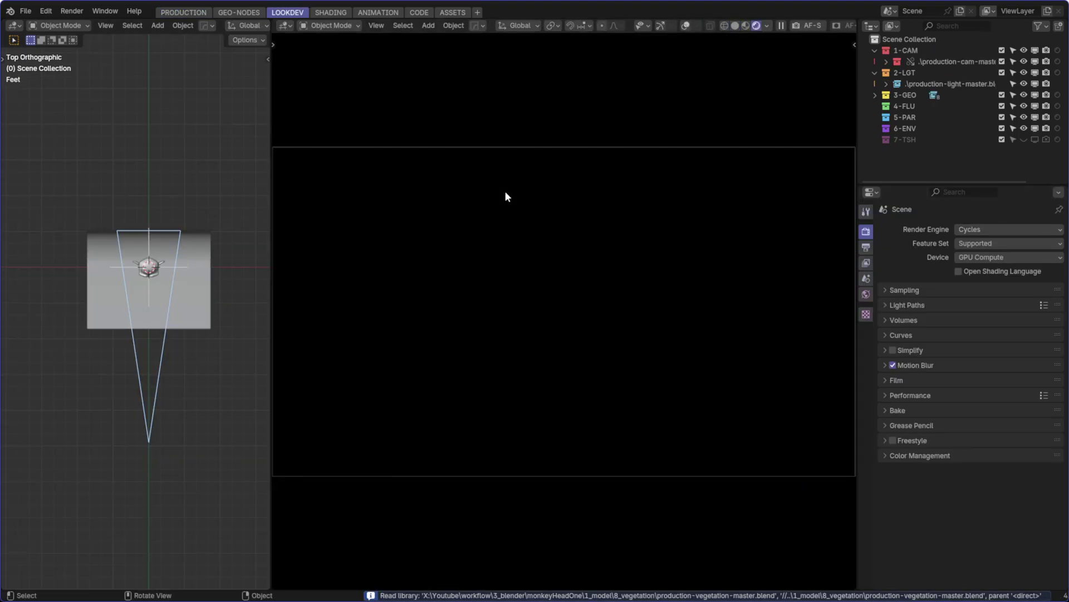
pyautogui.moveTo(72, 321); pyautogui.dragTo(156, 307, button='middle')
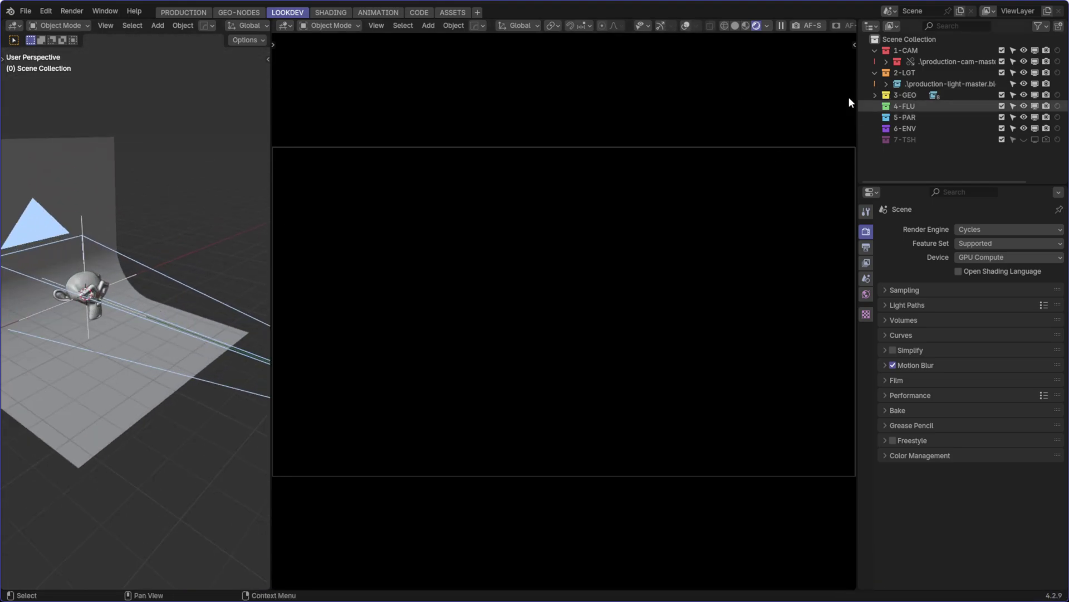
# Enlarge the outliner, expand the 3-GEO collection and examine the render scene's linked contents
pyautogui.moveTo(124, 231); pyautogui.dragTo(118, 284, button='middle')
pyautogui.scroll(-3, 118, 285)
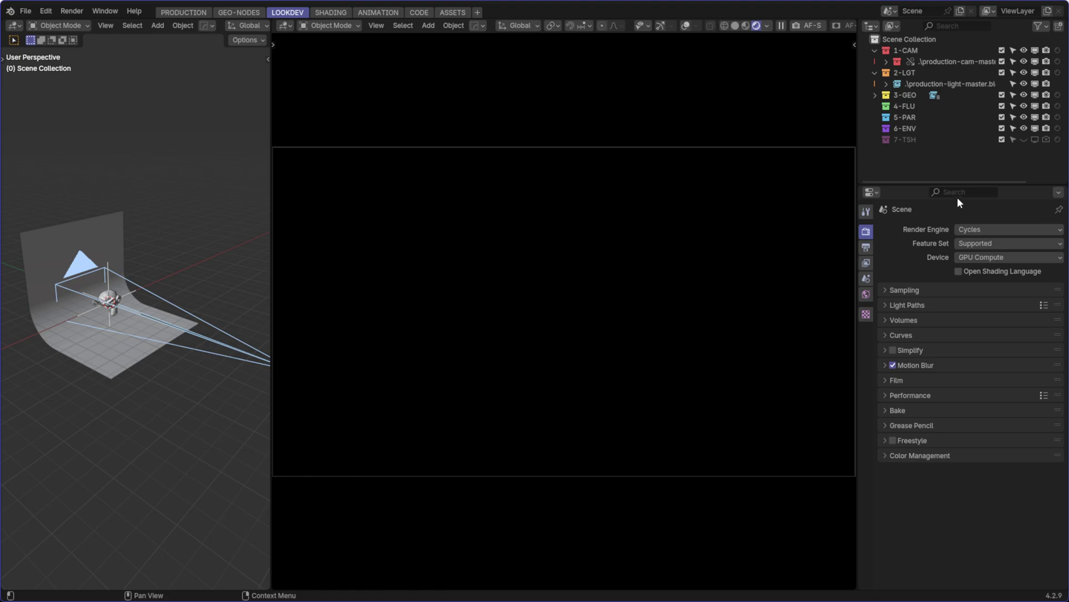
pyautogui.moveTo(945, 184); pyautogui.dragTo(927, 287)
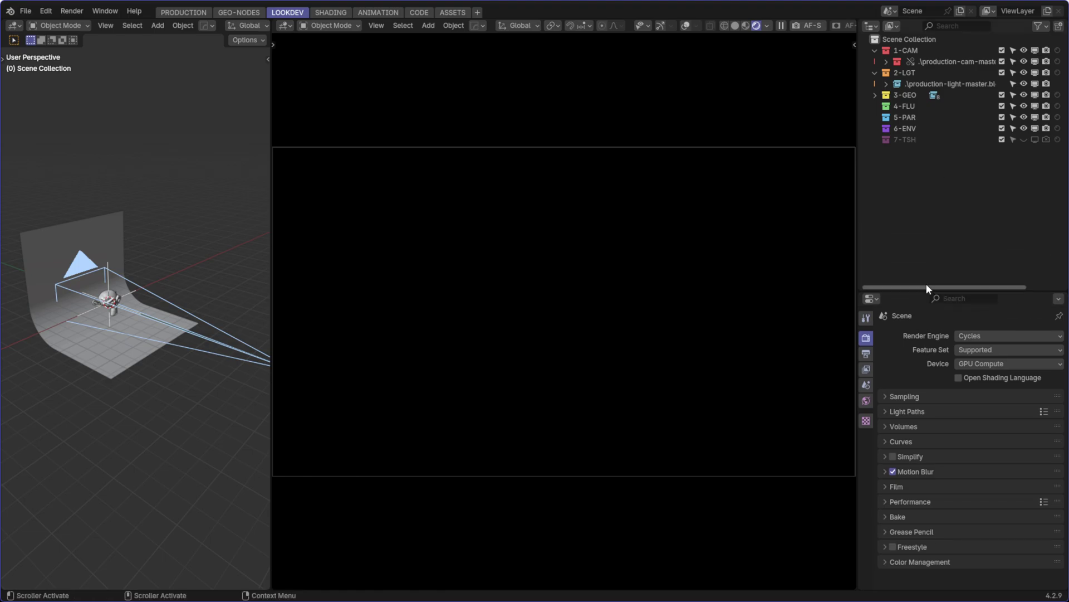
pyautogui.click(875, 95)
pyautogui.moveTo(122, 293); pyautogui.dragTo(126, 304, button='middle')
# Open production-light-master.blend from the recent files
pyautogui.hotkey('ctrl', 's')
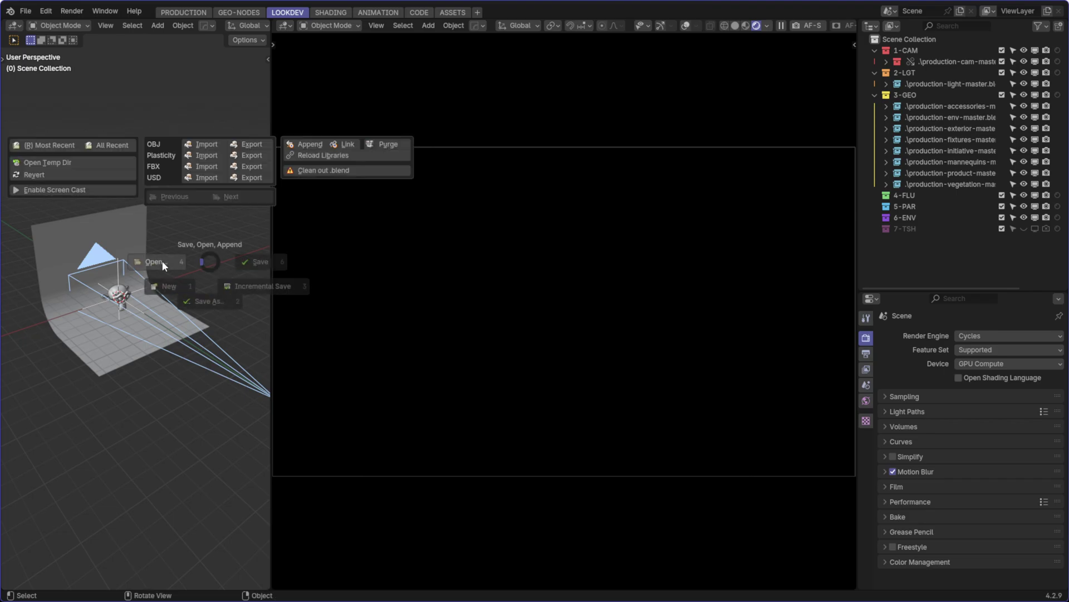
pyautogui.click(121, 152)
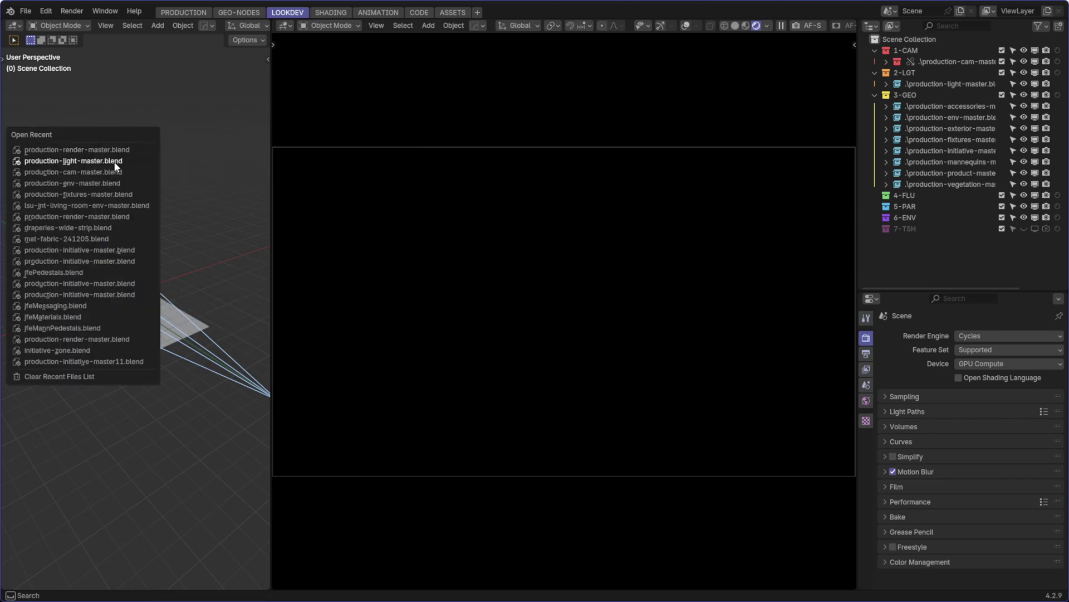
pyautogui.click(101, 194)
# Move the Area light and the Plane together into the production-light-master.blend collection under 2-LGT
pyautogui.moveTo(193, 308); pyautogui.dragTo(276, 308, button='middle')
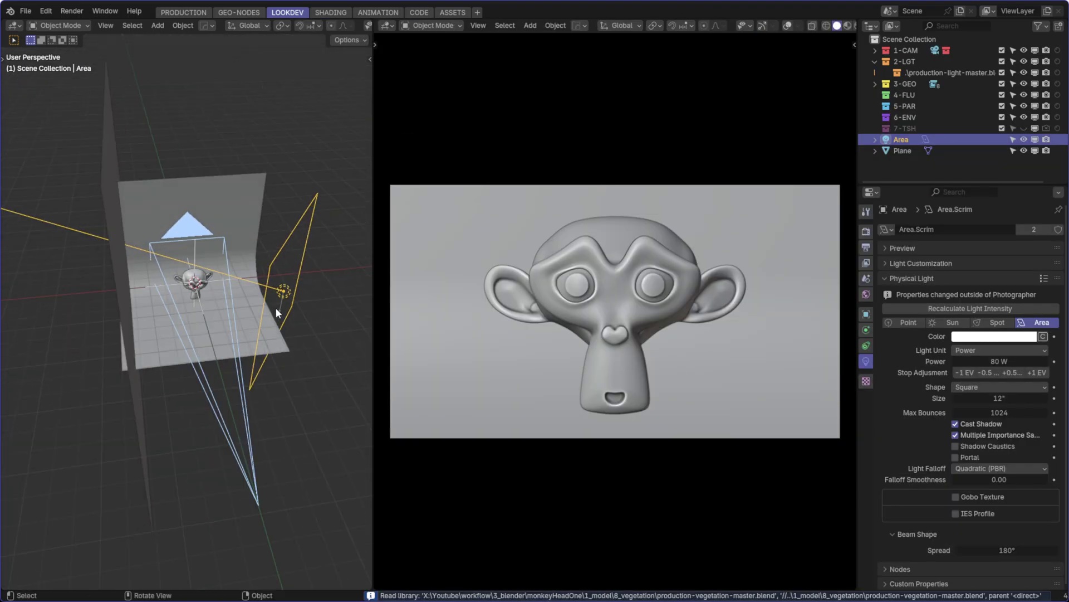
pyautogui.moveTo(264, 264); pyautogui.dragTo(327, 357, button='middle')
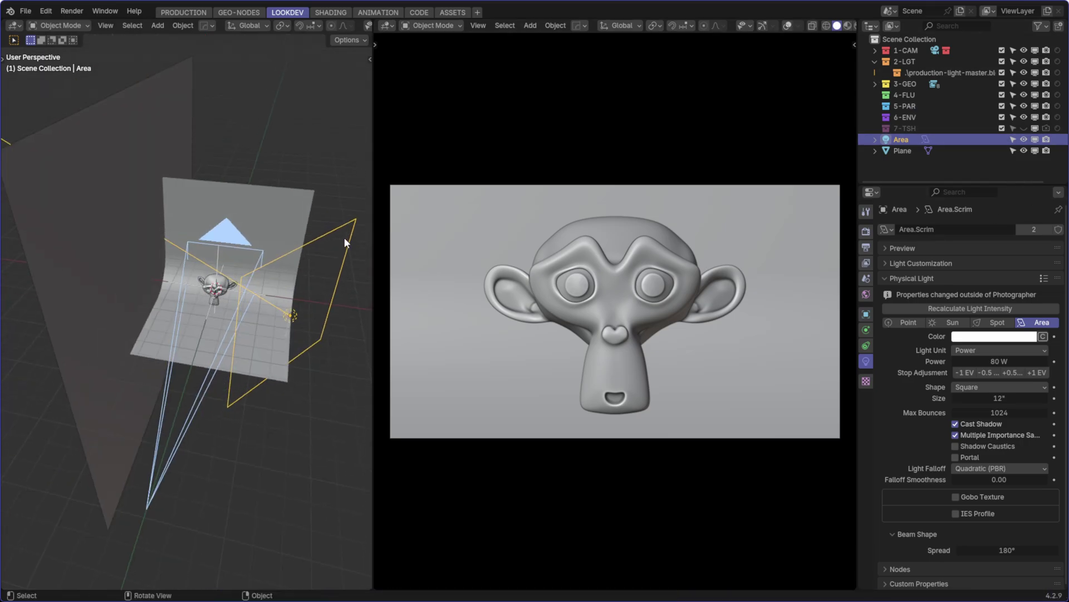
pyautogui.click(911, 149)
pyautogui.keyDown('shift'); pyautogui.click(907, 137); pyautogui.keyUp('shift')
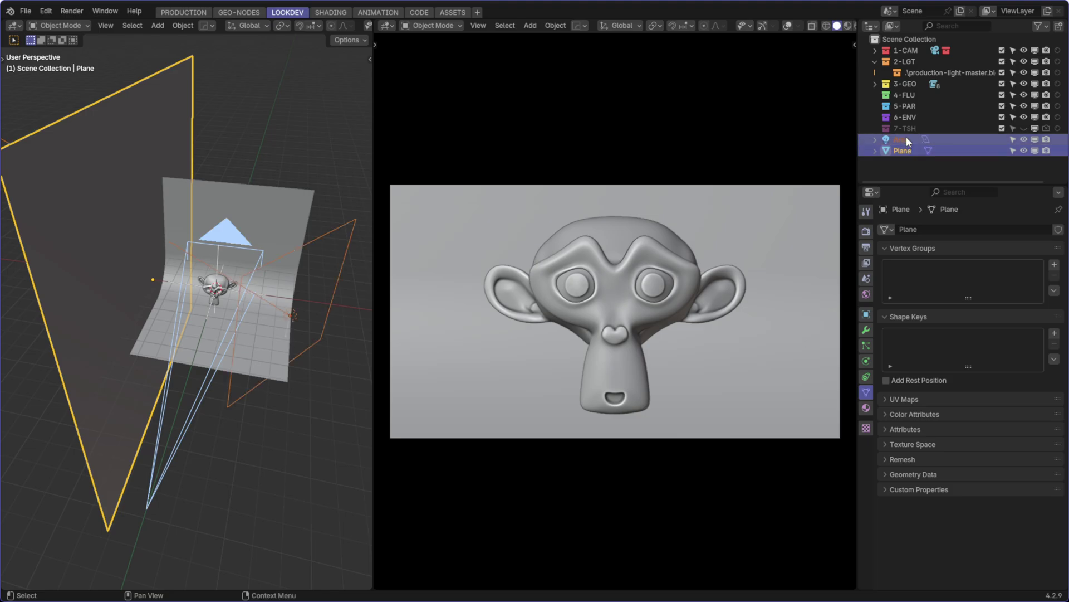
pyautogui.moveTo(904, 139); pyautogui.dragTo(947, 73)
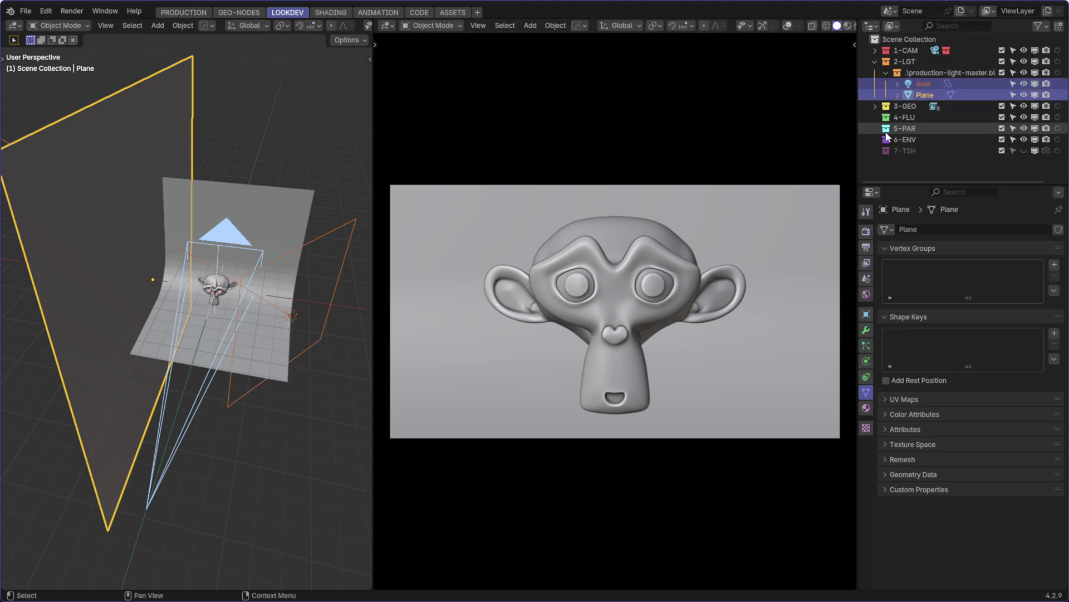
# Save production-light-master.blend and start a new Blender file
pyautogui.moveTo(178, 334)
pyautogui.mouseDown(button='middle')
pyautogui.moveTo(227, 249)
pyautogui.moveTo(163, 325)
pyautogui.mouseUp(button='middle')
pyautogui.moveTo(114, 170); pyautogui.dragTo(188, 269, button='middle')
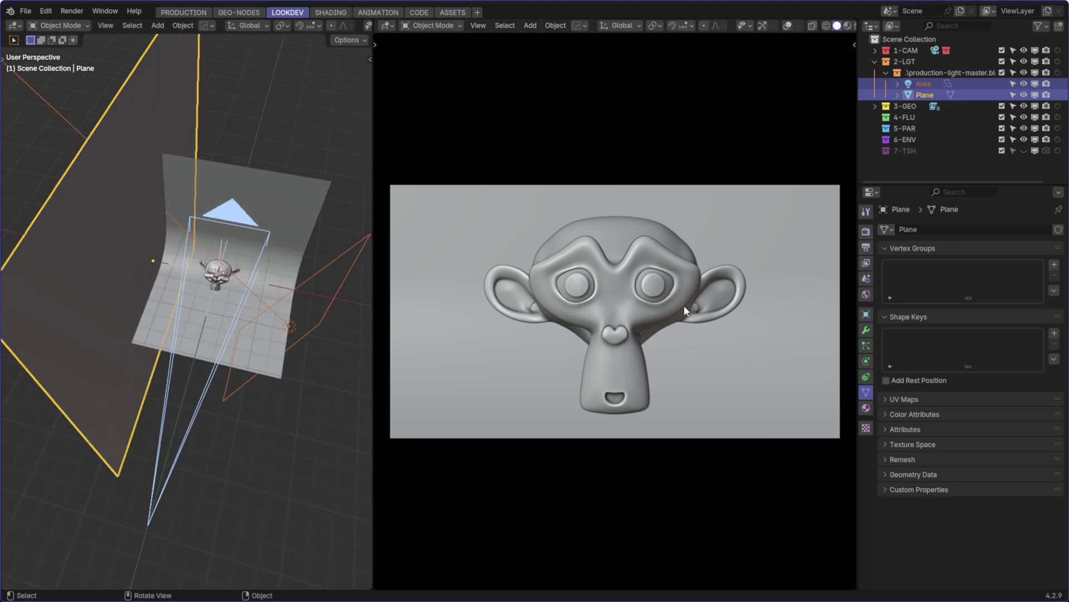
pyautogui.click(928, 172)
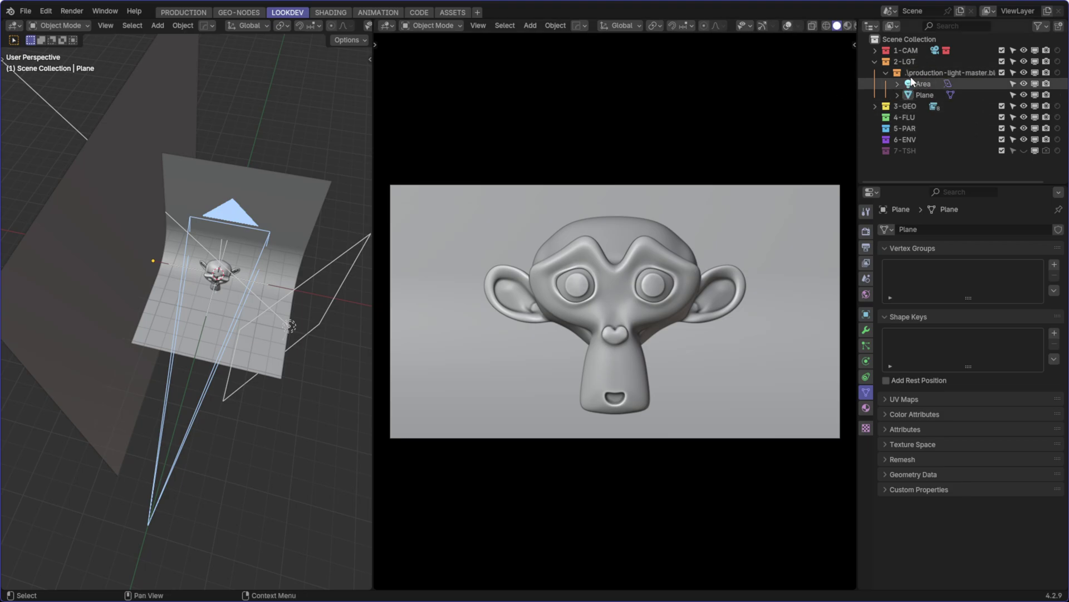
pyautogui.click(929, 74)
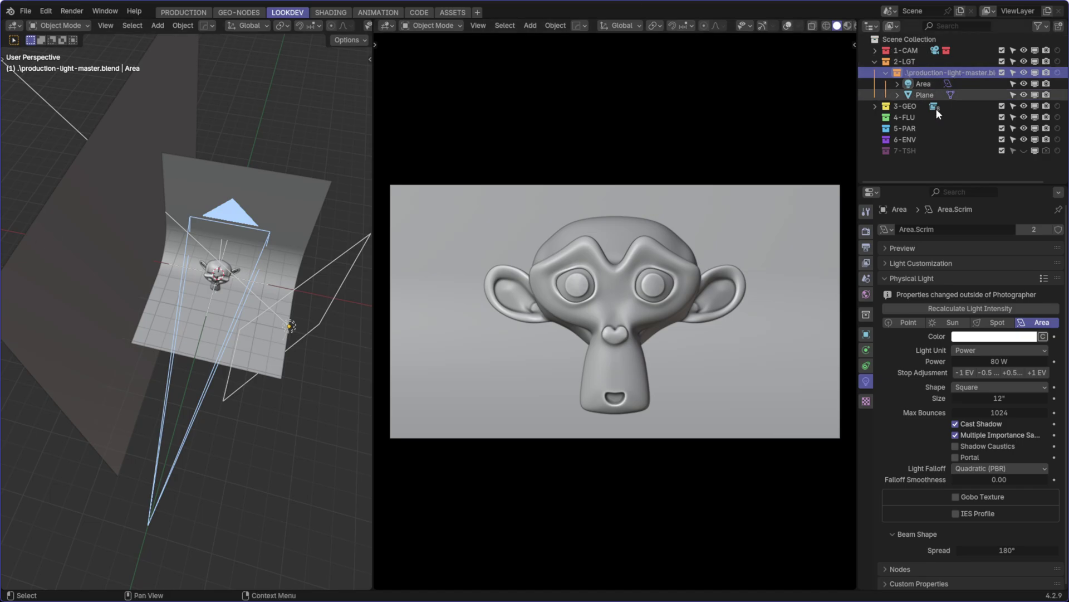
pyautogui.hotkey('ctrl', 's')
pyautogui.click(537, 239)
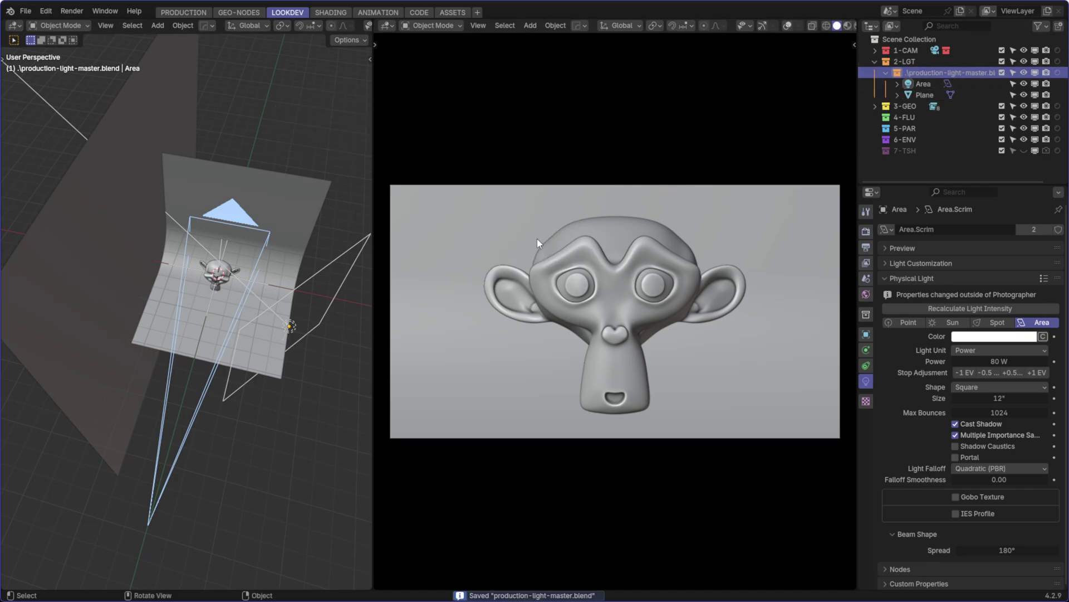
pyautogui.hotkey('ctrl', 's')
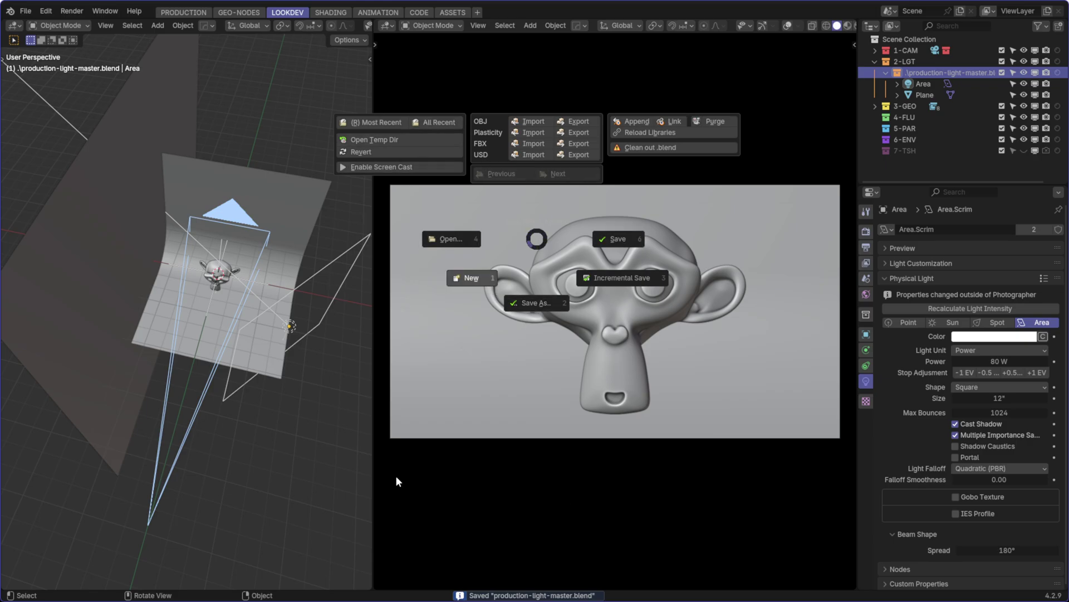
pyautogui.click(460, 303)
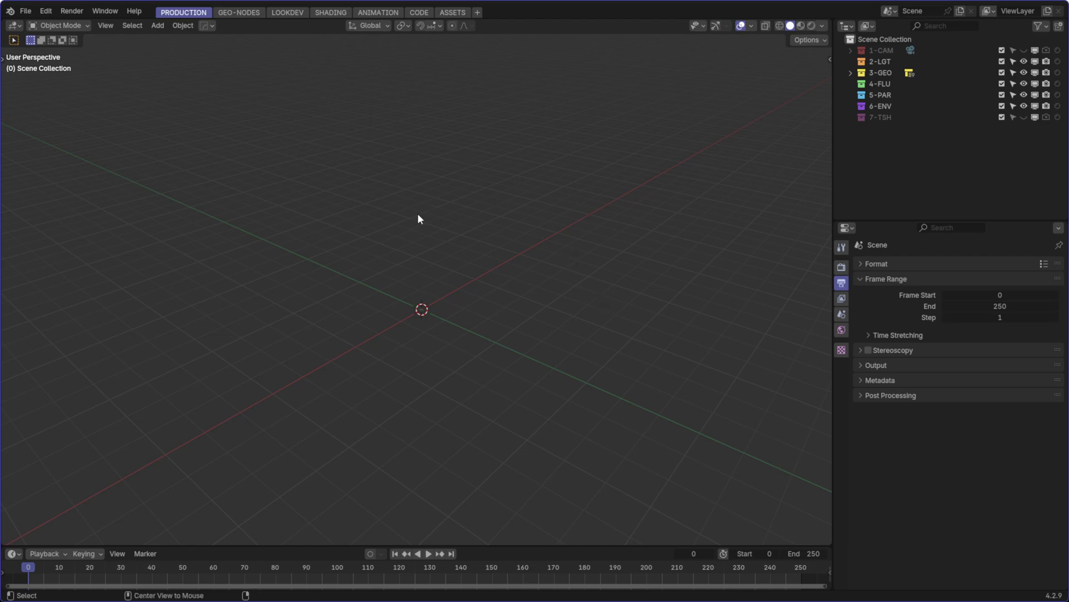
# Switch to After Effects and delete the monkeyHeadOne0000.exr footage item from the project
pyautogui.hotkey('alt', 'Tab')
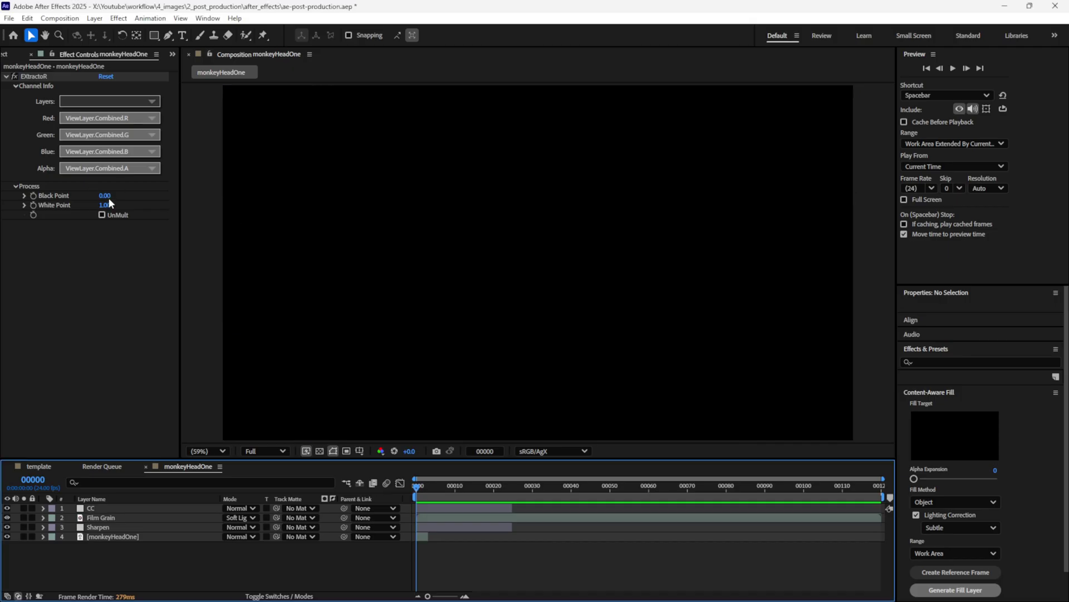
pyautogui.click(112, 293)
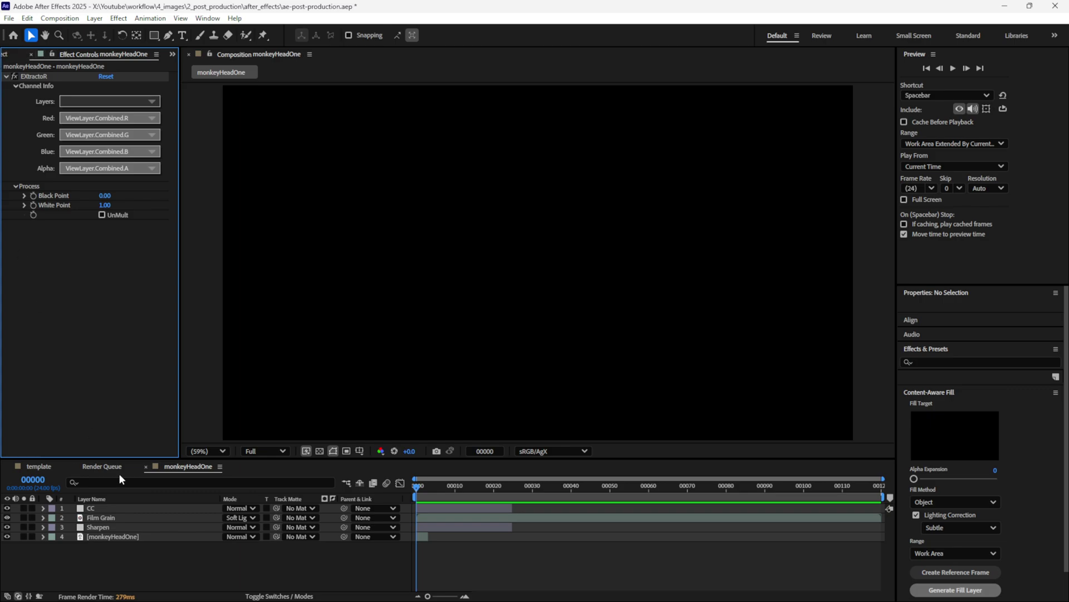
pyautogui.click(3, 55)
pyautogui.click(69, 287)
pyautogui.click(61, 250)
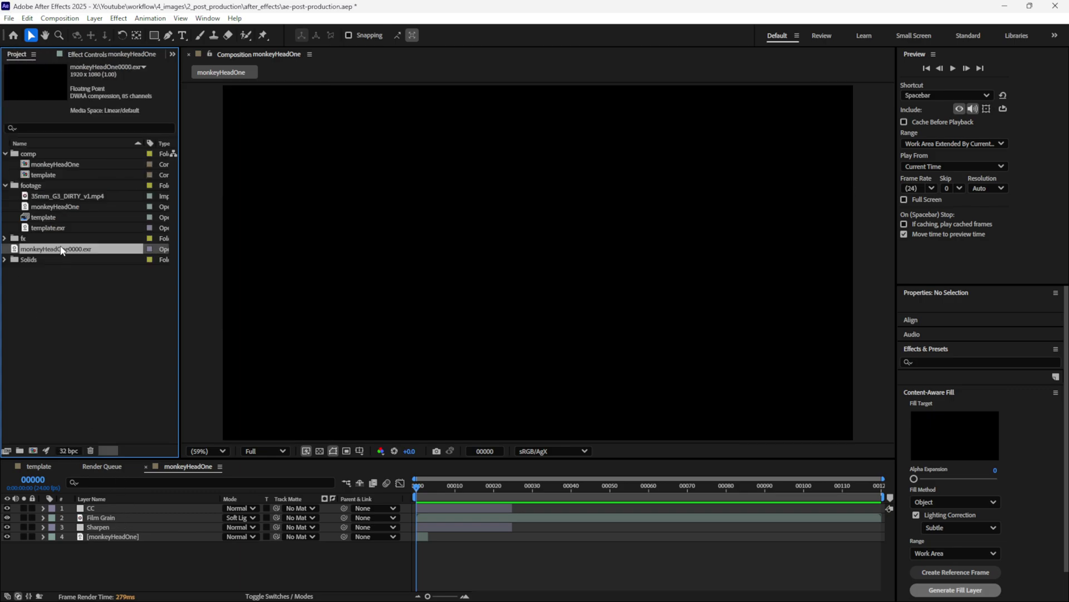
pyautogui.press('Delete')
# Save the ae-post-production.aep project and close After Effects
pyautogui.click(417, 318)
pyautogui.hotkey('ctrl', 's')
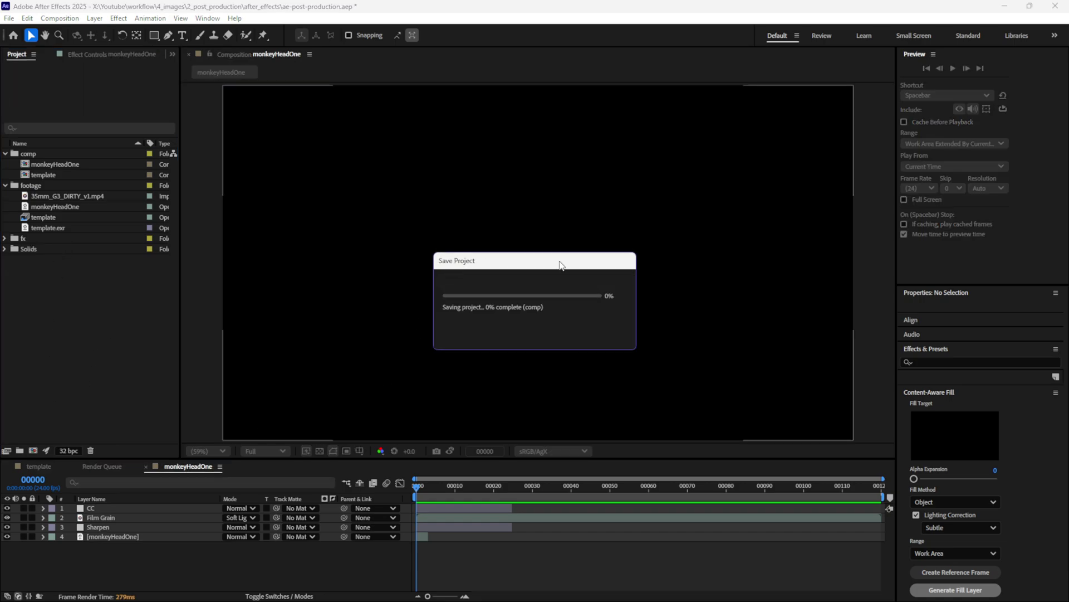
pyautogui.click(1062, 5)
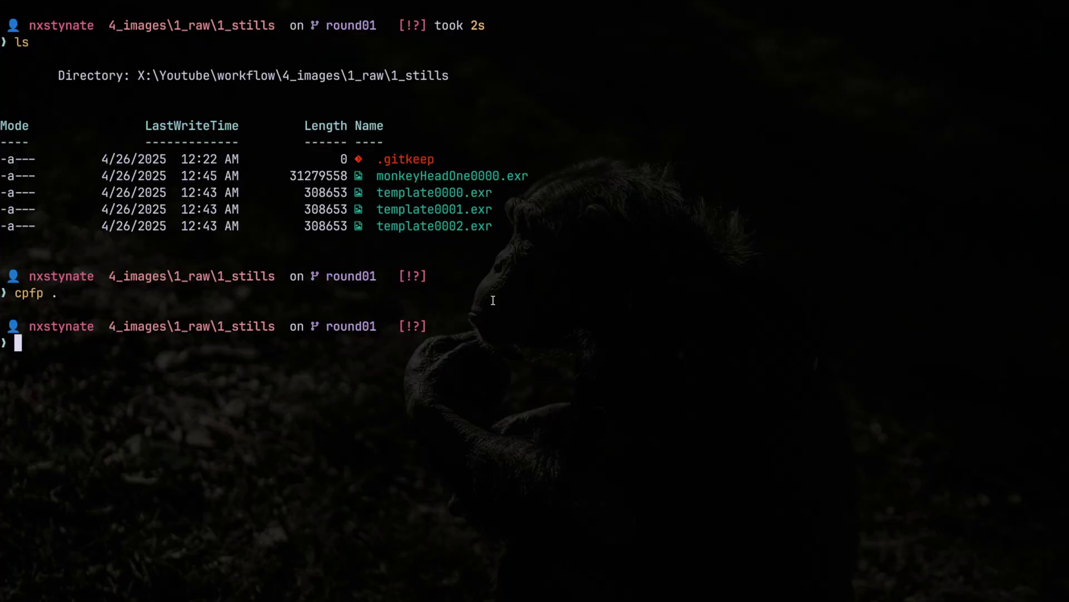
# In the terminal, go up to the workflow root, list it, and jump to 6_technical\1_scripting with fcd
pyautogui.write('cd ../../../')
pyautogui.press('Return')
pyautogui.write('ls')
pyautogui.press('Return')
pyautogui.write('fcd')
pyautogui.press('Return')
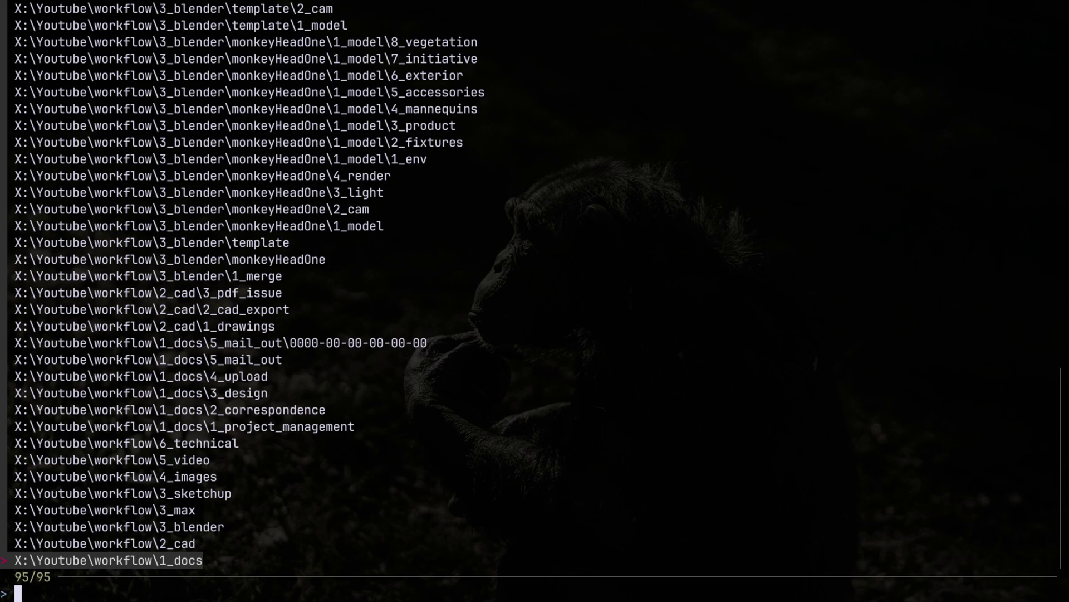
pyautogui.write('scripting')
pyautogui.press('Return')
# List the scripting folder, clear the terminal and execute the ./run render script
pyautogui.write('ls')
pyautogui.press('Return')
pyautogui.hotkey('ctrl', 'l')
pyautogui.write('./run')
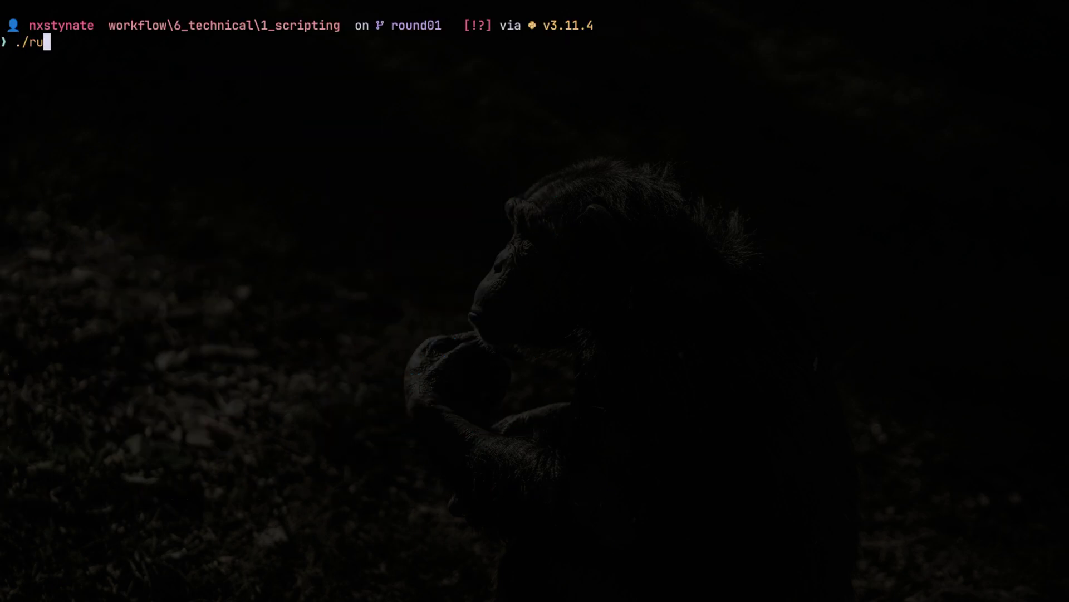
pyautogui.press('Return')
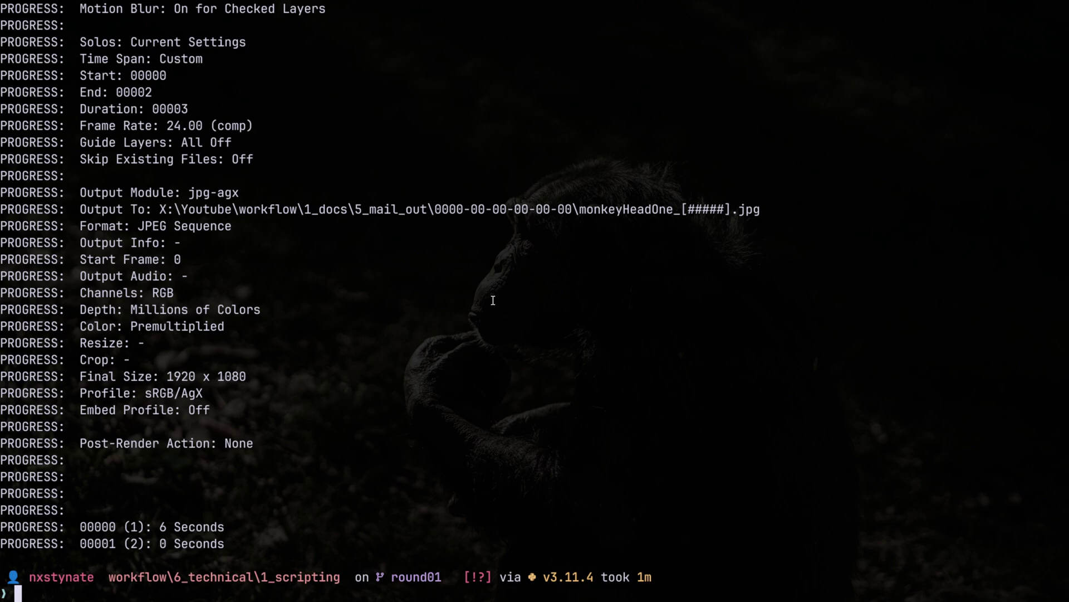
pyautogui.write('cd ../../')
pyautogui.press('Return')
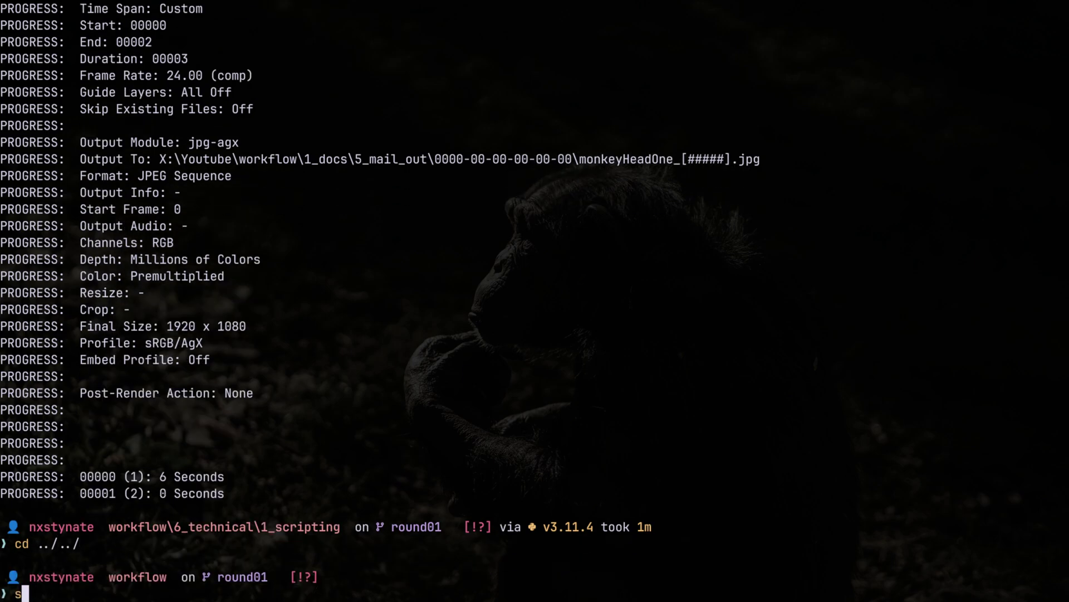
pyautogui.write('ls')
pyautogui.press('Return')
pyautogui.write('cd')
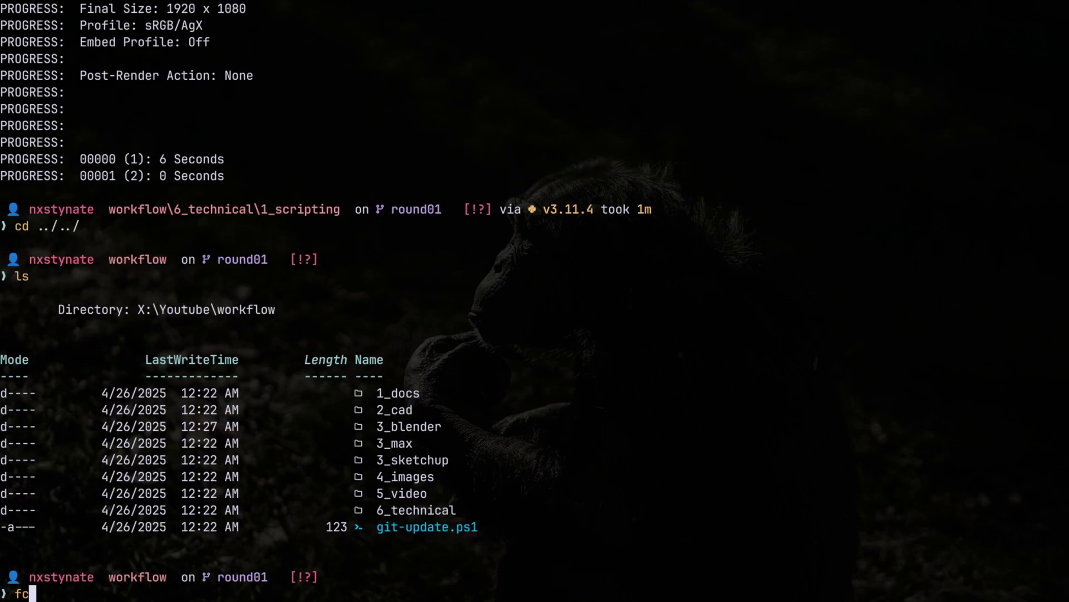
pyautogui.hotkey('ctrl', 't')
pyautogui.write('mail out 000')
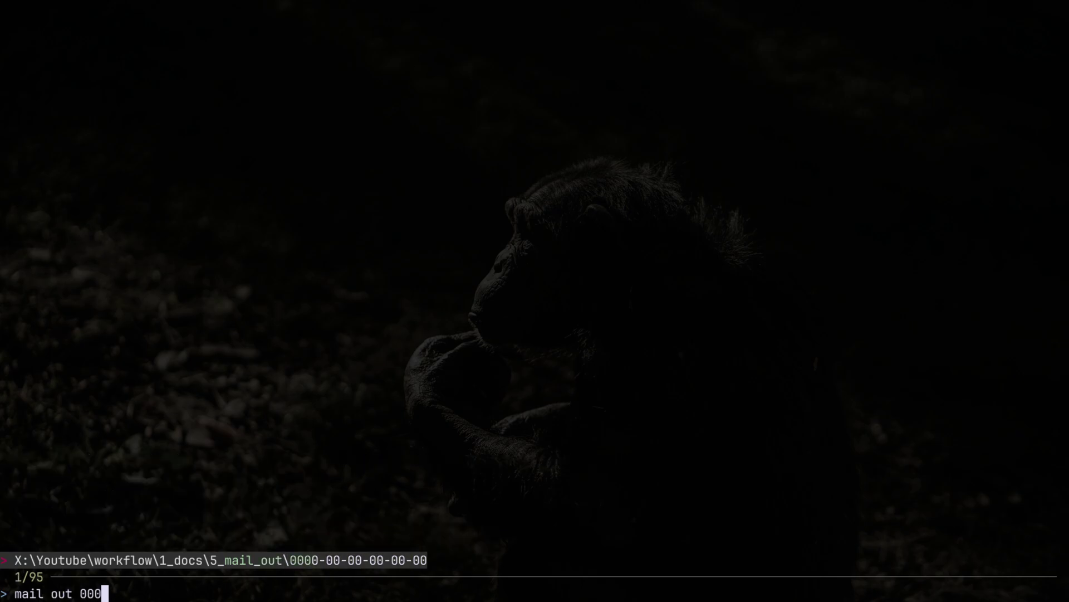
pyautogui.press('Return')
# List the mail-out folder and open monkeyHeadOne_00000.jpg
pyautogui.write('ls')
pyautogui.press('Return')
pyautogui.write('monkey')
pyautogui.press('Tab')
pyautogui.press('Return')
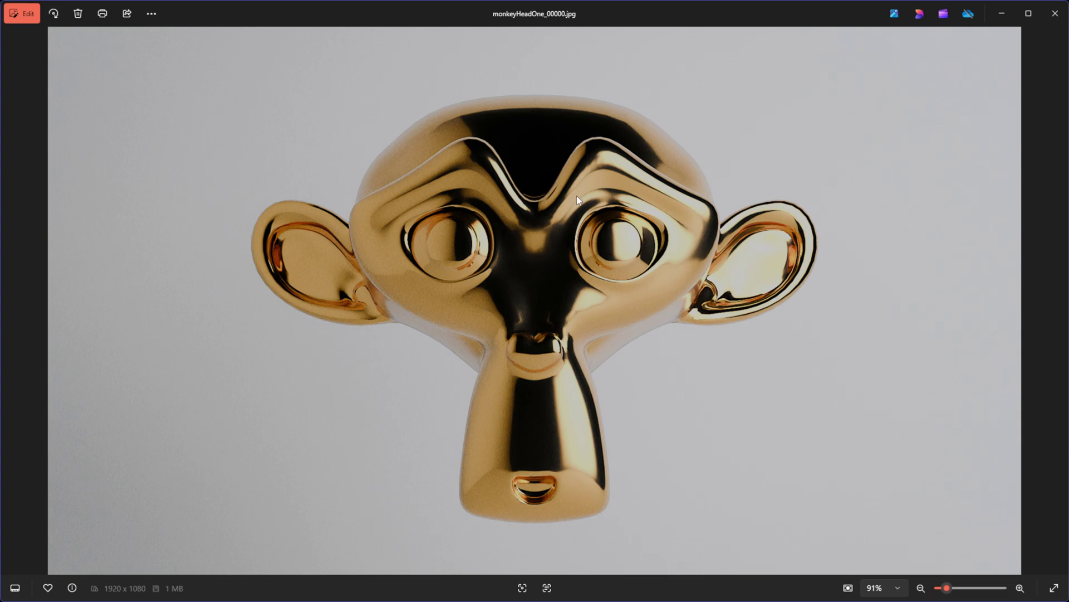
# Examine the rendered monkey head up close in monkeyHeadOne_00000.jpg, and close the image viewer
pyautogui.scroll(4, 549, 195)
pyautogui.scroll(5, 548, 201)
pyautogui.moveTo(435, 162); pyautogui.dragTo(633, 396)
pyautogui.scroll(-9, 494, 229)
pyautogui.scroll(5, 603, 312)
pyautogui.scroll(-5, 604, 312)
pyautogui.click(1055, 13)
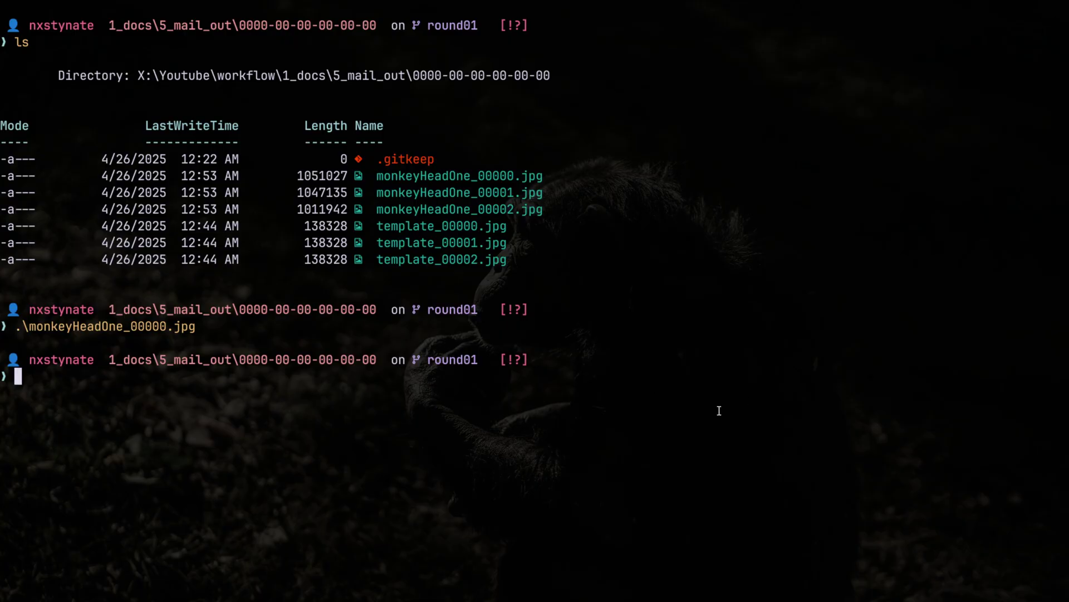
# Delete the template files from the mail-out folder with rm *template* and list the remaining files on a cleared terminal
pyautogui.write('rm *template*')
pyautogui.press('Return')
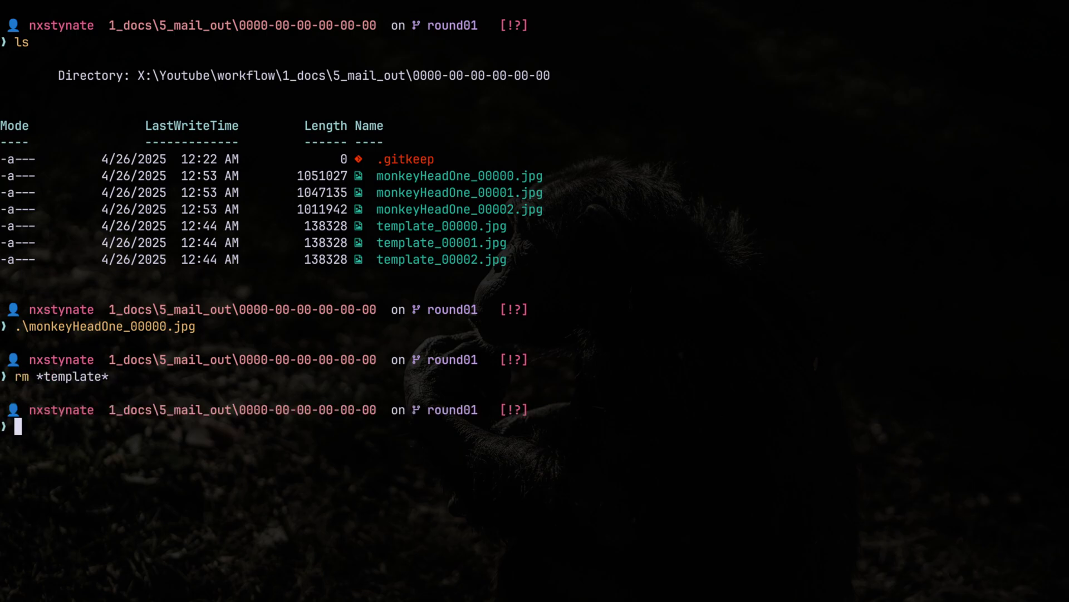
pyautogui.write('ls')
pyautogui.press('Return')
pyautogui.write('cls')
pyautogui.press('Return')
pyautogui.write('ls')
pyautogui.press('Return')
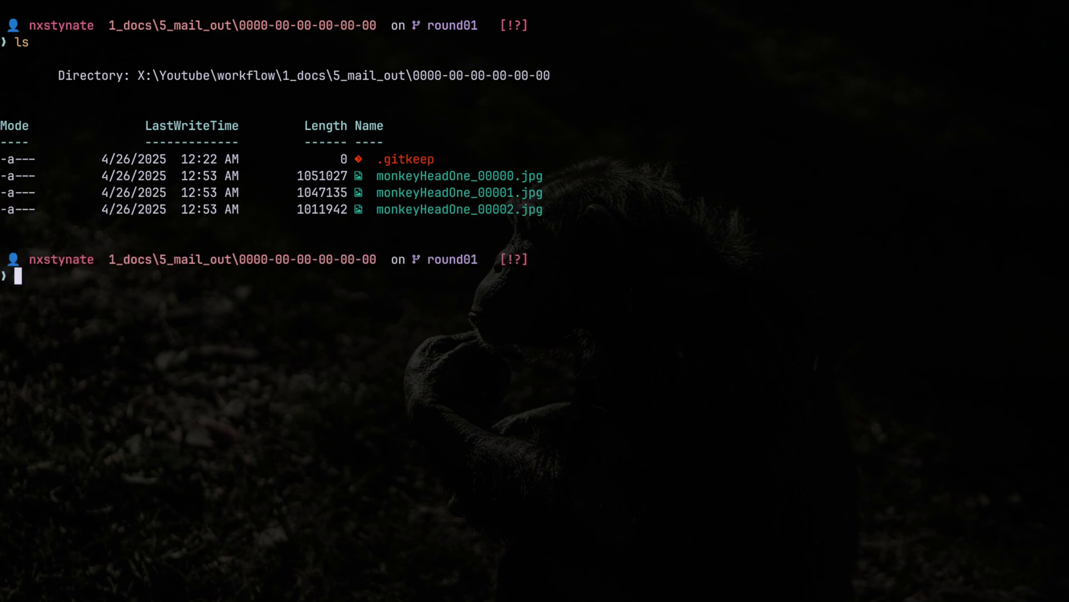
# Delete monkeyHeadOne_00001.jpg and monkeyHeadOne_00002.jpg from the mail-out folder and list its contents
pyautogui.write('rm')
pyautogui.write(' .\\monkey')
pyautogui.press('Tab')
pyautogui.press('Tab')
pyautogui.press('Return')
pyautogui.write('rm')
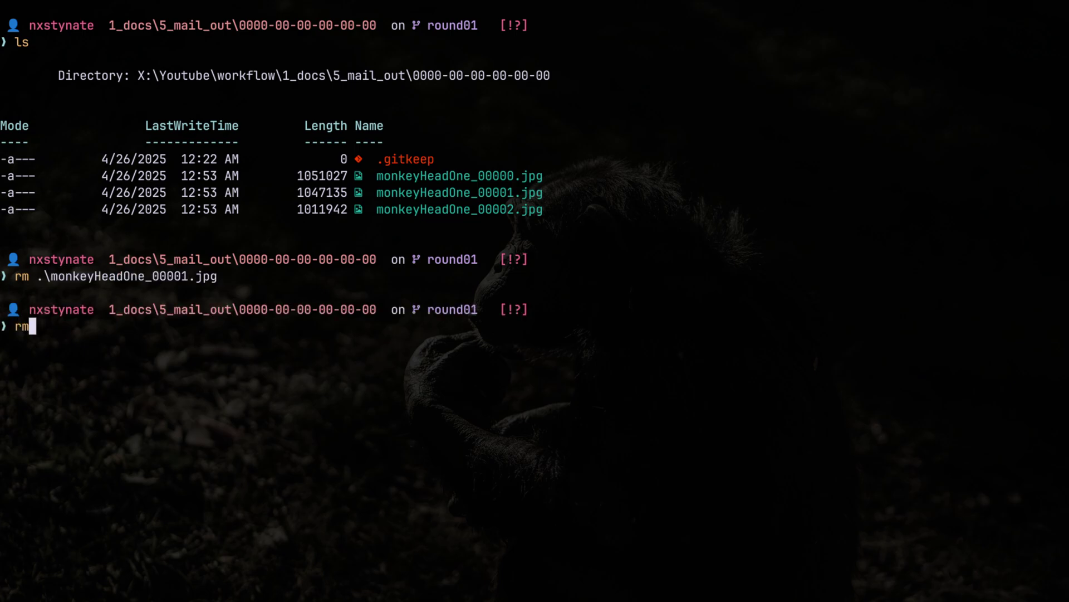
pyautogui.write(' .\\monkey')
pyautogui.press('Tab')
pyautogui.press('Tab')
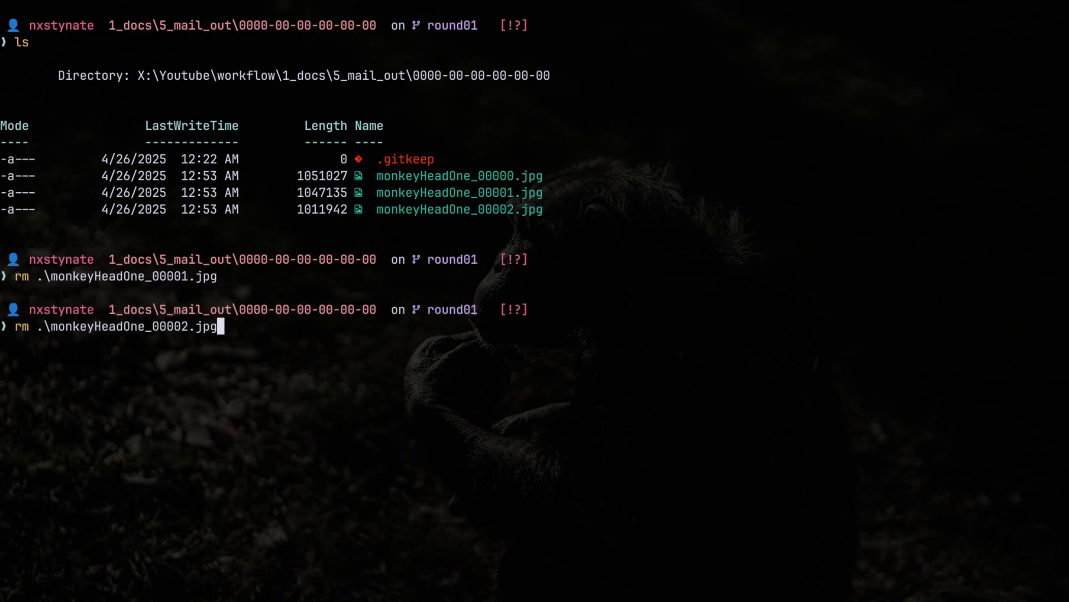
pyautogui.press('Return')
pyautogui.write('ls')
pyautogui.press('Return')
# Clear the terminal output in the mail-out folder
pyautogui.write('cleear')
pyautogui.press('Return')
pyautogui.write('cls')
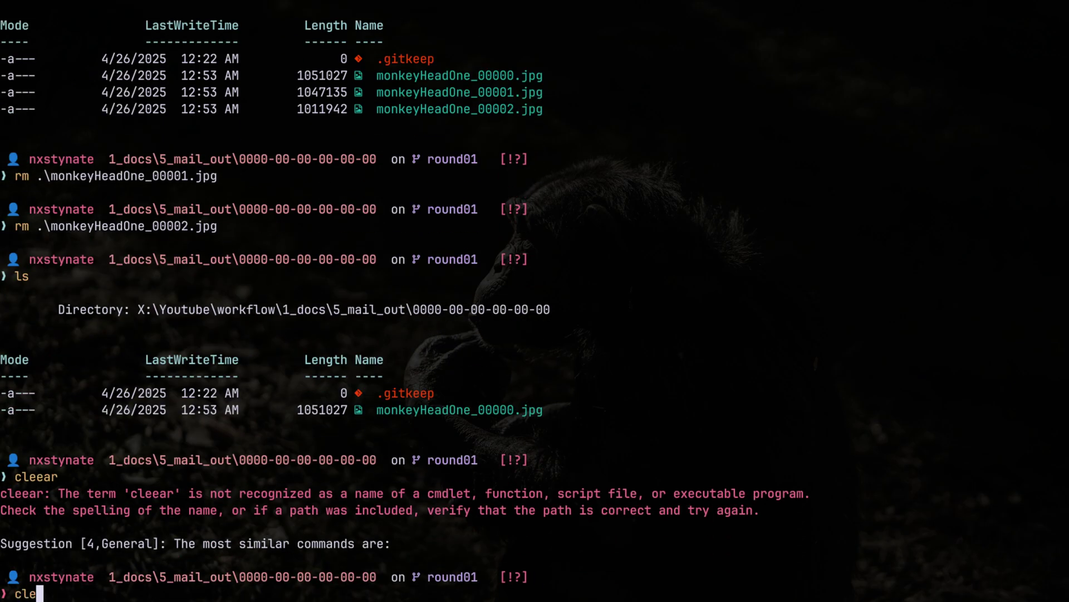
pyautogui.press('Return')
# Try to go up several levels from the mail-out folder, list the directory and clear the terminal
pyautogui.write('cd .')
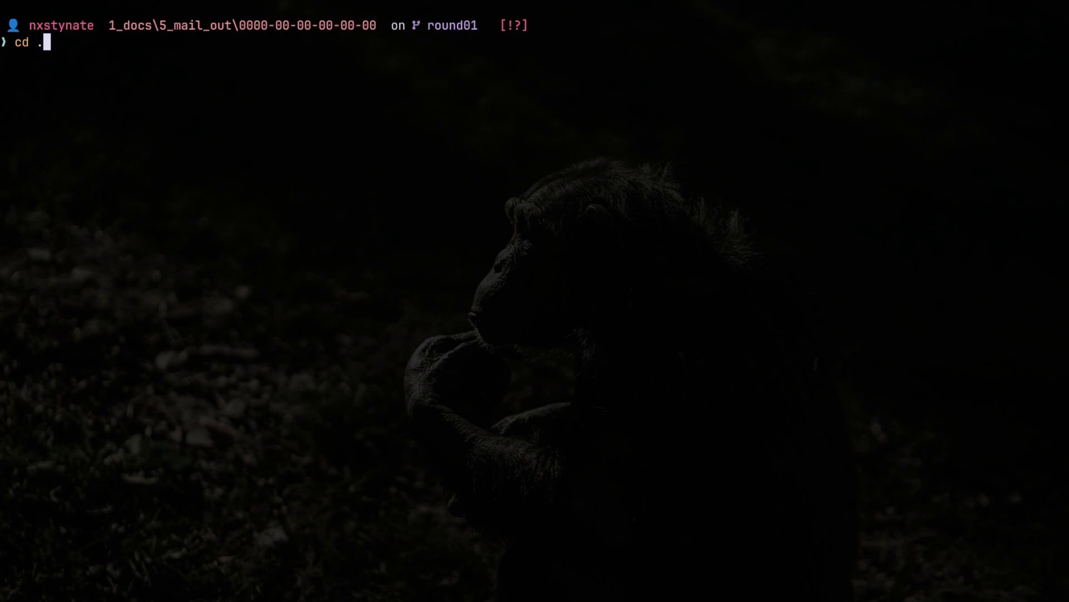
pyautogui.write('./../')
pyautogui.press('Return')
pyautogui.write('sl')
pyautogui.press('Return')
pyautogui.write('ls')
pyautogui.press('Return')
pyautogui.write('cls')
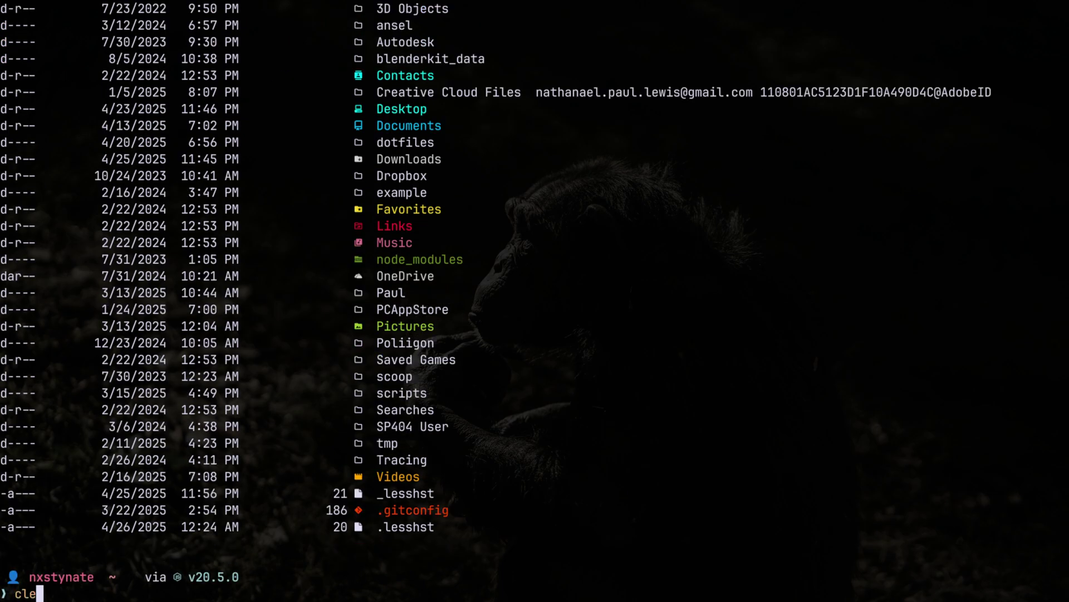
pyautogui.press('Return')
# Change to the x:\youtube\workflow directory and list its contents
pyautogui.write('cd x:\\')
pyautogui.press('BackSpace')
pyautogui.press('BackSpace')
pyautogui.press('BackSpace')
pyautogui.write('x:\\youtube\\worflo')
pyautogui.press('BackSpace')
pyautogui.press('BackSpace')
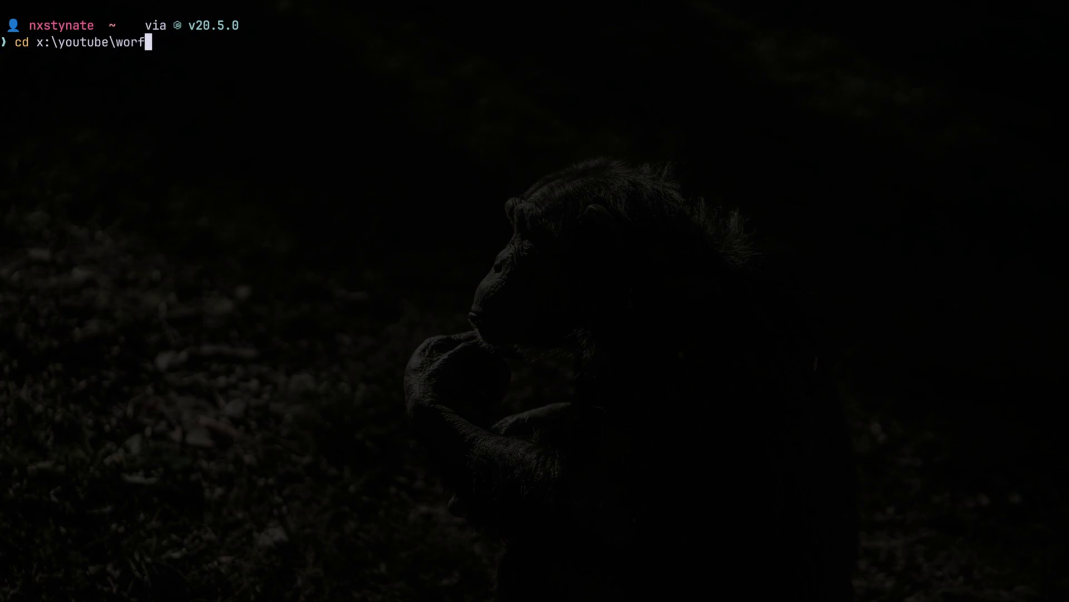
pyautogui.press('BackSpace')
pyautogui.write('kflow')
pyautogui.press('Return')
pyautogui.write('ls')
pyautogui.press('Return')
# Use the fcd directory finder with the query "scripting" to change to 6_technical\1_scripting
pyautogui.write('fcd')
pyautogui.press('Return')
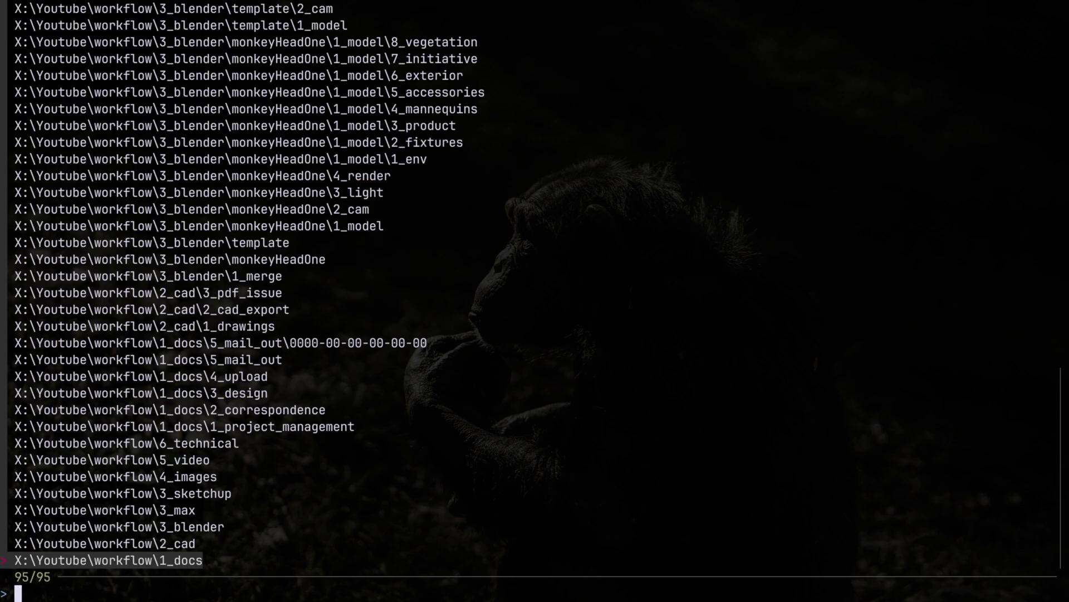
pyautogui.write('scripting')
pyautogui.press('Return')
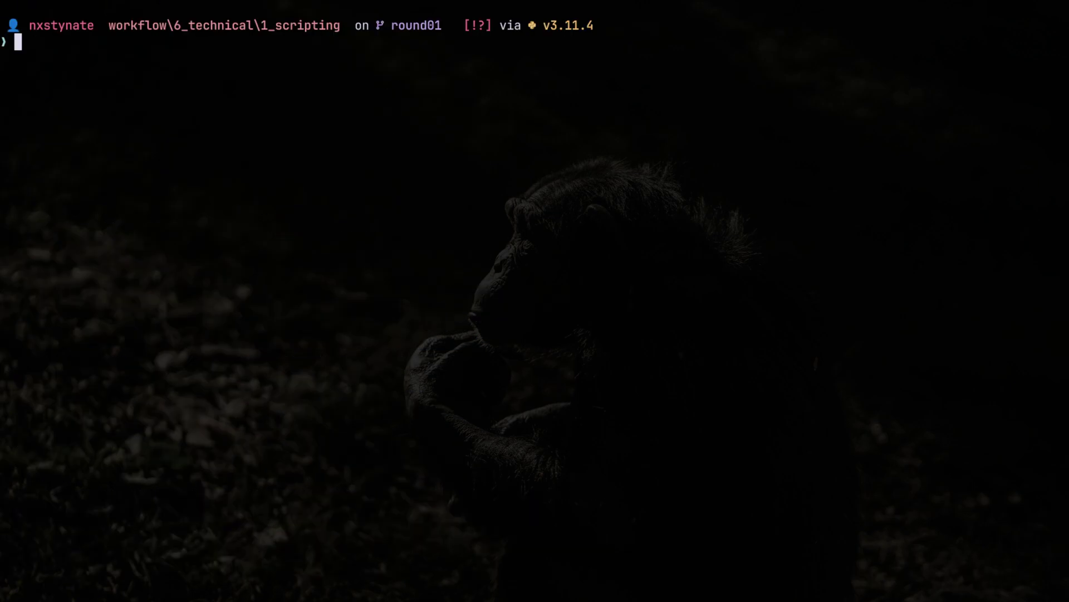
# Start vim and open sceneConfigAfterFX.psd1 by searching the project files for "sceneconfig"
pyautogui.write('vim')
pyautogui.press('Return')
pyautogui.write('fsceneconfig')
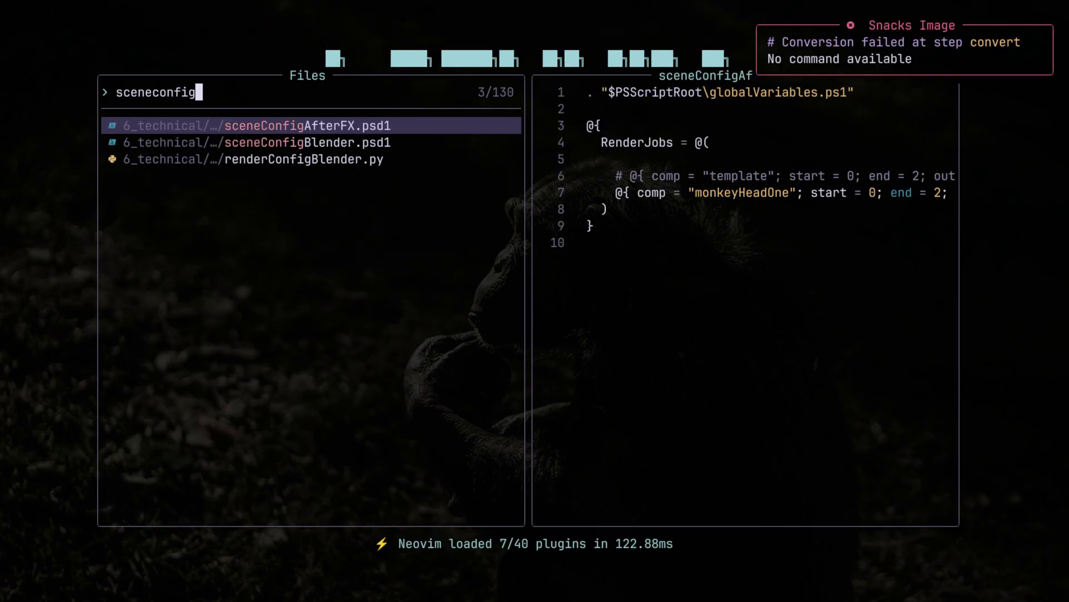
pyautogui.press('Return')
# Set the end frame of the monkeyHeadOne render job to 0, then save and close the file
pyautogui.press('j')
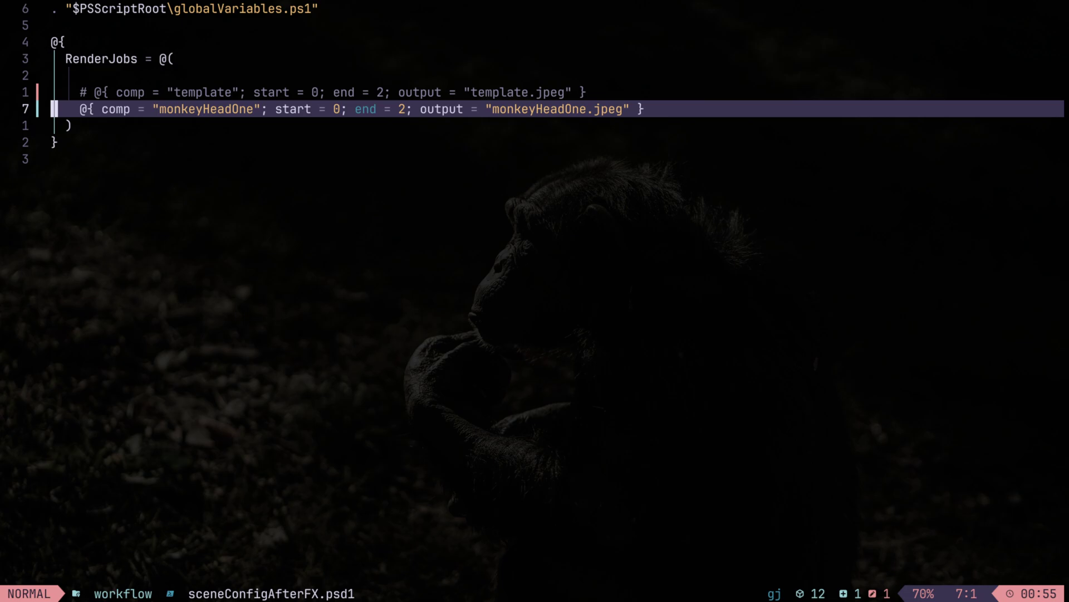
pyautogui.press('f')
pyautogui.press('2')
pyautogui.press('r')
pyautogui.press('0')
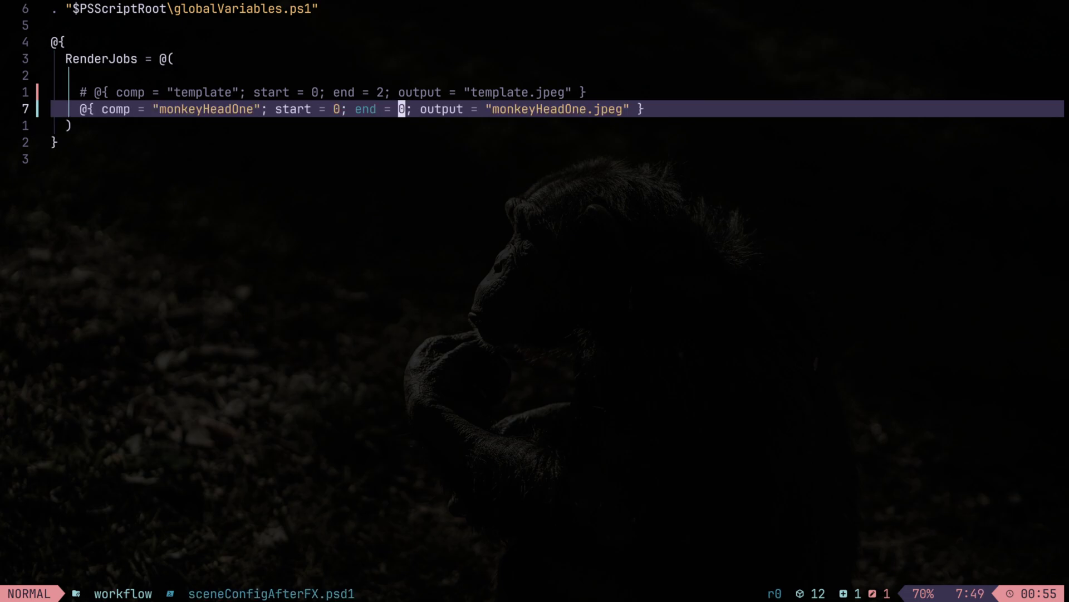
pyautogui.press(':')
pyautogui.write('wq')
pyautogui.press('Return')
# Go up two levels from the scripting folder to the workflow root with cd ../../ and clear the terminal
pyautogui.write('clear')
pyautogui.press('Return')
pyautogui.write('ls')
pyautogui.press('Return')
pyautogui.write('cd ../../')
pyautogui.press('Return')
pyautogui.write('ls')
pyautogui.press('Return')
pyautogui.write('clear')
pyautogui.press('Return')
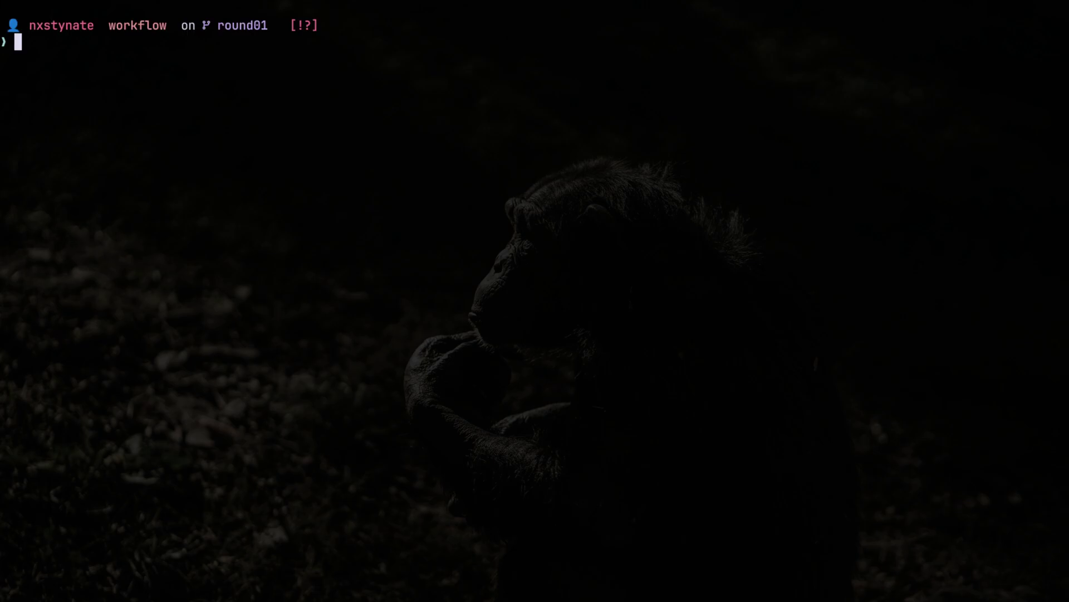
# Examine the branch indicator in the prompt and show the repository's state with git status
pyautogui.write('git')
pyautogui.hotkey('ctrl', 'u')
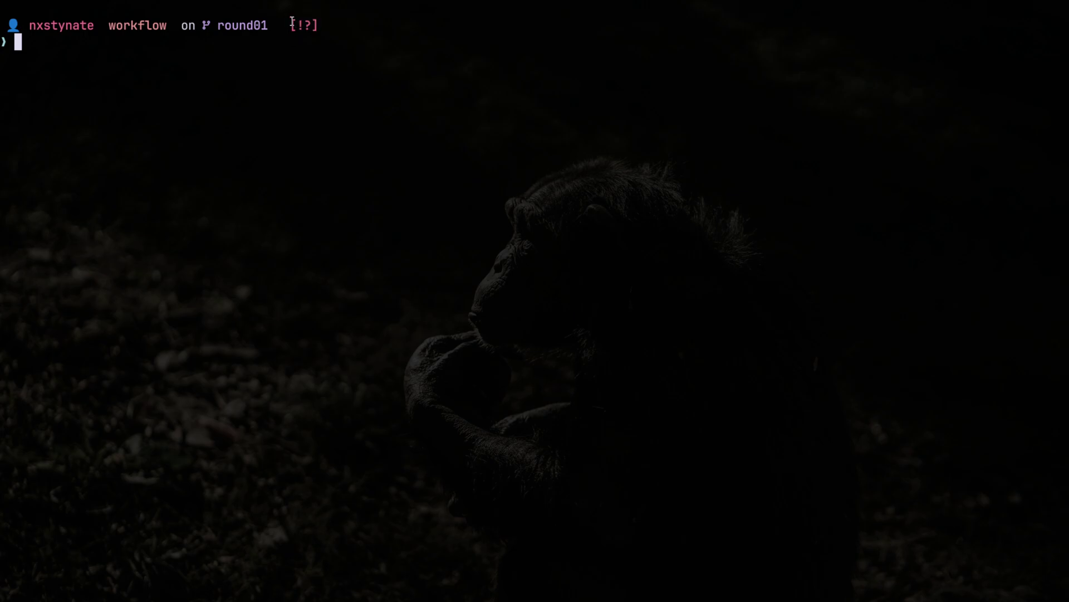
pyautogui.moveTo(289, 22); pyautogui.dragTo(341, 40)
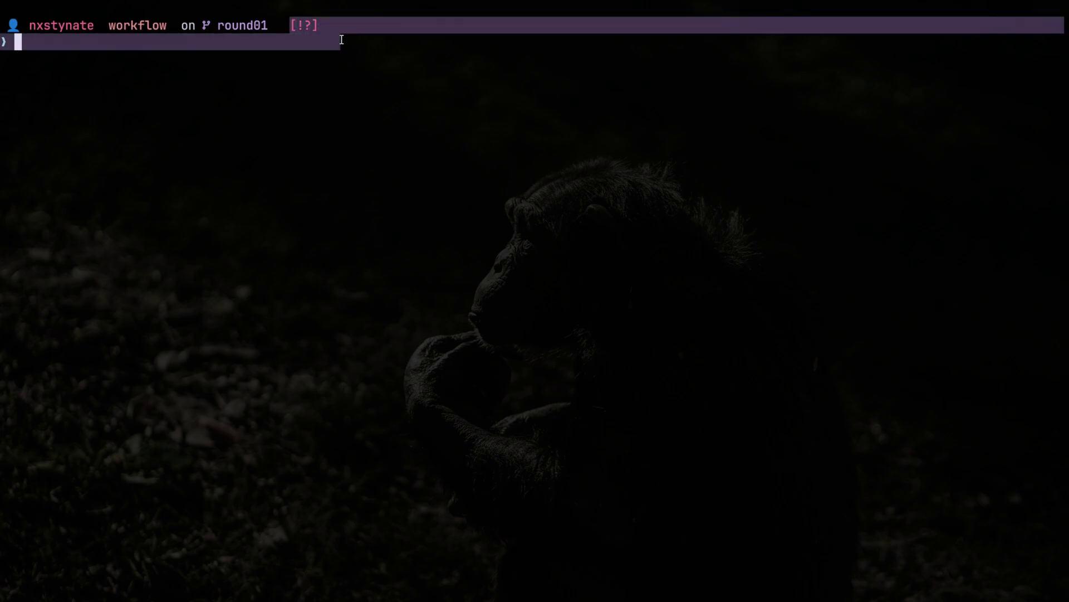
pyautogui.click(348, 69)
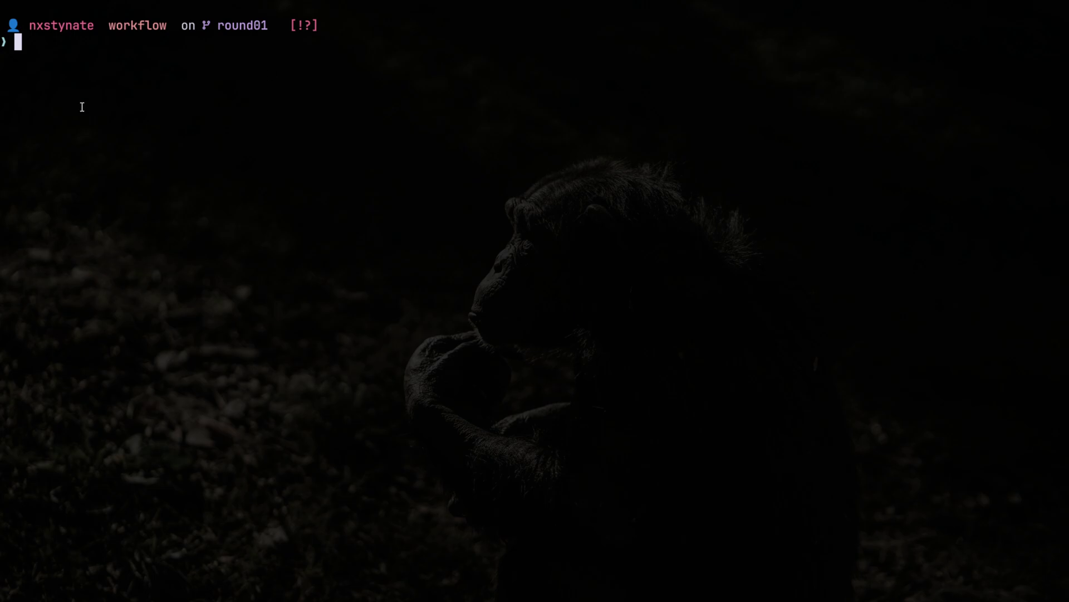
pyautogui.moveTo(320, 25); pyautogui.dragTo(1, 21)
pyautogui.click(207, 39)
pyautogui.write('git status')
pyautogui.press('Return')
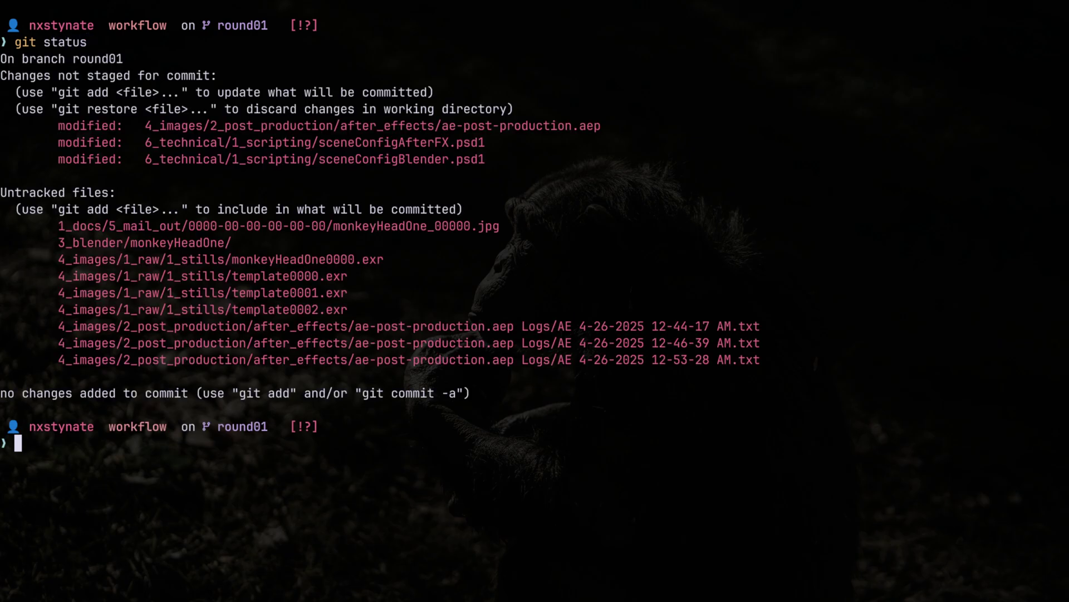
# Examine the untracked and modified files in the git status output, including the After Effects project file
pyautogui.moveTo(772, 354); pyautogui.dragTo(6, 223)
pyautogui.click(689, 354)
pyautogui.moveTo(755, 359); pyautogui.dragTo(70, 360)
pyautogui.moveTo(355, 308); pyautogui.dragTo(2, 286)
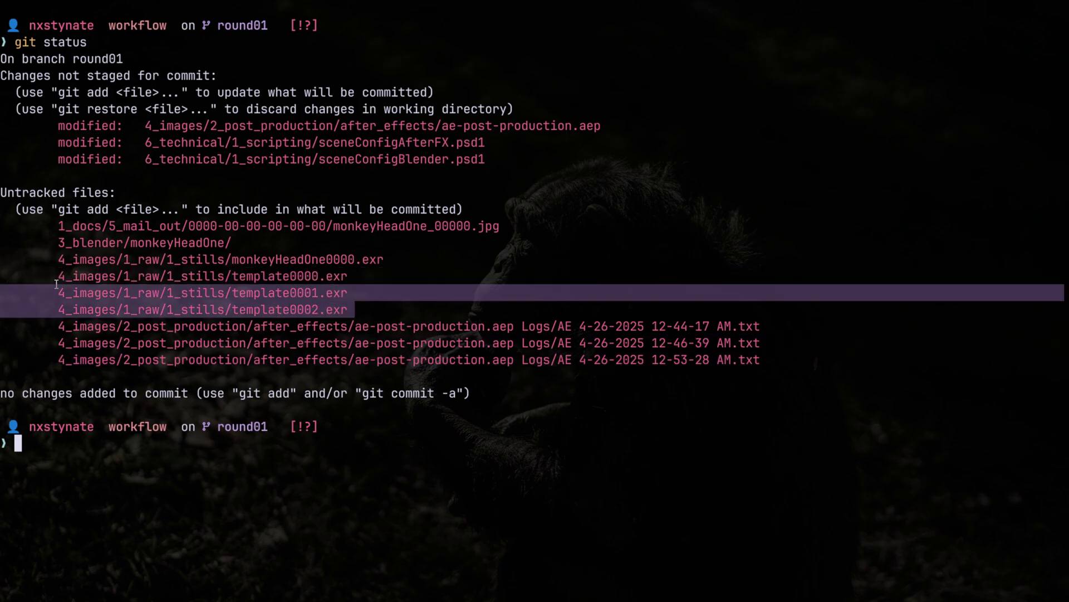
pyautogui.moveTo(117, 259); pyautogui.dragTo(262, 295)
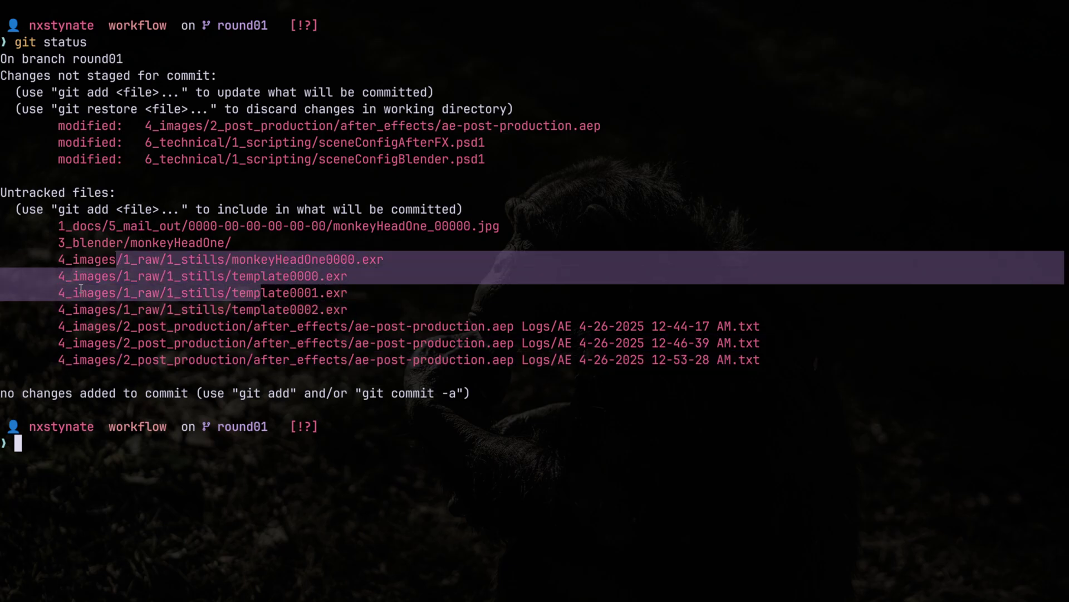
pyautogui.moveTo(88, 243); pyautogui.dragTo(465, 223)
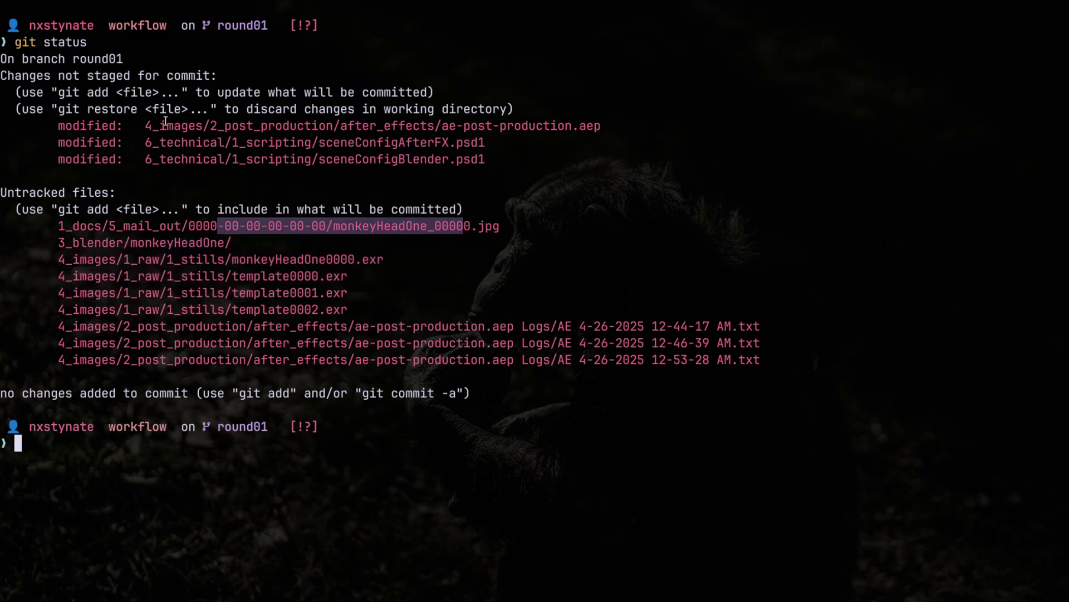
pyautogui.moveTo(166, 125); pyautogui.dragTo(476, 172)
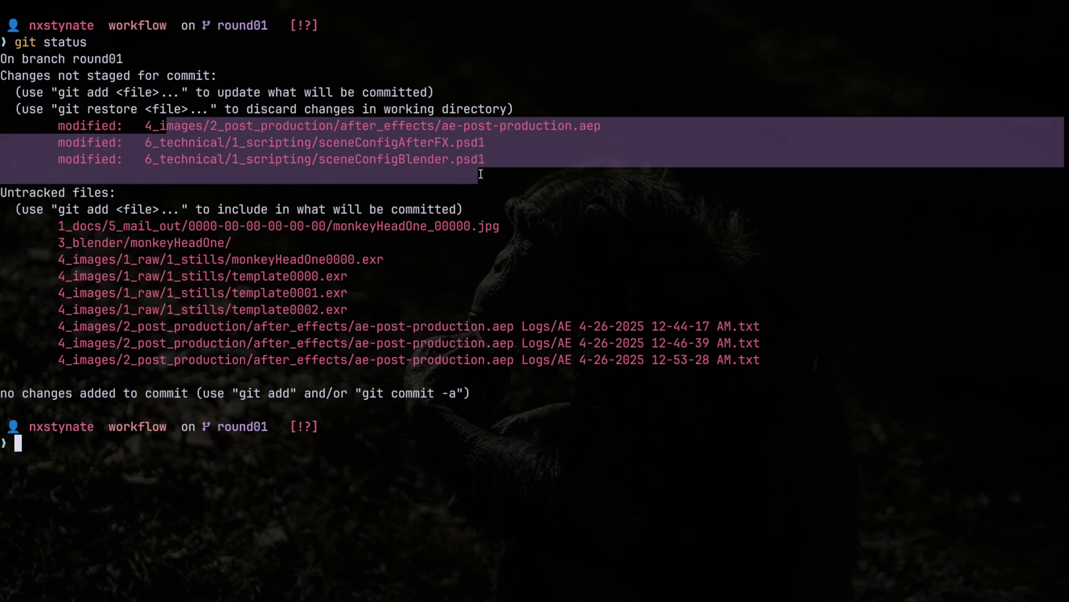
pyautogui.click(473, 149)
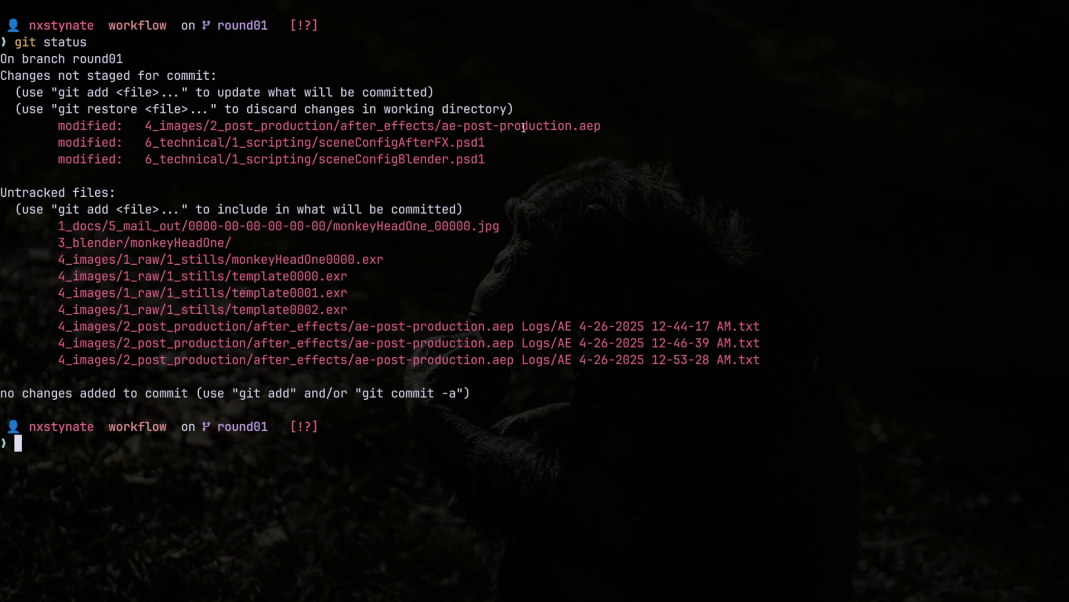
pyautogui.moveTo(522, 127); pyautogui.dragTo(685, 128)
pyautogui.click(554, 510)
# Stage all changes, commit them with the message "closing out round1 new comments from the client", and run git status
pyautogui.write('git add .;')
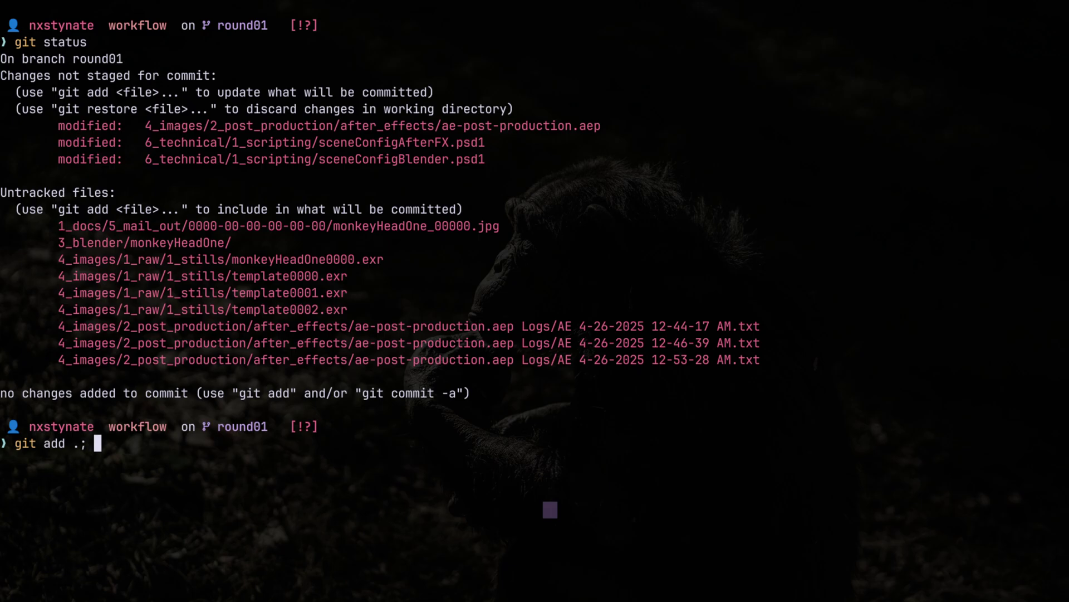
pyautogui.write('git commit -m "')
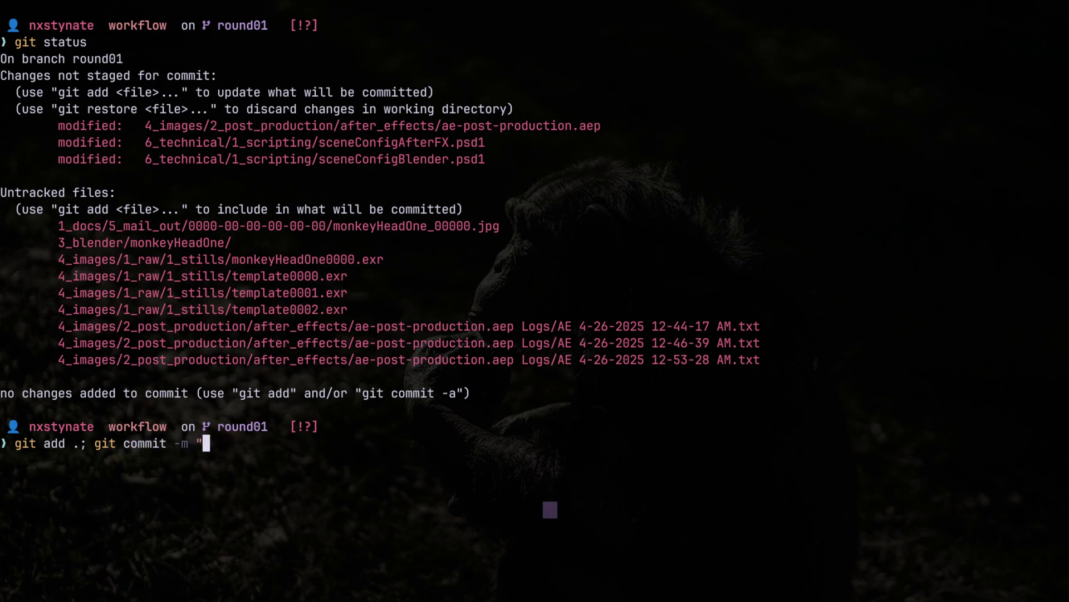
pyautogui.write('closing out r')
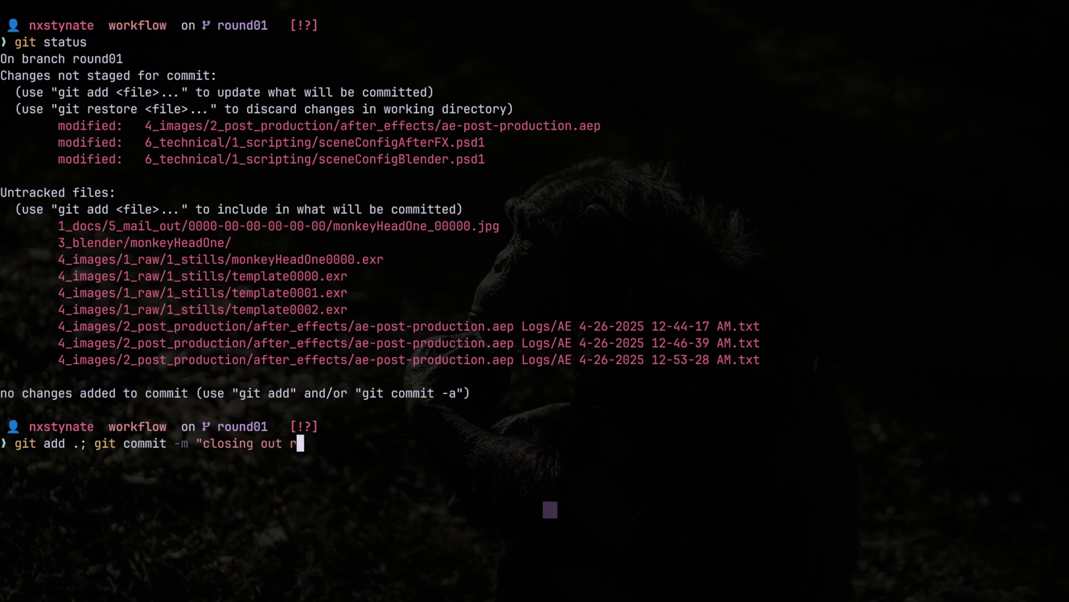
pyautogui.write('ound1 new')
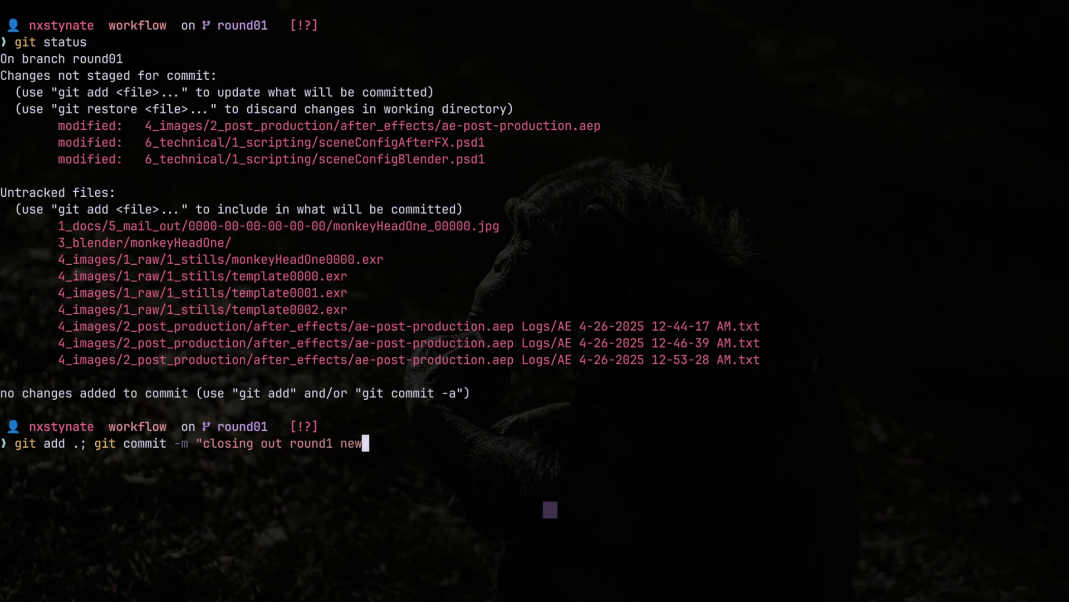
pyautogui.write(' comments from the cl')
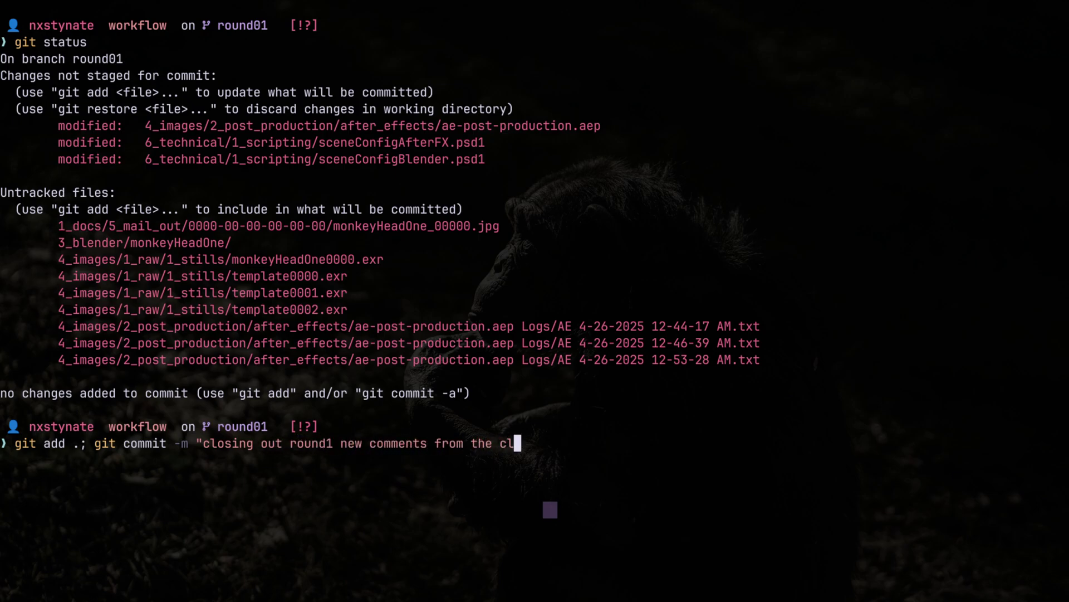
pyautogui.write('ient"; gi')
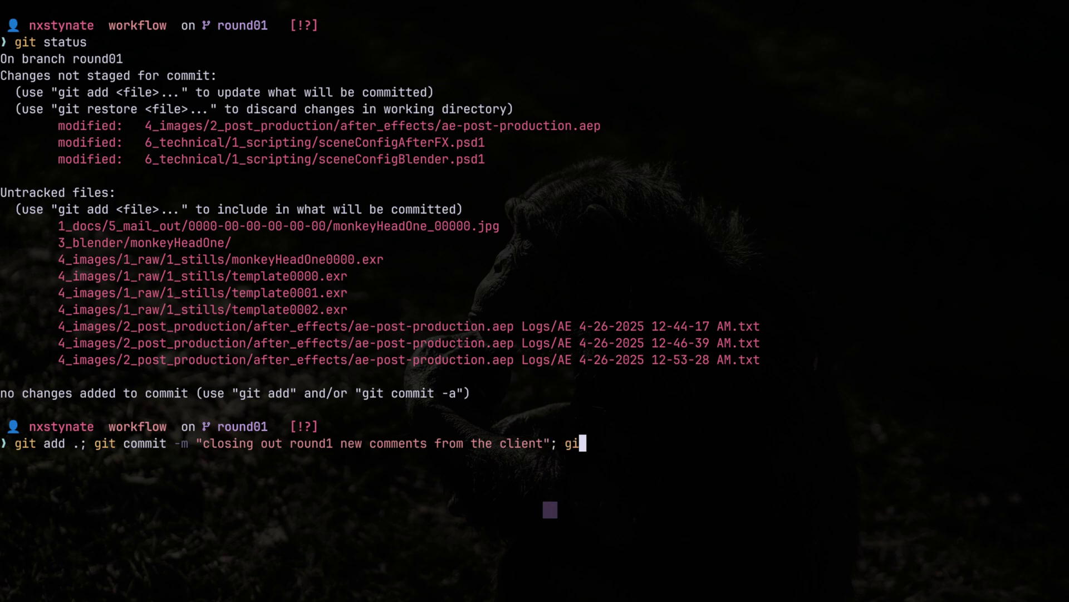
pyautogui.write('t status')
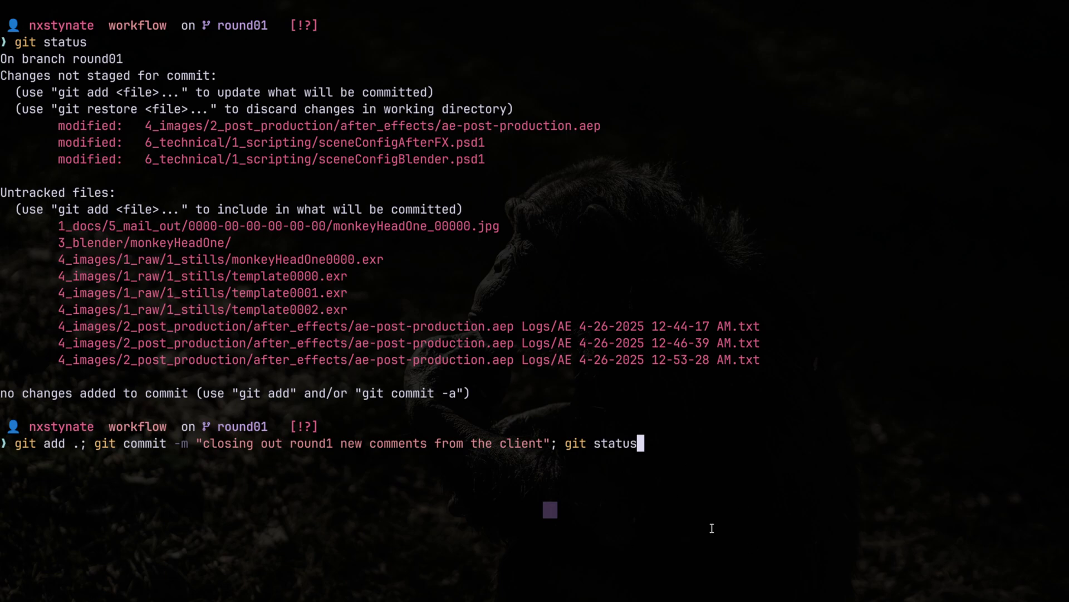
pyautogui.press('Return')
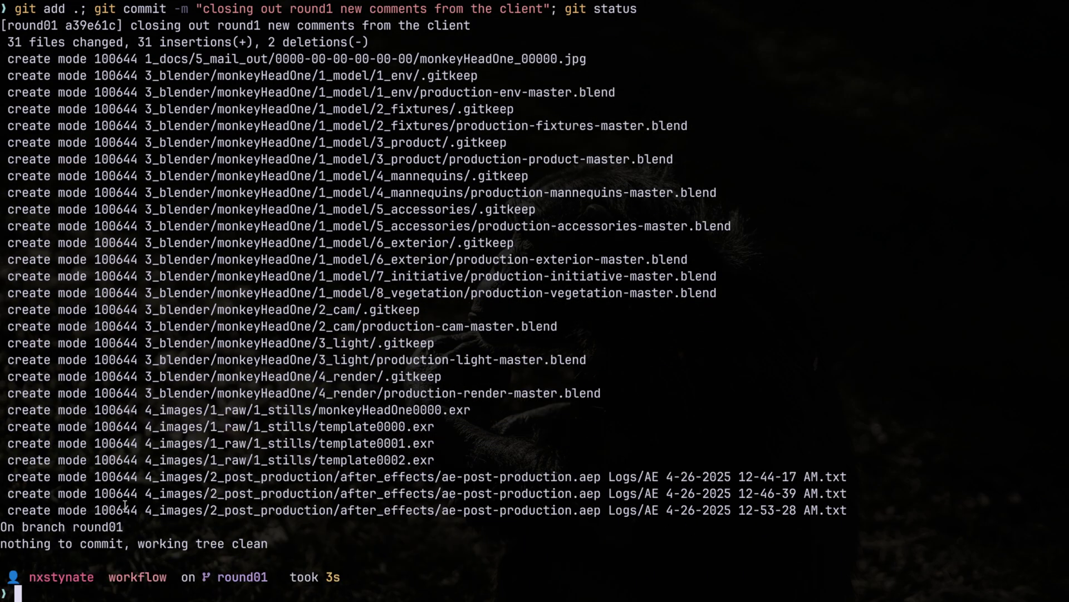
# Review the commit's created-file list and working tree status, then clear the terminal
pyautogui.moveTo(16, 35); pyautogui.dragTo(44, 494)
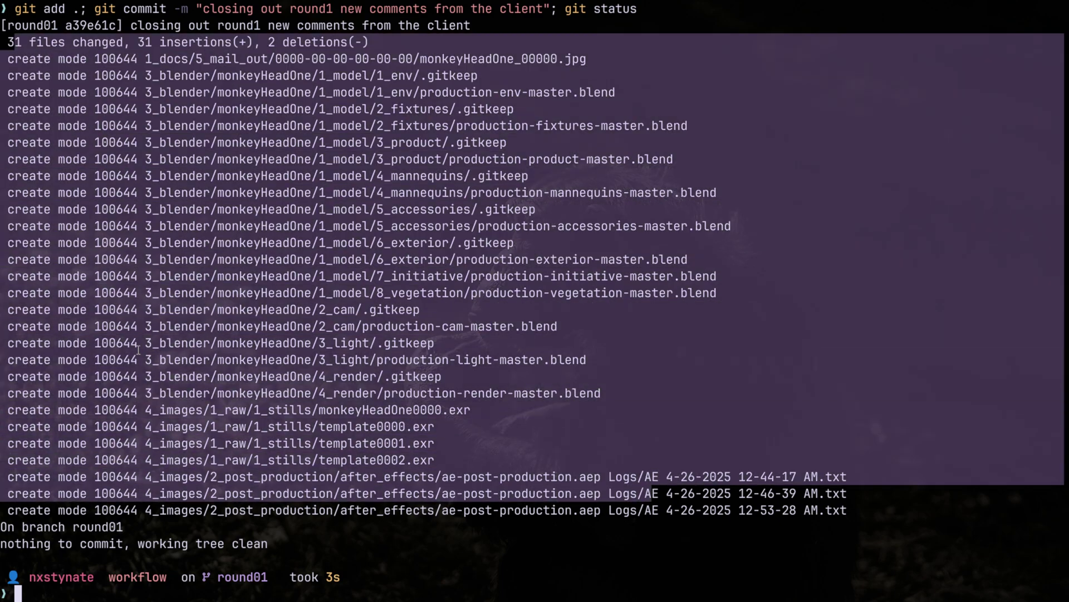
pyautogui.click(30, 536)
pyautogui.moveTo(30, 535); pyautogui.dragTo(268, 590)
pyautogui.click(557, 359)
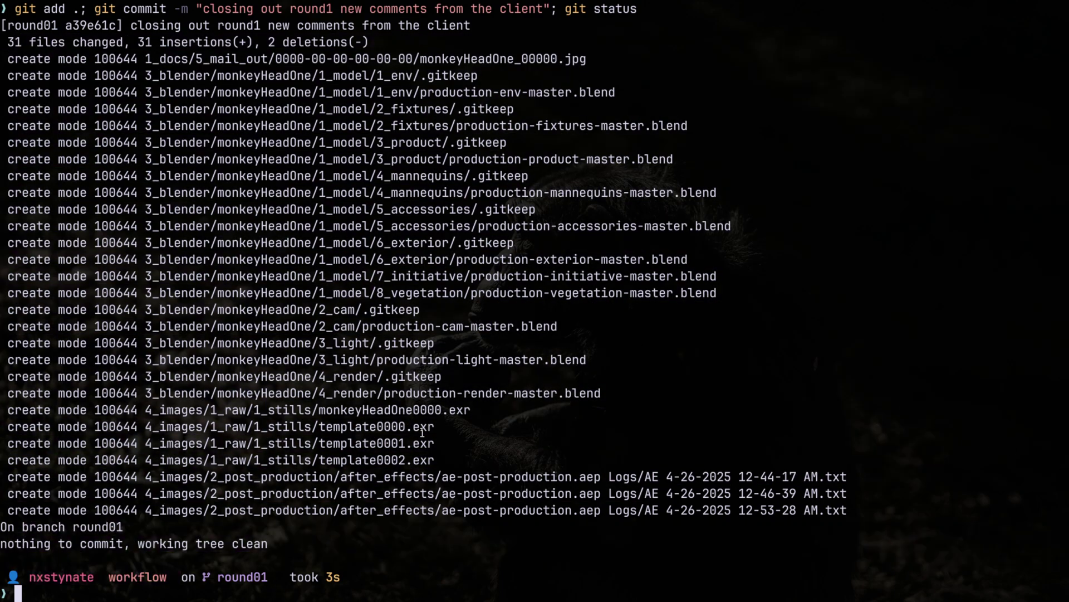
pyautogui.write('clear')
pyautogui.press('Return')
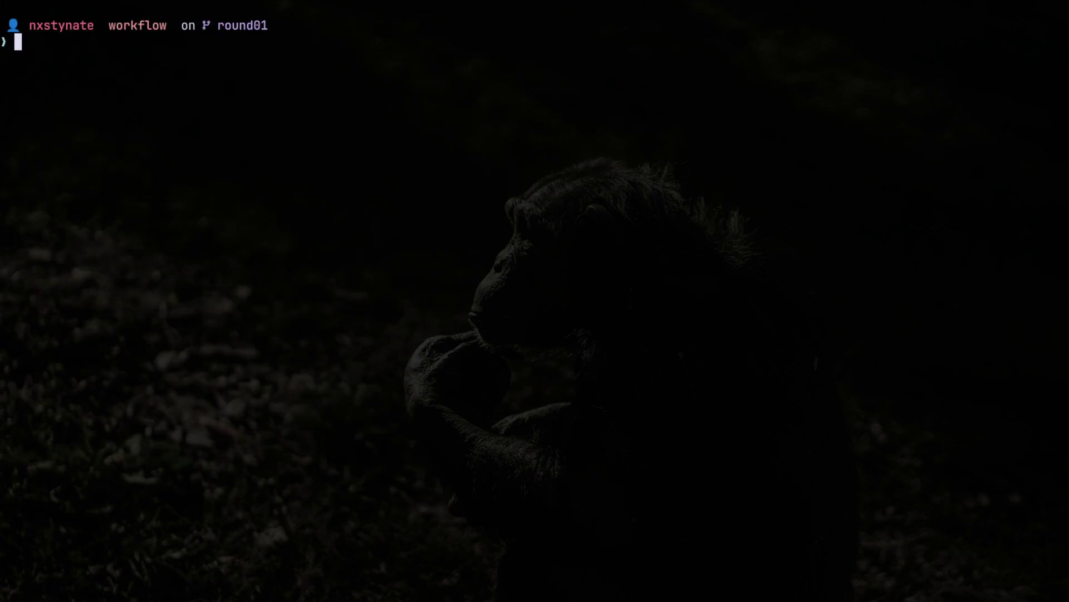
# List the repository's branches with git branch
pyautogui.moveTo(275, 20); pyautogui.dragTo(304, 27)
pyautogui.click(245, 105)
pyautogui.write('git branch')
pyautogui.press('Return')
# Create and switch to a new branch named round02 with git checkout -b
pyautogui.write('git che')
pyautogui.press('BackSpace')
pyautogui.press('BackSpace')
pyautogui.press('BackSpace')
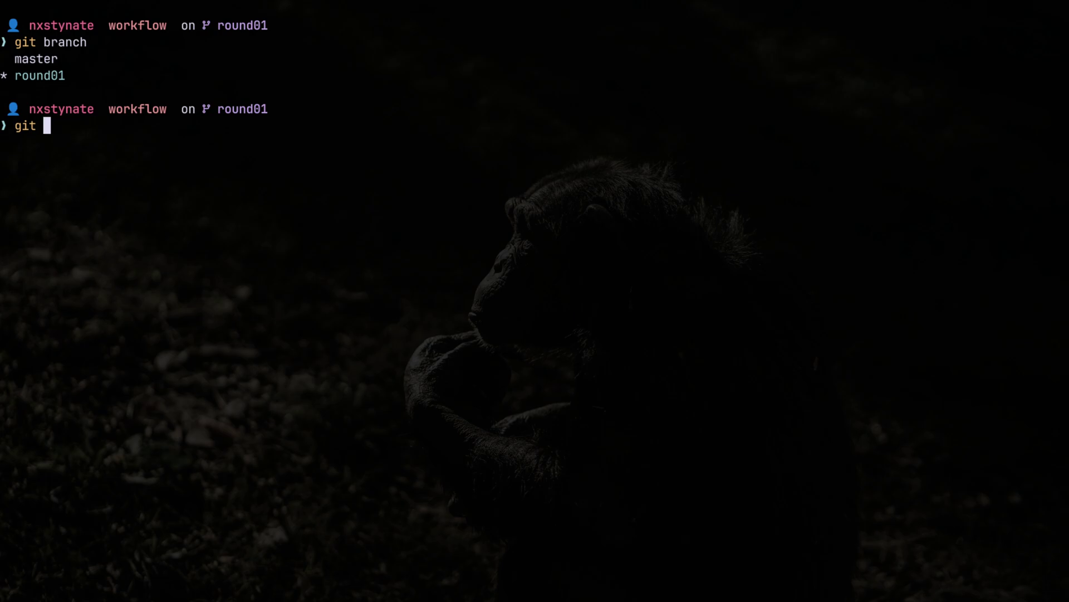
pyautogui.write('check')
pyautogui.hotkey('ctrl', 'u')
pyautogui.write('git checkout -b round2')
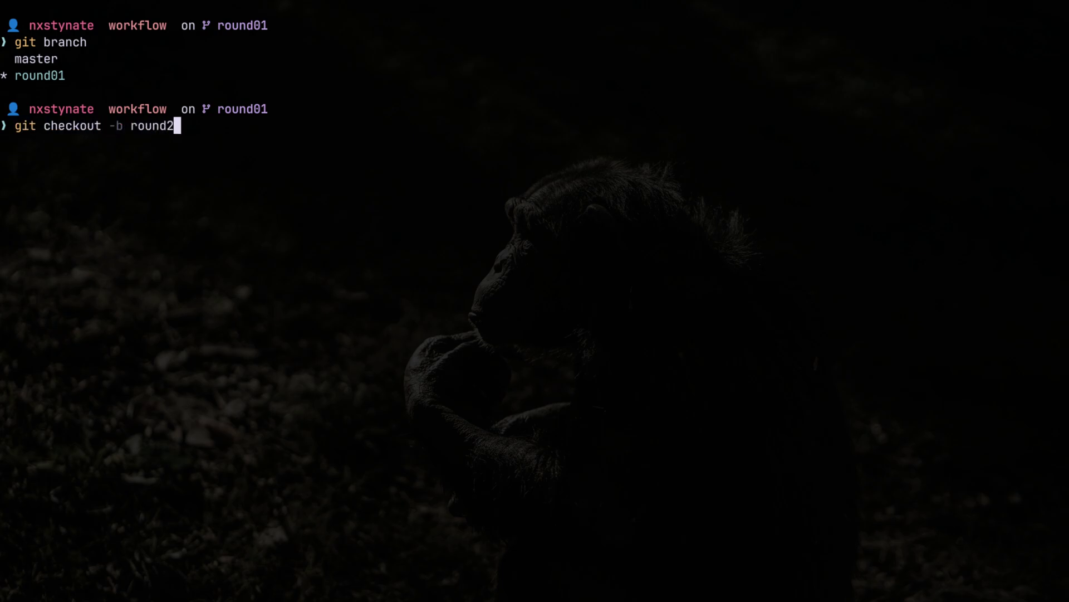
pyautogui.press('BackSpace')
pyautogui.write('02')
pyautogui.press('Return')
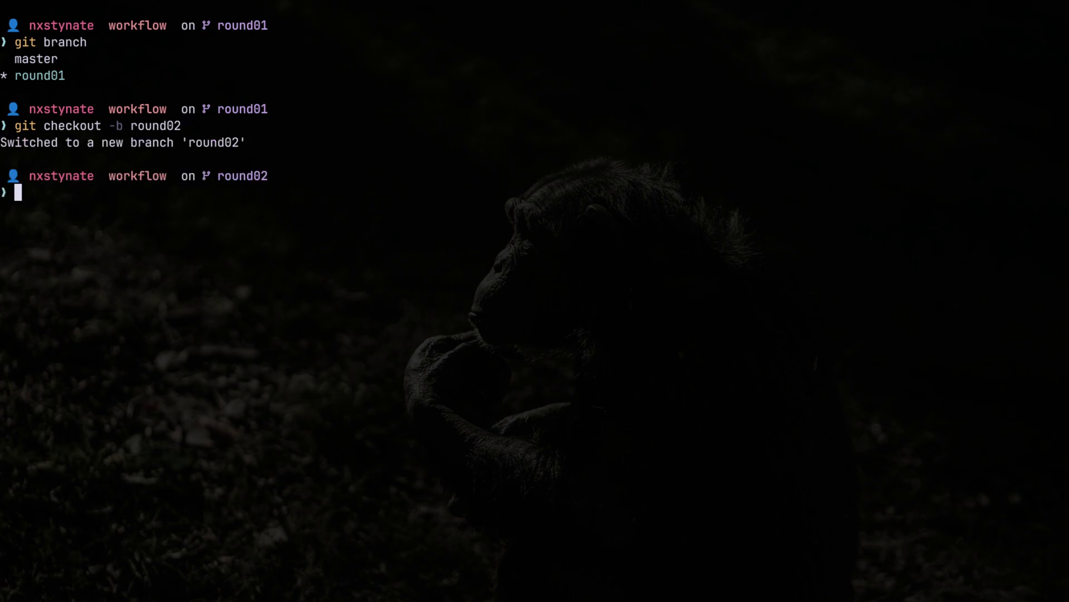
# Check the active branch in the prompt and in a new git branch listing
pyautogui.moveTo(226, 176); pyautogui.dragTo(297, 176)
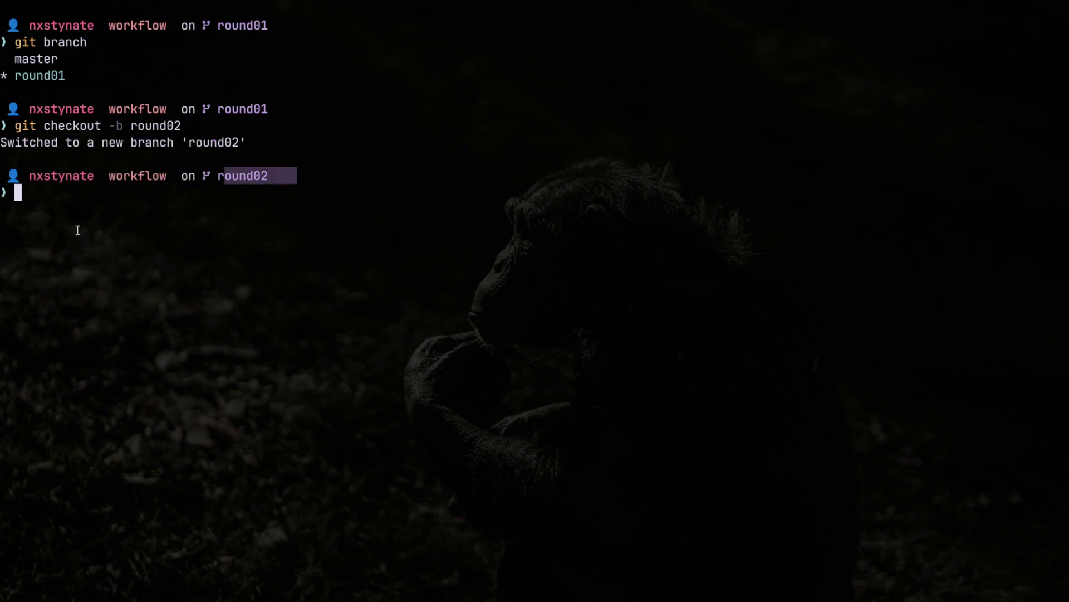
pyautogui.click(182, 234)
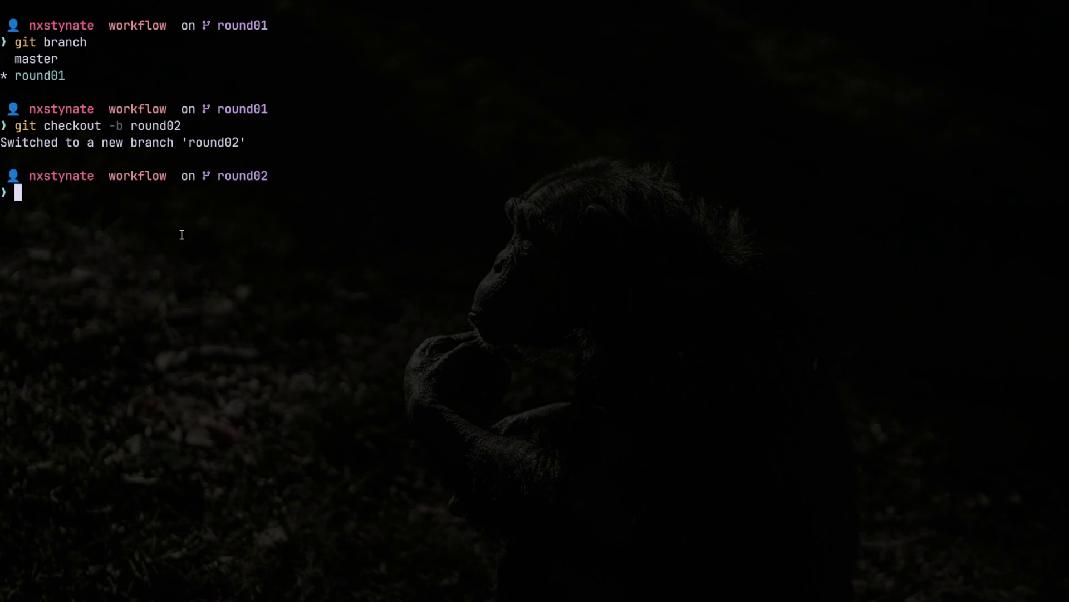
pyautogui.write('git branch')
pyautogui.press('Return')
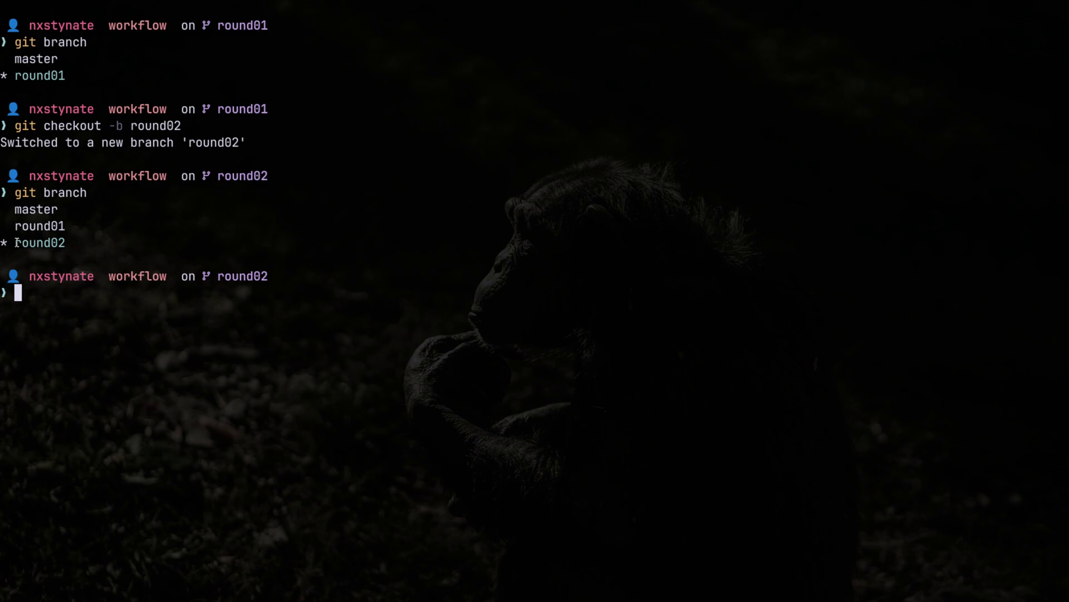
pyautogui.moveTo(28, 242); pyautogui.dragTo(193, 273)
pyautogui.click(200, 324)
# List the contents of the workflow root on a cleared terminal
pyautogui.write('ls')
pyautogui.press('Return')
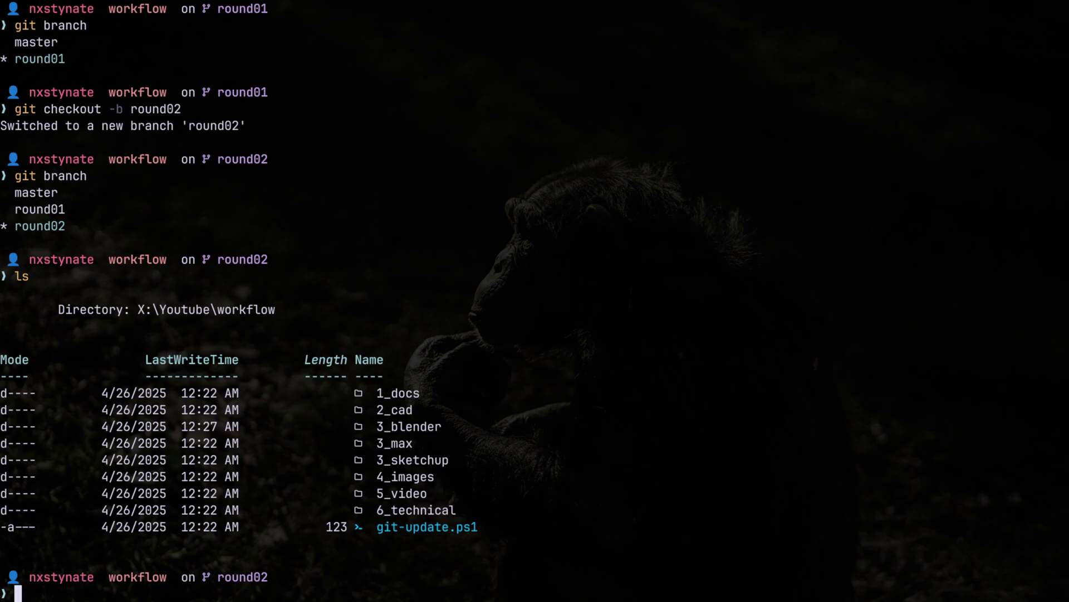
pyautogui.write('cls')
pyautogui.press('Return')
pyautogui.write('ls')
pyautogui.press('Return')
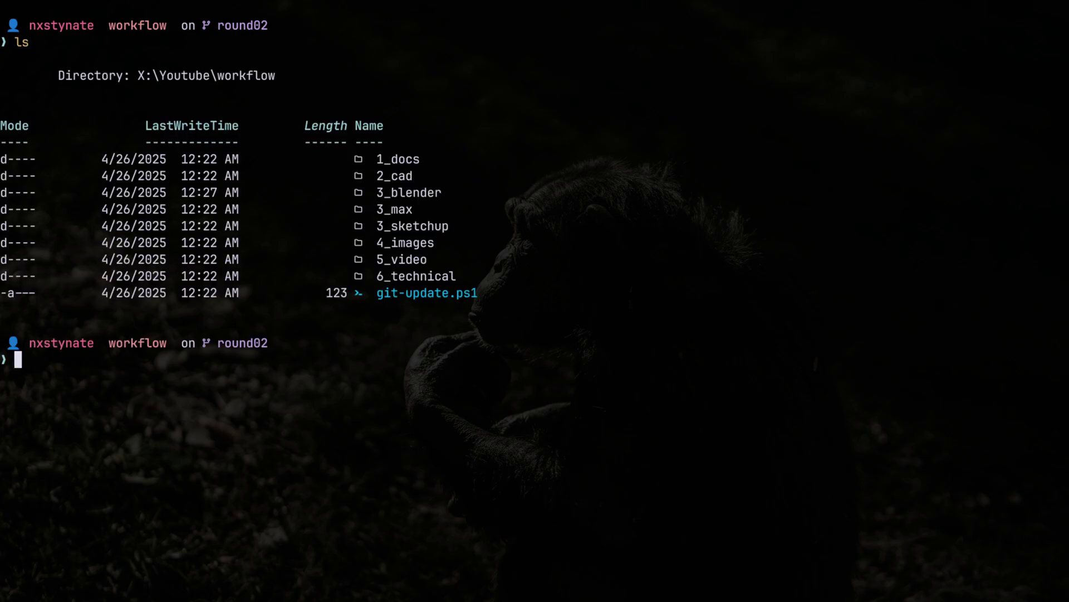
# Copy the full path of monkeyHeadOne's production-fixtures-master.blend with cpfp (fzf), filtering for .blend, fixtures and monkeyheadone
pyautogui.write('cpfp (fzf)')
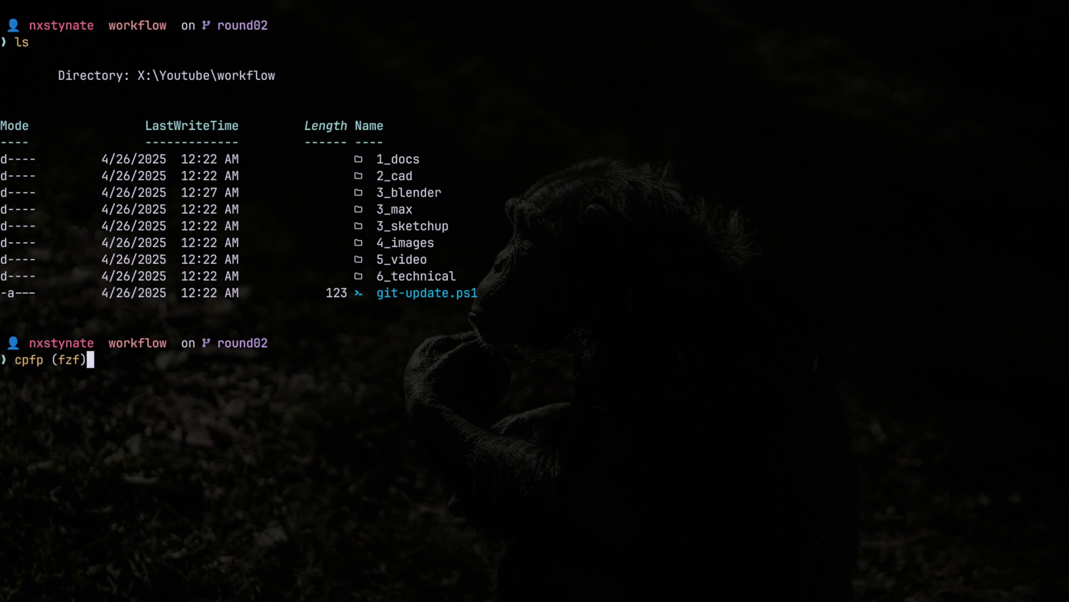
pyautogui.press('Return')
pyautogui.write('.blend ')
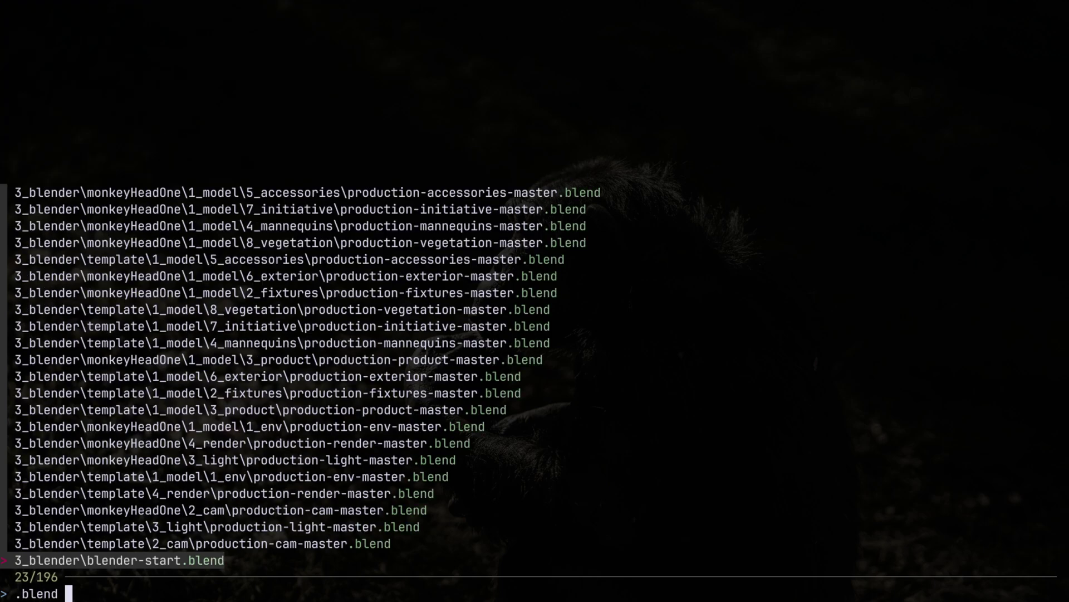
pyautogui.write('fixtures')
pyautogui.press('Up')
pyautogui.press('Down')
pyautogui.press('Up')
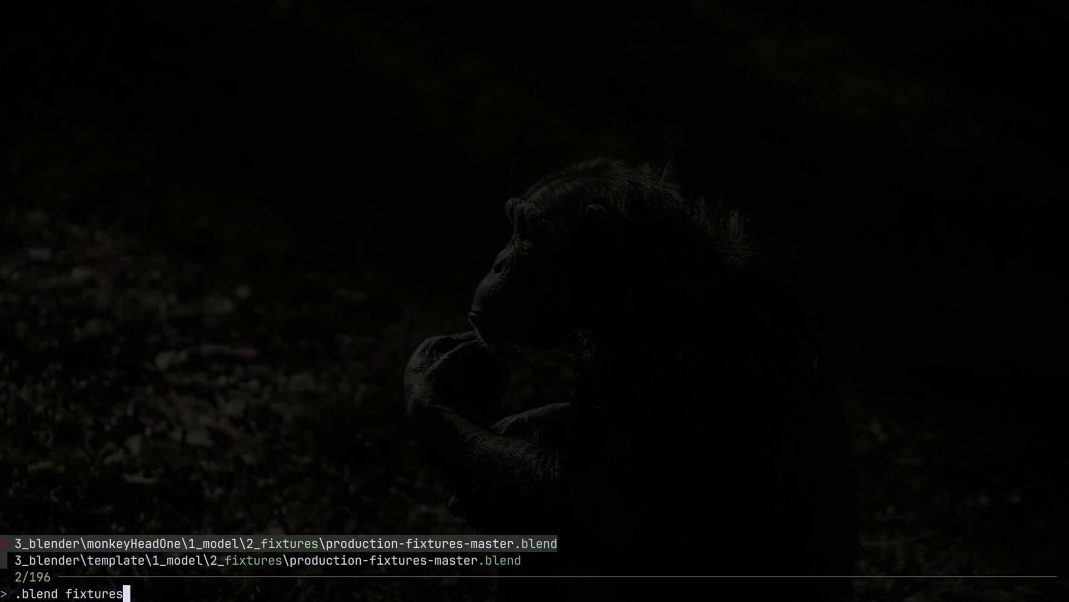
pyautogui.write('mm')
pyautogui.press('BackSpace')
pyautogui.write('onkey h')
pyautogui.press('BackSpace')
pyautogui.press('BackSpace')
pyautogui.write('headone')
pyautogui.press('Return')
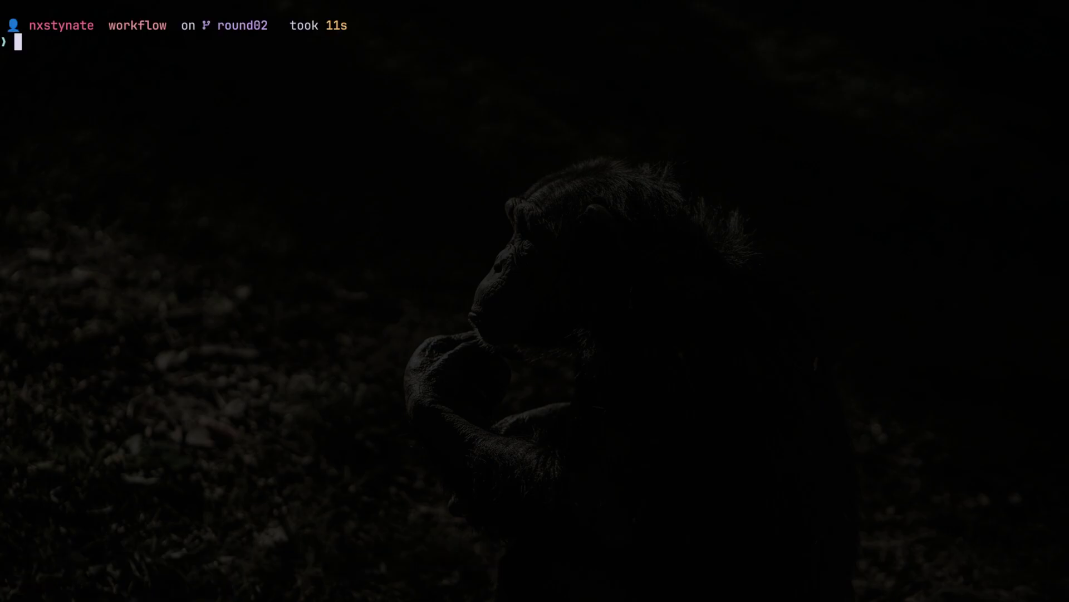
# In Blender, open production-fixtures-master.blend from the copied monkeyHeadOne\1_model\2_fixtures path
pyautogui.hotkey('ctrl', 'o')
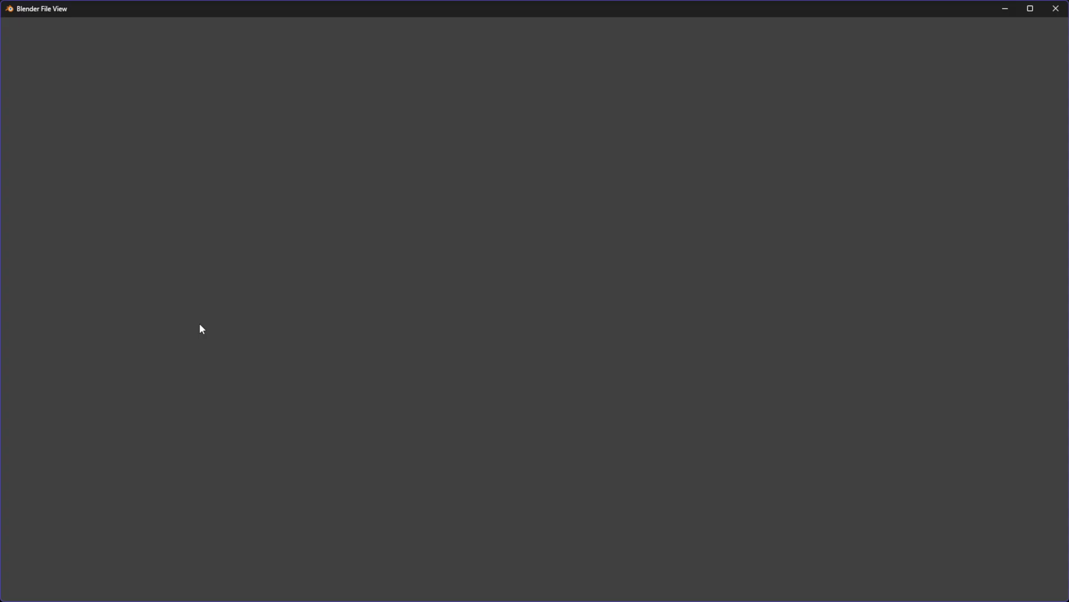
pyautogui.click(301, 27)
pyautogui.write('X:\\Youtube\\workflow\\3_blender\\monkeyHeadOne\\1_model\\2_fixtures\\production-fixtures-master.blend')
pyautogui.press('Return')
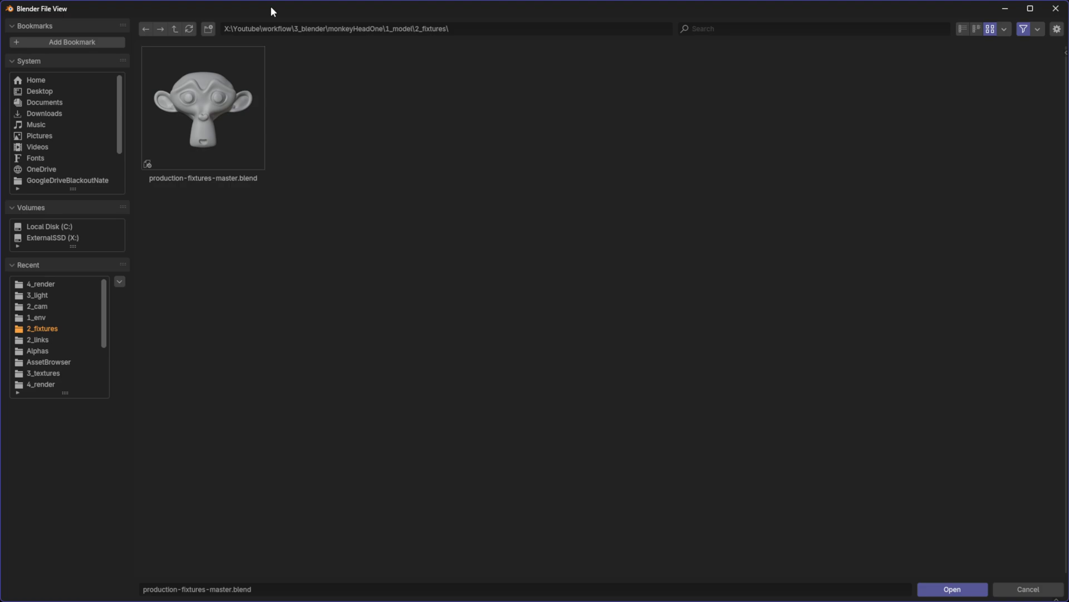
pyautogui.doubleClick(203, 167)
# Duplicate the monkey head and place the copy beside and slightly below the original, at about X 12.1" and Z -4.0"
pyautogui.moveTo(523, 274); pyautogui.dragTo(441, 329, button='middle')
pyautogui.click(407, 305)
pyautogui.scroll(4, 421, 332)
pyautogui.hotkey('shift', 'd')
pyautogui.click(580, 379)
pyautogui.moveTo(579, 379); pyautogui.dragTo(390, 216, button='middle')
pyautogui.press('n')
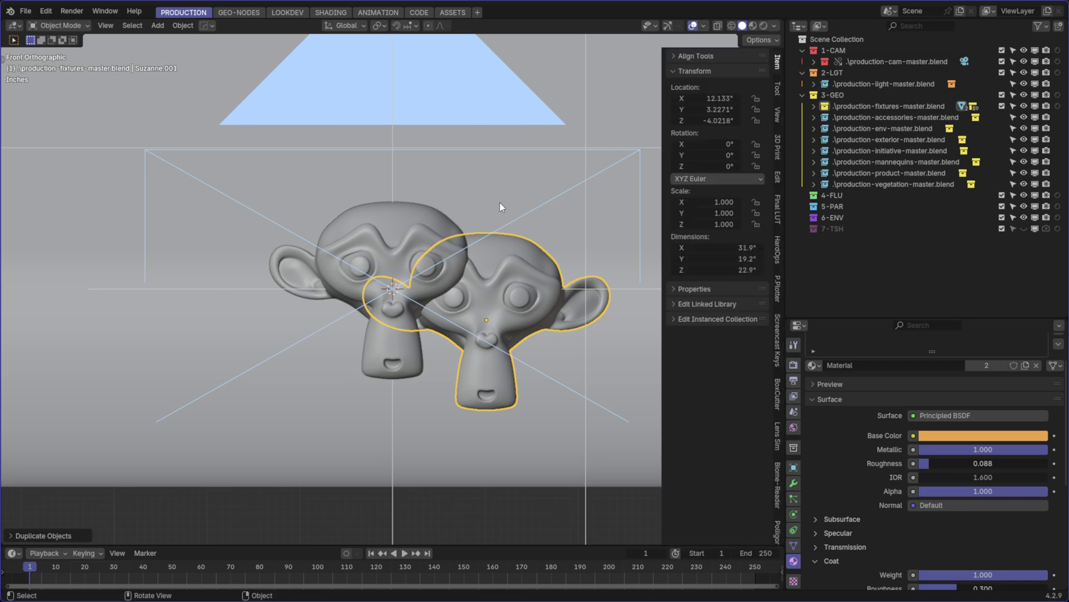
pyautogui.press('n')
# Tilt the duplicated head clockwise in the front view and shift it slightly away from the original
pyautogui.press('r')
pyautogui.click(580, 200)
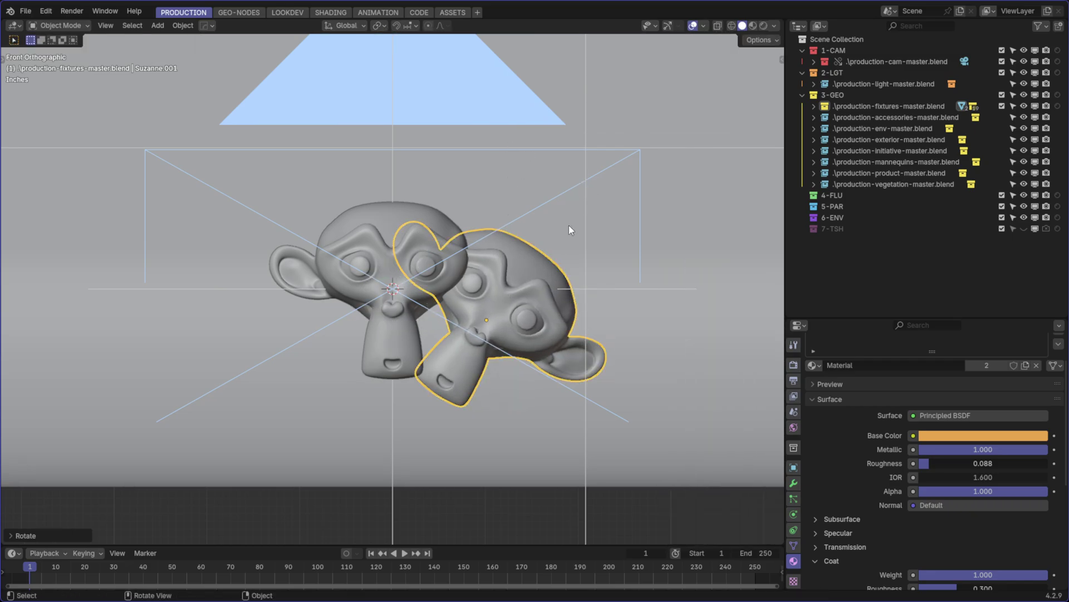
pyautogui.press('g')
pyautogui.click(586, 224)
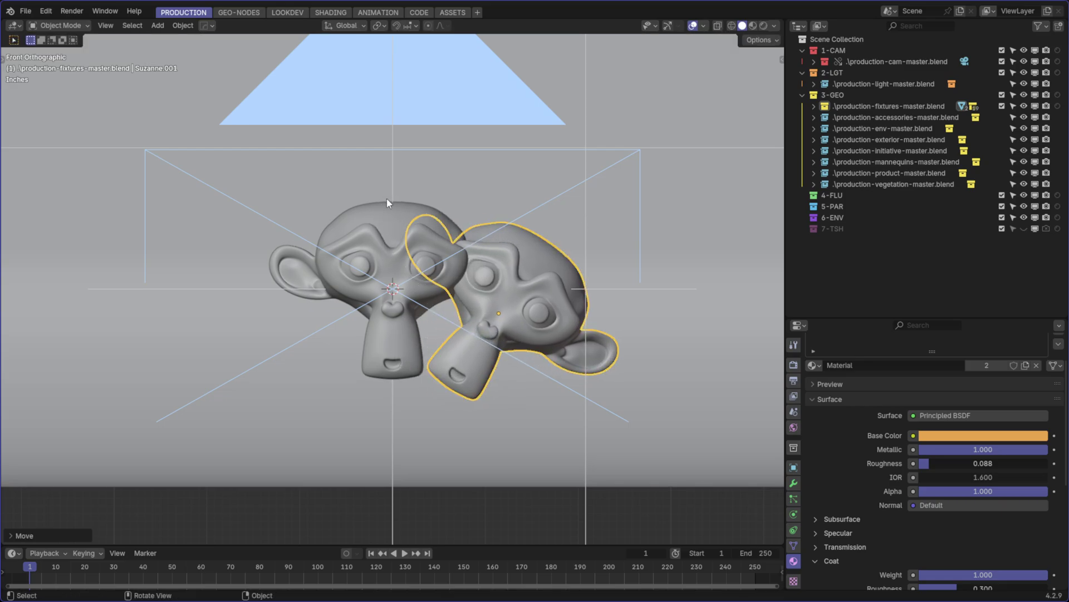
# In the camera view, shift both heads along X towards the frame's left side, tilt them together counterclockwise and raise them slightly
pyautogui.moveTo(399, 209); pyautogui.dragTo(346, 190, button='middle')
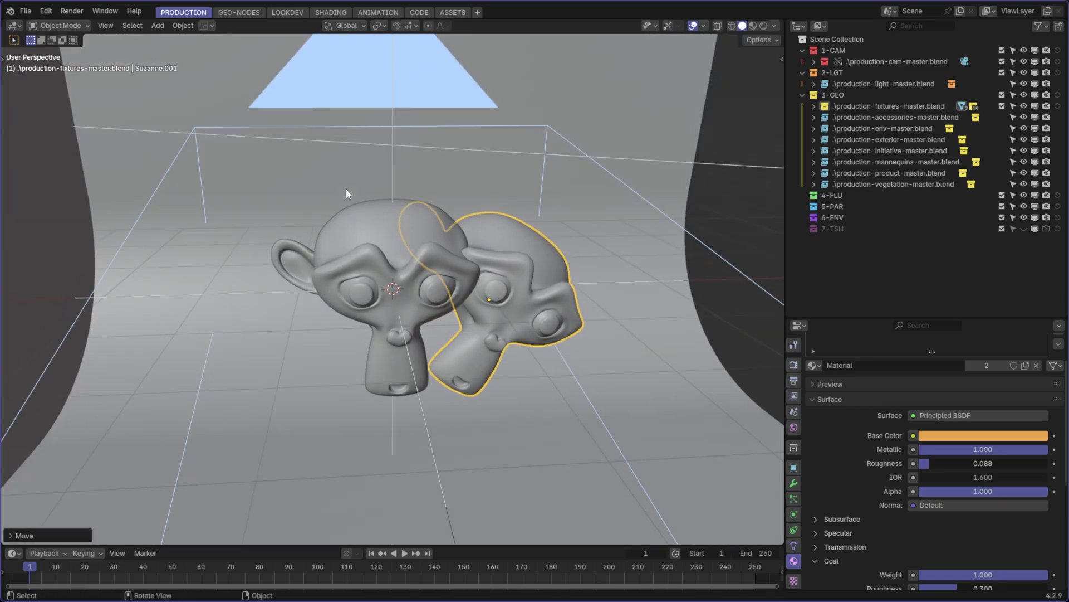
pyautogui.press('KP_0')
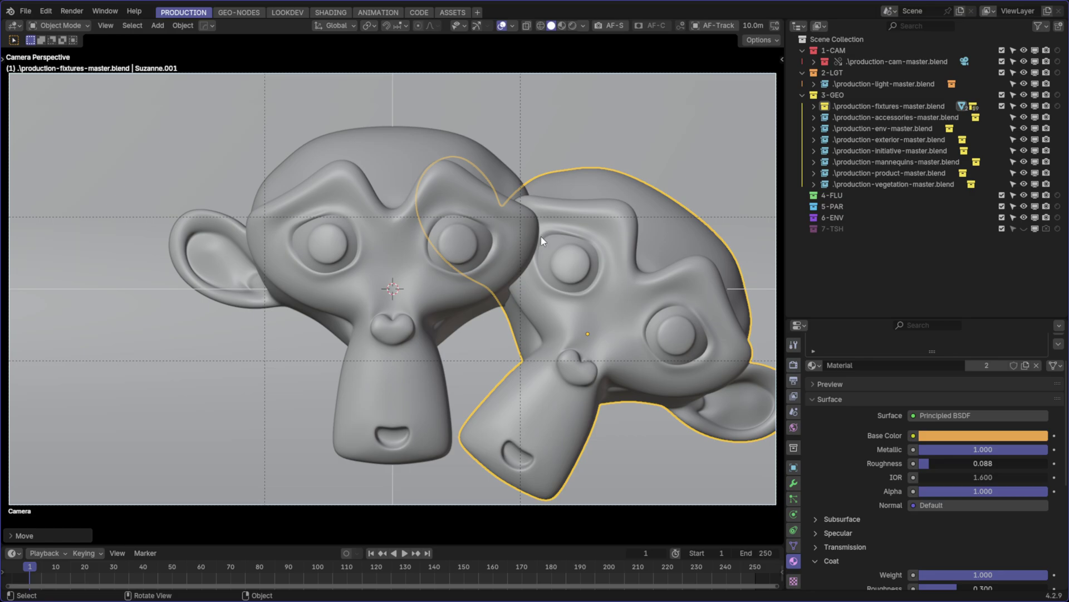
pyautogui.click(283, 259)
pyautogui.keyDown('shift'); pyautogui.click(600, 323); pyautogui.keyUp('shift')
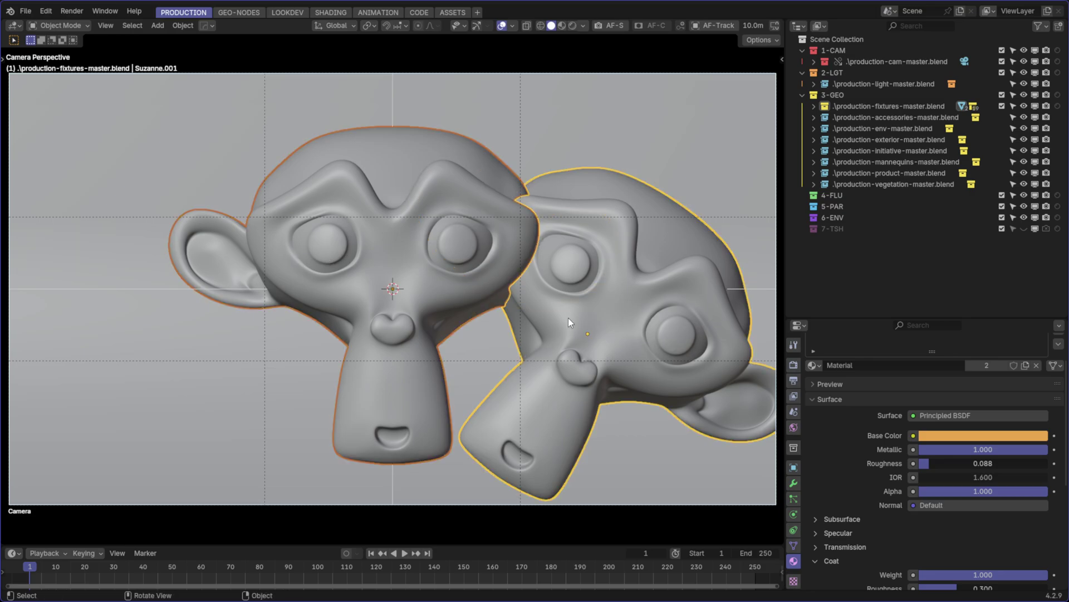
pyautogui.press('g')
pyautogui.press('x')
pyautogui.click(559, 275)
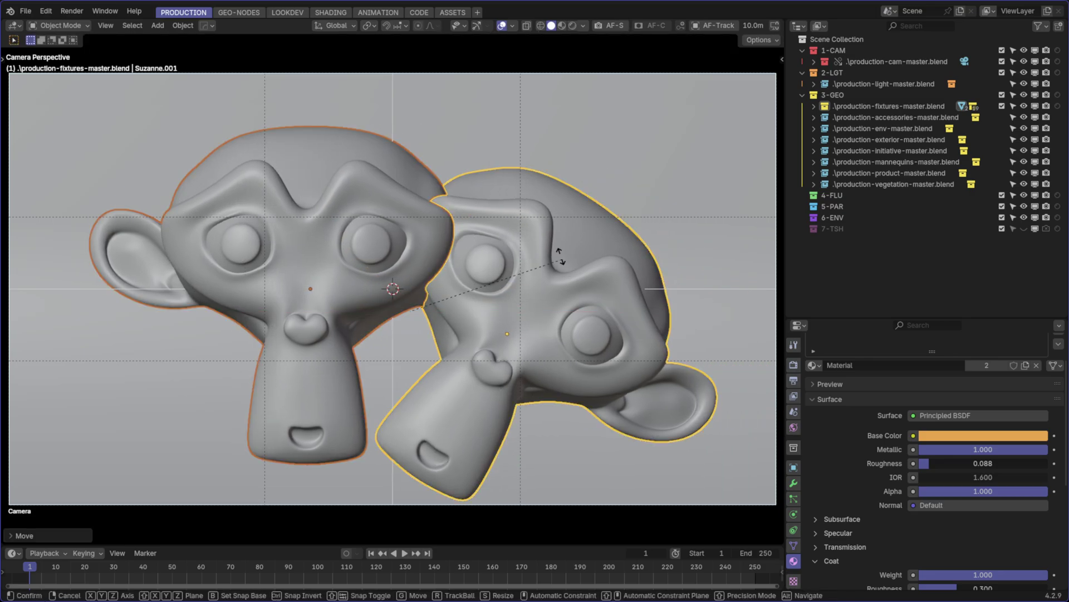
pyautogui.press('g')
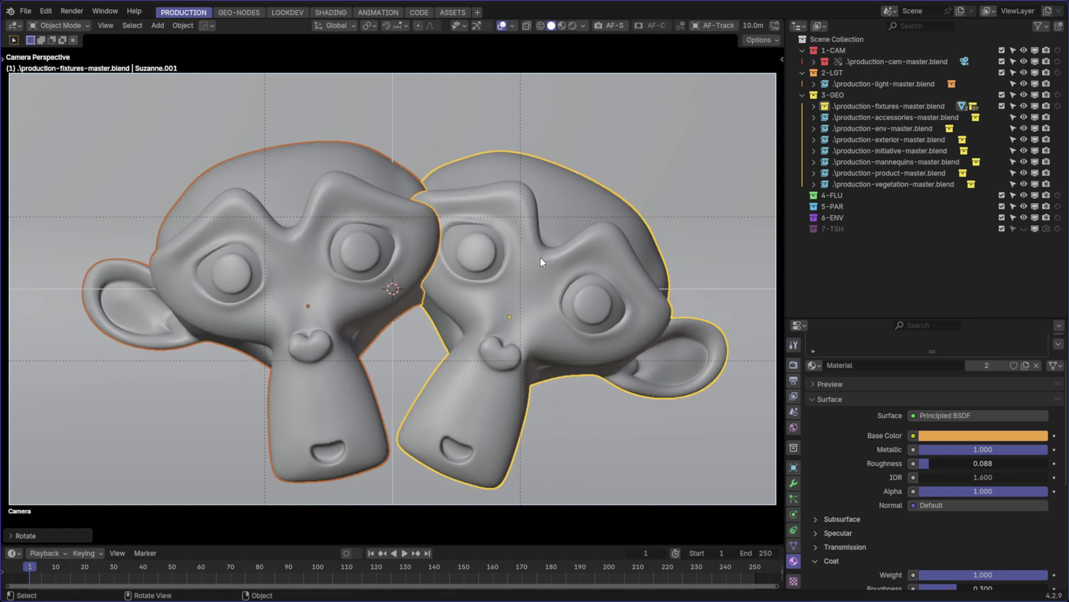
pyautogui.click(533, 240)
# Move the duplicated head away from the original and rotate it about -15° around its local X axis
pyautogui.click(533, 240)
pyautogui.press('g')
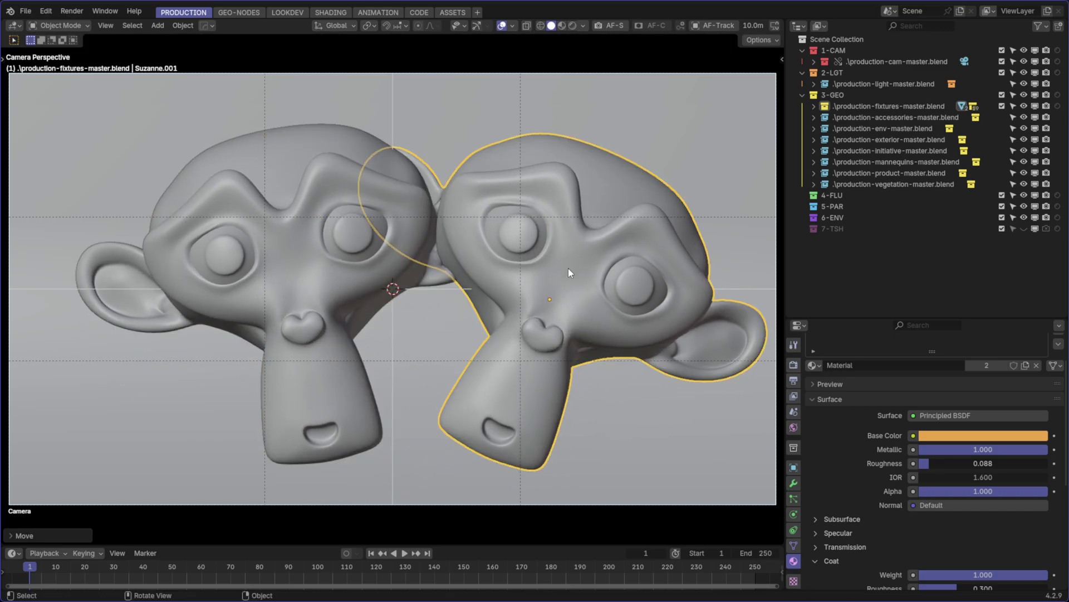
pyautogui.press('r')
pyautogui.press('x')
pyautogui.press('x')
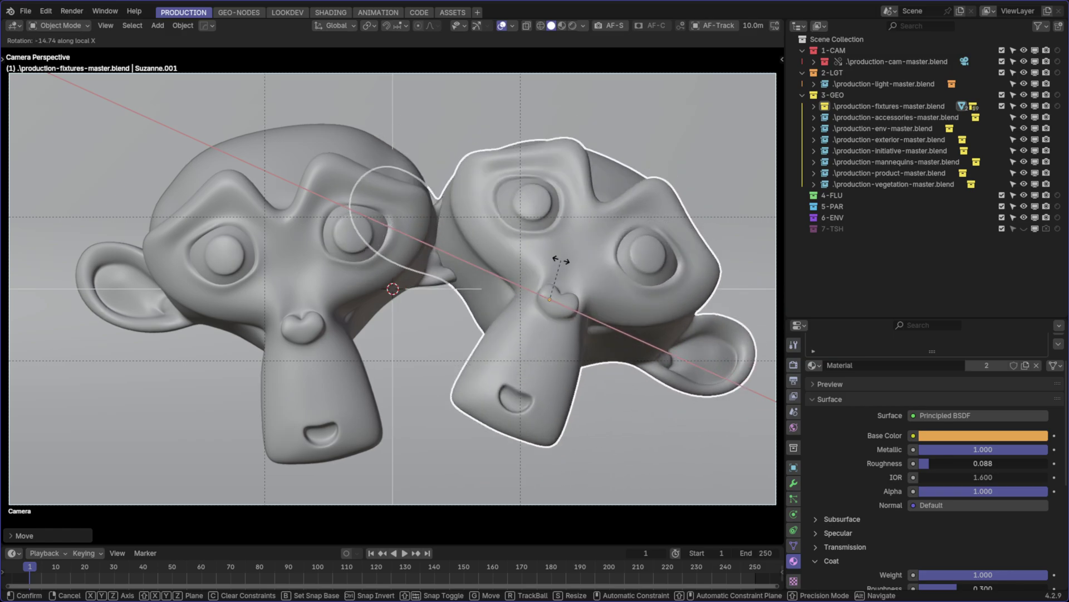
pyautogui.click(562, 262)
pyautogui.press('r')
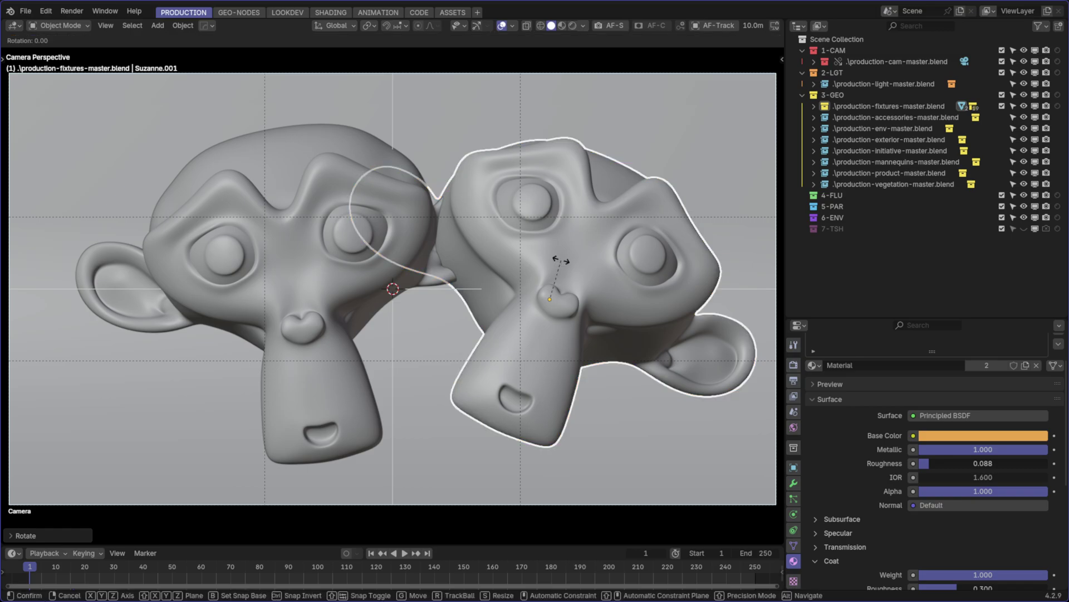
pyautogui.press('y')
pyautogui.press('y')
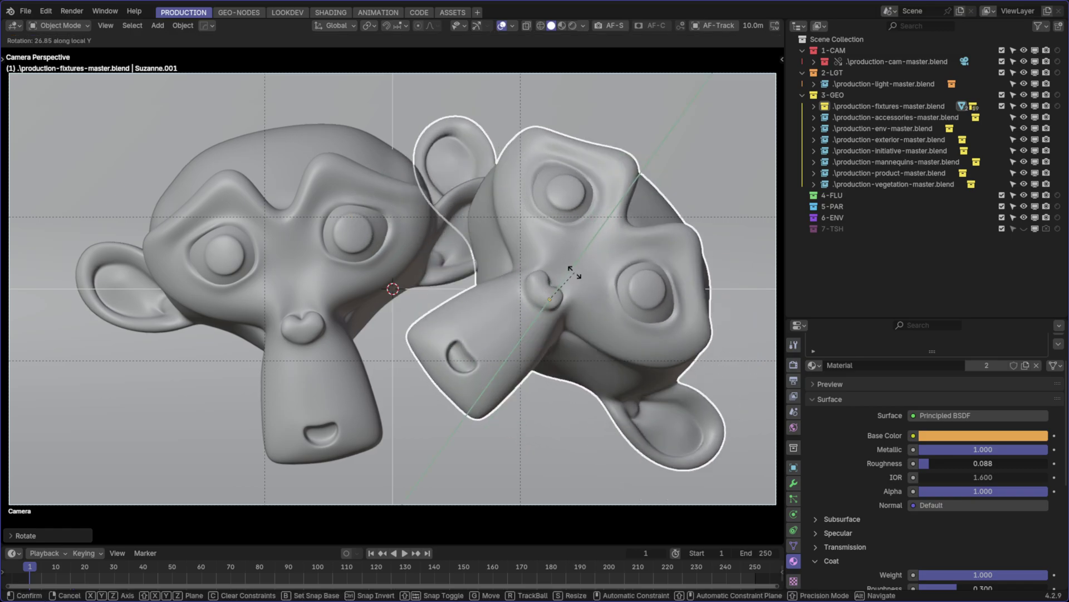
pyautogui.rightClick(574, 272)
# Rotate the duplicated head around global Z and push it about 21" back along Y behind the original
pyautogui.press('r')
pyautogui.press('z')
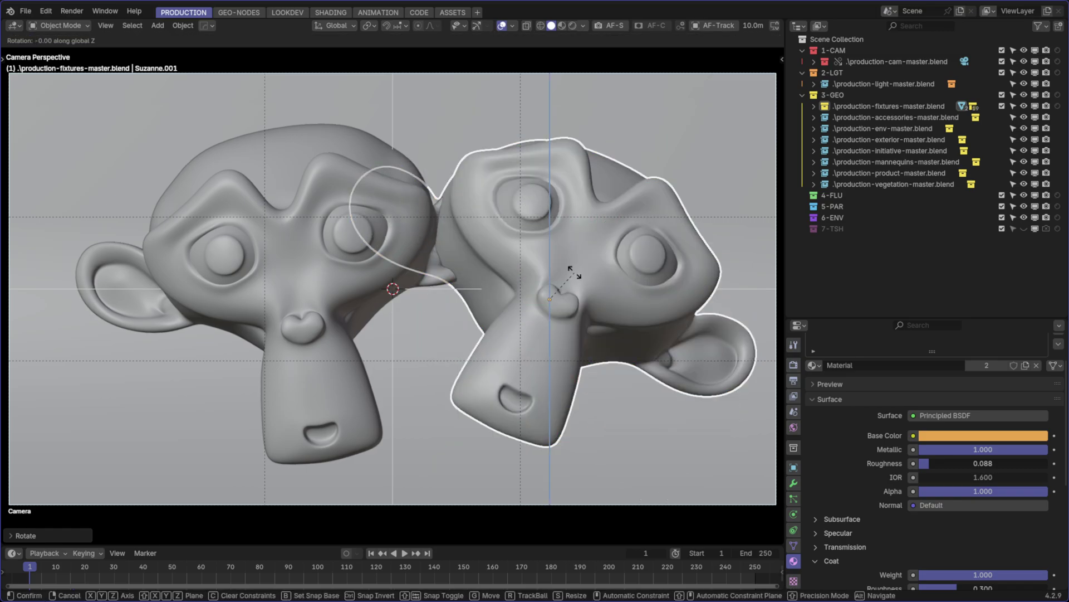
pyautogui.click(597, 290)
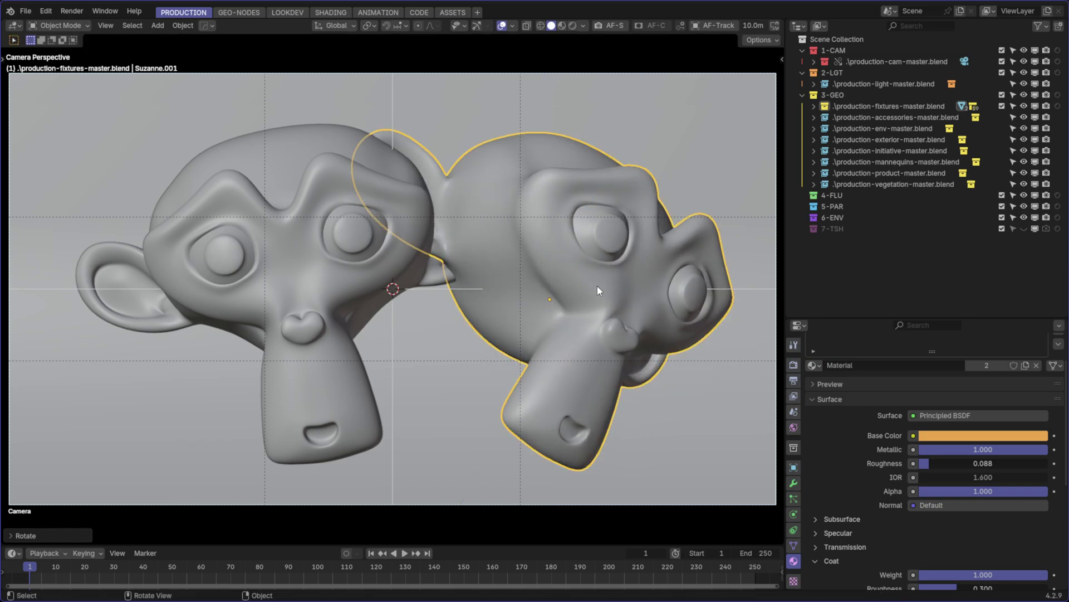
pyautogui.press('g')
pyautogui.press('y')
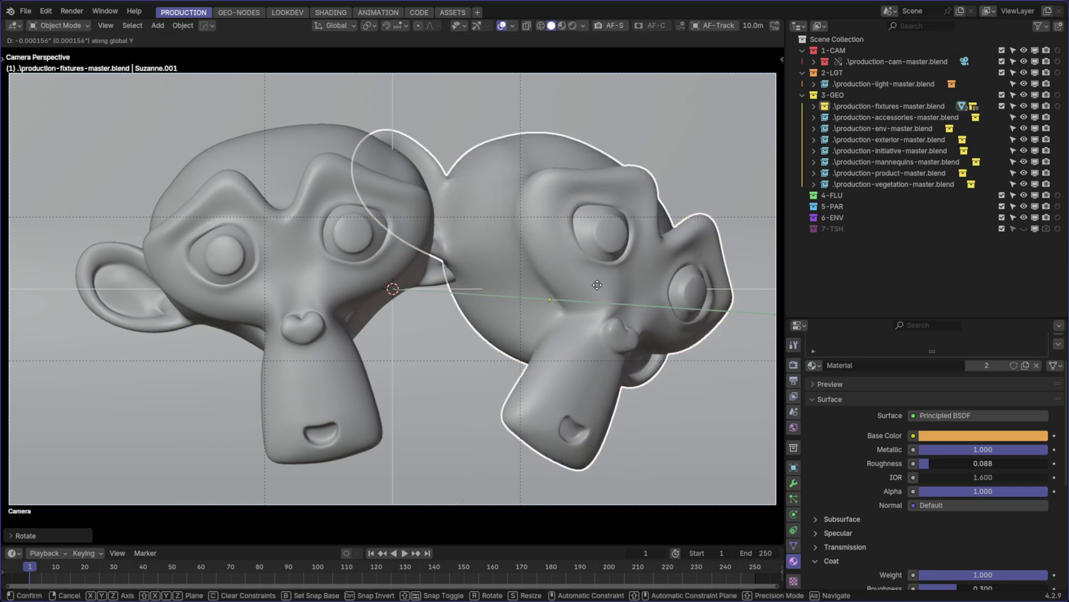
pyautogui.press('r')
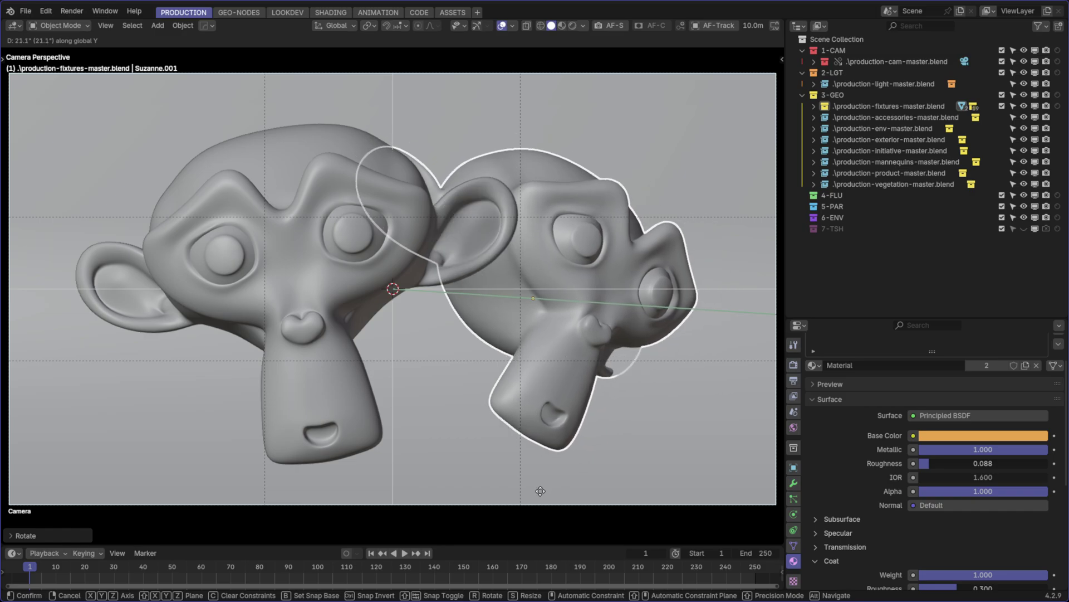
pyautogui.click(541, 488)
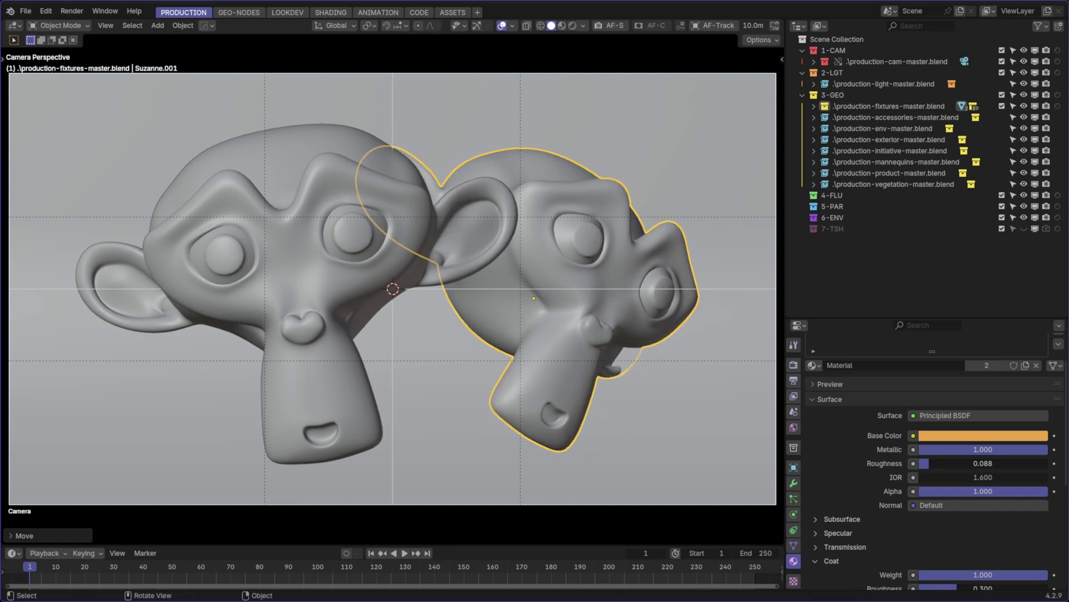
# Rotate the duplicated head around its local Z axis so its face turns back towards the camera
pyautogui.press('r')
pyautogui.press('z')
pyautogui.press('z')
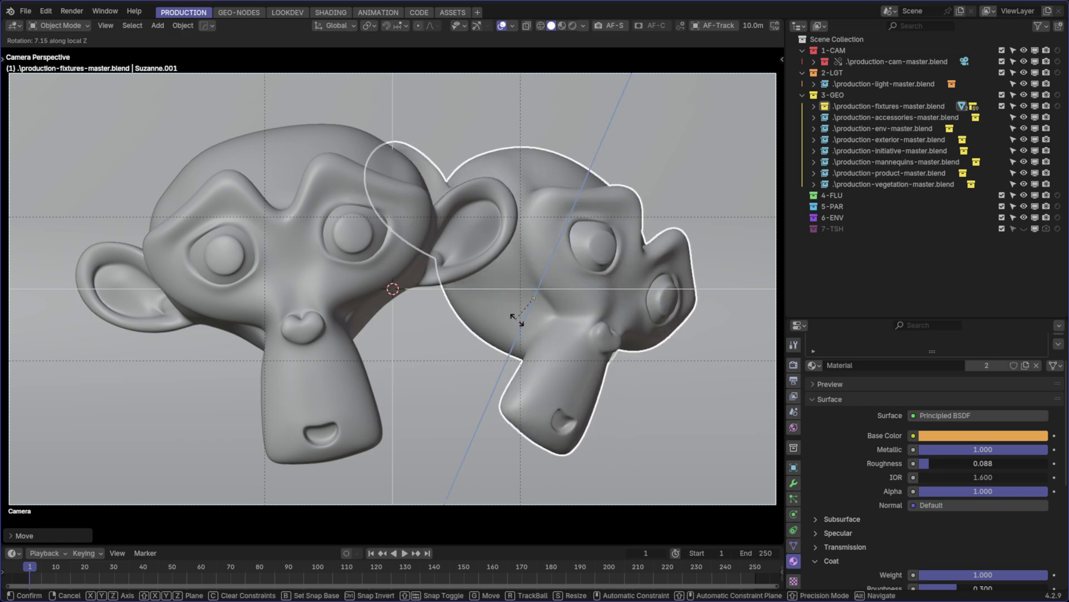
pyautogui.click(586, 295)
# Show the viewport in rendered shading and enable Scene World for its lighting
pyautogui.press('z')
pyautogui.click(646, 335)
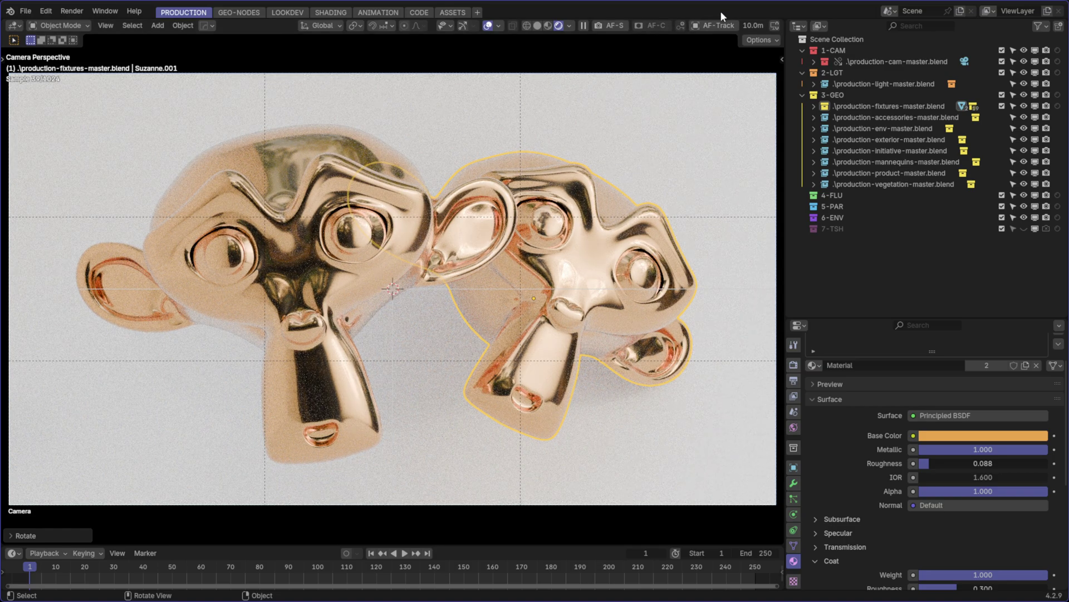
pyautogui.click(567, 27)
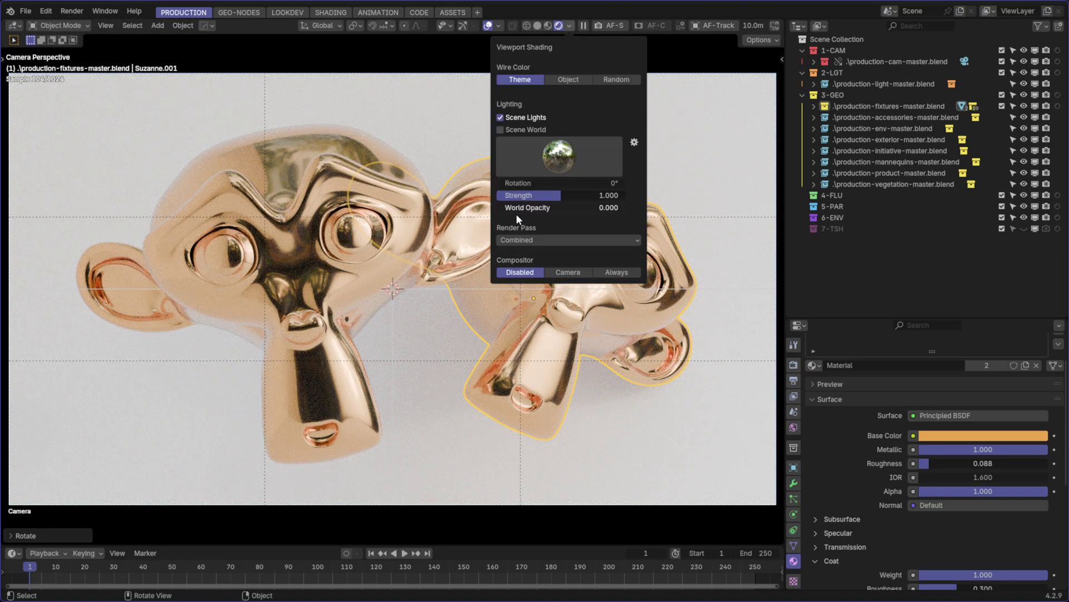
pyautogui.click(510, 131)
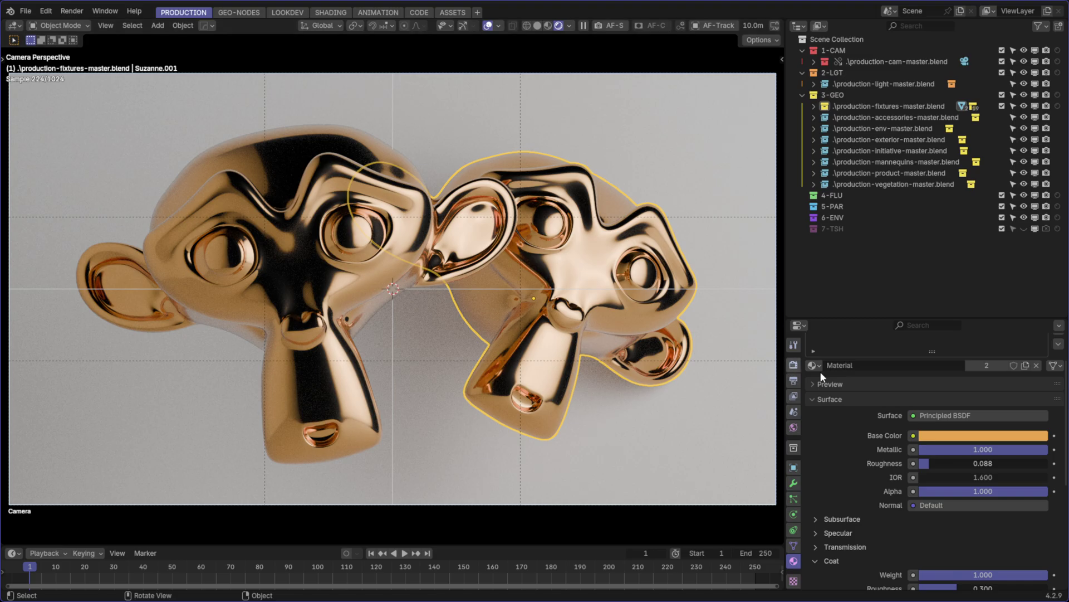
# Make the duplicated head's material a single-user copy and change its base color to a reddish orange
pyautogui.click(981, 364)
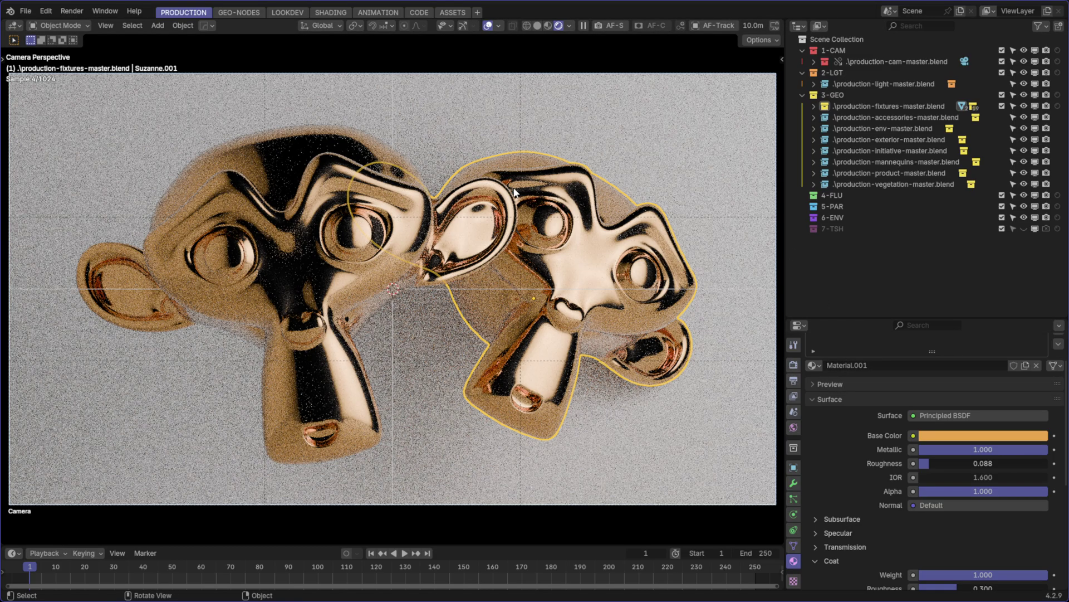
pyautogui.click(955, 435)
pyautogui.moveTo(964, 340); pyautogui.dragTo(968, 345)
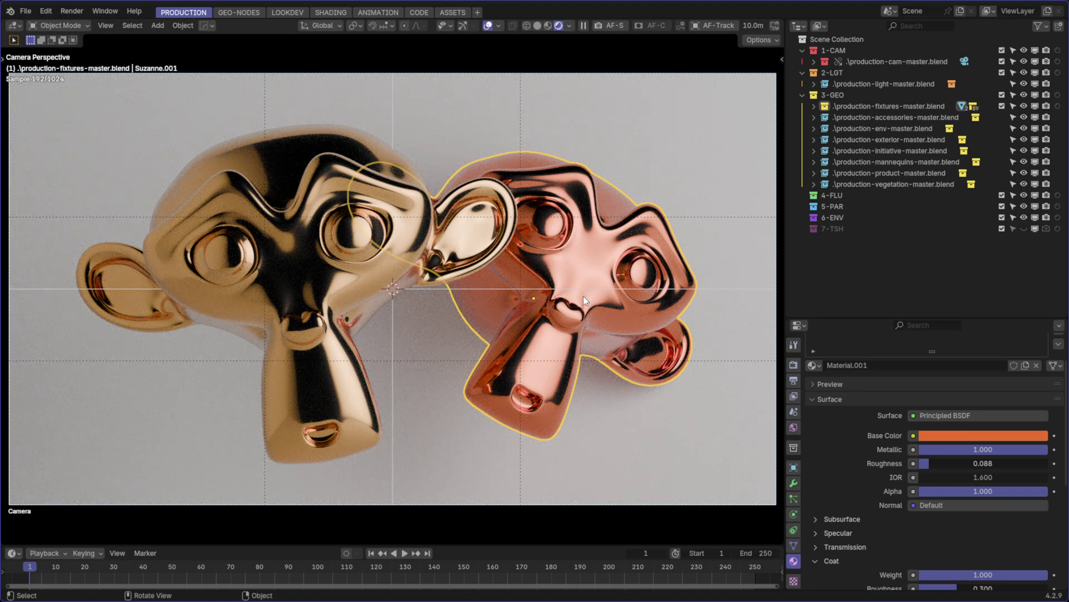
pyautogui.click(921, 301)
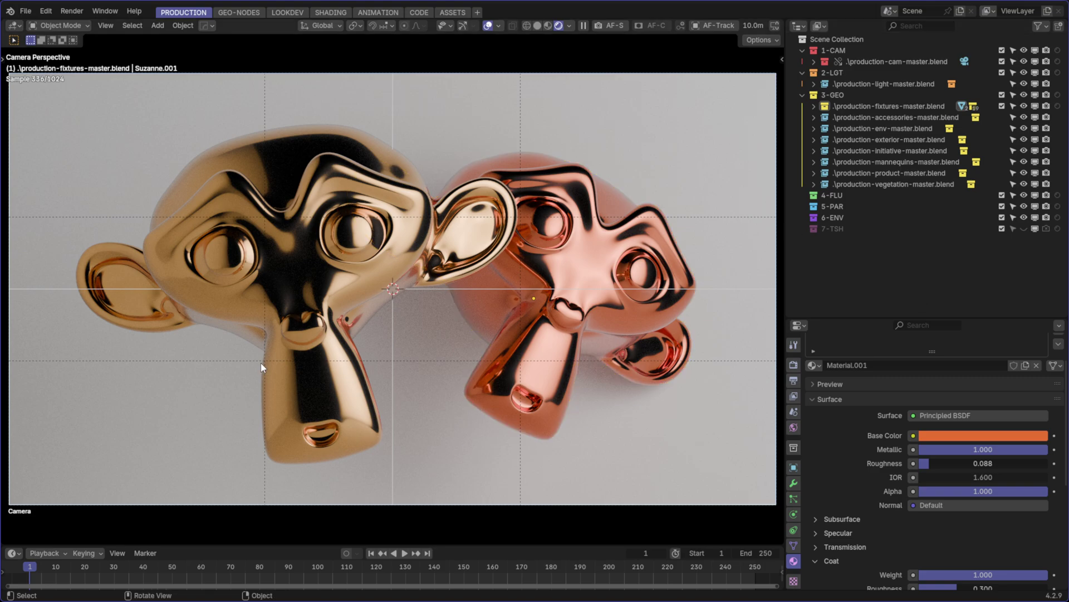
# Save production-fixtures-master.blend and start a new .blend file
pyautogui.hotkey('ctrl', 's')
pyautogui.click(462, 222)
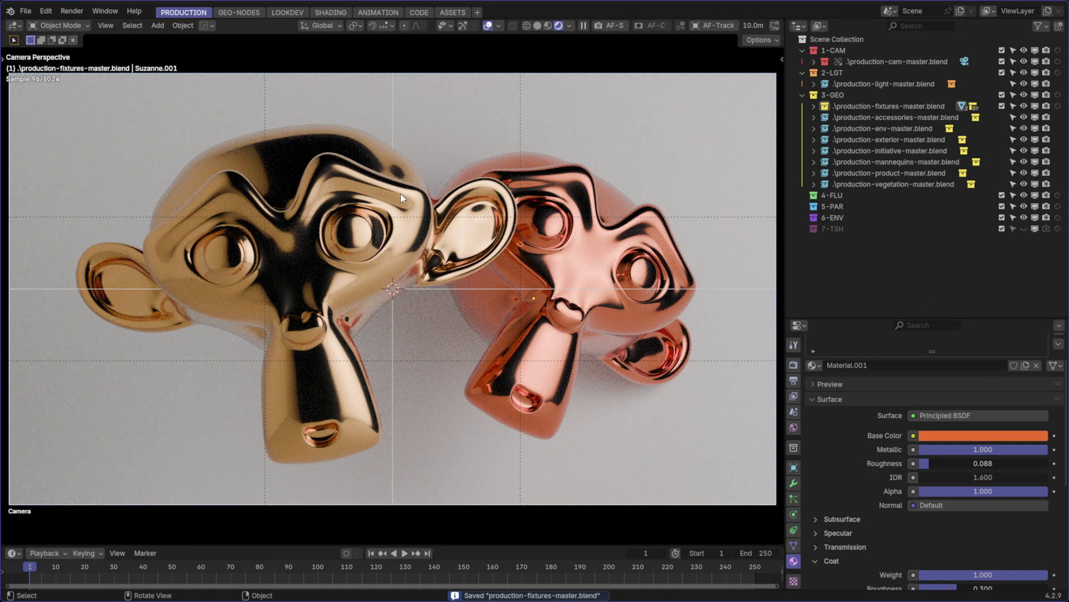
pyautogui.hotkey('ctrl', 's')
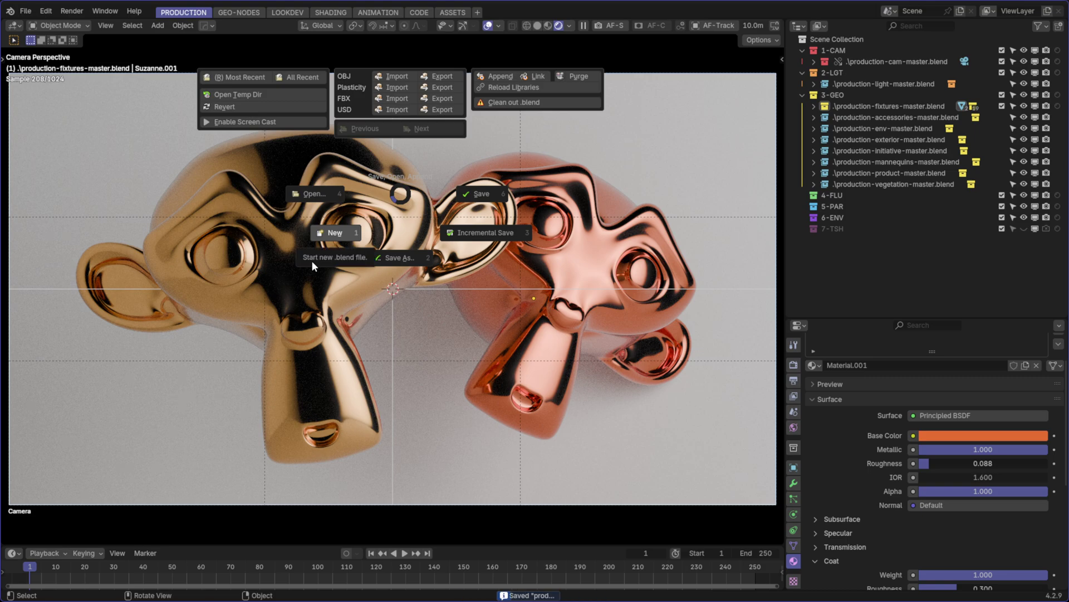
pyautogui.click(312, 260)
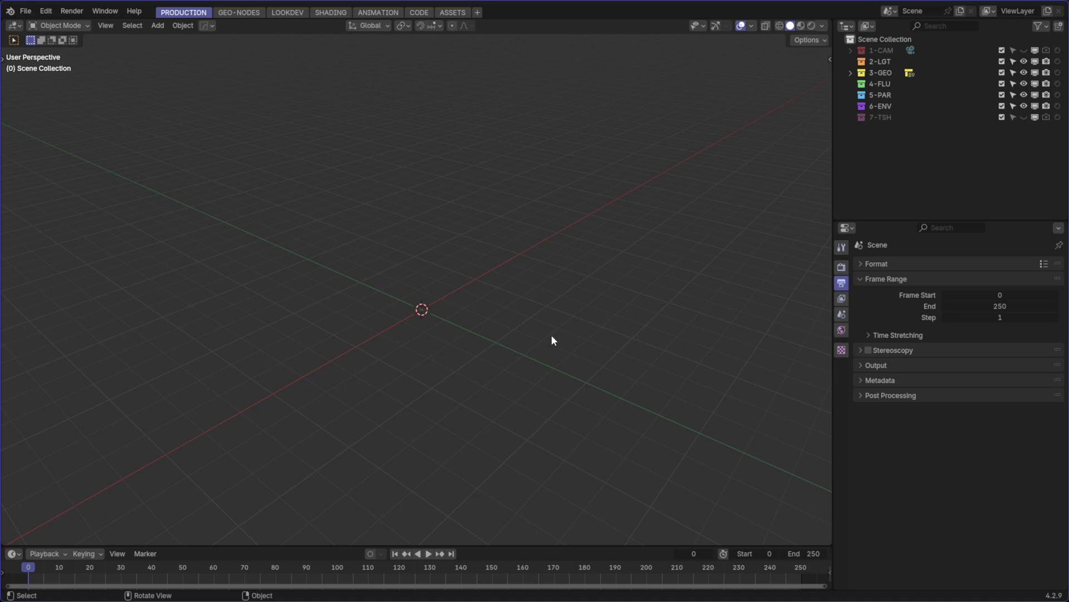
# Quit Blender and launch the render run script from the 6_technical\1_scripting folder in the terminal
pyautogui.hotkey('ctrl', 'q')
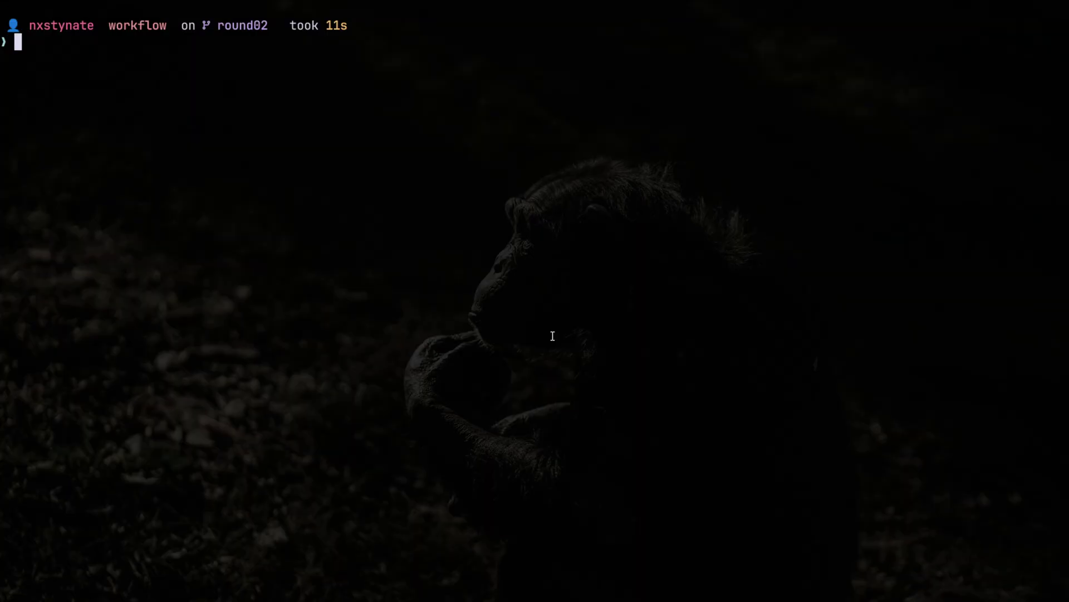
pyautogui.write('fcd; ./run')
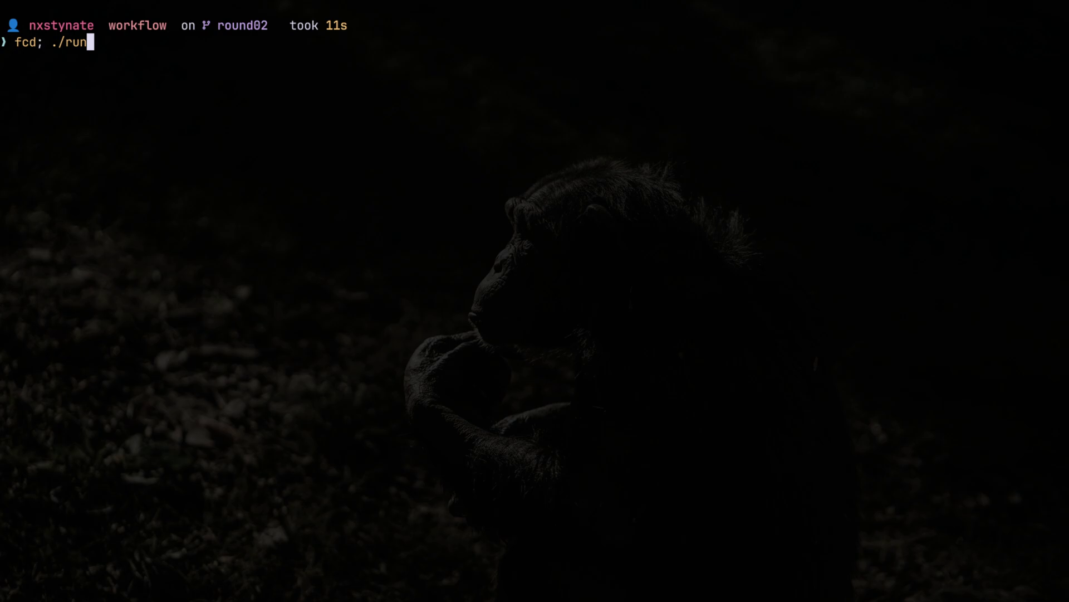
pyautogui.press('Return')
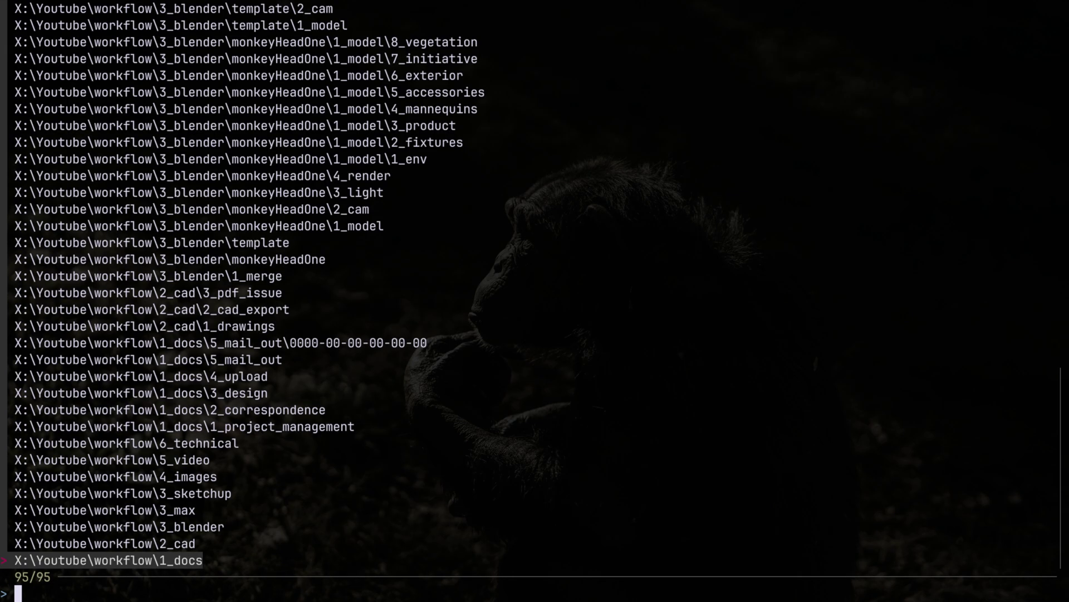
pyautogui.write('scripting')
pyautogui.press('Return')
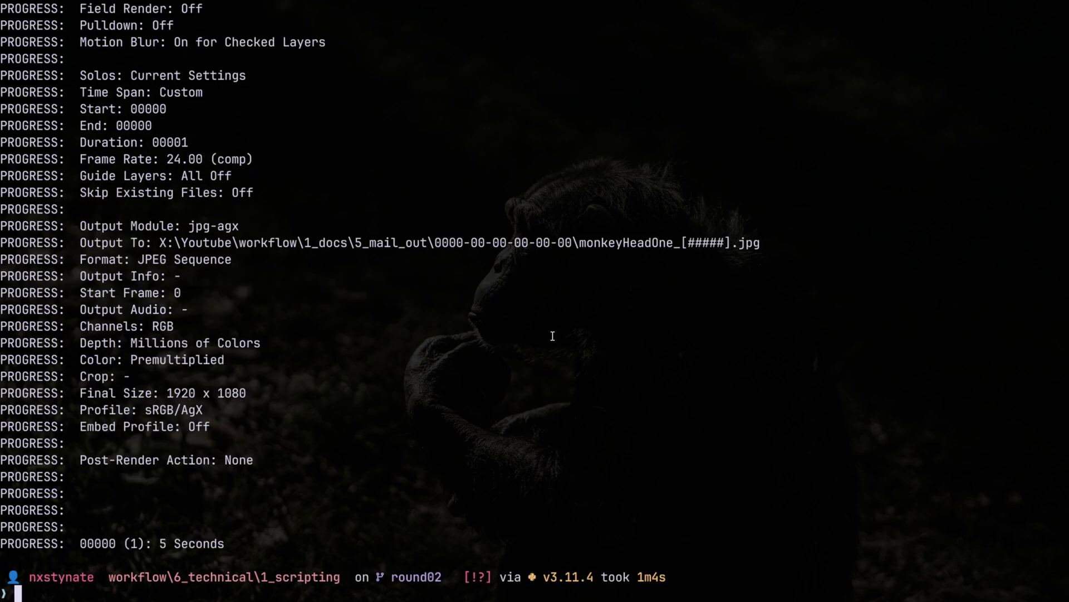
# Go up two levels from the scripting folder to the workflow root and list its contents
pyautogui.write('cd ../../')
pyautogui.press('Return')
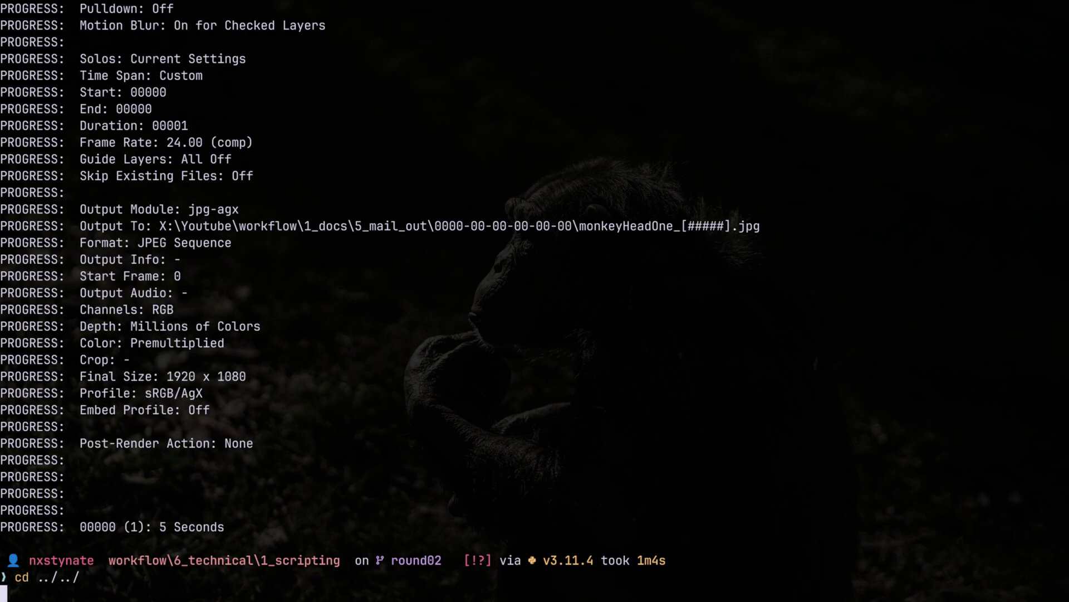
pyautogui.write('ls')
pyautogui.press('Return')
pyautogui.write('fo')
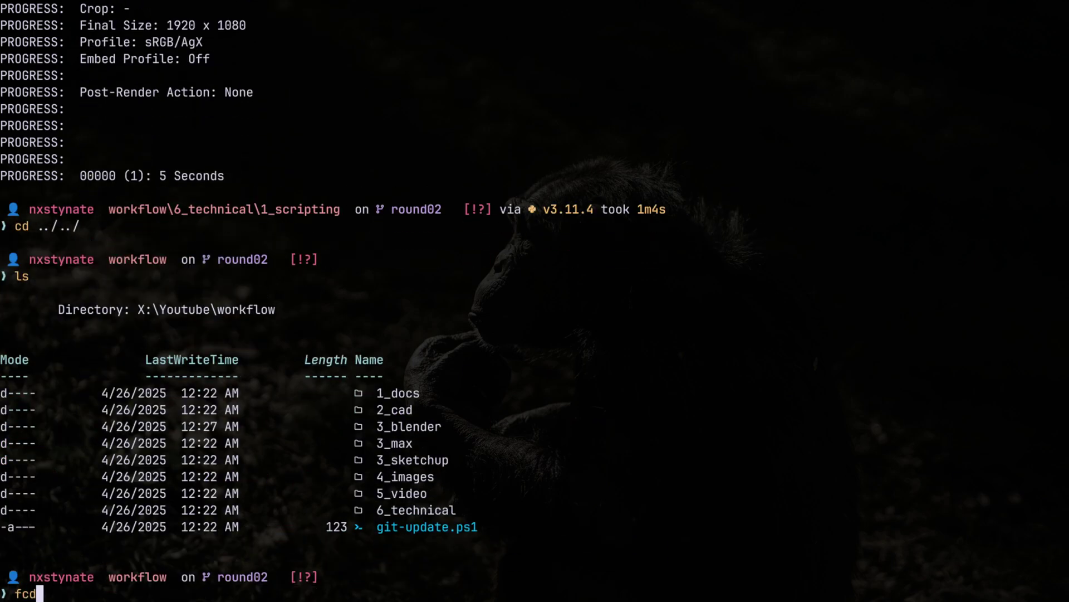
pyautogui.press('Return')
pyautogui.write('mail out')
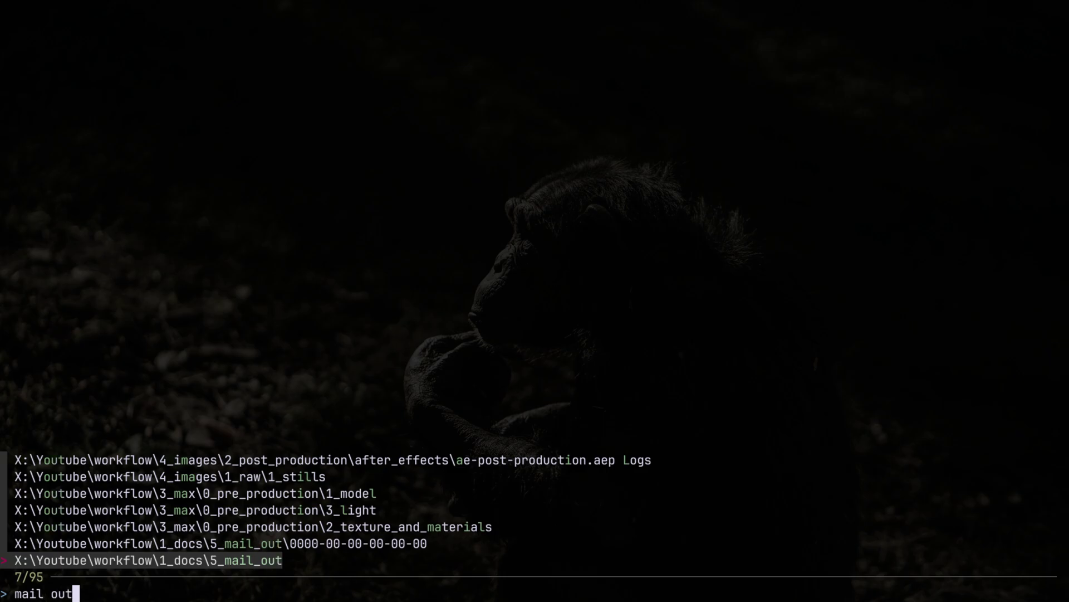
pyautogui.write(' 000')
pyautogui.press('Return')
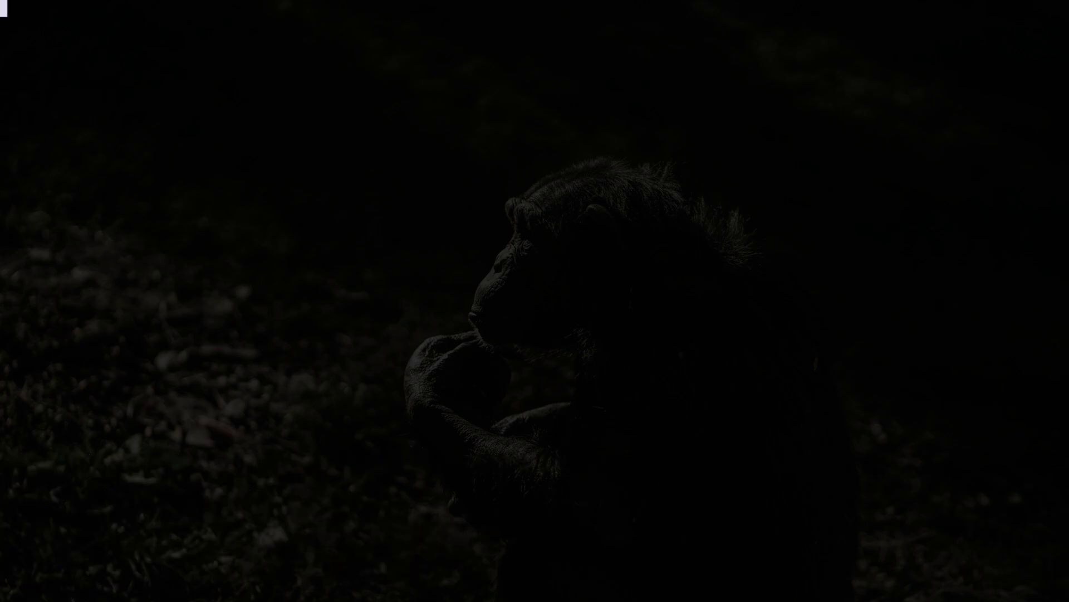
pyautogui.write('ls')
pyautogui.press('Return')
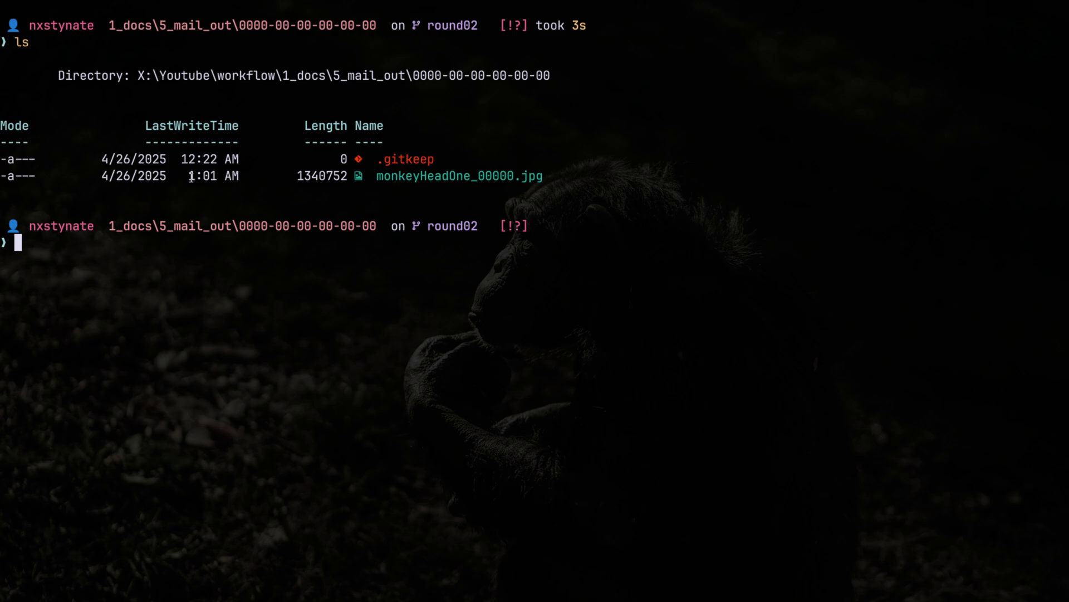
# Check the save time of monkeyHeadOne_00000.jpg, view the image, then close it and clear the terminal
pyautogui.moveTo(191, 177); pyautogui.dragTo(241, 178)
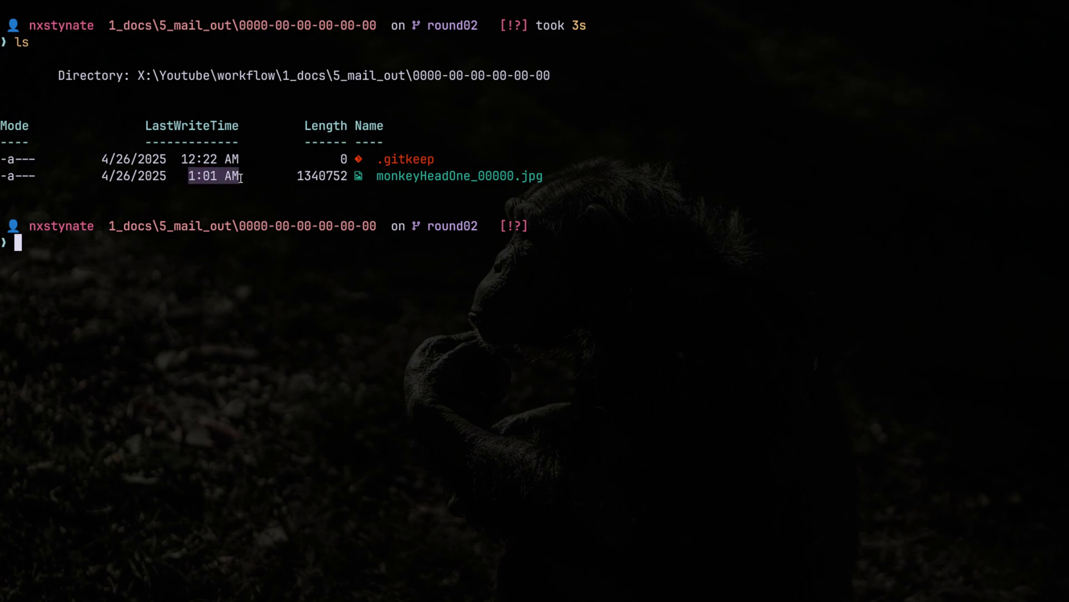
pyautogui.click(274, 289)
pyautogui.write('monkey')
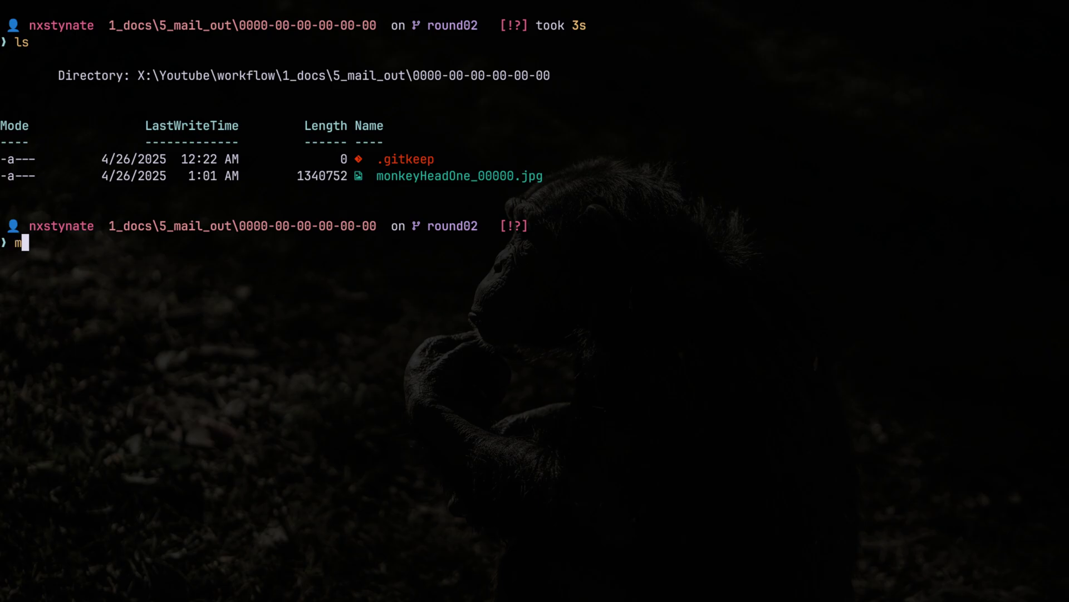
pyautogui.press('Tab')
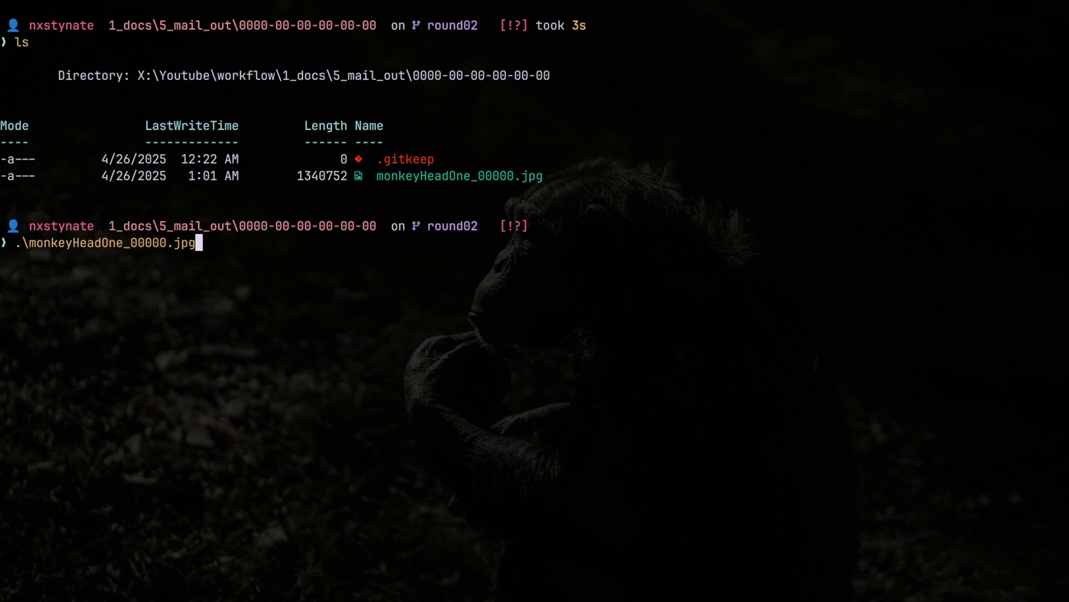
pyautogui.press('Return')
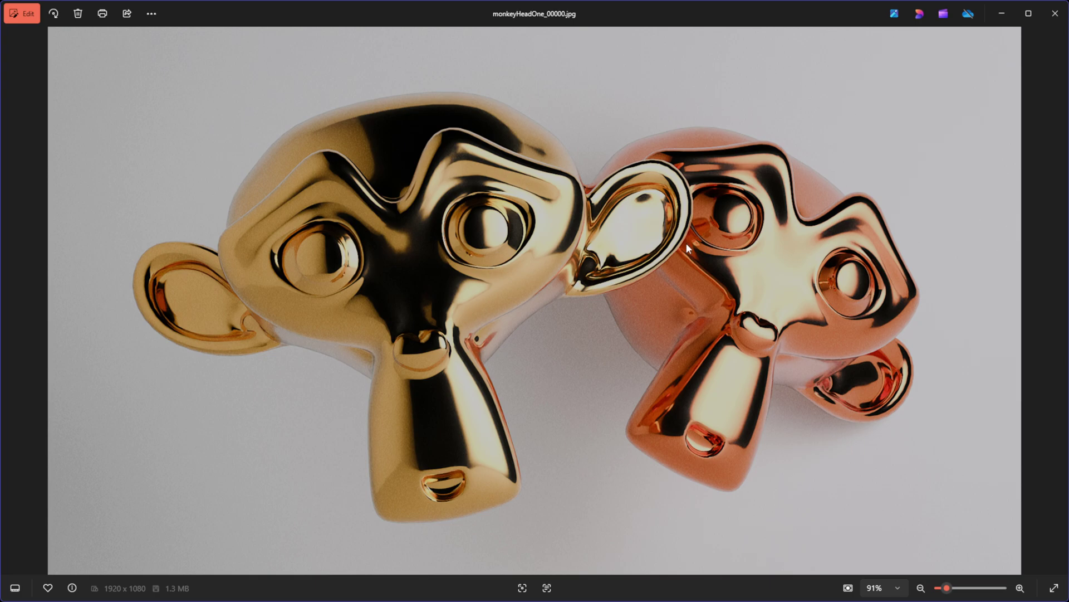
pyautogui.click(1061, 21)
pyautogui.write('clear')
pyautogui.press('Return')
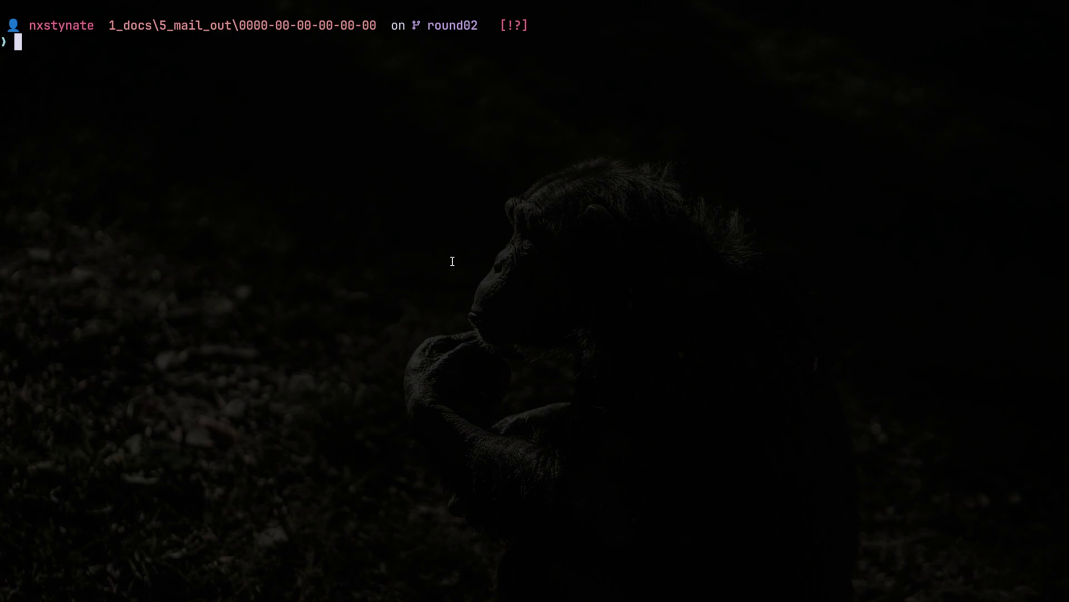
# Go up three levels from the mail-out folder to the workflow root and list its contents
pyautogui.write('cd ../../../')
pyautogui.press('Return')
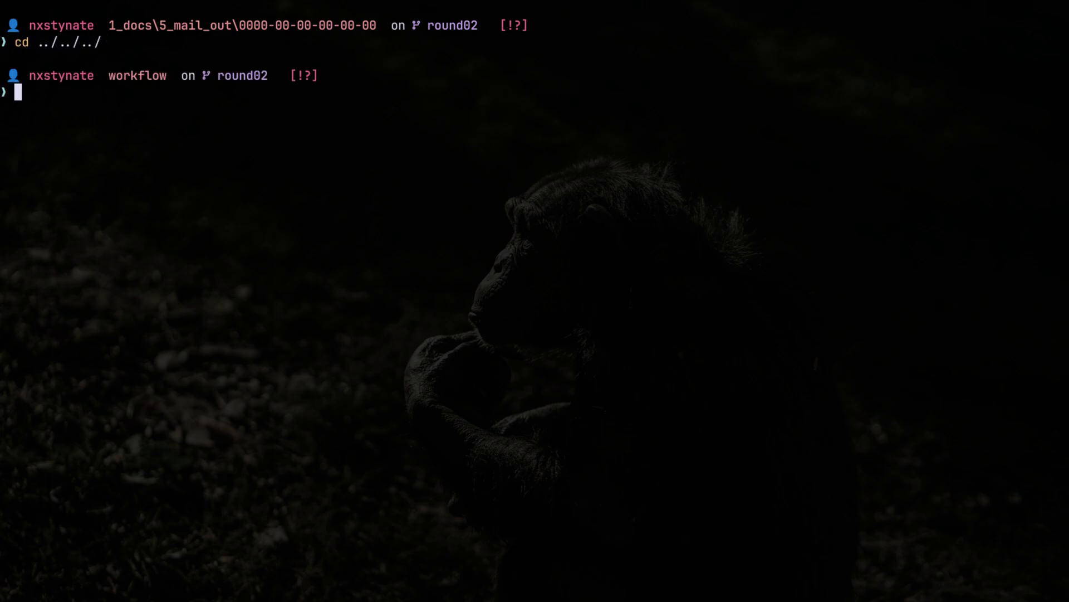
pyautogui.write('ls')
pyautogui.press('Return')
# Run git status, stage everything, commit as "submitting renders for round02 to the client they wanted a copper head monkey added", and recheck the status
pyautogui.write('gi')
pyautogui.press('BackSpace')
pyautogui.press('BackSpace')
pyautogui.write('git stat')
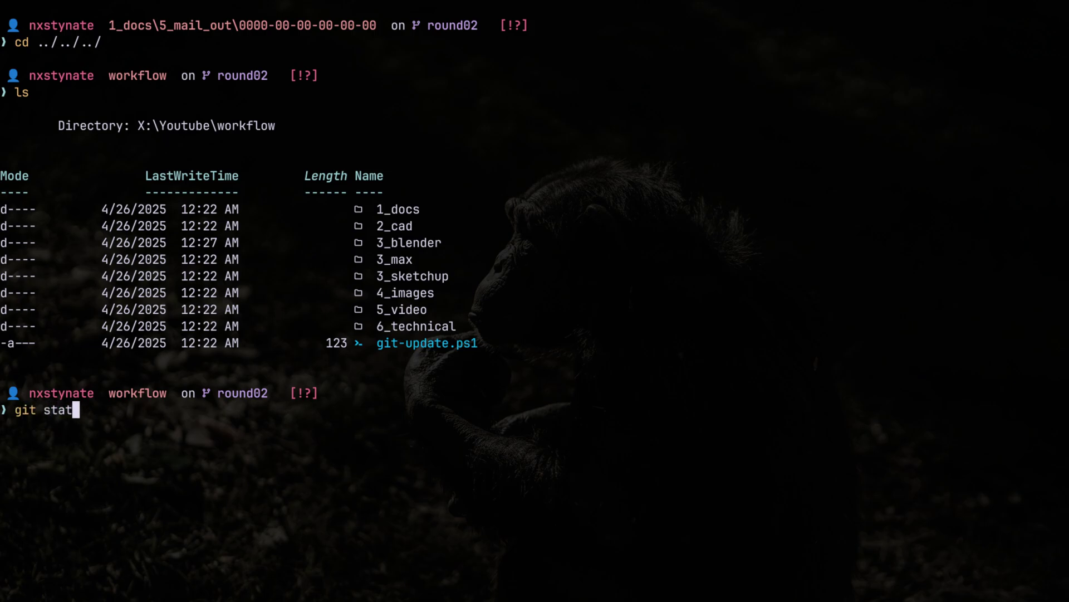
pyautogui.write('us; git add ')
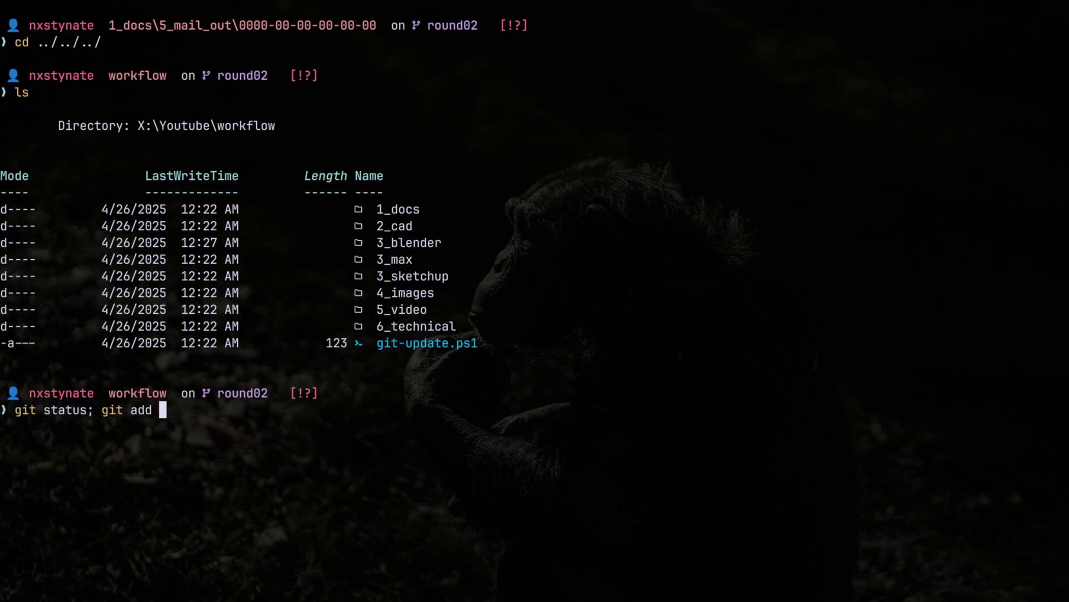
pyautogui.write('.; git comm')
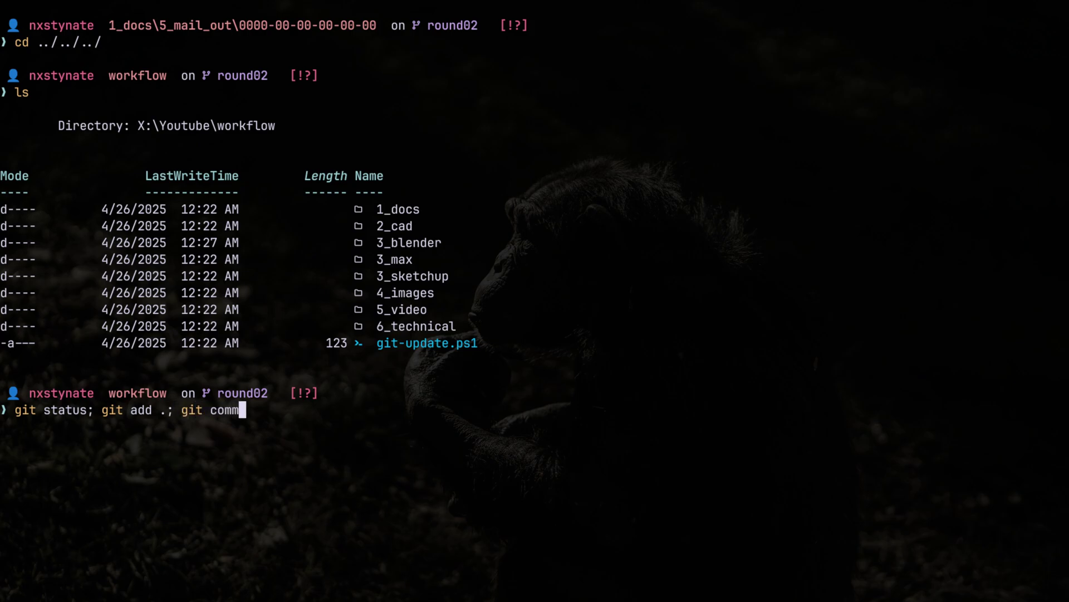
pyautogui.write('it -m "submittin')
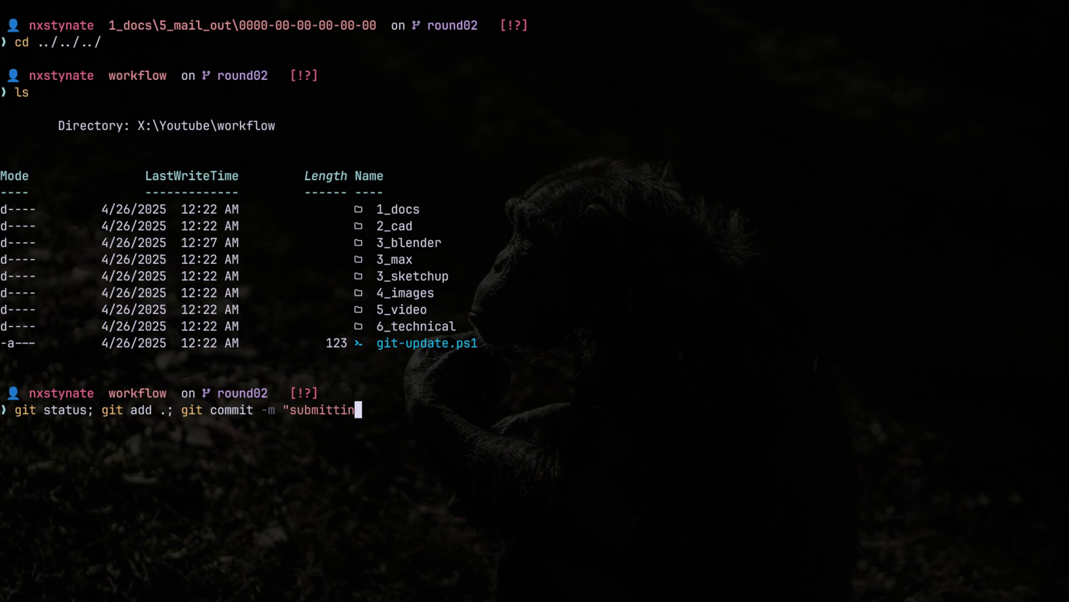
pyautogui.write('g renders for rou')
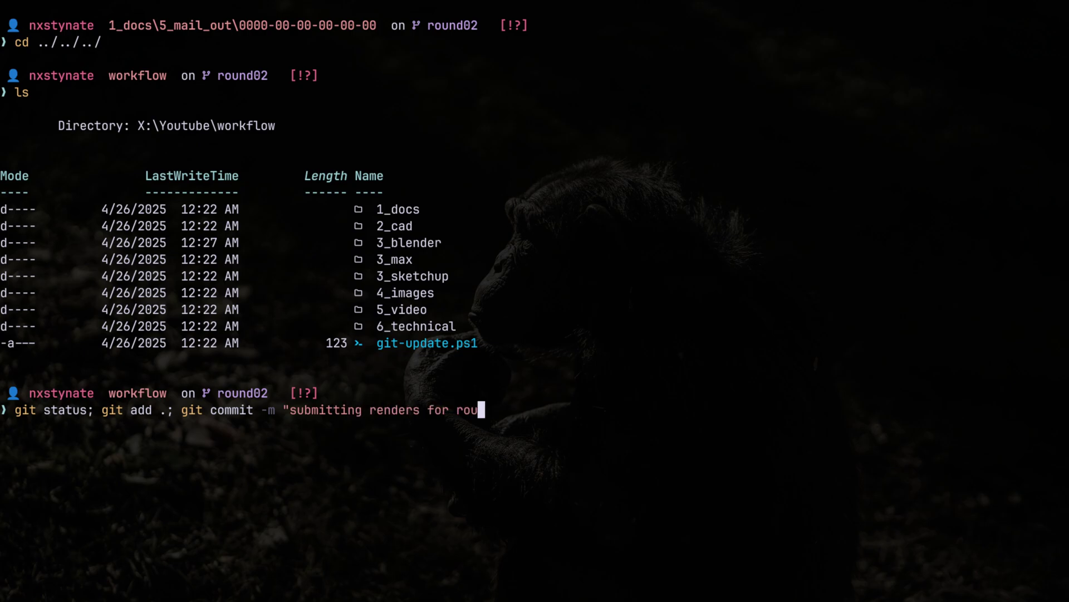
pyautogui.write('nd02 to the cli3en')
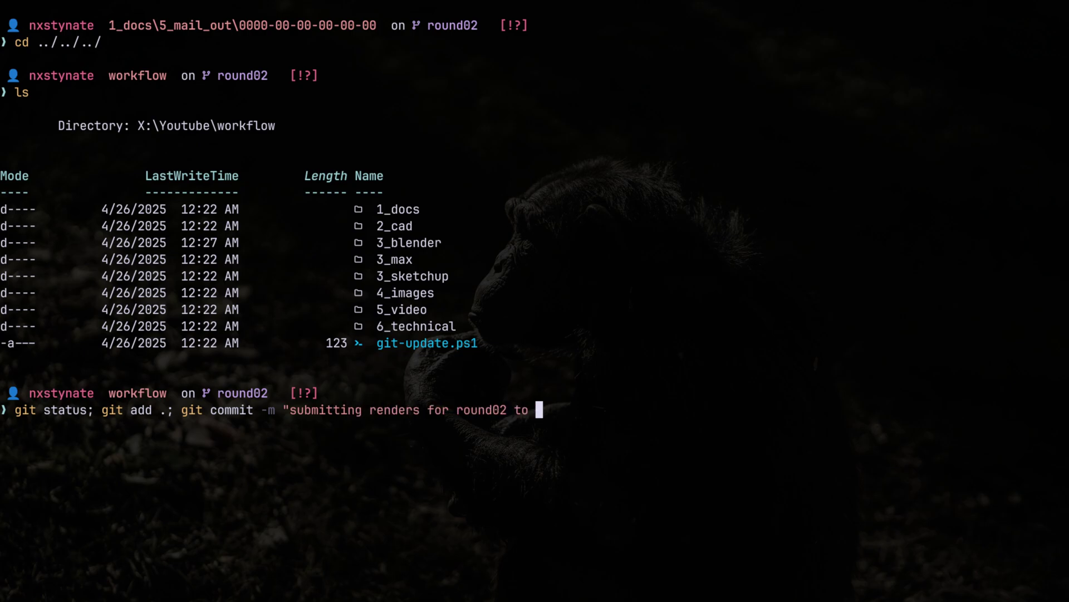
pyautogui.press('BackSpace')
pyautogui.press('BackSpace')
pyautogui.press('BackSpace')
pyautogui.write('ent they wanted a ')
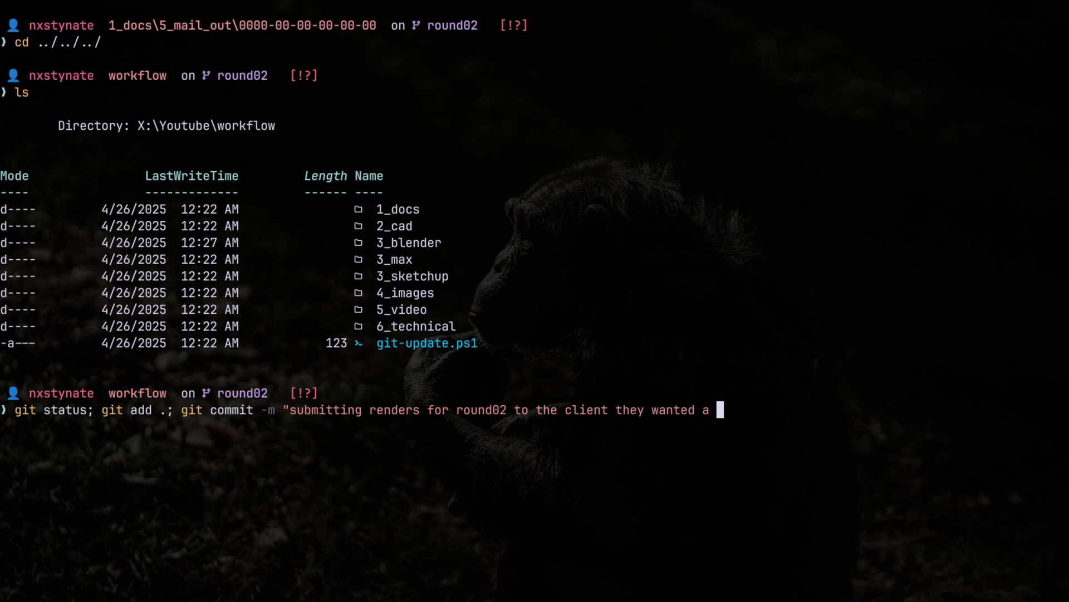
pyautogui.write('copper head monkey a')
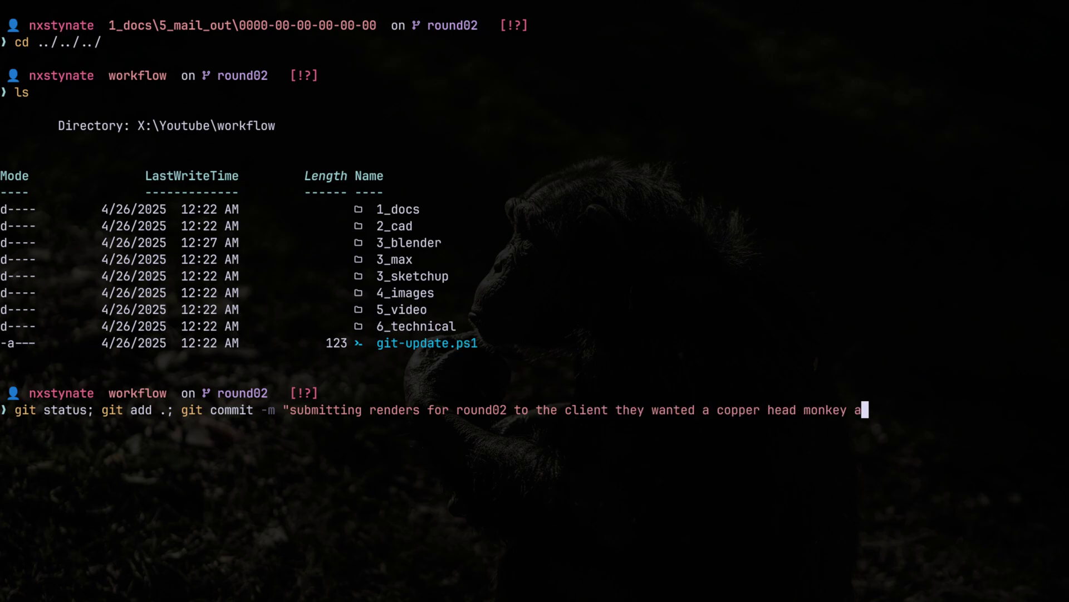
pyautogui.write('dded"; git status;')
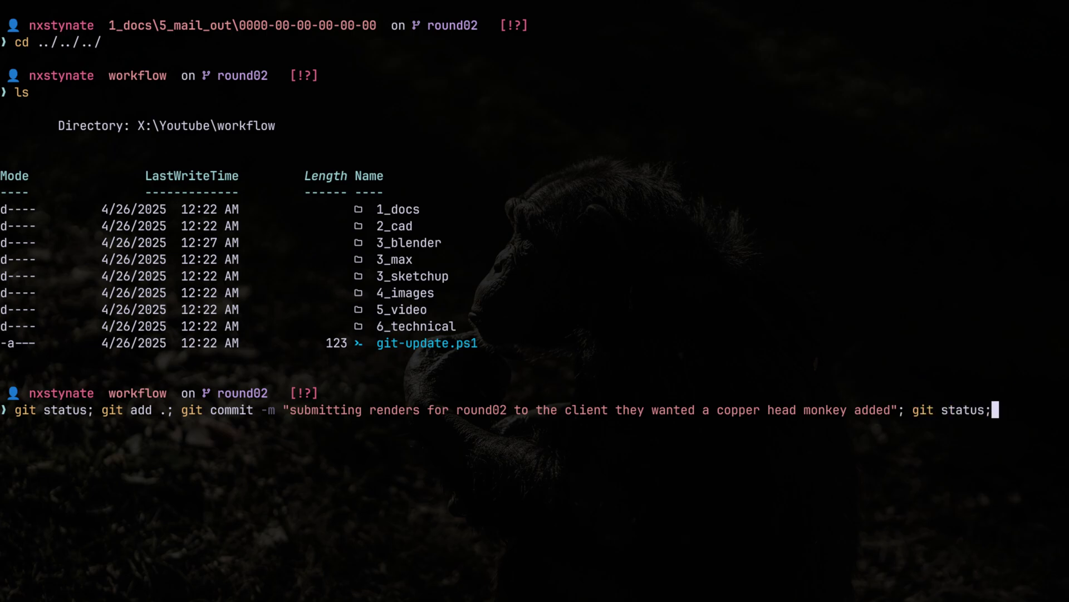
pyautogui.press('Return')
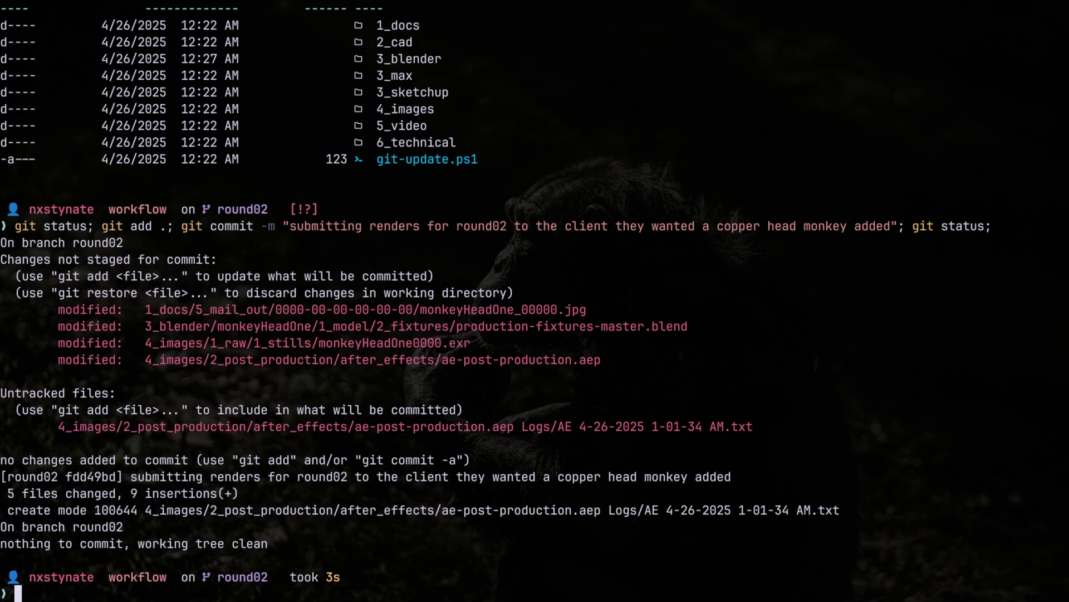
pyautogui.write('clear')
pyautogui.press('Return')
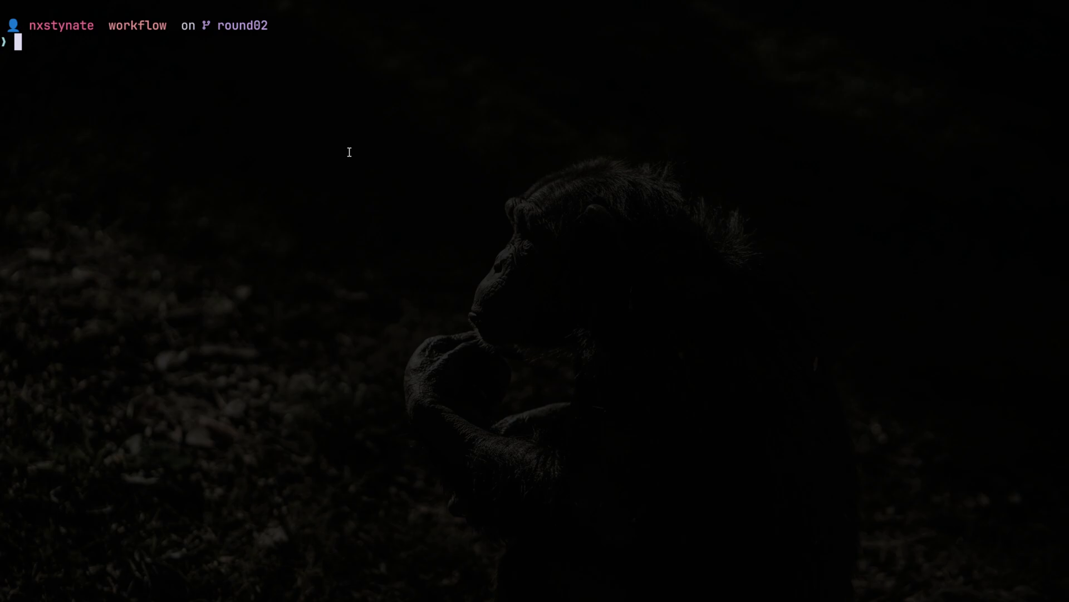
pyautogui.press('Return')
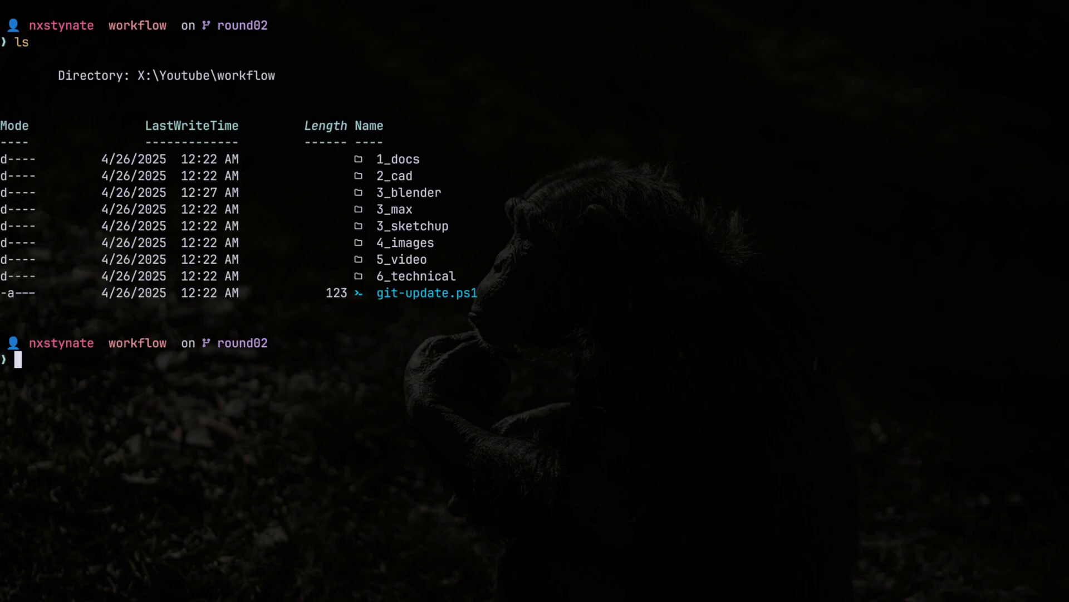
pyautogui.write('clear')
pyautogui.press('Return')
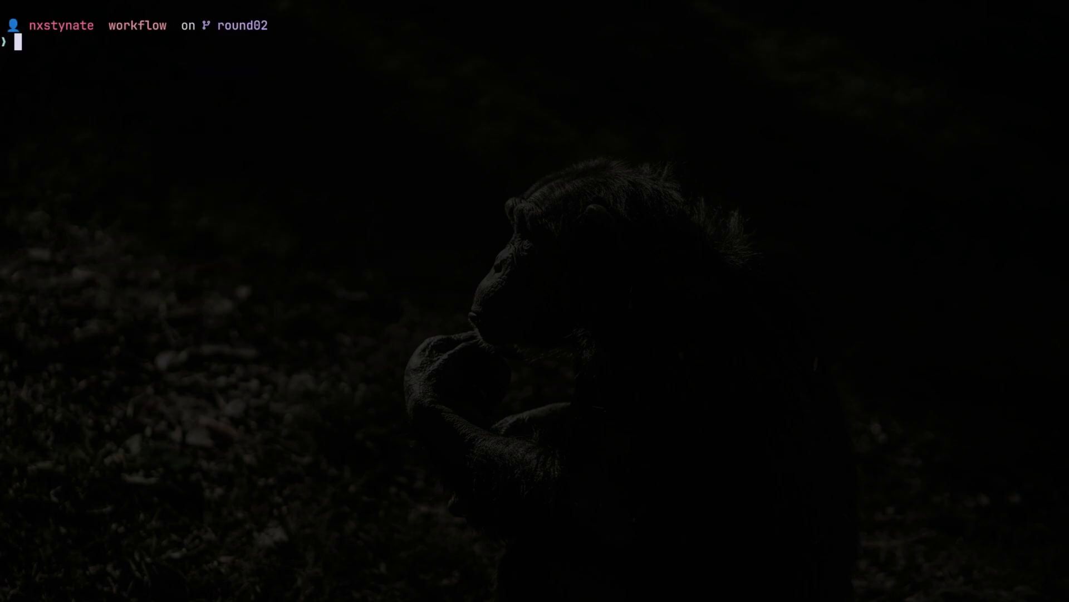
pyautogui.write('ls .\\')
pyautogui.write('1')
pyautogui.press('Tab')
pyautogui.write('5')
pyautogui.press('Tab')
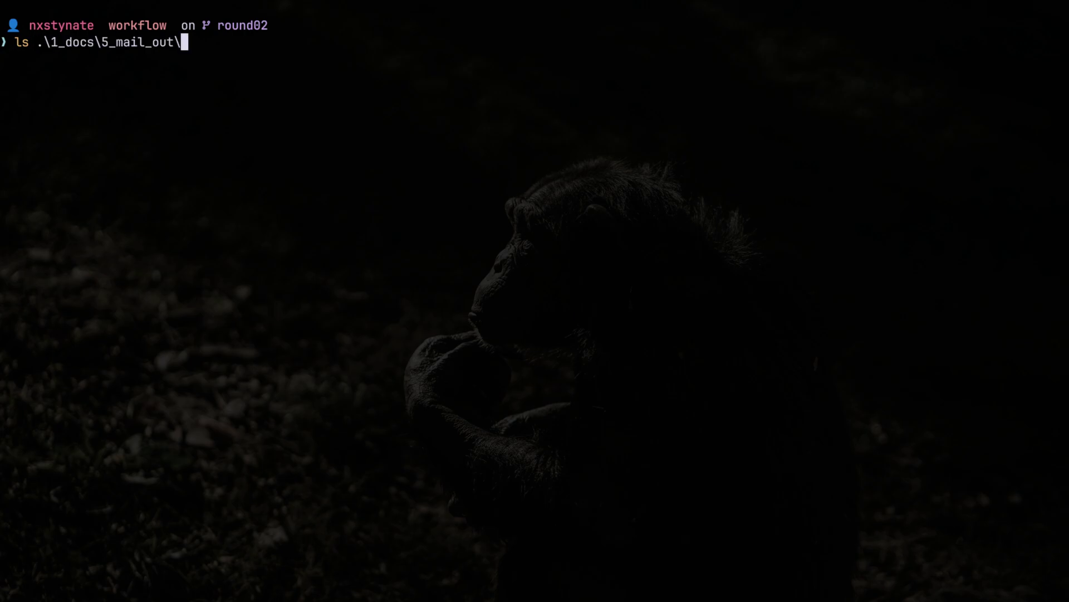
pyautogui.write('0')
pyautogui.press('Tab')
pyautogui.press('Return')
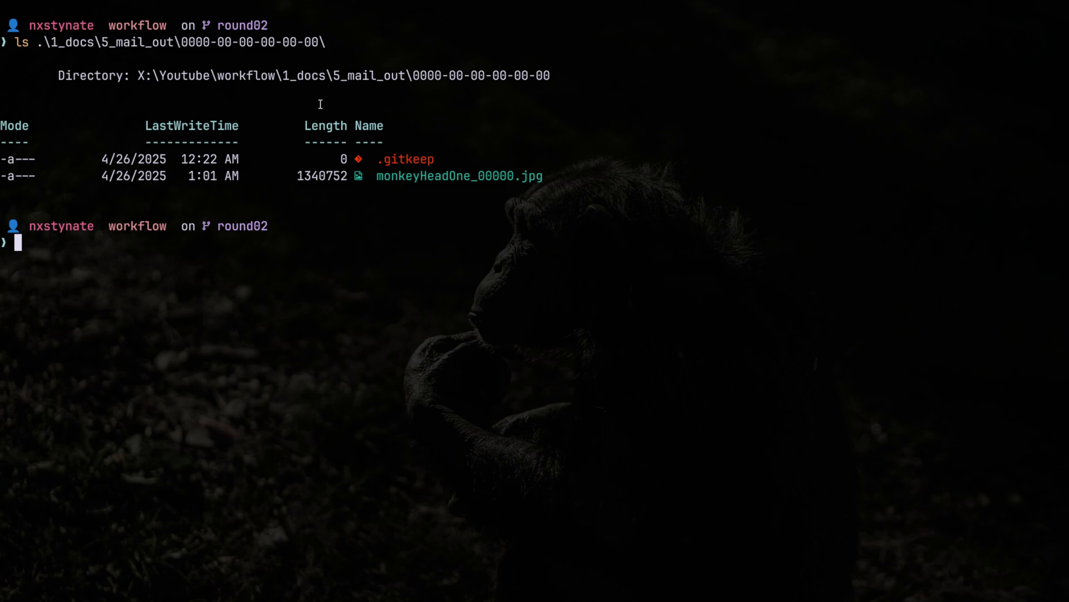
# Highlight the monkeyHeadOne_00000.jpg entry in the mail-out listing and clear the terminal
pyautogui.moveTo(376, 182); pyautogui.dragTo(861, 192)
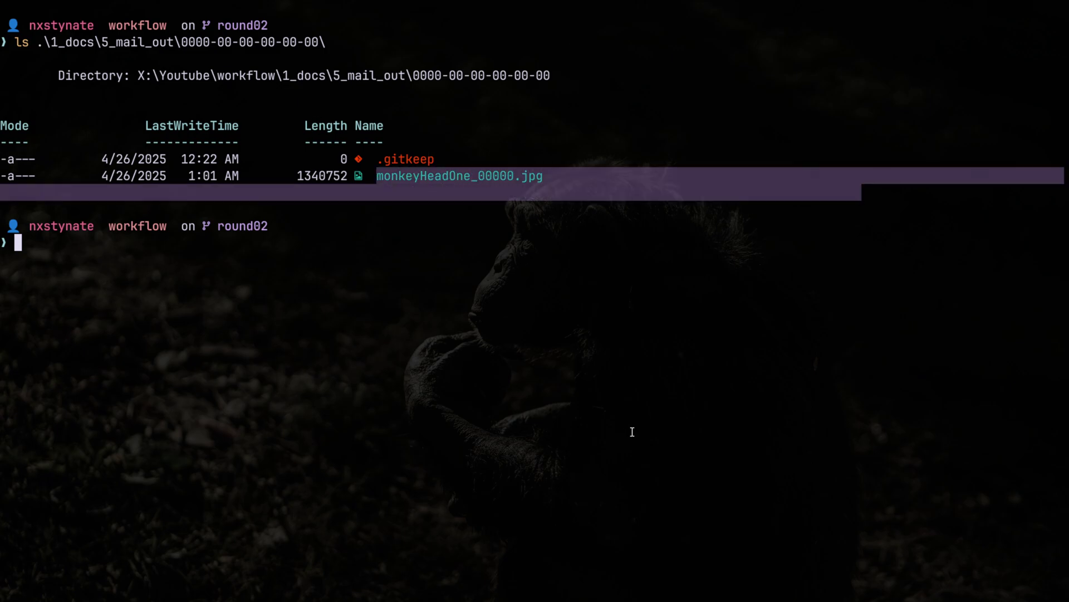
pyautogui.click(499, 189)
pyautogui.moveTo(522, 176); pyautogui.dragTo(360, 176)
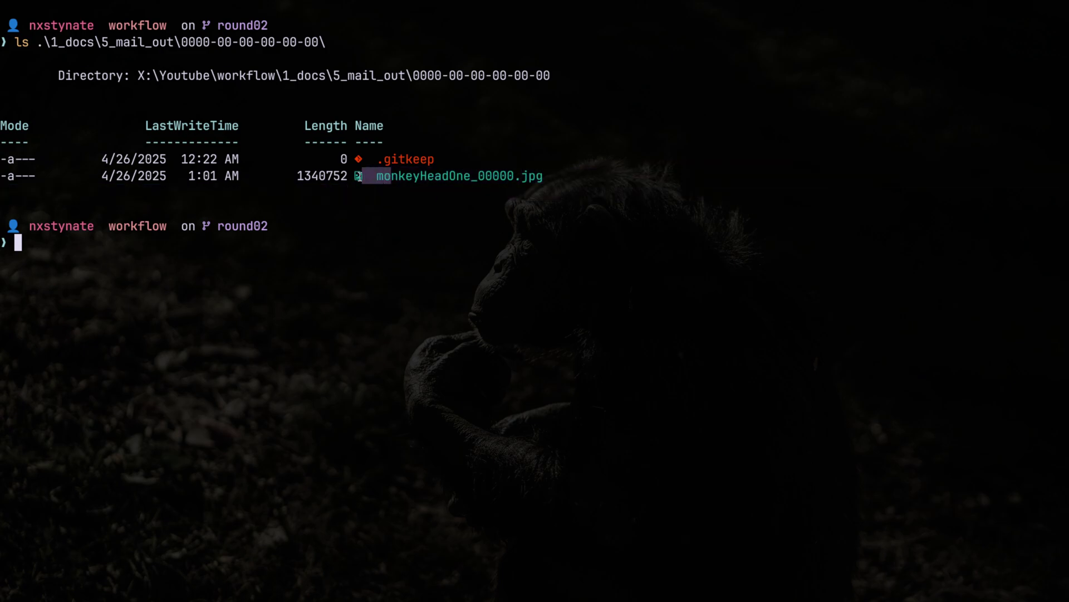
pyautogui.moveTo(496, 176); pyautogui.dragTo(344, 177)
pyautogui.click(533, 176)
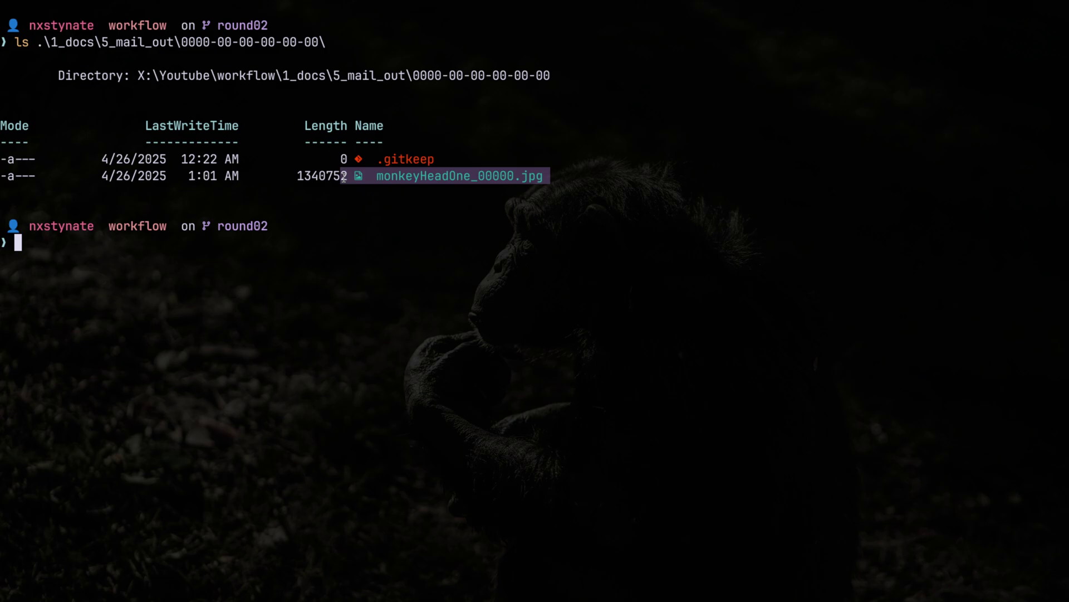
pyautogui.click(501, 318)
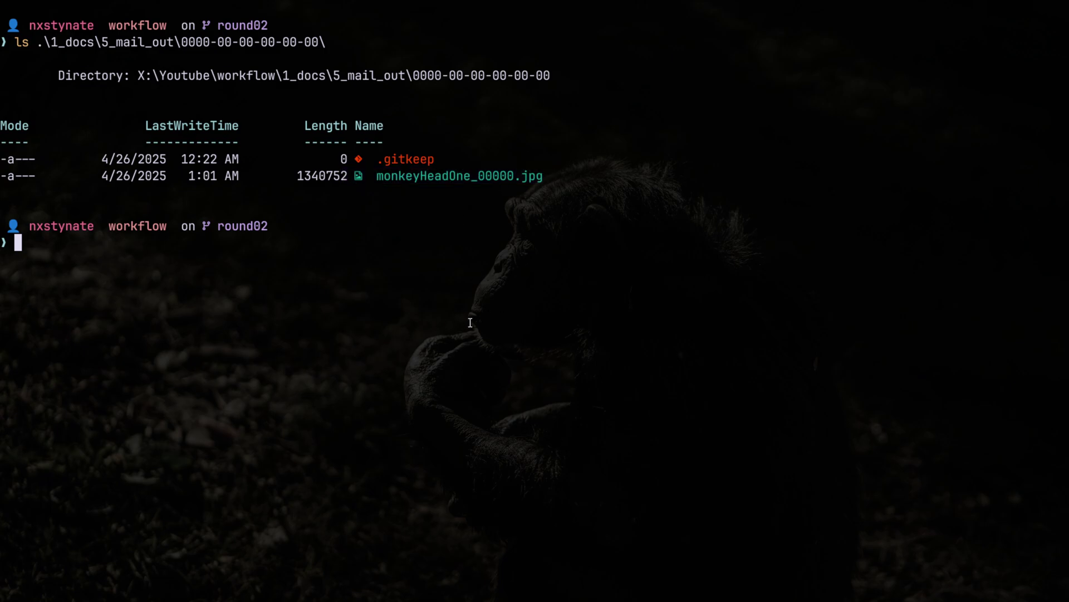
pyautogui.moveTo(179, 226); pyautogui.dragTo(189, 226)
pyautogui.write('clear')
pyautogui.press('Return')
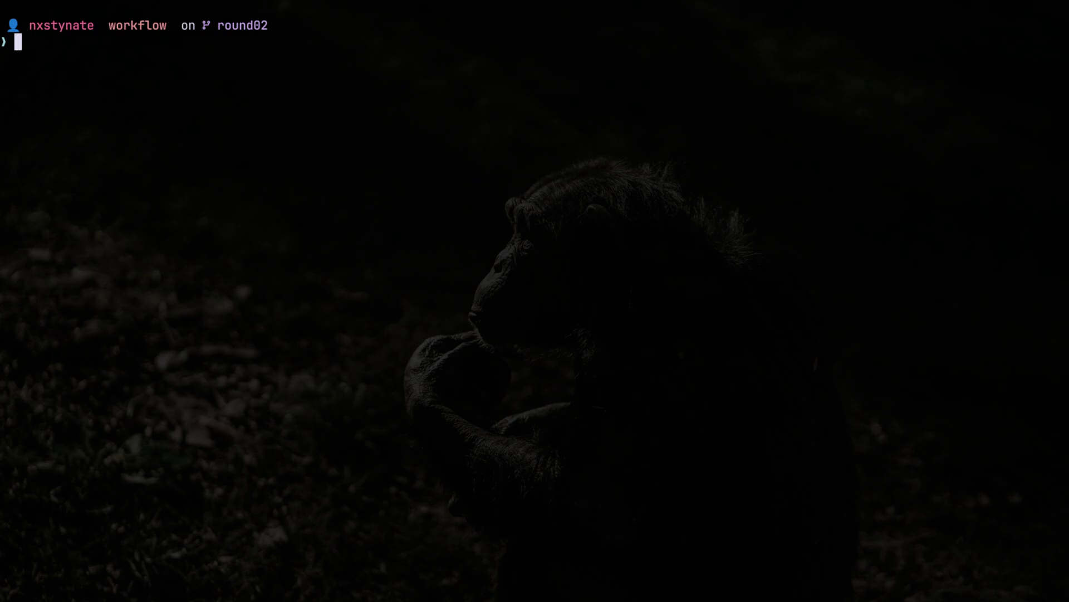
# List the git branches, then switch the repository to round01 and highlight the branch name in the confirmation
pyautogui.write('git branch')
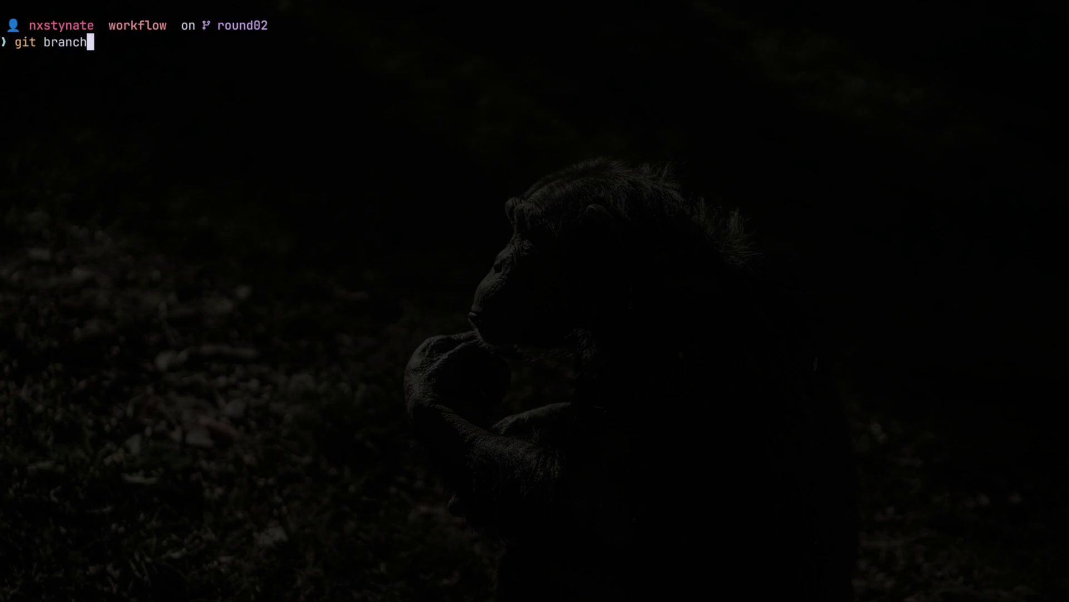
pyautogui.press('Return')
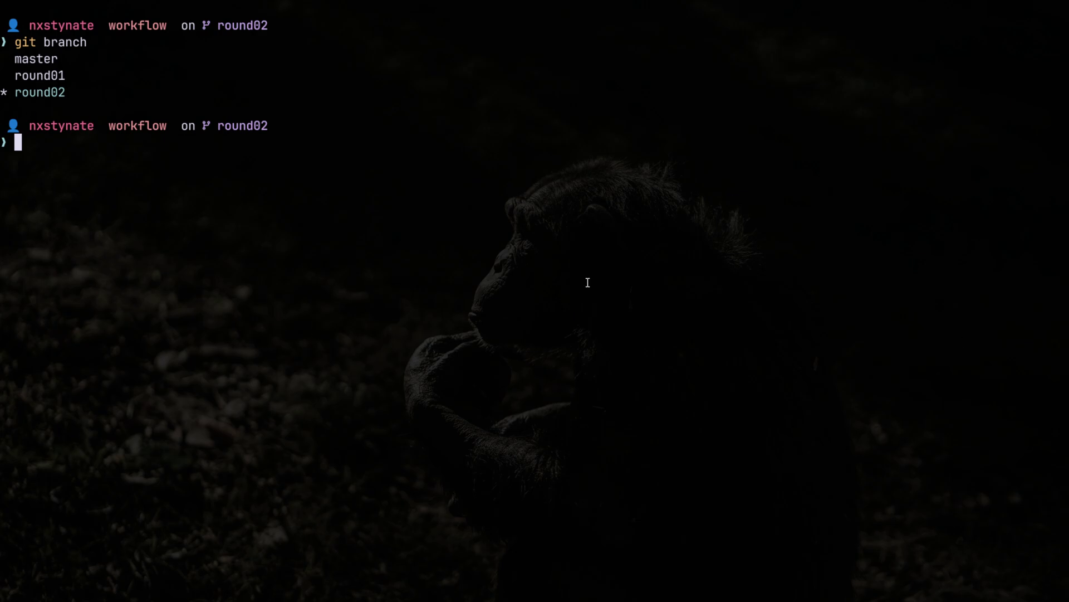
pyautogui.write('git switch round01')
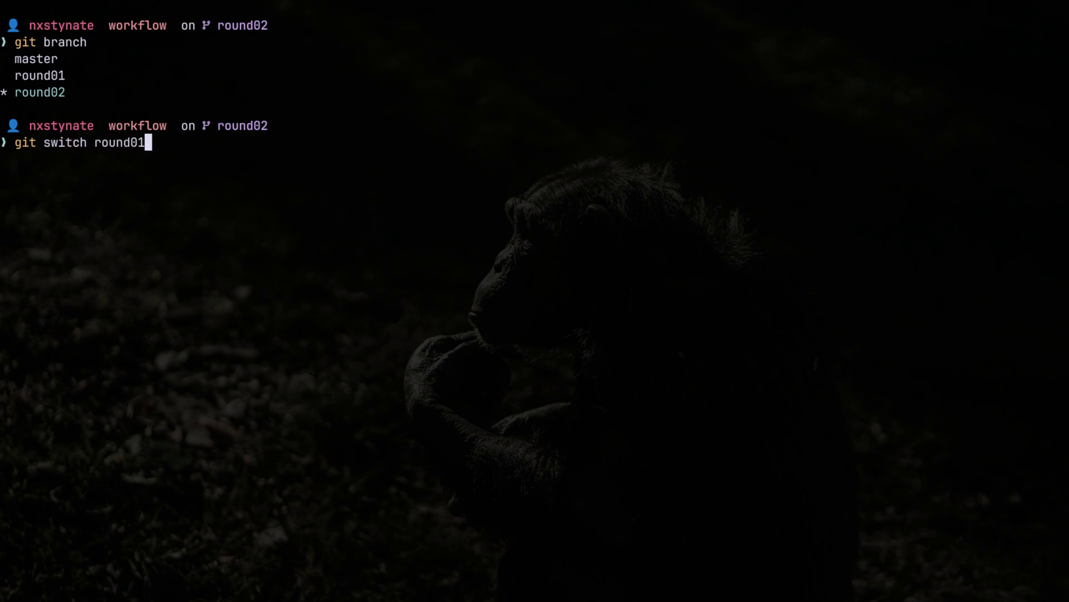
pyautogui.press('Return')
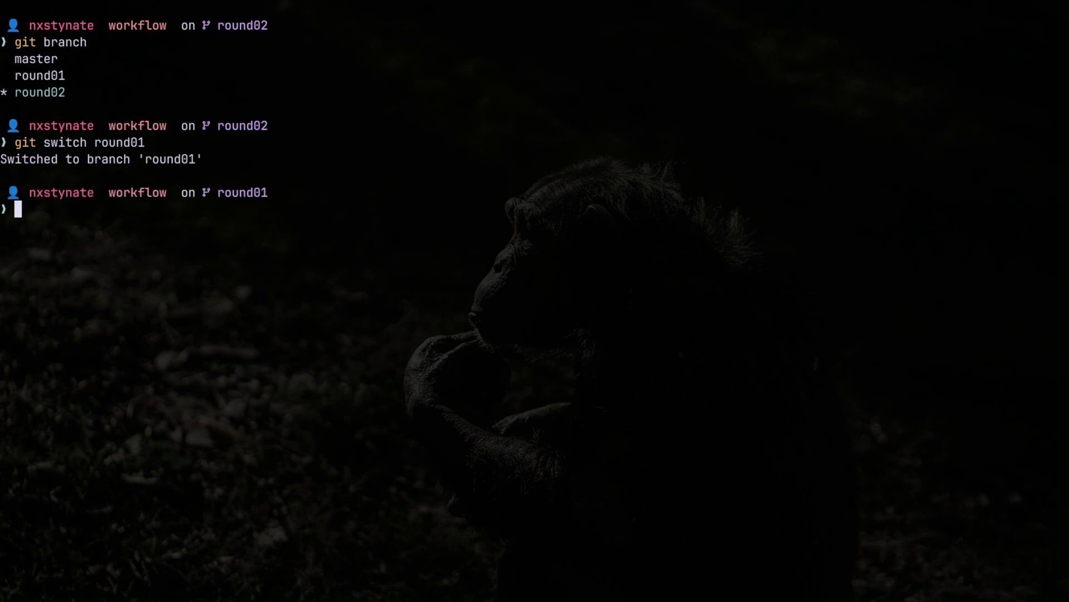
pyautogui.moveTo(144, 159); pyautogui.dragTo(196, 159)
pyautogui.click(306, 318)
pyautogui.write('fcd')
pyautogui.press('Return')
pyautogui.write('m')
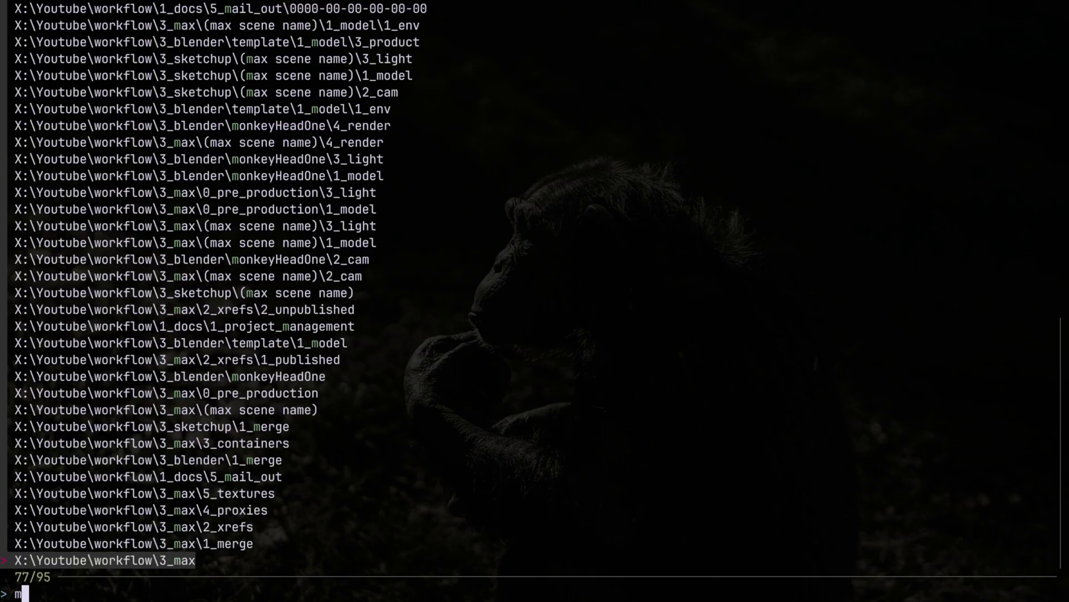
pyautogui.write('ail out 000')
pyautogui.press('Return')
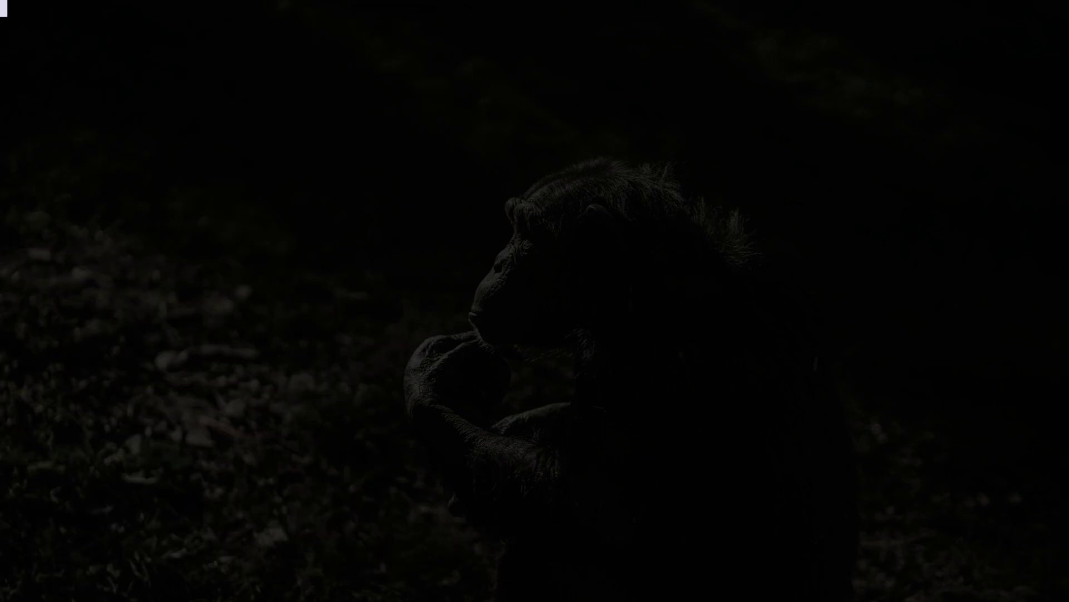
pyautogui.write('ls')
pyautogui.press('Return')
# View the round01 render monkeyHeadOne_00000.jpg from the mail-out folder, and close the image viewer
pyautogui.write('monek')
pyautogui.hotkey('ctrl', 'BackSpace')
pyautogui.write('mone')
pyautogui.press('BackSpace')
pyautogui.press('BackSpace')
pyautogui.press('BackSpace')
pyautogui.press('BackSpace')
pyautogui.write('mone')
pyautogui.press('BackSpace')
pyautogui.press('Tab')
pyautogui.press('Return')
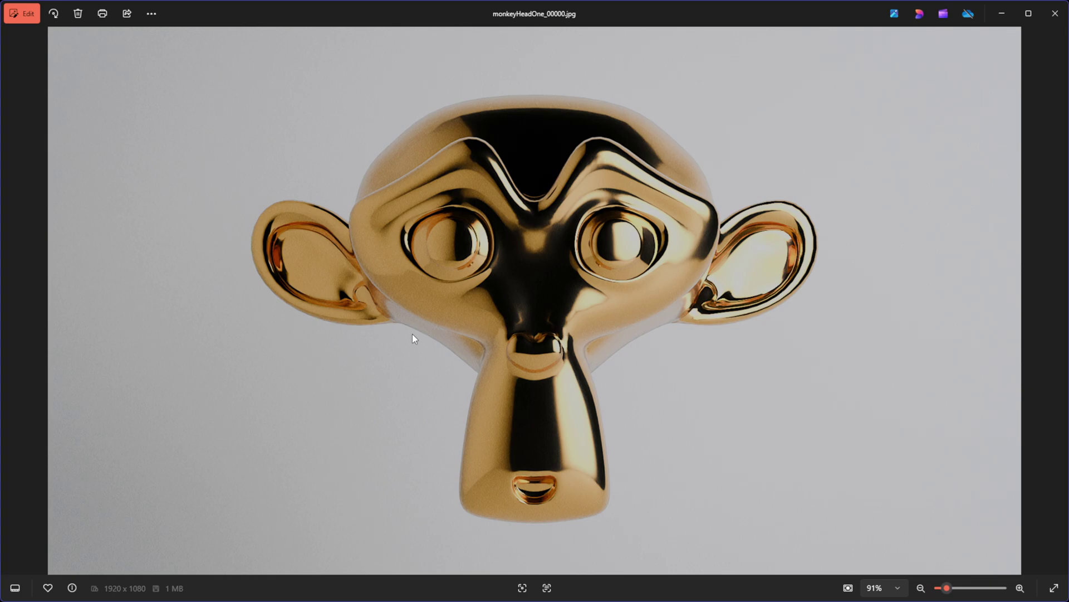
pyautogui.hotkey('alt', 'F4')
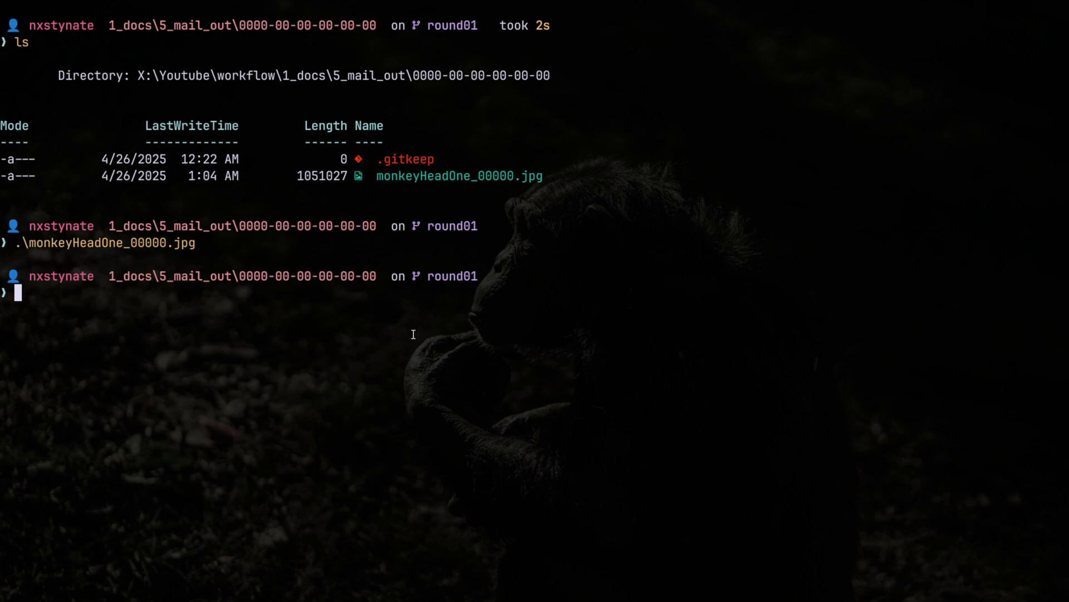
# Go up two levels to the 1_docs folder and list its contents
pyautogui.write('cd ../../')
pyautogui.press('Return')
pyautogui.write('ls')
pyautogui.press('Return')
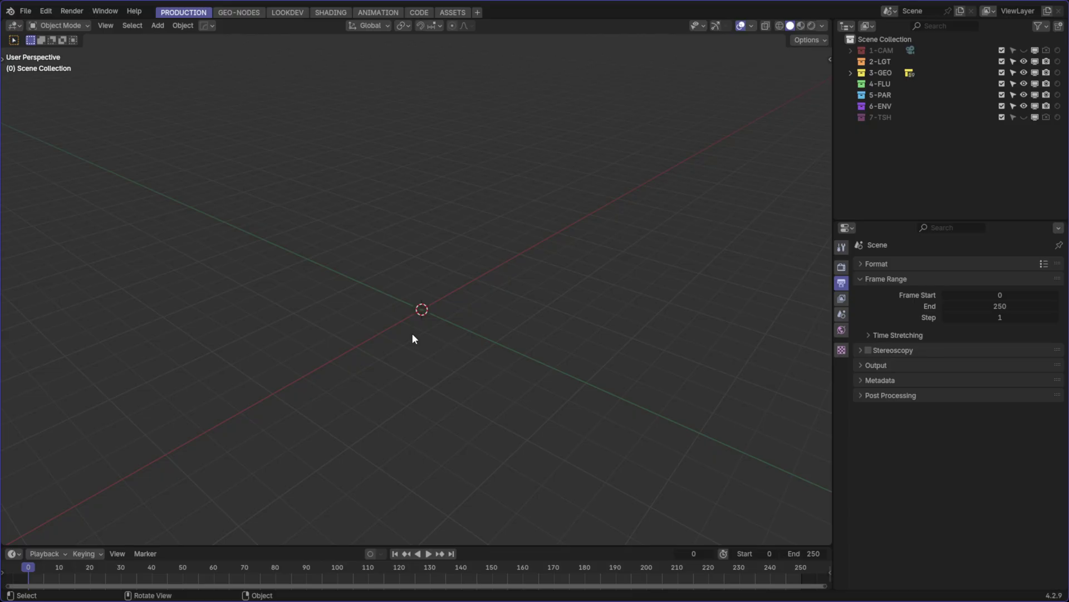
# Switch to Blender, view the recent production-fixtures-master.blend on round01, and return to a new empty scene
pyautogui.hotkey('ctrl', 's')
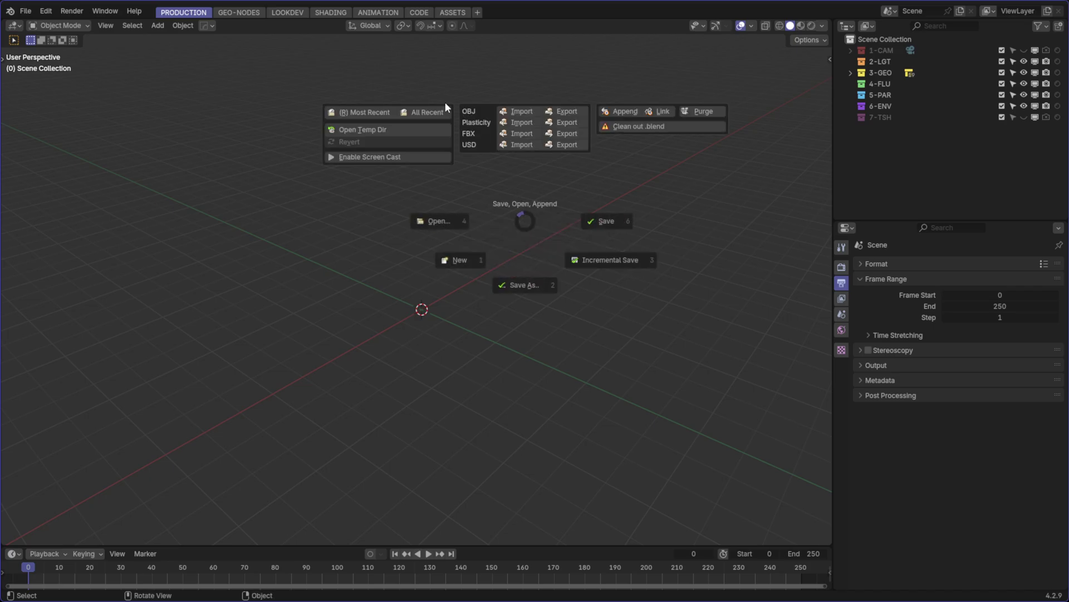
pyautogui.click(427, 112)
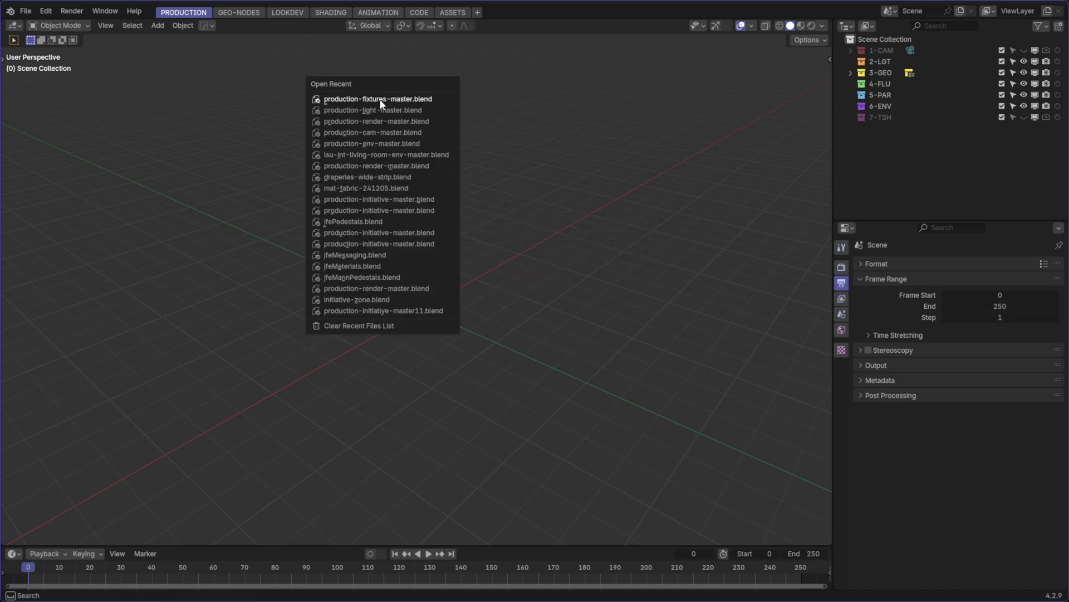
pyautogui.click(381, 104)
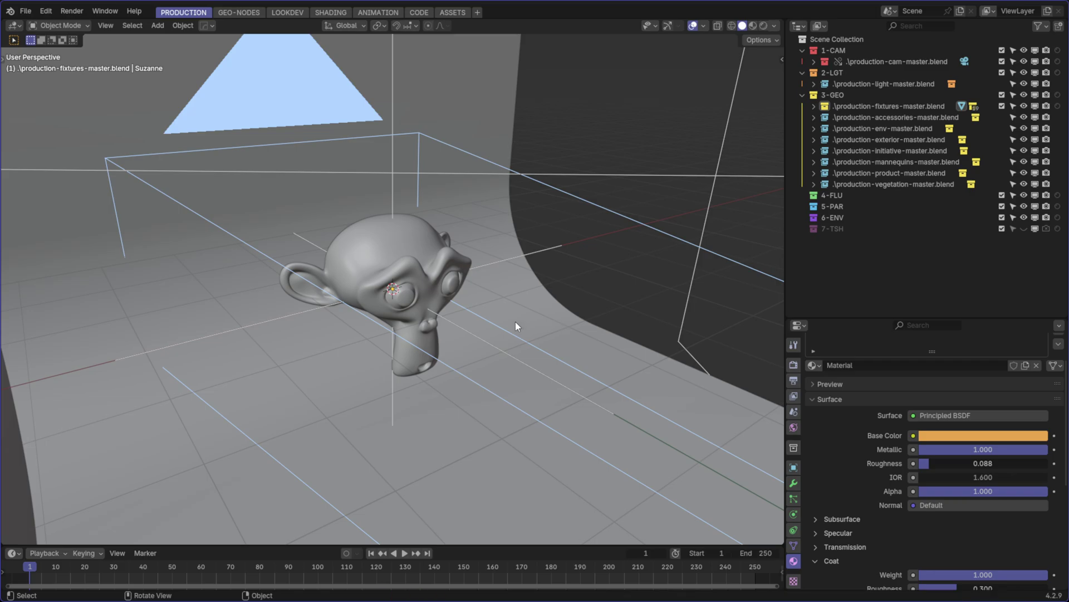
pyautogui.hotkey('ctrl', 's')
pyautogui.click(444, 353)
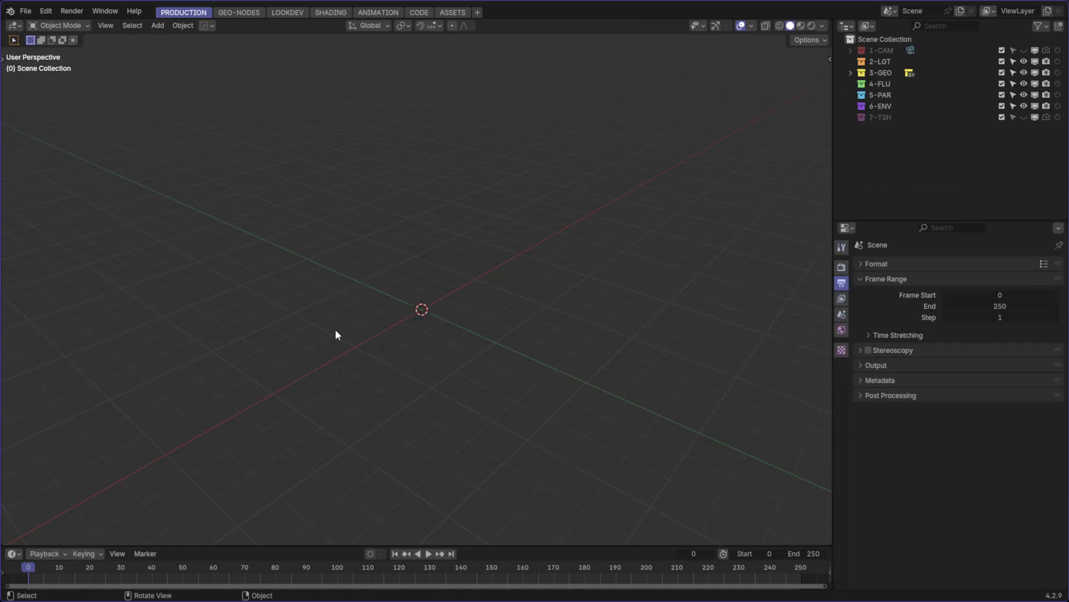
# Switch back to the terminal, go up to the workflow root and list its contents
pyautogui.hotkey('alt', 'Tab')
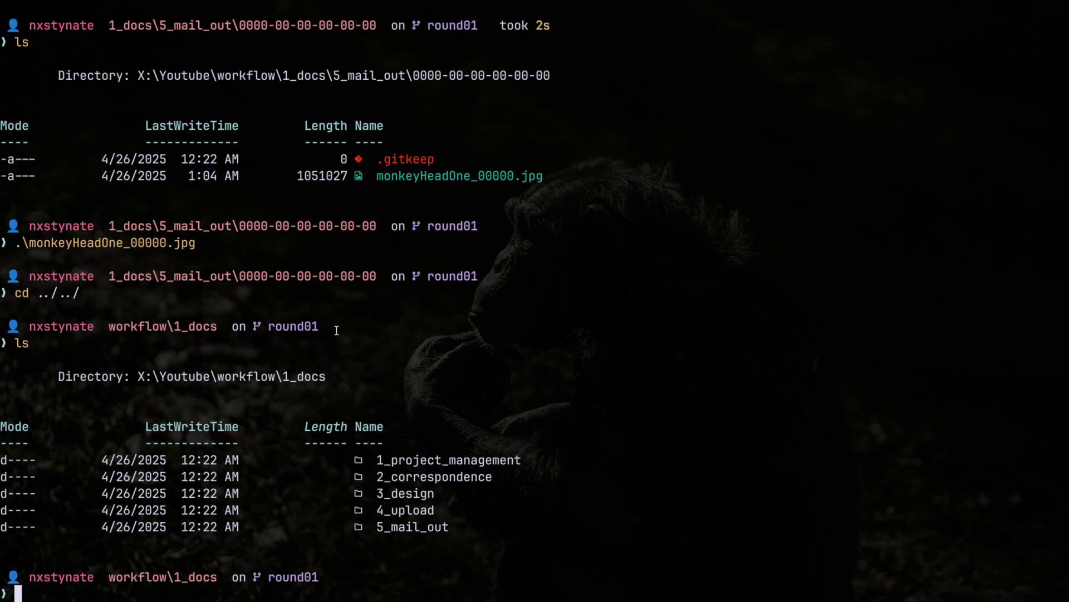
pyautogui.write('cd ..')
pyautogui.press('Return')
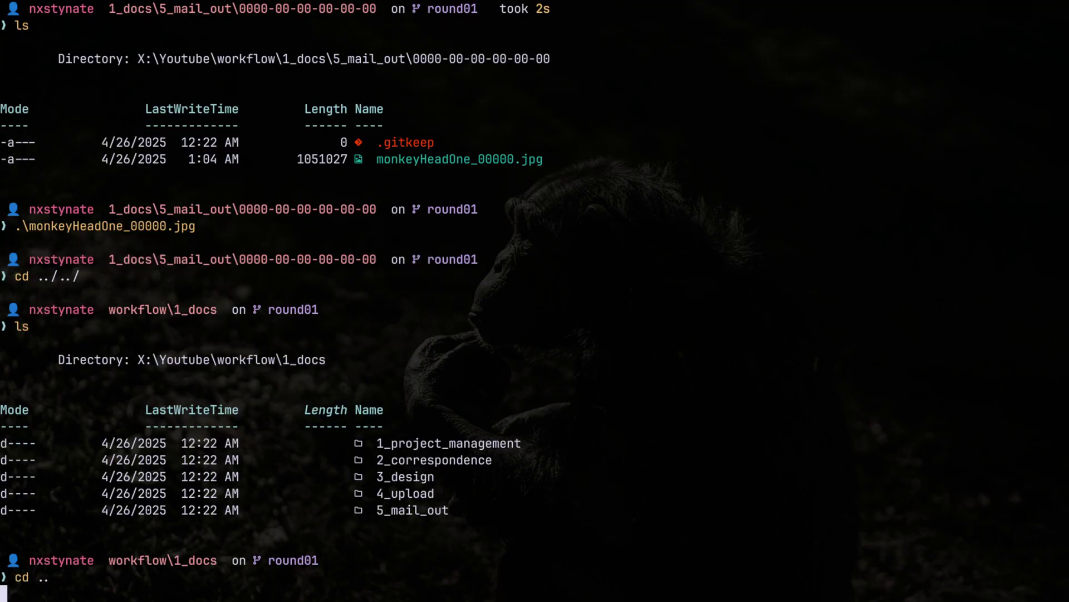
pyautogui.write('ls')
pyautogui.press('Return')
# Check the git branches and switch the repository to round02, listing the workflow root on that branch
pyautogui.write('git ')
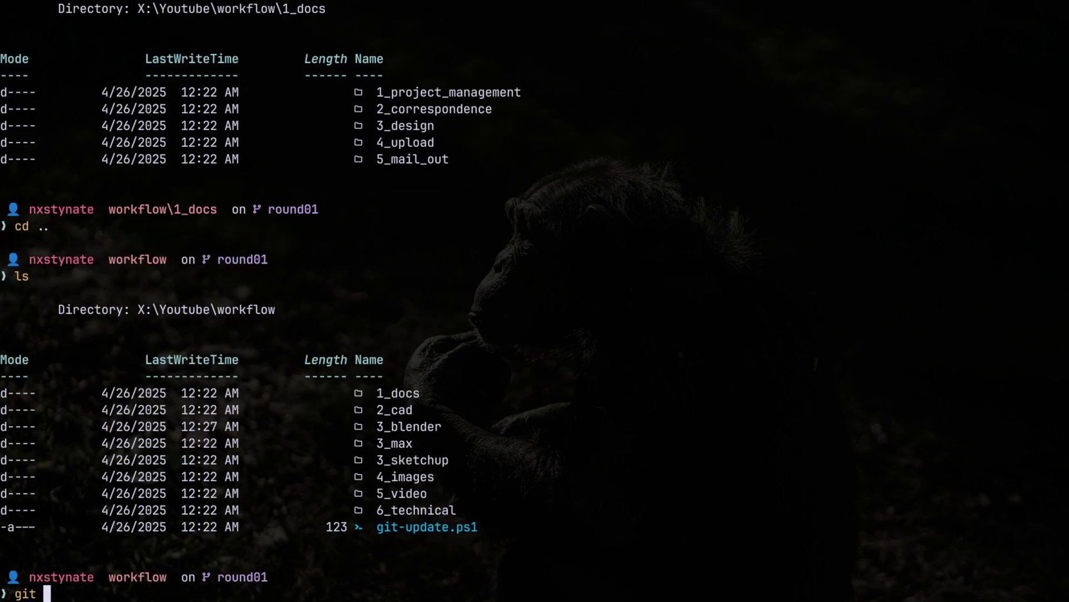
pyautogui.write('branch')
pyautogui.press('Return')
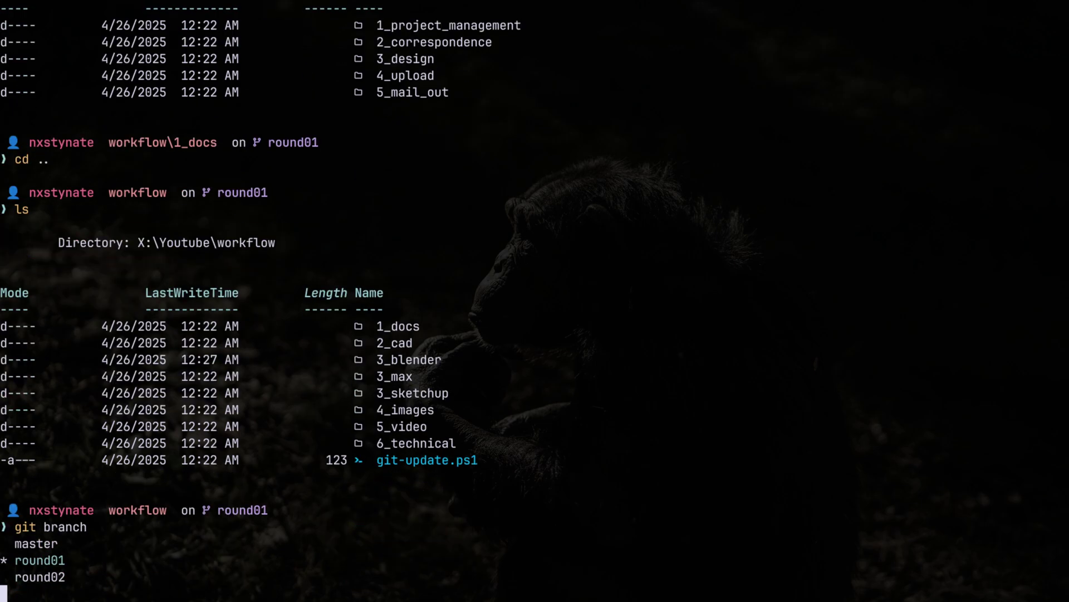
pyautogui.write('git switch')
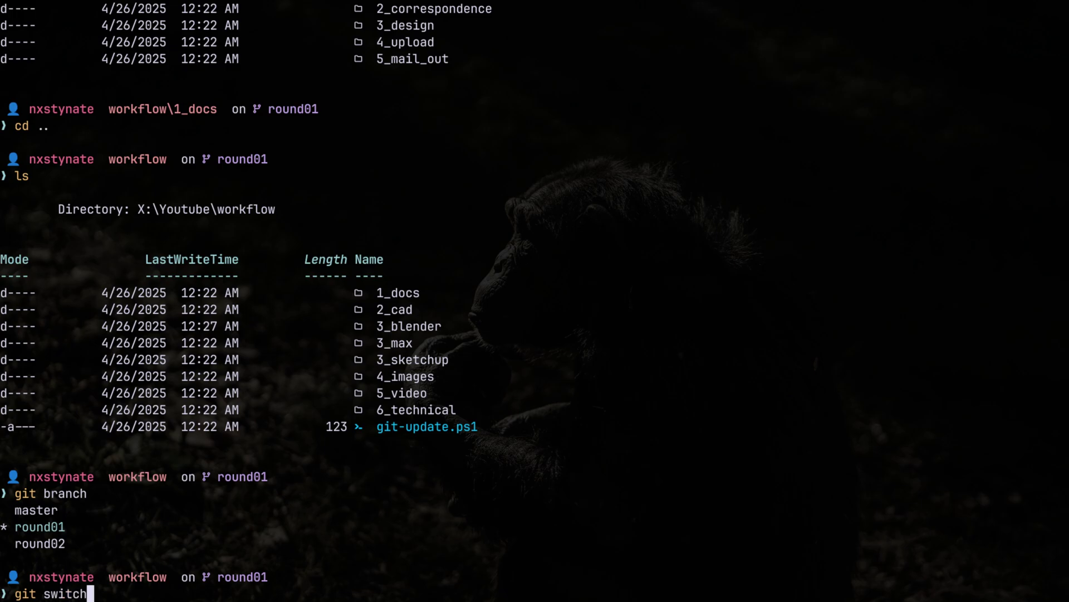
pyautogui.write(' round02')
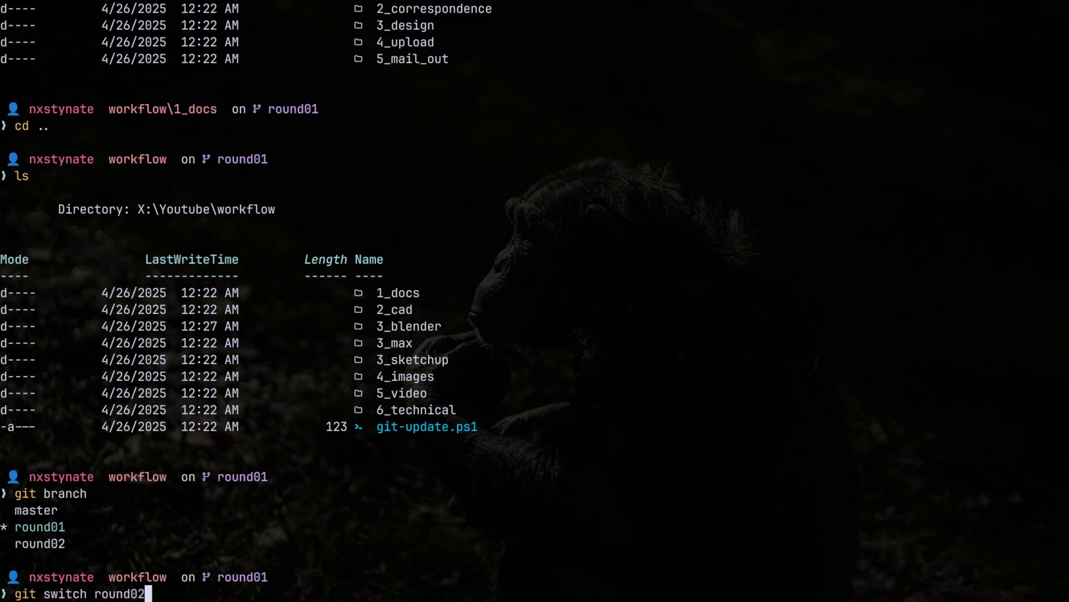
pyautogui.press('Return')
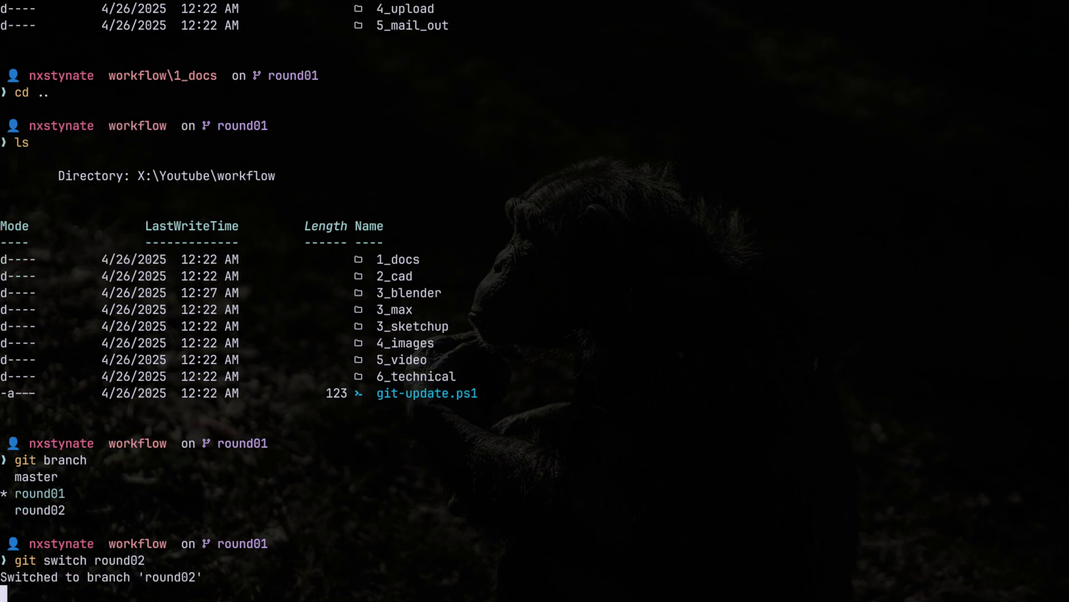
pyautogui.write('ls')
pyautogui.press('Return')
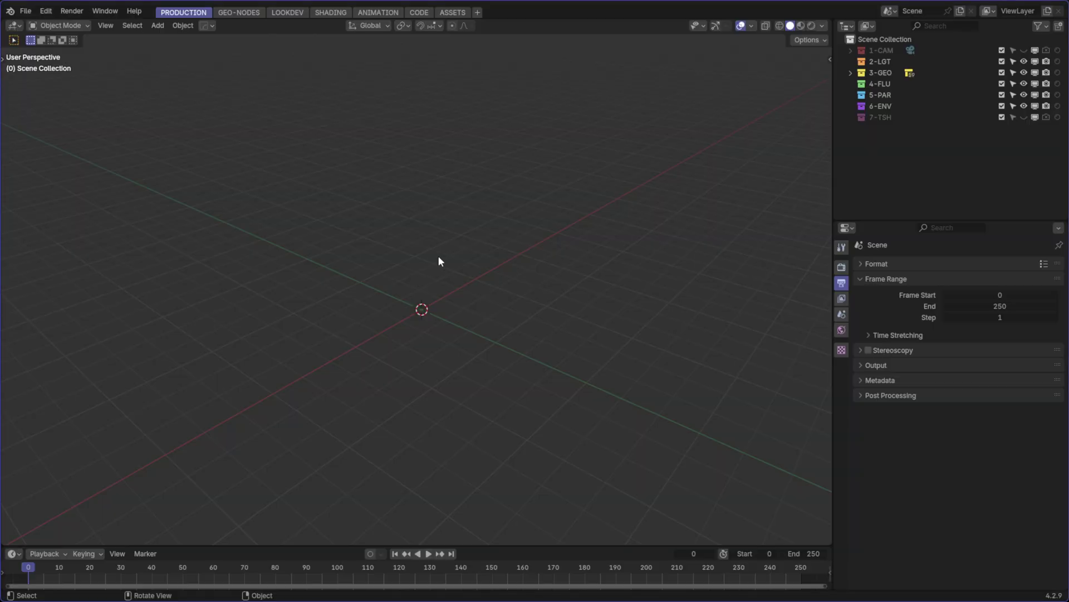
# Switch to Blender and open the recent production-fixtures-master.blend from monkeyHeadOne to view its round02 version
pyautogui.hotkey('ctrl', 's')
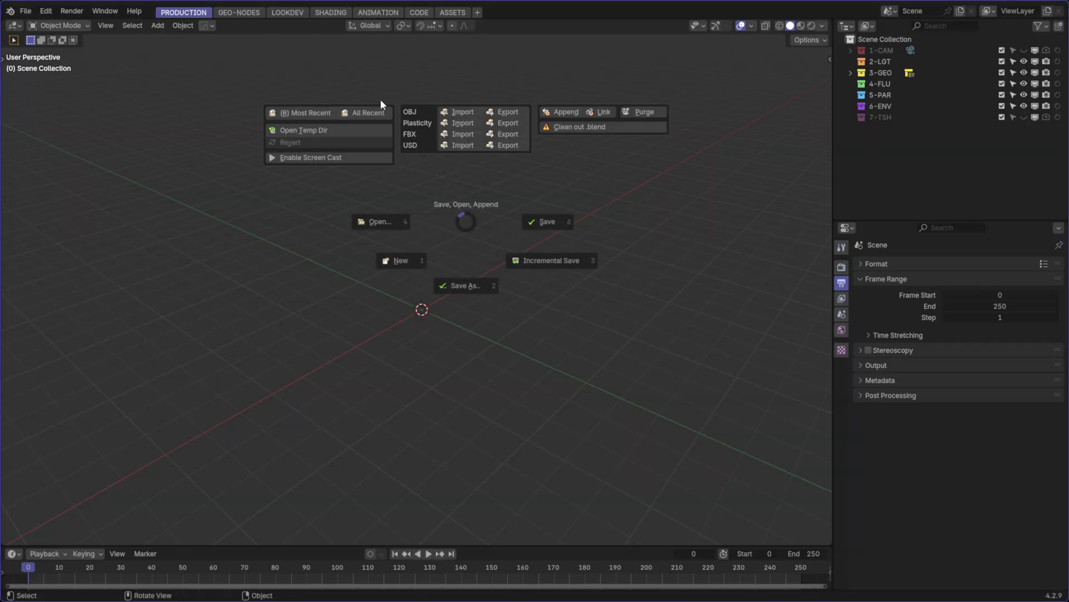
pyautogui.click(367, 112)
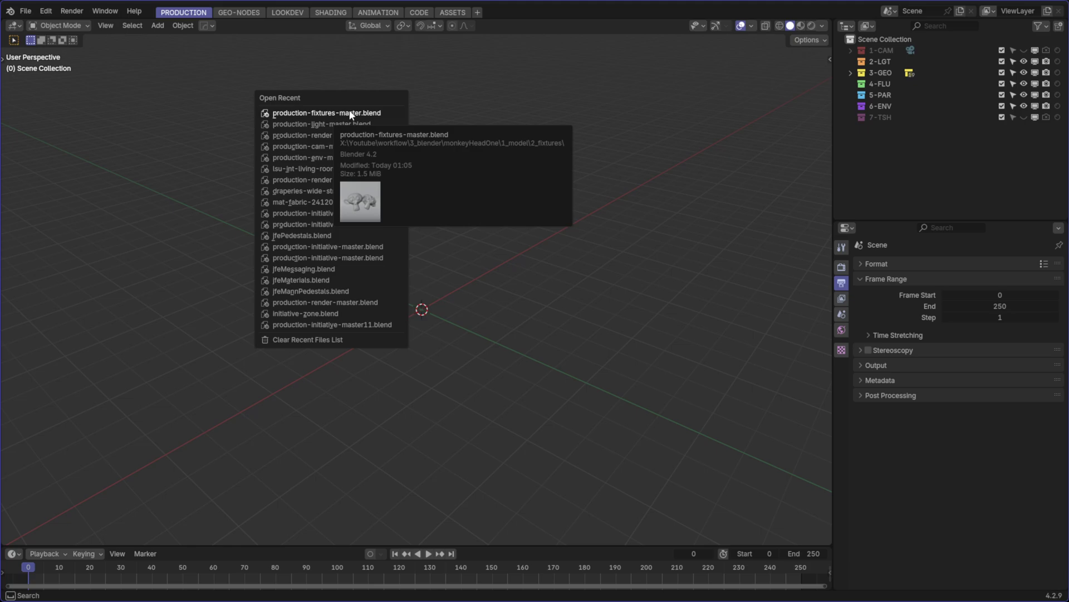
pyautogui.click(351, 113)
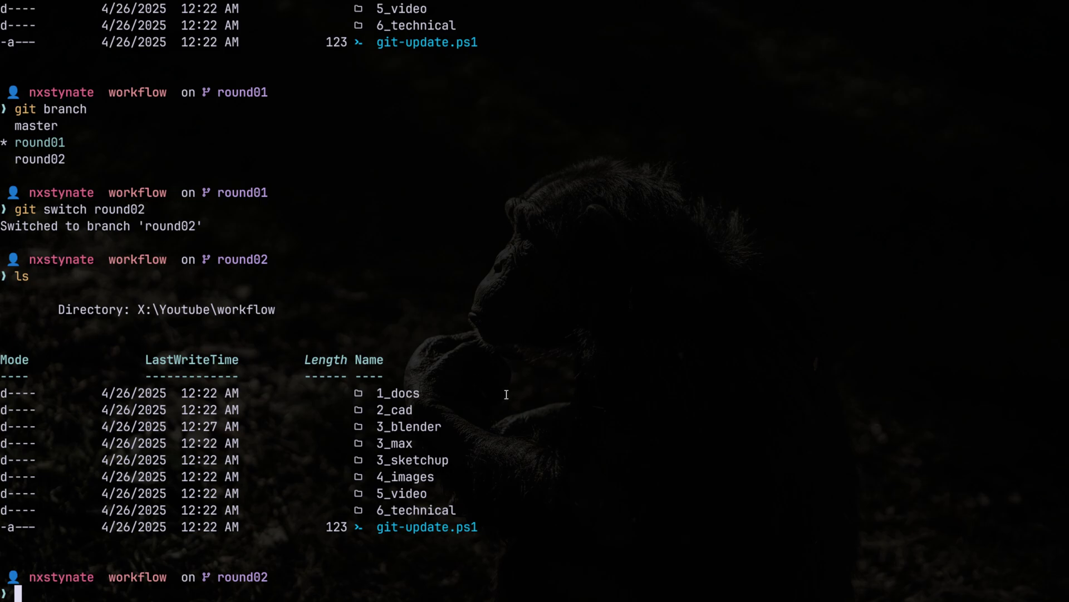
# List the workflow root including hidden items in the terminal, and highlight the .git folder entry and the current branch
pyautogui.scroll(3, 303, 112)
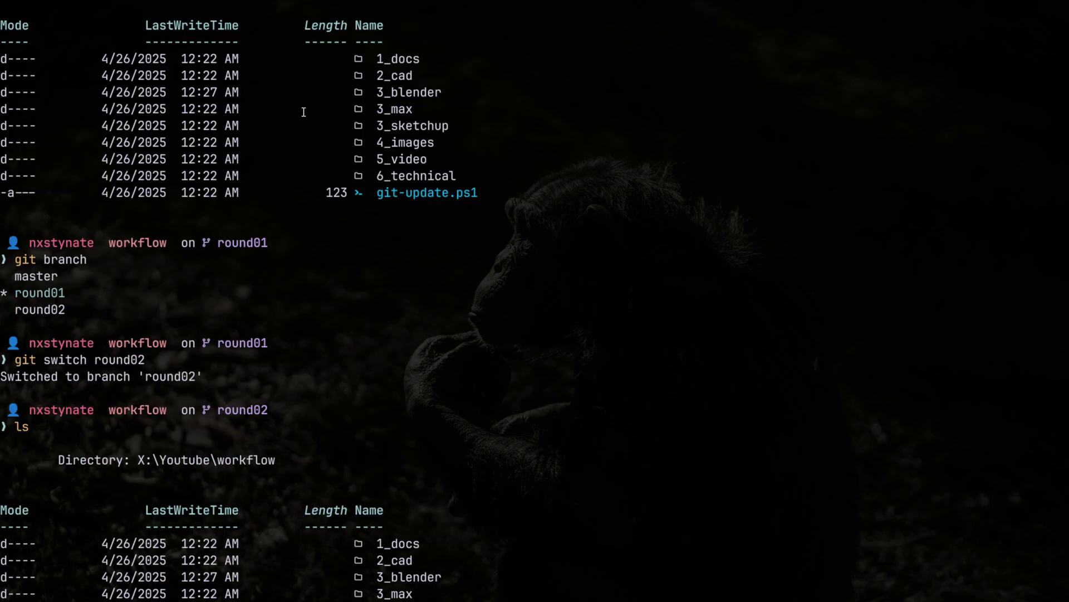
pyautogui.scroll(-3, 304, 112)
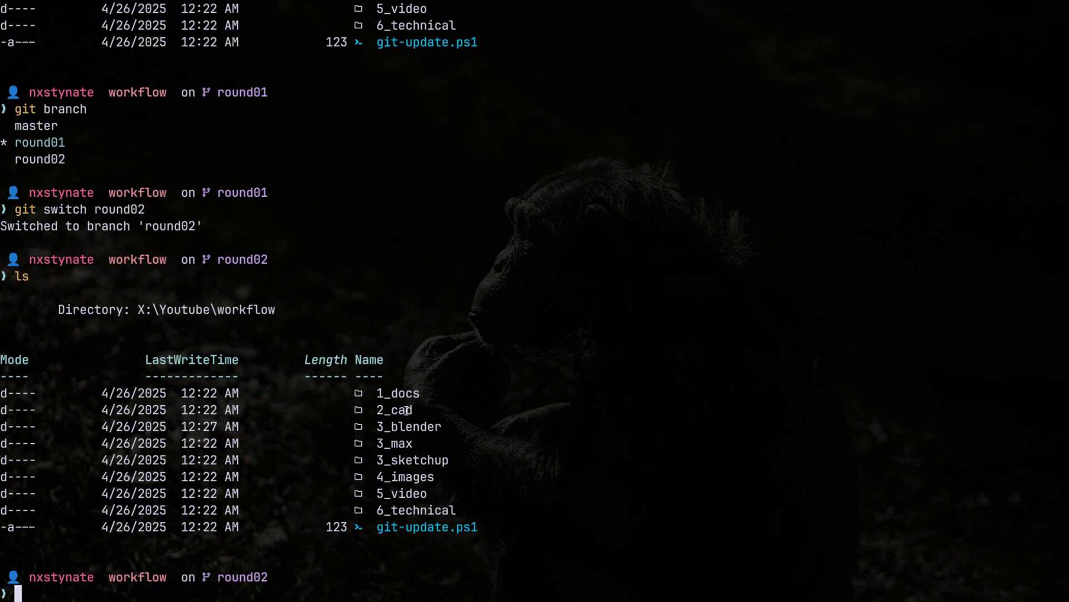
pyautogui.write('ls -force')
pyautogui.press('Return')
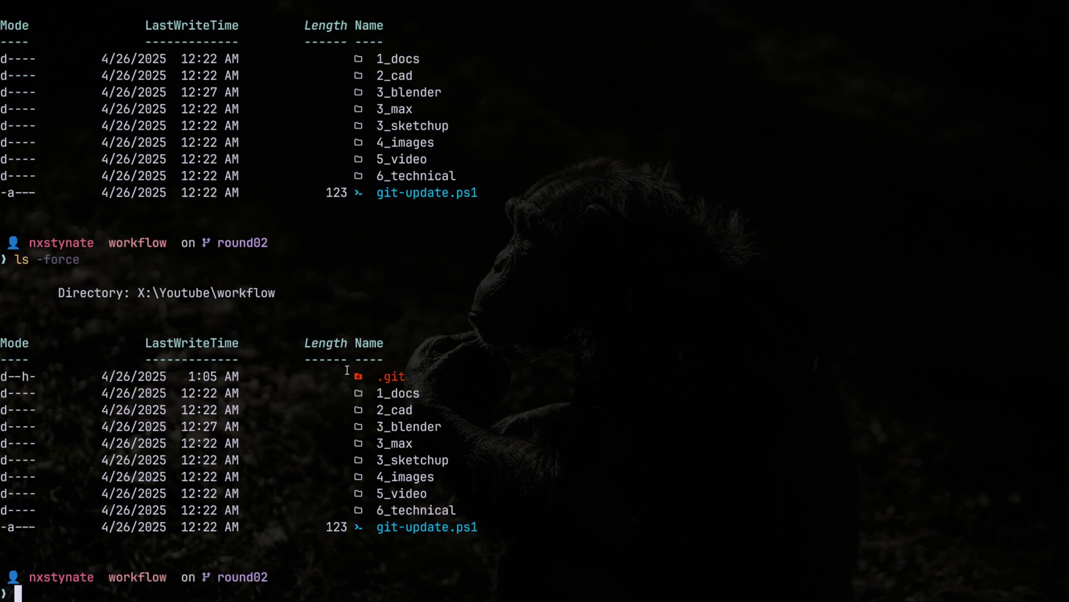
pyautogui.moveTo(406, 376); pyautogui.dragTo(0, 379)
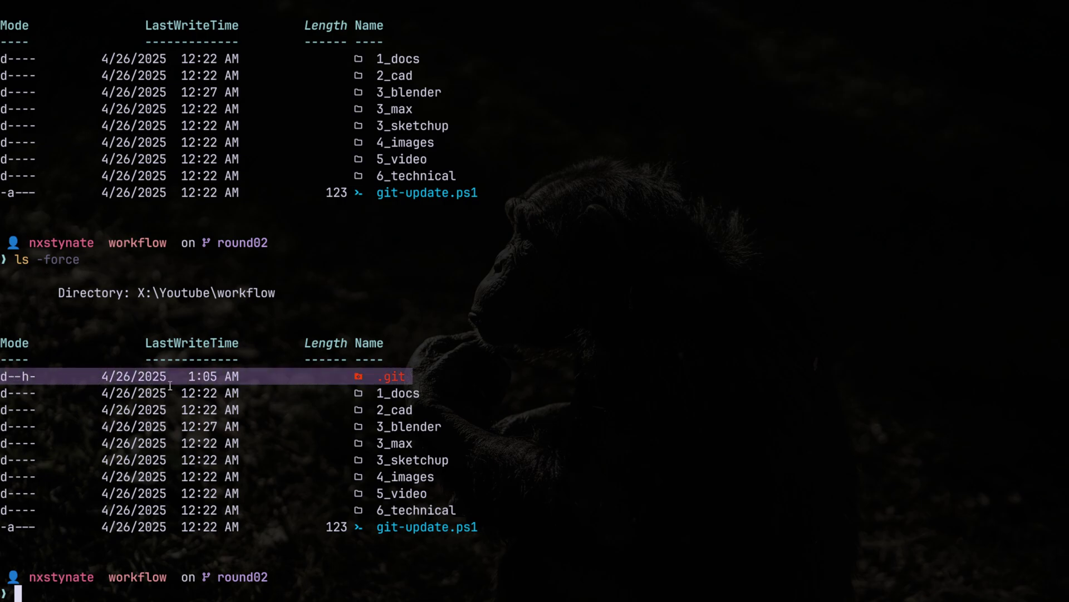
pyautogui.moveTo(413, 377); pyautogui.dragTo(3, 377)
pyautogui.moveTo(180, 577); pyautogui.dragTo(308, 579)
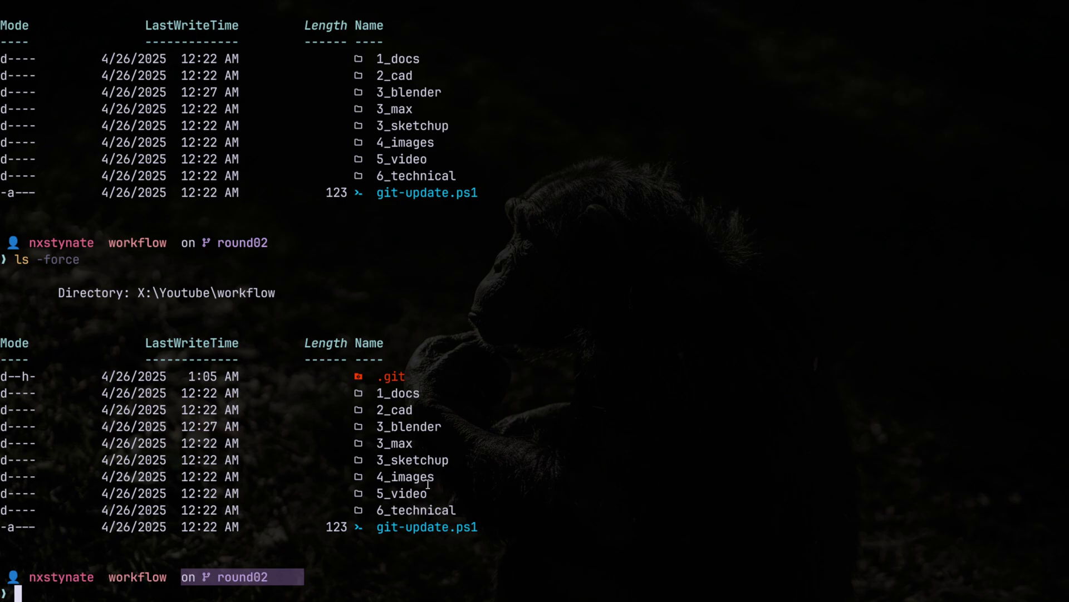
pyautogui.click(527, 429)
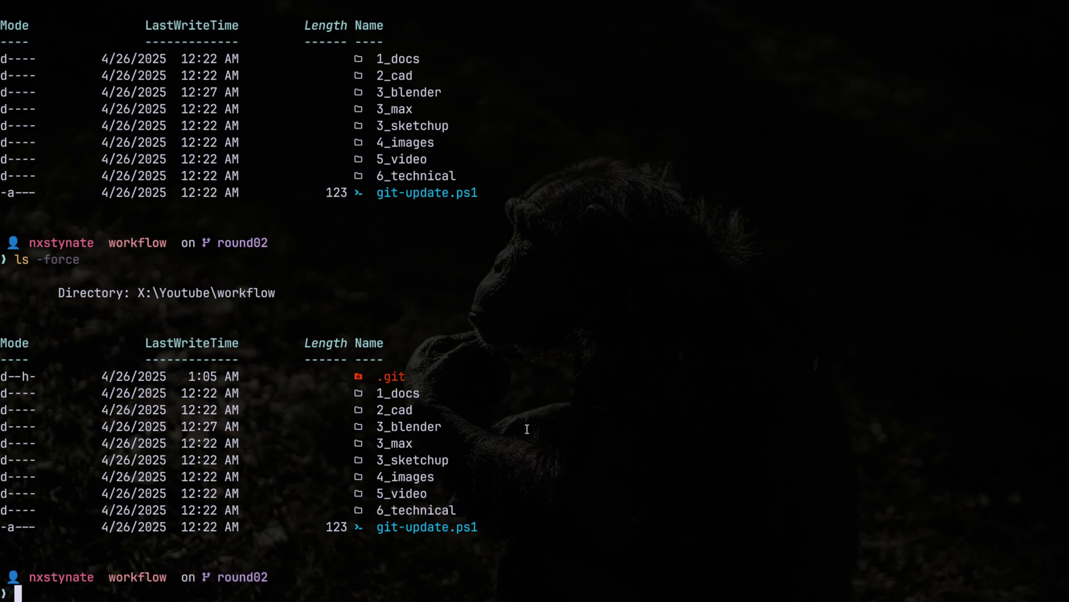
# Clear the terminal and list the contents of the workflow root
pyautogui.write('clear')
pyautogui.press('Return')
pyautogui.write('ls')
pyautogui.press('Return')
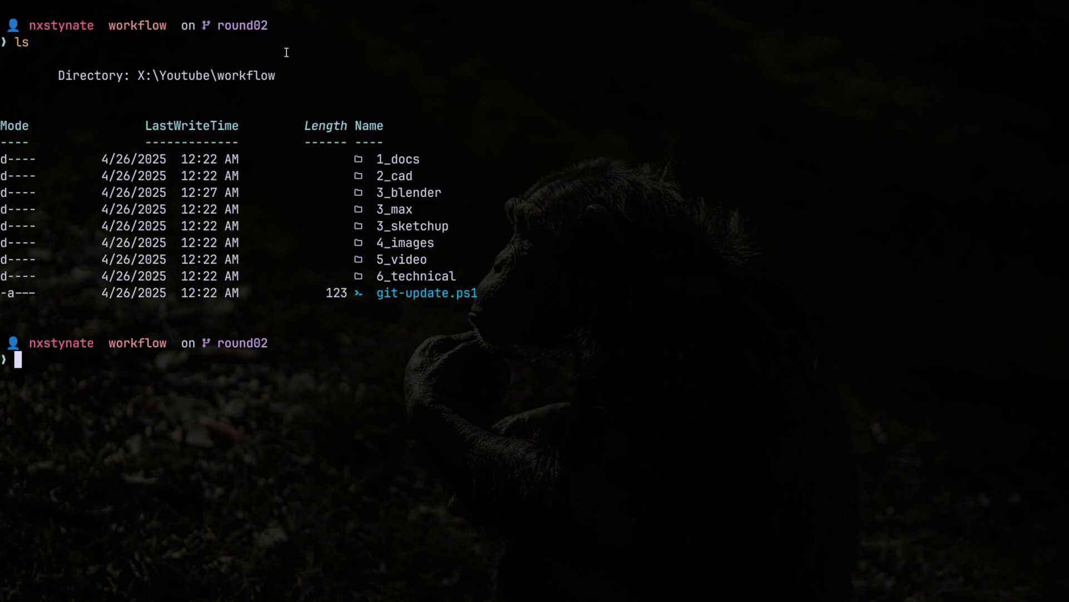
pyautogui.write('git')
pyautogui.press('BackSpace')
pyautogui.press('BackSpace')
pyautogui.press('BackSpace')
pyautogui.write('clear')
pyautogui.press('Return')
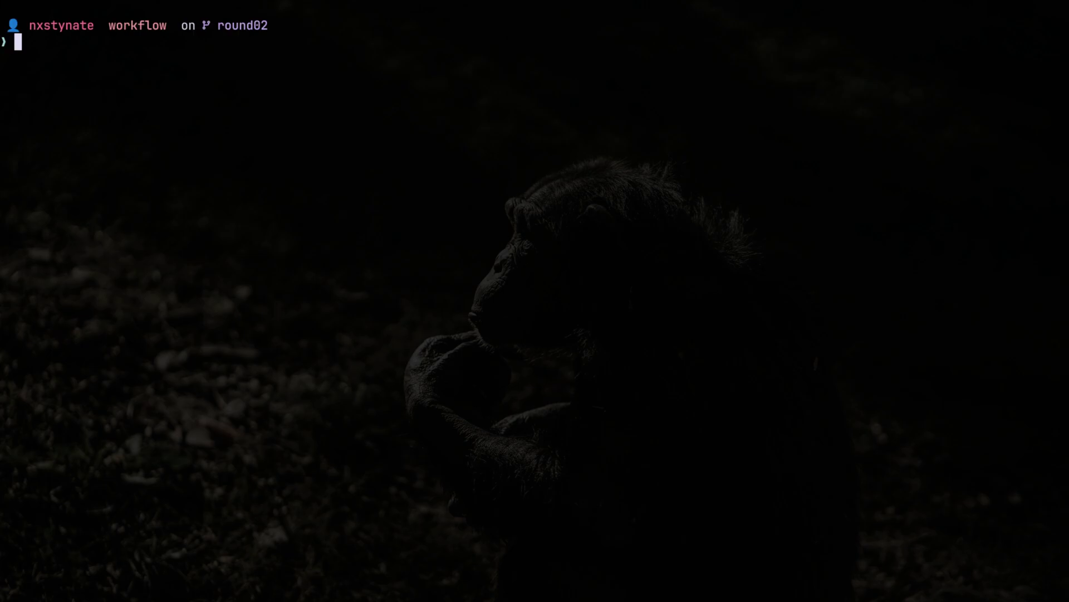
pyautogui.write('ls')
pyautogui.press('Return')
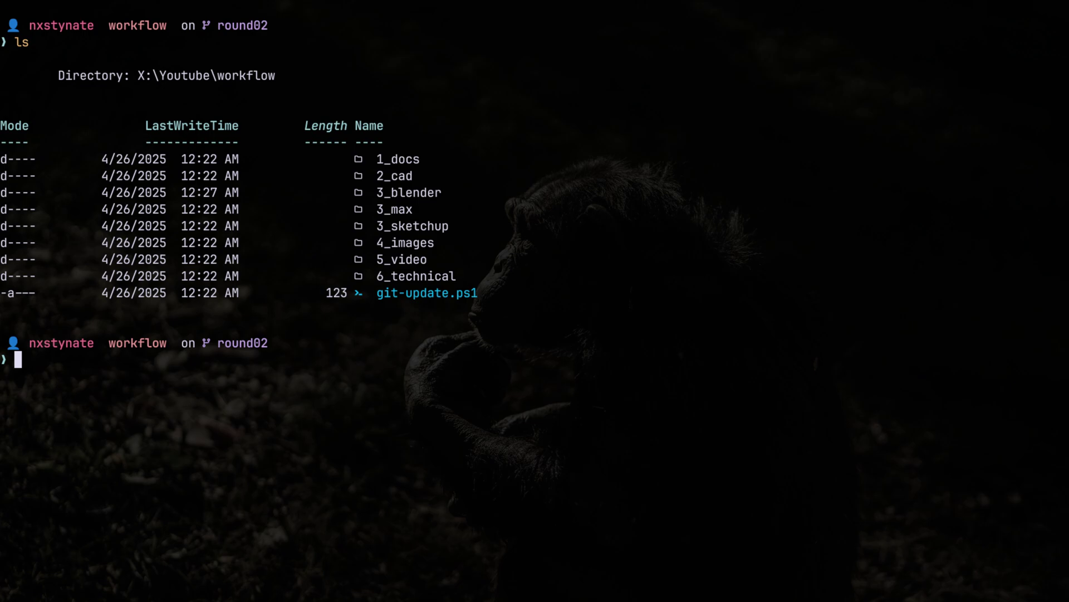
# Change the working directory to 1_docs\5_mail_out and list its contents
pyautogui.write('cd 1')
pyautogui.press('Tab')
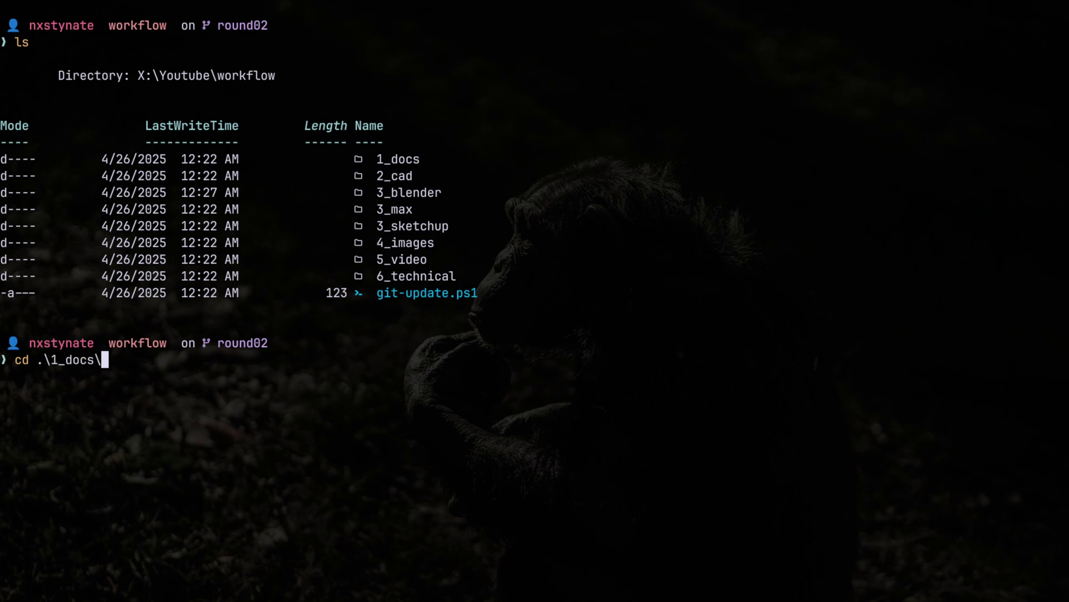
pyautogui.write('5')
pyautogui.press('Tab')
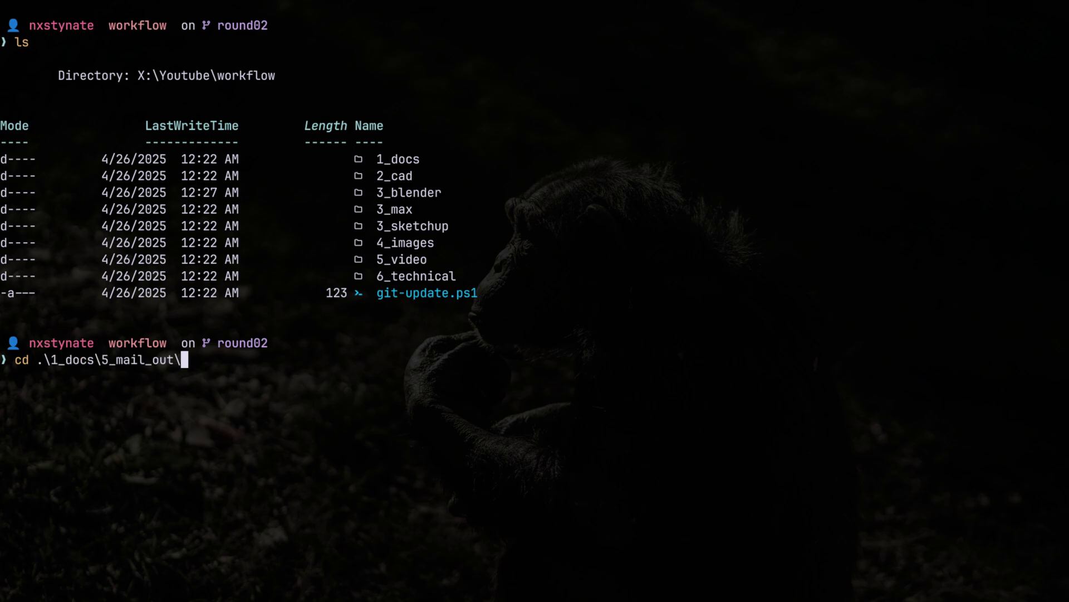
pyautogui.press('Return')
pyautogui.write('ls')
pyautogui.press('Return')
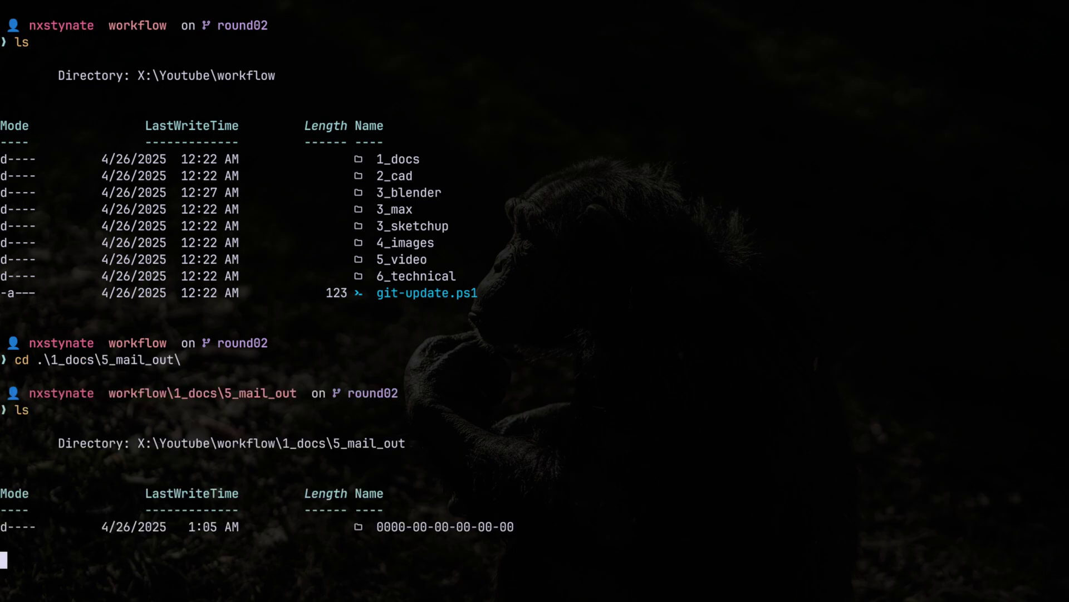
pyautogui.write('nvim')
pyautogui.press('BackSpace')
pyautogui.press('BackSpace')
pyautogui.press('BackSpace')
pyautogui.press('BackSpace')
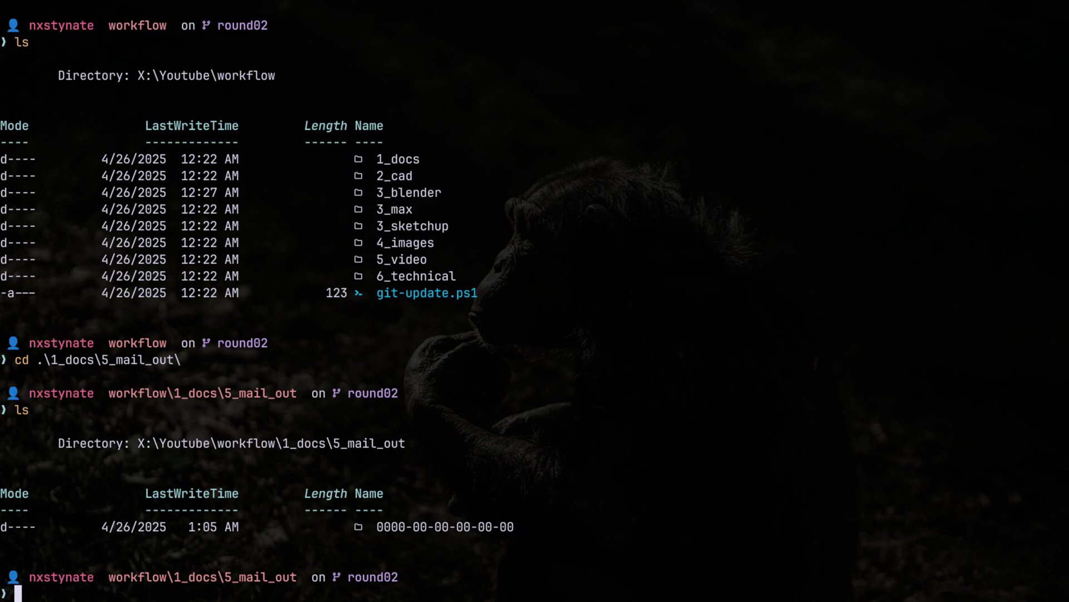
# Create a date-time-stamped folder inside 5_mail_out with the new-datetimedir command and list the folders
pyautogui.write('new-date')
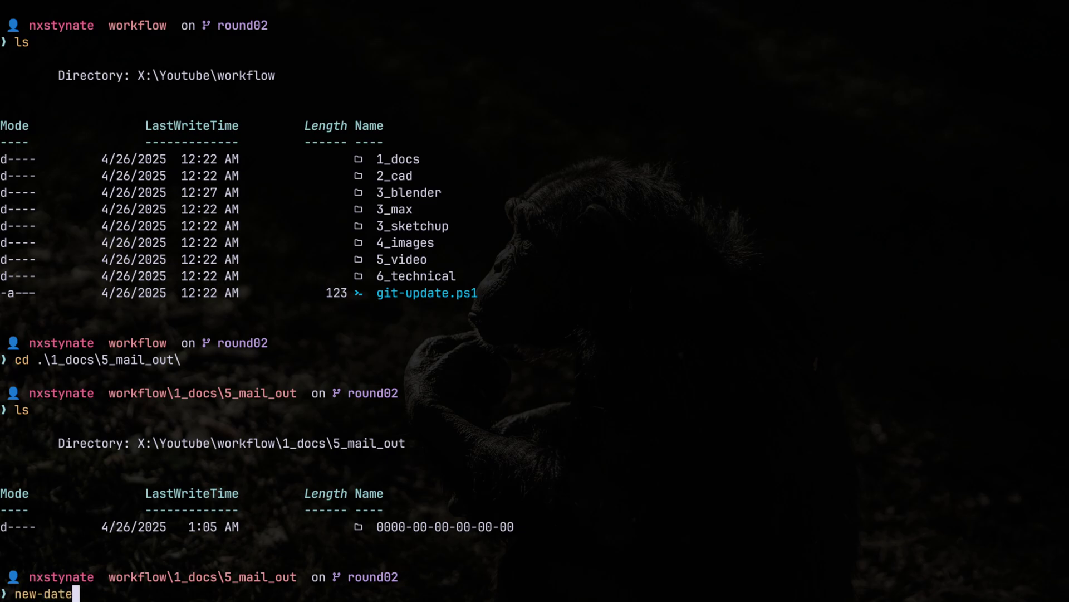
pyautogui.press('Escape')
pyautogui.write('new-datetimedir')
pyautogui.press('Return')
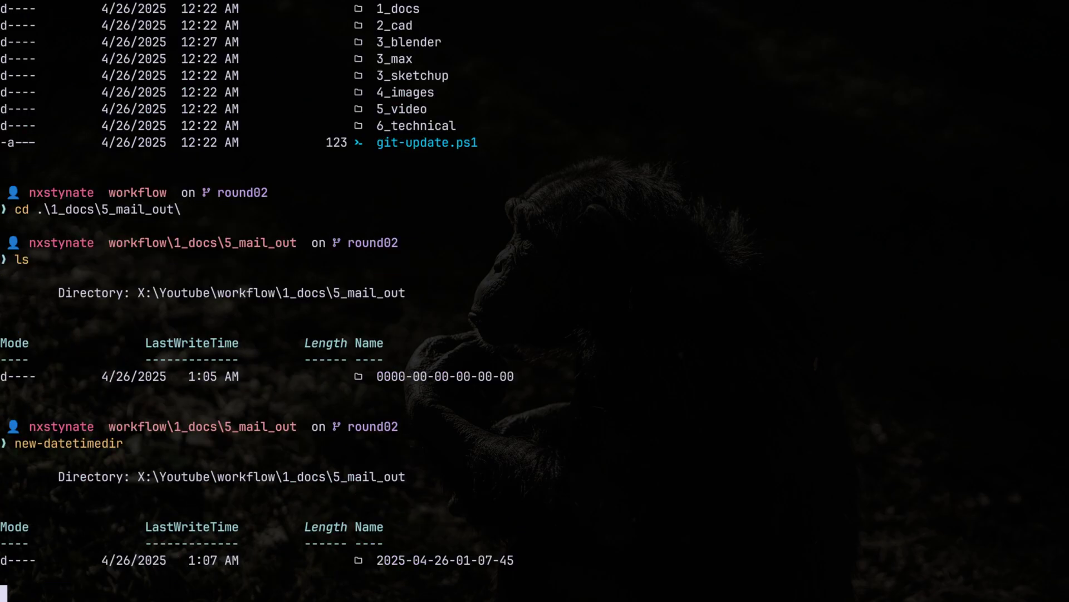
pyautogui.write('ls')
pyautogui.press('Return')
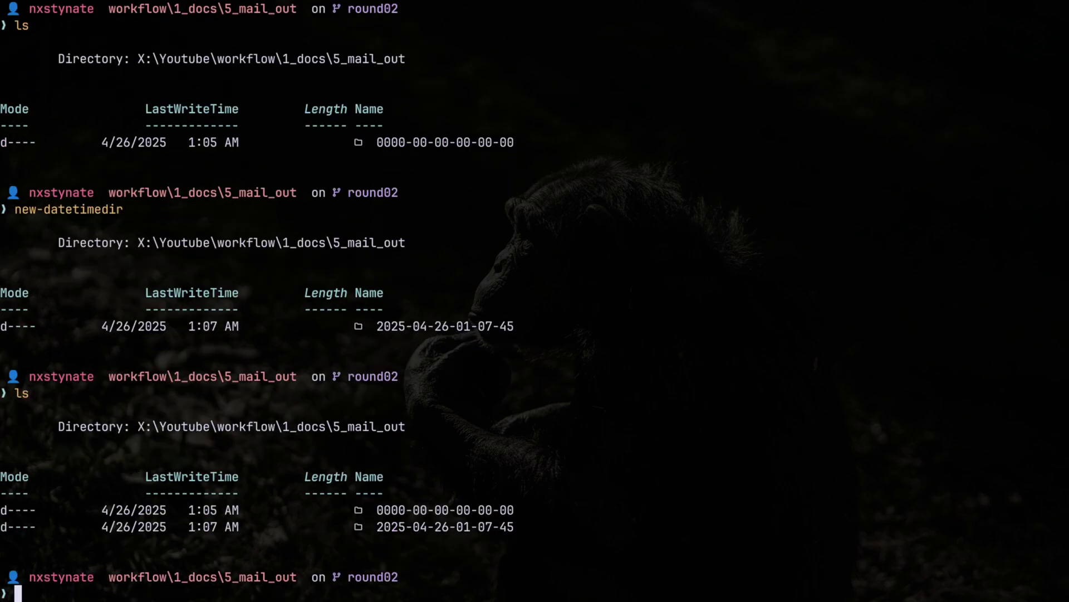
pyautogui.write('cp .\\')
pyautogui.press('Tab')
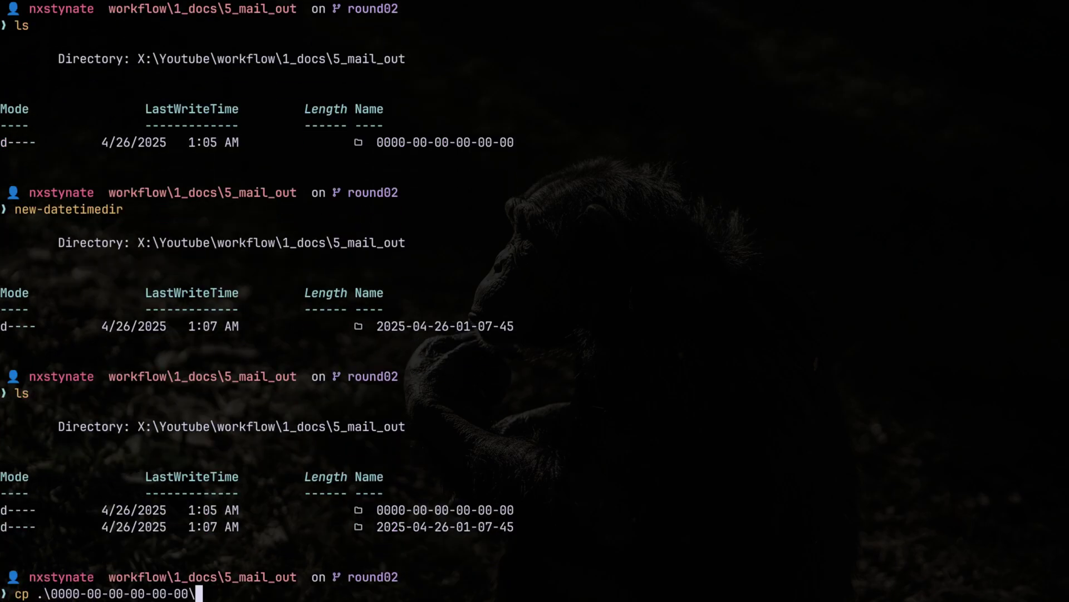
pyautogui.write('* .\\2')
pyautogui.press('Tab')
pyautogui.write('.')
pyautogui.press('Return')
pyautogui.write('ls')
pyautogui.press('Return')
pyautogui.write('ls')
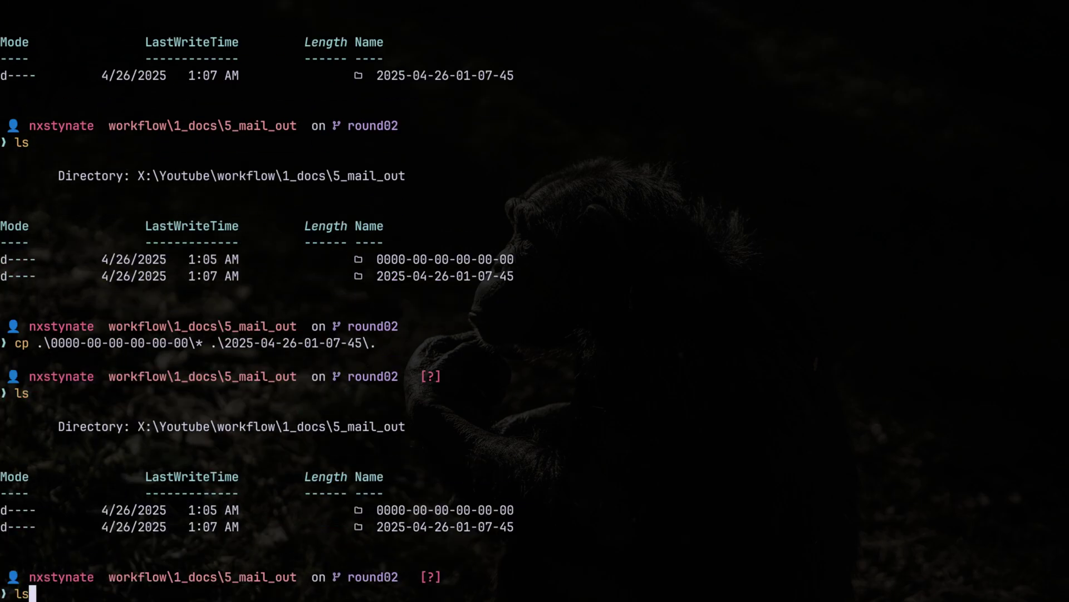
pyautogui.write(' .\\2025-04-26-01-07-45\\')
pyautogui.press('Return')
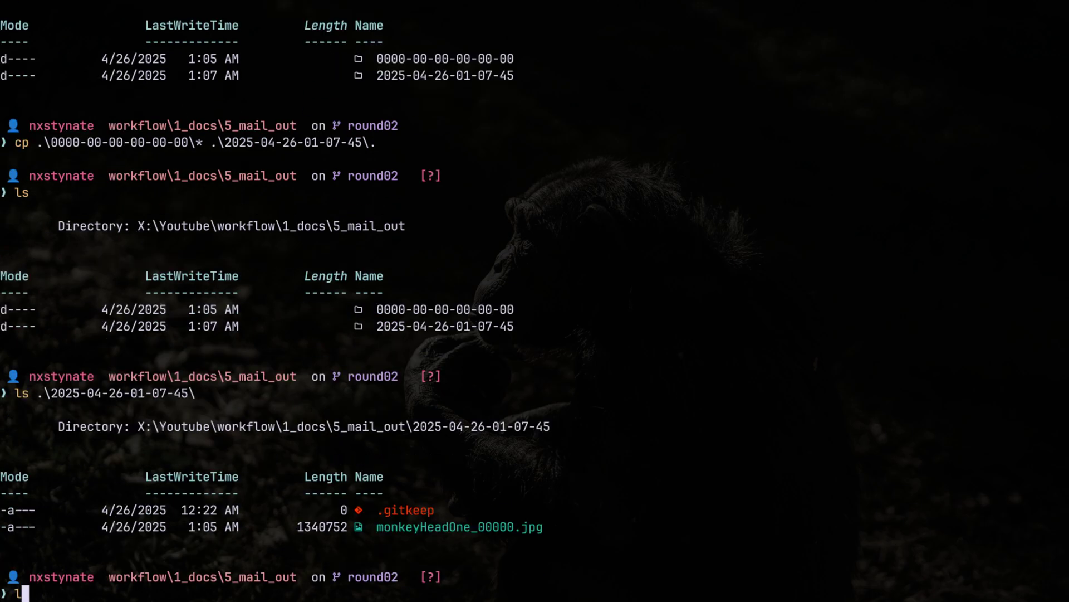
pyautogui.write('ls')
pyautogui.press('Return')
# Clear the terminal, go back up two levels to the workflow root and list its contents
pyautogui.hotkey('ctrl', 'l')
pyautogui.write('cd ../../')
pyautogui.press('Return')
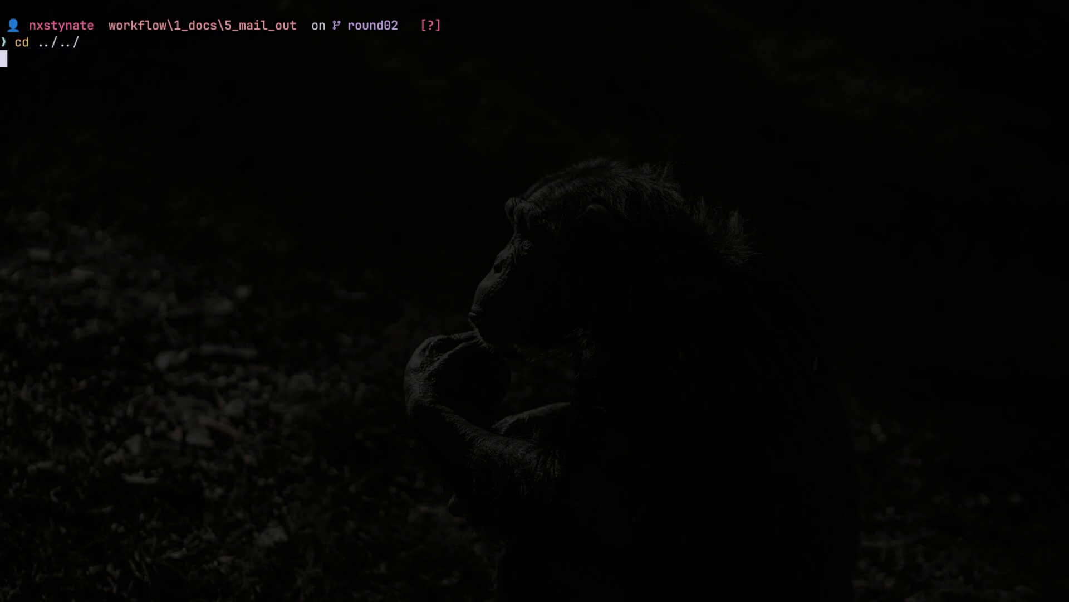
pyautogui.write('ls')
pyautogui.press('Return')
# Stage all changes and commit them on round02 with the message "added a copy of the rendering in mail out to track progress"
pyautogui.write('git ')
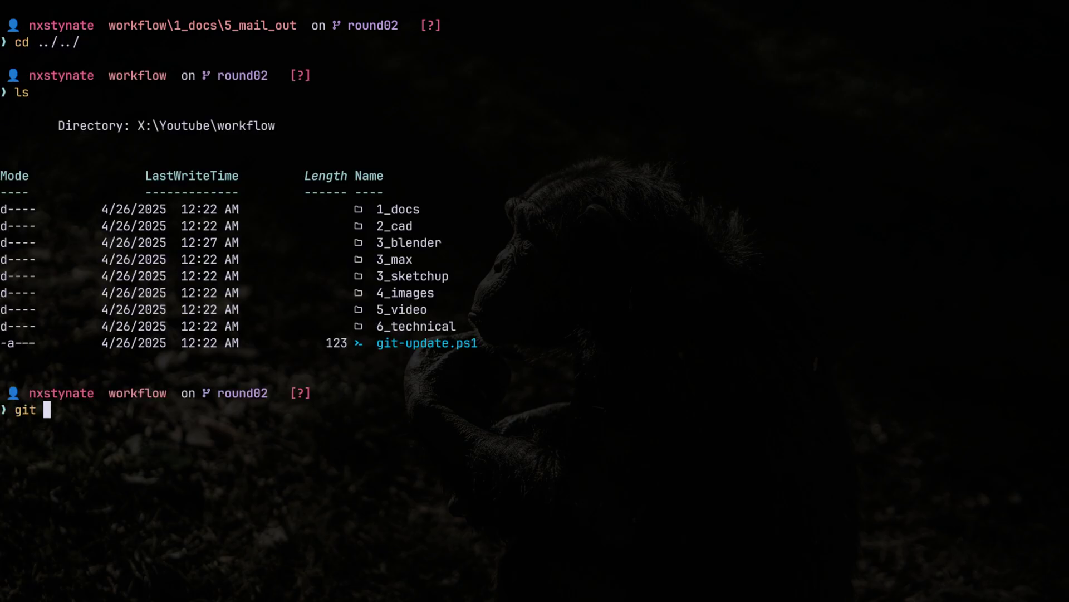
pyautogui.write('add .; git commit -m ')
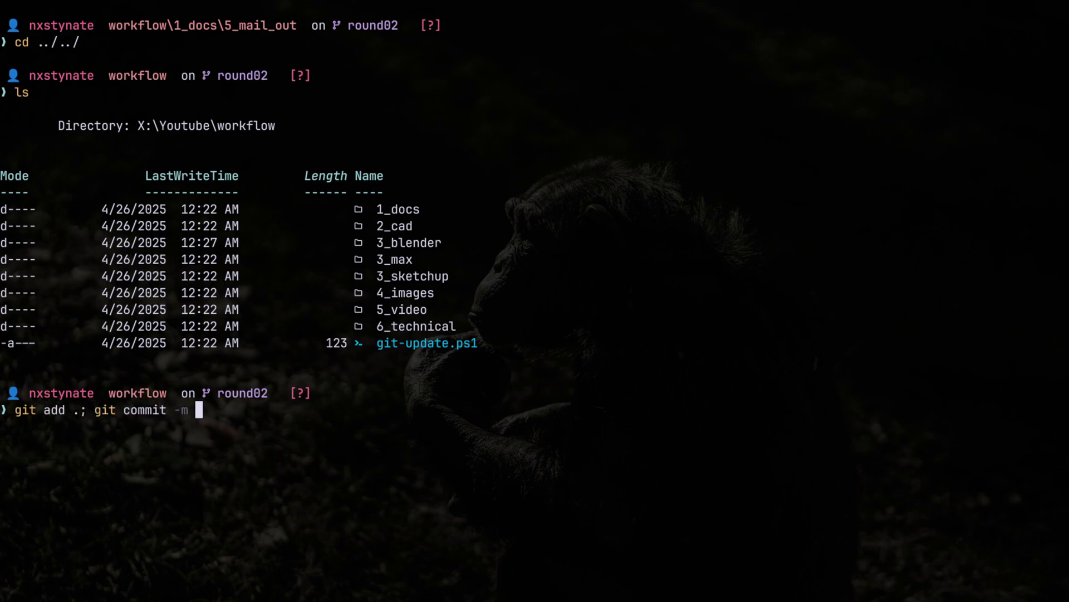
pyautogui.write('"added a co')
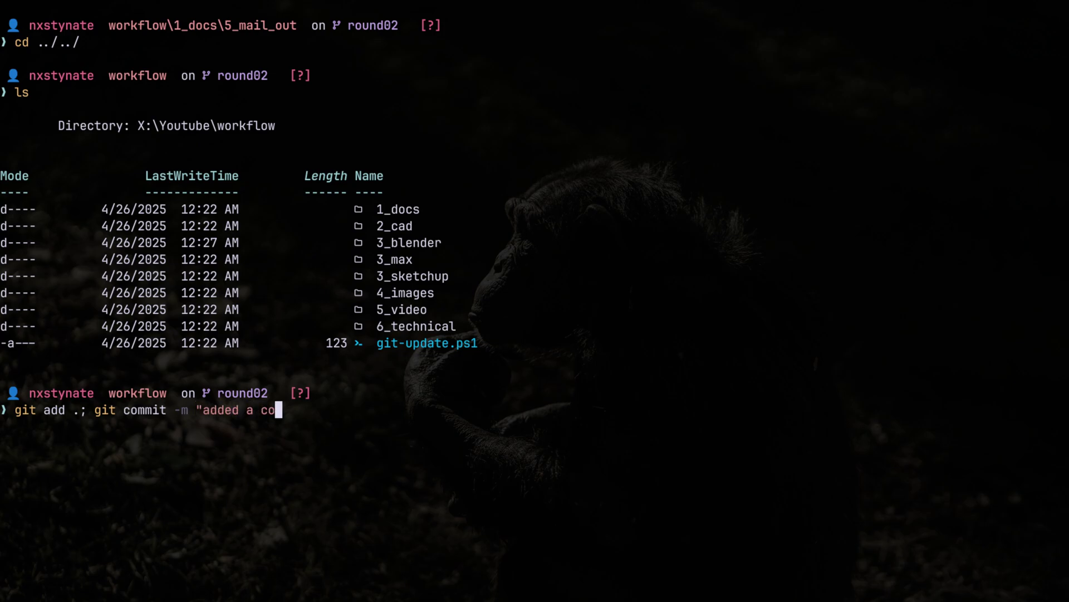
pyautogui.write('py of the ')
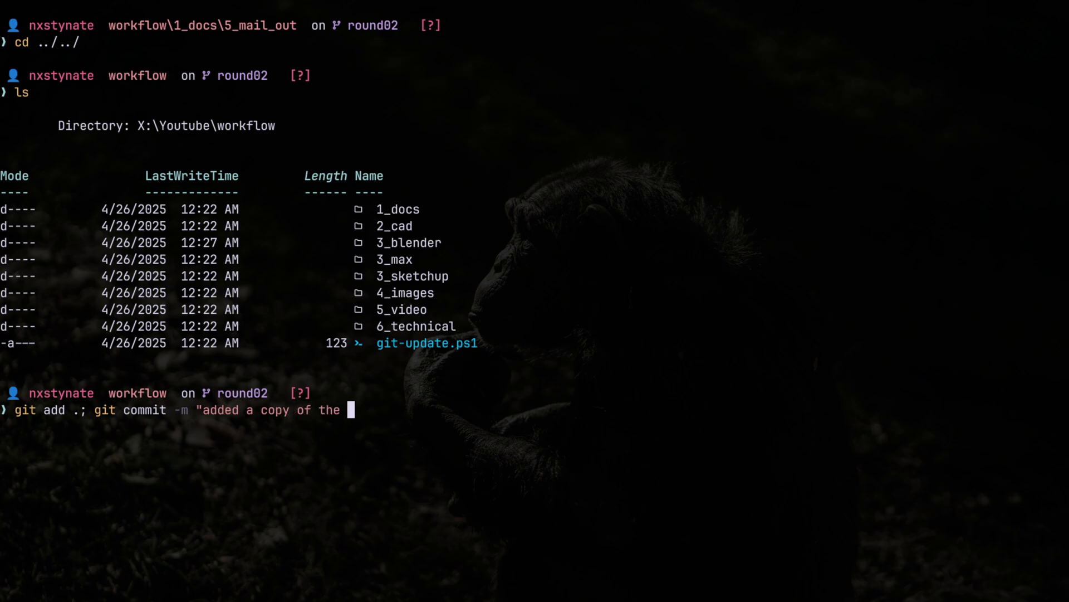
pyautogui.write('rendering in mail ')
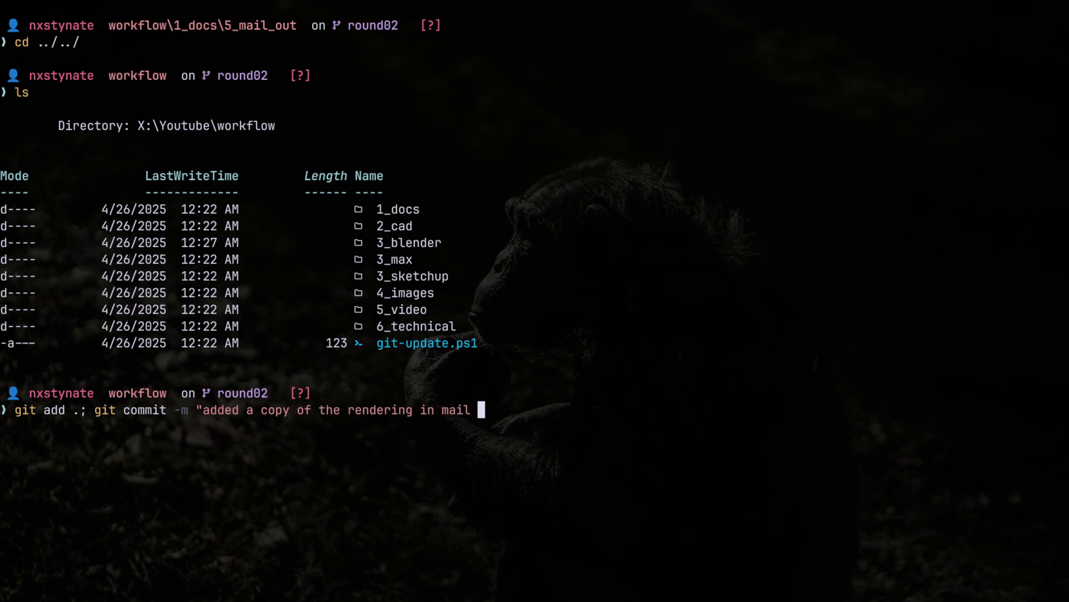
pyautogui.write('out to trac')
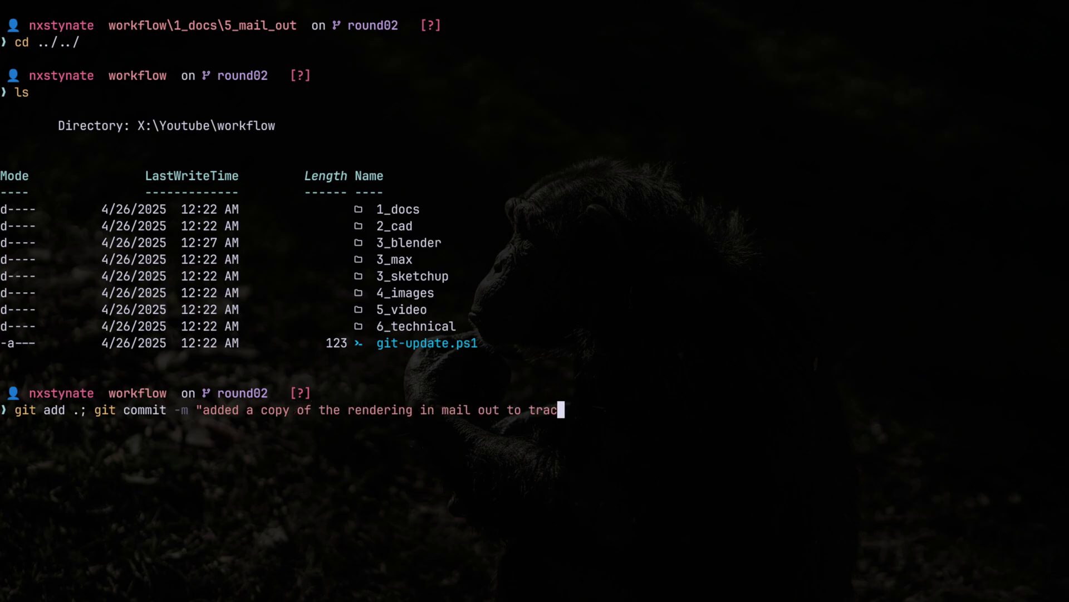
pyautogui.write('k progress"')
pyautogui.press('Return')
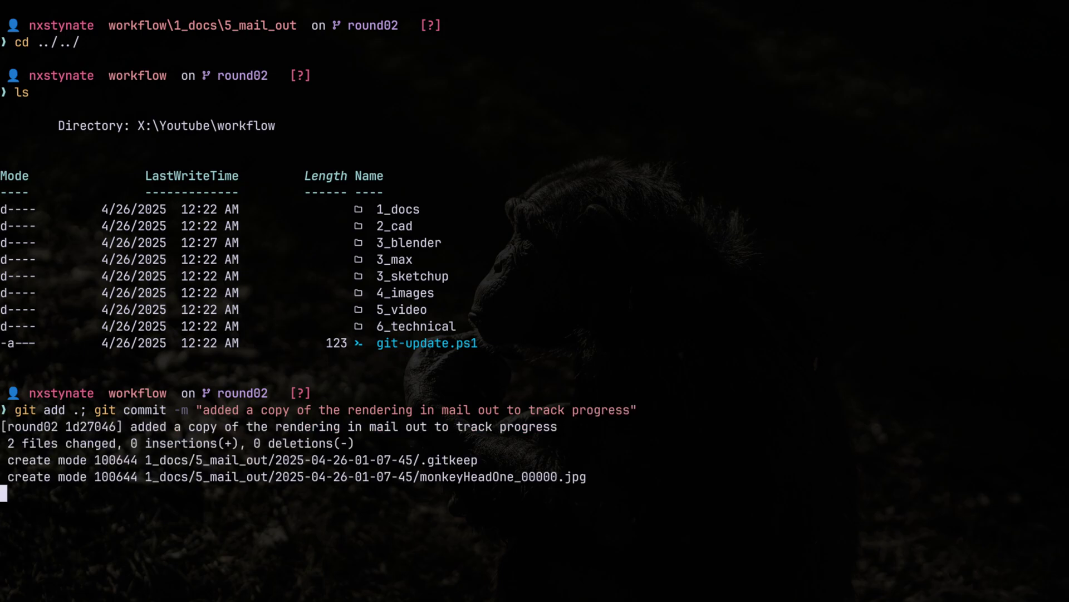
# Clear the terminal after the commit and list the workflow root again
pyautogui.write('clear')
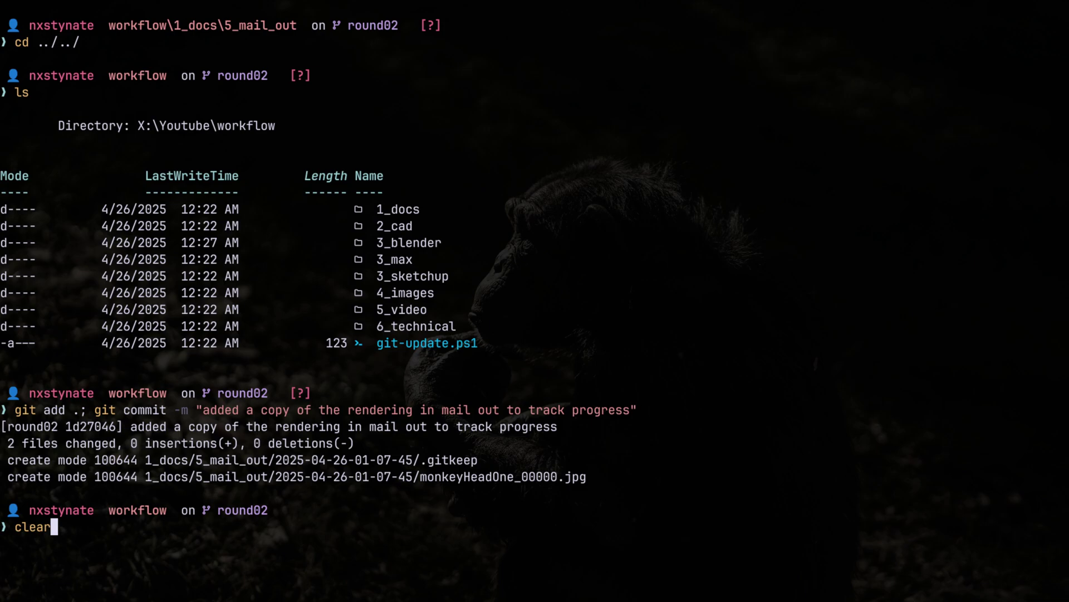
pyautogui.press('Return')
pyautogui.write('ls')
pyautogui.press('Return')
pyautogui.write('git checkout')
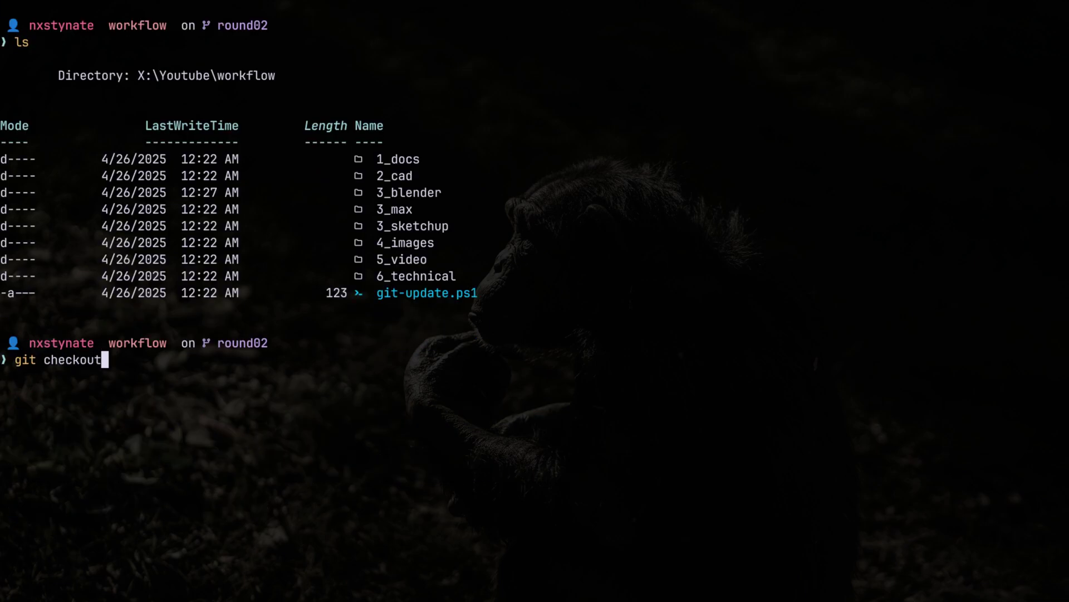
pyautogui.press('BackSpace')
pyautogui.press('BackSpace')
pyautogui.press('BackSpace')
pyautogui.press('BackSpace')
pyautogui.press('BackSpace')
pyautogui.press('BackSpace')
pyautogui.press('BackSpace')
pyautogui.press('BackSpace')
pyautogui.press('BackSpace')
pyautogui.press('BackSpace')
pyautogui.press('BackSpace')
pyautogui.press('BackSpace')
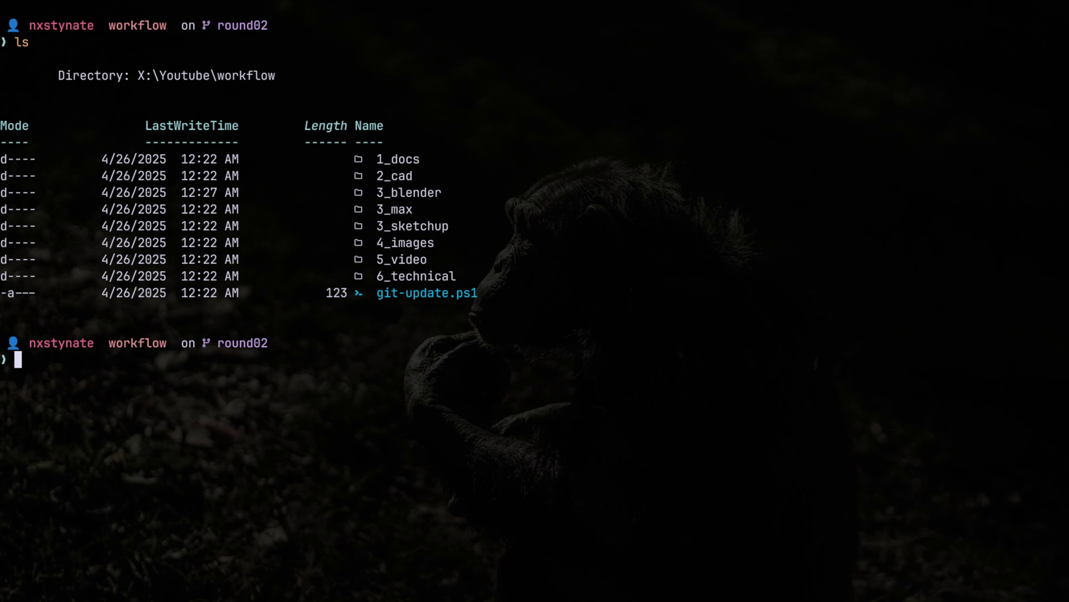
pyautogui.write('echo')
pyautogui.press('Escape')
pyautogui.write('echo')
pyautogui.press('Escape')
# Clear the terminal screen
pyautogui.write('clear')
pyautogui.press('Return')
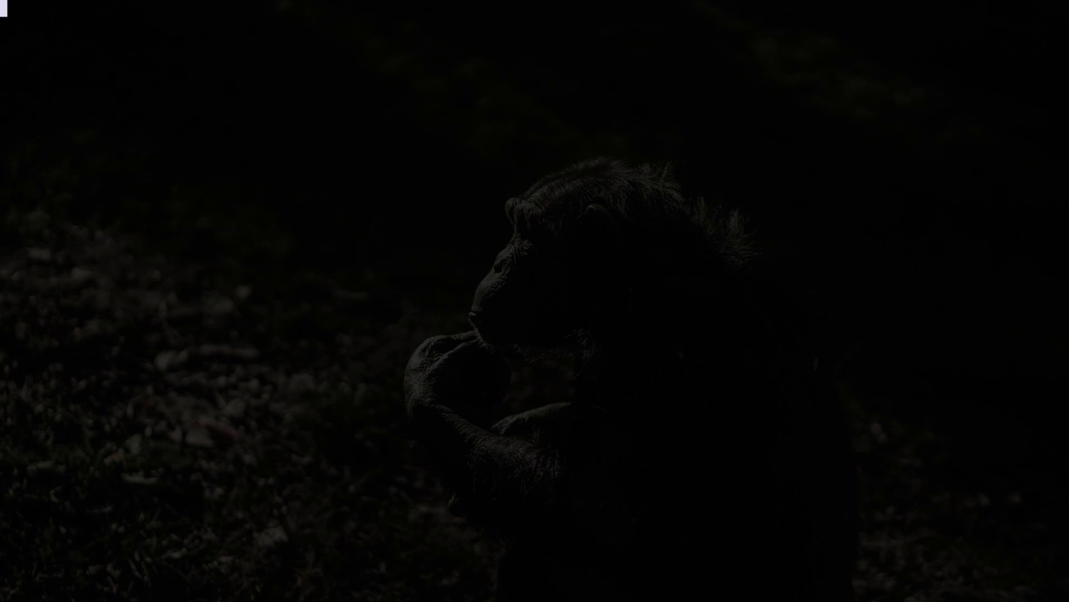